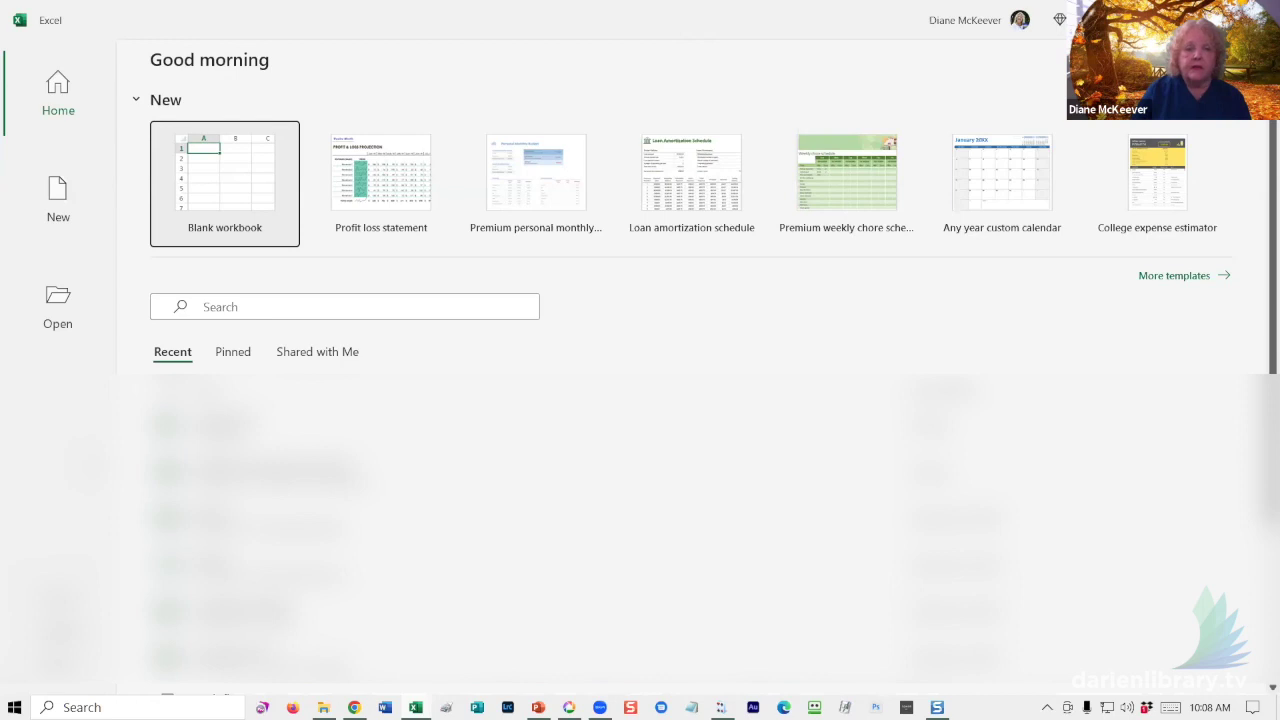
# - Create a new blank workbook (Book1) and place the cursor in the empty Sheet1
pyautogui.click(247, 177)
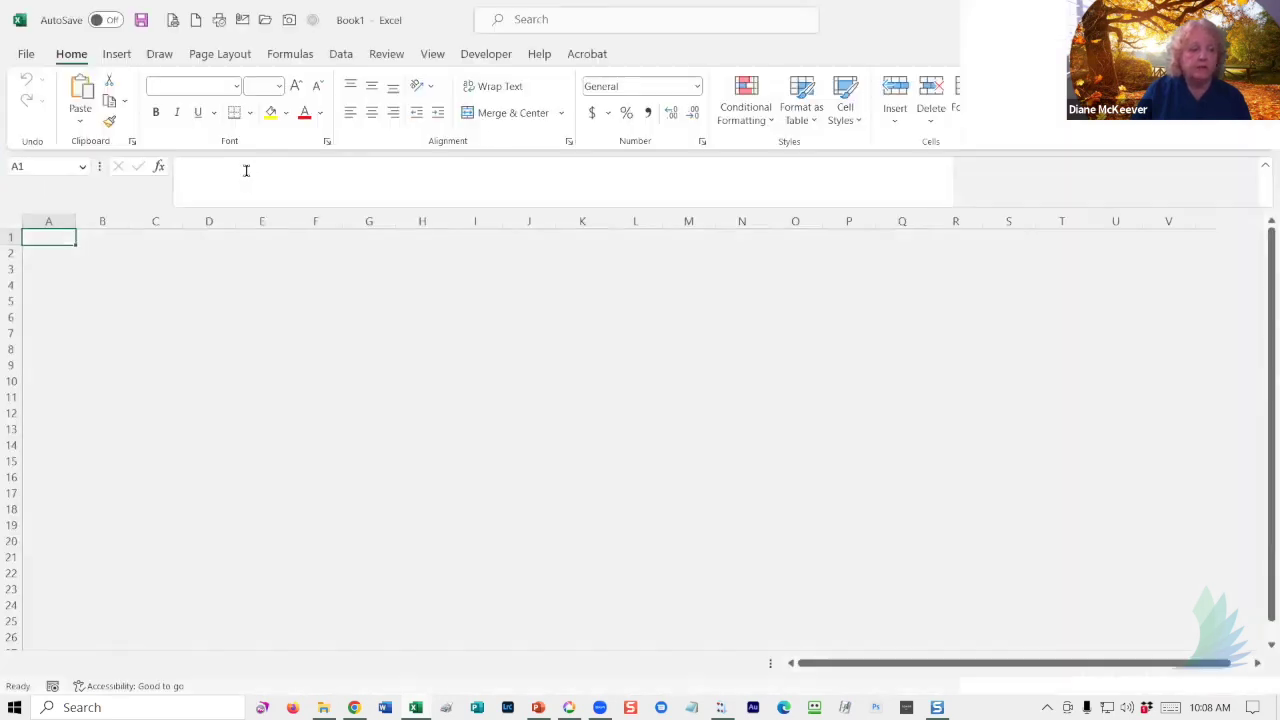
pyautogui.click(262, 313)
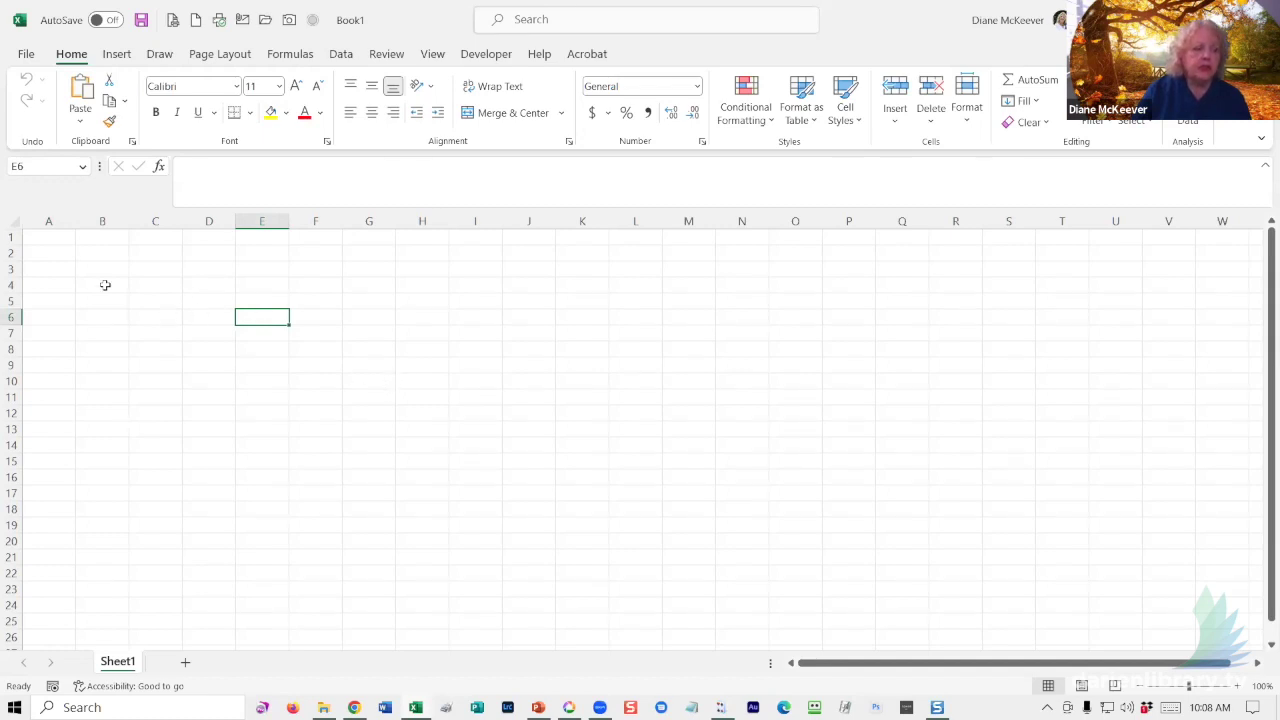
pyautogui.click(64, 235)
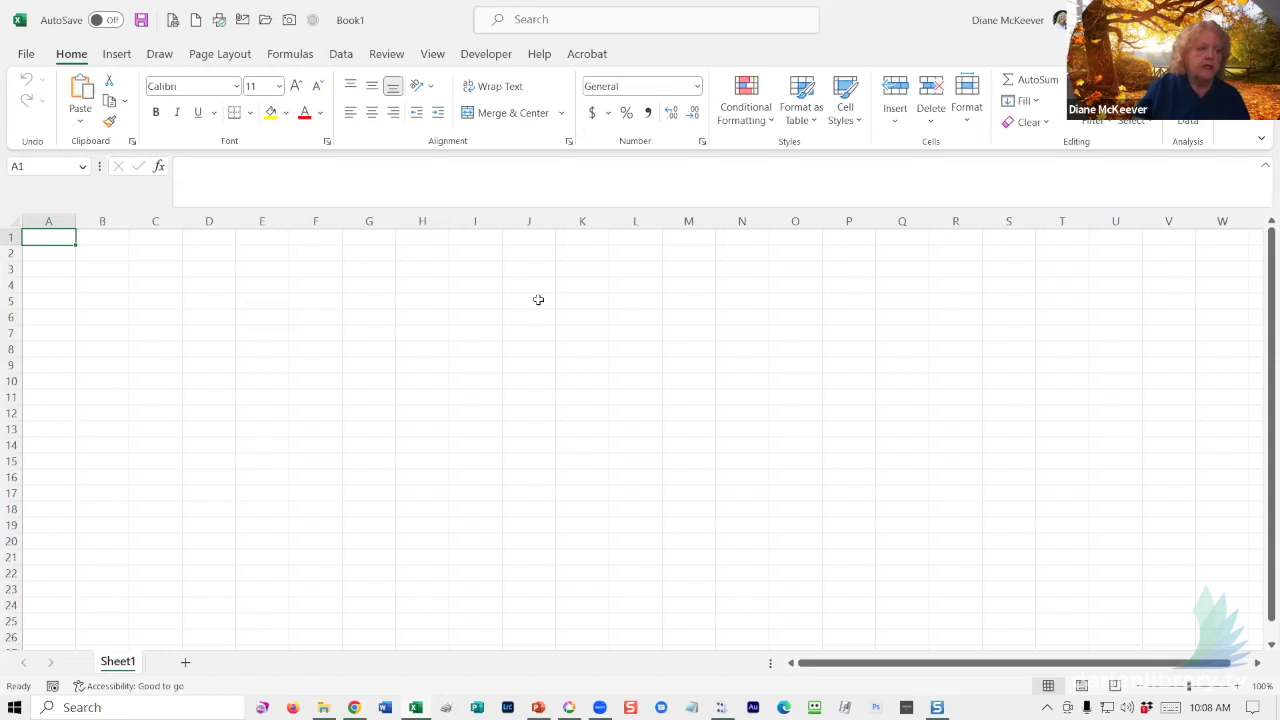
# - Enter the headings Title, First Name, Last Name and Second Name in A1 through D1
pyautogui.press('F2')
pyautogui.write('Title')
pyautogui.press('Tab')
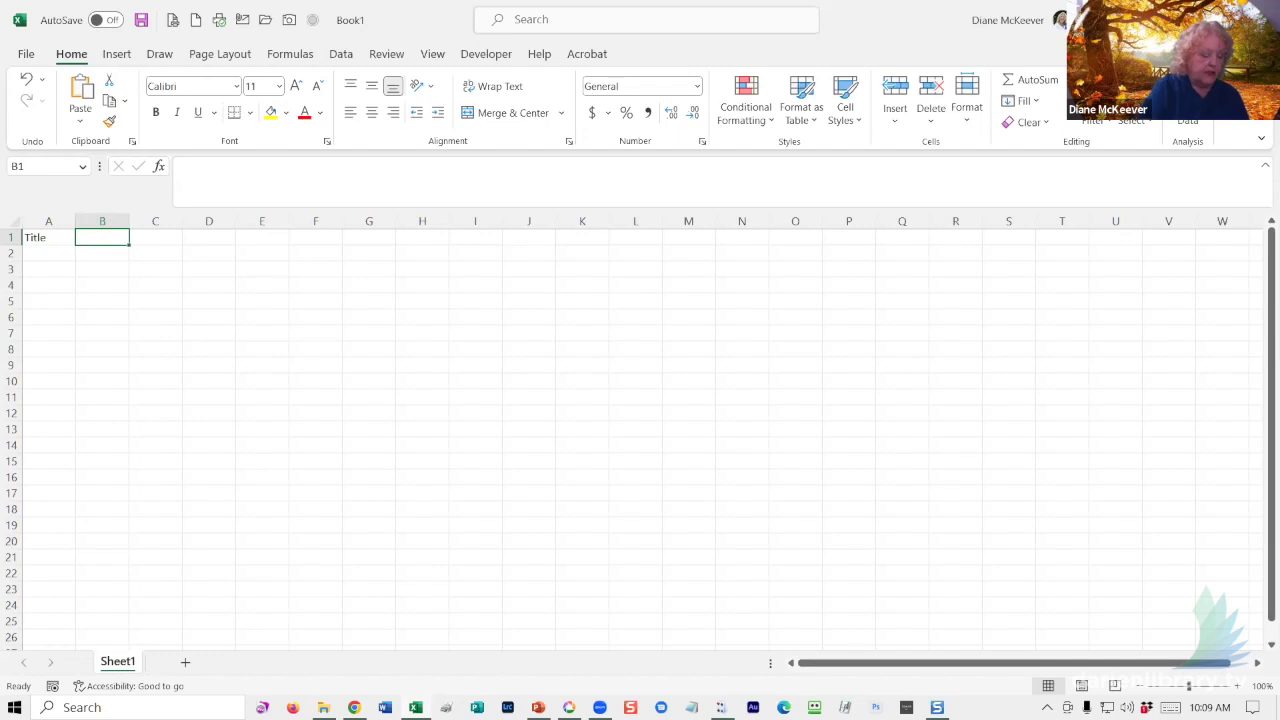
pyautogui.write('First Name')
pyautogui.press('Tab')
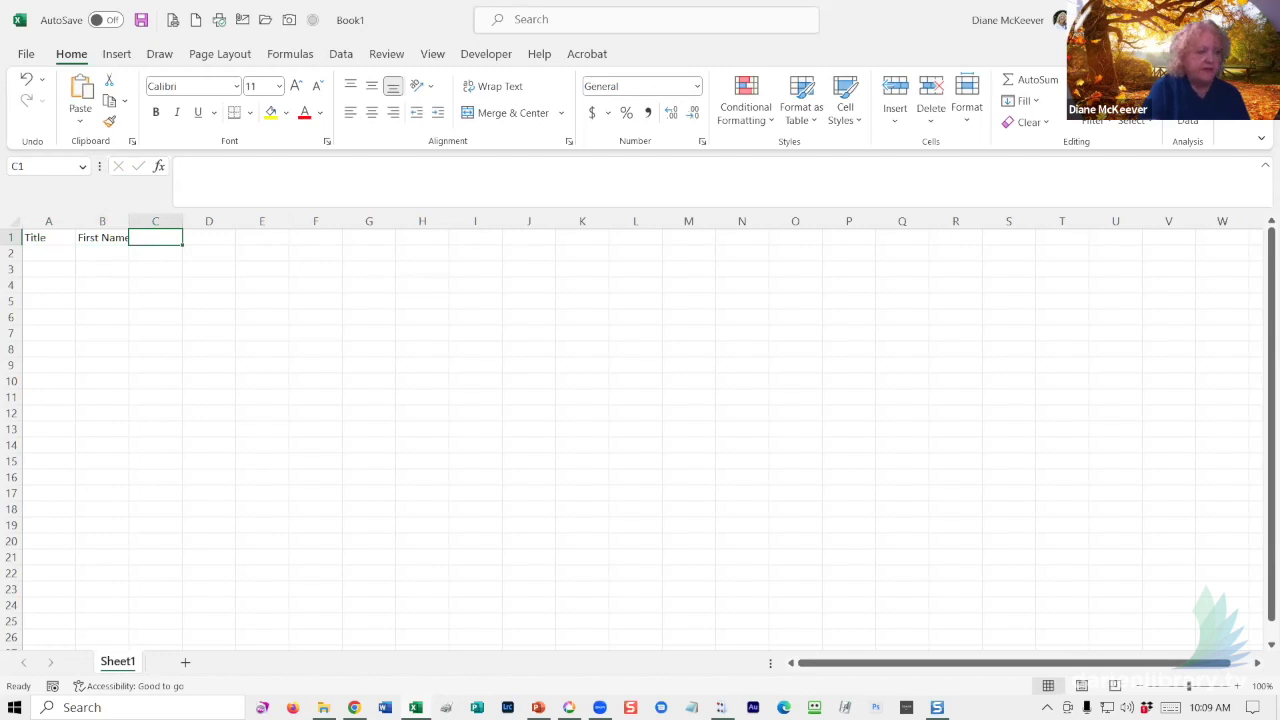
pyautogui.write('Last Name')
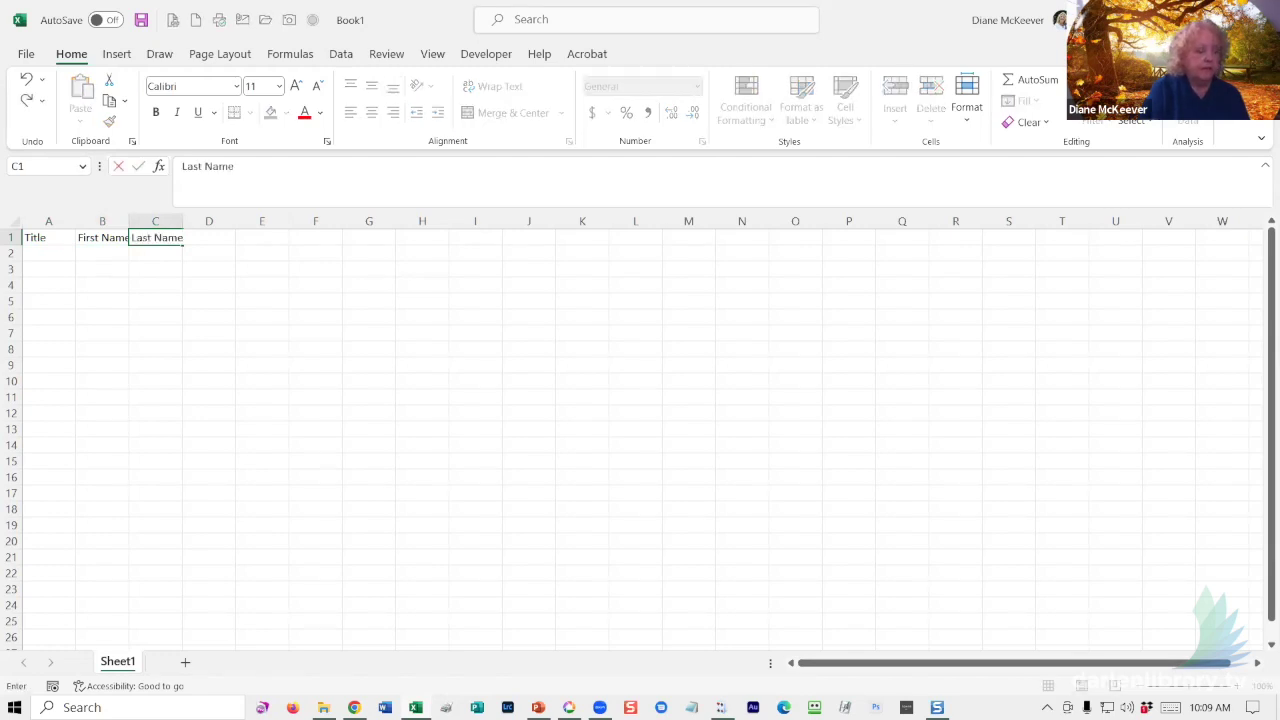
pyautogui.press('Tab')
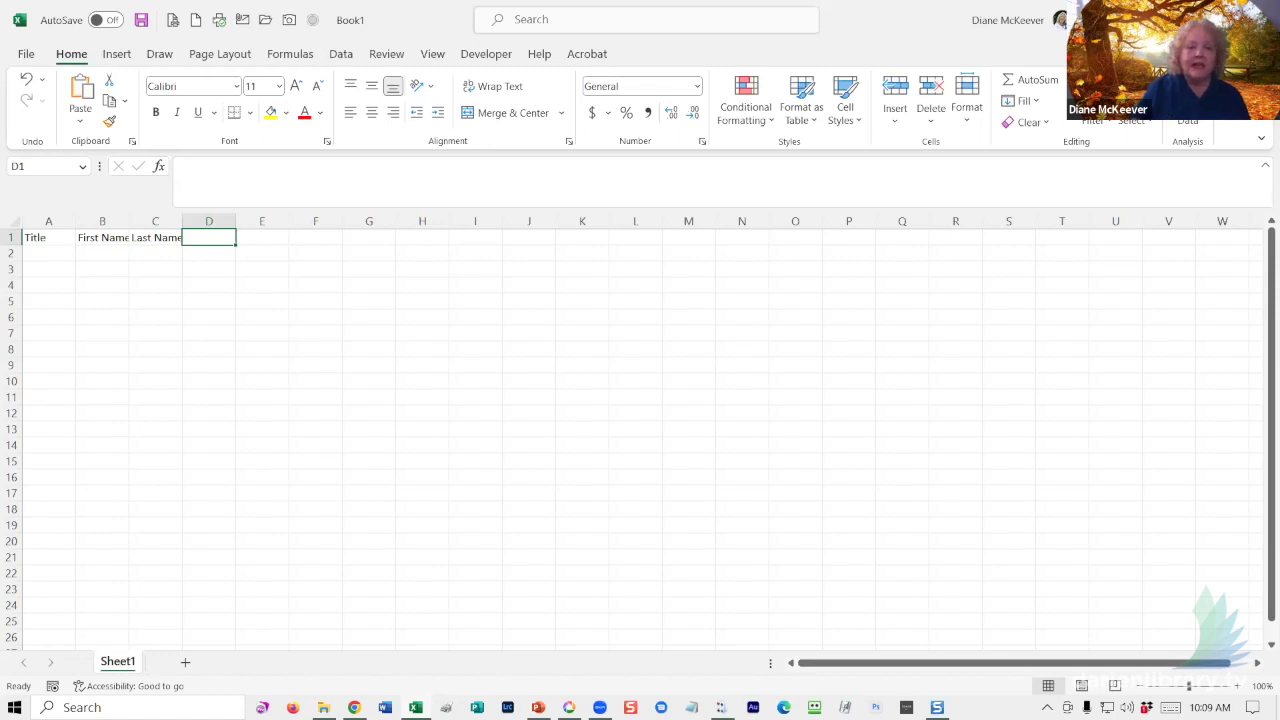
pyautogui.write('S')
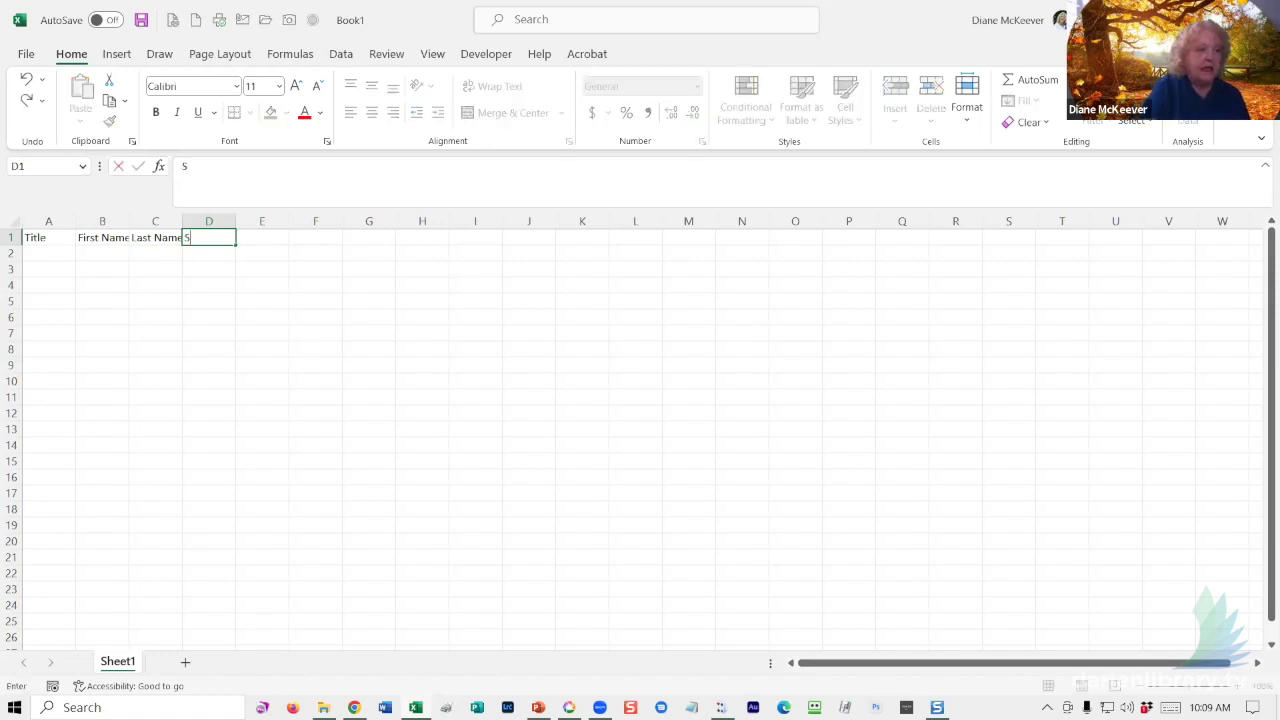
pyautogui.write('econd Name')
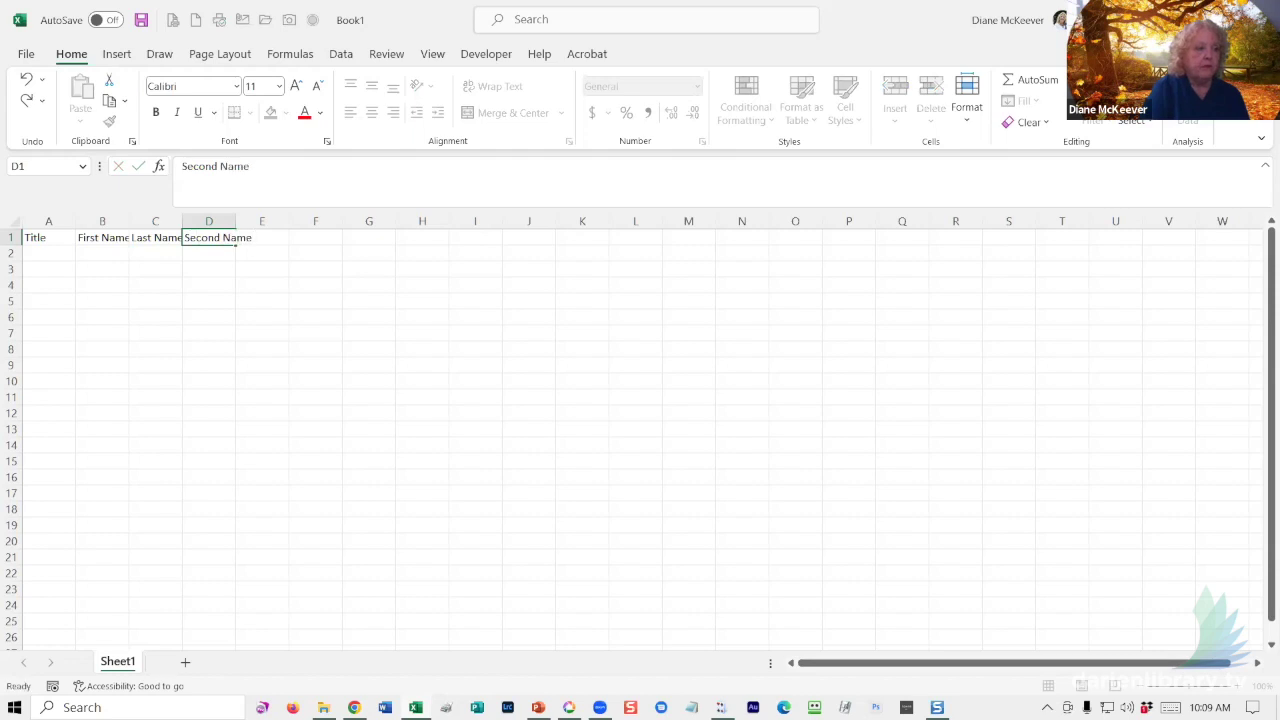
pyautogui.press('Tab')
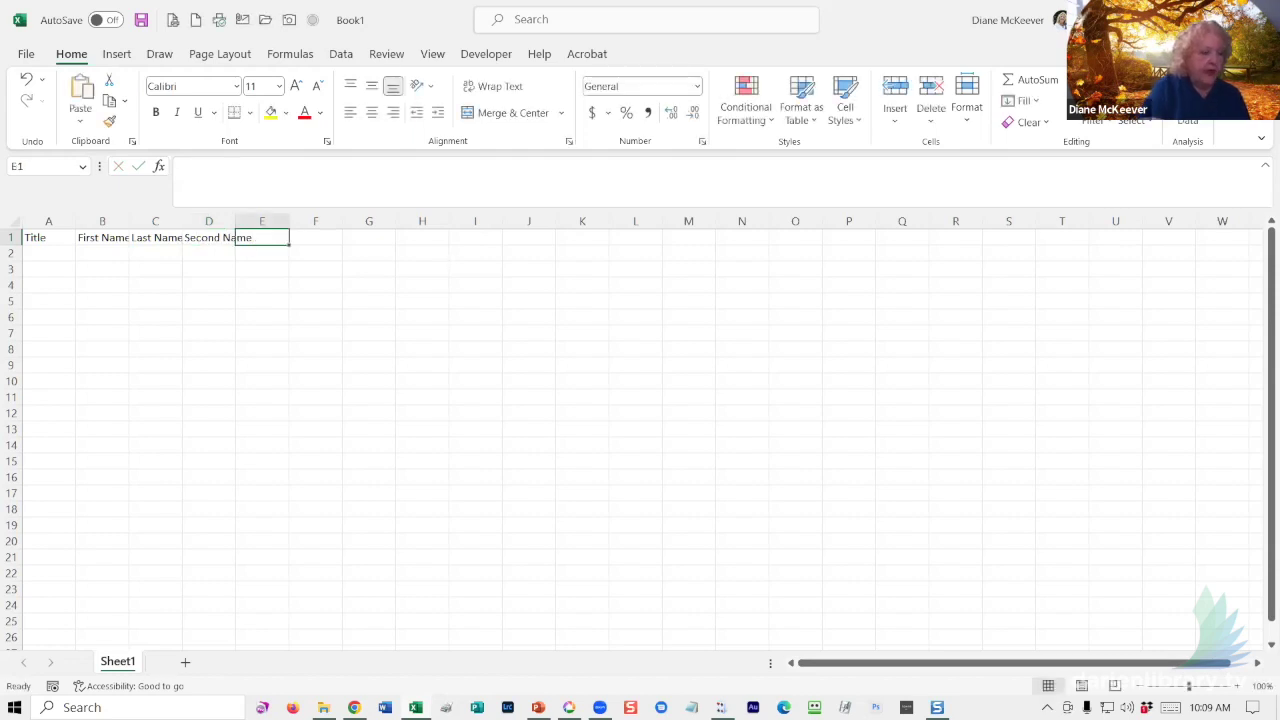
# - Continue the header row with Family, Address, City, State and Zip in E1 through I1
pyautogui.write('Family')
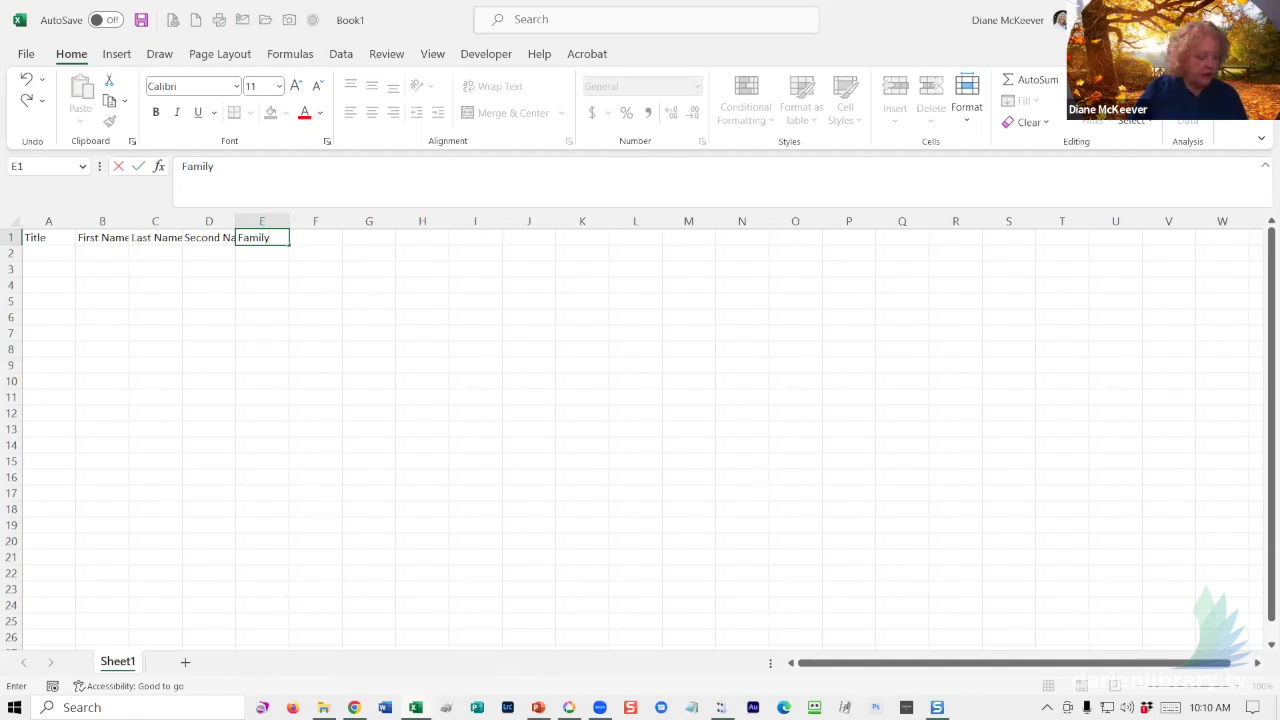
pyautogui.press('Tab')
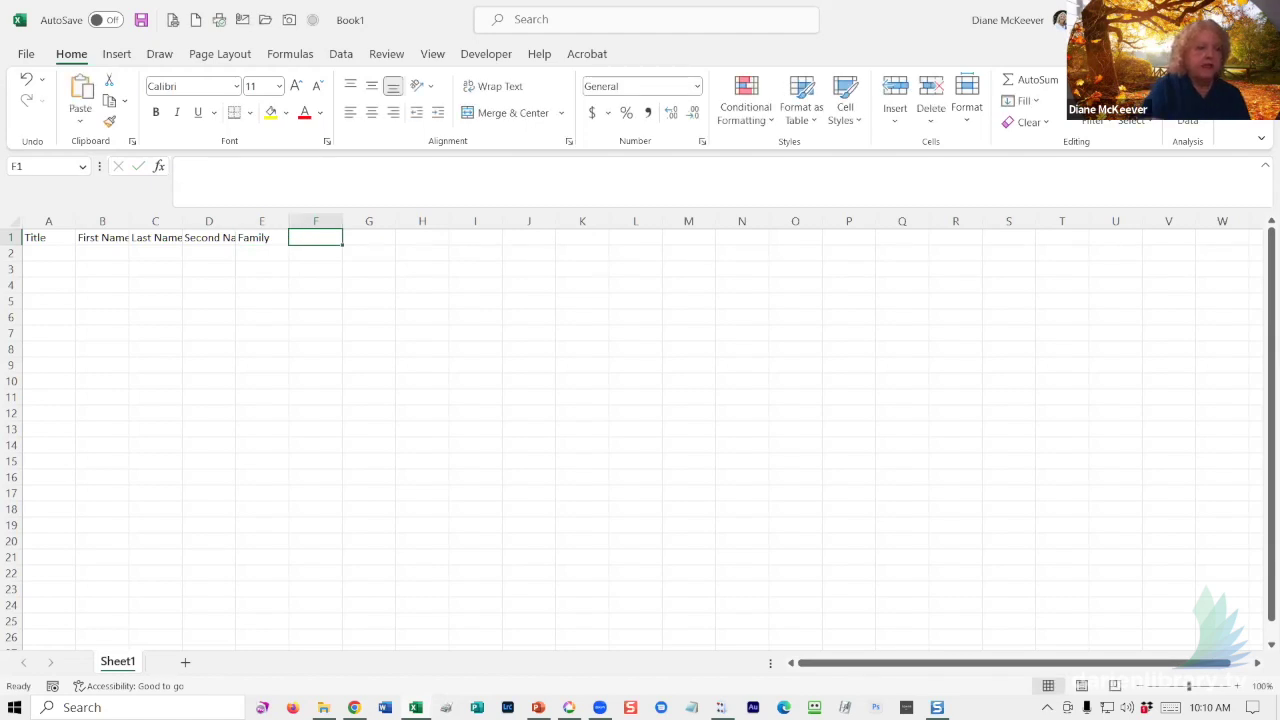
pyautogui.write('Address')
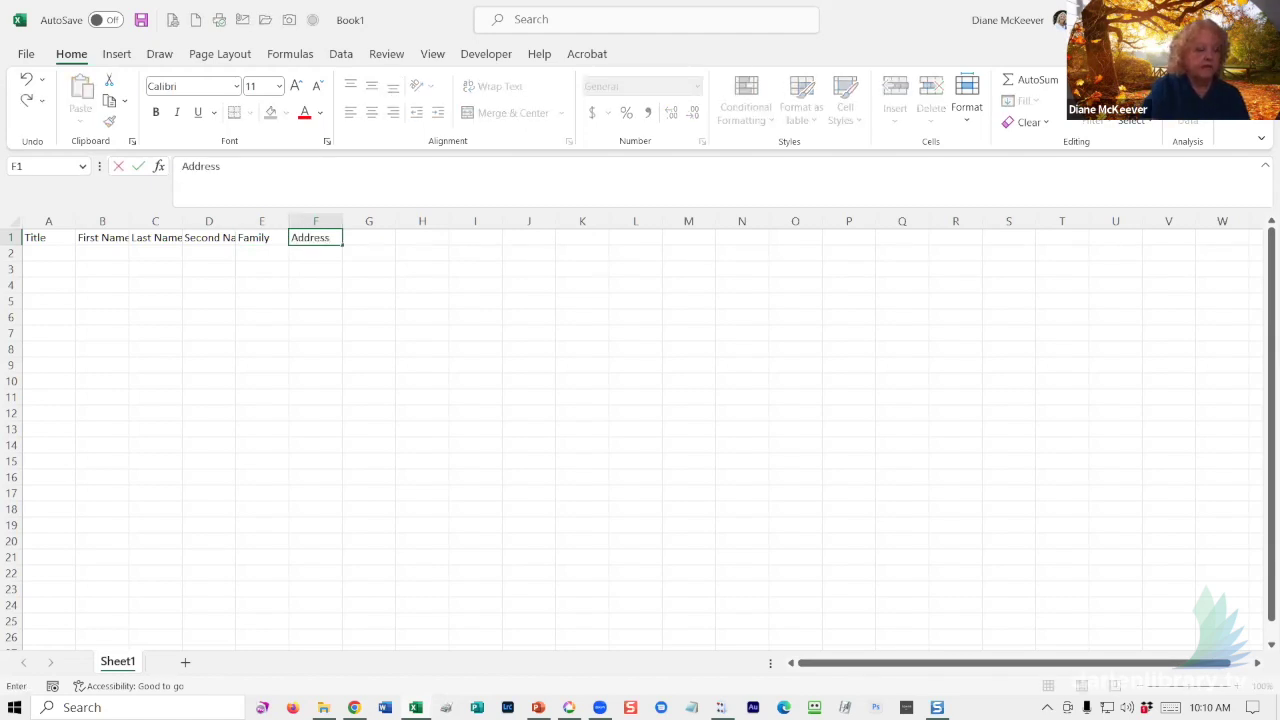
pyautogui.press('Tab')
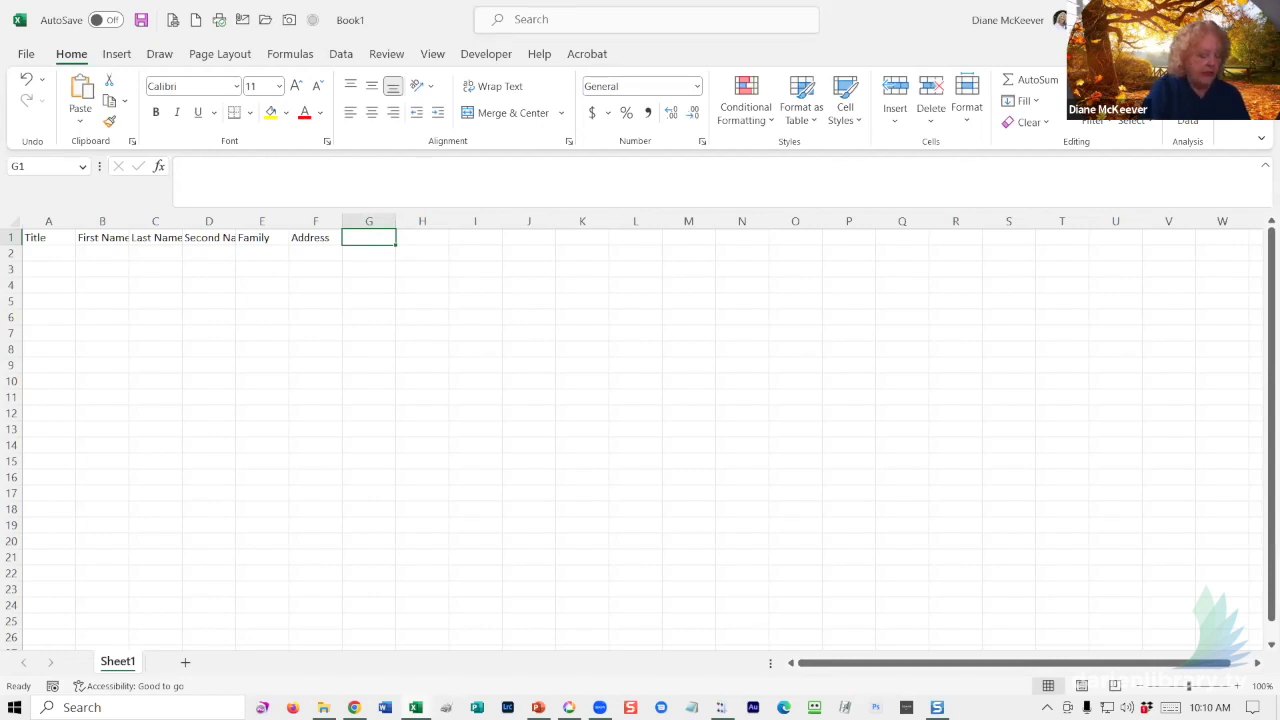
pyautogui.write('City')
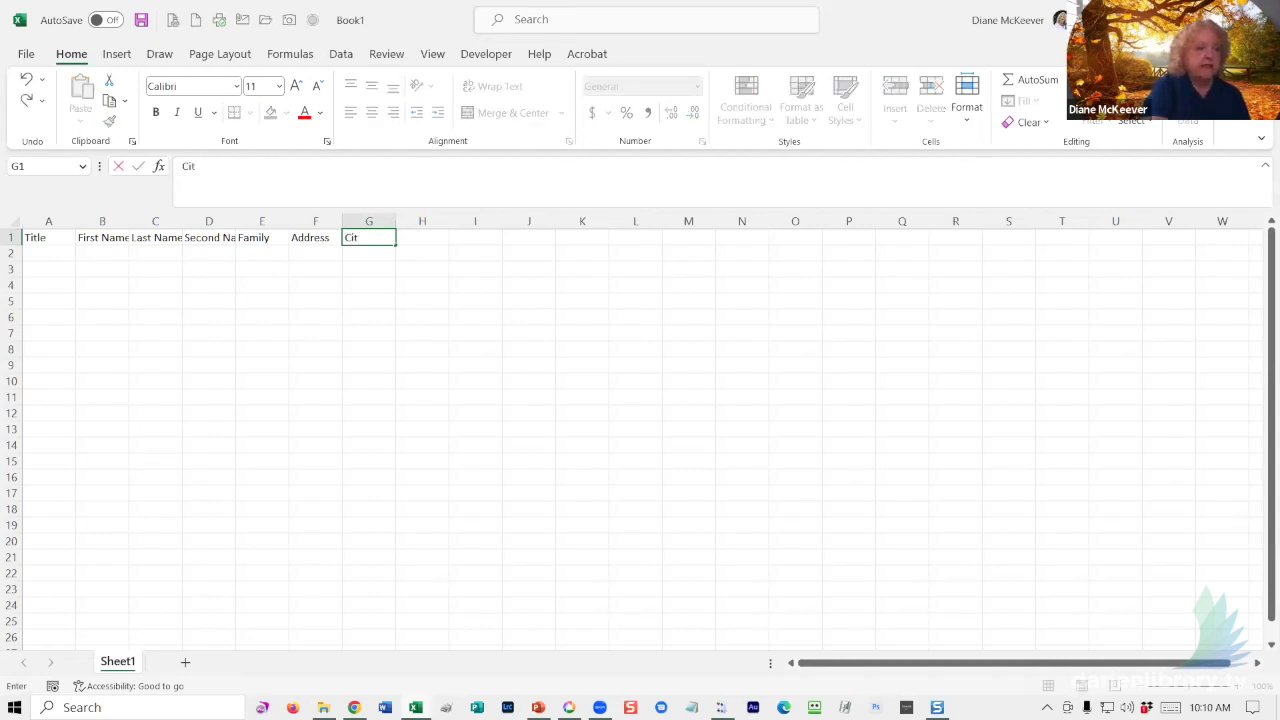
pyautogui.press('Tab')
pyautogui.write('State')
pyautogui.press('Tab')
pyautogui.write('Zip')
pyautogui.press('Return')
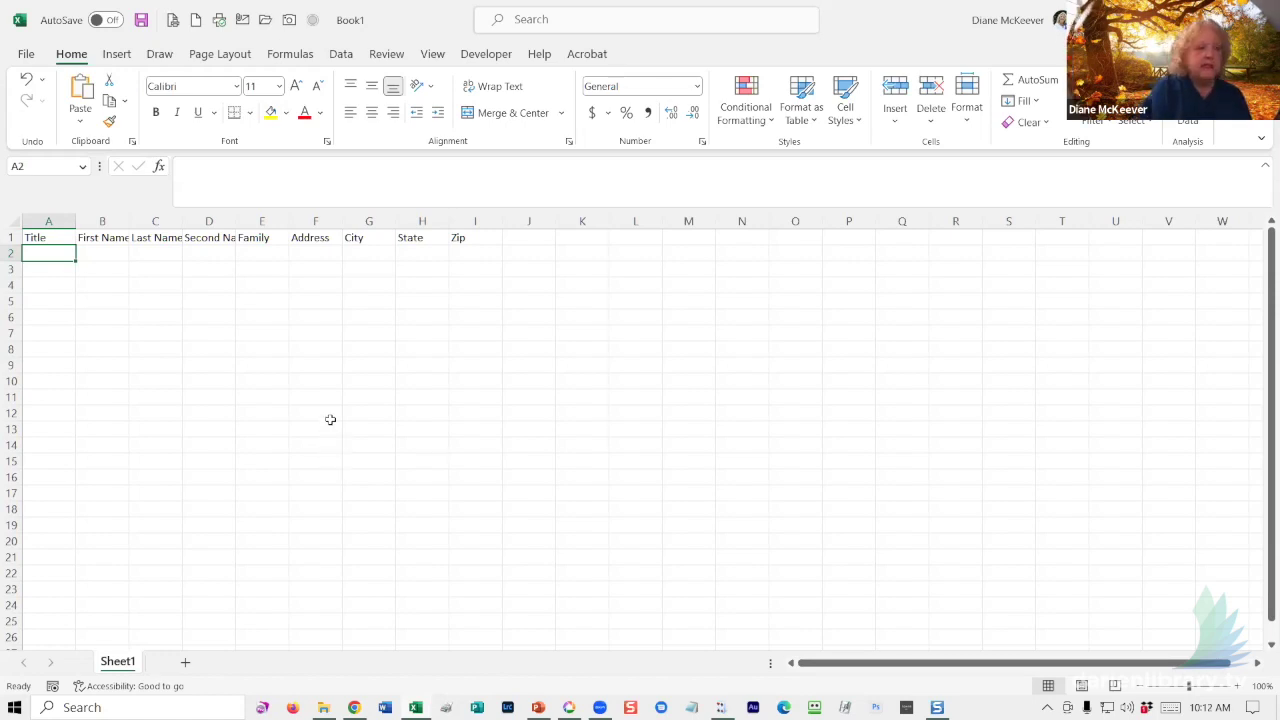
# - Enter title 'Mr. & Mrs.' plus the contact's first and last name in row 2
pyautogui.write('Mr')
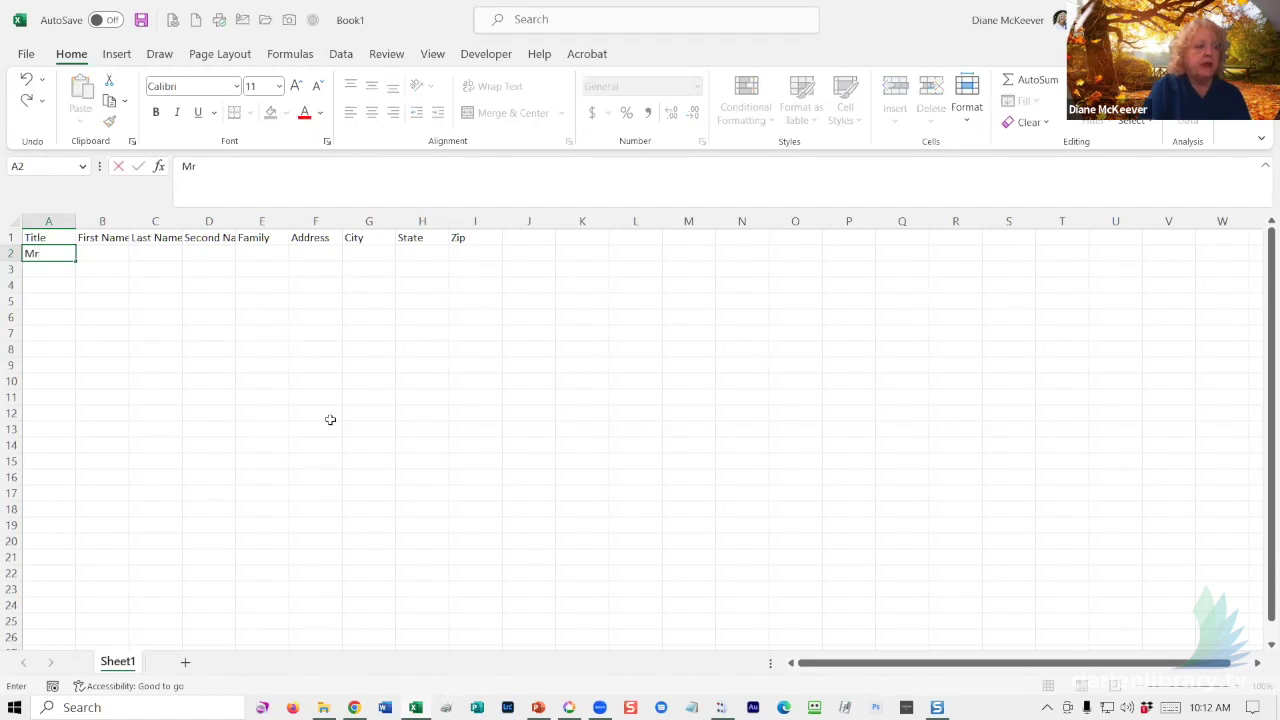
pyautogui.write('. & Mrs.')
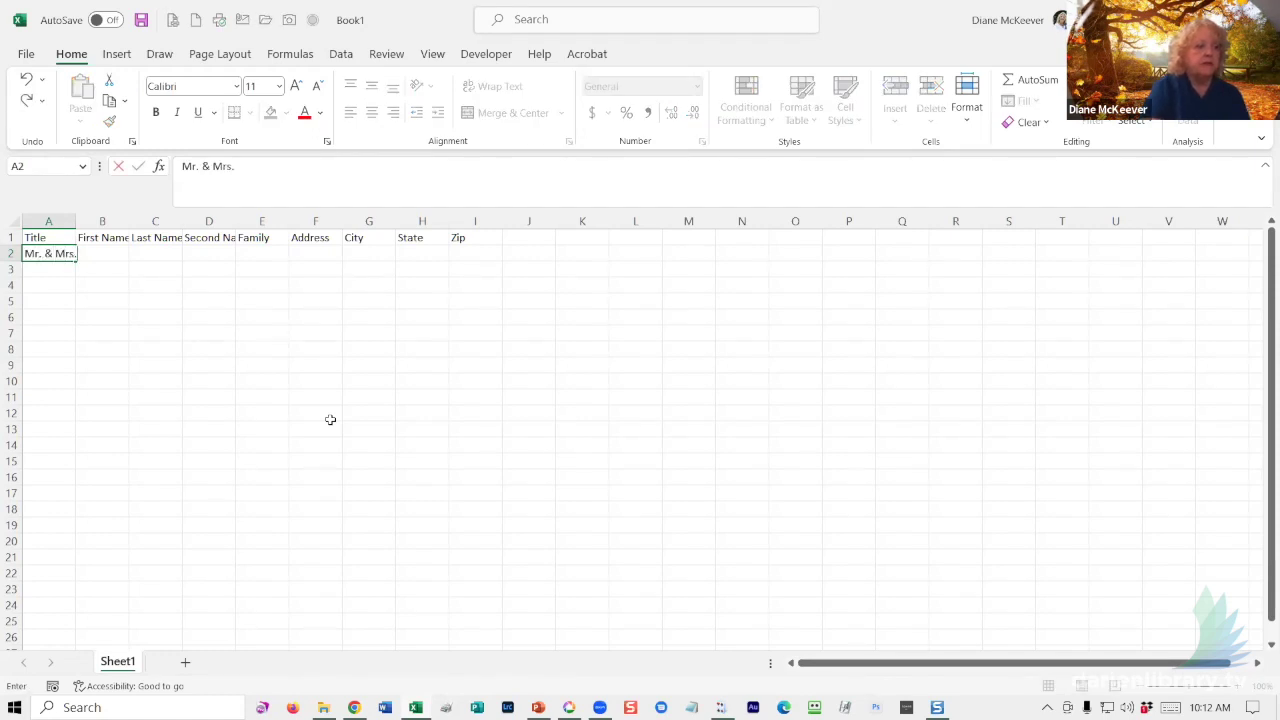
pyautogui.press('Tab')
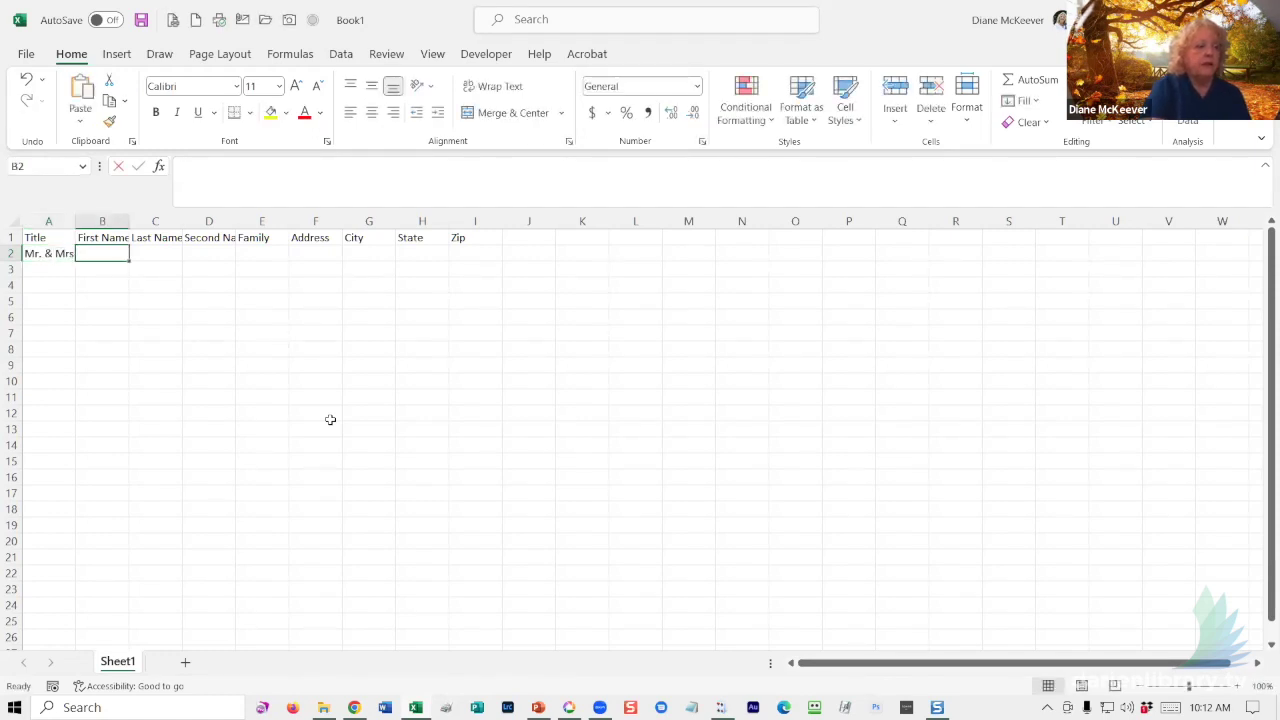
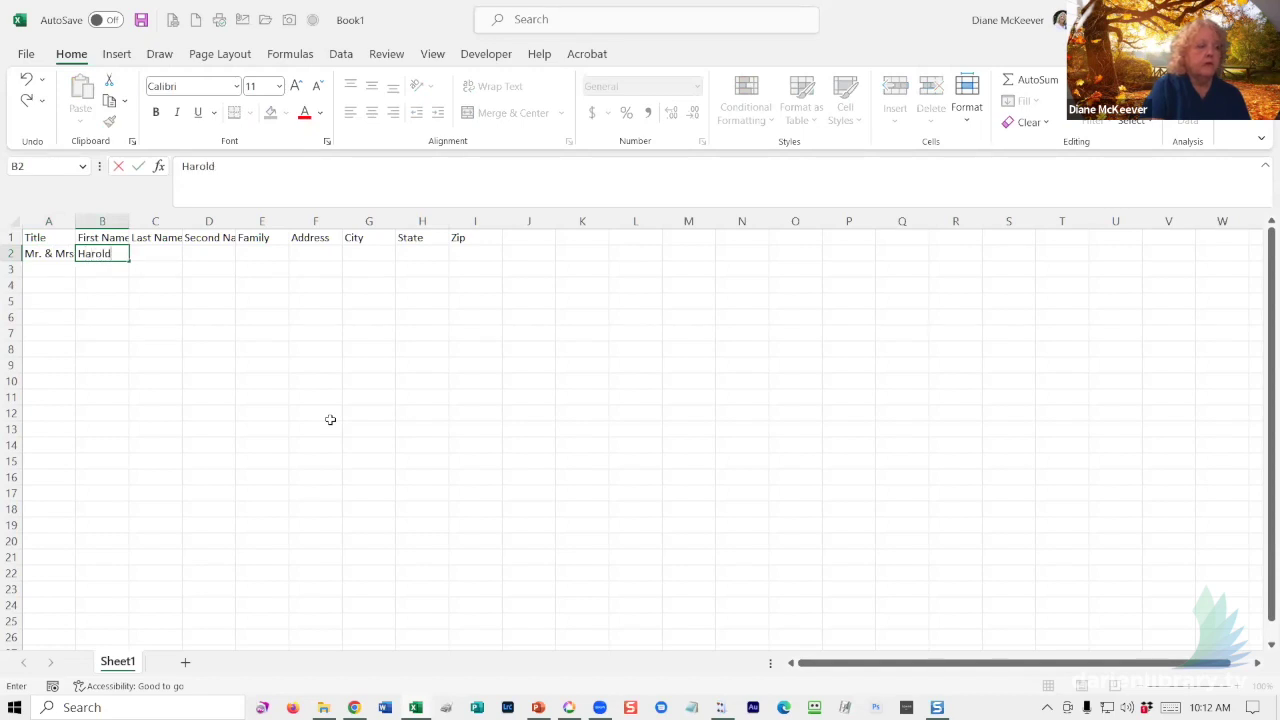
pyautogui.press('Tab')
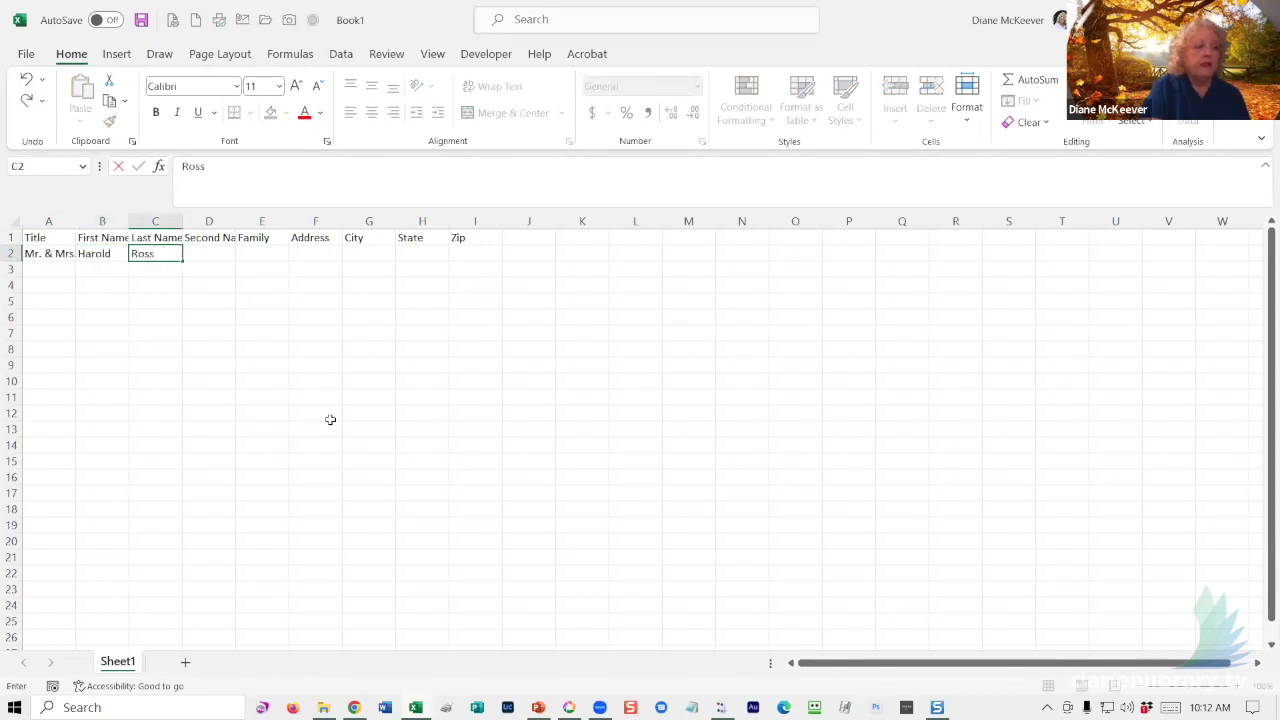
pyautogui.press('Tab')
pyautogui.press('Tab')
pyautogui.press('Tab')
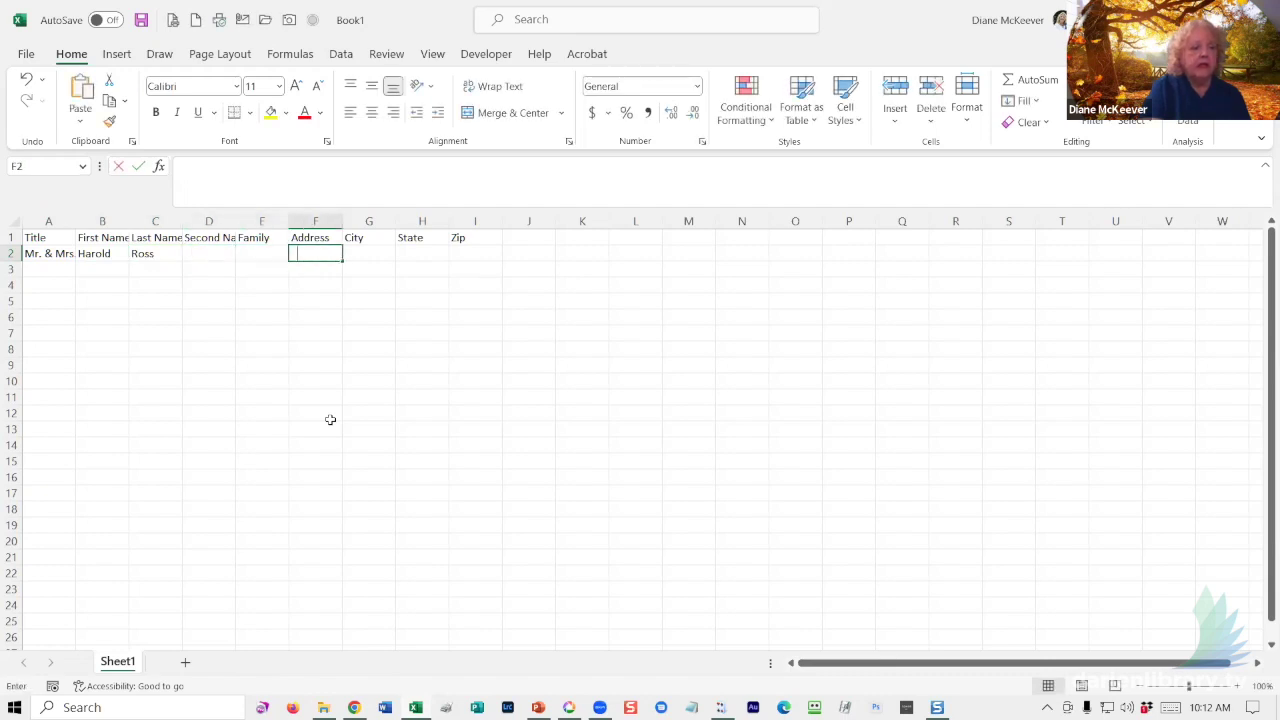
# - Complete row 2 with the street address, city Darien, state CT and zip 06820
pyautogui.write('123 Main')
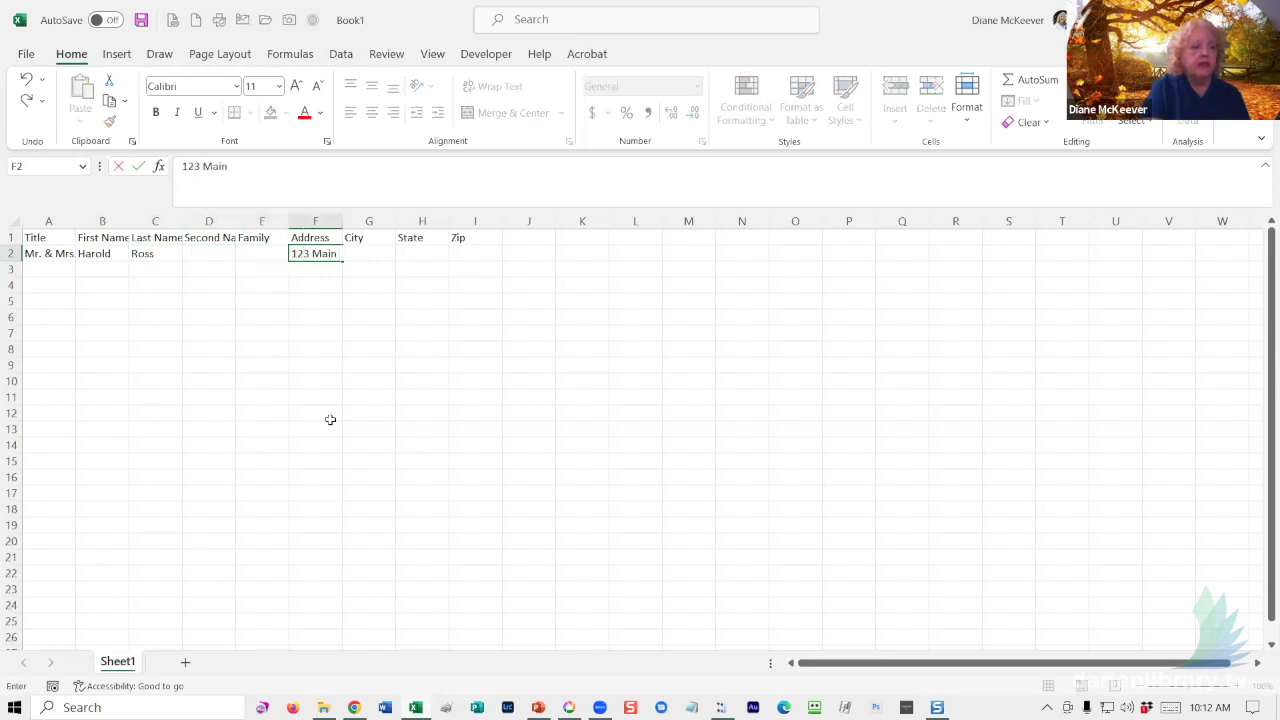
pyautogui.write(' Street')
pyautogui.press('Tab')
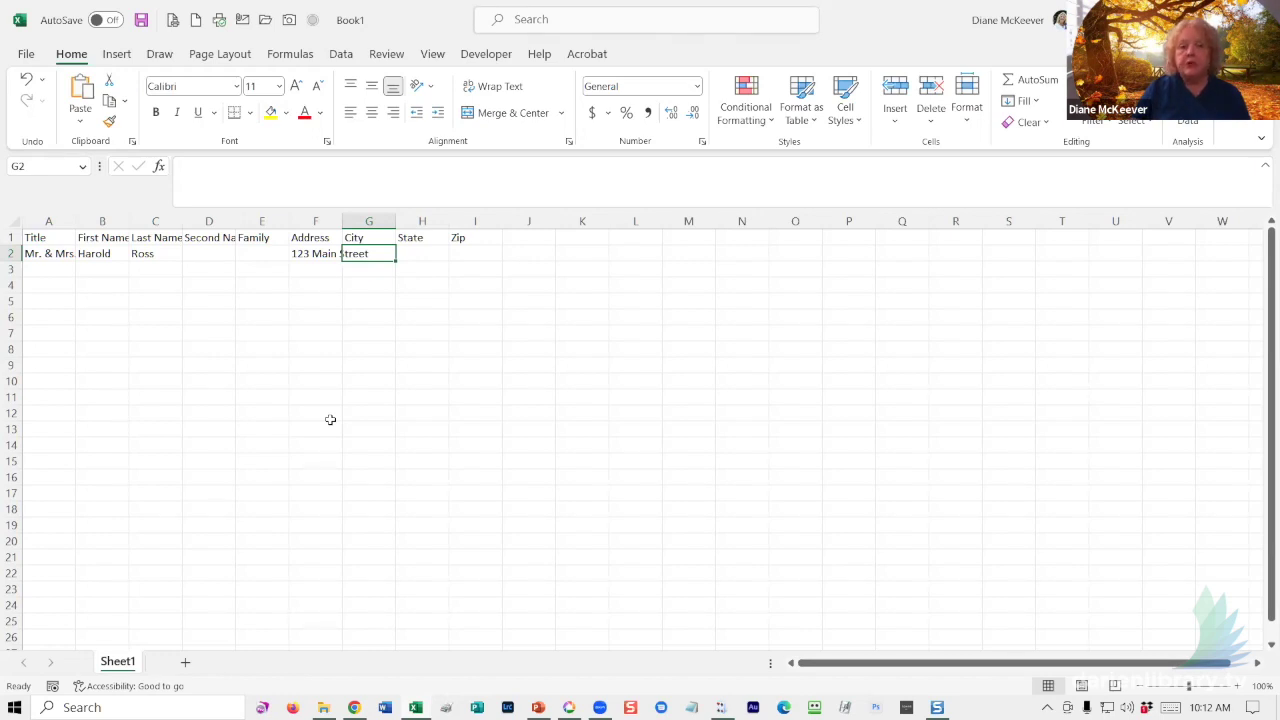
pyautogui.write('Darien')
pyautogui.press('Tab')
pyautogui.write('CT')
pyautogui.press('Tab')
pyautogui.write('06820')
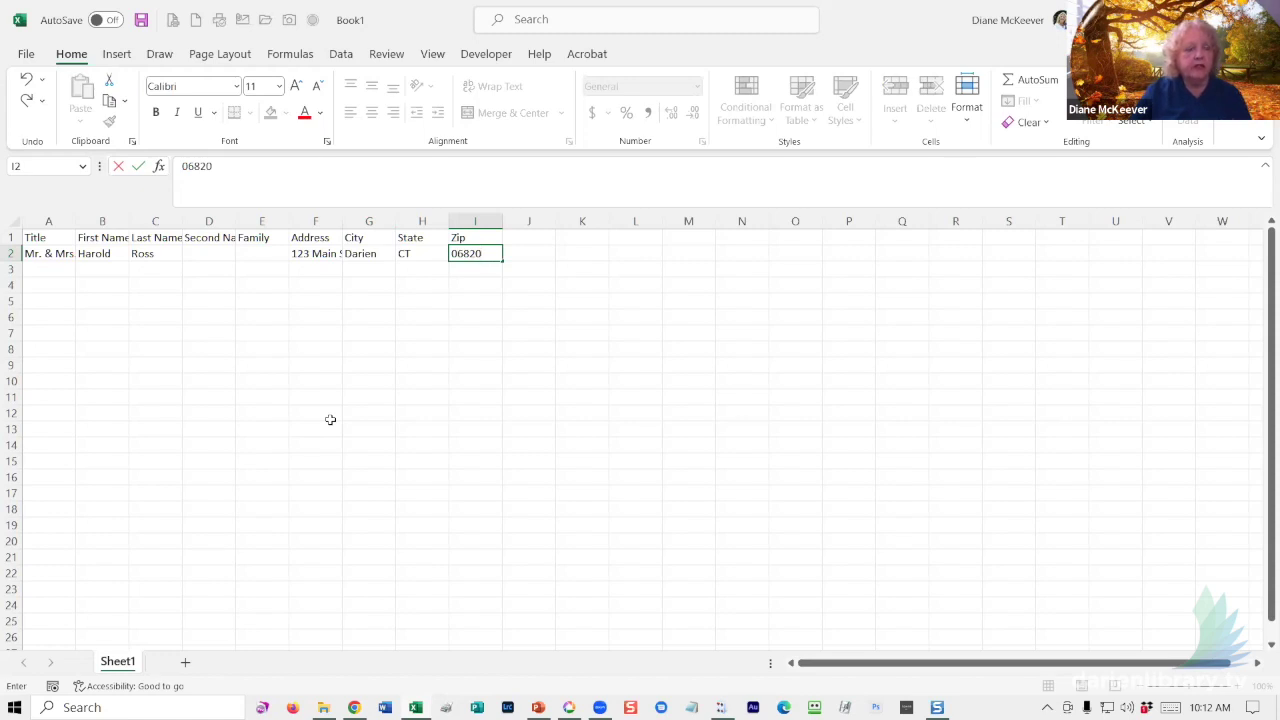
pyautogui.press('Return')
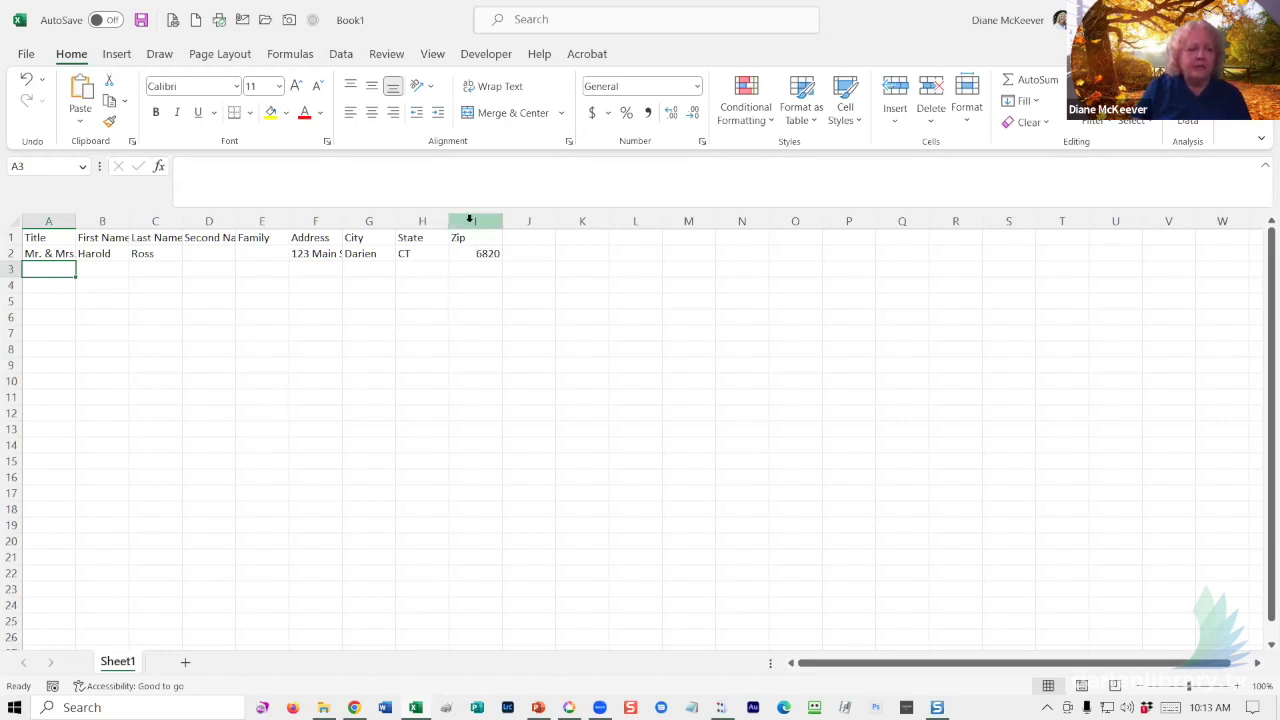
# - Apply the Text number format to the whole Zip column, column I
pyautogui.click(469, 219)
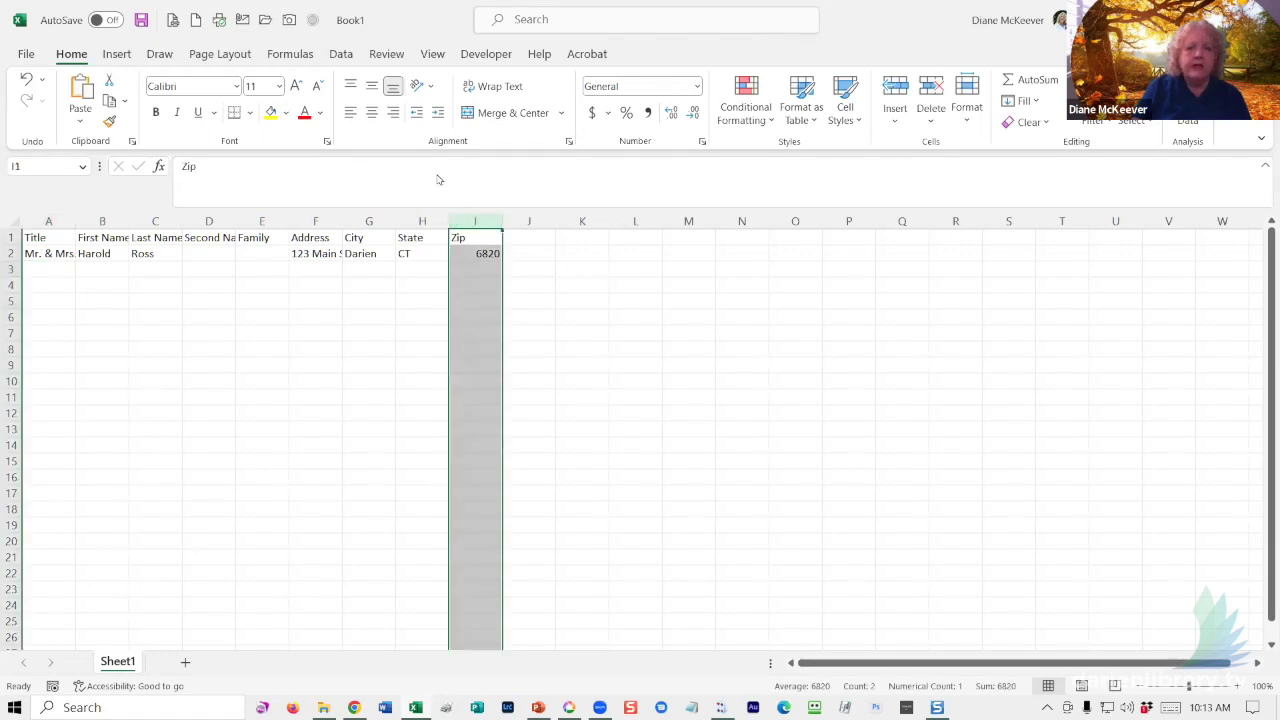
pyautogui.click(469, 219)
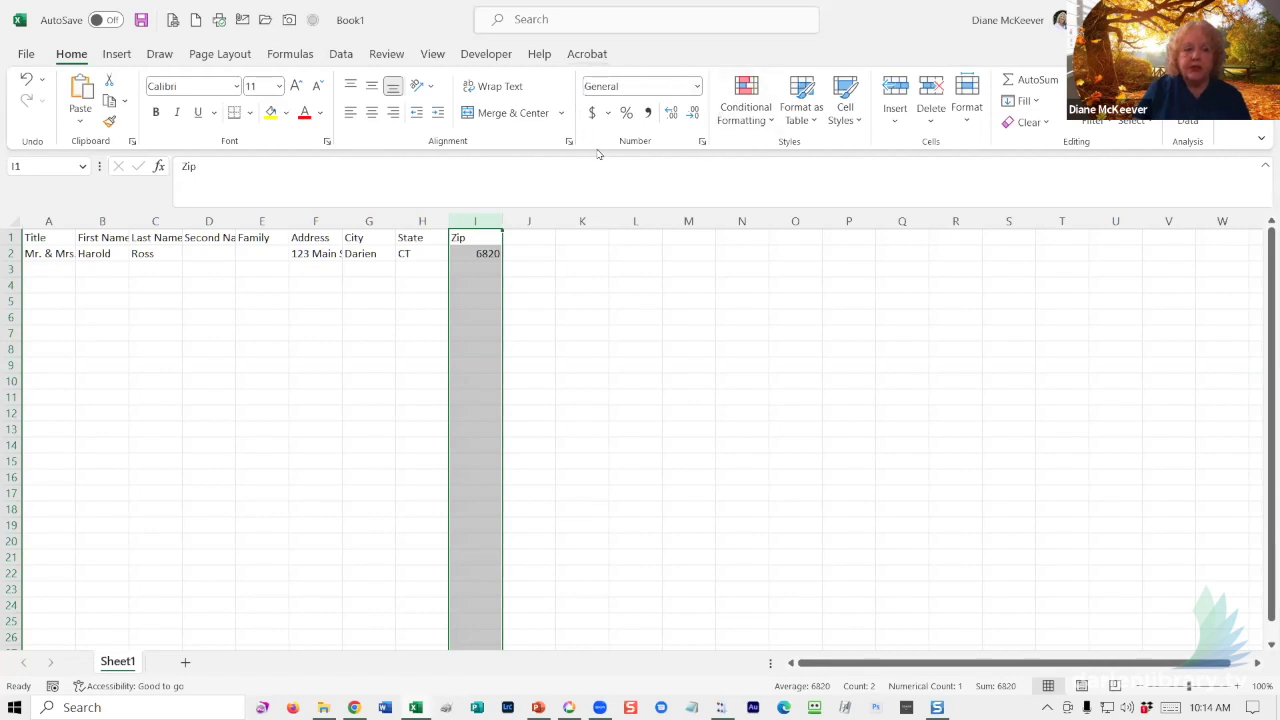
pyautogui.click(694, 89)
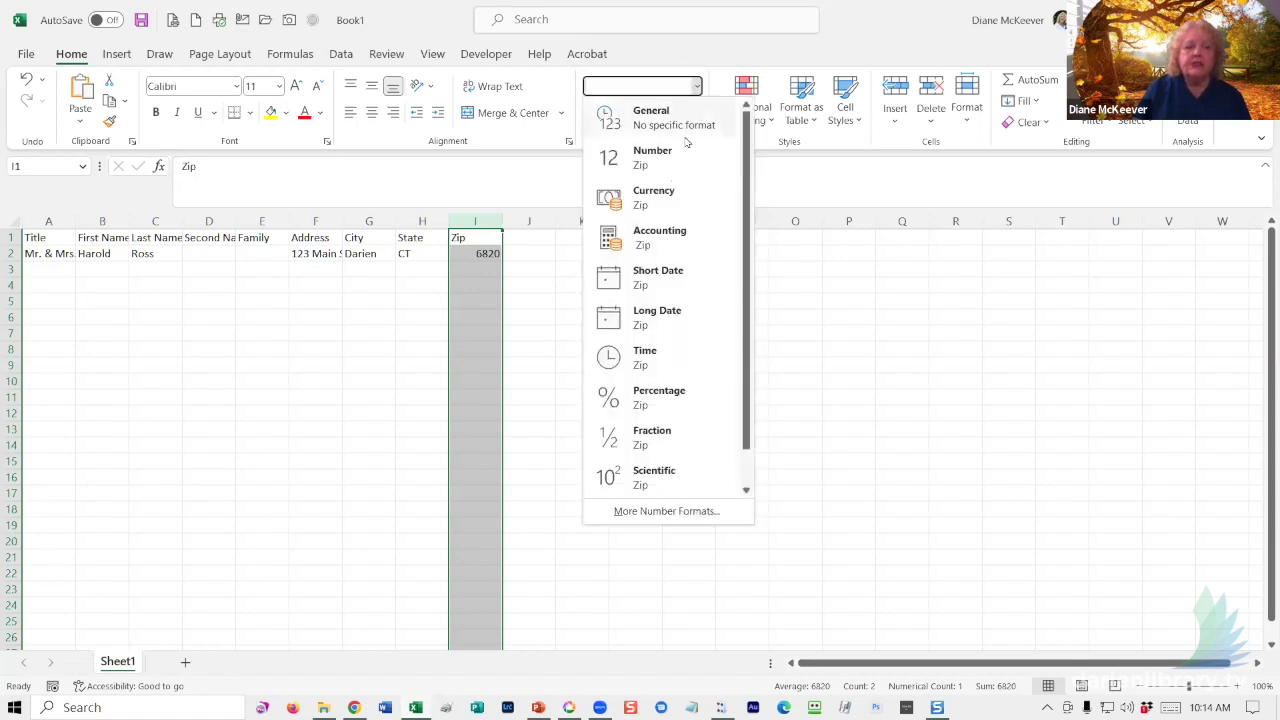
pyautogui.scroll(-1, 686, 164)
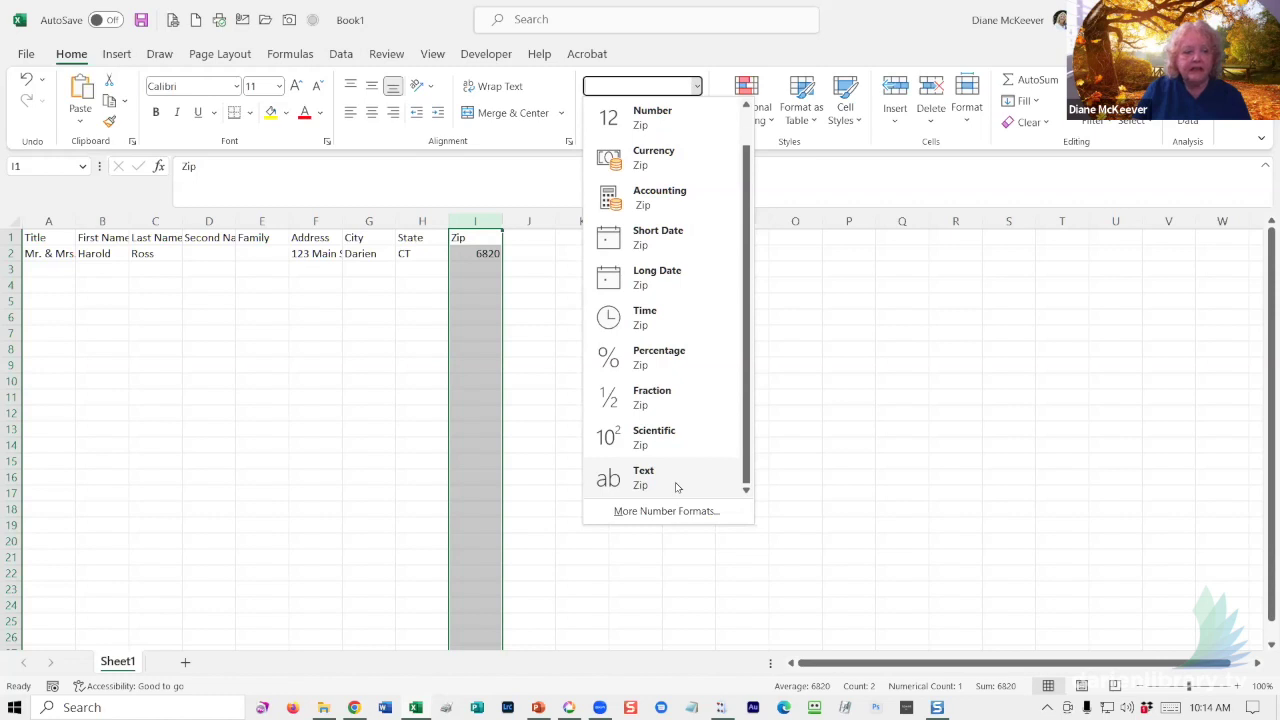
pyautogui.click(676, 485)
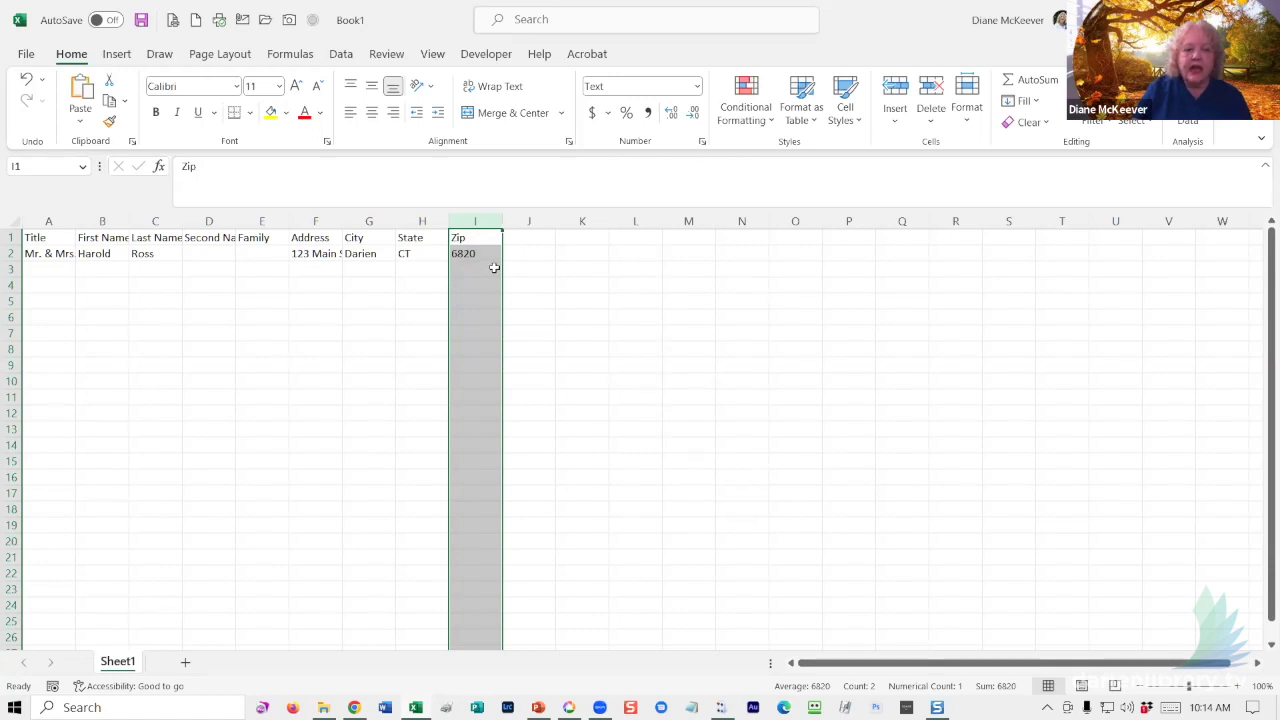
# - Re-enter the zip in cell I2 so it reads 06820 with its leading zero
pyautogui.click(487, 253)
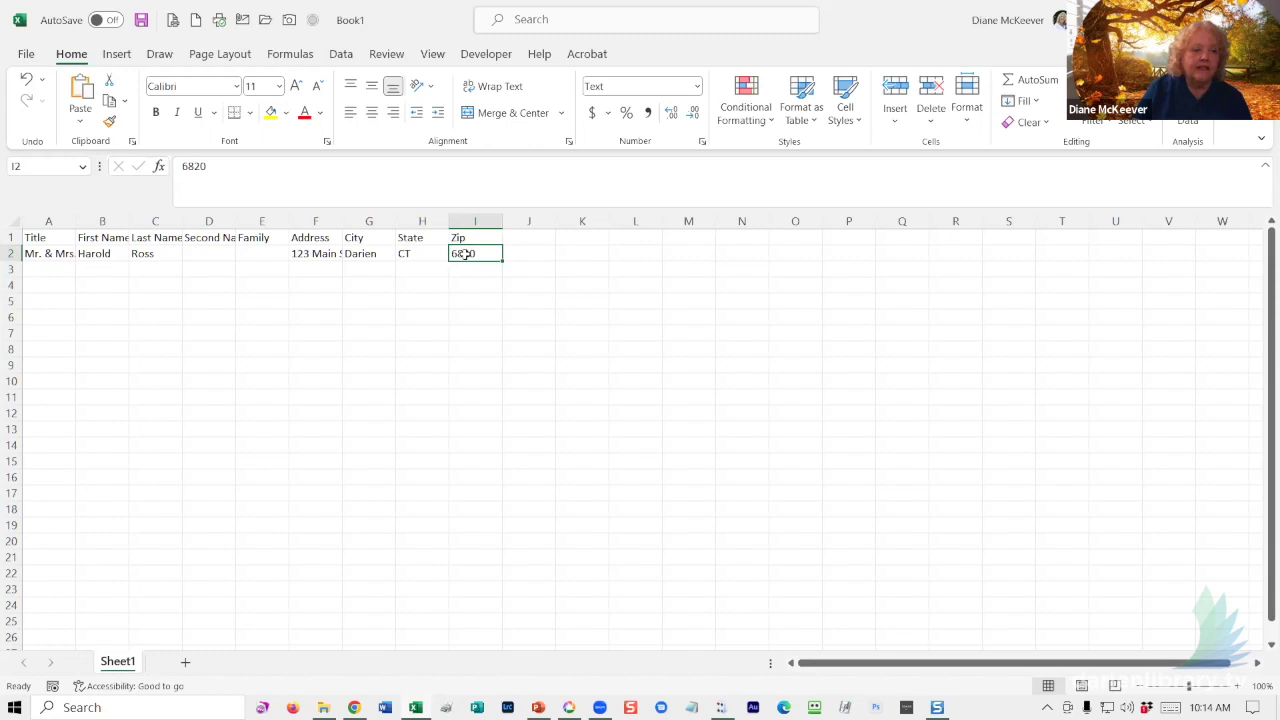
pyautogui.doubleClick(465, 254)
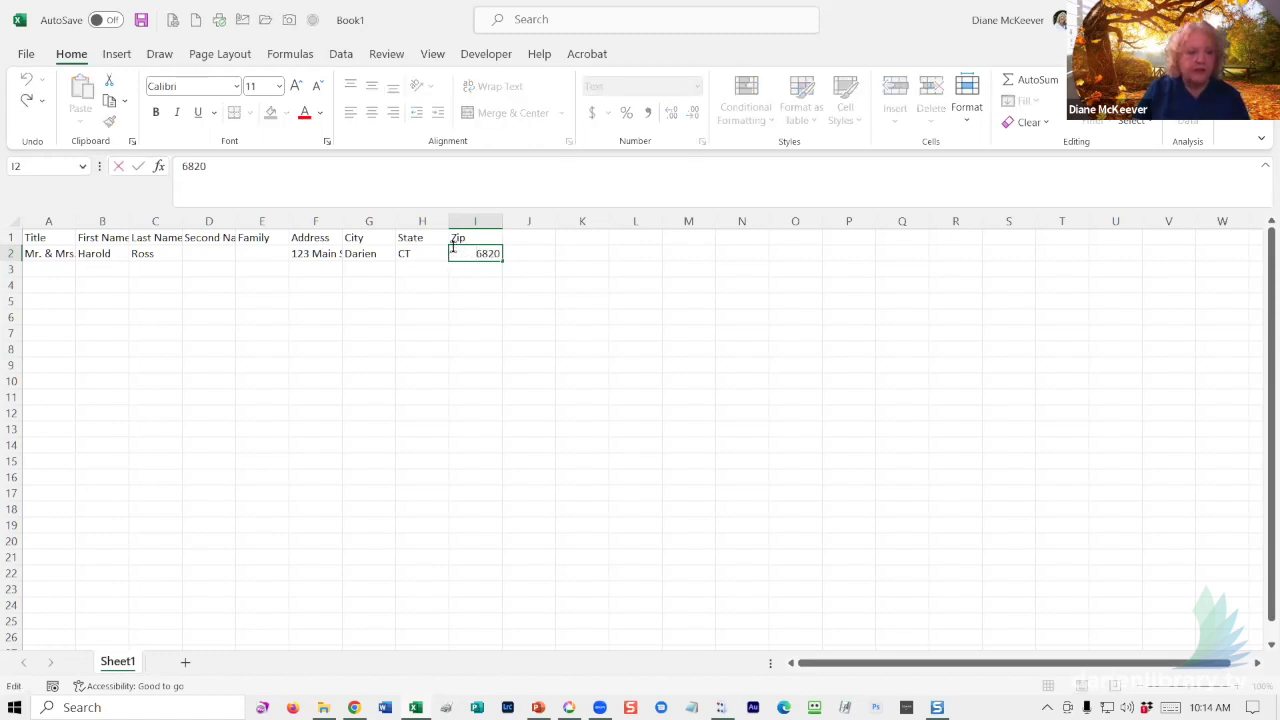
pyautogui.write('0')
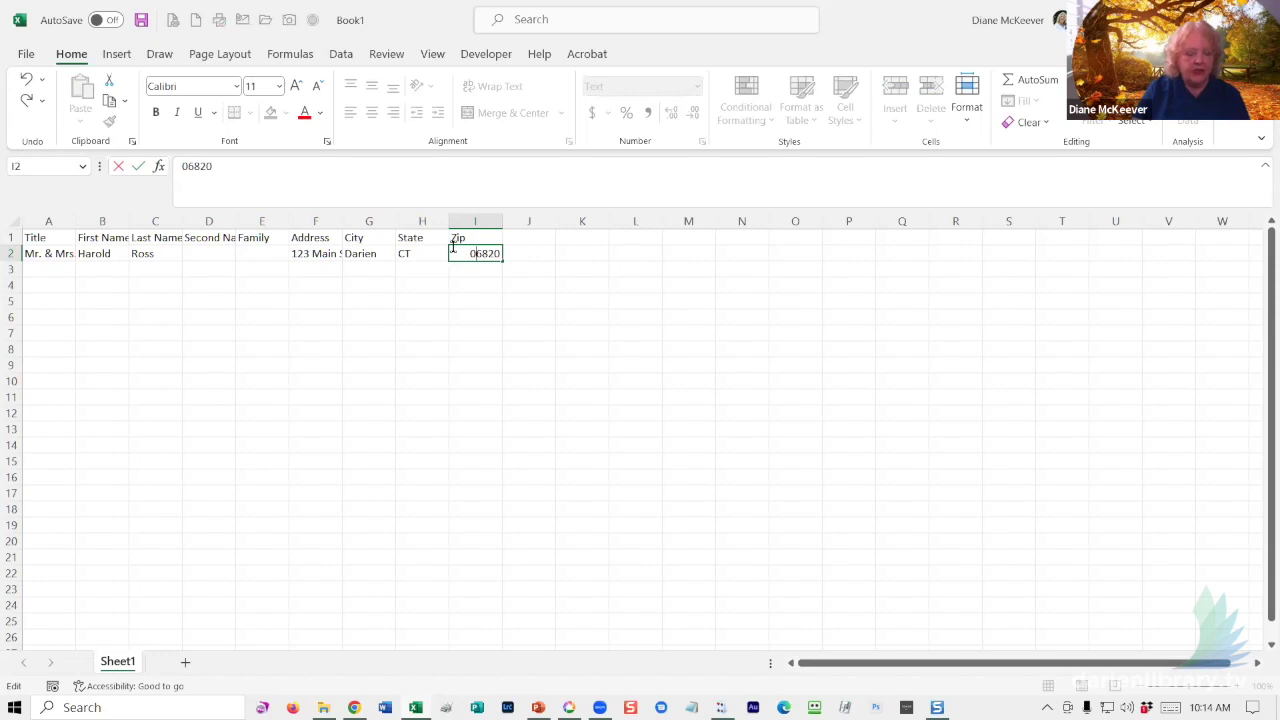
pyautogui.press('Return')
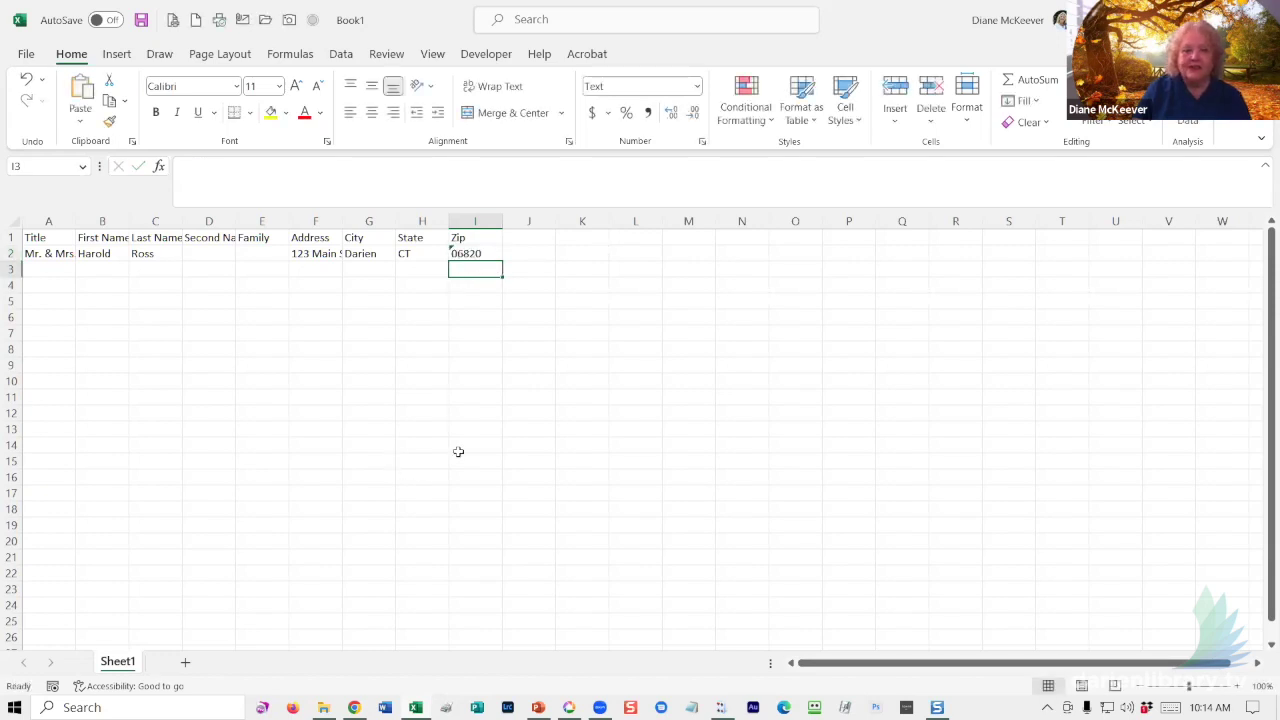
pyautogui.click(476, 220)
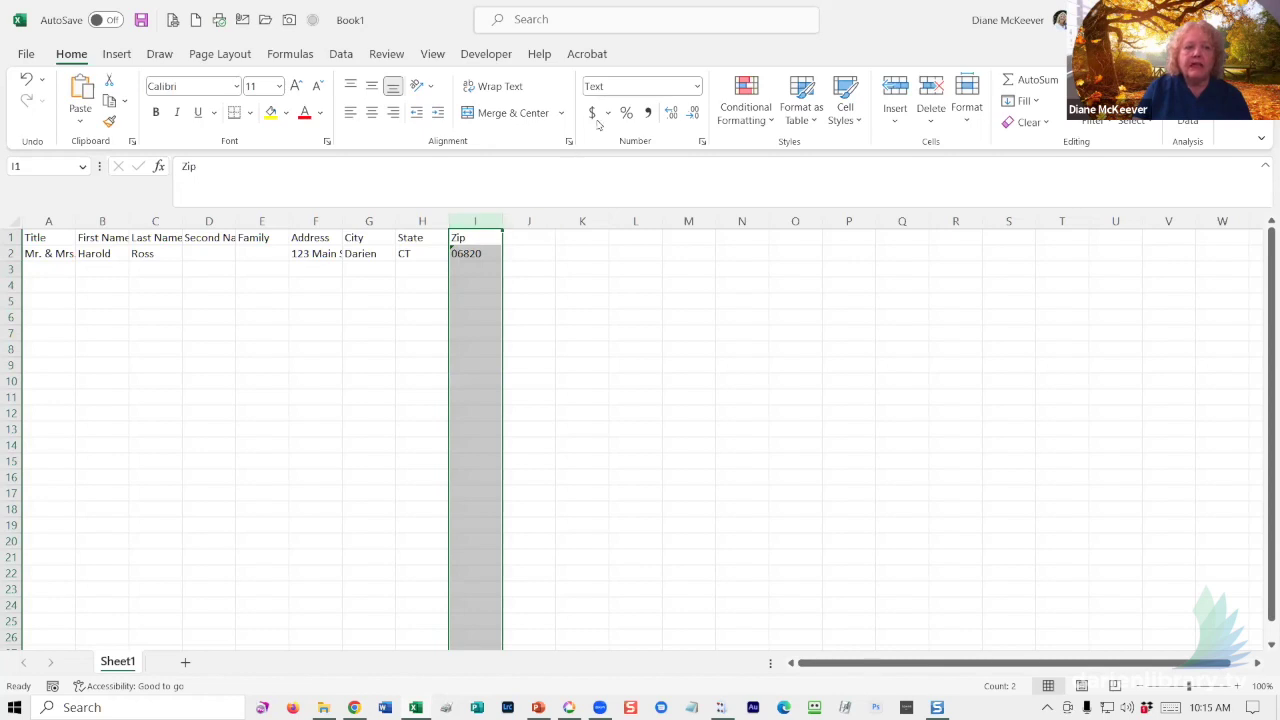
pyautogui.click(475, 266)
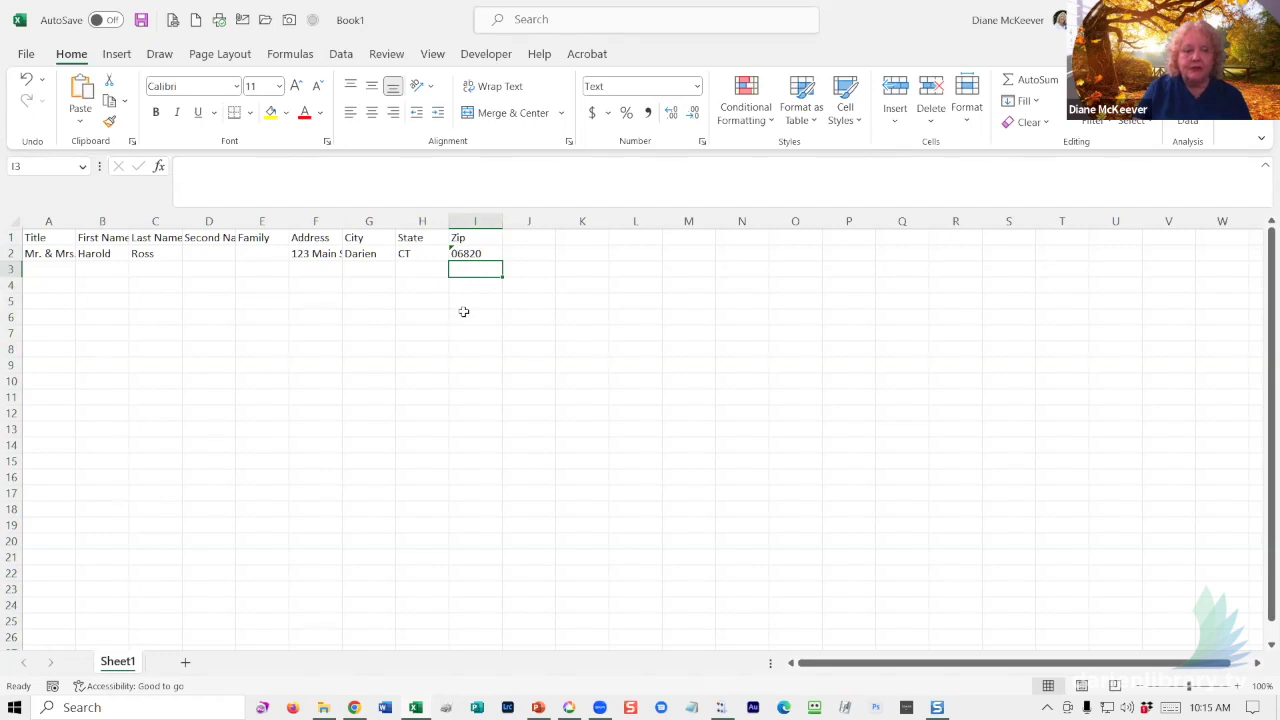
pyautogui.click(456, 253)
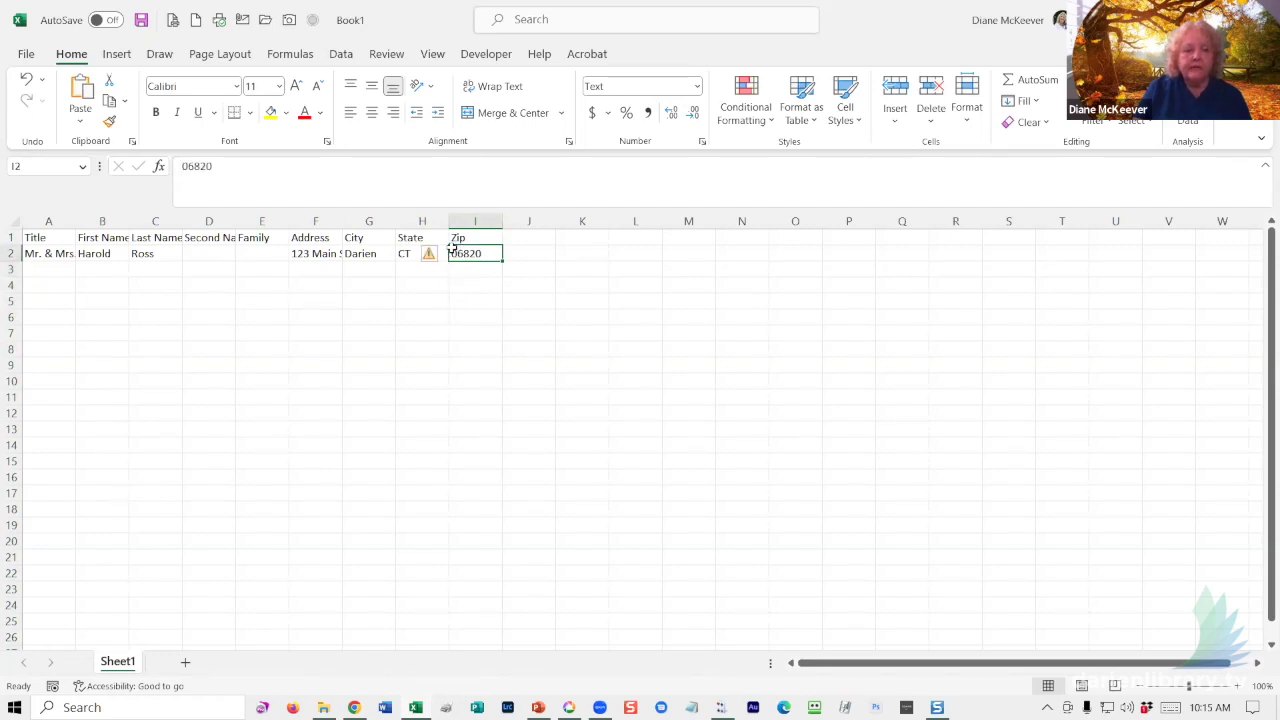
pyautogui.moveTo(430, 258)
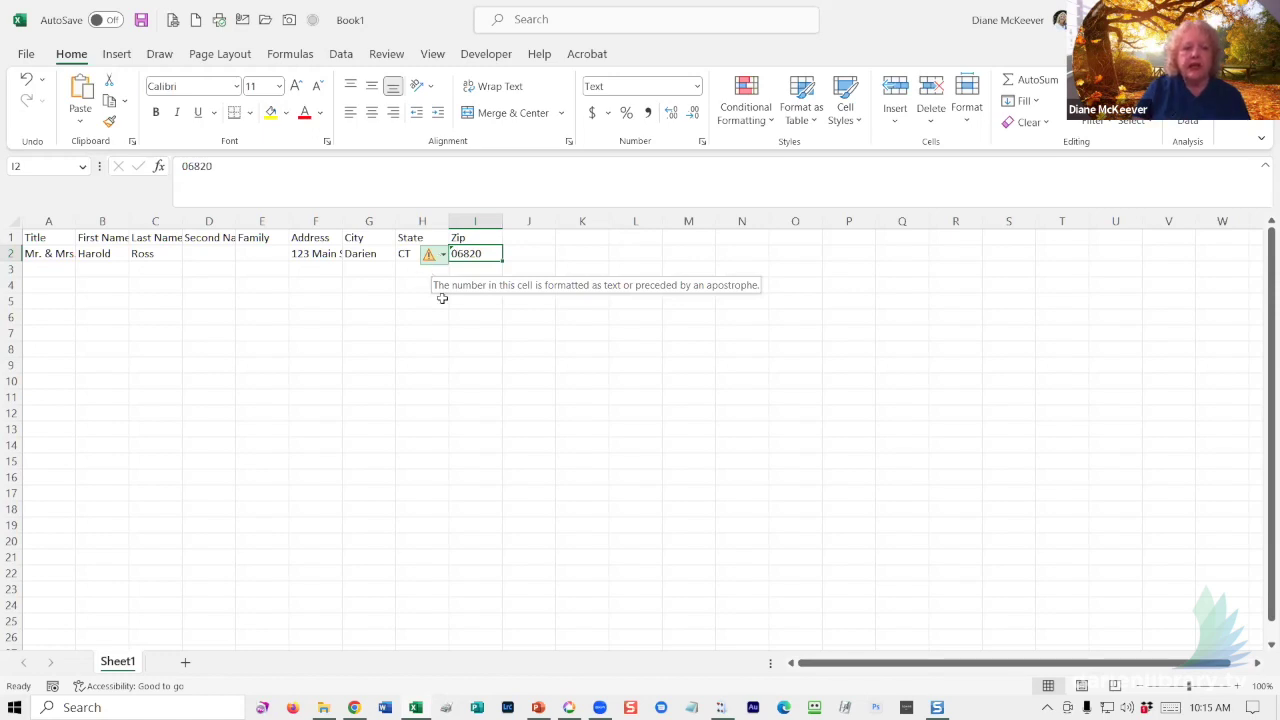
# - Enter the second contact's first name, last name and second name in row 3, starting at B3
pyautogui.click(57, 269)
pyautogui.click(101, 271)
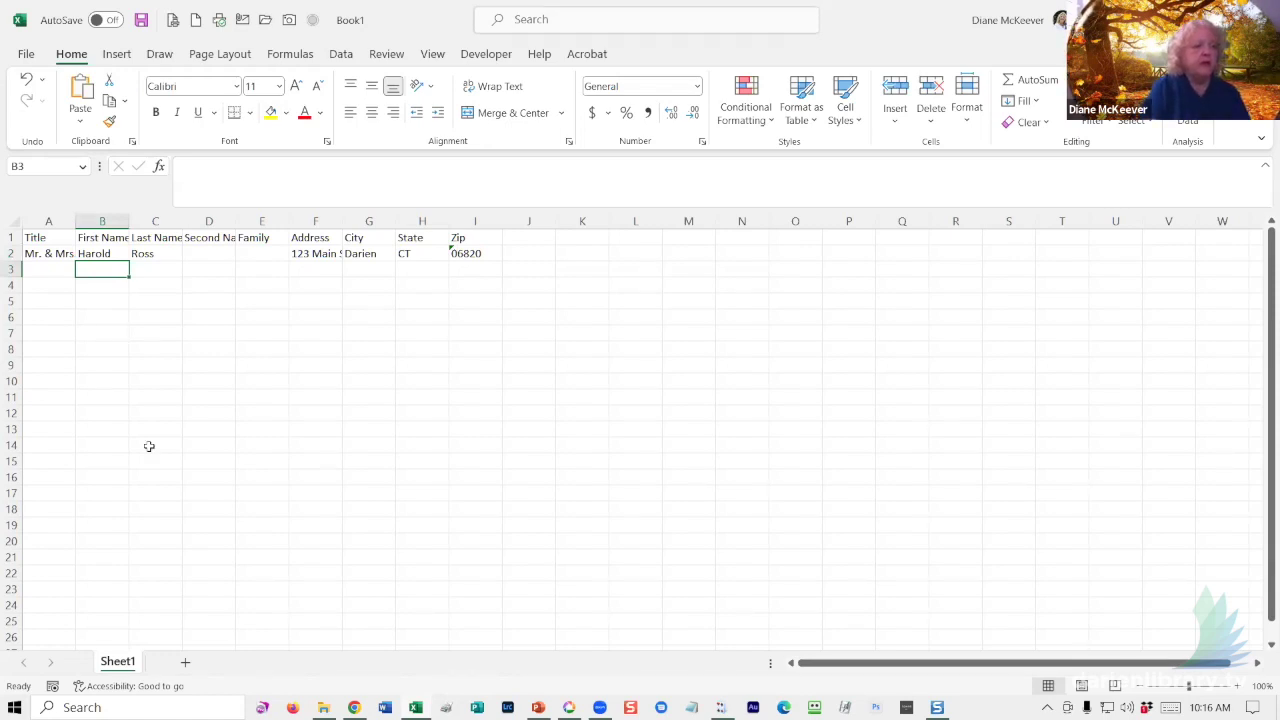
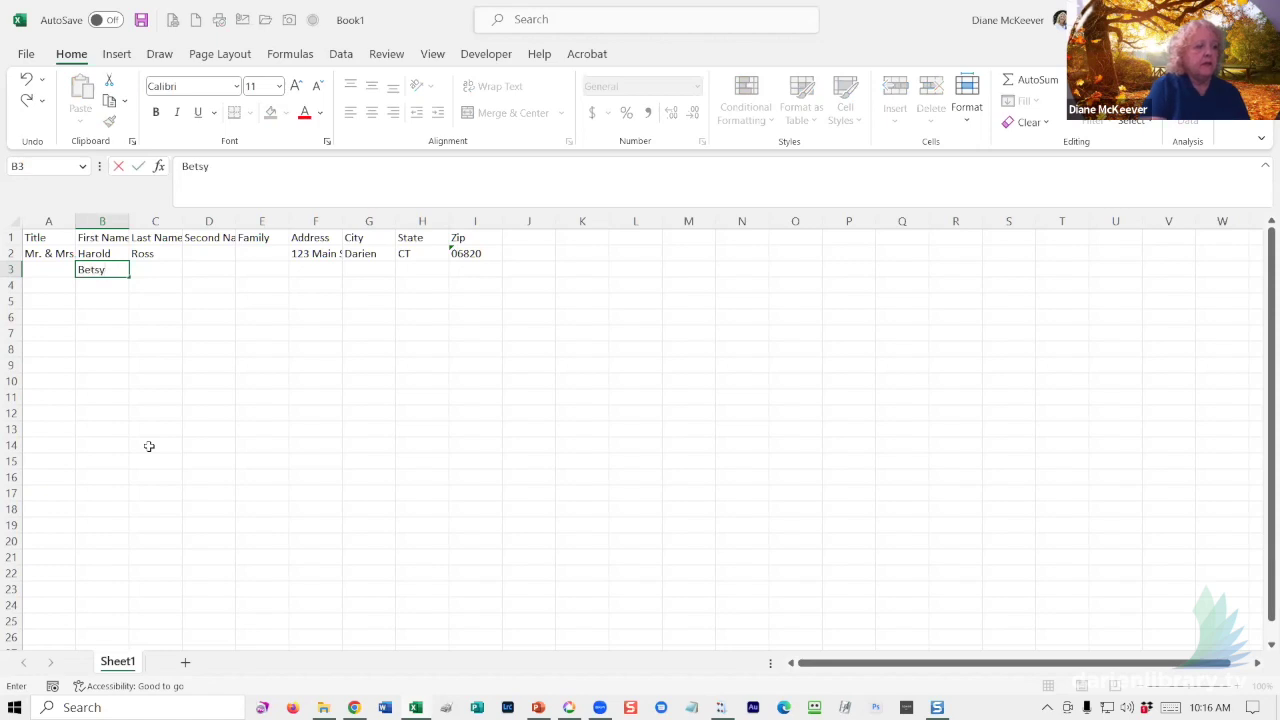
pyautogui.press('Tab')
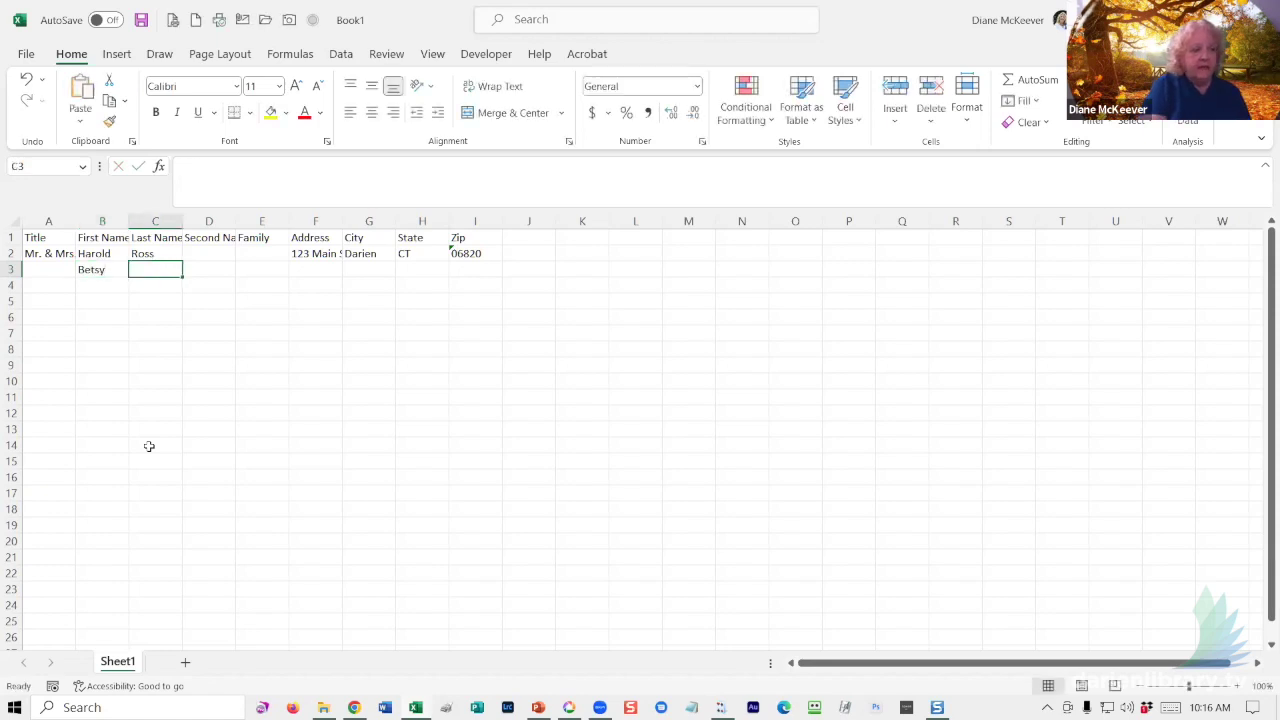
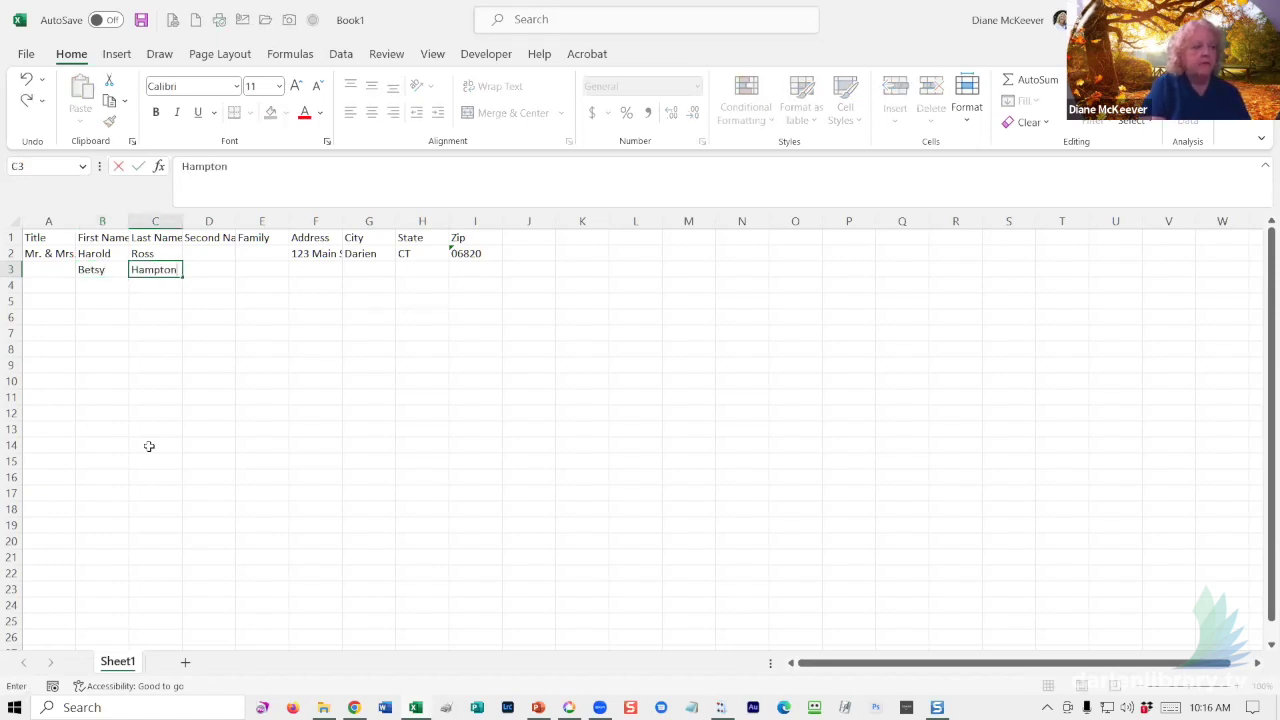
pyautogui.press('Tab')
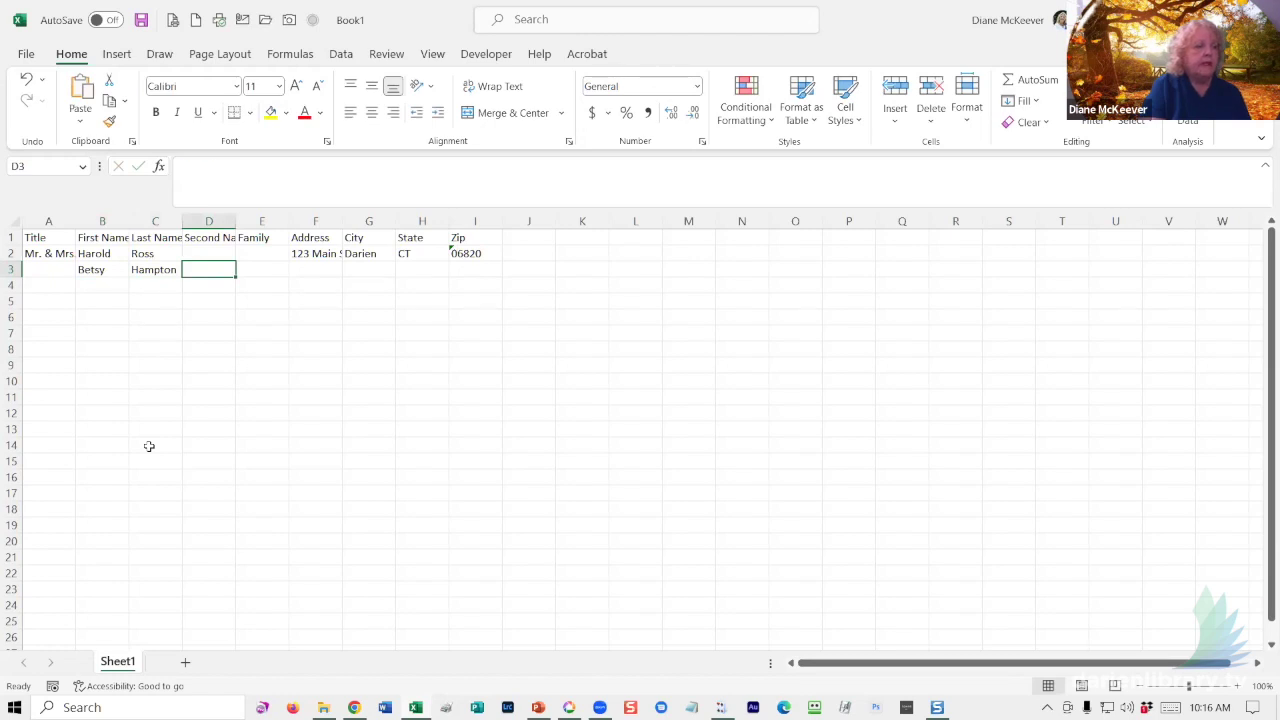
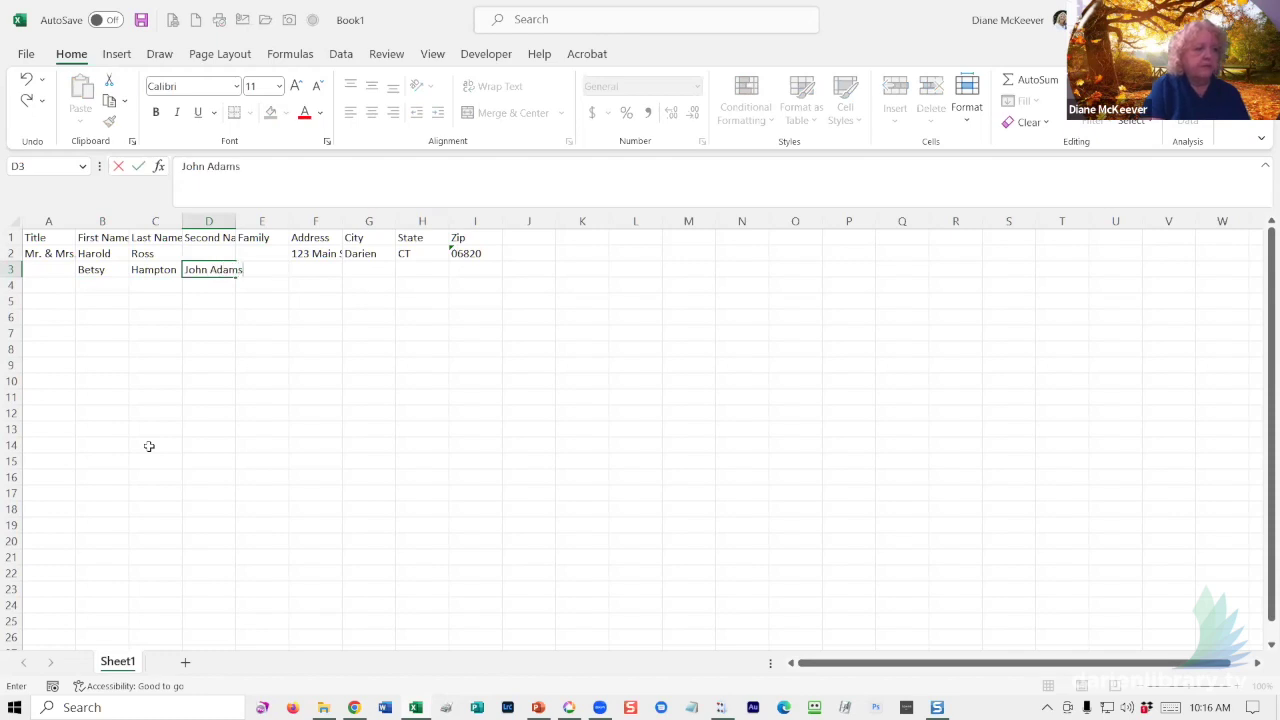
pyautogui.press('Tab')
pyautogui.press('Tab')
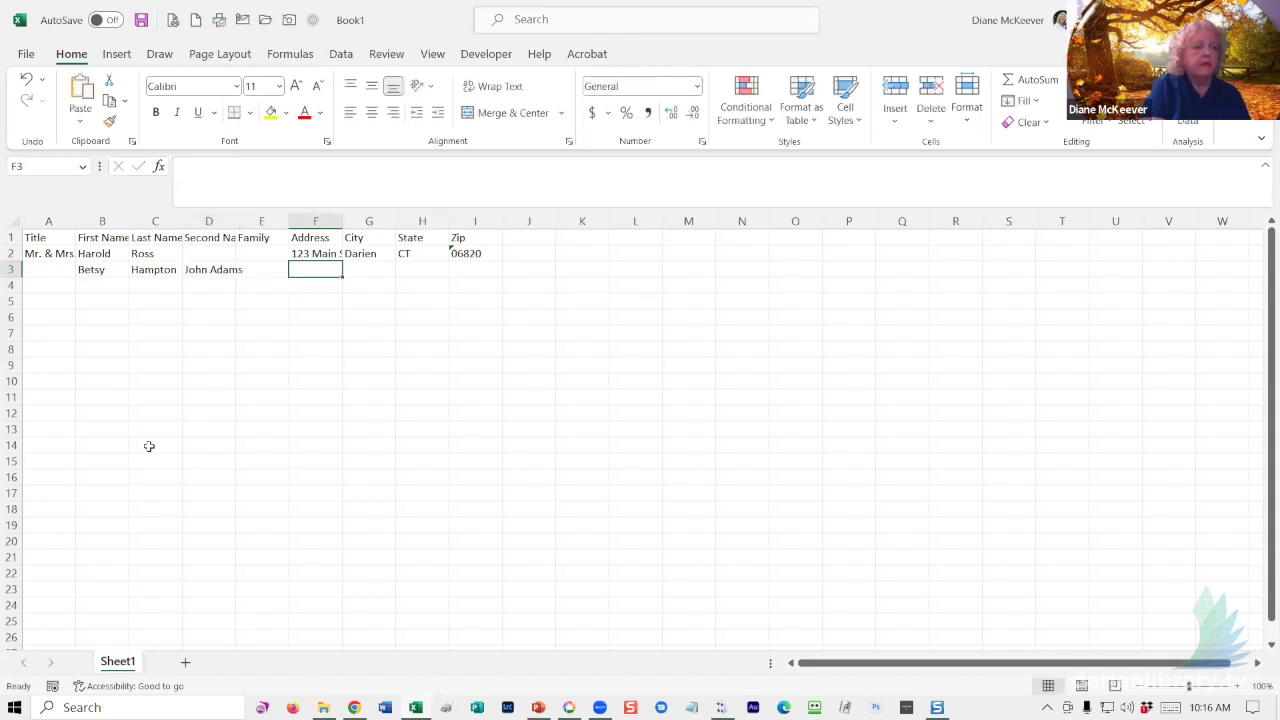
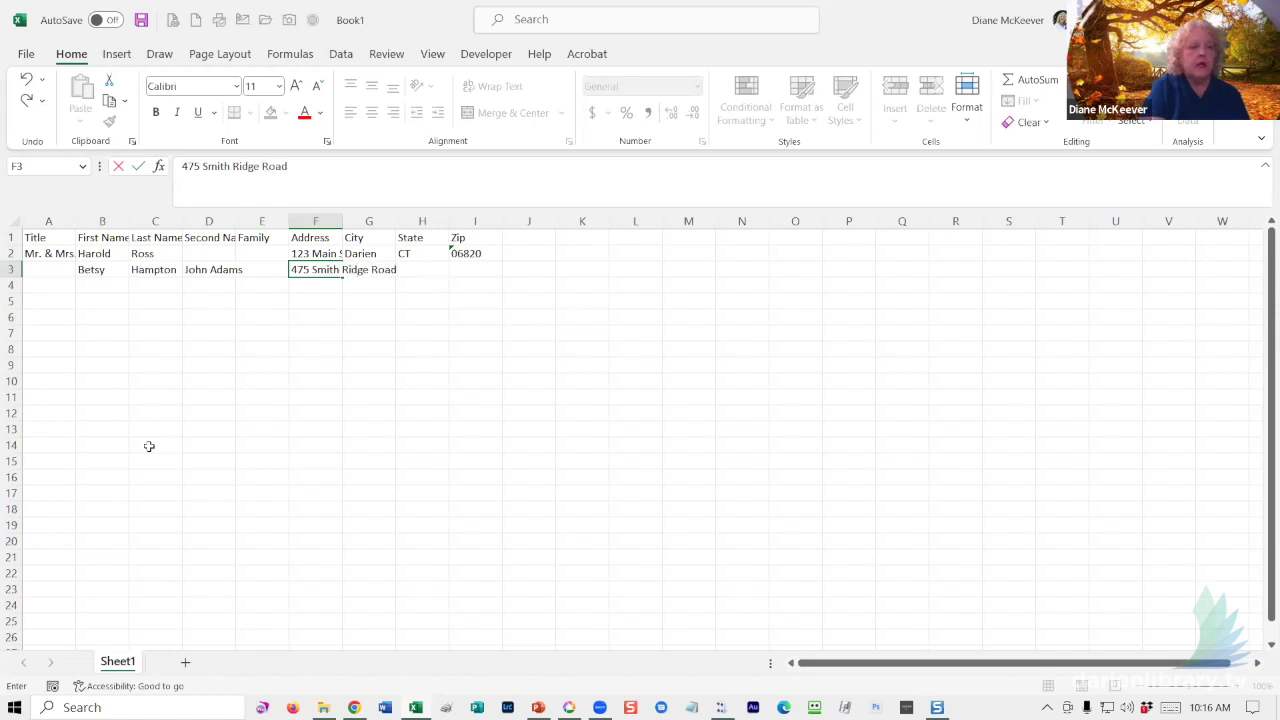
# - Complete row 3 with the street address, Darien, CT and zip 06820 using autocomplete
pyautogui.press('Tab')
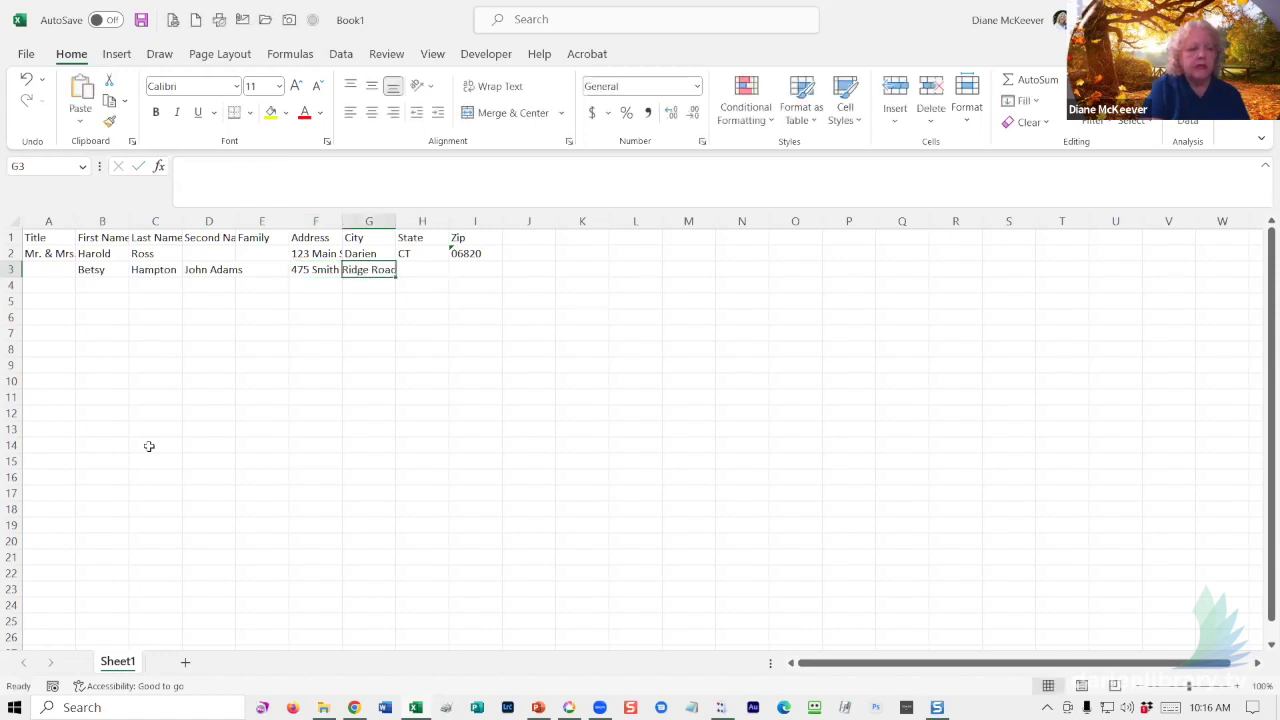
pyautogui.write('Darien')
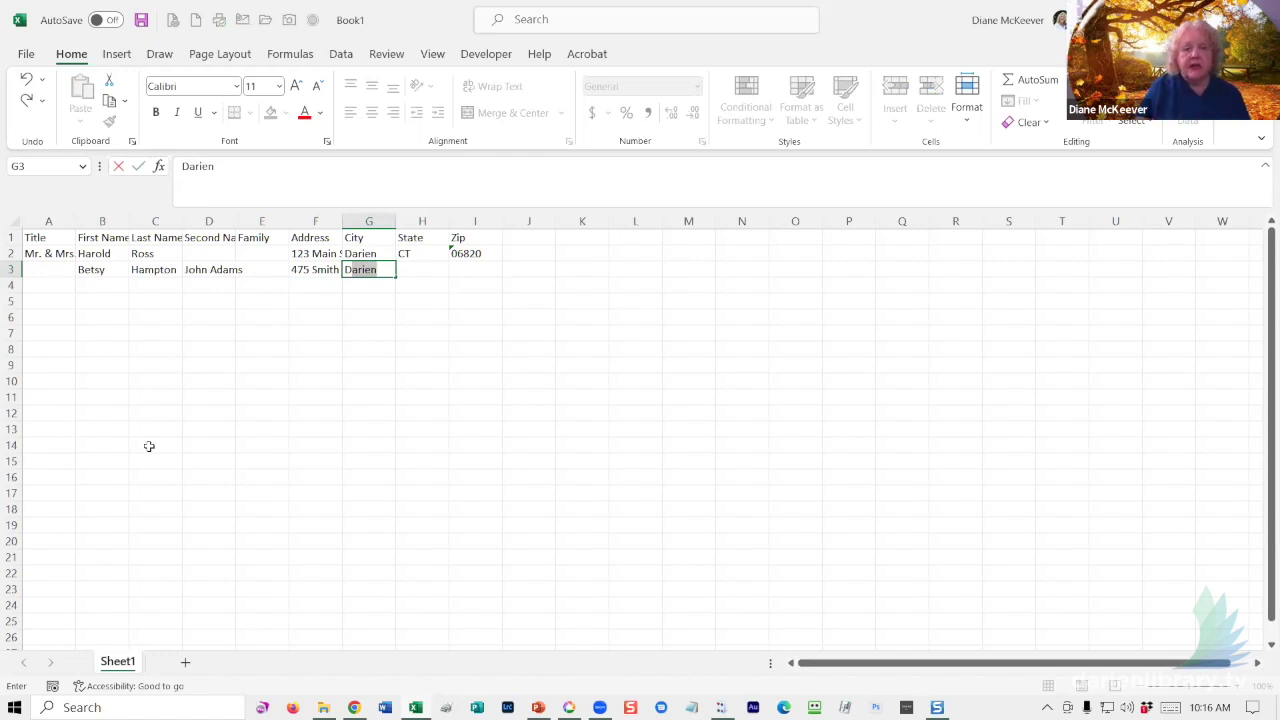
pyautogui.press('Tab')
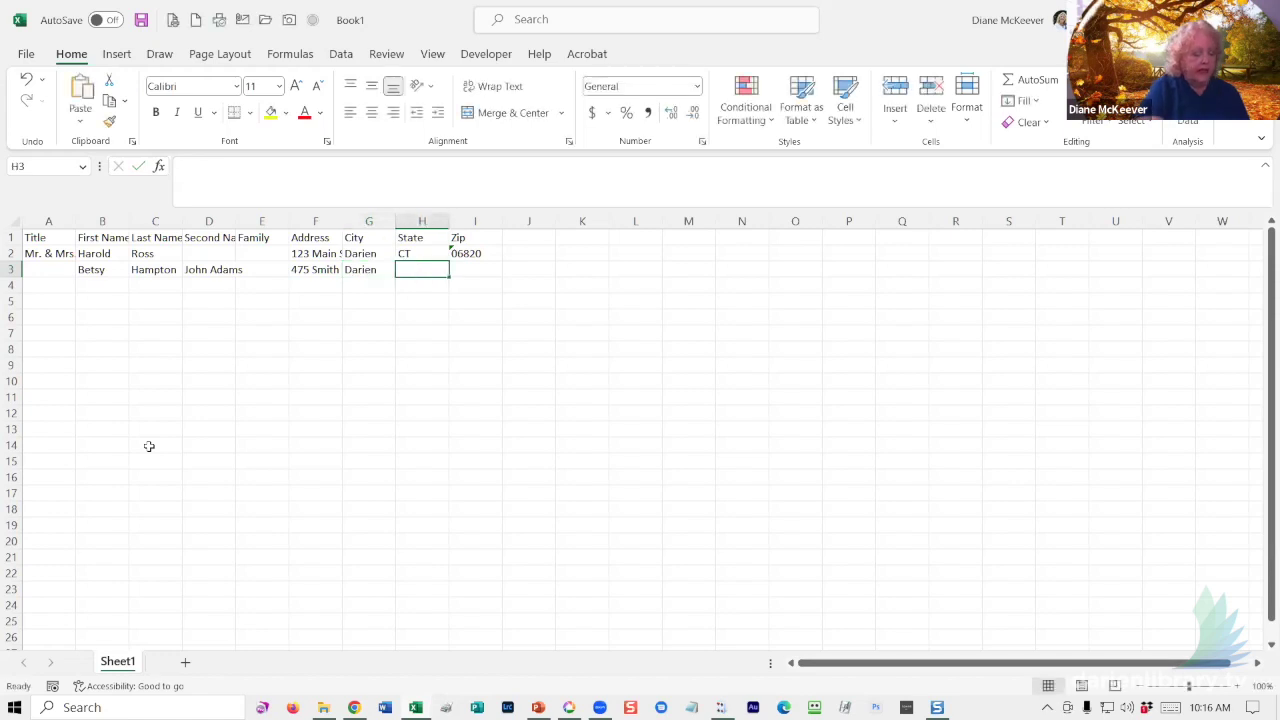
pyautogui.write('CT')
pyautogui.press('Tab')
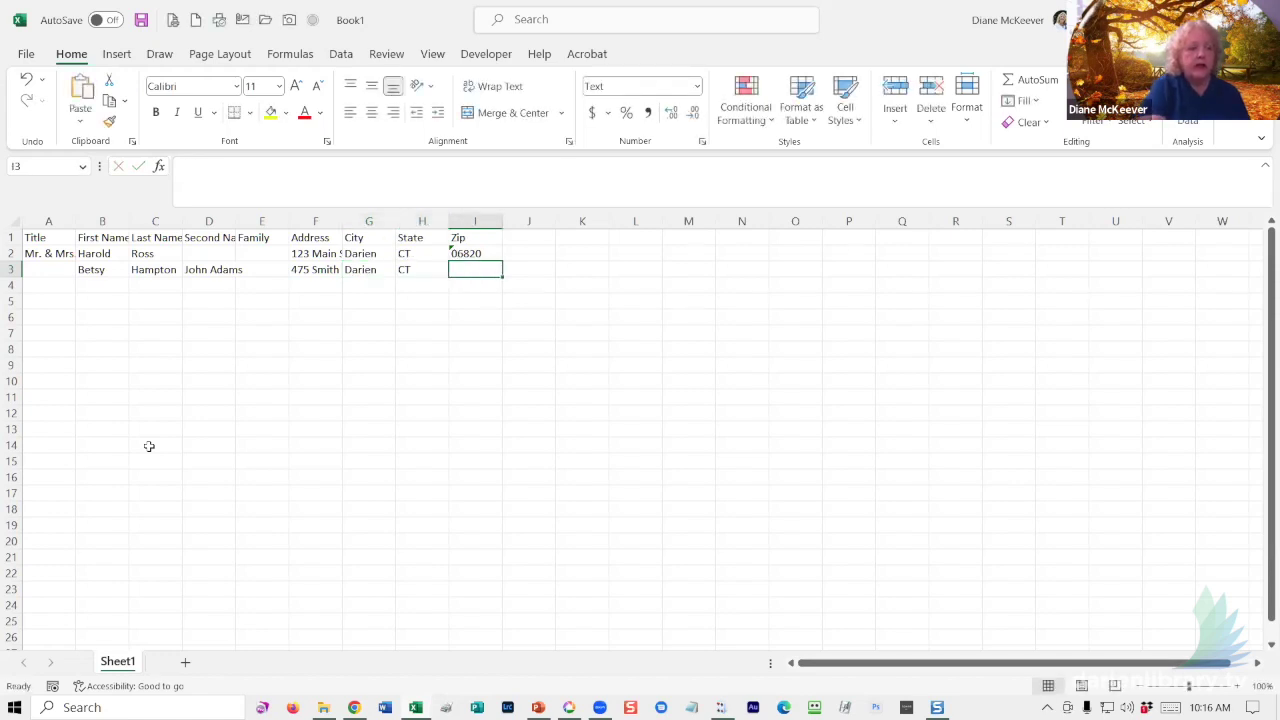
pyautogui.write('06820')
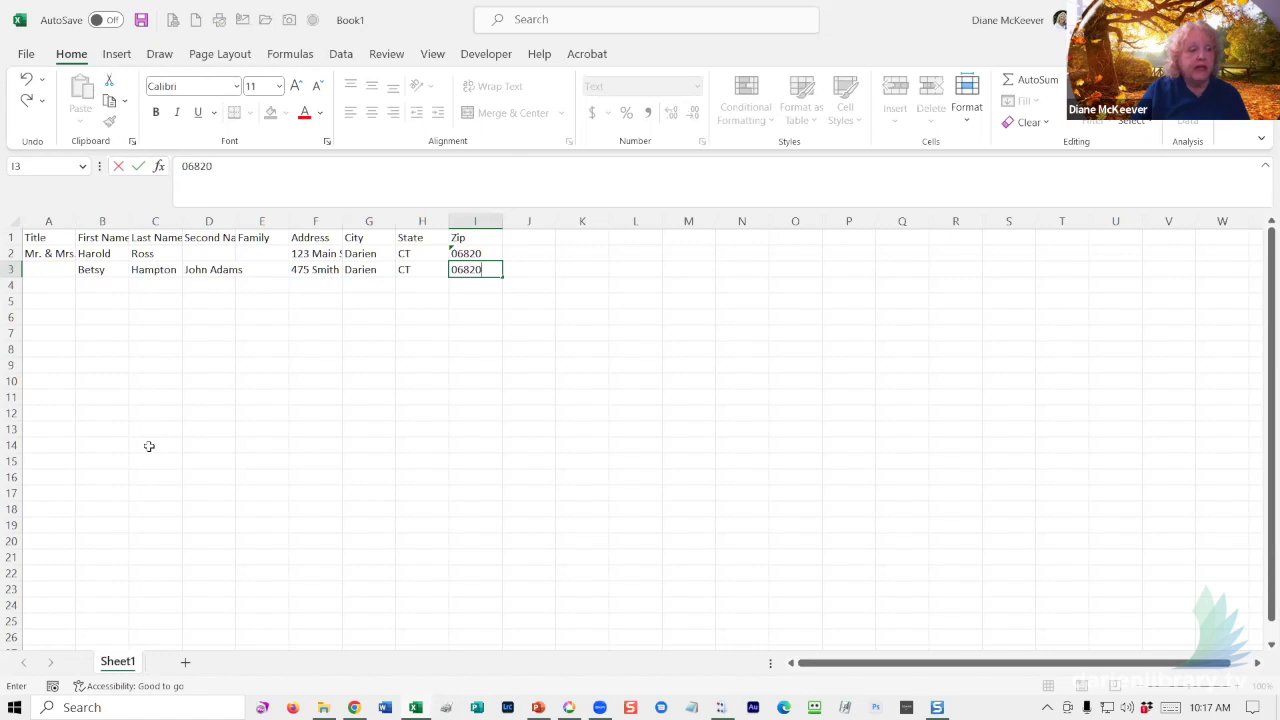
pyautogui.press('Return')
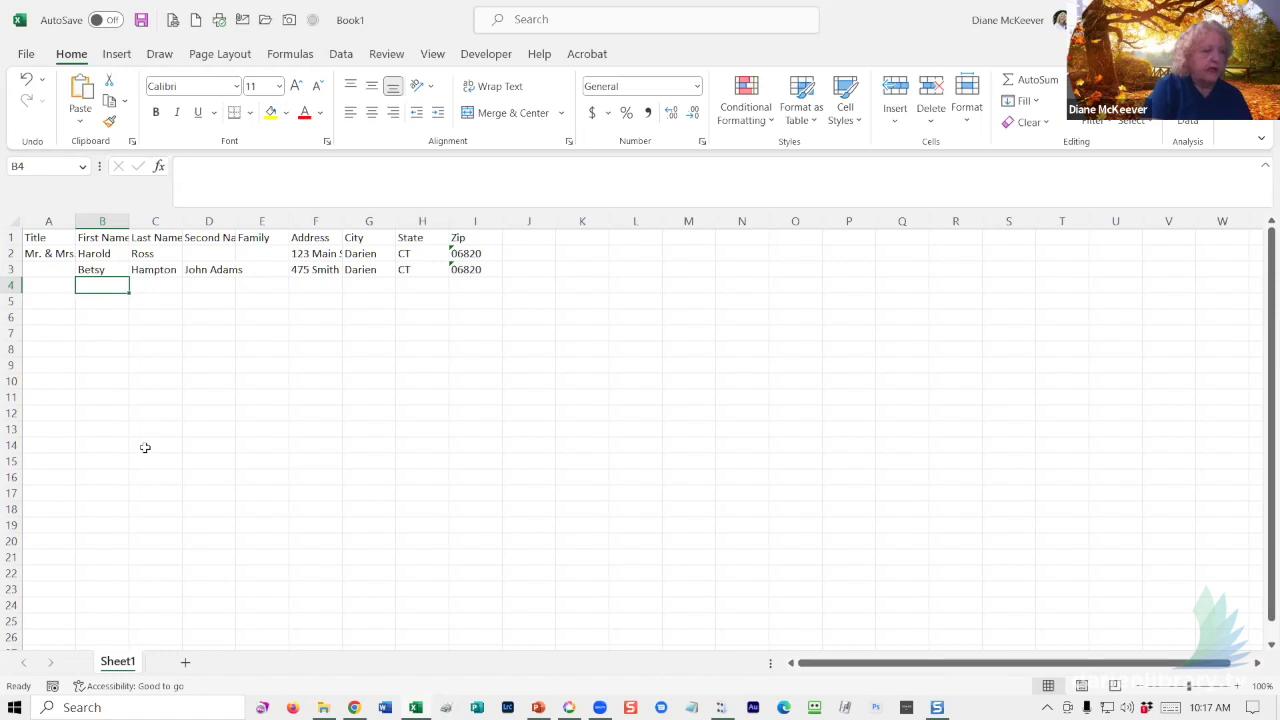
# - Enter title Mr. & Mrs., first and last name, and '& Family' in row 4, leaving Second Name blank
pyautogui.press('Left')
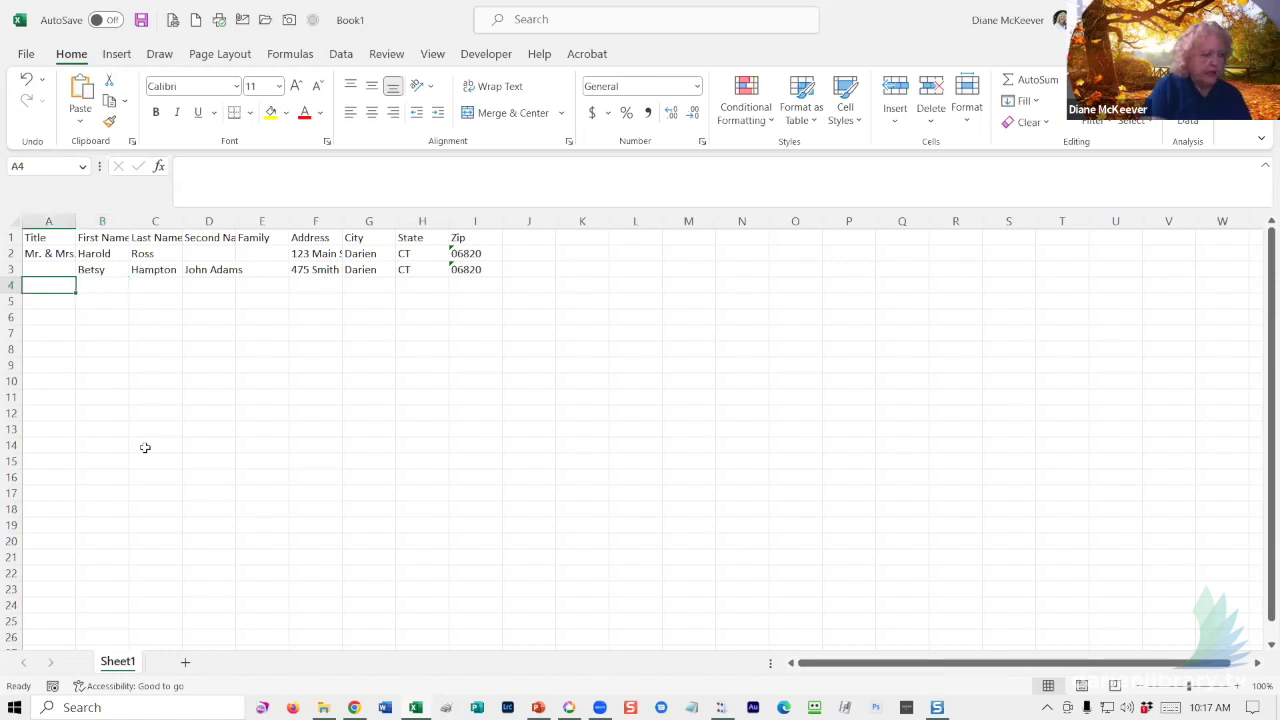
pyautogui.write('Mr. & Mrs.')
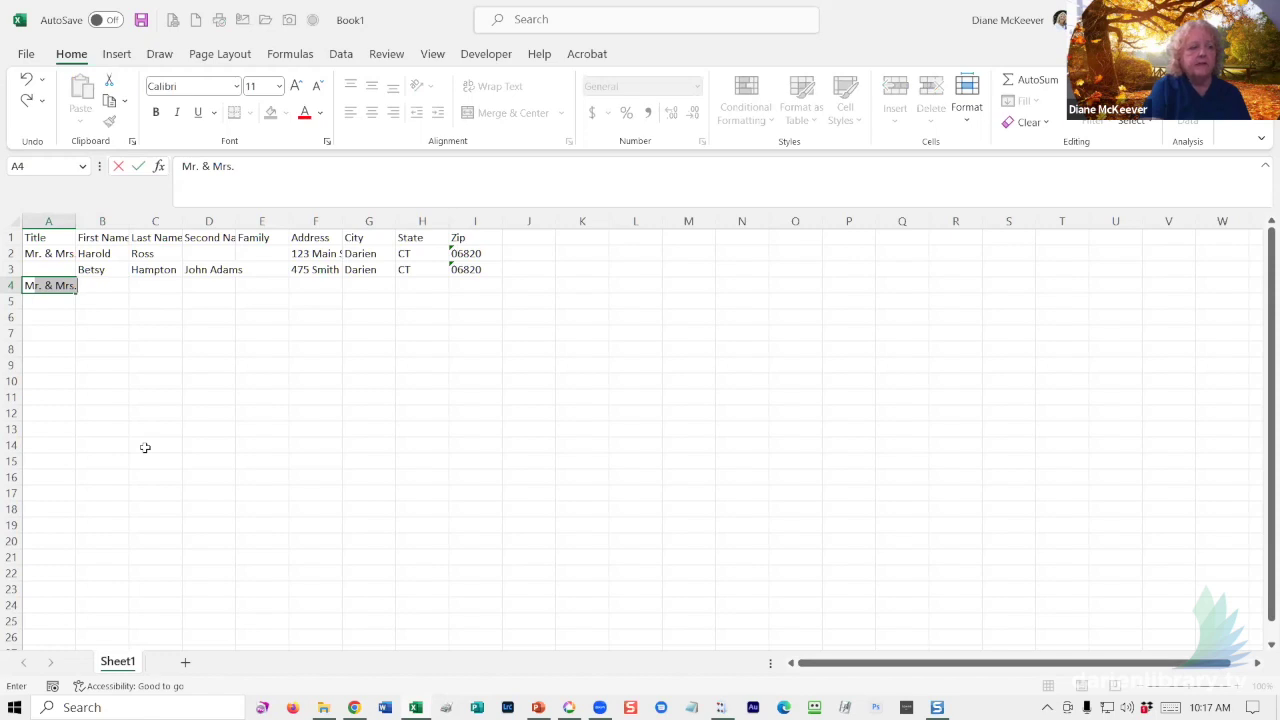
pyautogui.press('Tab')
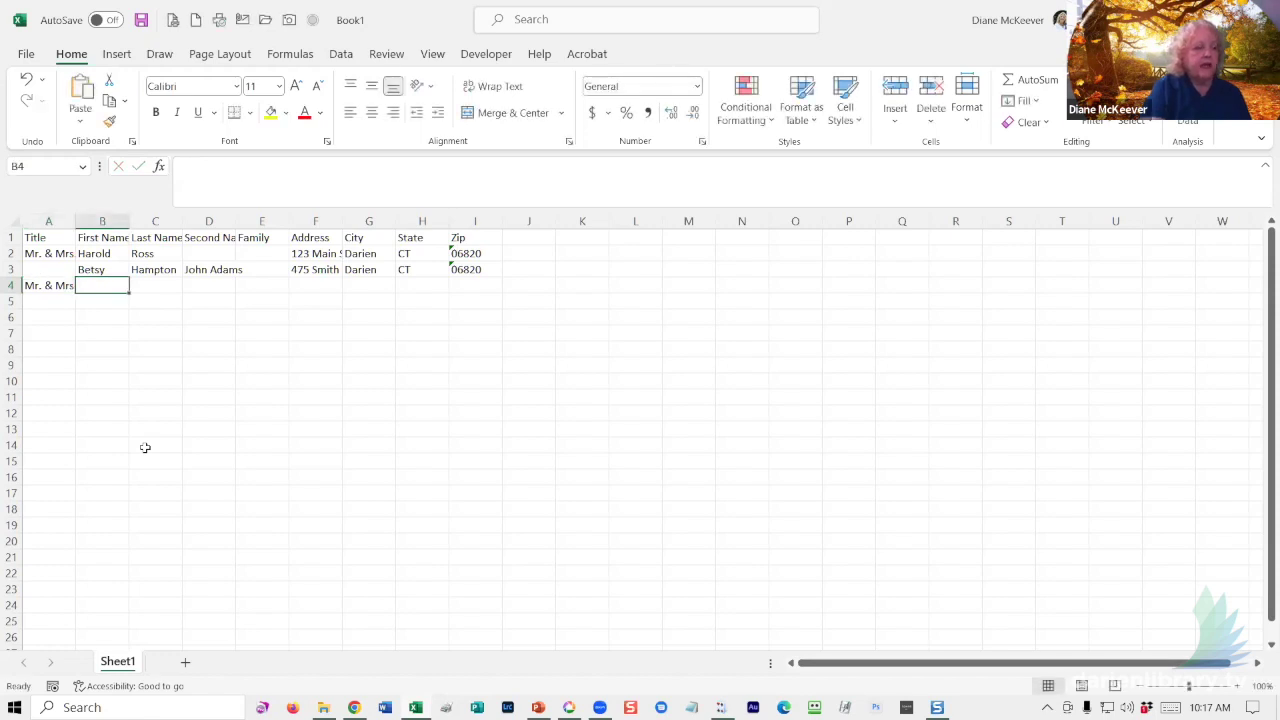
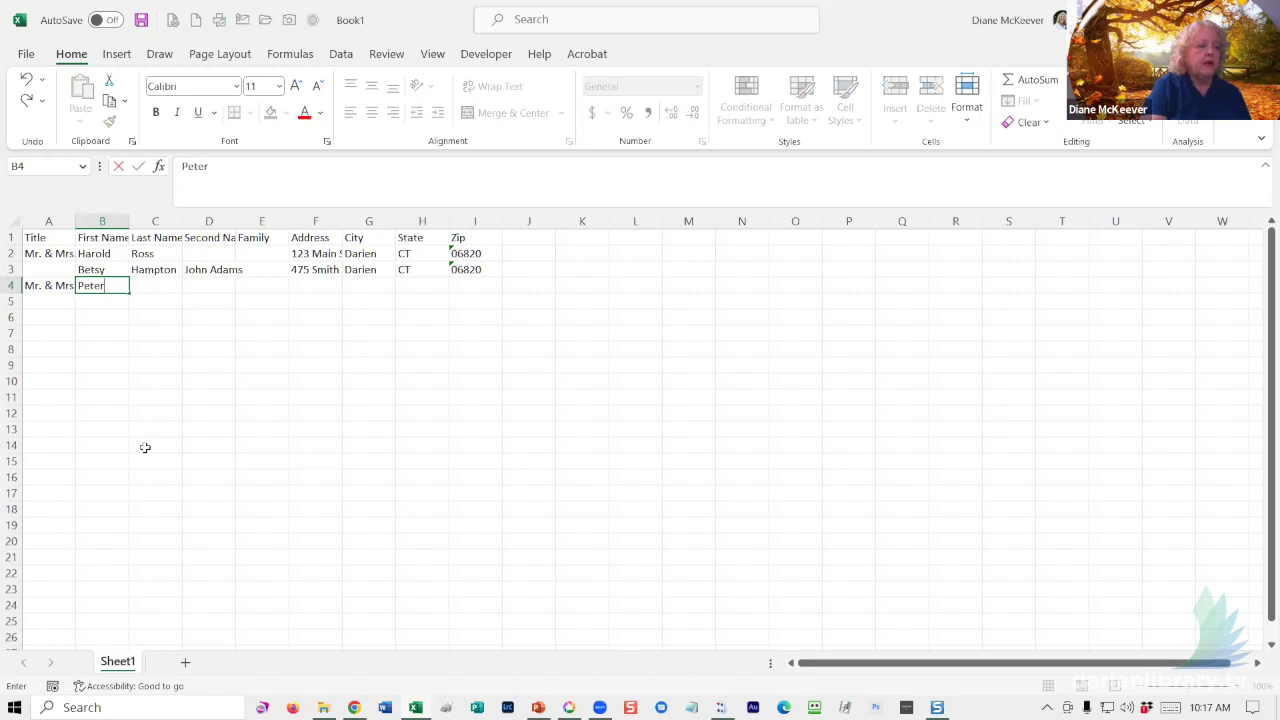
pyautogui.press('Tab')
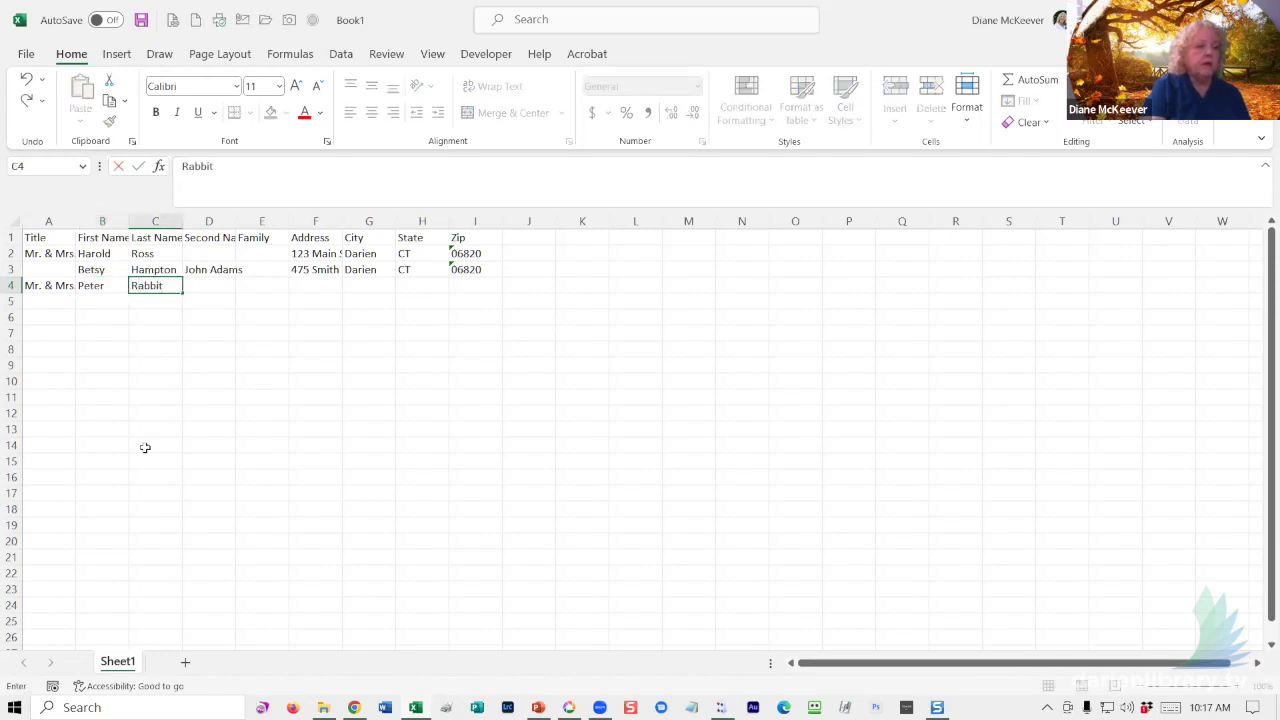
pyautogui.press('Tab')
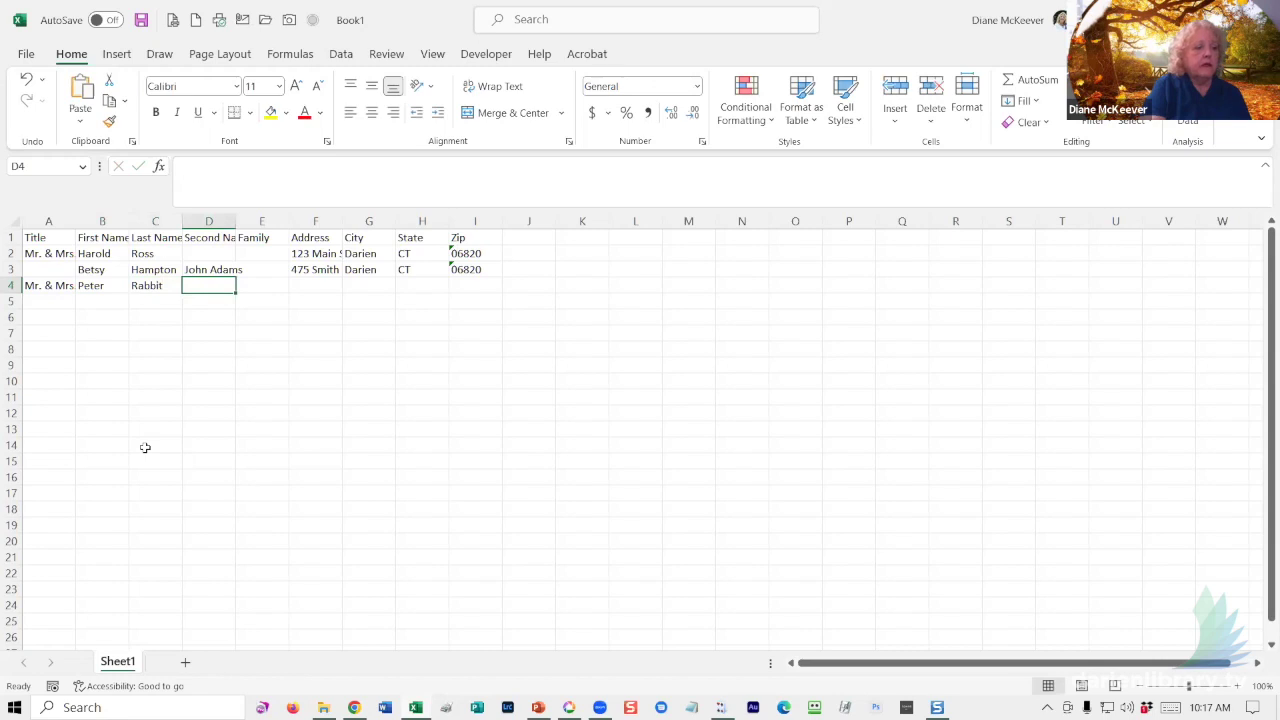
pyautogui.press('Tab')
pyautogui.write('&')
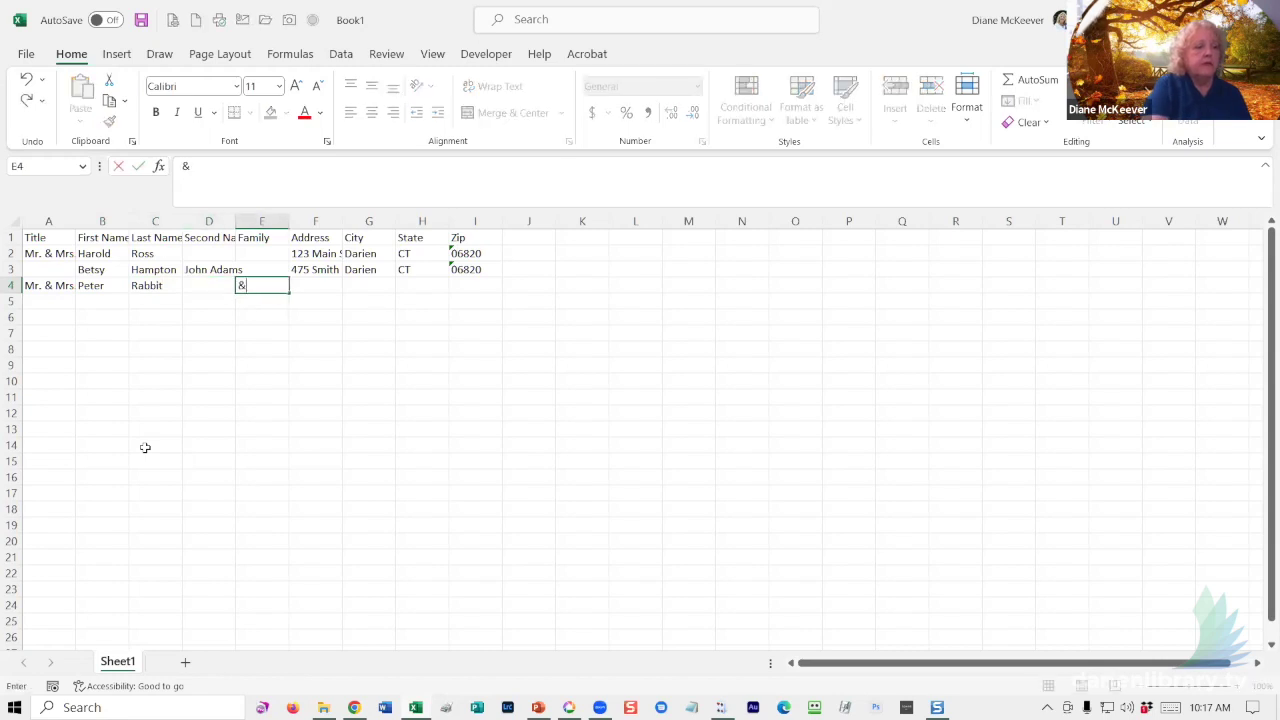
pyautogui.write(' Family')
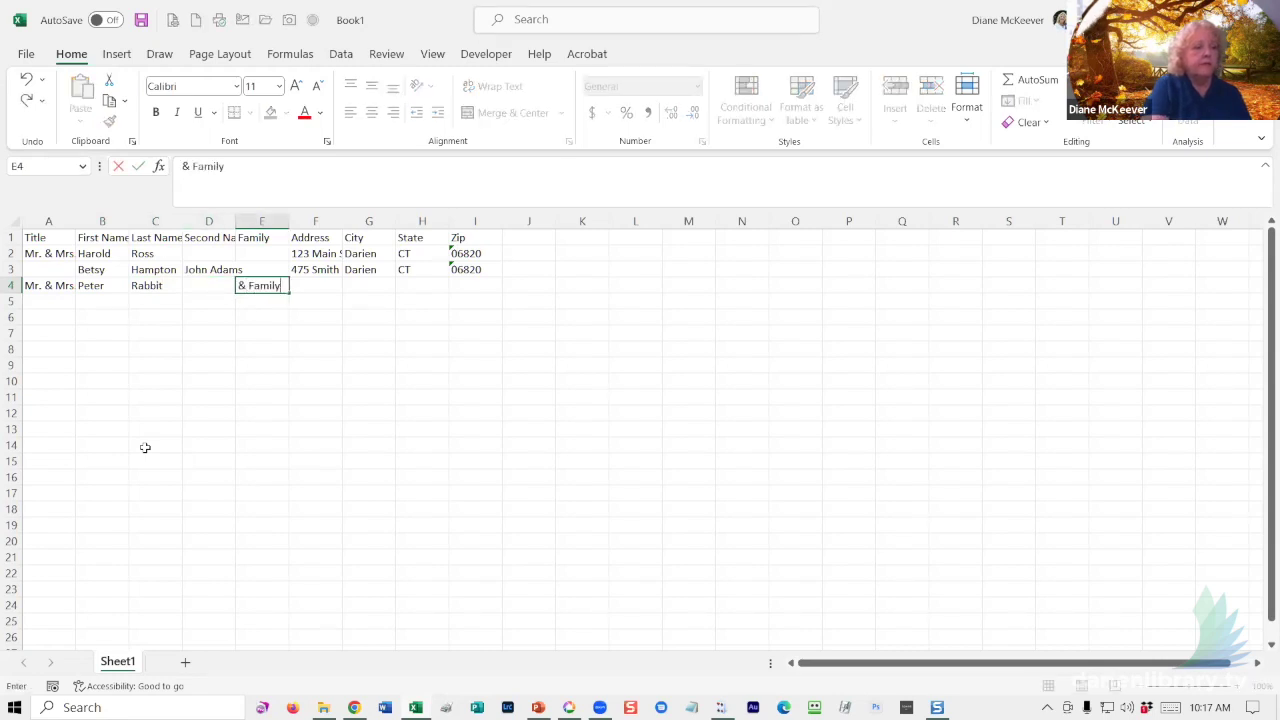
pyautogui.press('Tab')
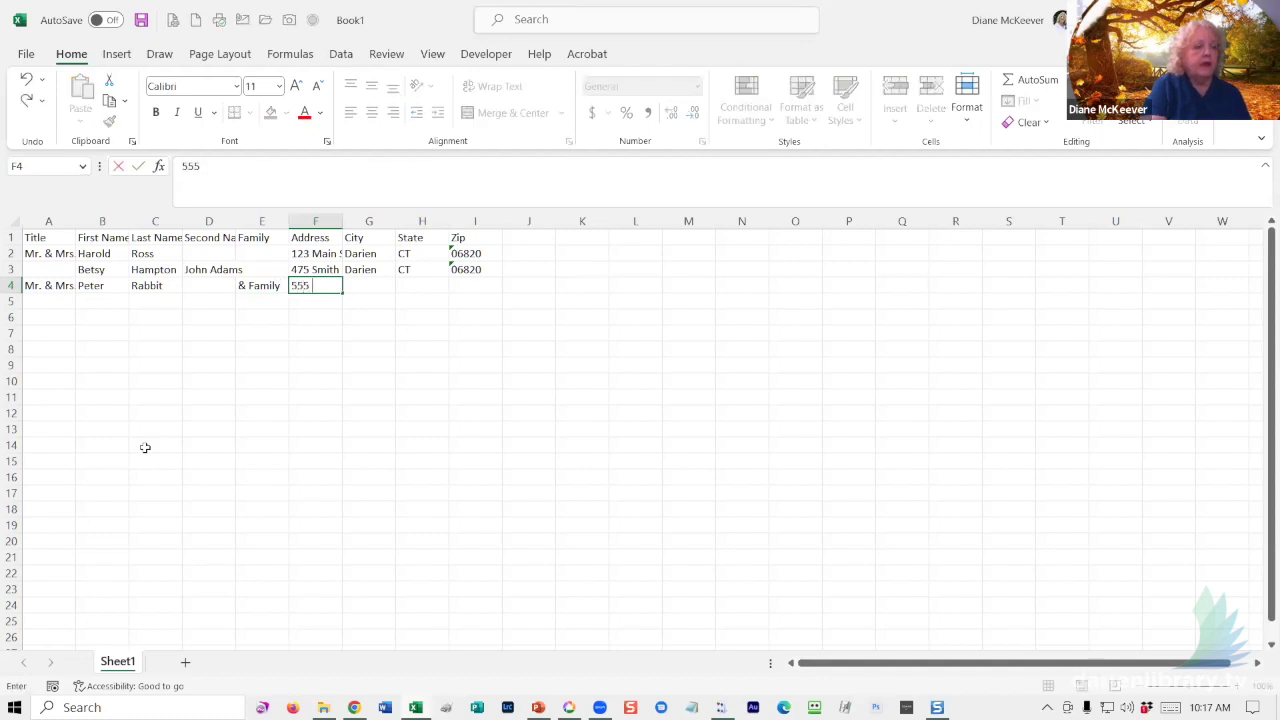
# - Complete row 4 with the street address, New Canaan, CT and zip 06840
pyautogui.press('Tab')
pyautogui.write('New')
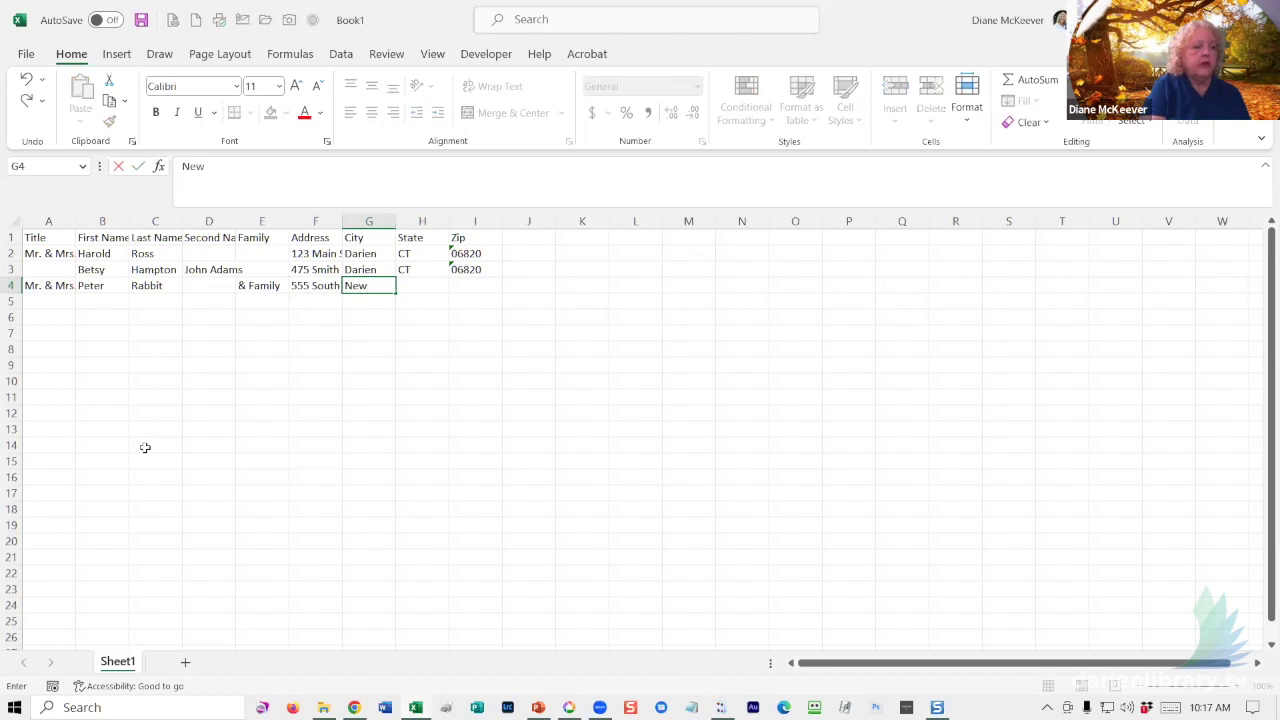
pyautogui.write(' Canaan')
pyautogui.press('Tab')
pyautogui.write('CT')
pyautogui.press('Tab')
pyautogui.write('0')
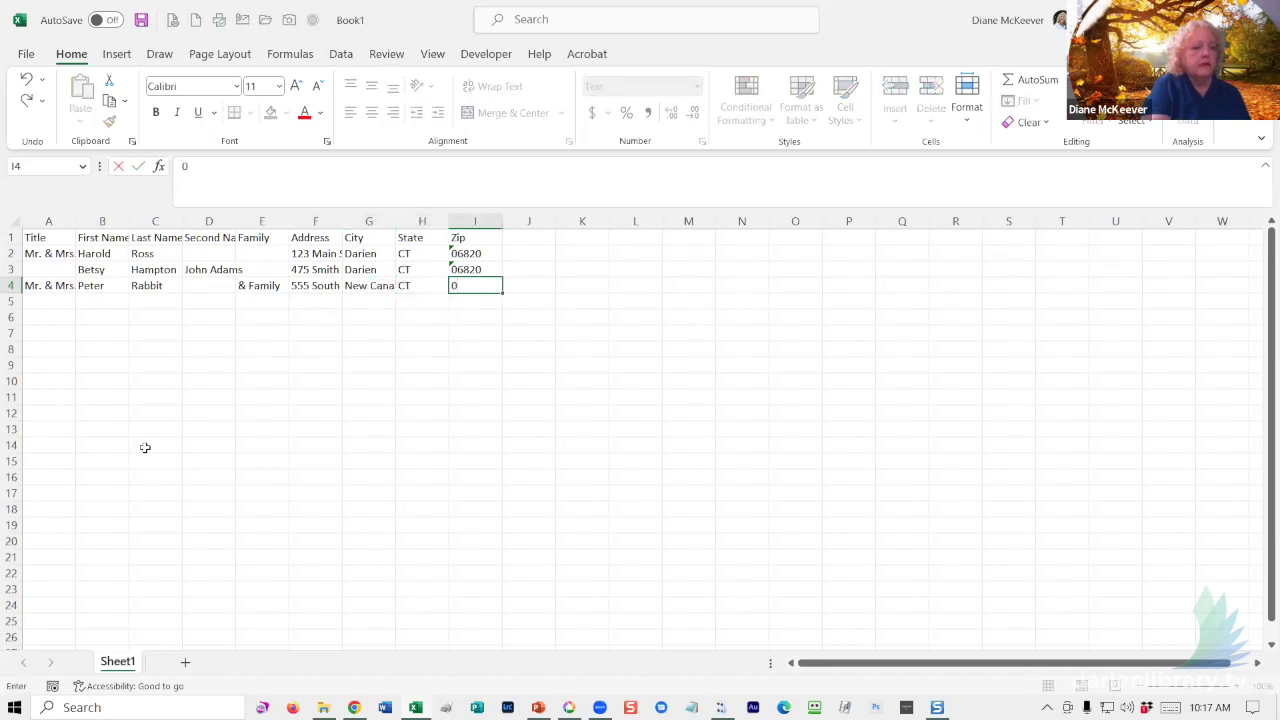
pyautogui.write('6840')
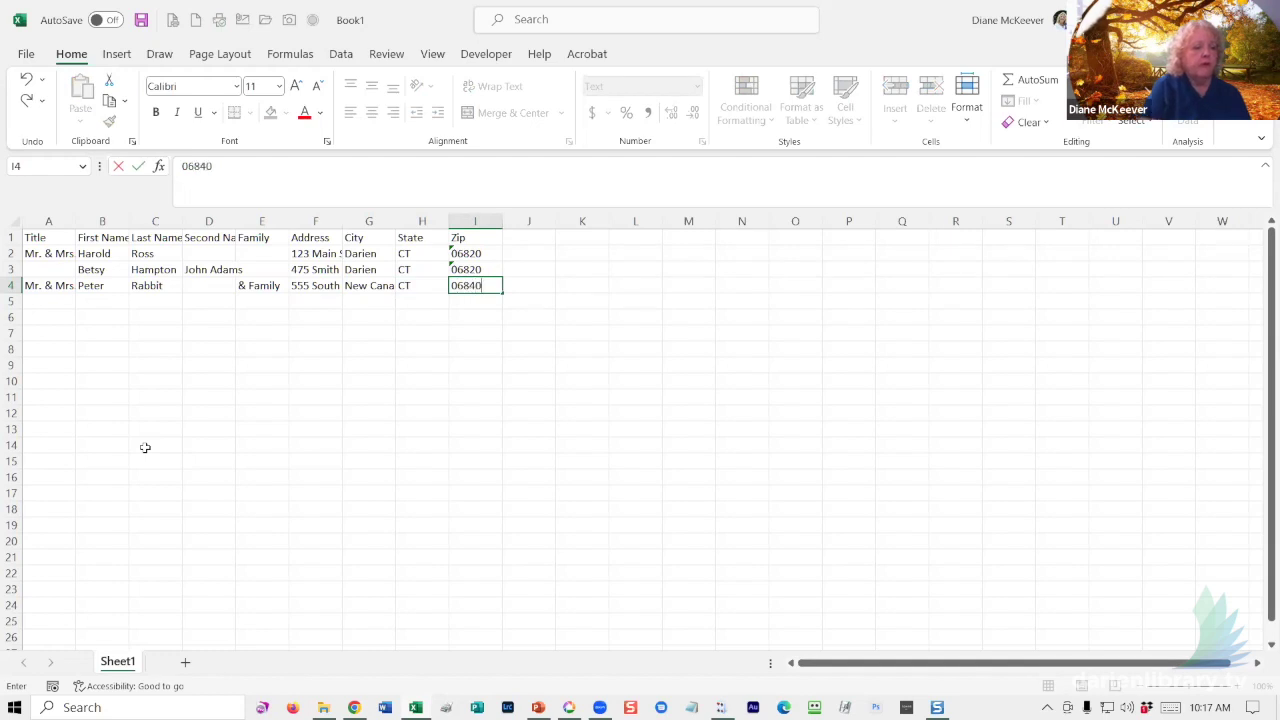
pyautogui.press('Return')
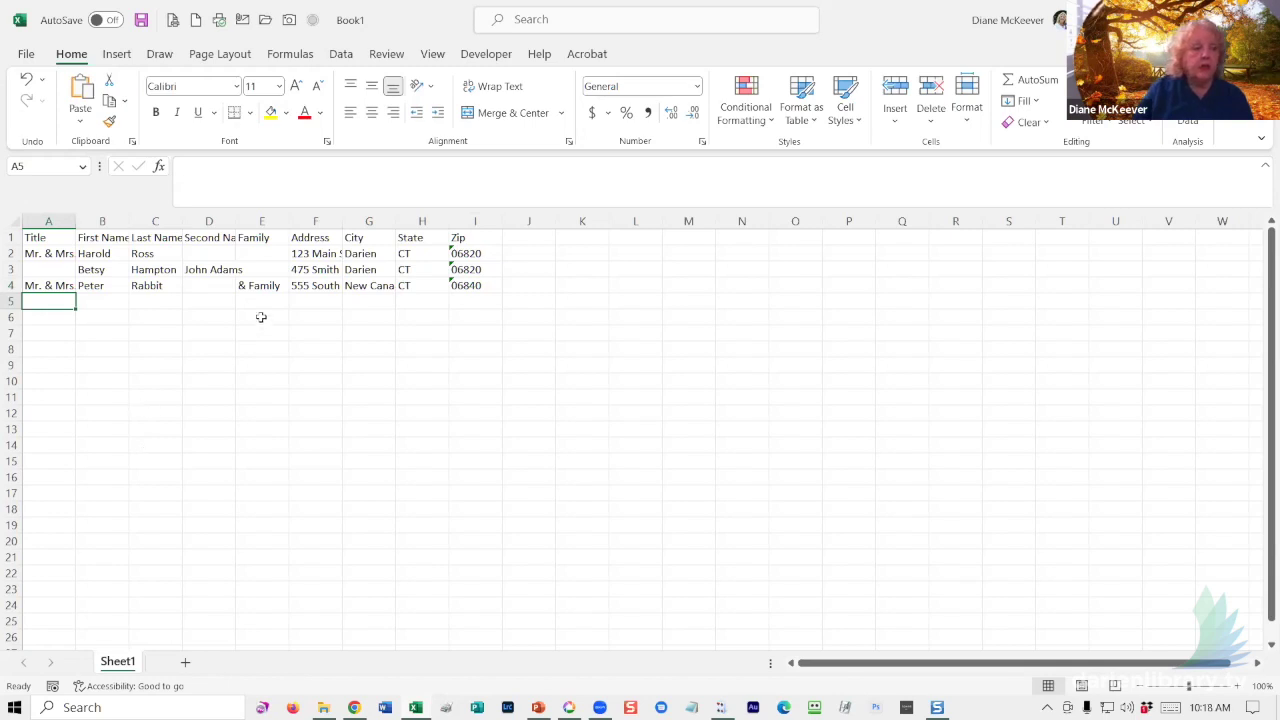
pyautogui.click(204, 269)
pyautogui.doubleClick(204, 269)
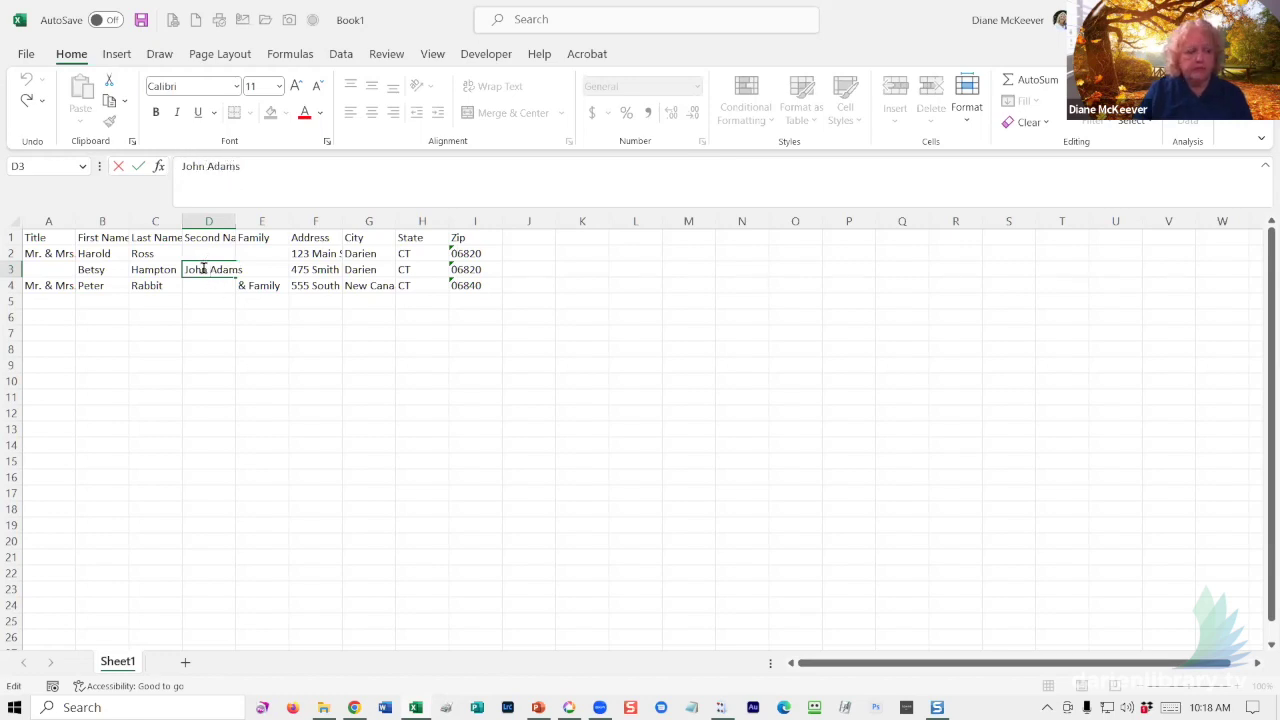
pyautogui.click(152, 281)
pyautogui.click(152, 268)
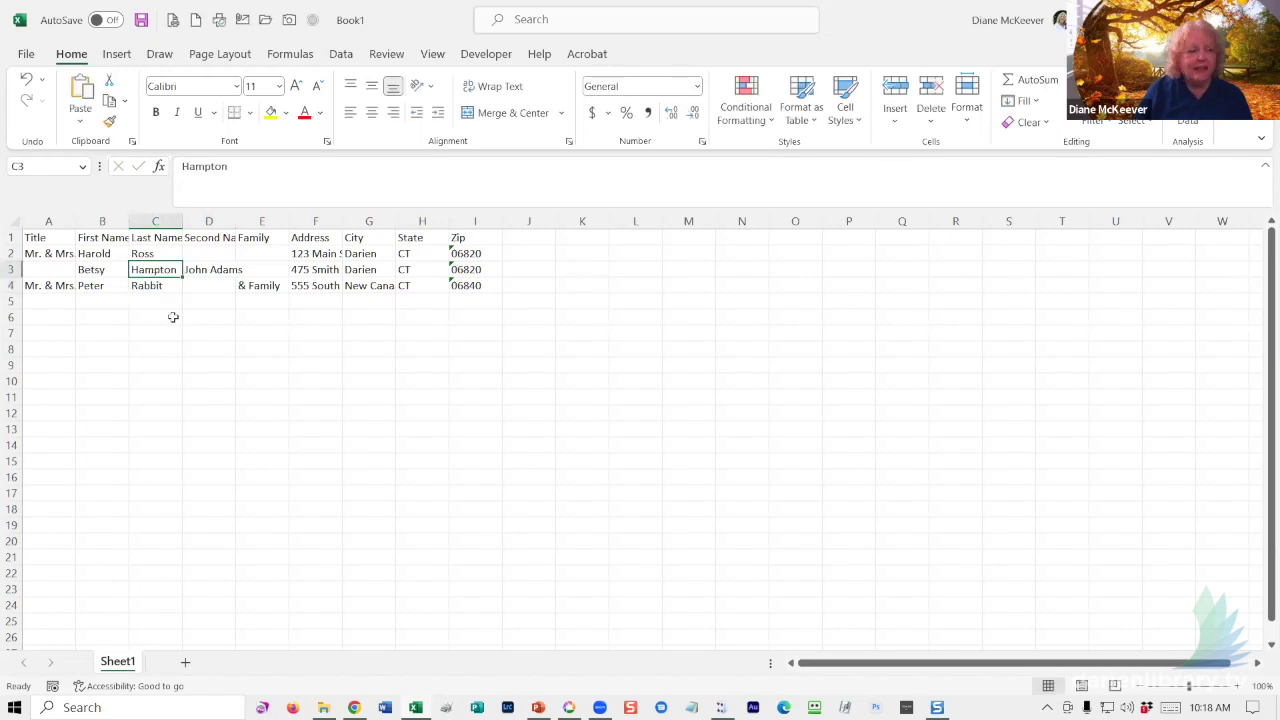
pyautogui.doubleClick(152, 270)
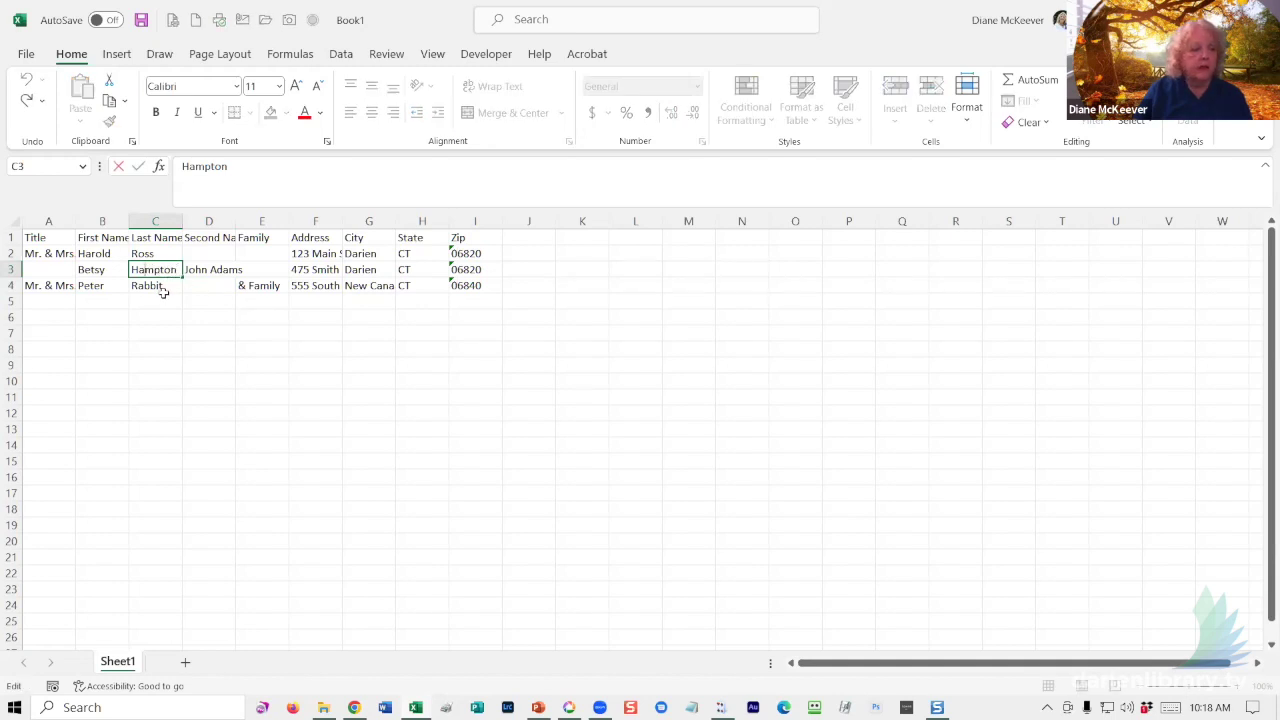
pyautogui.click(162, 290)
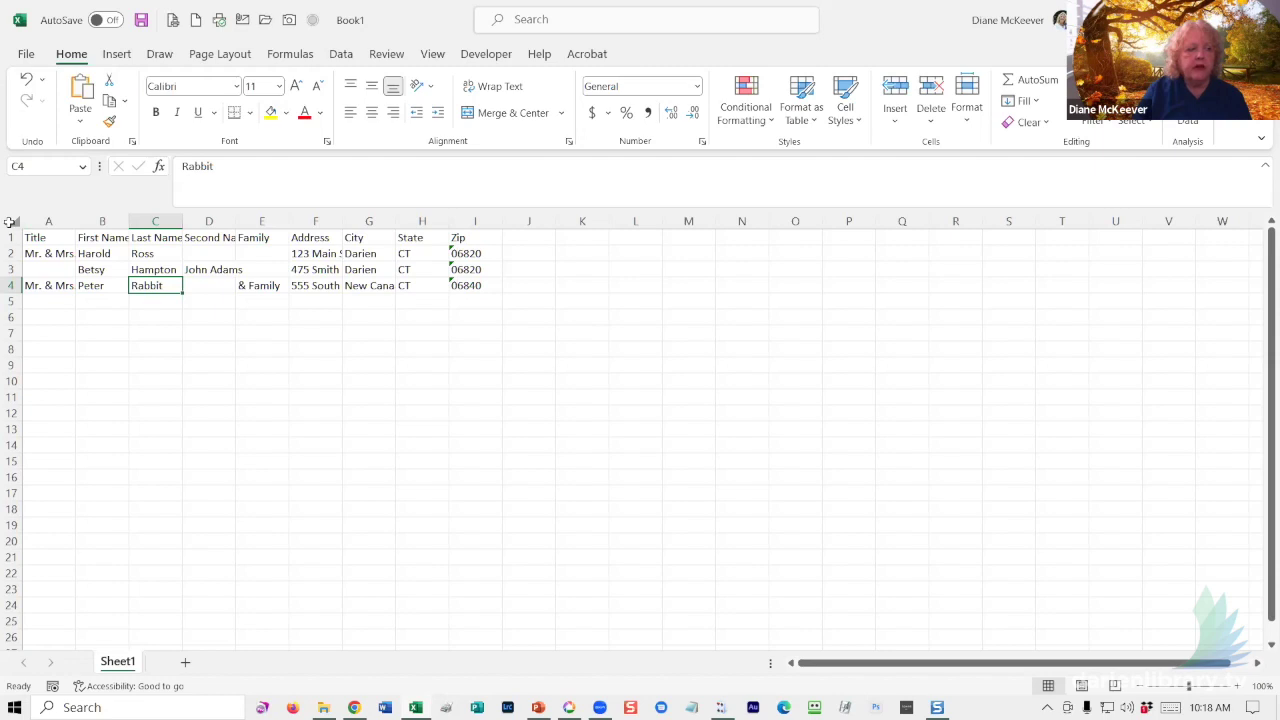
# - Select the whole sheet and AutoFit all columns so addresses and city names show in full
pyautogui.click(12, 221)
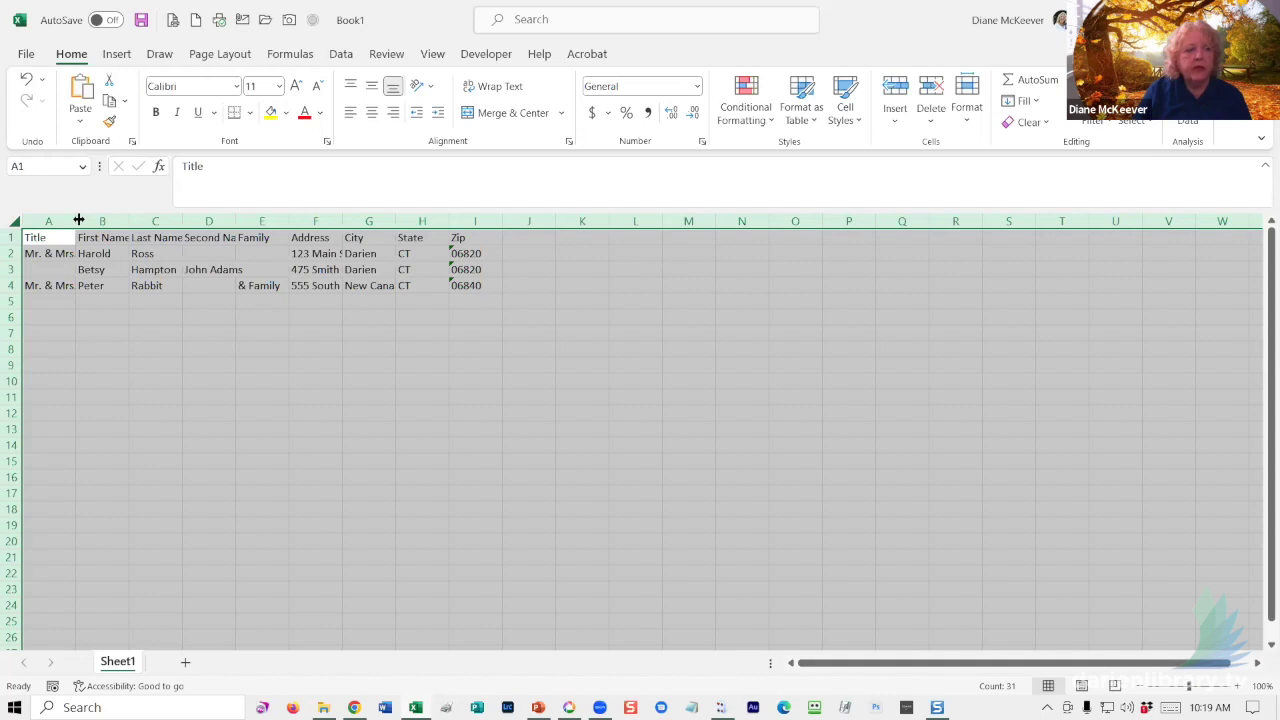
pyautogui.moveTo(79, 219); pyautogui.dragTo(79, 219)
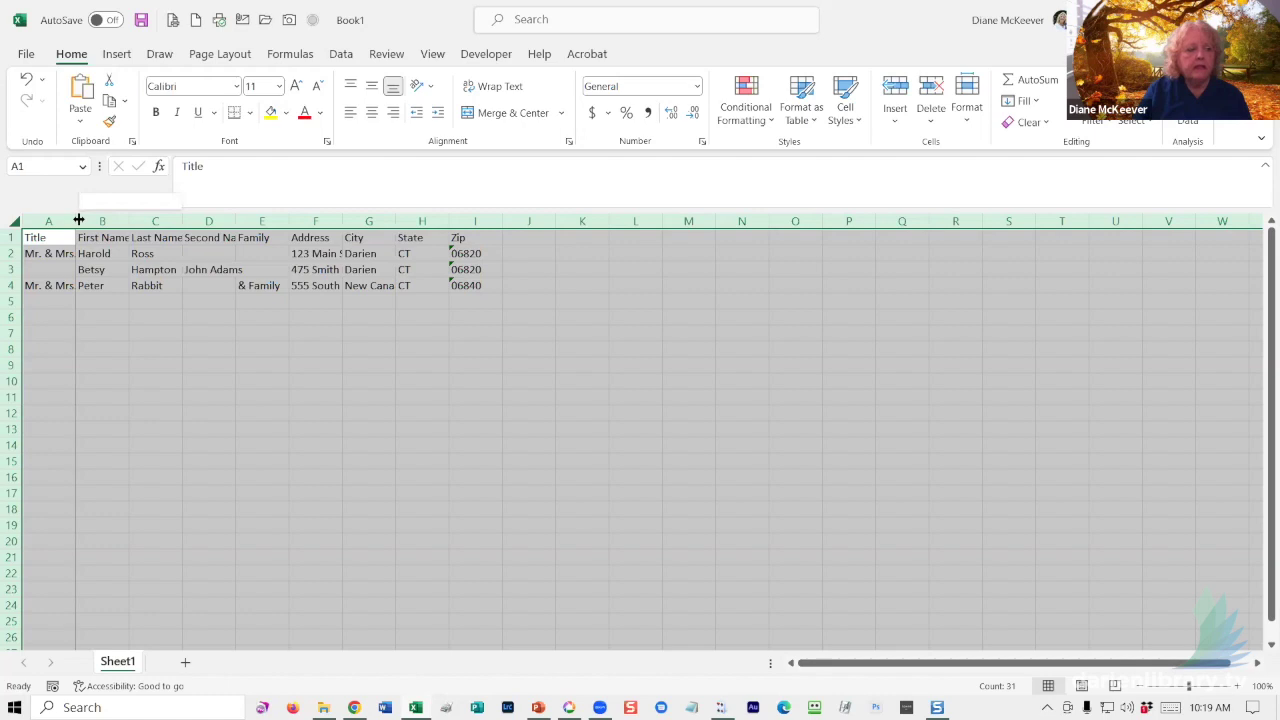
pyautogui.doubleClick(79, 219)
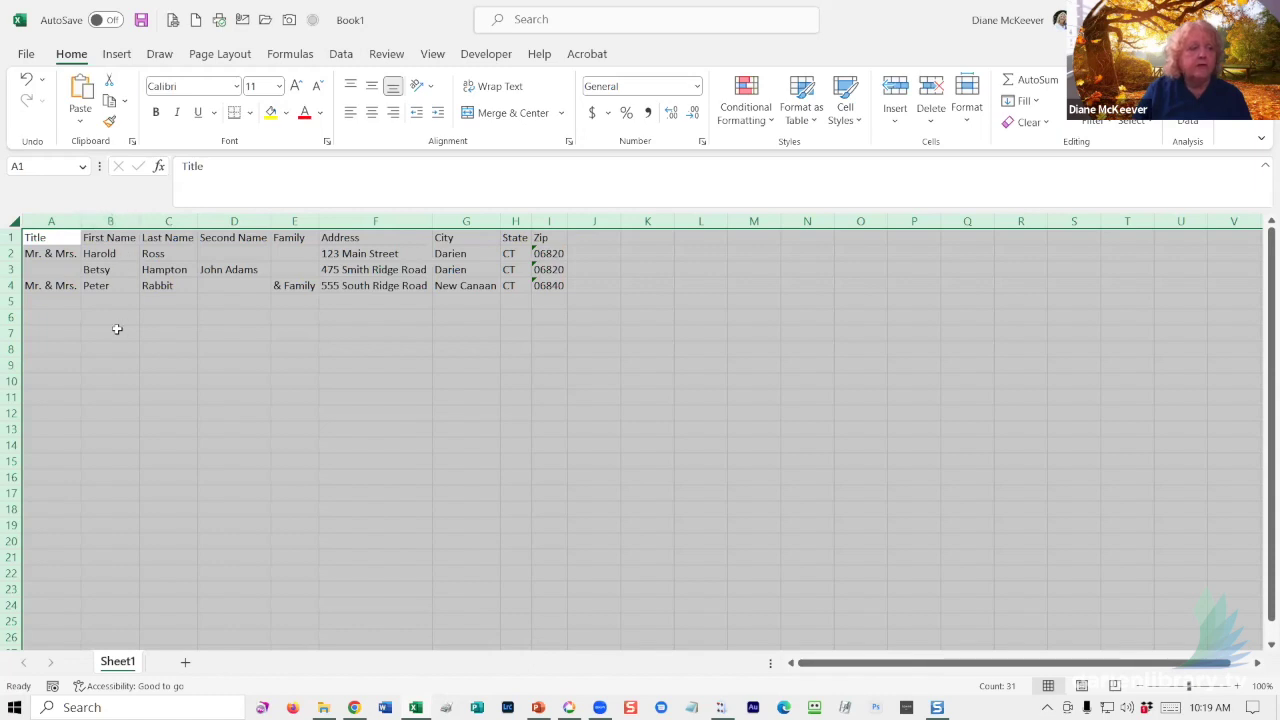
pyautogui.click(356, 317)
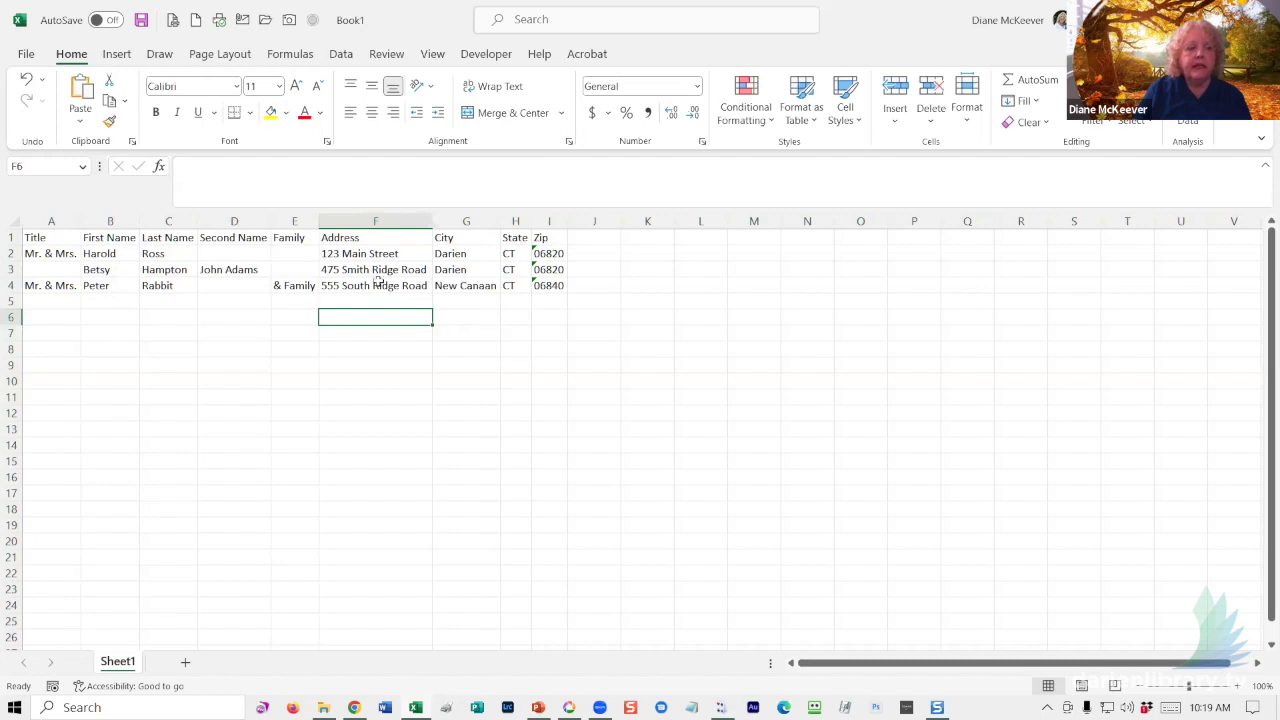
pyautogui.click(50, 302)
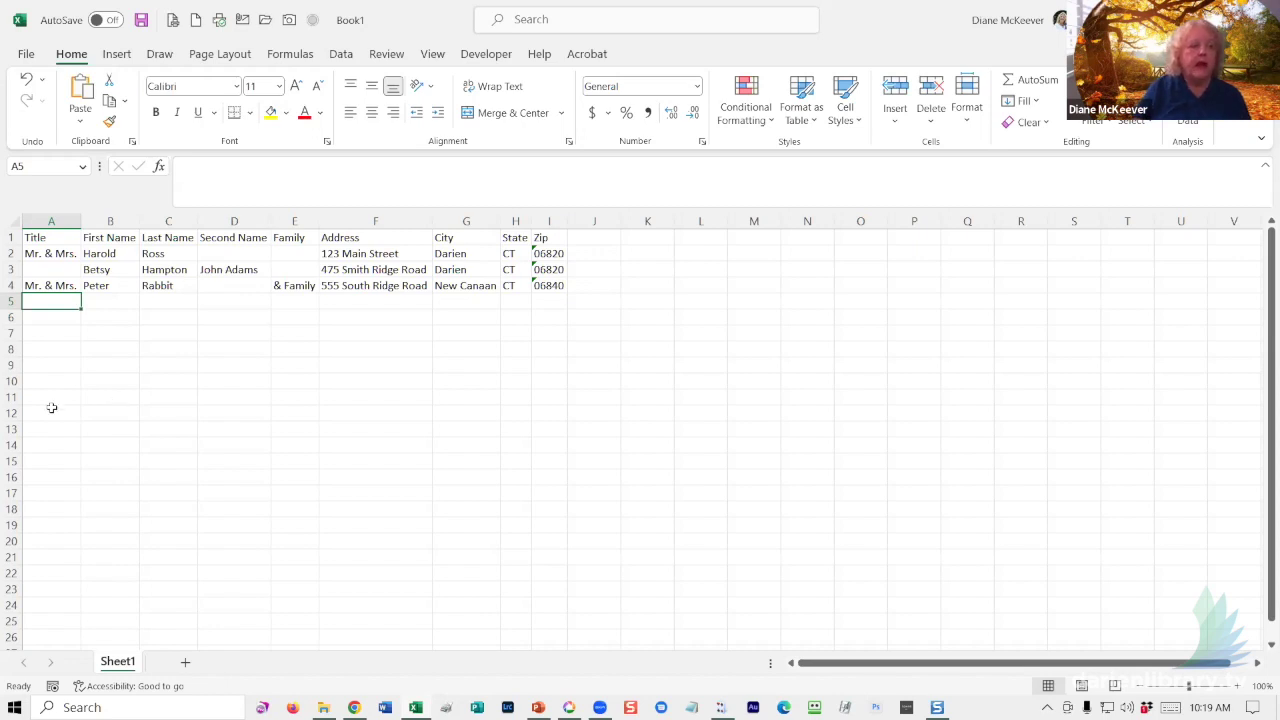
pyautogui.click(9, 218)
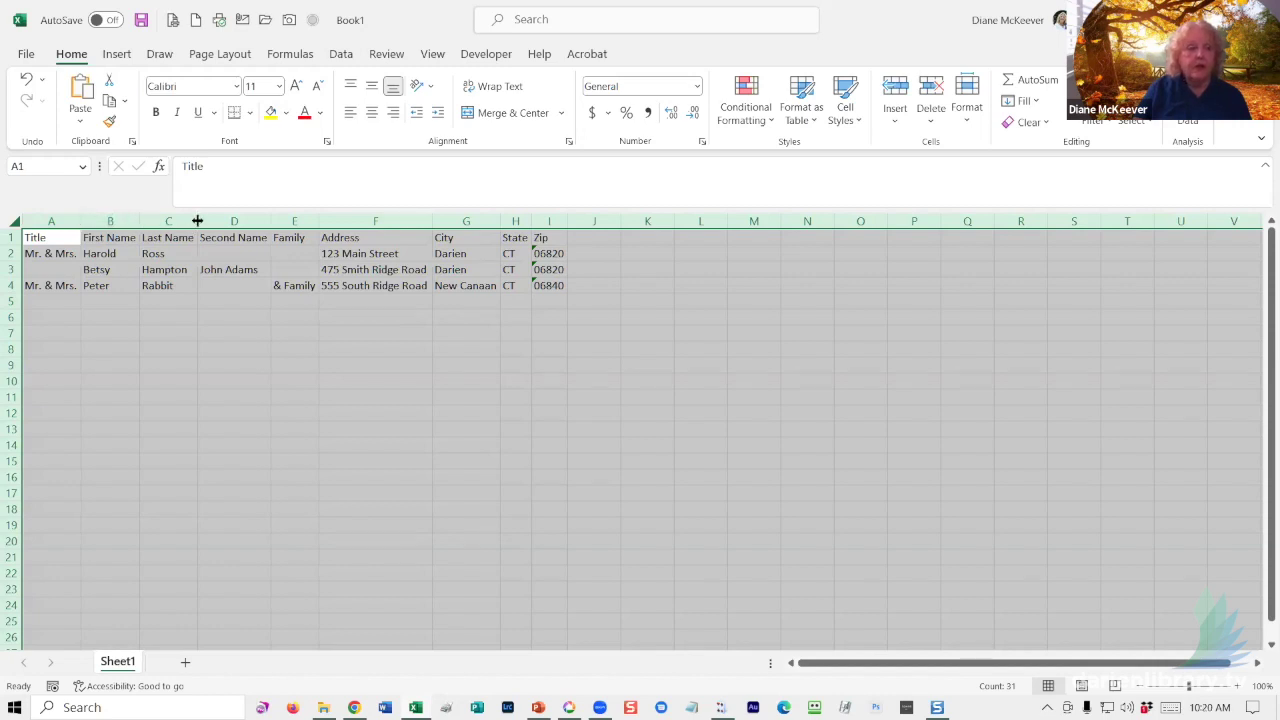
pyautogui.click(197, 221)
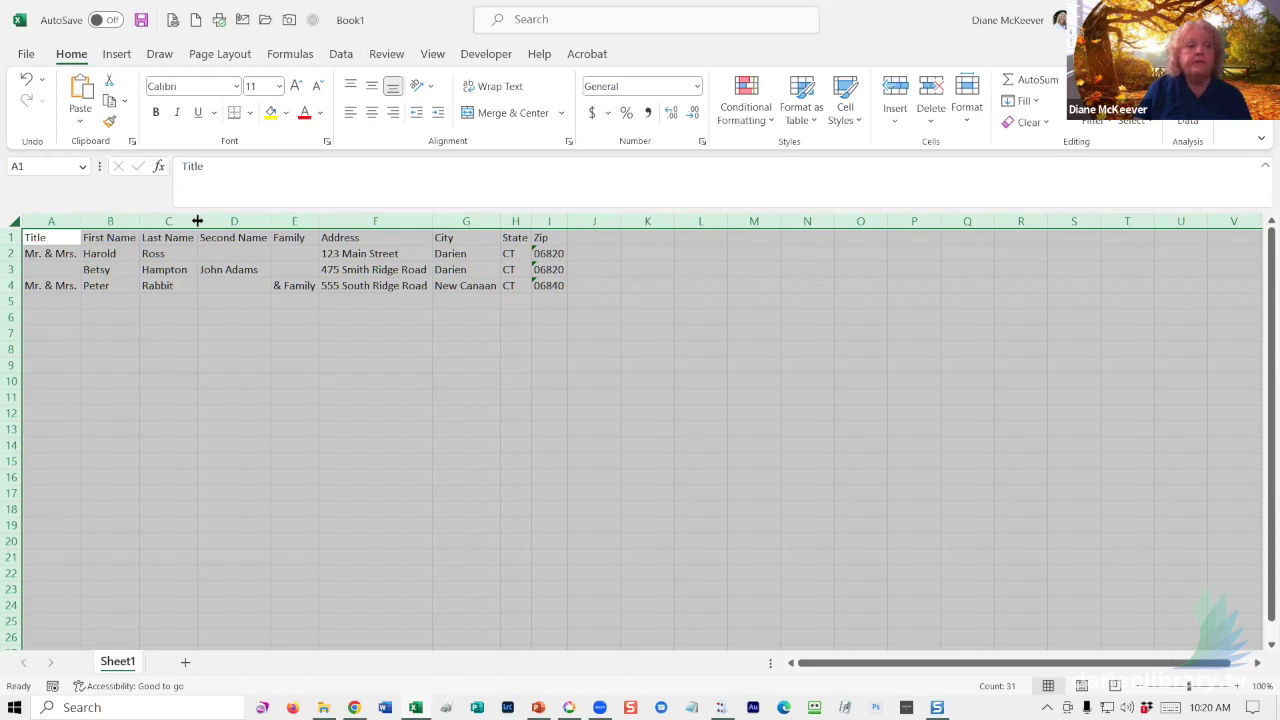
pyautogui.click(124, 300)
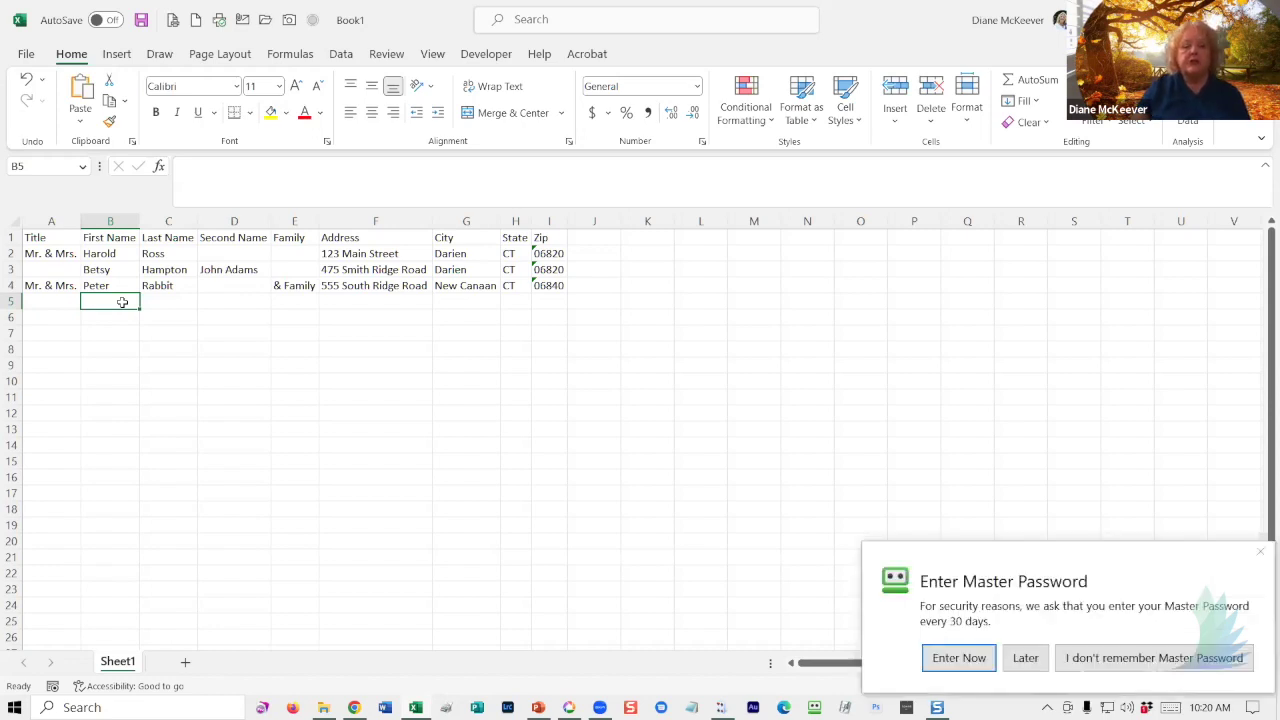
pyautogui.click(1025, 657)
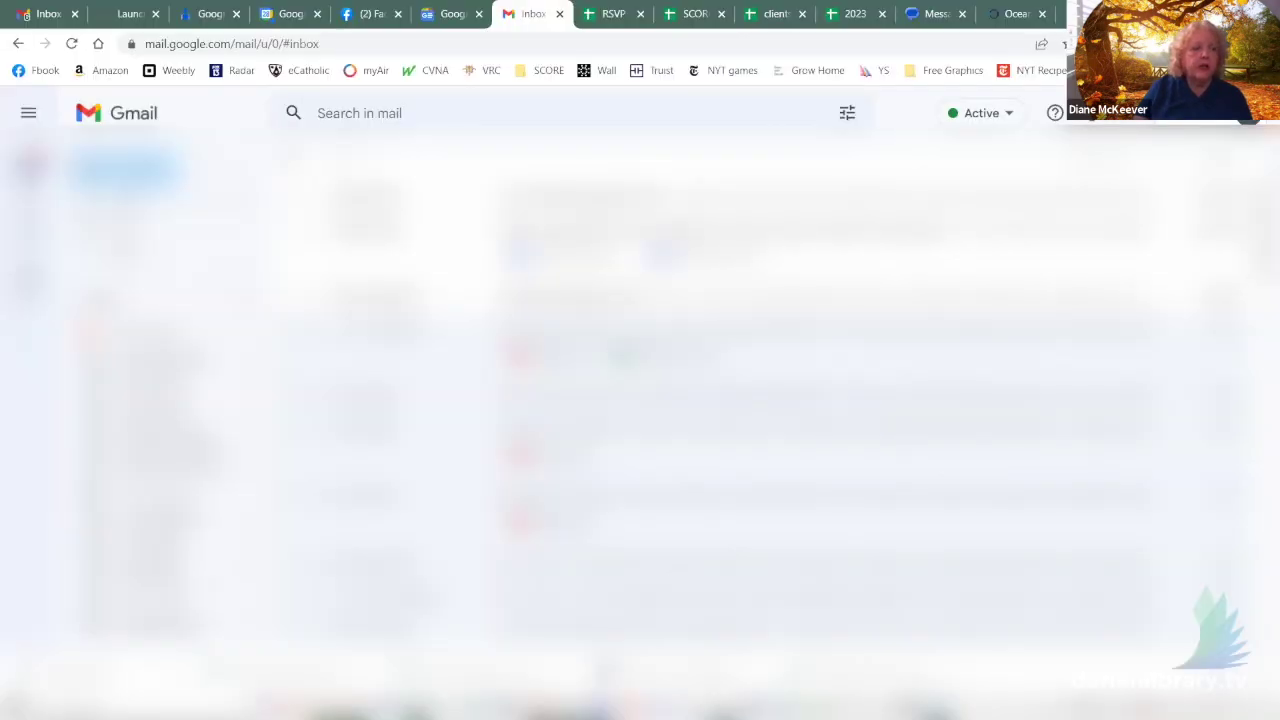
# - Open Google Contacts from the other mail account, try Export, then return to Excel's Book1
pyautogui.click(48, 20)
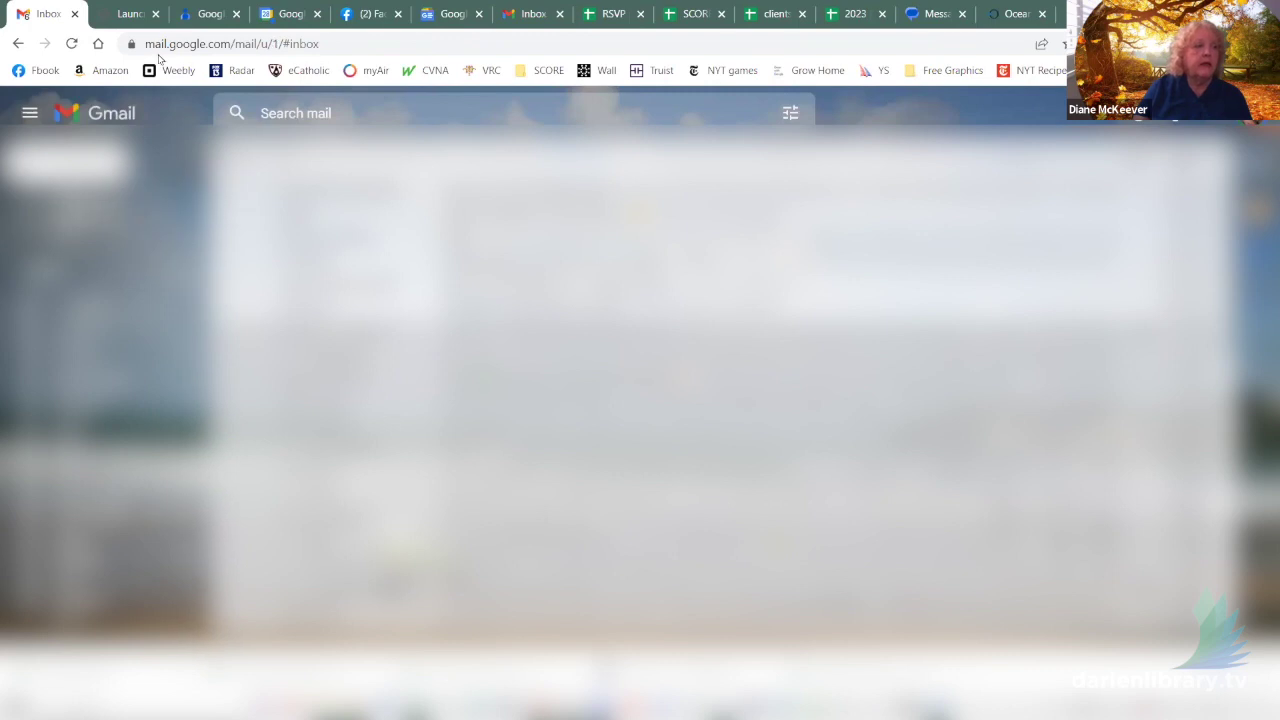
pyautogui.click(195, 14)
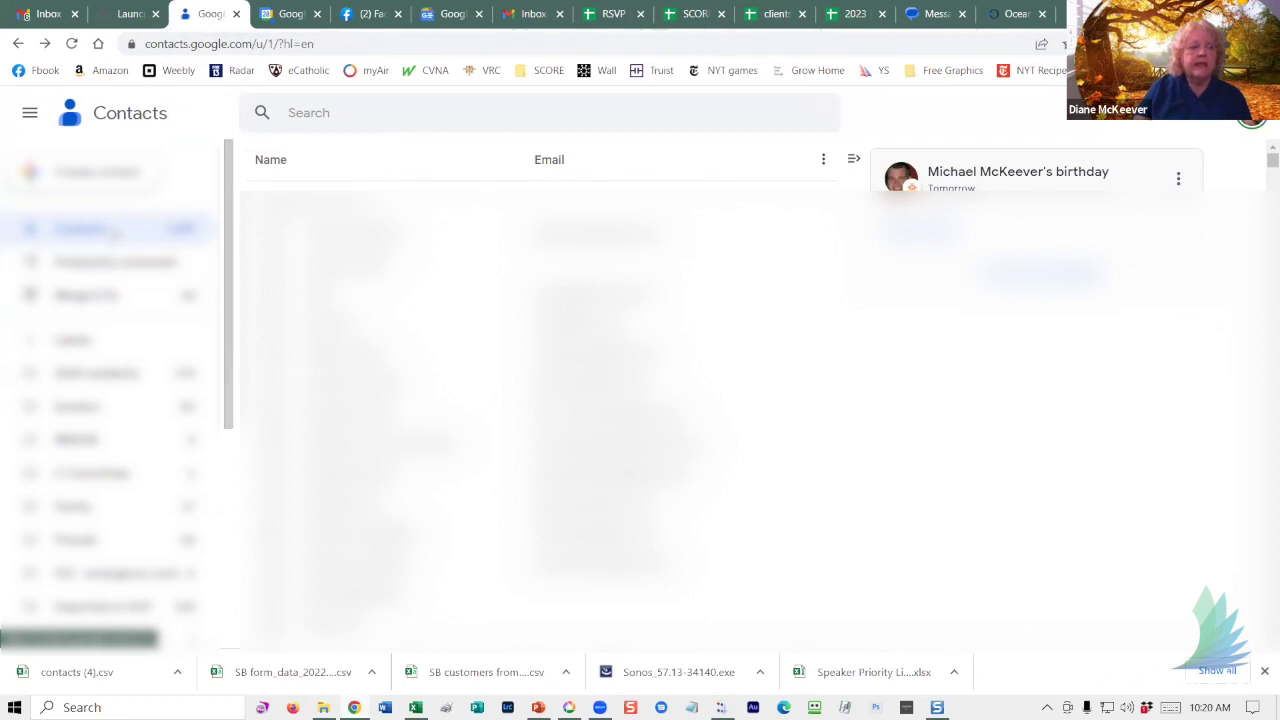
pyautogui.scroll(-6, 110, 240)
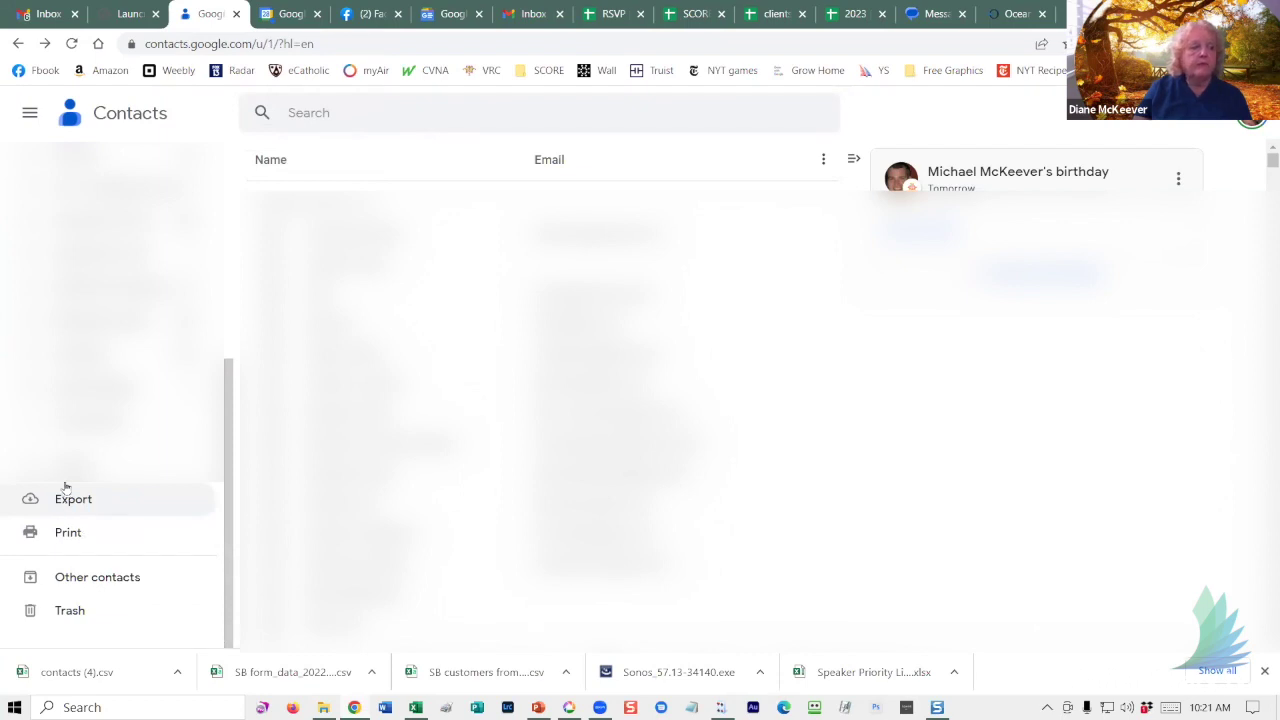
pyautogui.click(64, 492)
pyautogui.scroll(5, 172, 232)
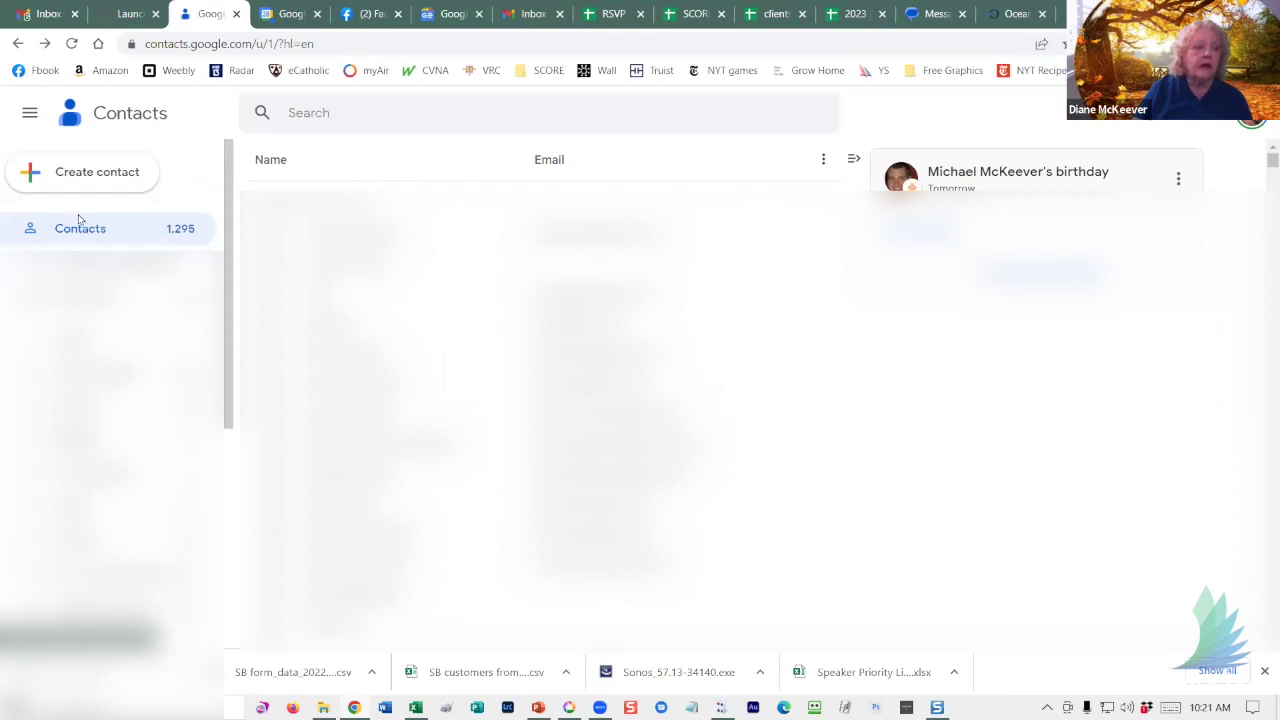
pyautogui.scroll(-2, 106, 229)
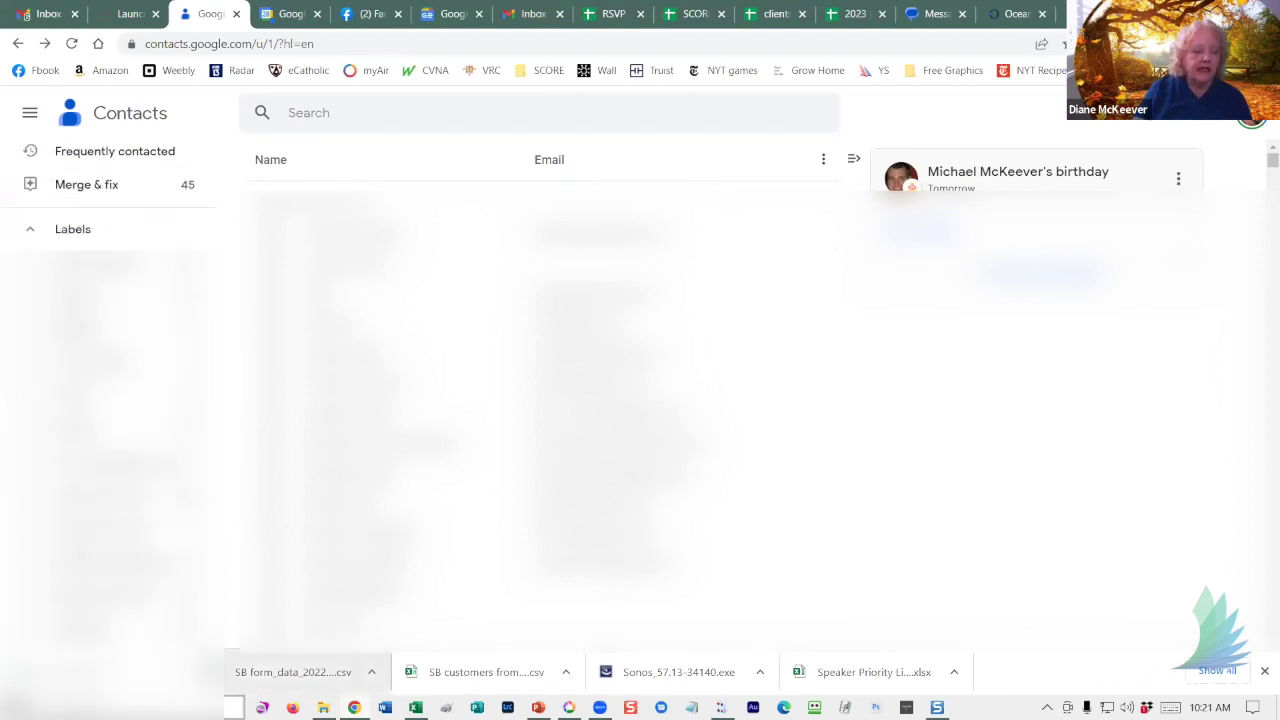
pyautogui.click(415, 707)
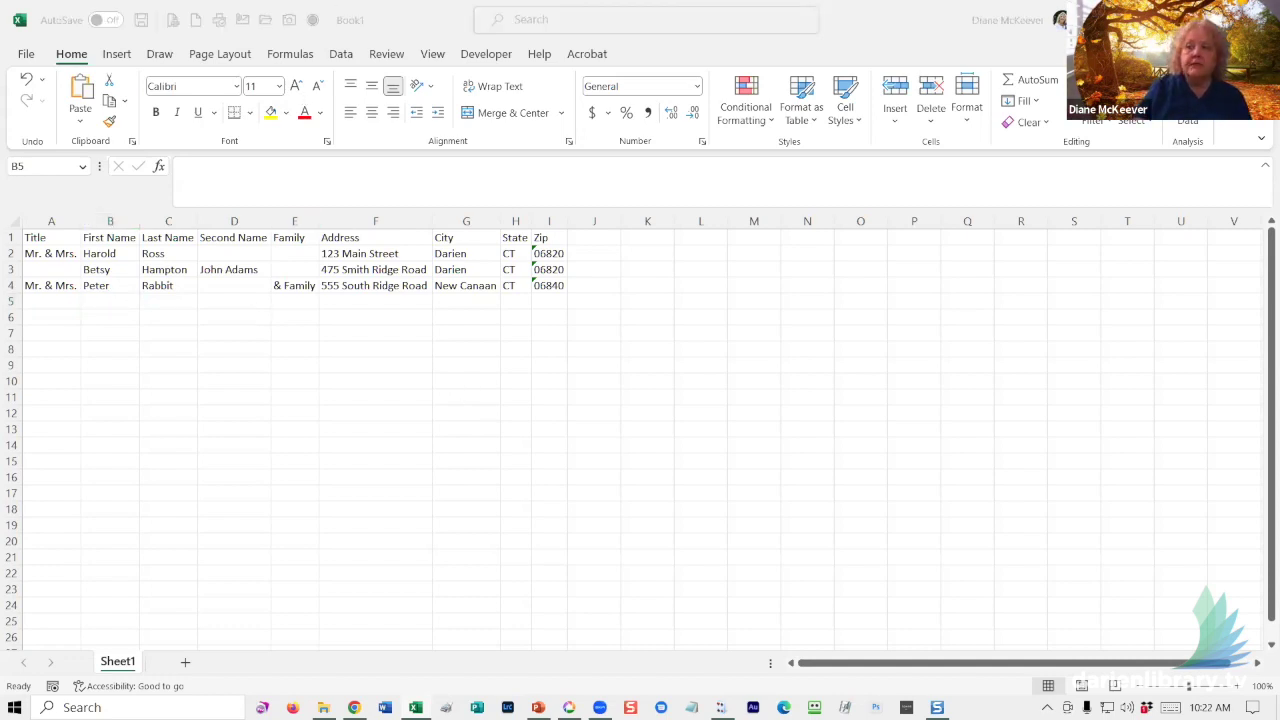
pyautogui.click(98, 300)
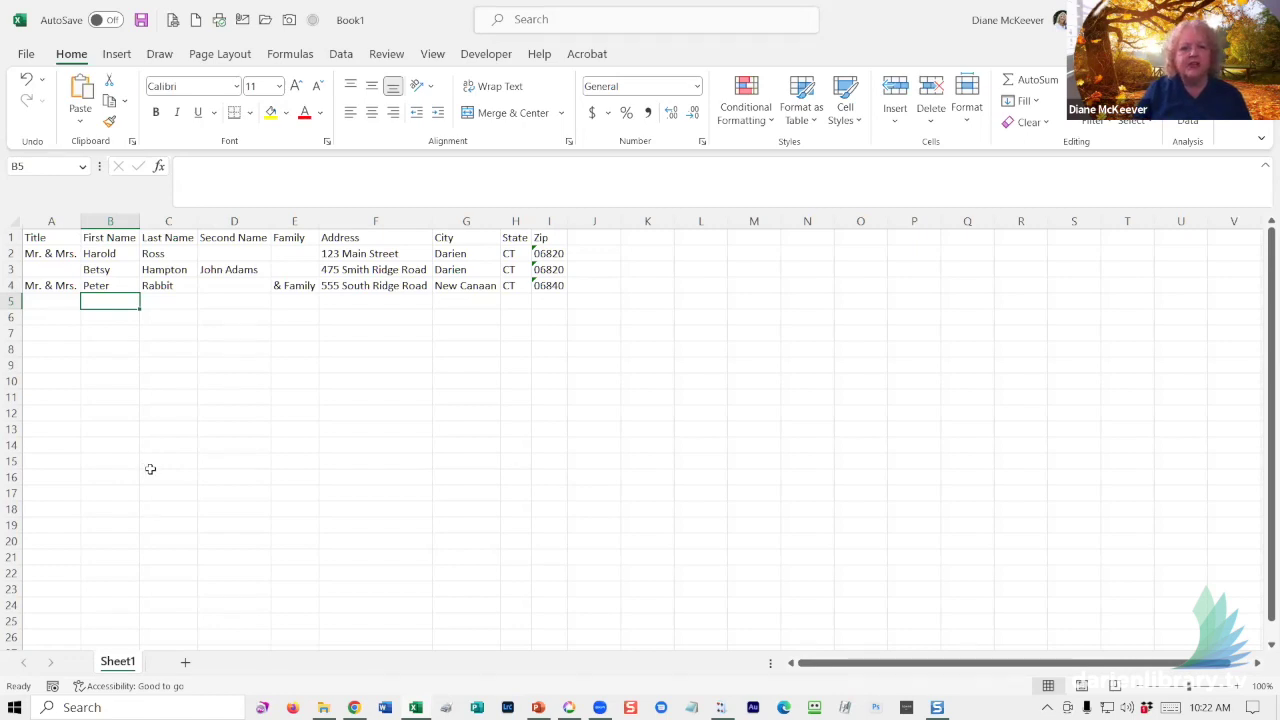
# - Open the Names workbook from the Desktop via File > Open > Browse
pyautogui.click(27, 56)
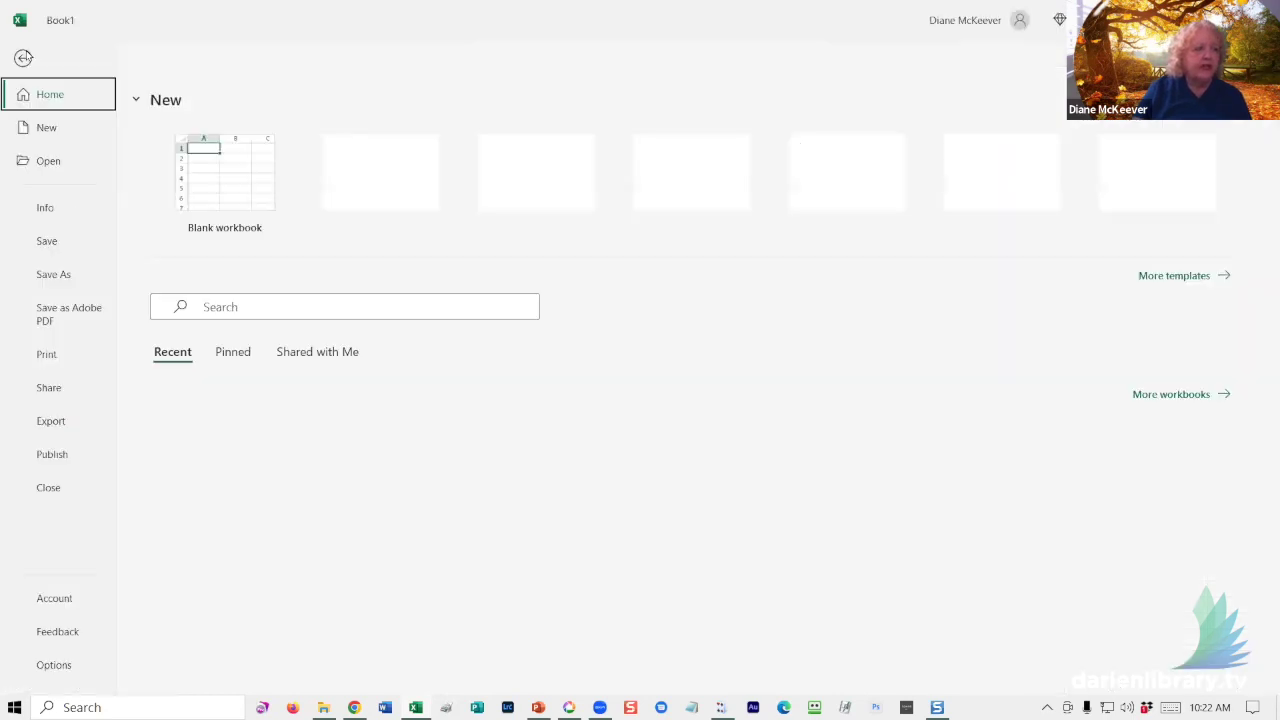
pyautogui.click(50, 162)
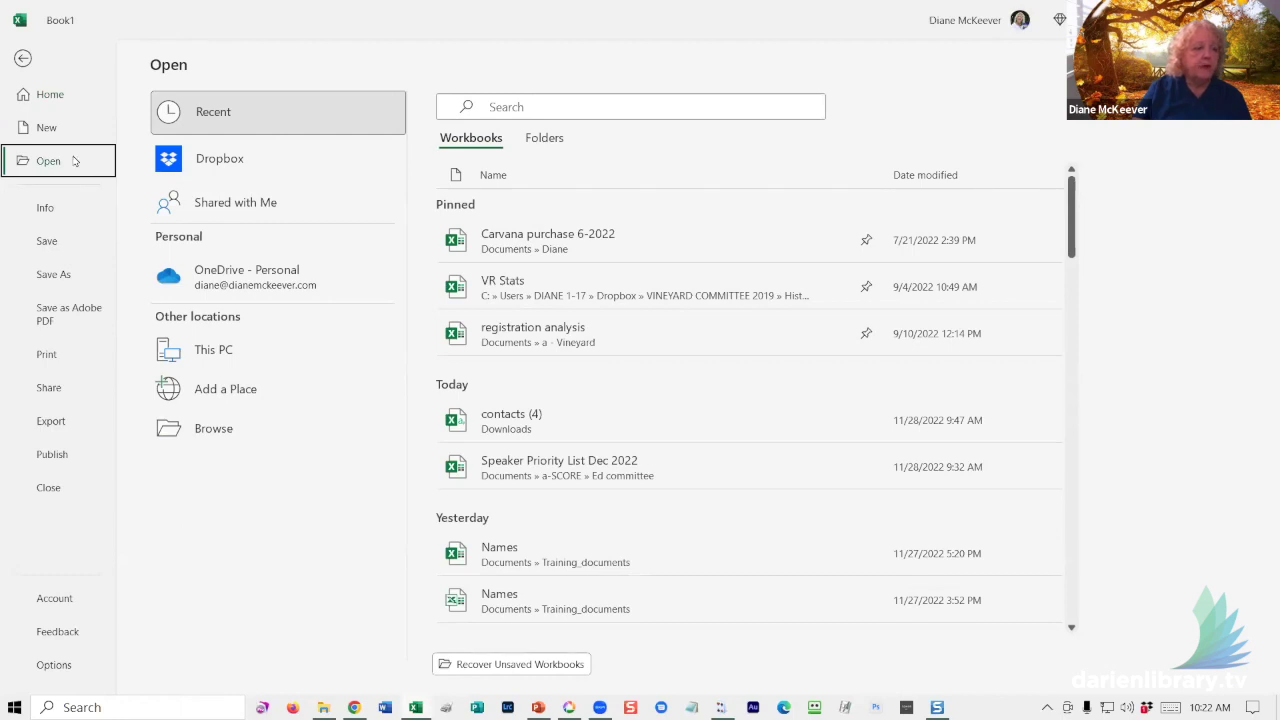
pyautogui.click(224, 431)
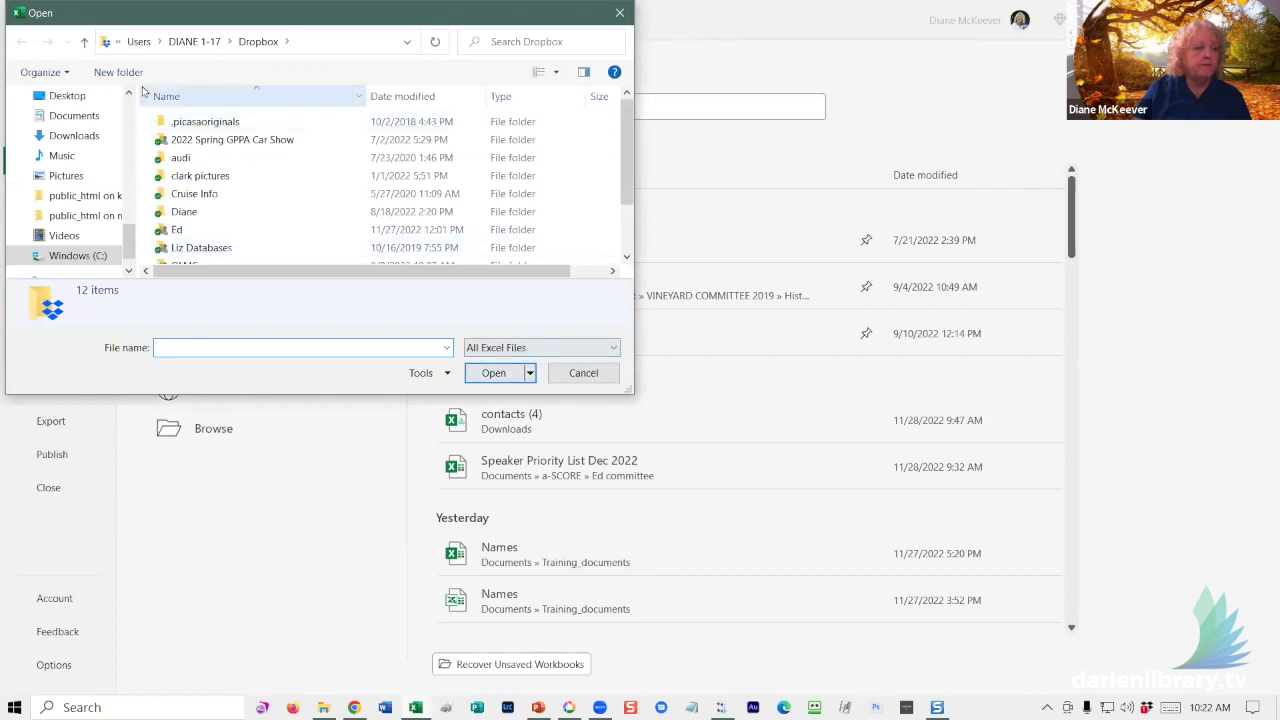
pyautogui.click(85, 95)
pyautogui.scroll(-3, 366, 163)
pyautogui.doubleClick(188, 220)
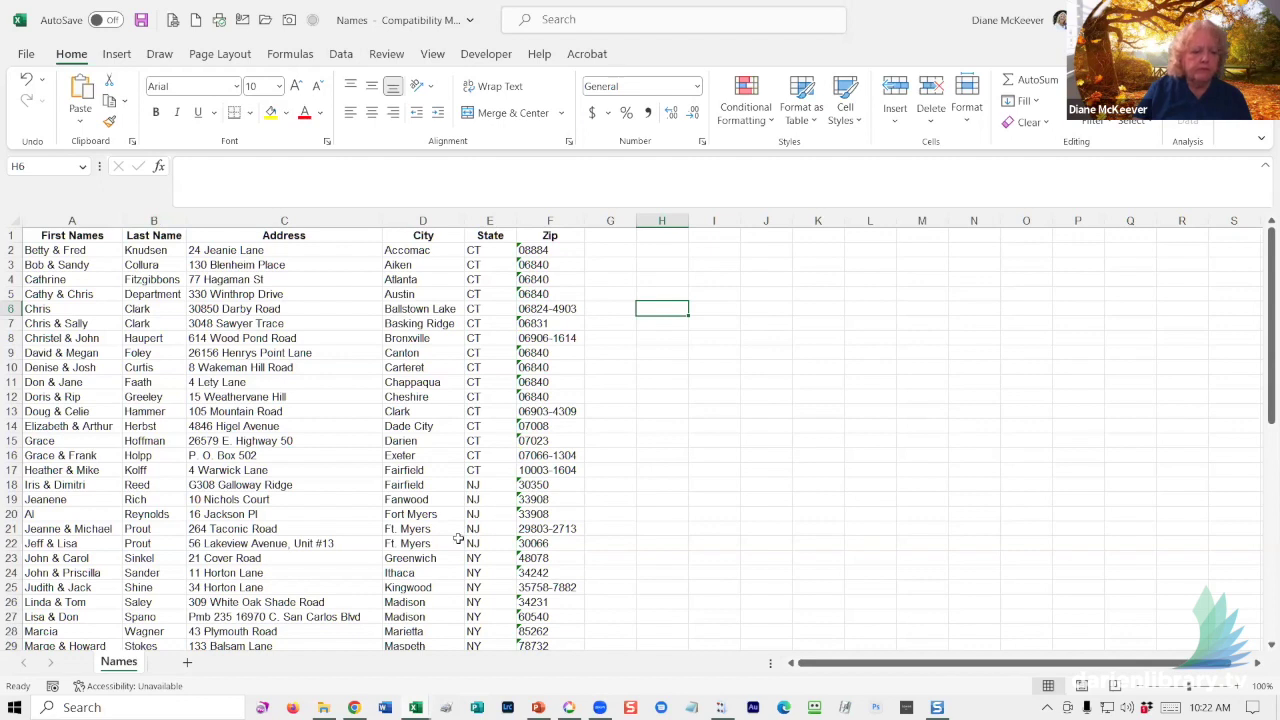
# - Try the other recent Names workbook, dismiss the file-not-found error, and return to the Names sheet
pyautogui.click(26, 54)
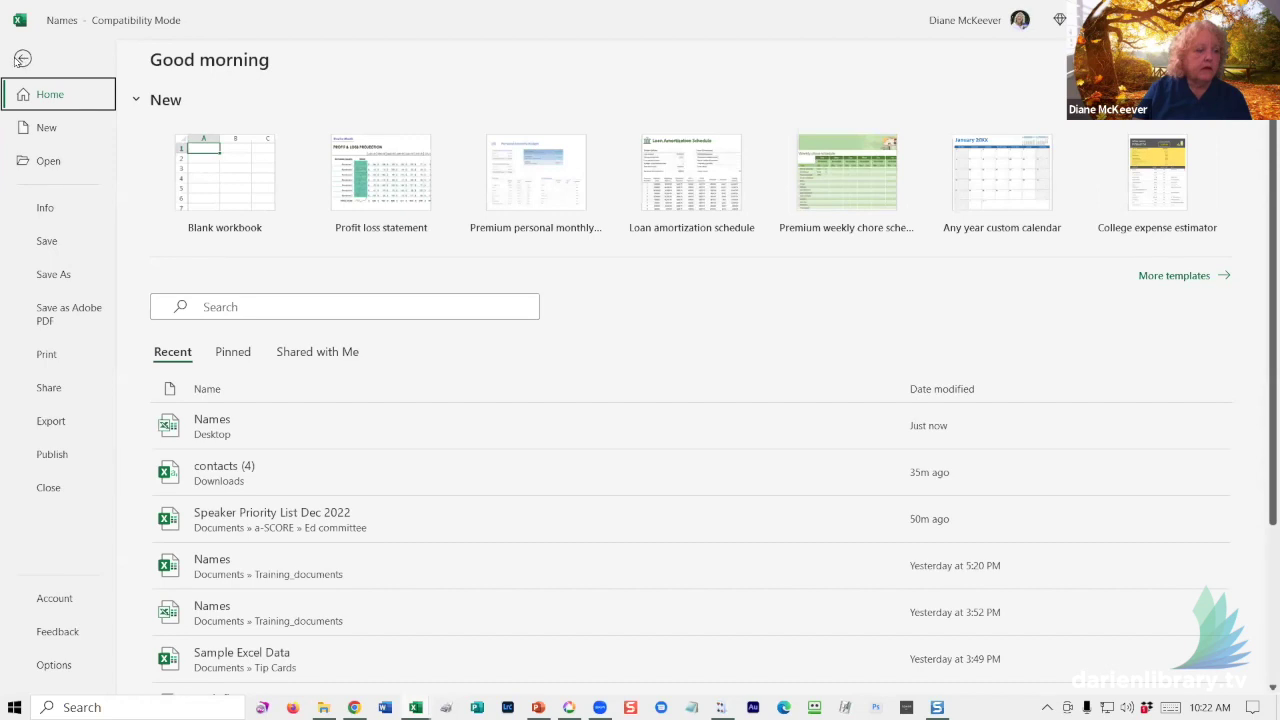
pyautogui.click(176, 613)
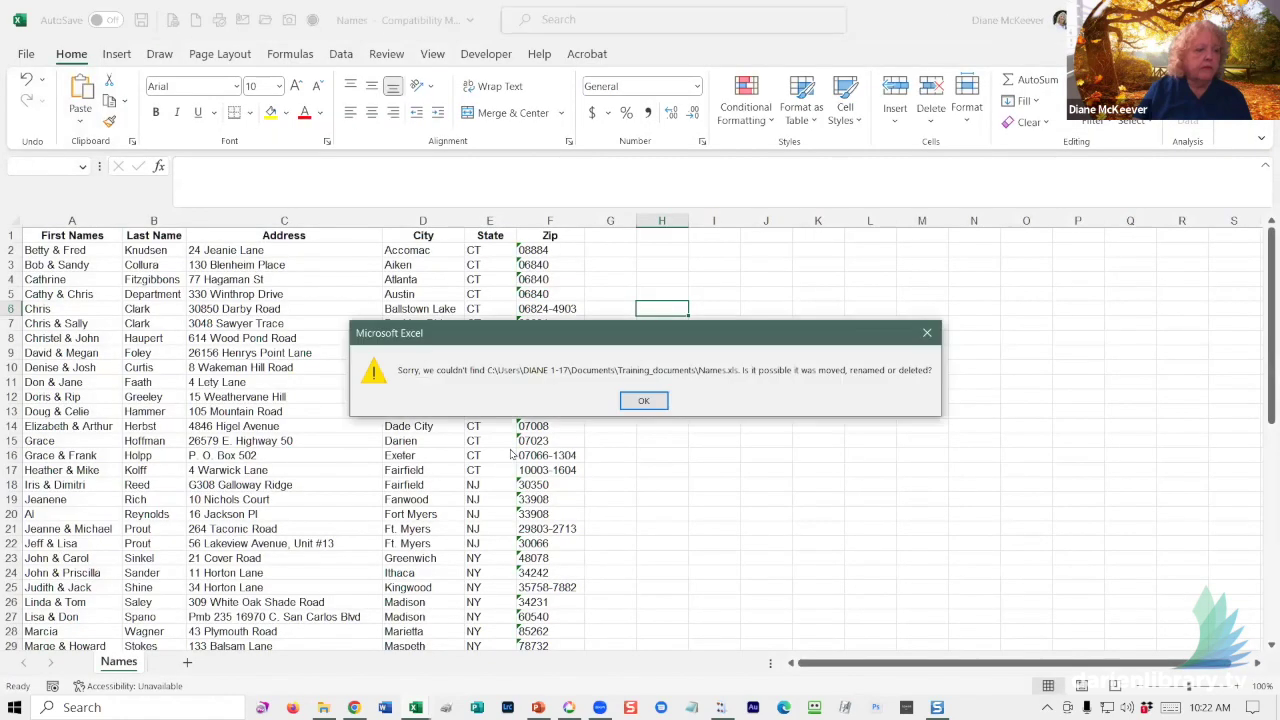
pyautogui.click(643, 400)
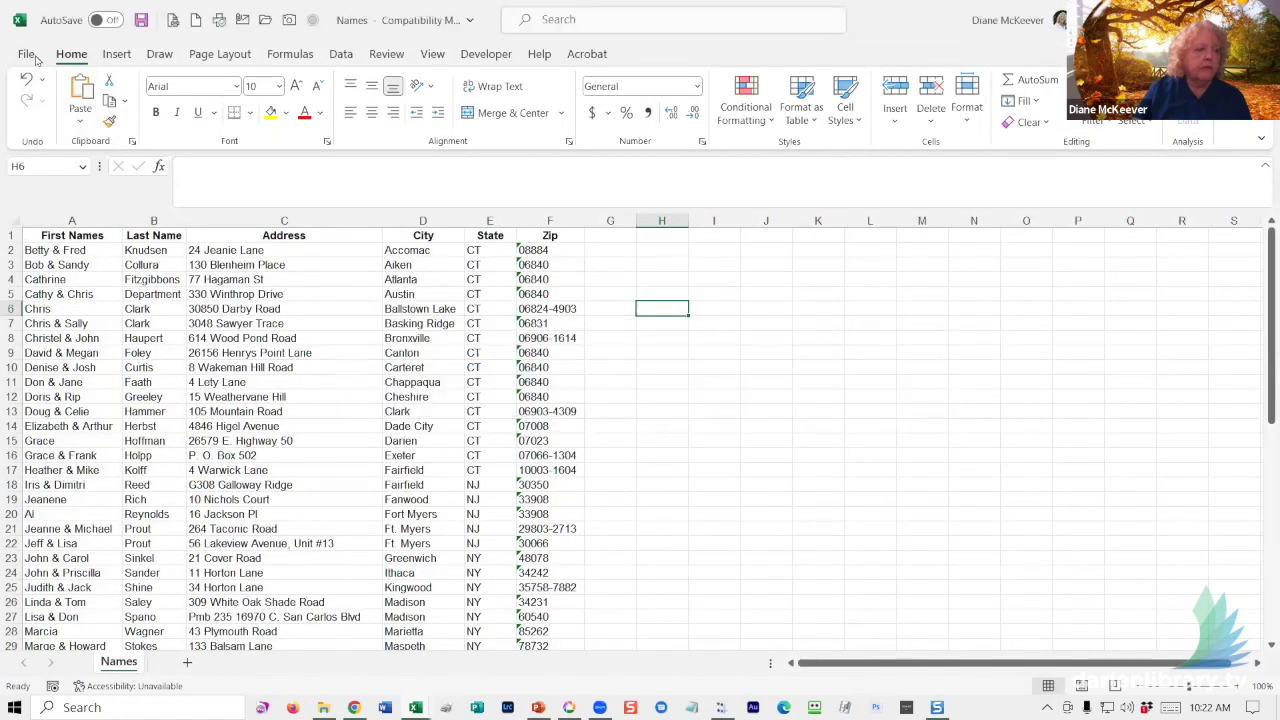
pyautogui.click(27, 55)
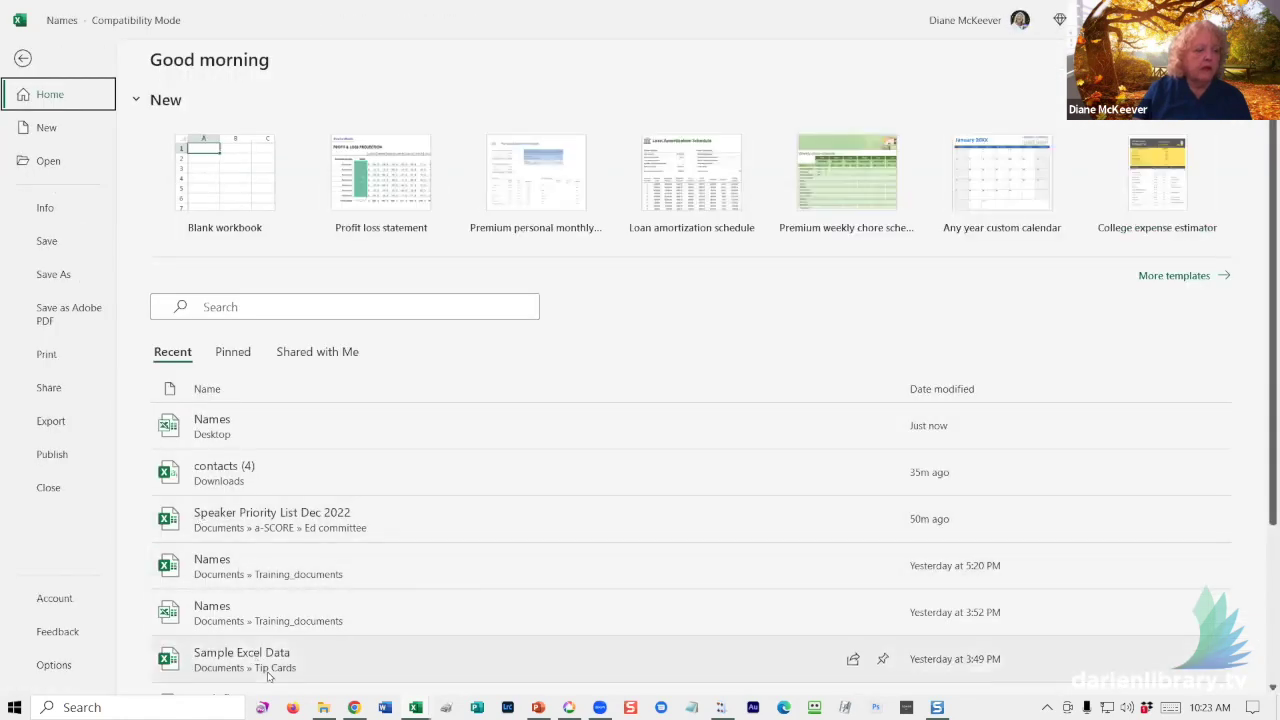
pyautogui.click(273, 665)
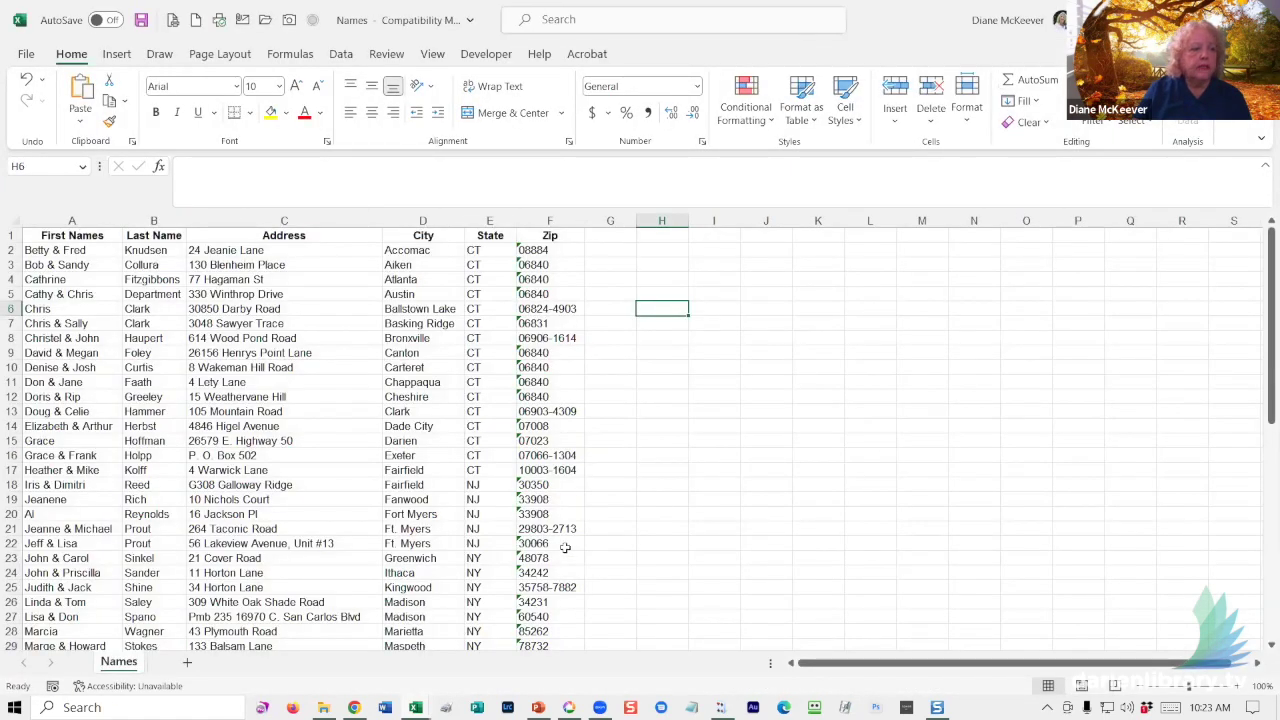
# - Insert a new first column before First Names and head it Title
pyautogui.rightClick(58, 228)
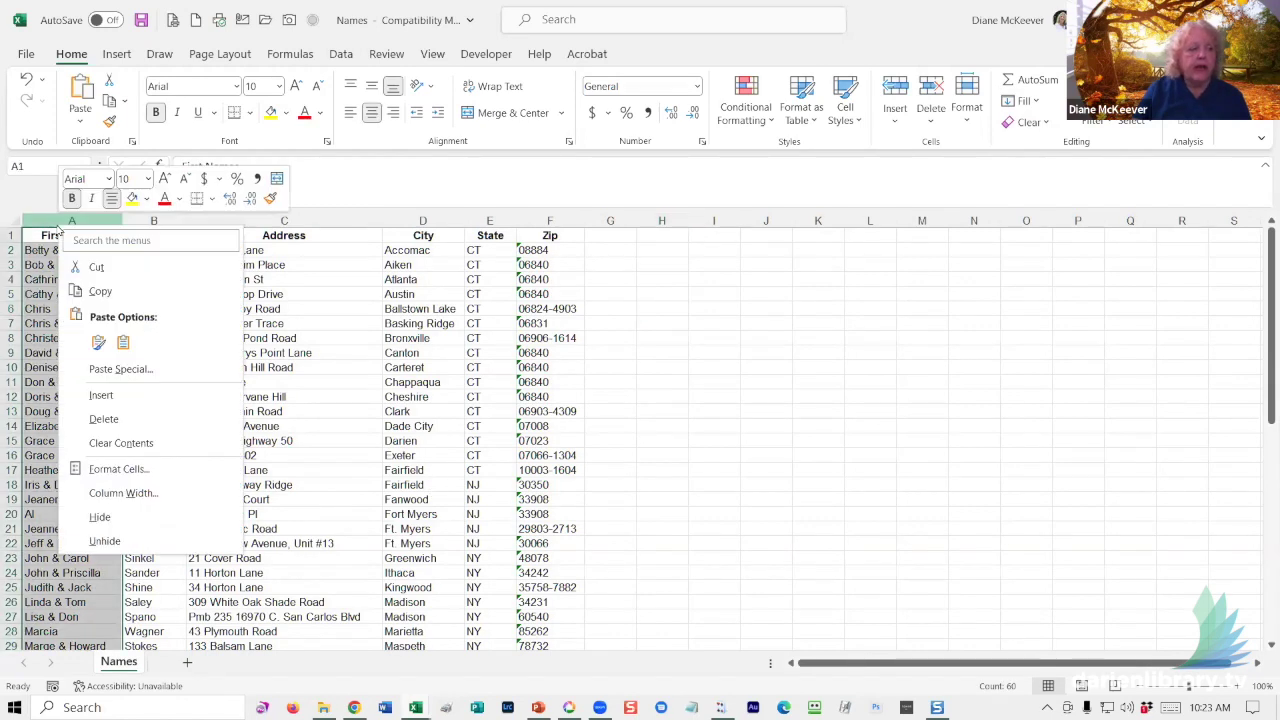
pyautogui.click(101, 396)
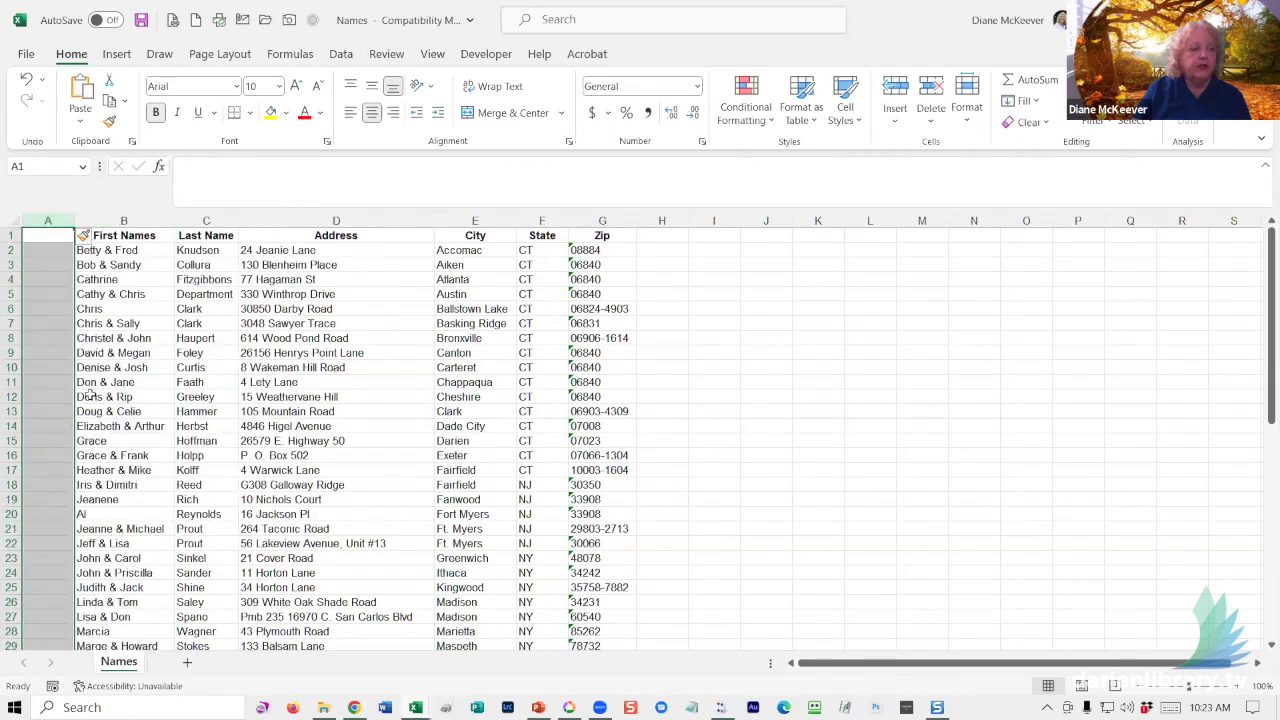
pyautogui.click(44, 239)
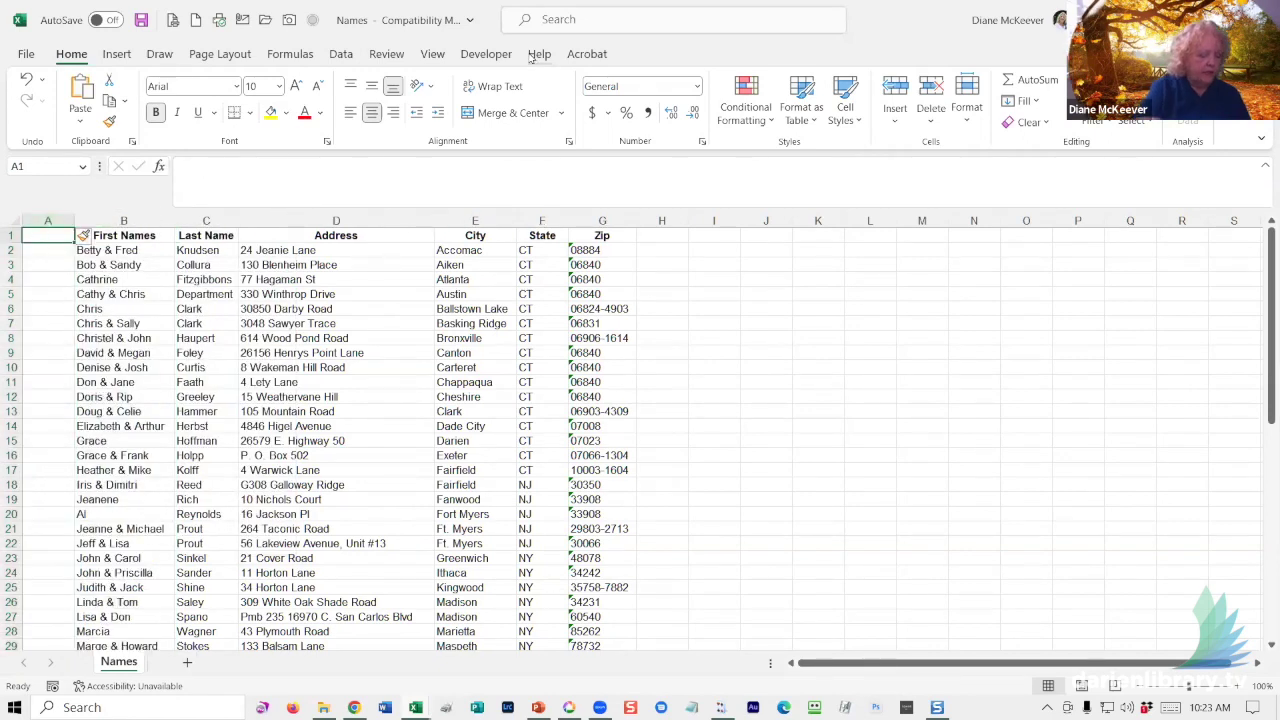
pyautogui.write('Title')
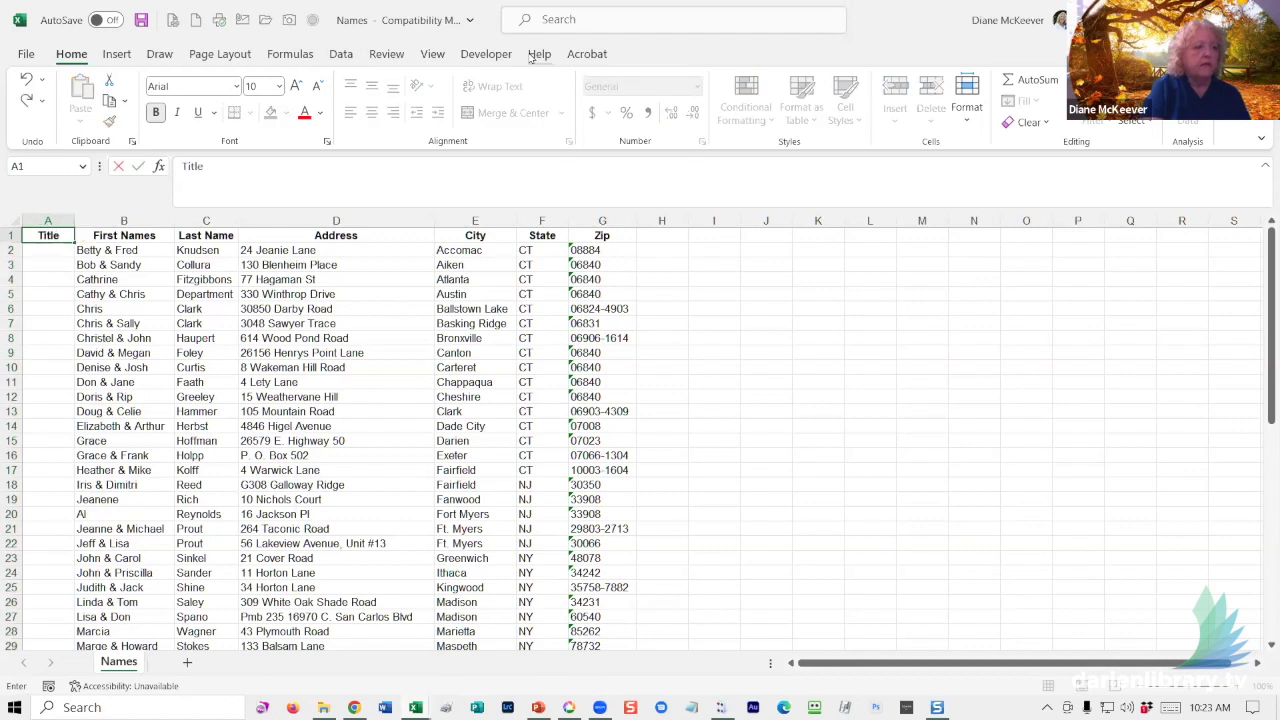
pyautogui.press('Tab')
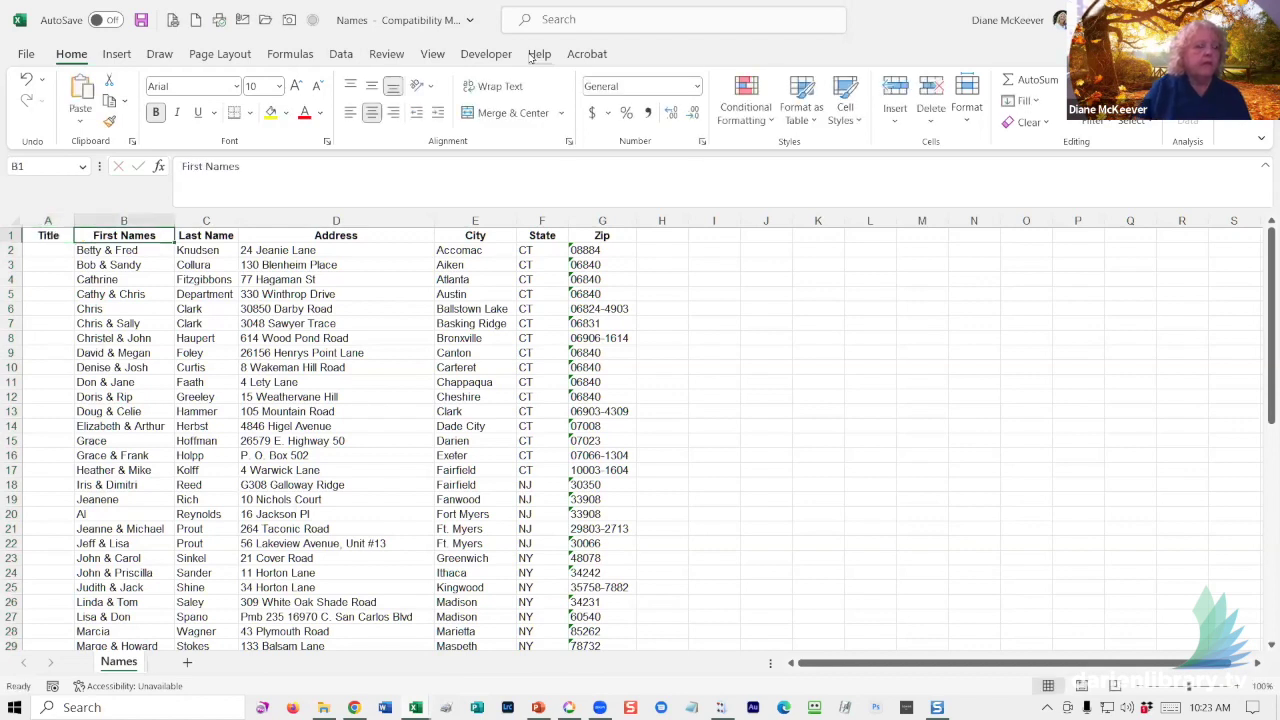
# - Add a blank column before Address headed Second Name in D1
pyautogui.click(320, 220)
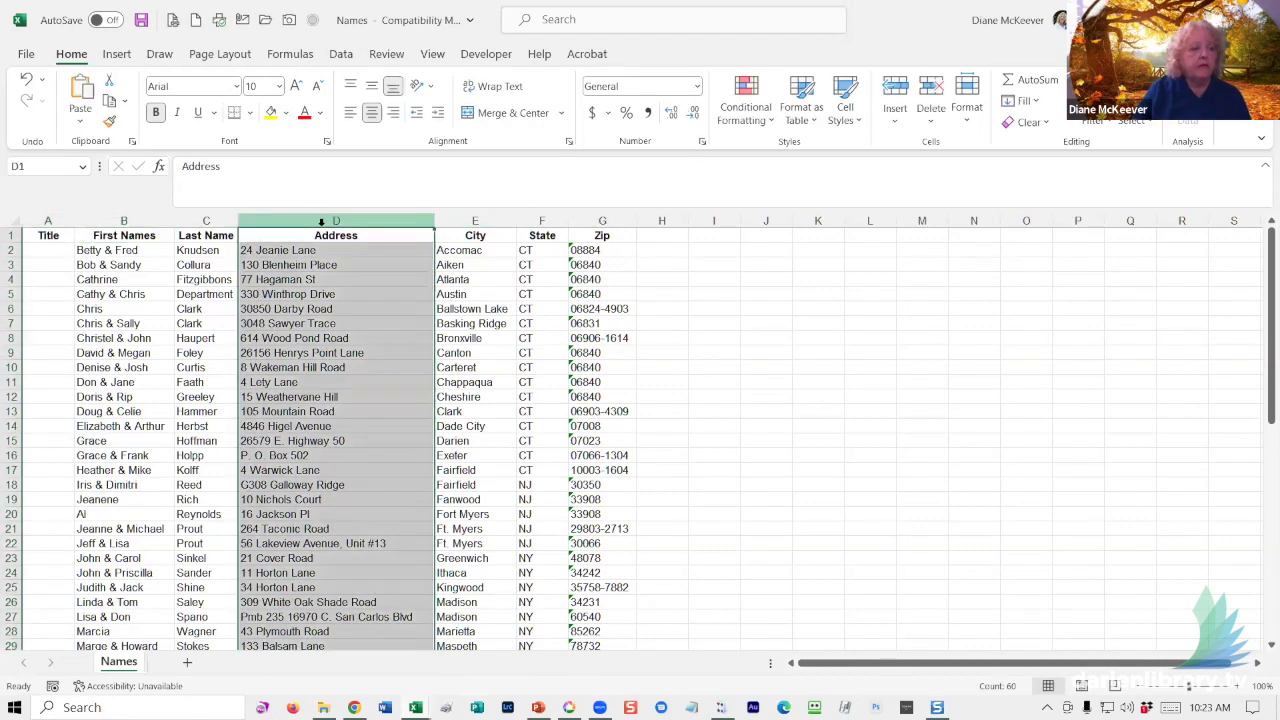
pyautogui.rightClick(322, 222)
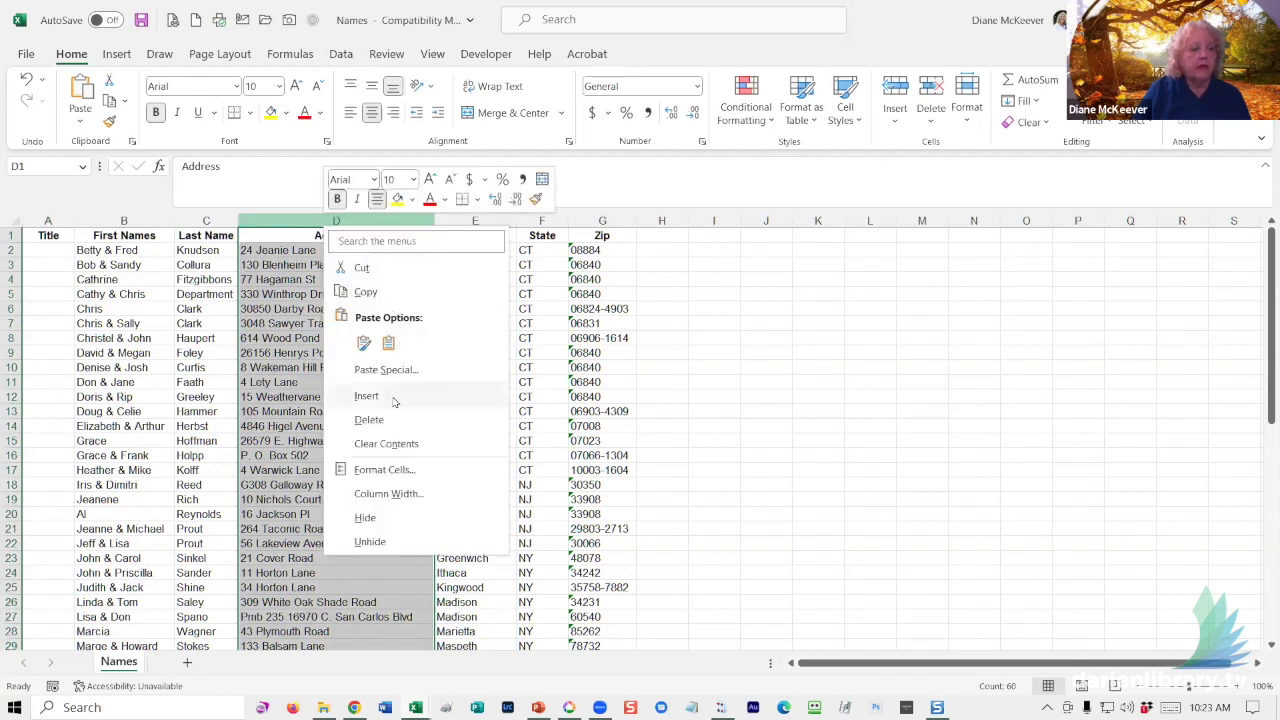
pyautogui.press('Escape')
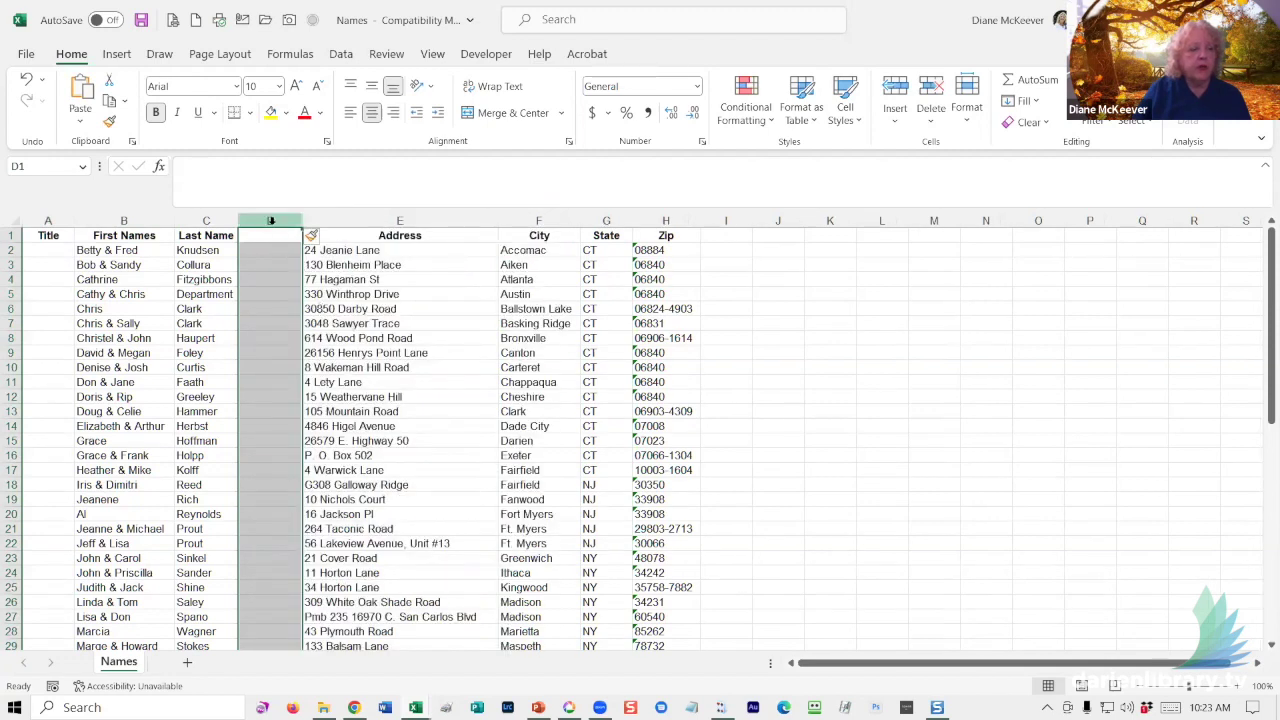
pyautogui.rightClick(270, 221)
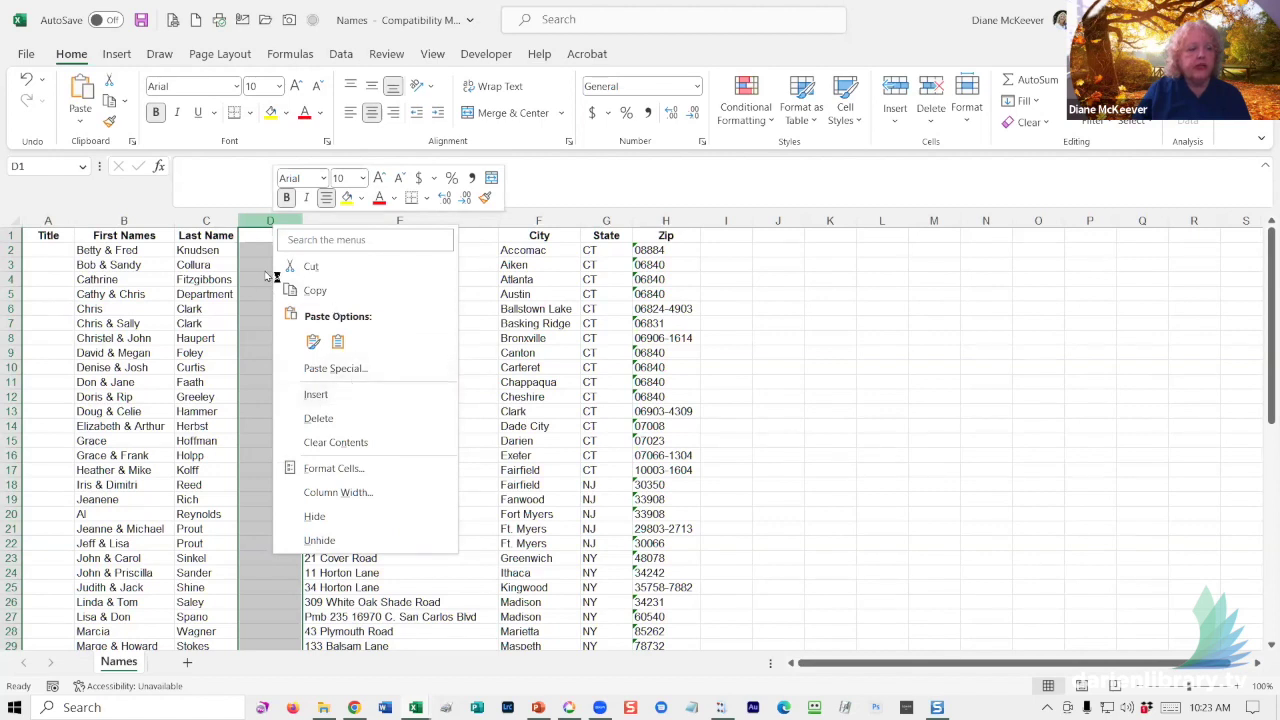
pyautogui.press('Escape')
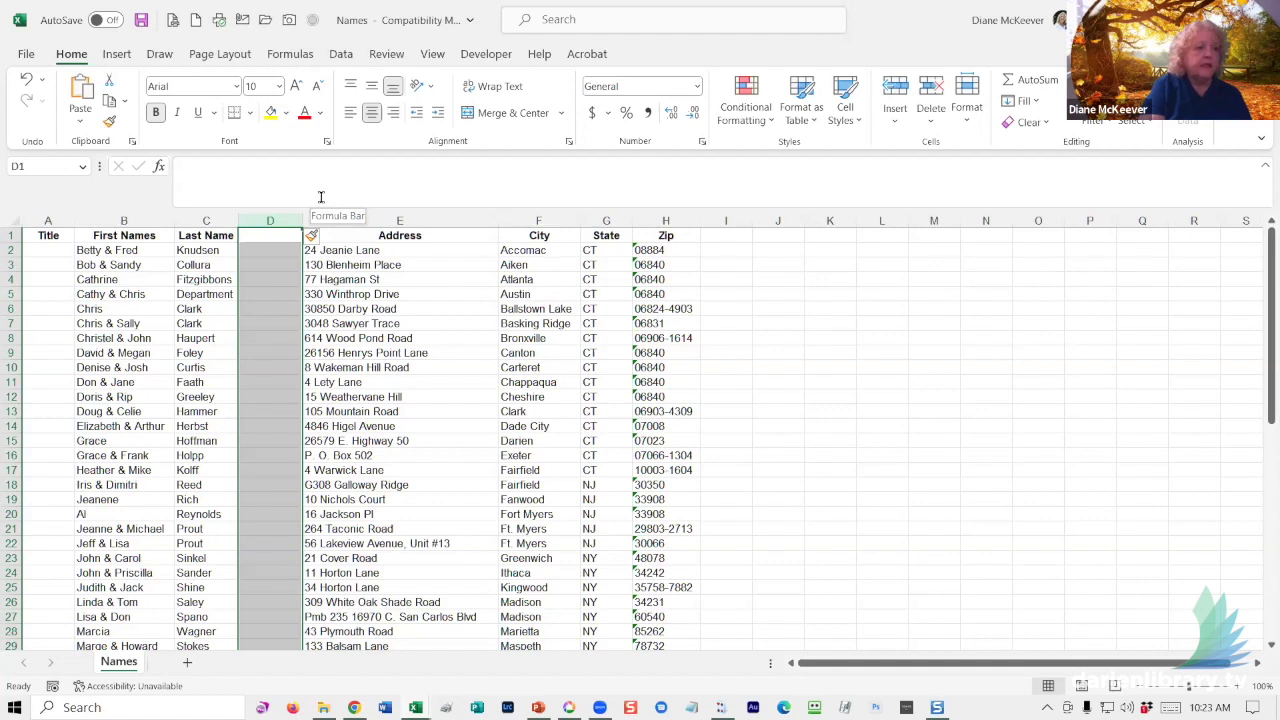
pyautogui.write('Second Name')
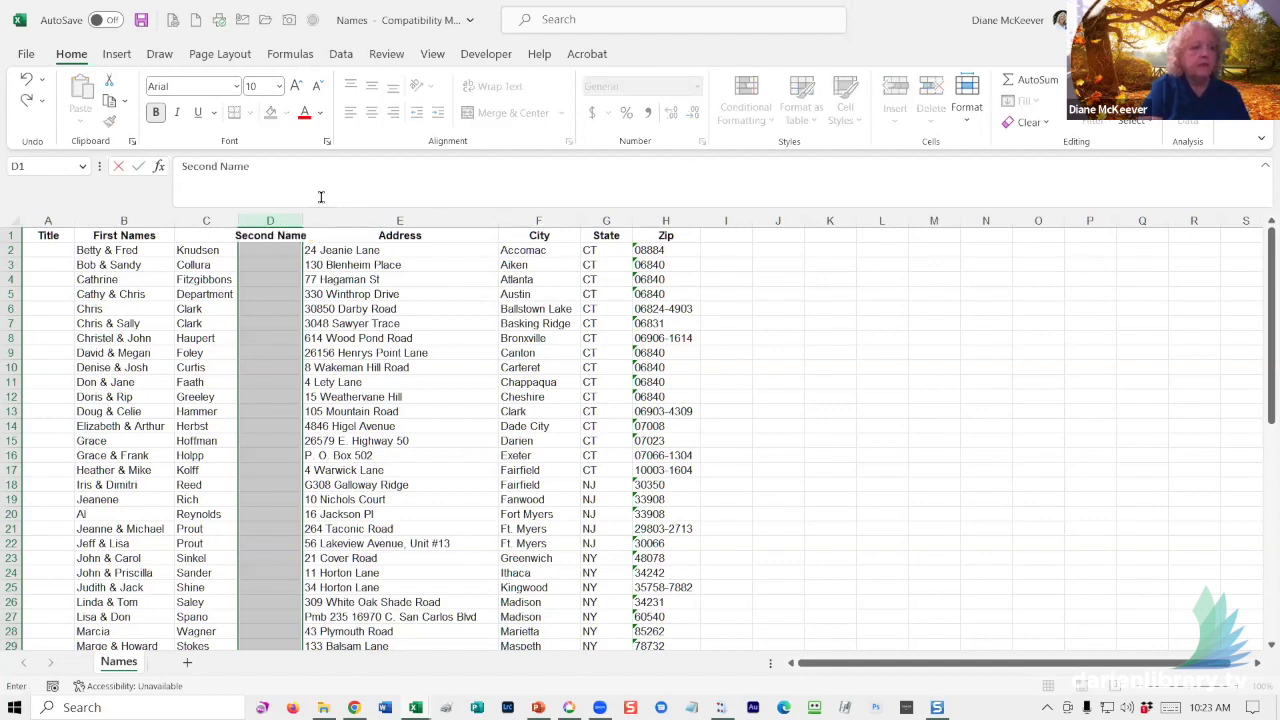
pyautogui.press('Return')
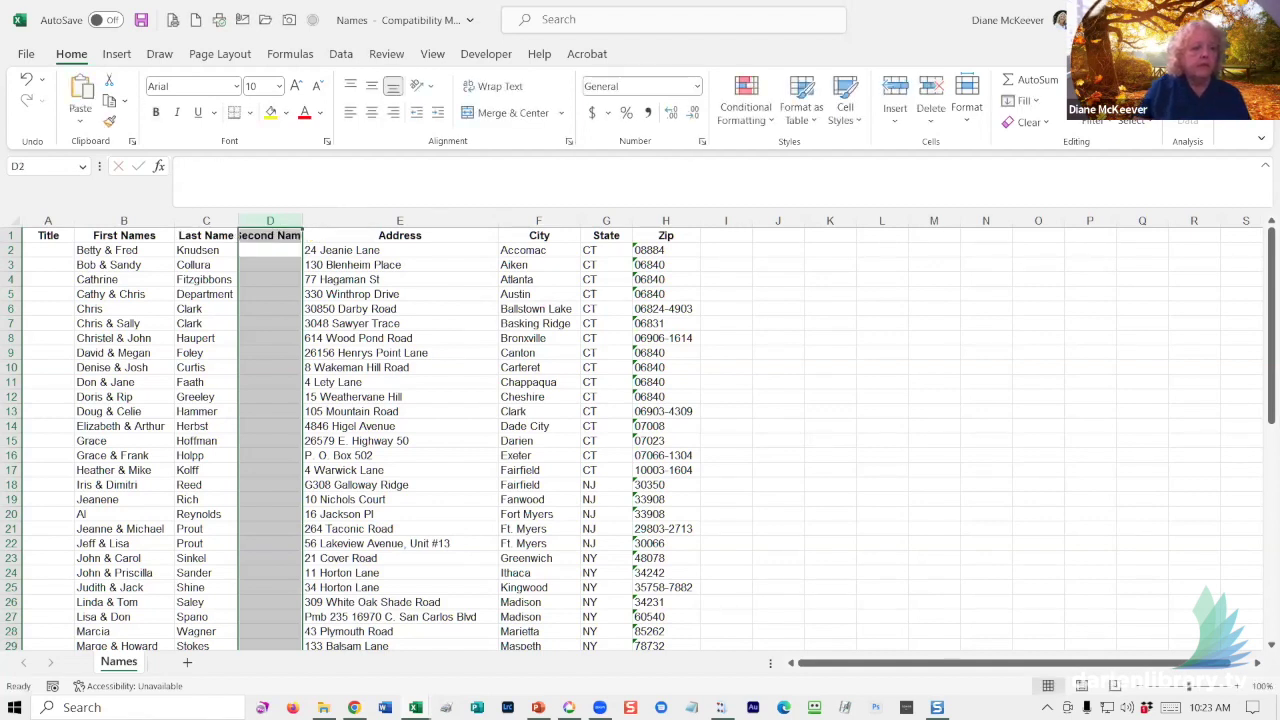
# - Insert another blank column before Address and head it Family in E1
pyautogui.click(400, 220)
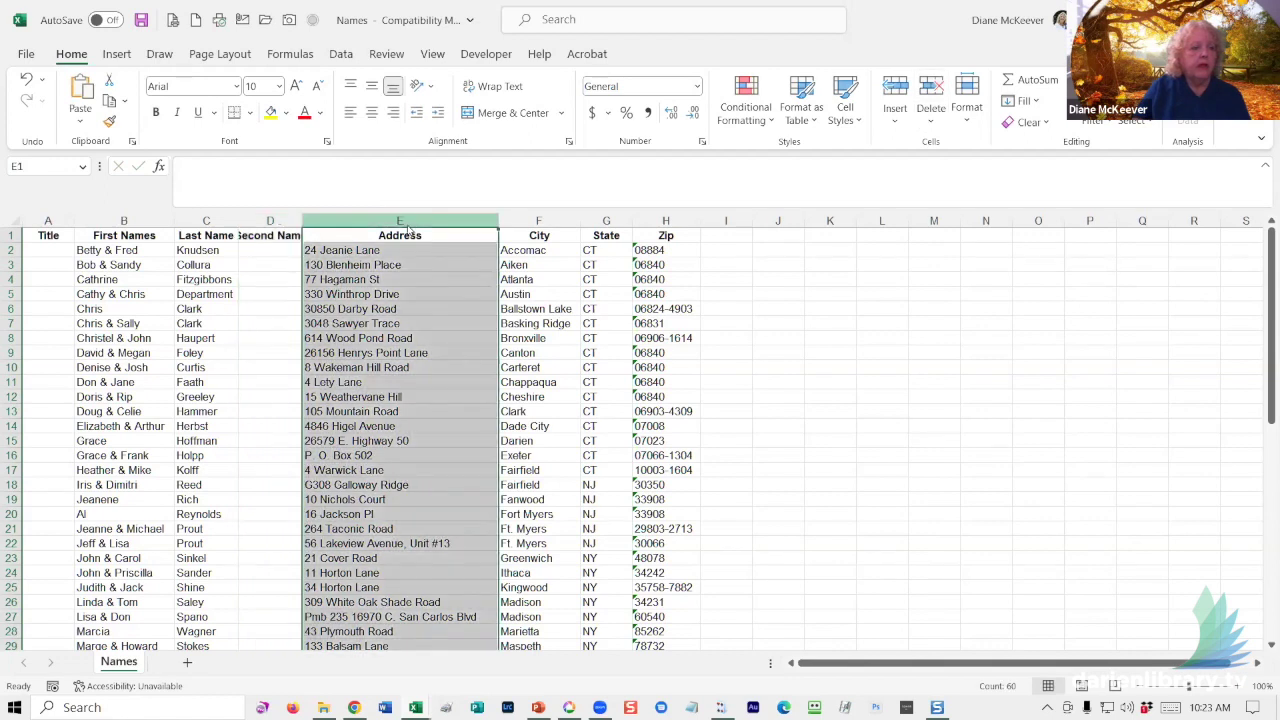
pyautogui.rightClick(412, 222)
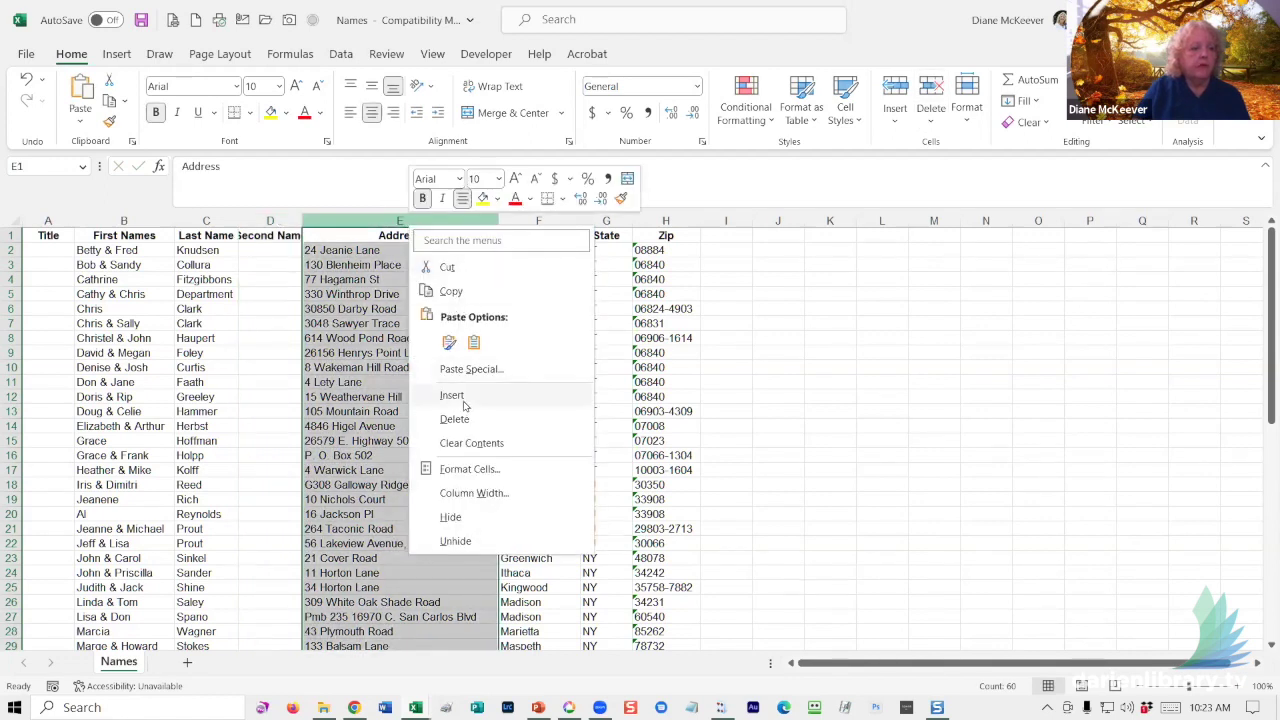
pyautogui.click(463, 394)
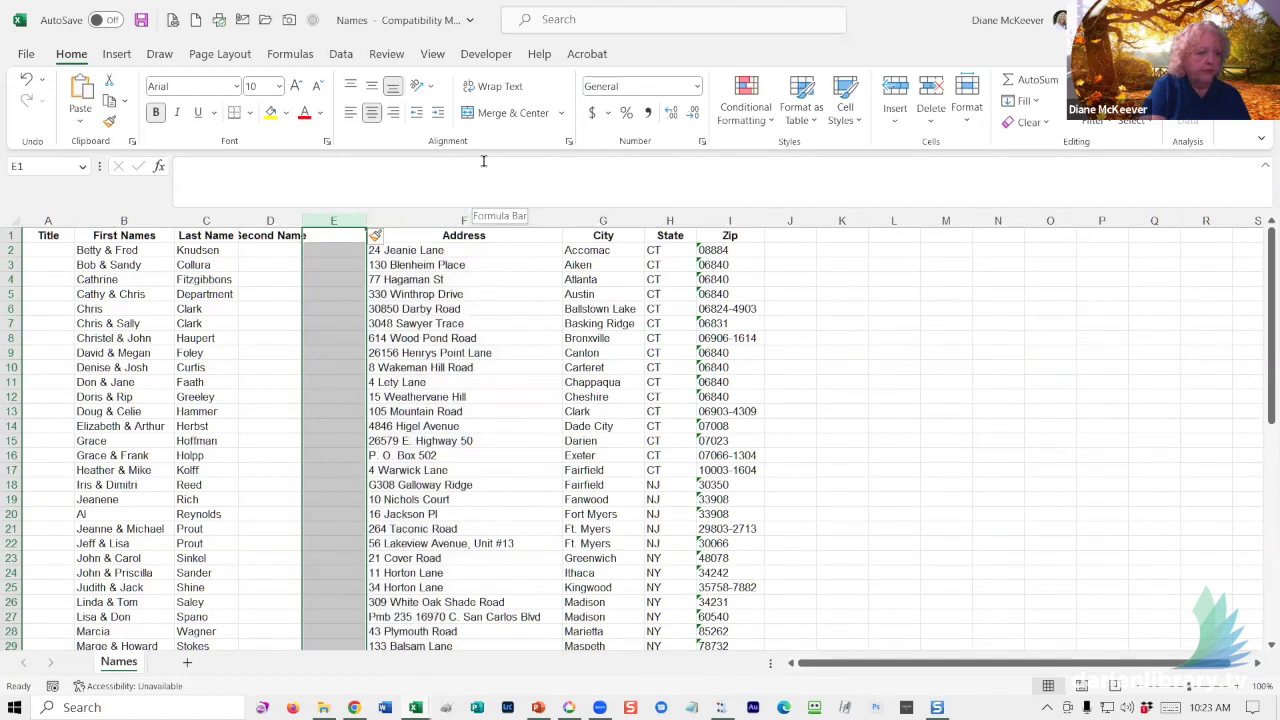
pyautogui.write('Family')
pyautogui.press('Return')
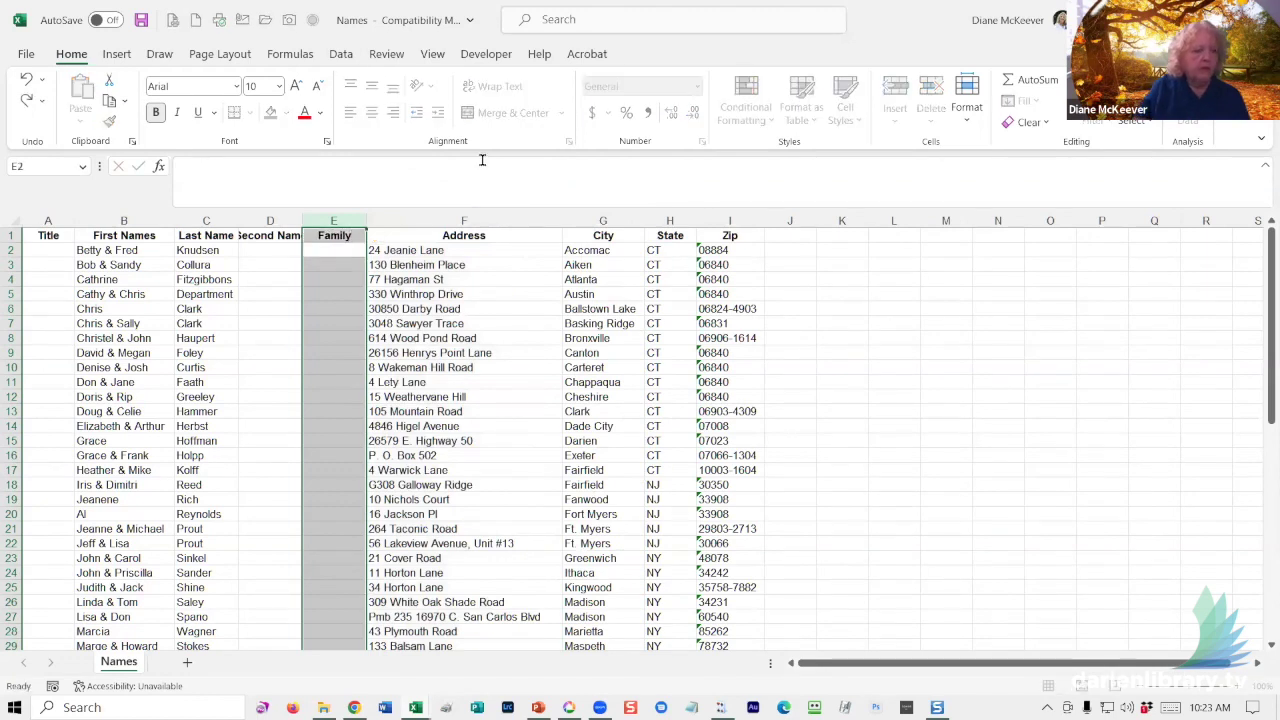
pyautogui.click(253, 440)
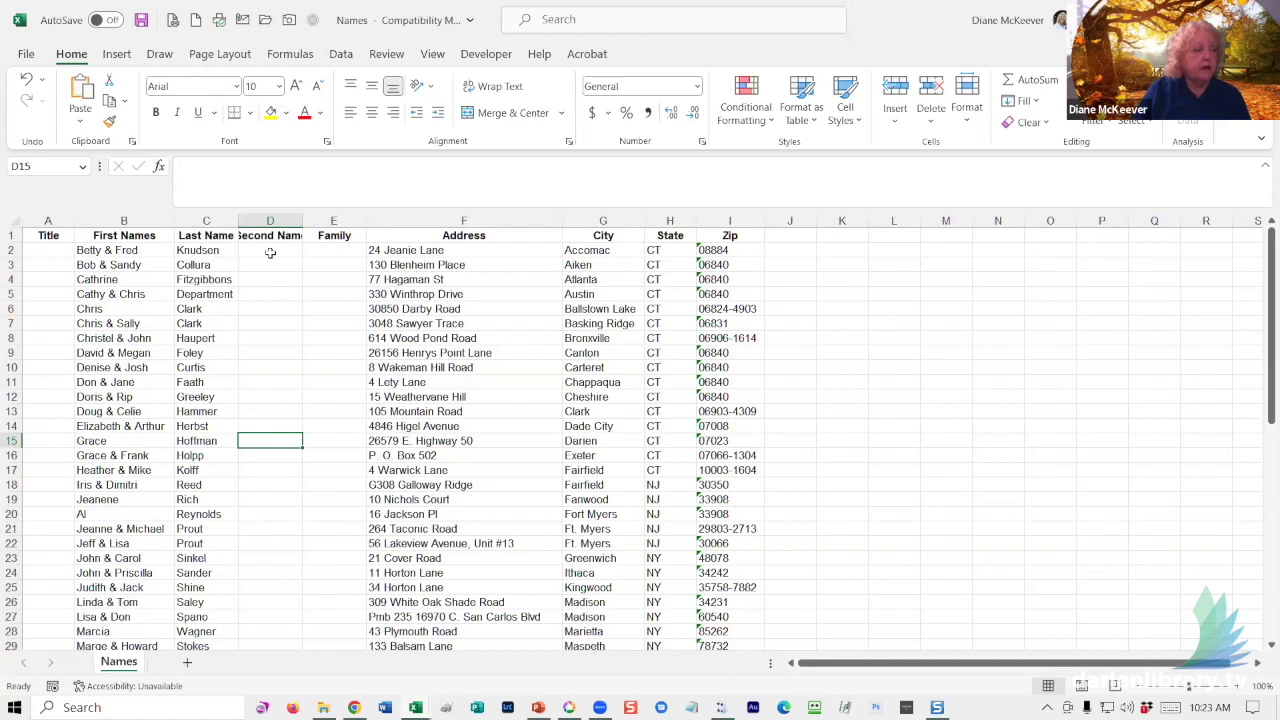
pyautogui.click(268, 280)
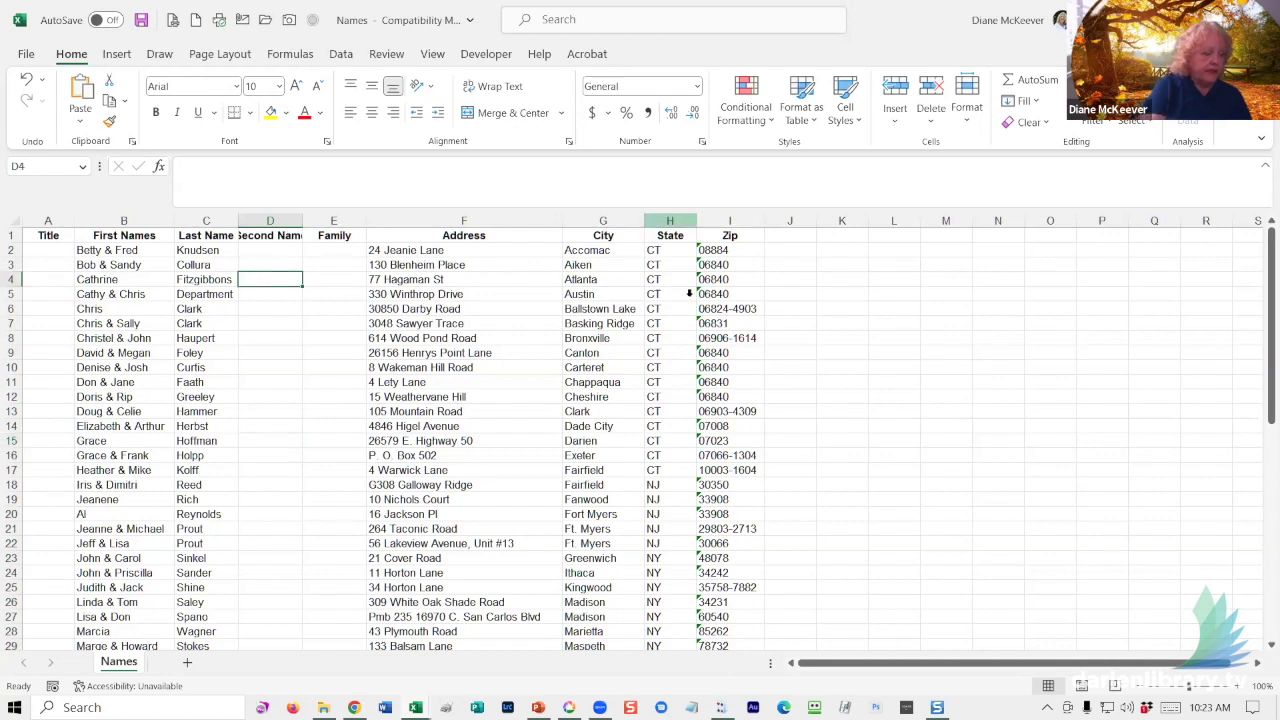
pyautogui.write('&')
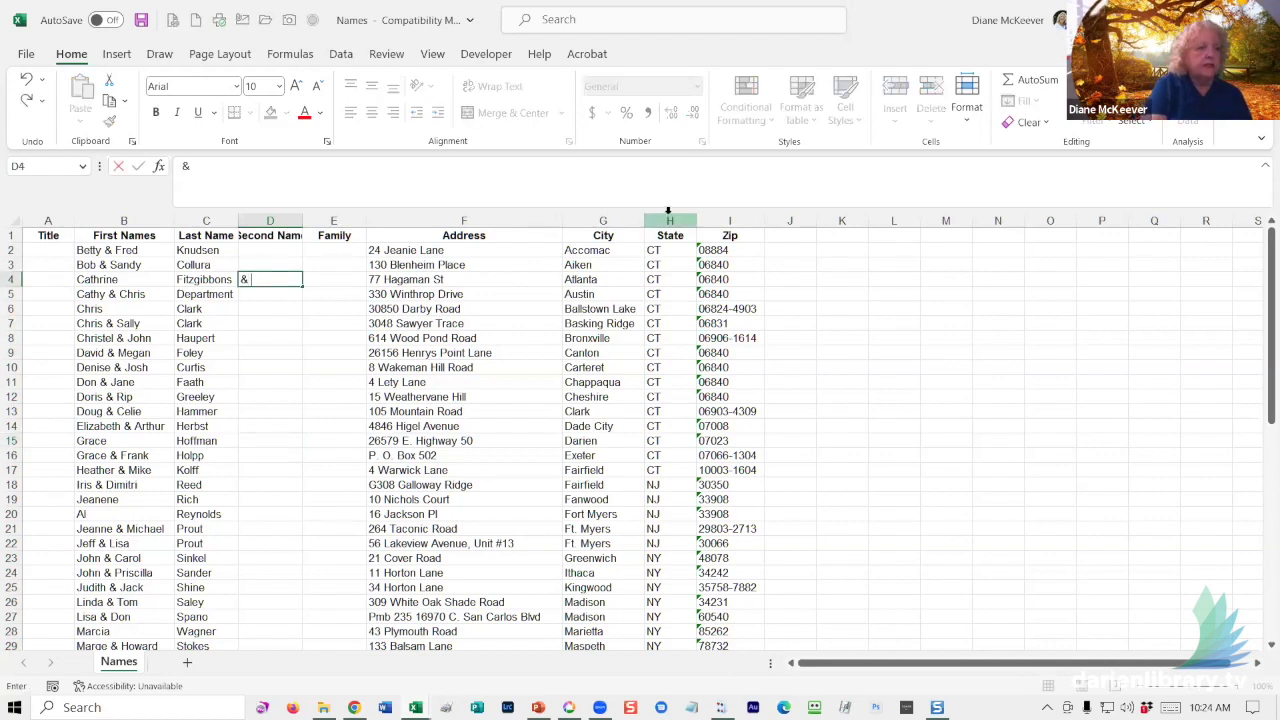
pyautogui.press('Return')
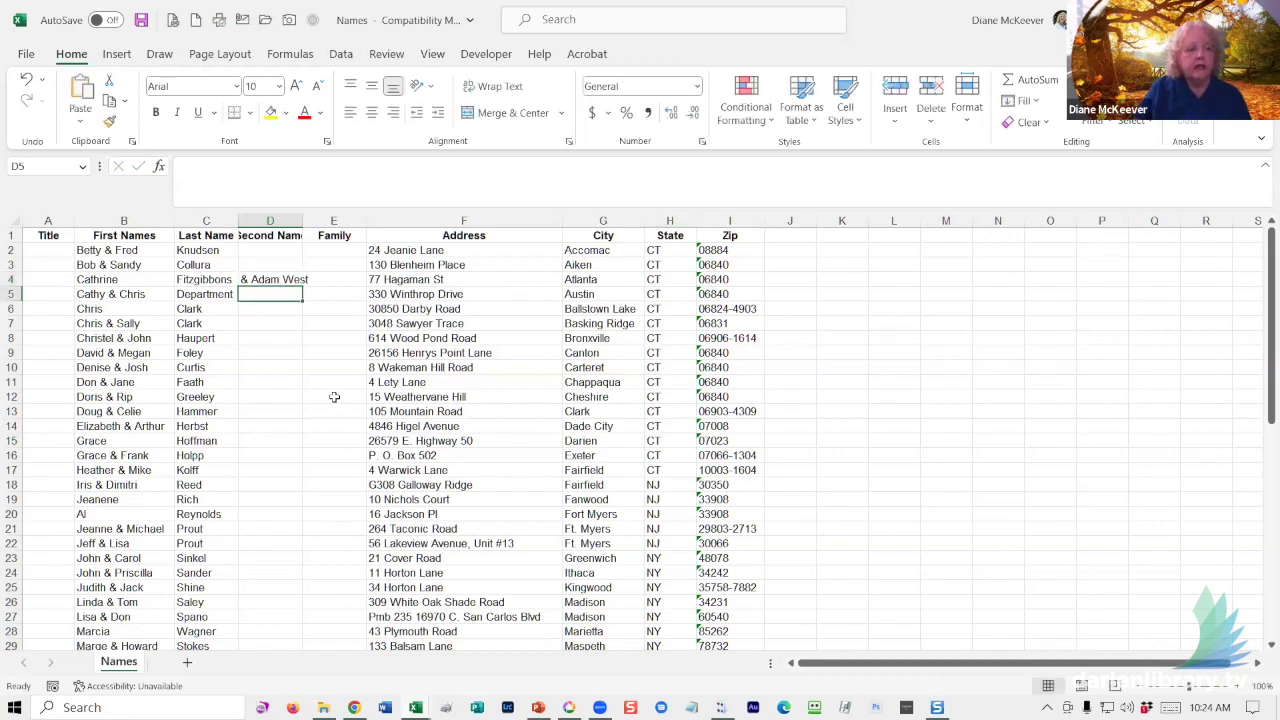
pyautogui.doubleClick(300, 218)
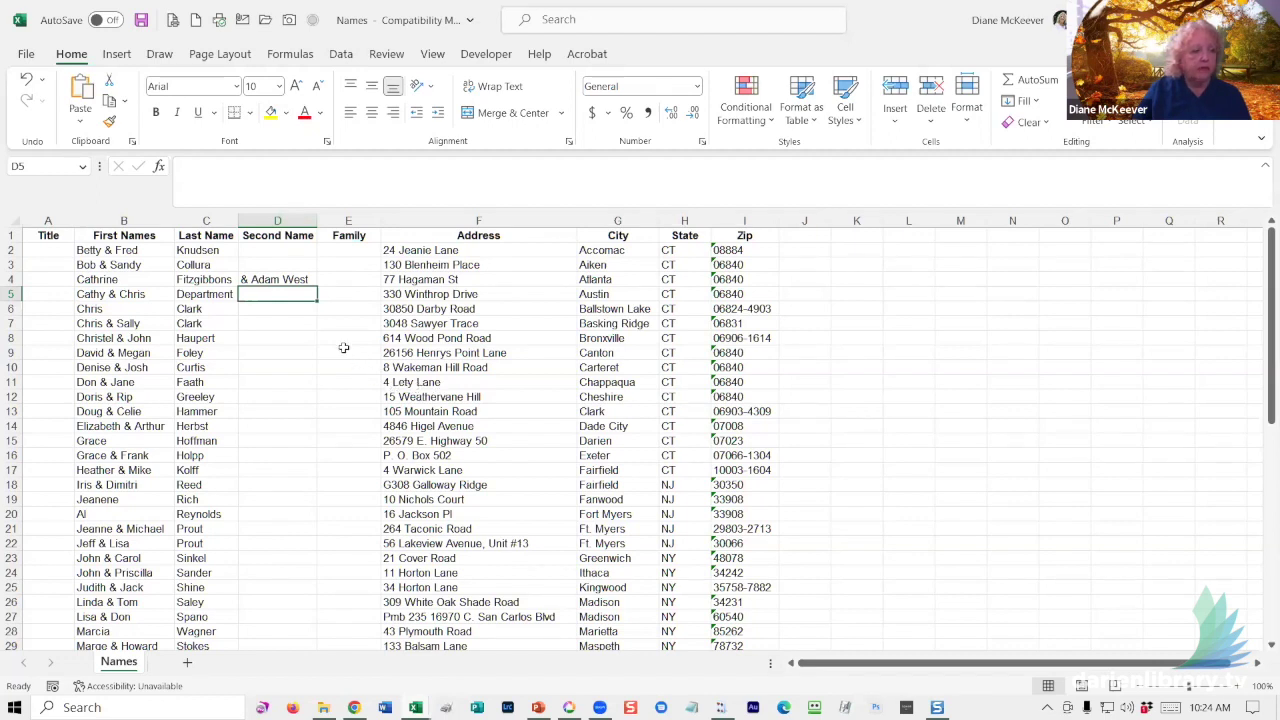
# - Correct the last name in C5 to 'D'
pyautogui.click(207, 294)
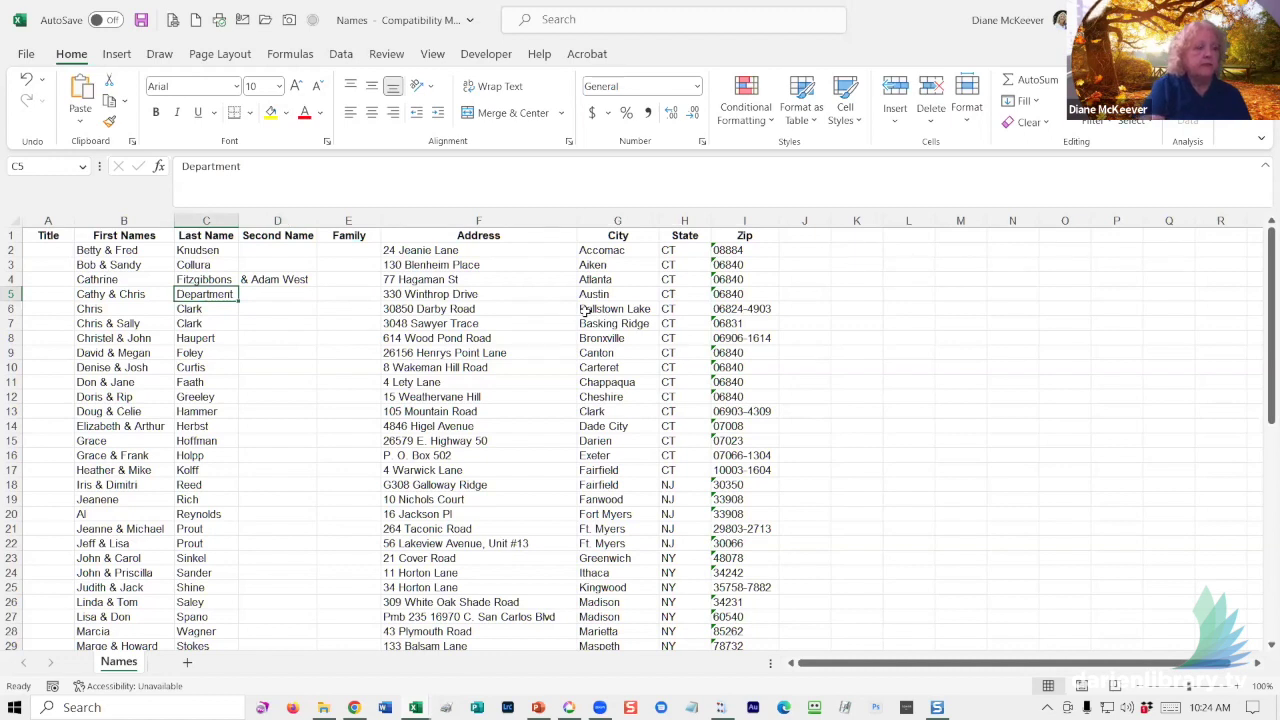
pyautogui.write('Draft')
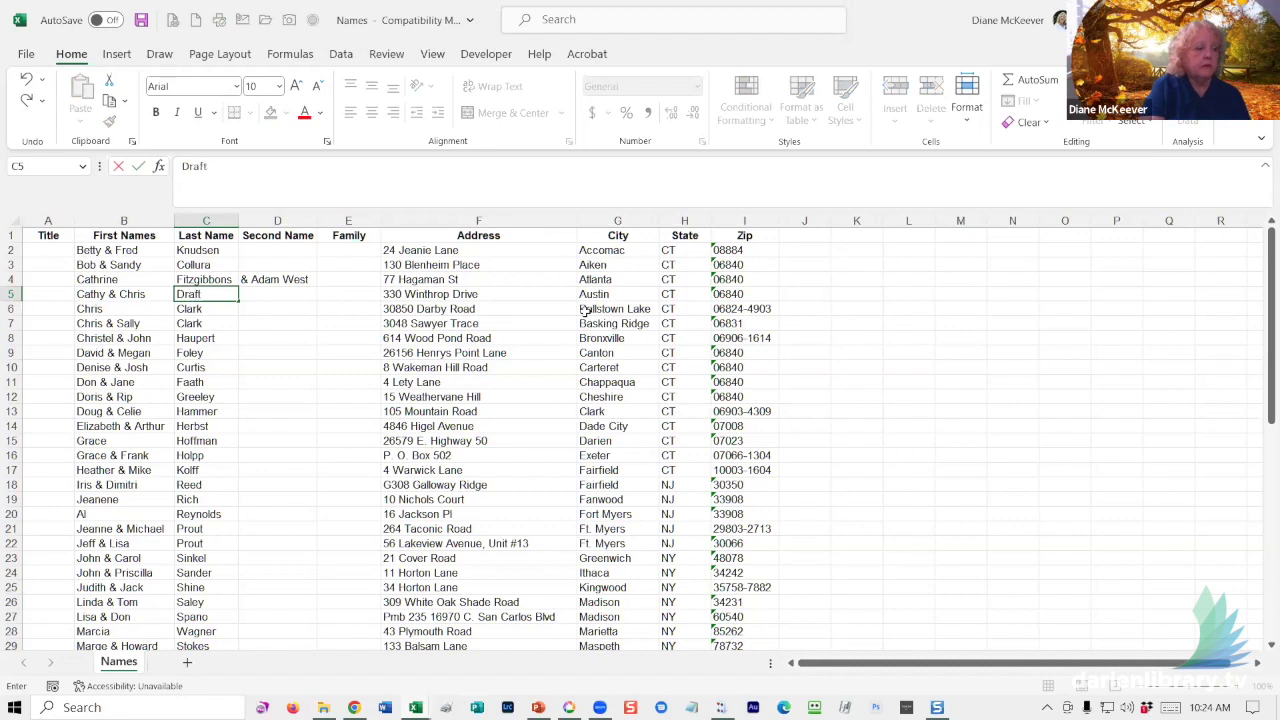
pyautogui.press('Return')
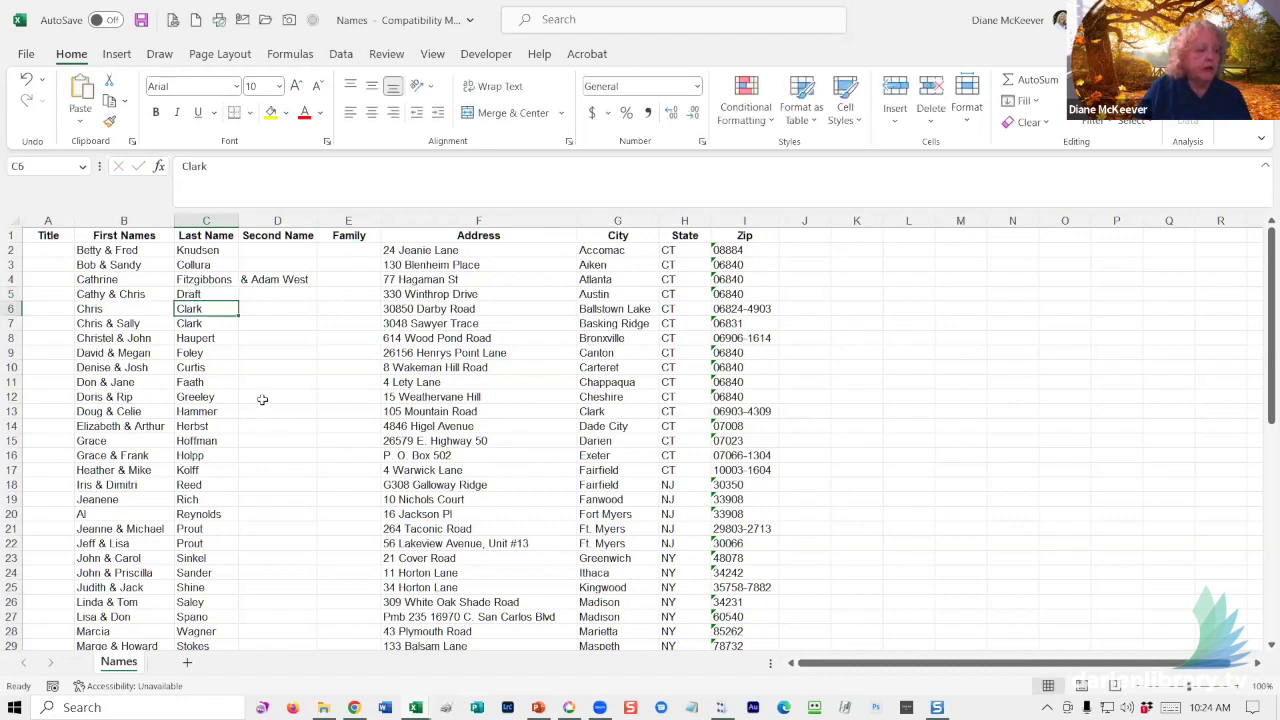
pyautogui.click(262, 399)
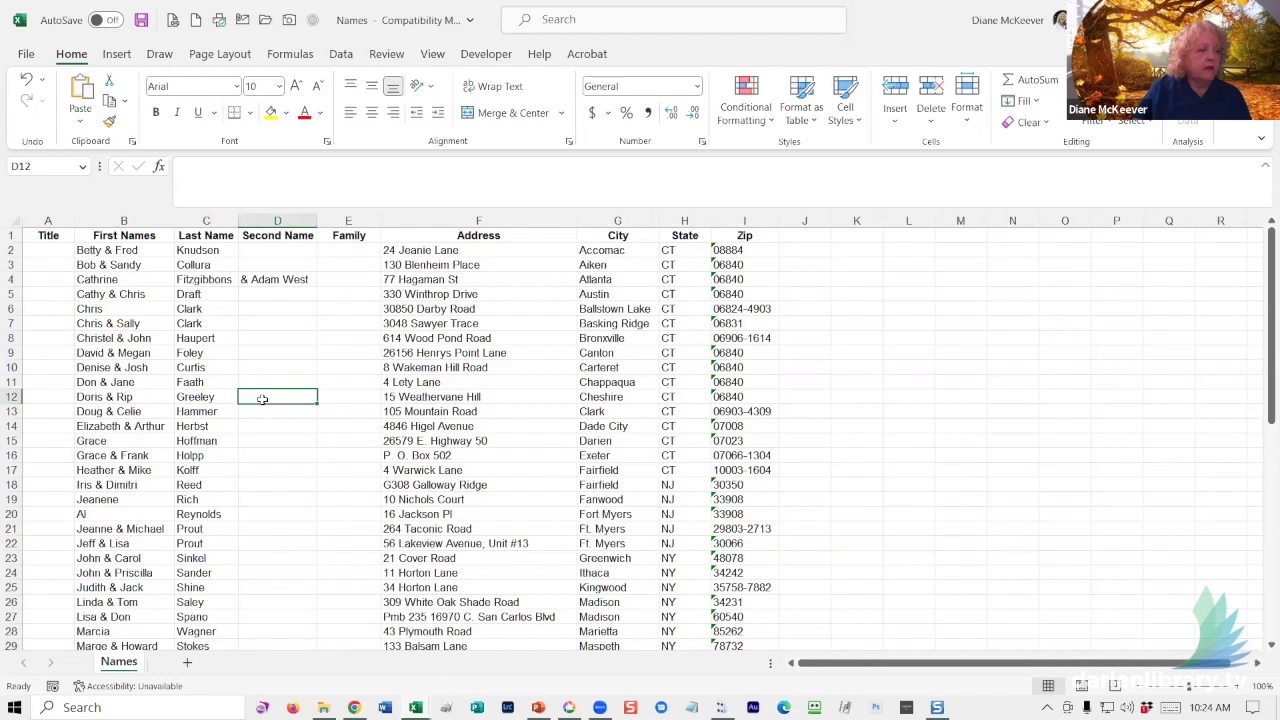
# - Enter '& Family' in cell E3
pyautogui.click(346, 261)
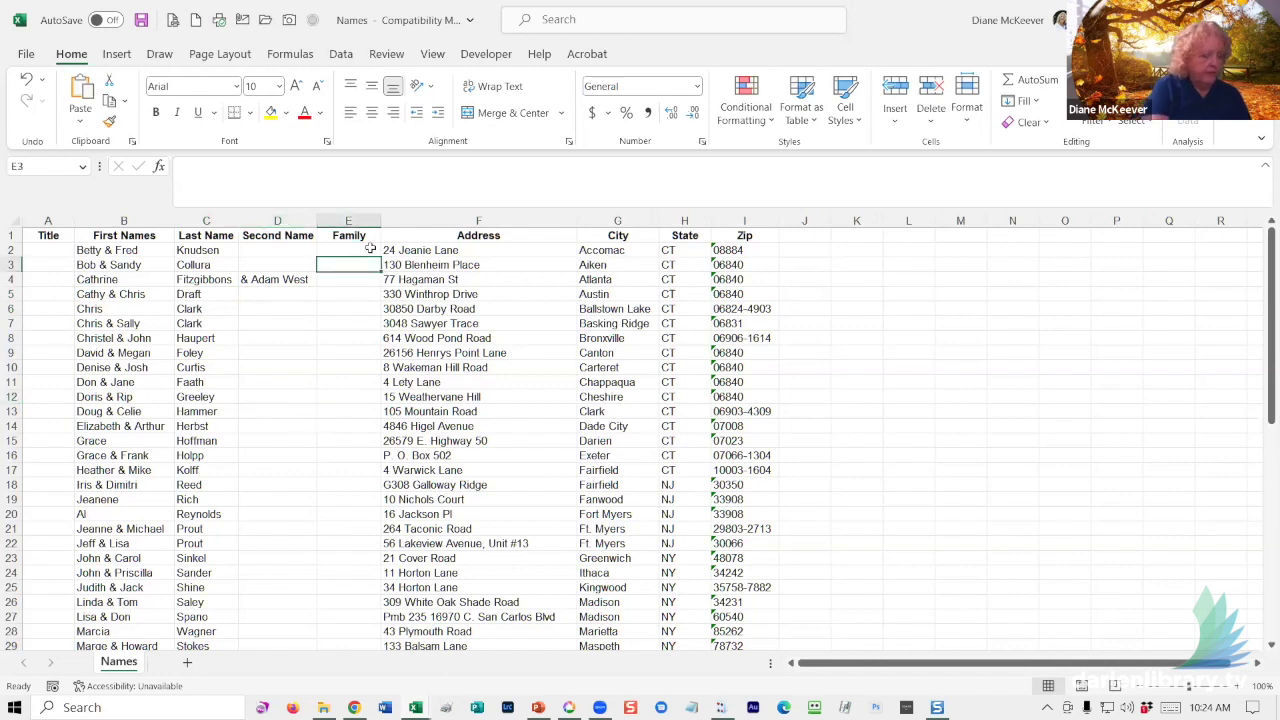
pyautogui.write('& Family')
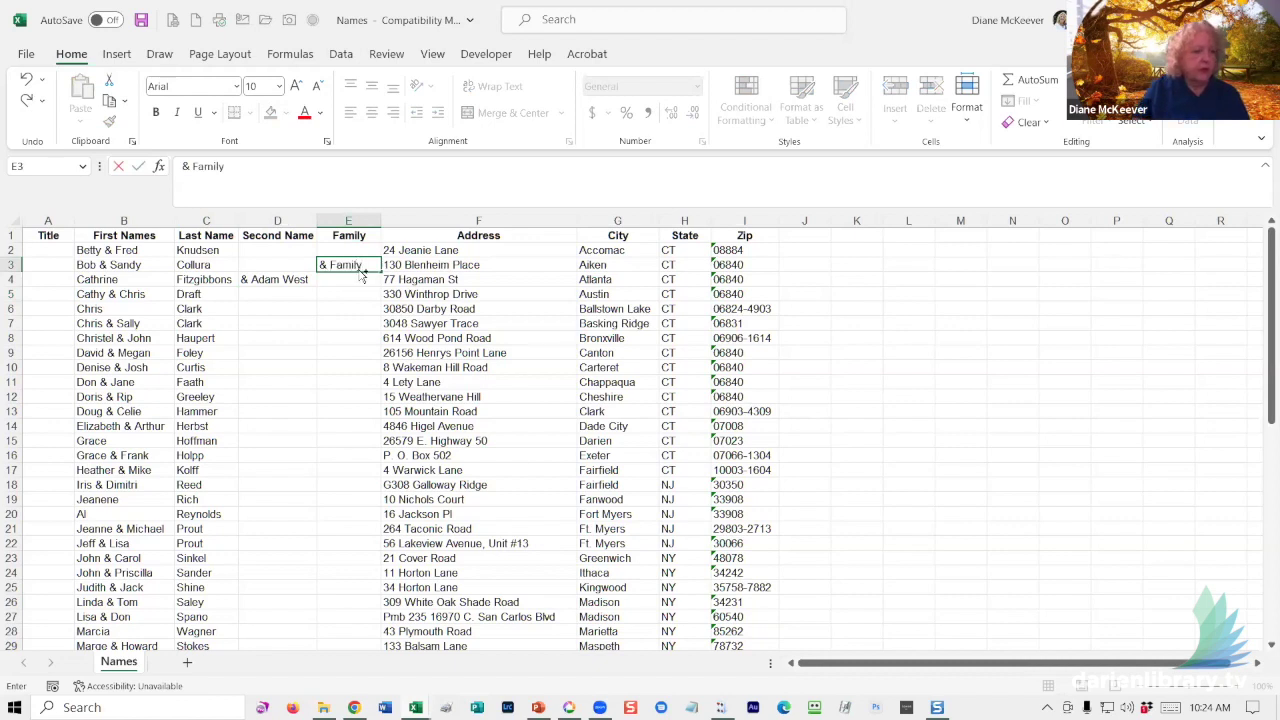
pyautogui.click(352, 306)
pyautogui.click(342, 253)
pyautogui.click(341, 265)
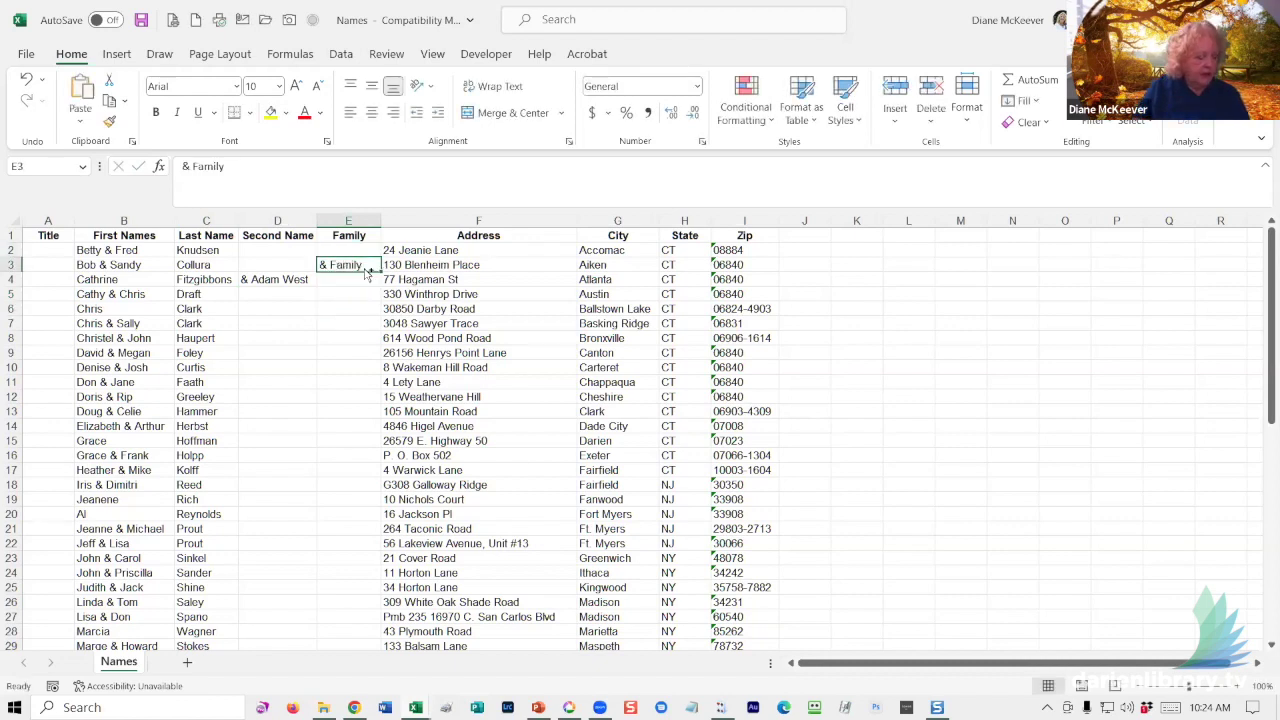
# - Copy '& Family' from E3 into E6, E9, E13, E16, E19 and E26
pyautogui.hotkey('ctrl', 'c')
pyautogui.click(320, 309)
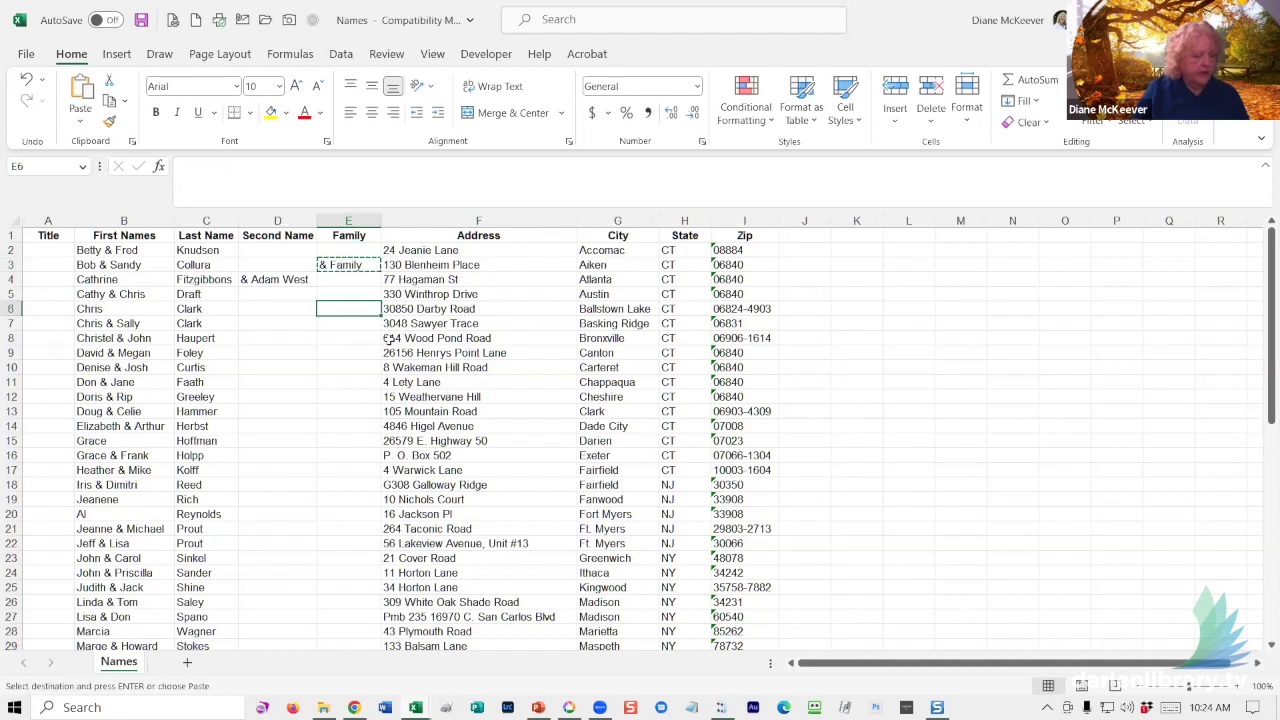
pyautogui.hotkey('ctrl', 'v')
pyautogui.click(340, 411)
pyautogui.hotkey('ctrl', 'v')
pyautogui.click(352, 497)
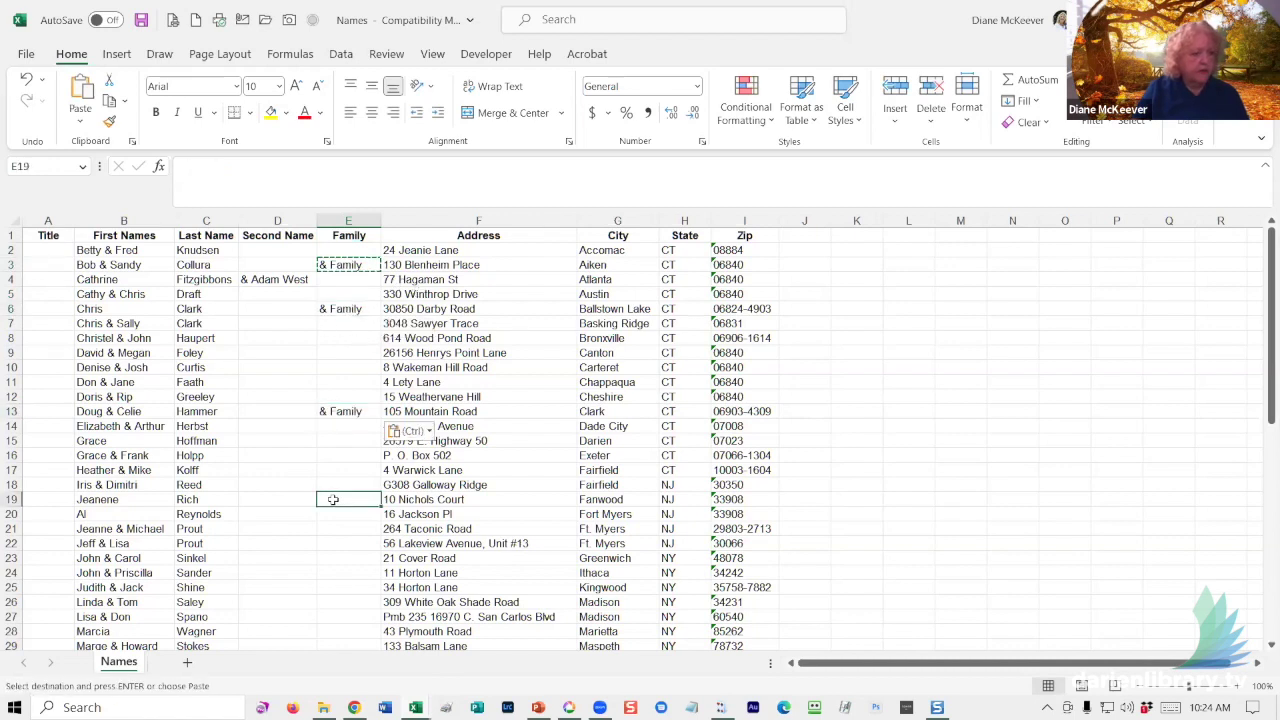
pyautogui.hotkey('ctrl', 'v')
pyautogui.click(349, 600)
pyautogui.hotkey('ctrl', 'v')
pyautogui.click(356, 452)
pyautogui.hotkey('ctrl', 'v')
pyautogui.click(347, 358)
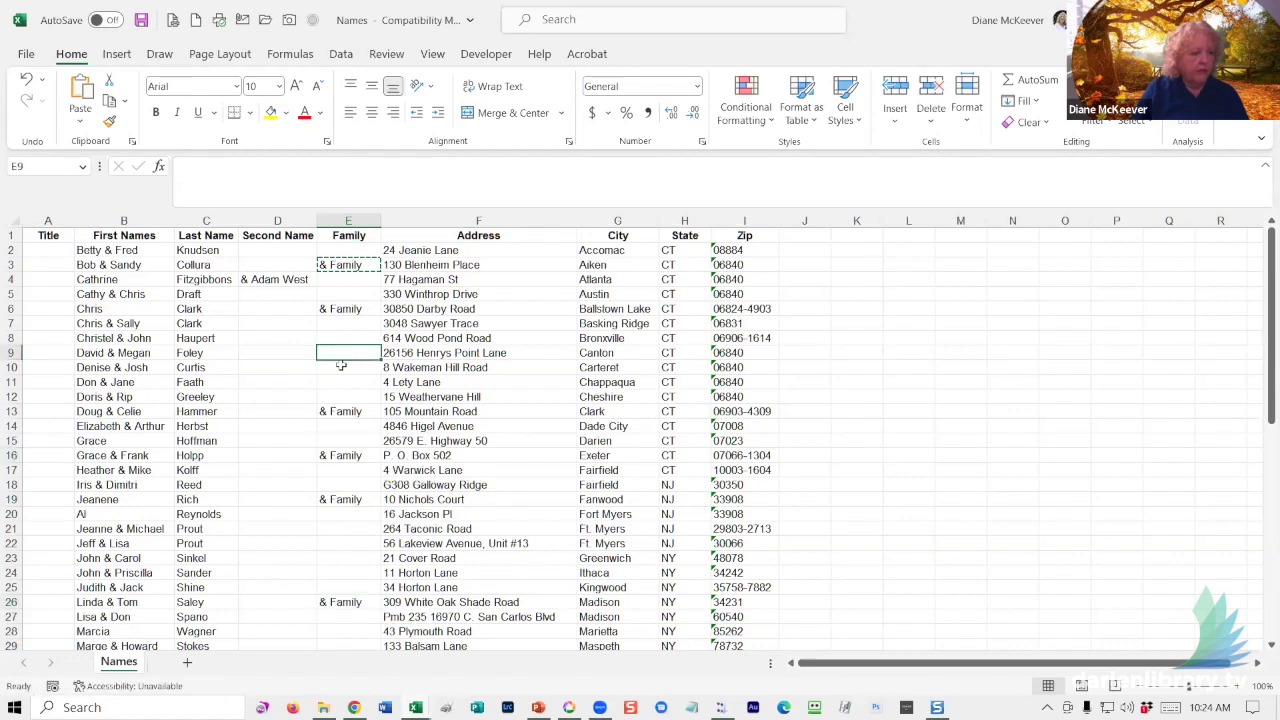
pyautogui.hotkey('ctrl', 'v')
pyautogui.click(263, 410)
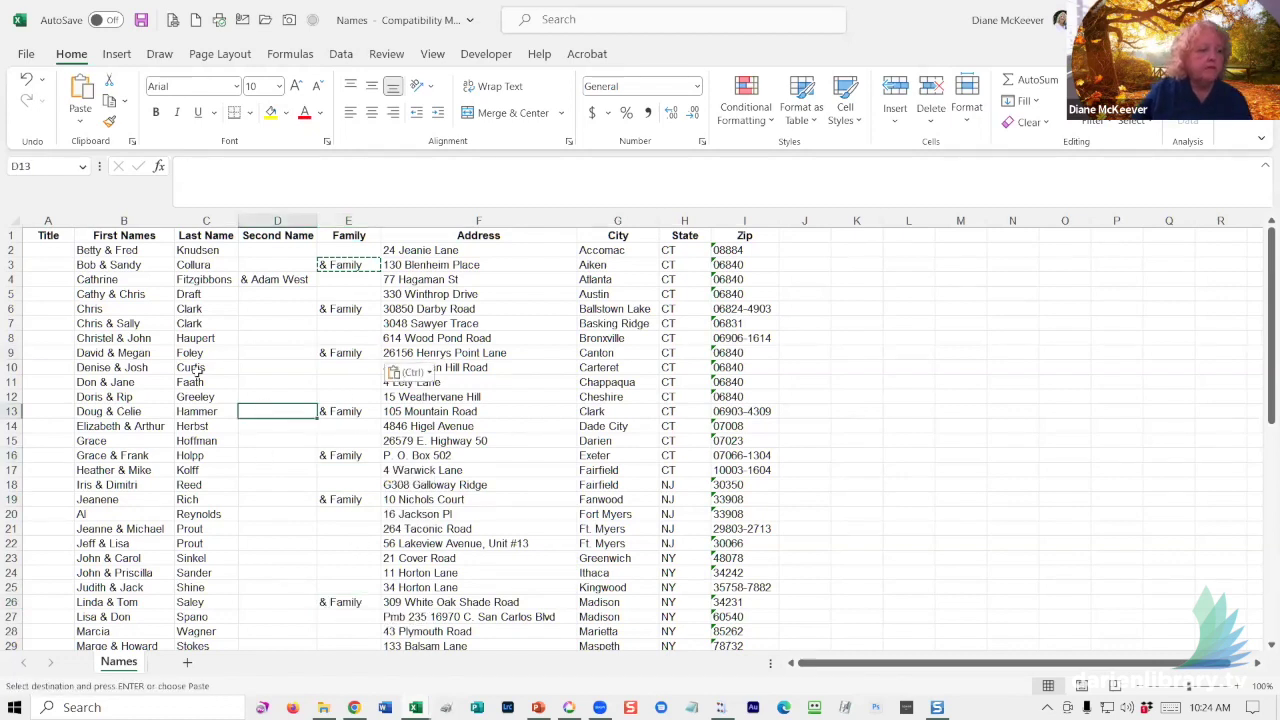
pyautogui.click(30, 254)
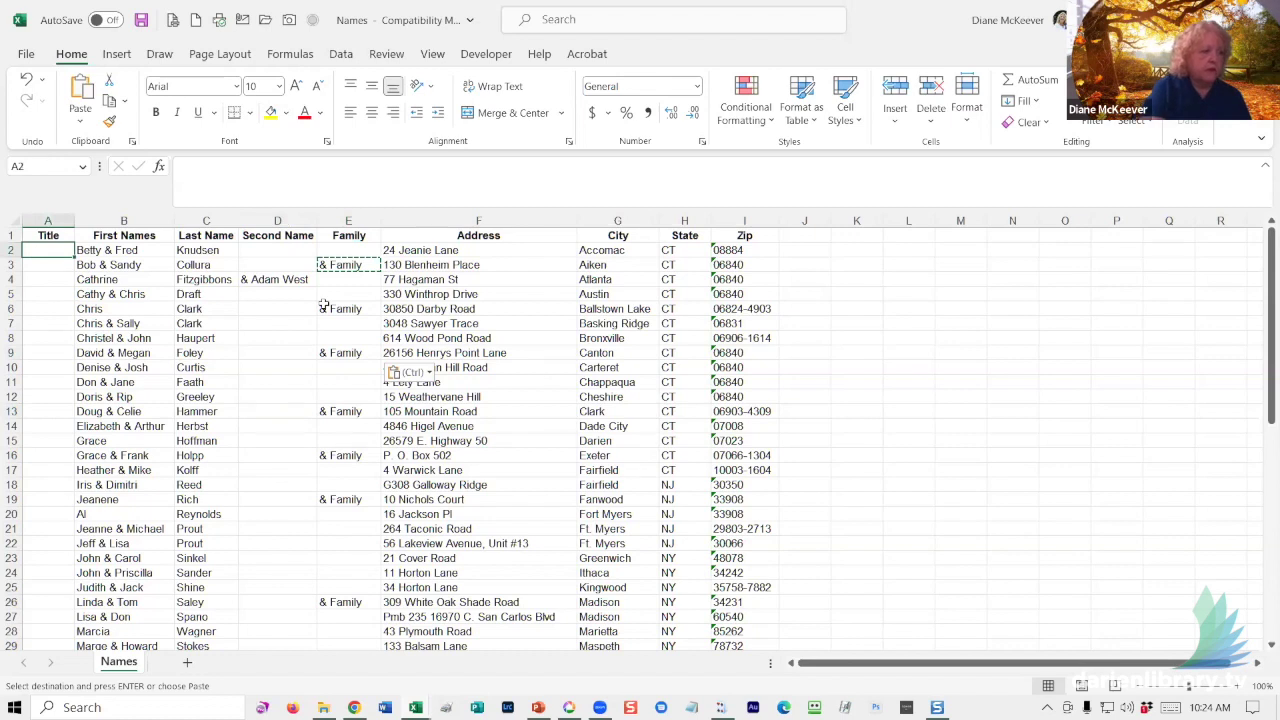
# - Enter the title 'Mr.' in A6 and 'Mr. & Mrs.' in A20
pyautogui.write('Mr')
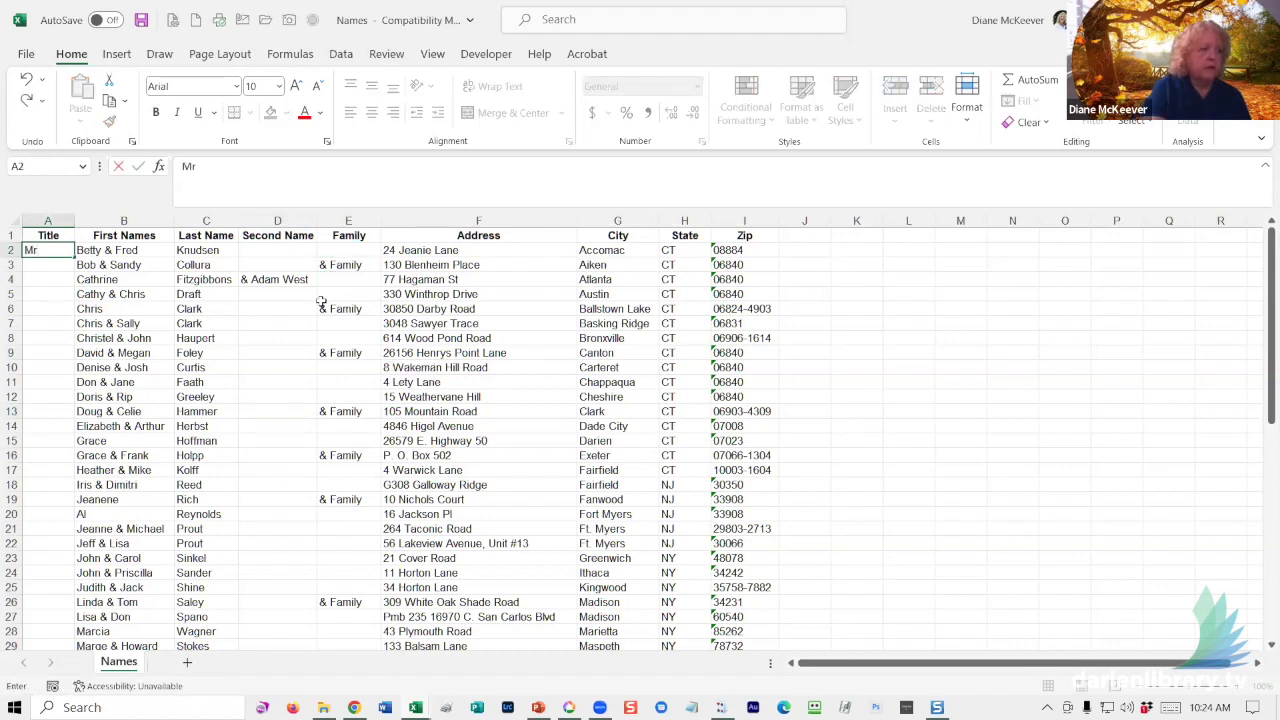
pyautogui.press('BackSpace')
pyautogui.press('BackSpace')
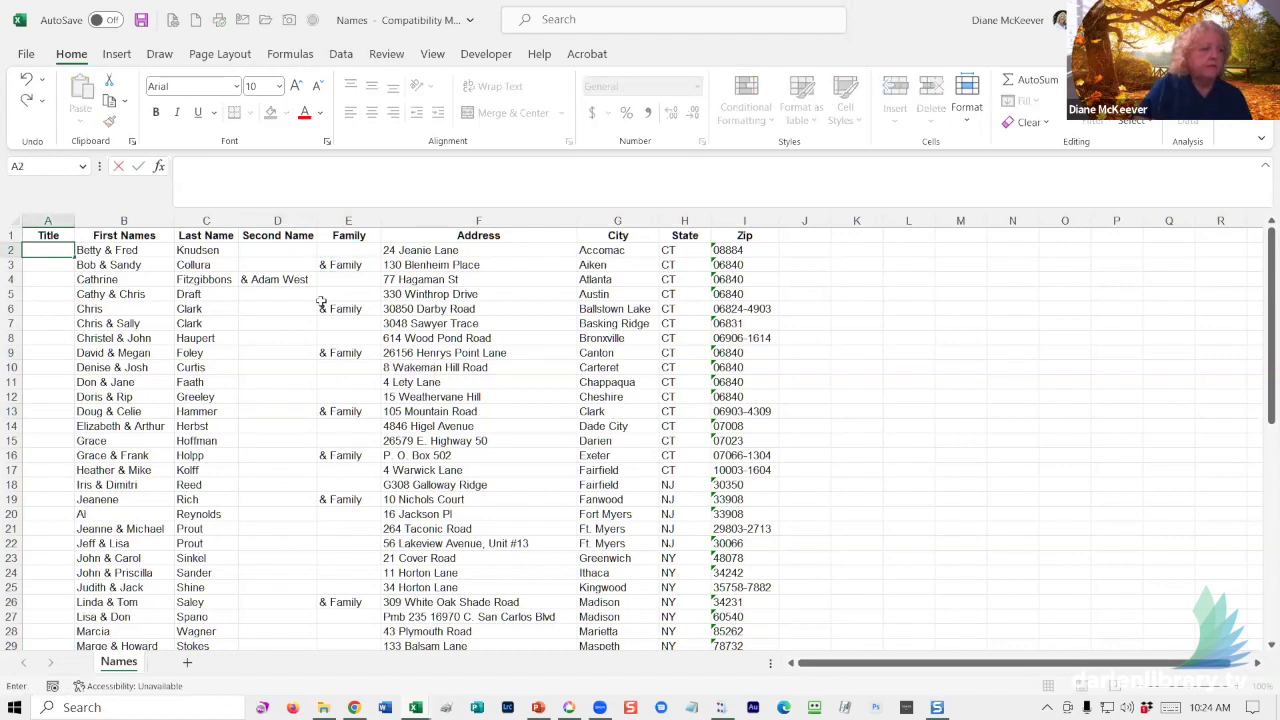
pyautogui.click(57, 309)
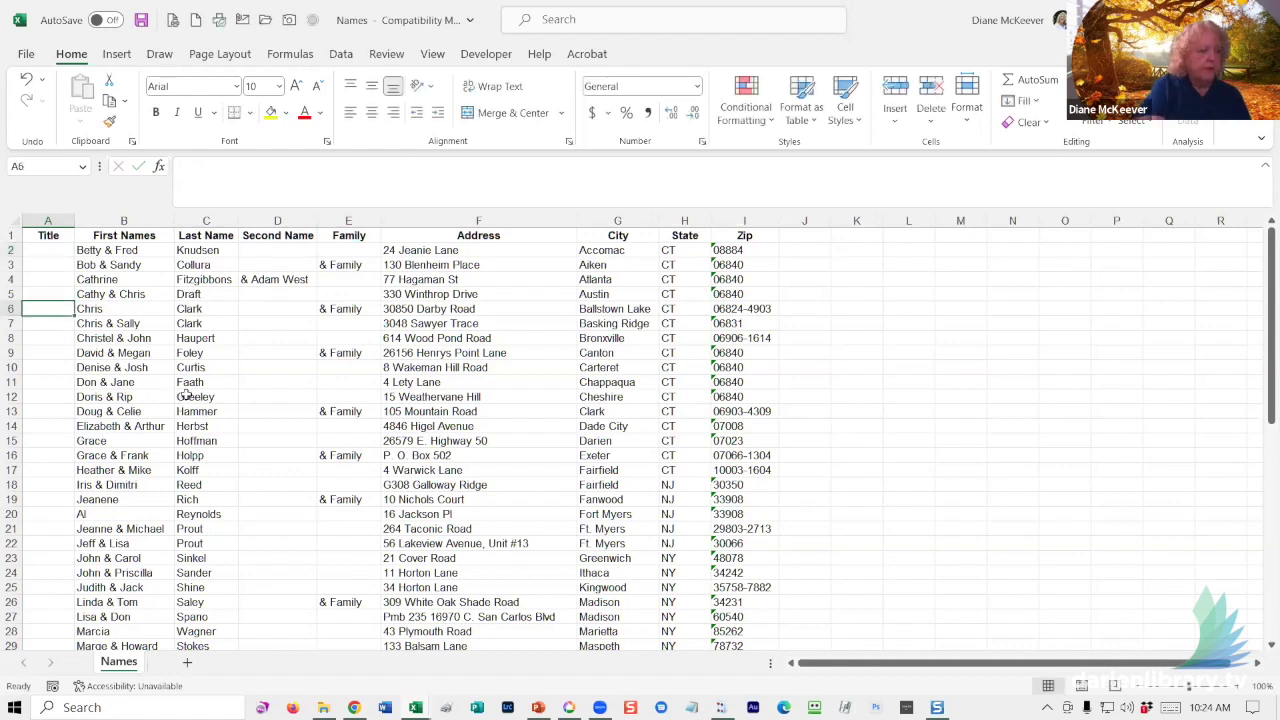
pyautogui.write('Mr.')
pyautogui.press('Return')
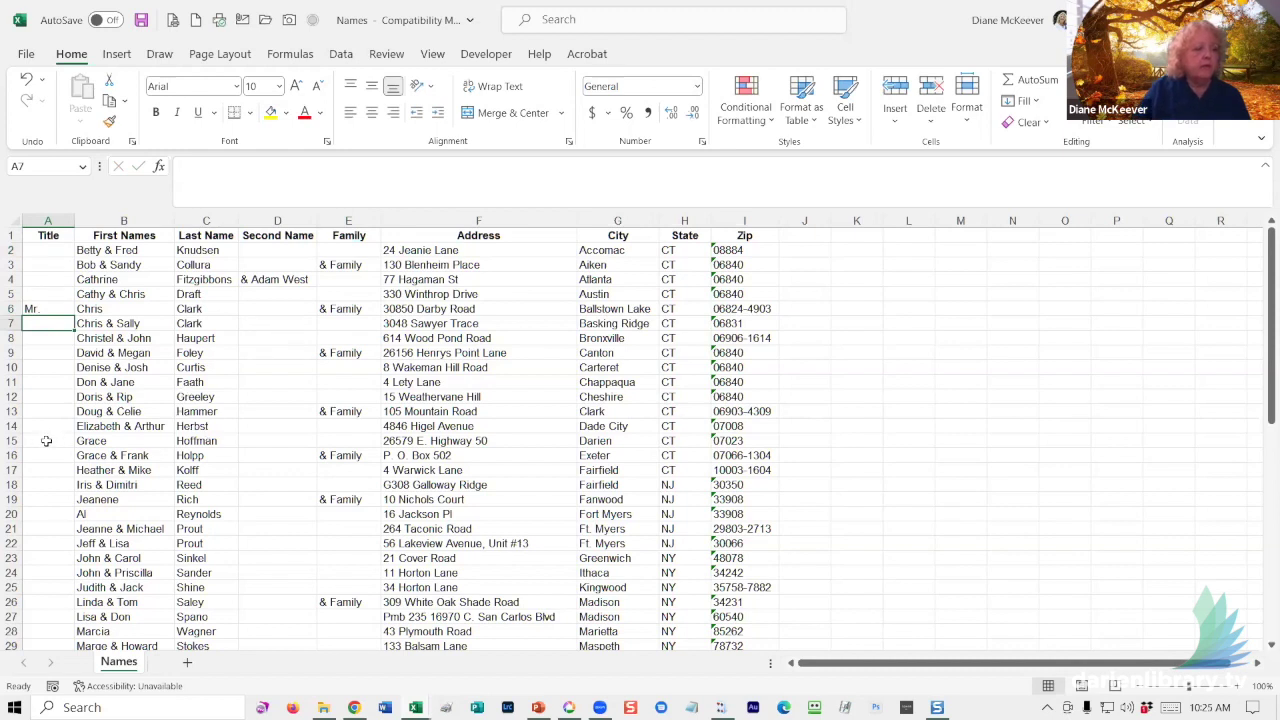
pyautogui.click(41, 512)
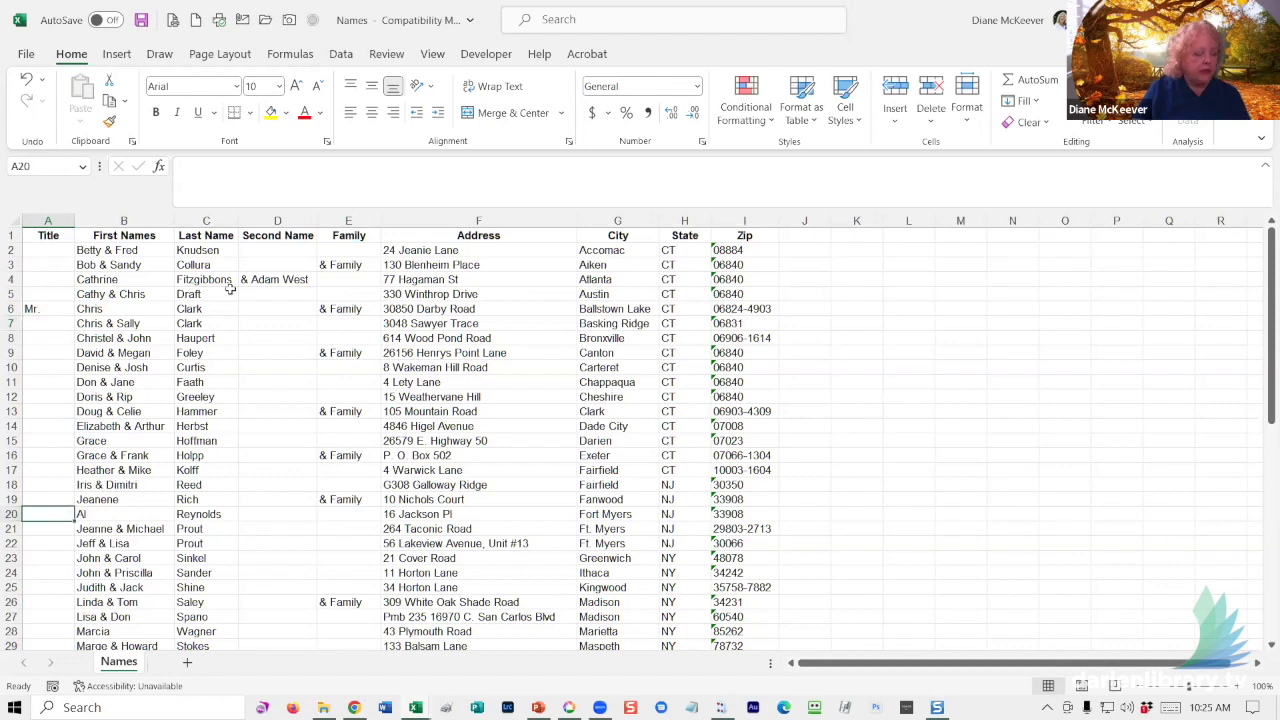
pyautogui.write('Mr. & Mrs.')
pyautogui.press('Return')
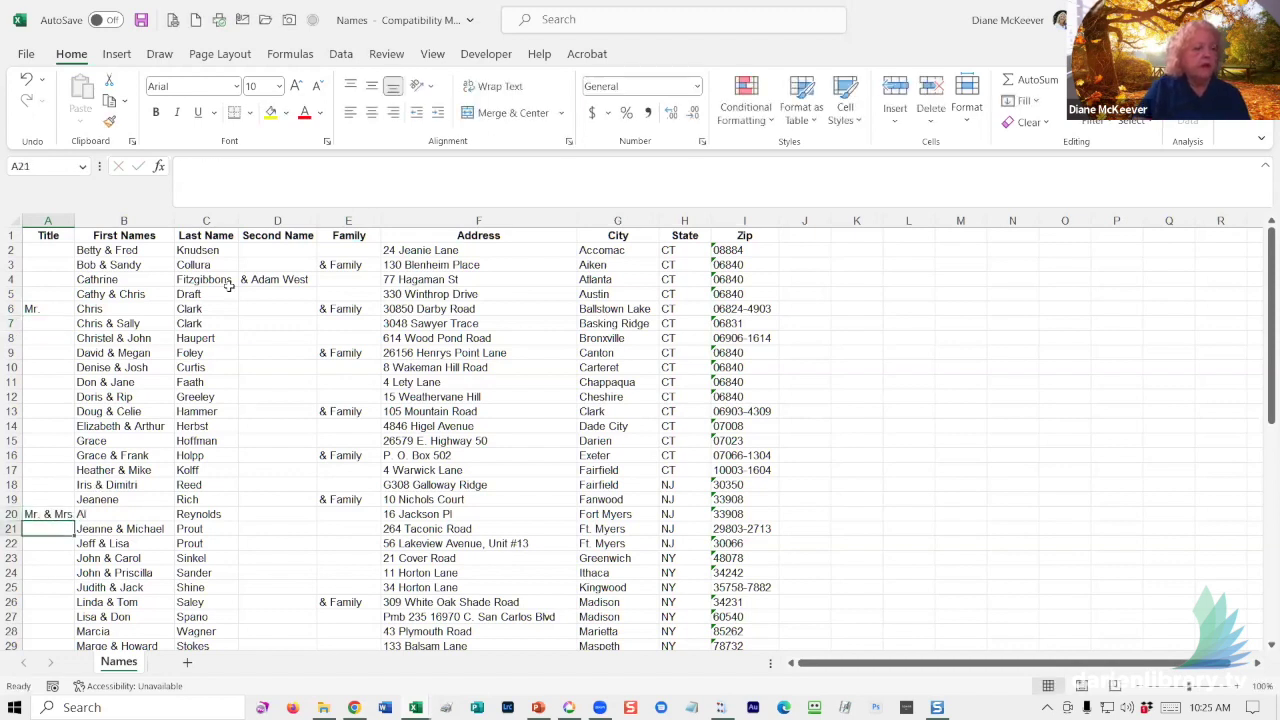
# - Autofit the Title column and save the workbook
pyautogui.doubleClick(73, 220)
pyautogui.click(820, 392)
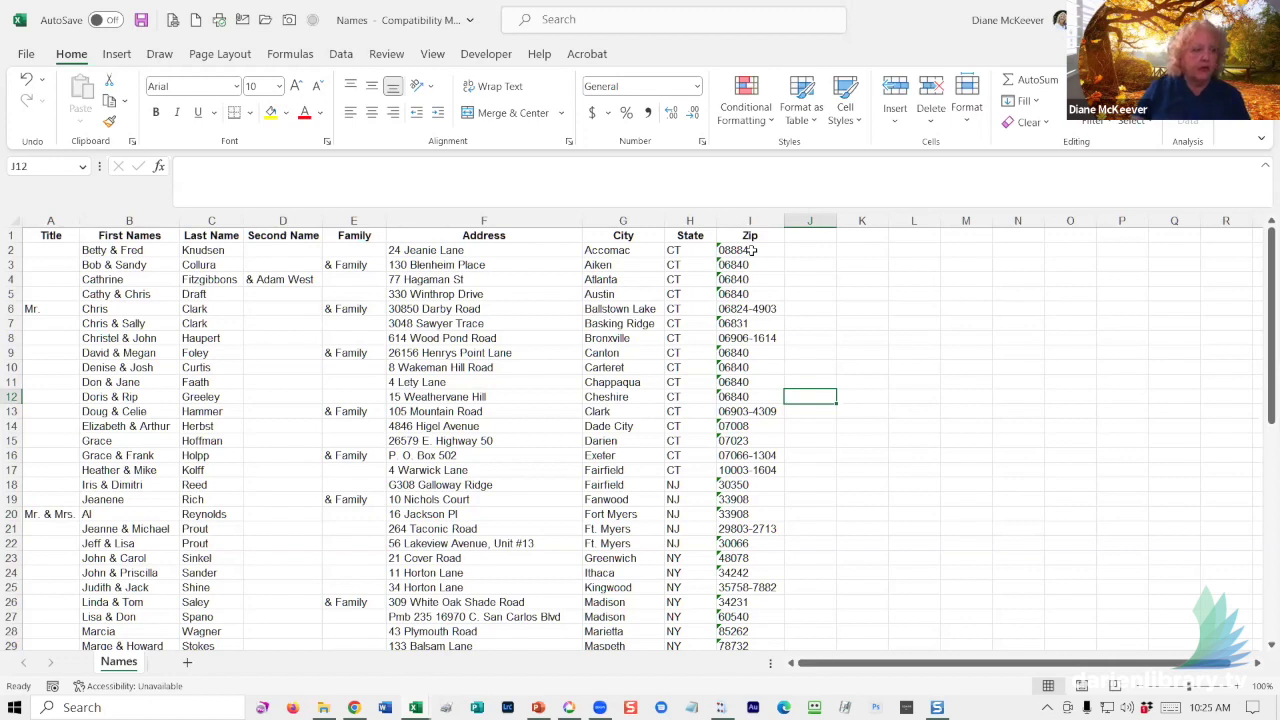
pyautogui.hotkey('ctrl', 's')
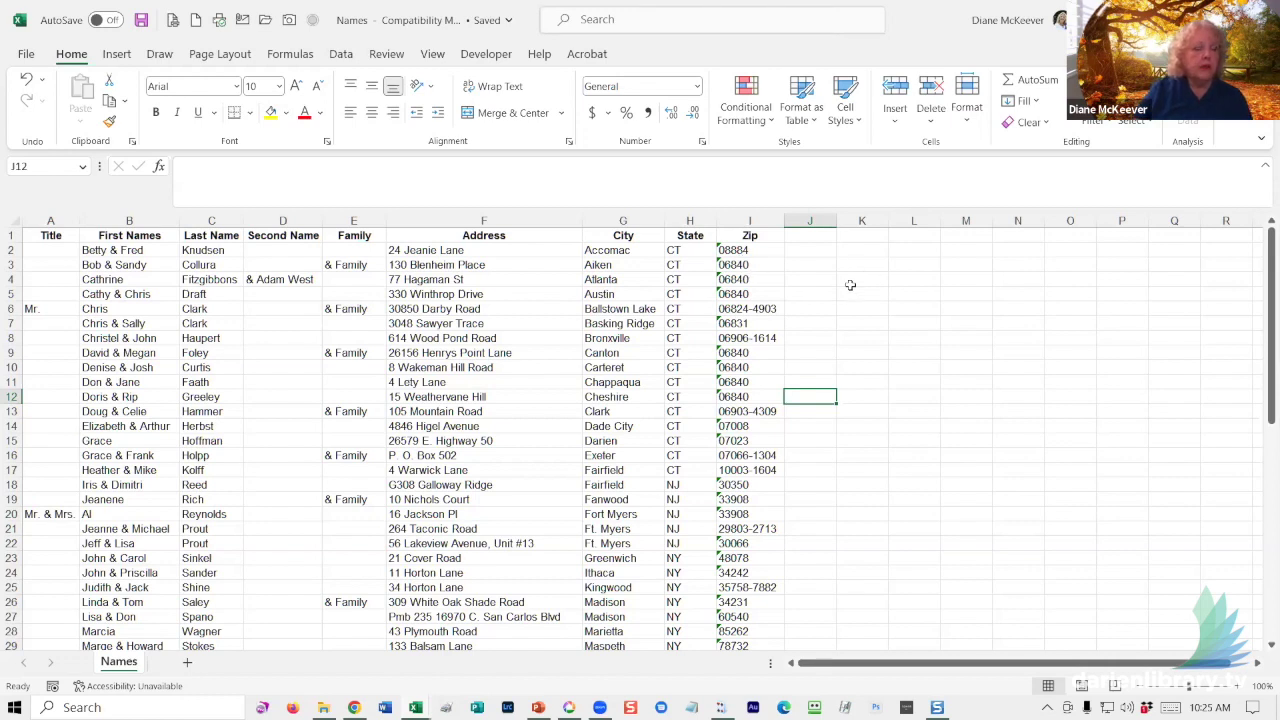
pyautogui.click(545, 350)
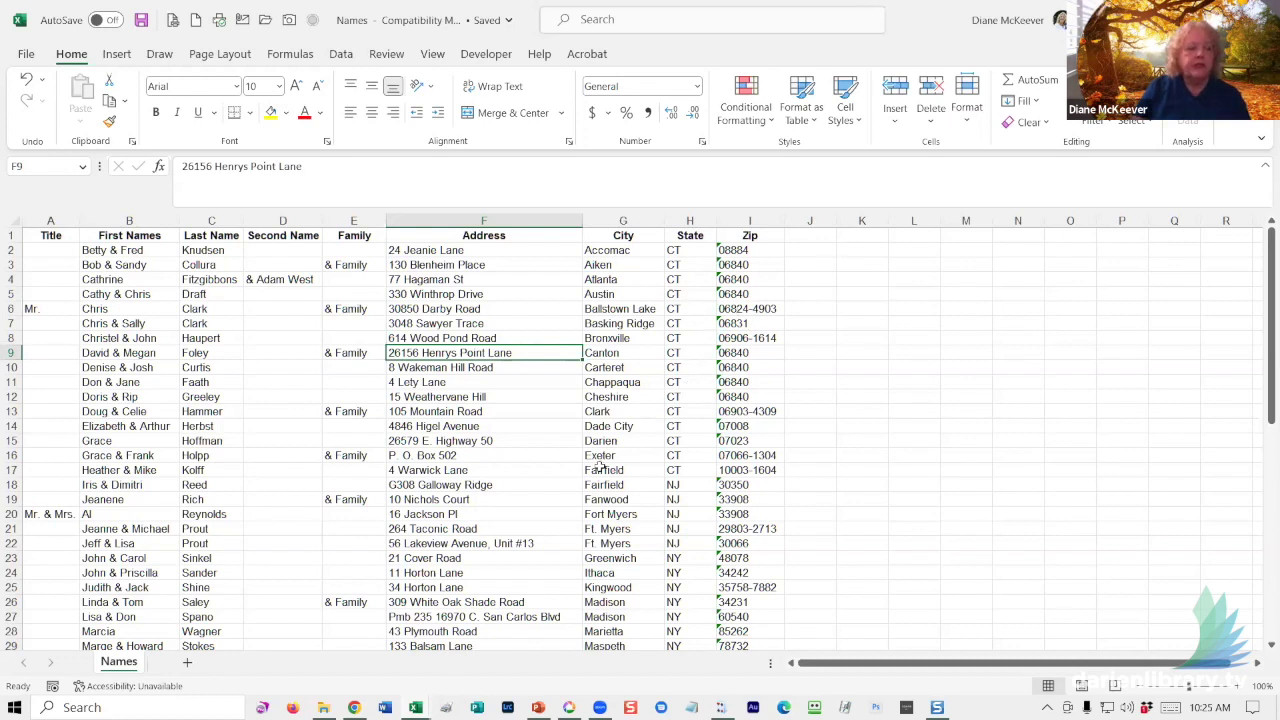
pyautogui.click(212, 460)
pyautogui.click(196, 250)
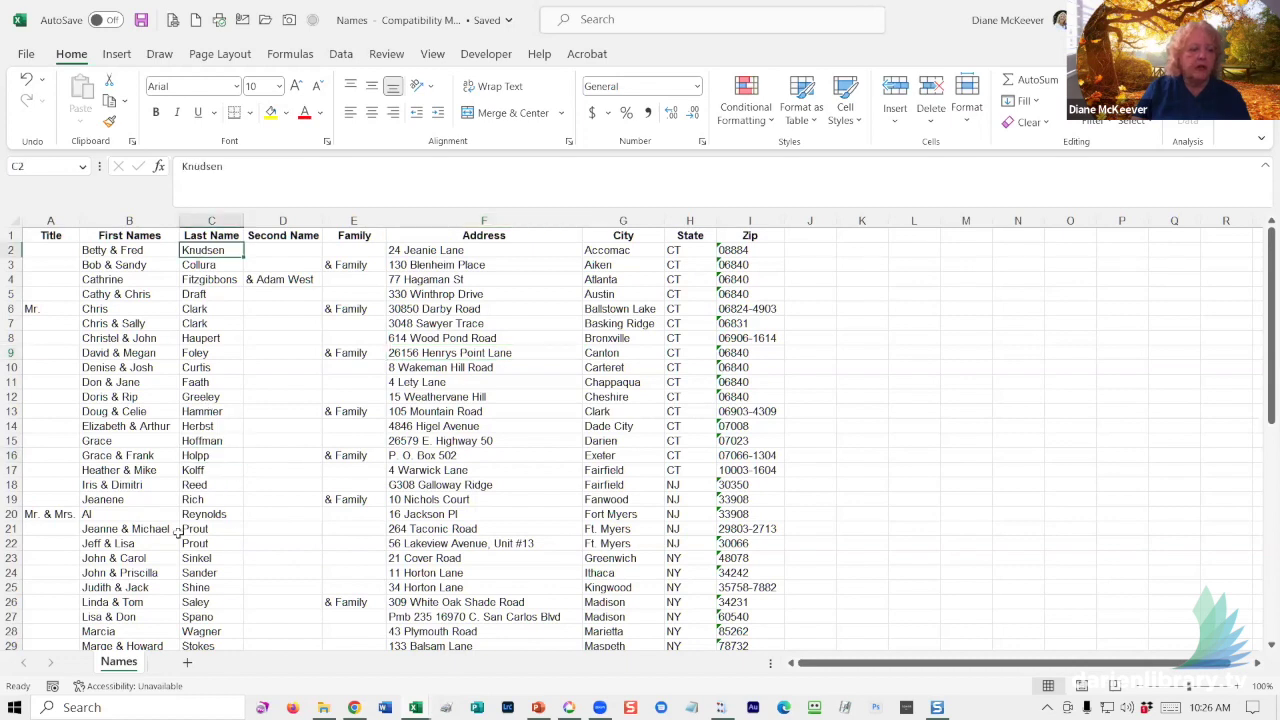
pyautogui.scroll(-5, 199, 493)
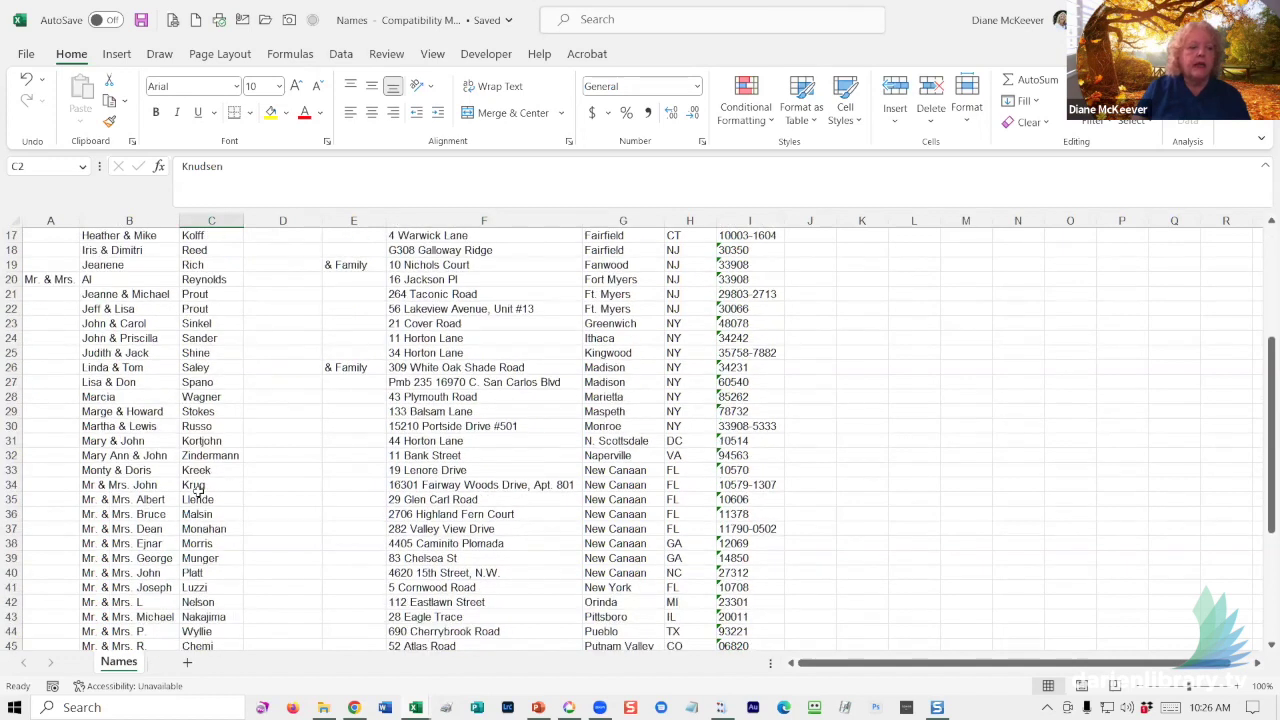
pyautogui.scroll(-2, 197, 489)
pyautogui.scroll(7, 198, 490)
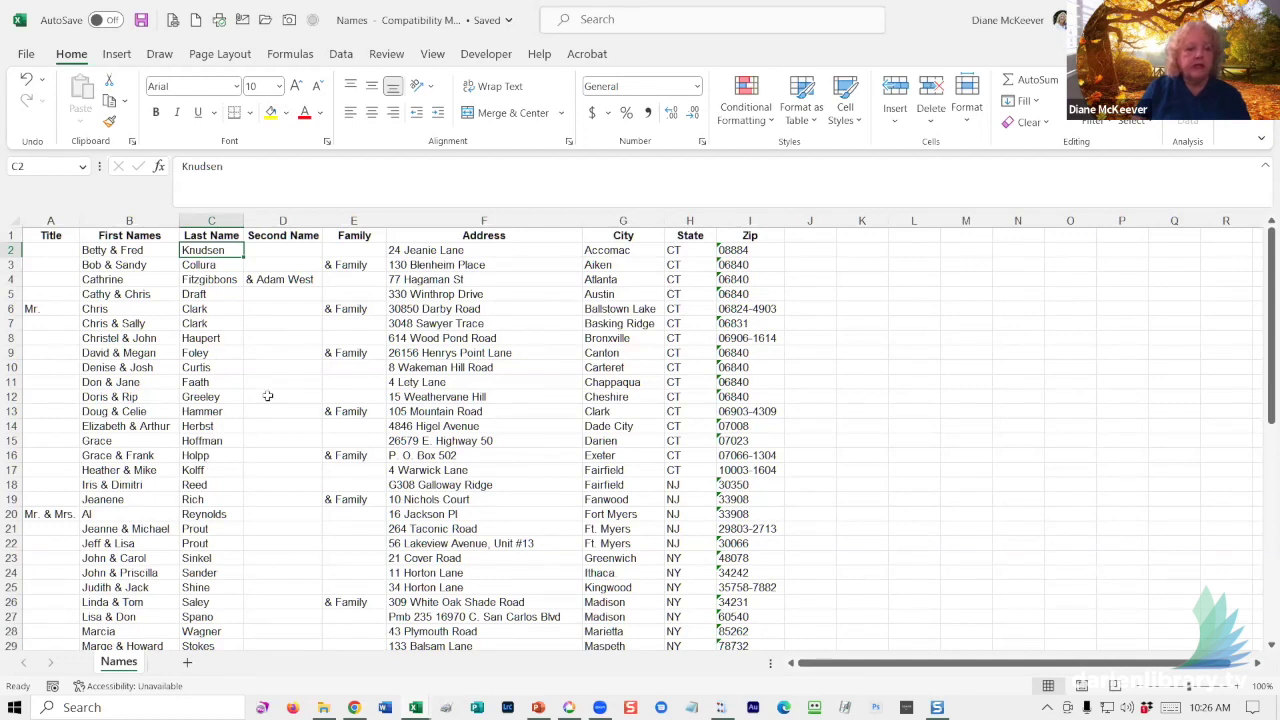
# - Turn on header filtering and sort the list A to Z by Last Name
pyautogui.click(340, 55)
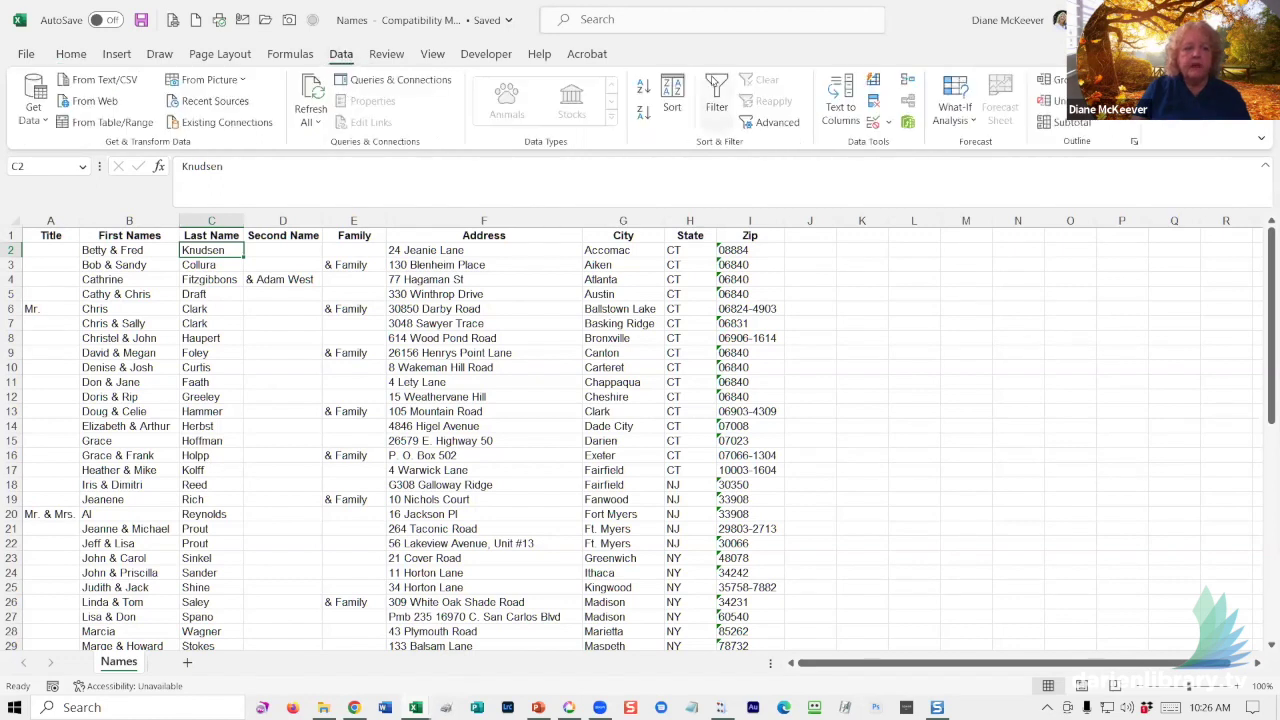
pyautogui.click(716, 100)
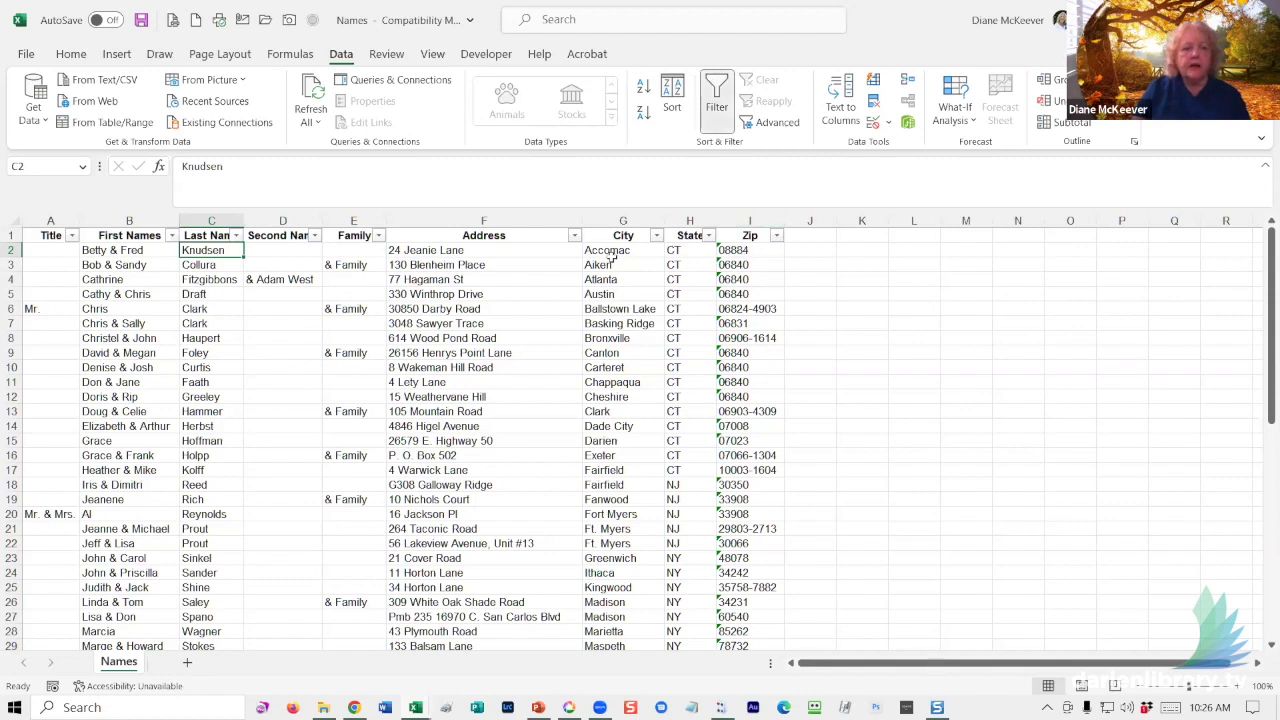
pyautogui.click(236, 235)
pyautogui.click(146, 256)
pyautogui.click(521, 457)
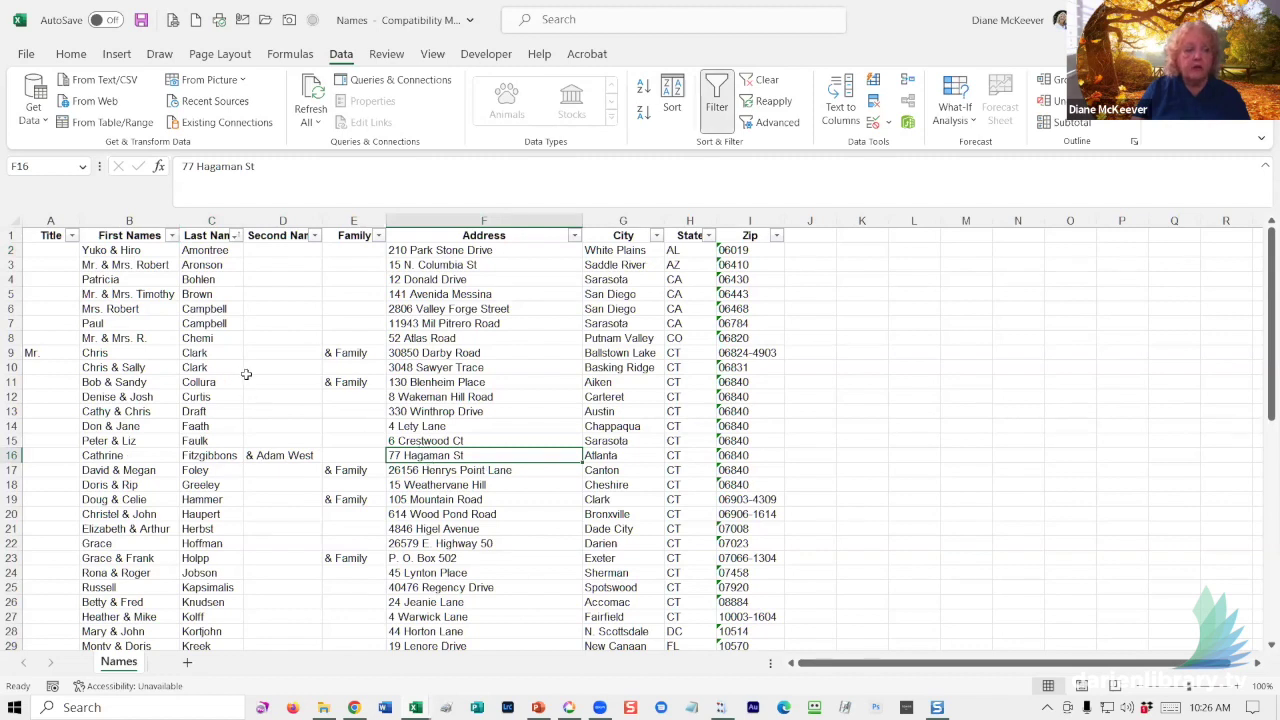
# - Sort the list A to Z by State, then A to Z by City
pyautogui.click(707, 235)
pyautogui.click(596, 256)
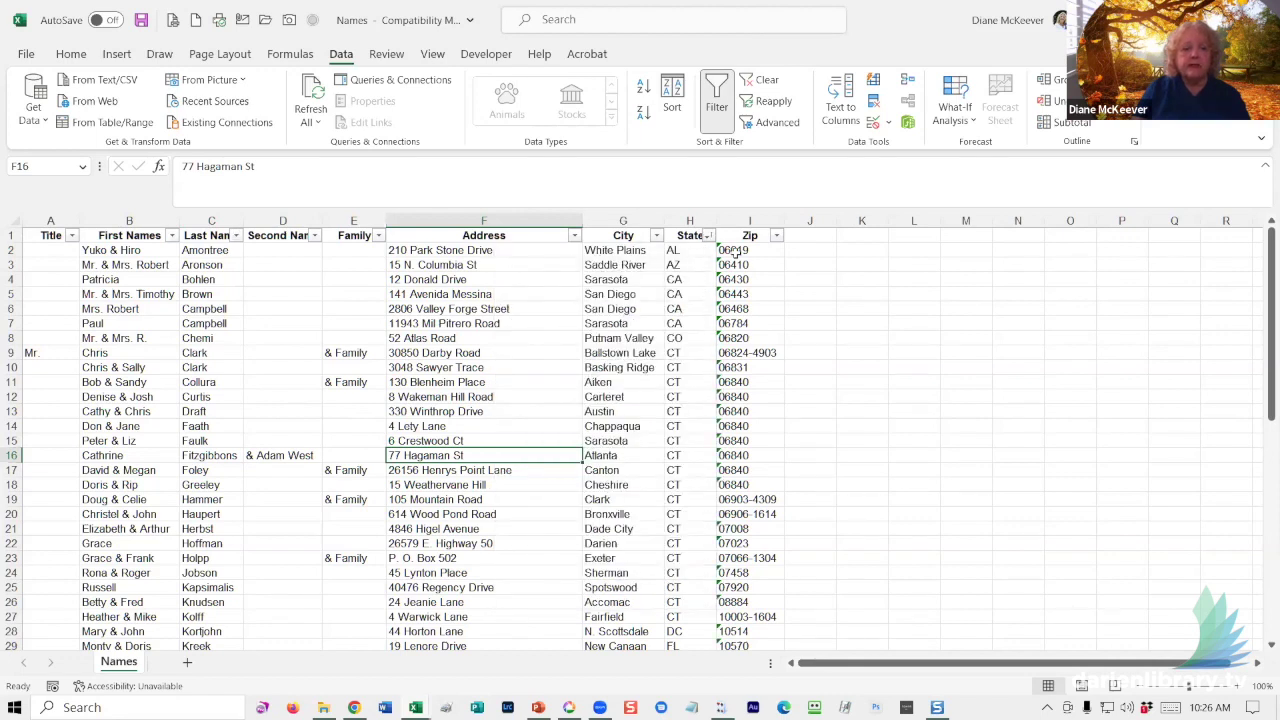
pyautogui.click(656, 236)
pyautogui.click(567, 254)
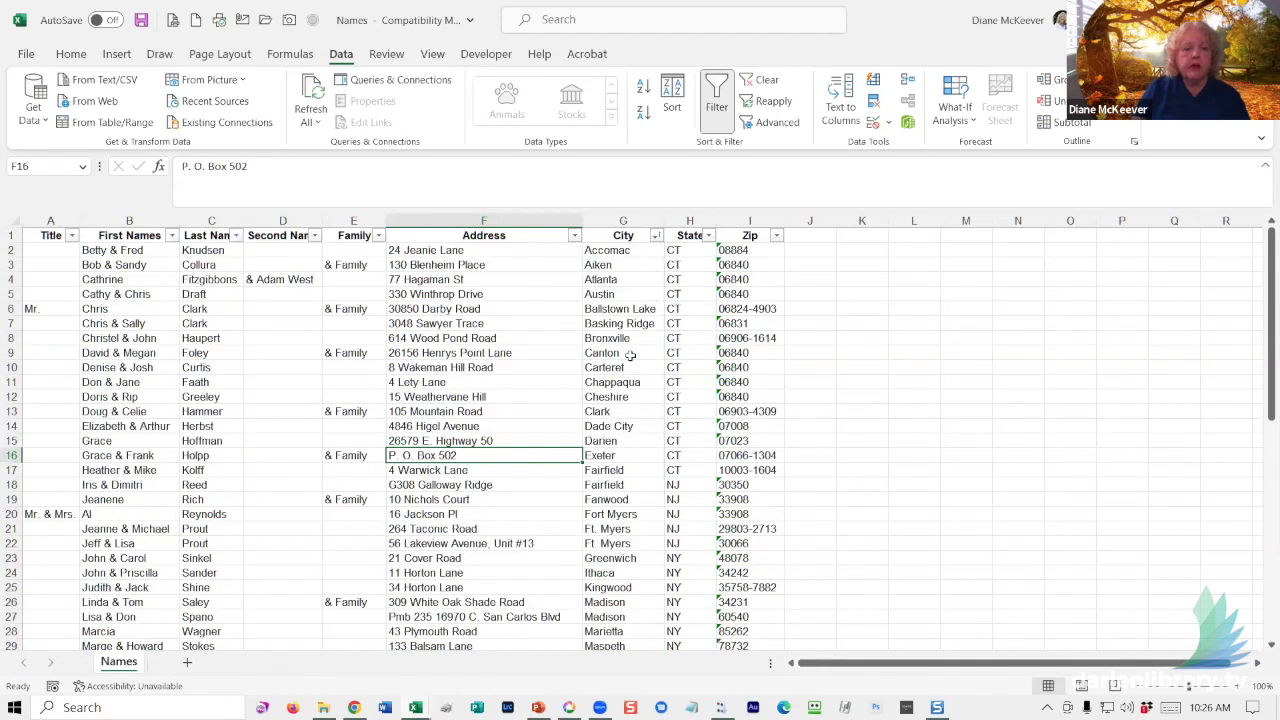
pyautogui.click(605, 366)
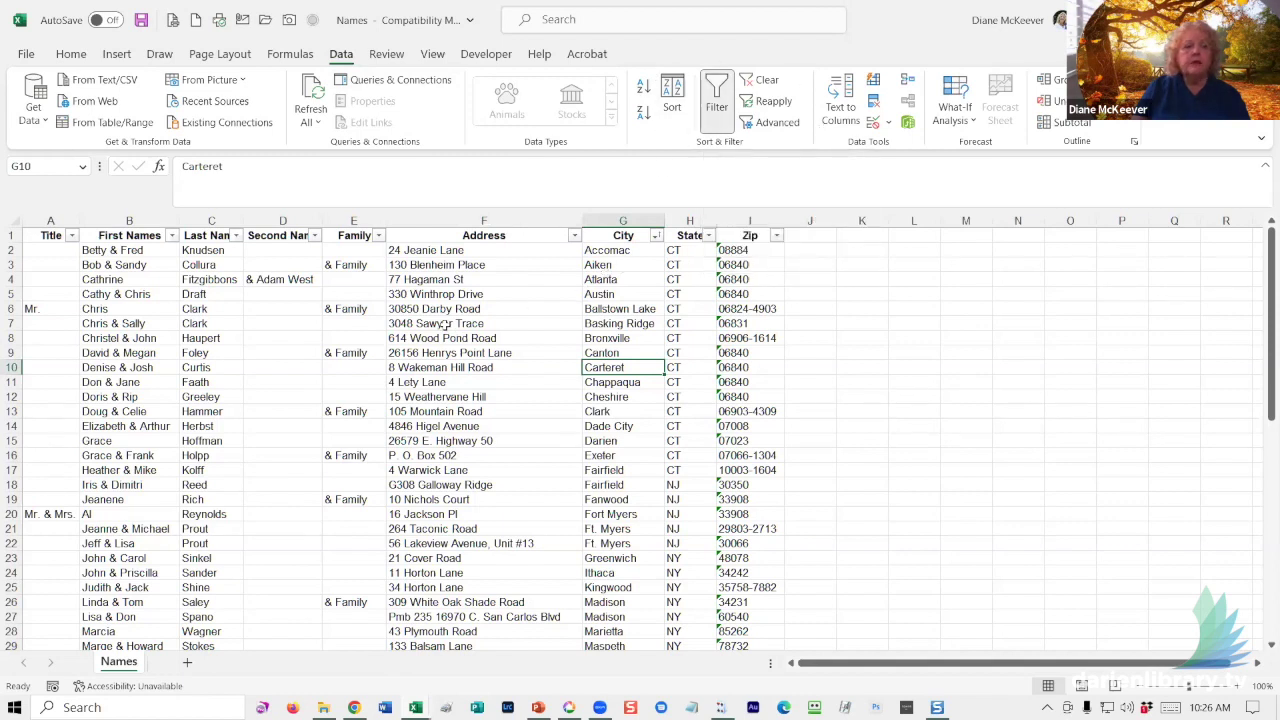
pyautogui.scroll(-1, 438, 352)
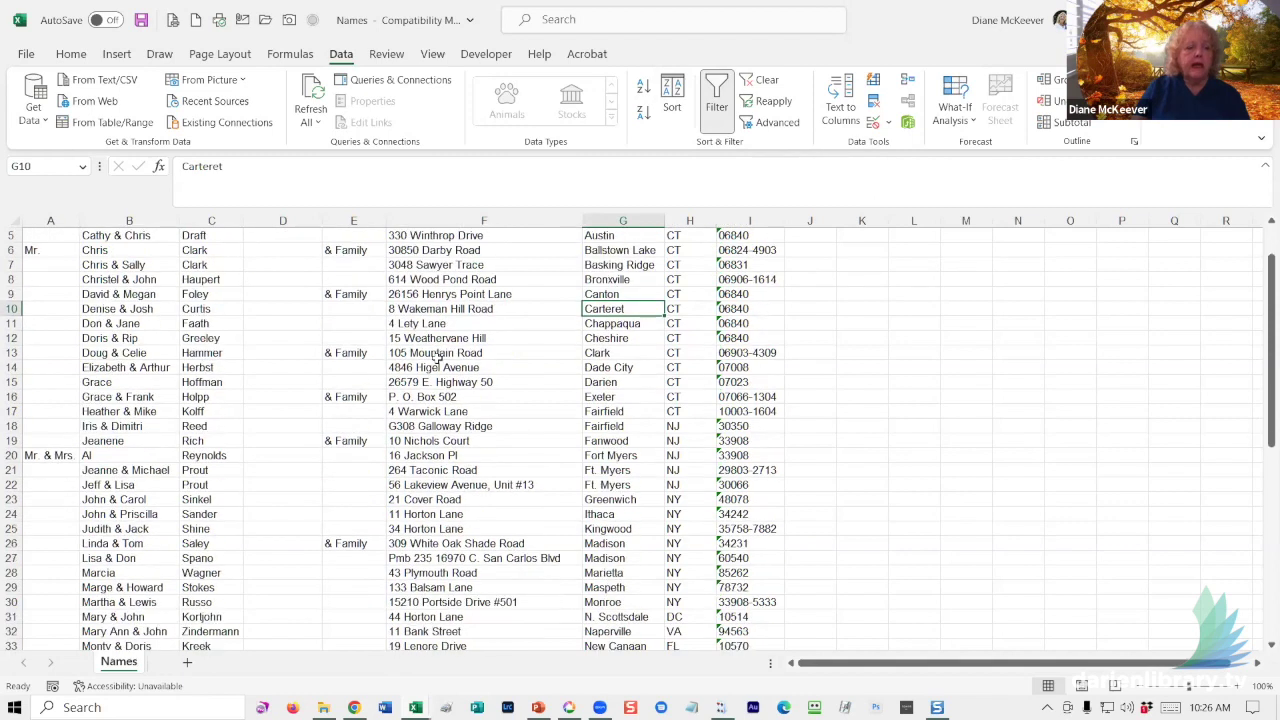
pyautogui.scroll(-1, 438, 357)
pyautogui.scroll(2, 439, 360)
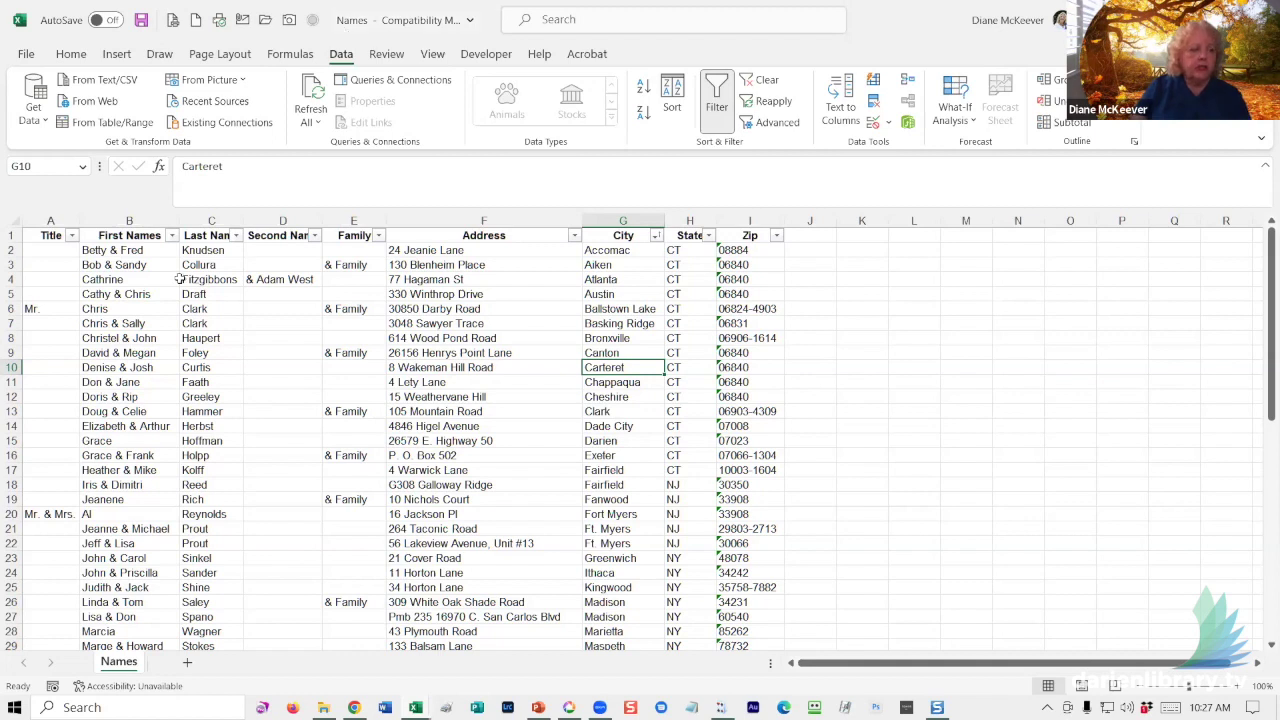
pyautogui.click(132, 253)
pyautogui.click(203, 248)
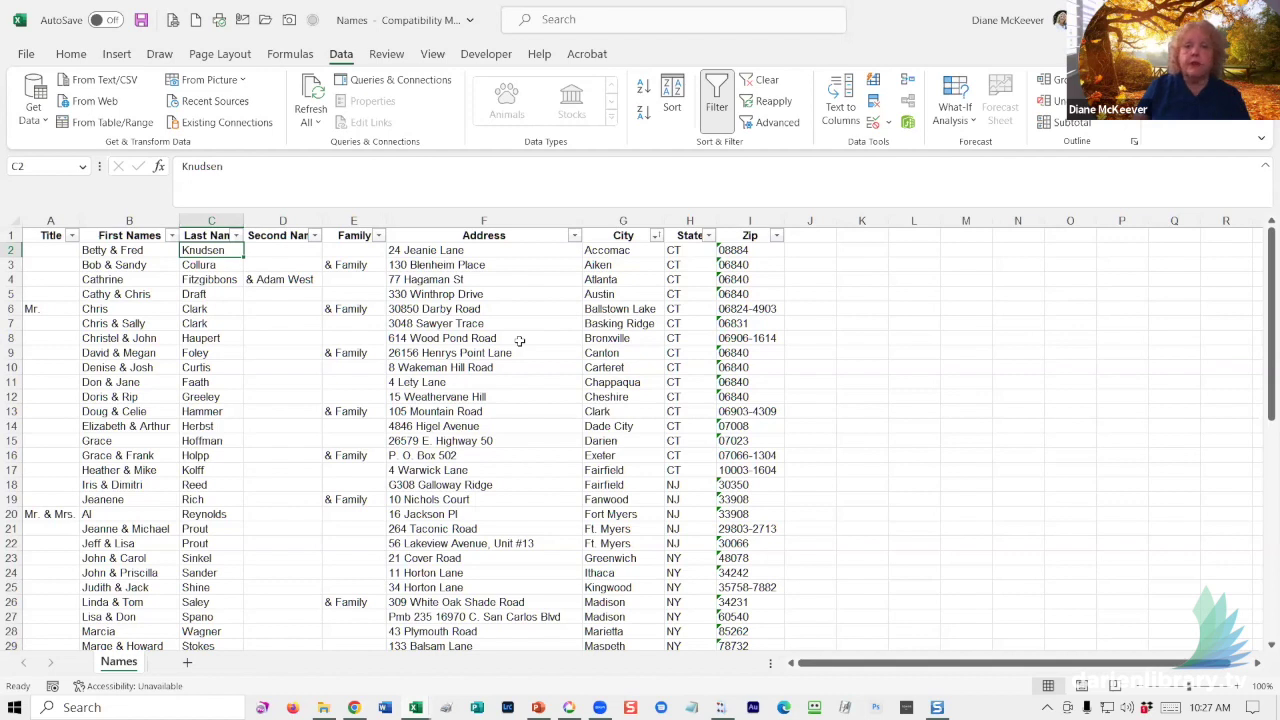
# - Insert a blank row at row 32, then delete it again
pyautogui.scroll(-4, 519, 341)
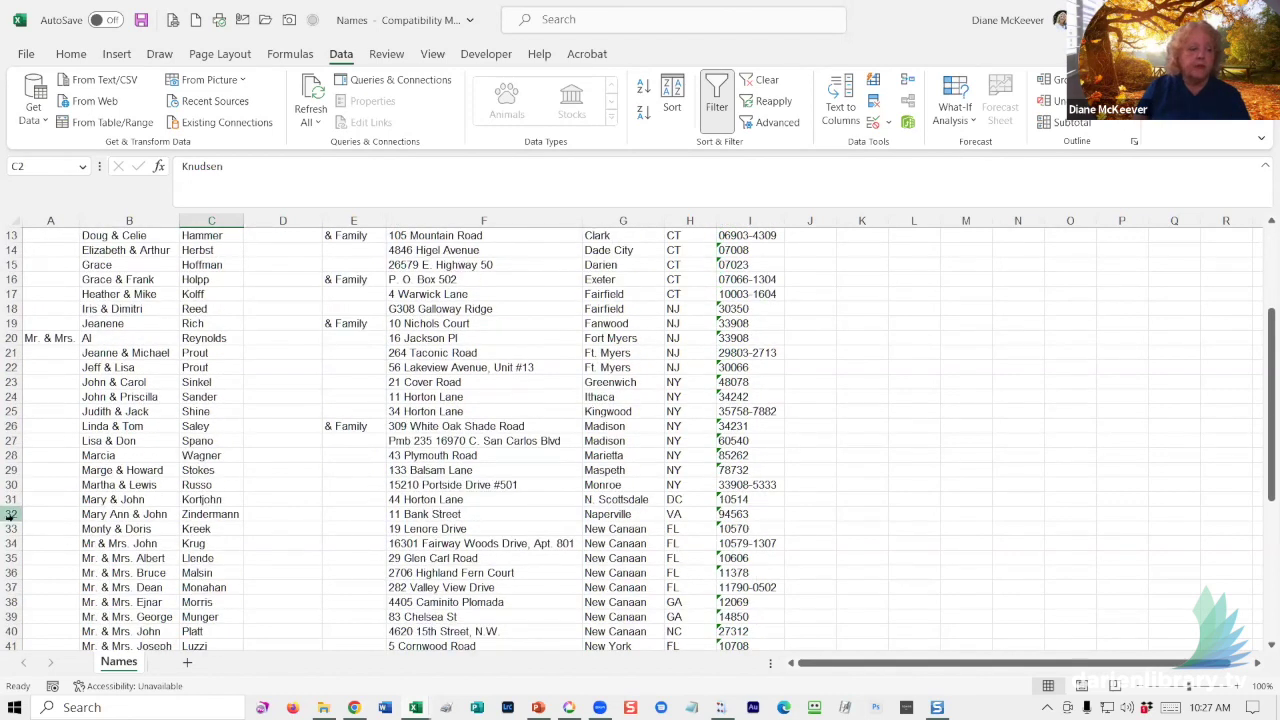
pyautogui.rightClick(10, 514)
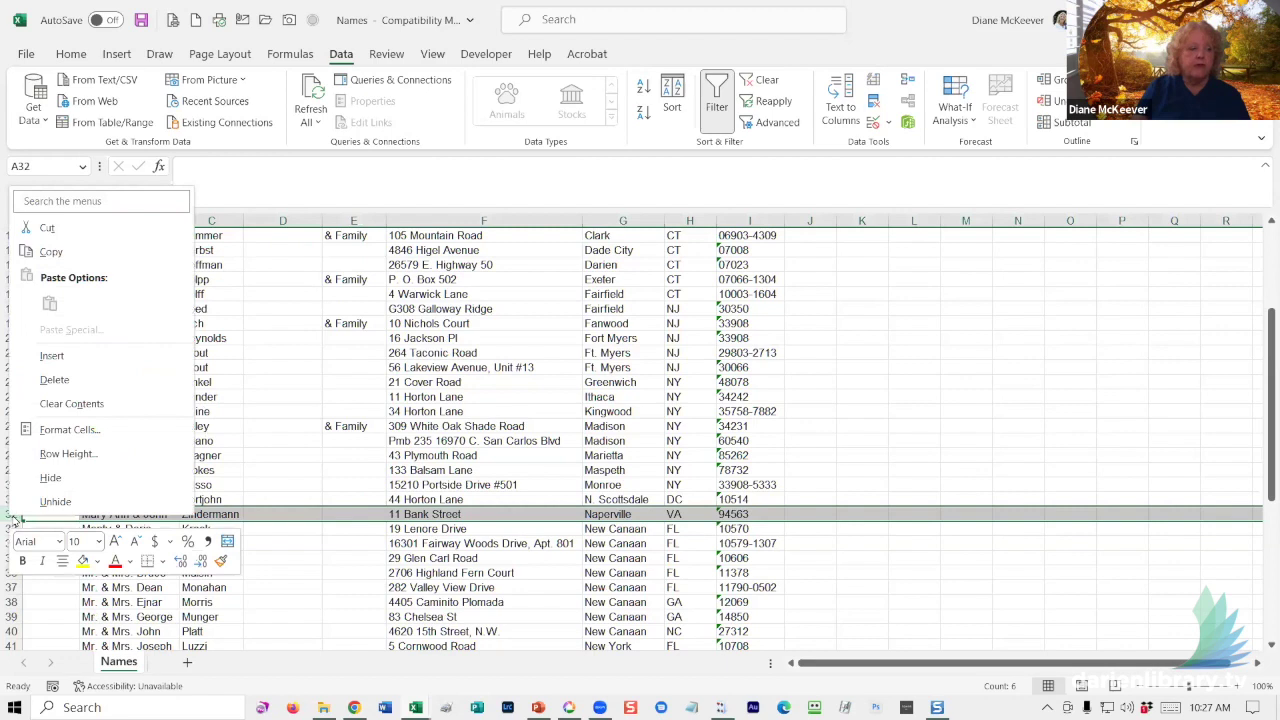
pyautogui.click(71, 357)
pyautogui.click(270, 529)
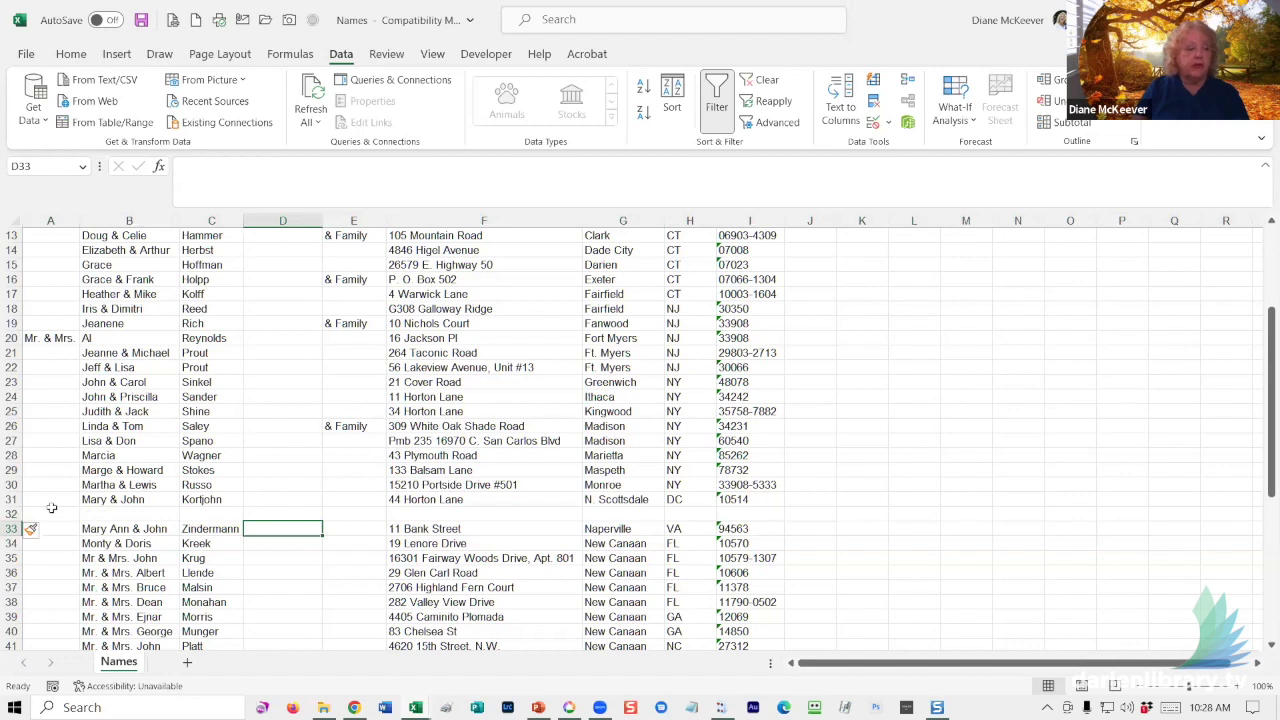
pyautogui.rightClick(14, 514)
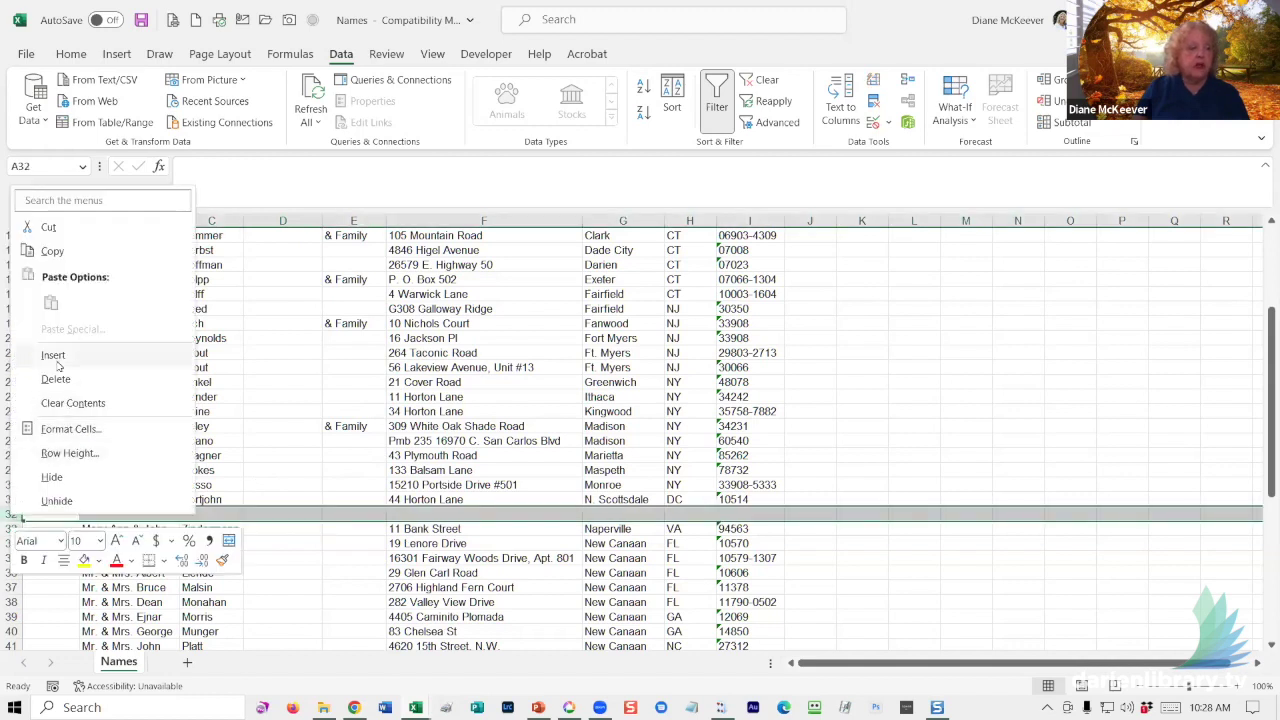
pyautogui.click(94, 378)
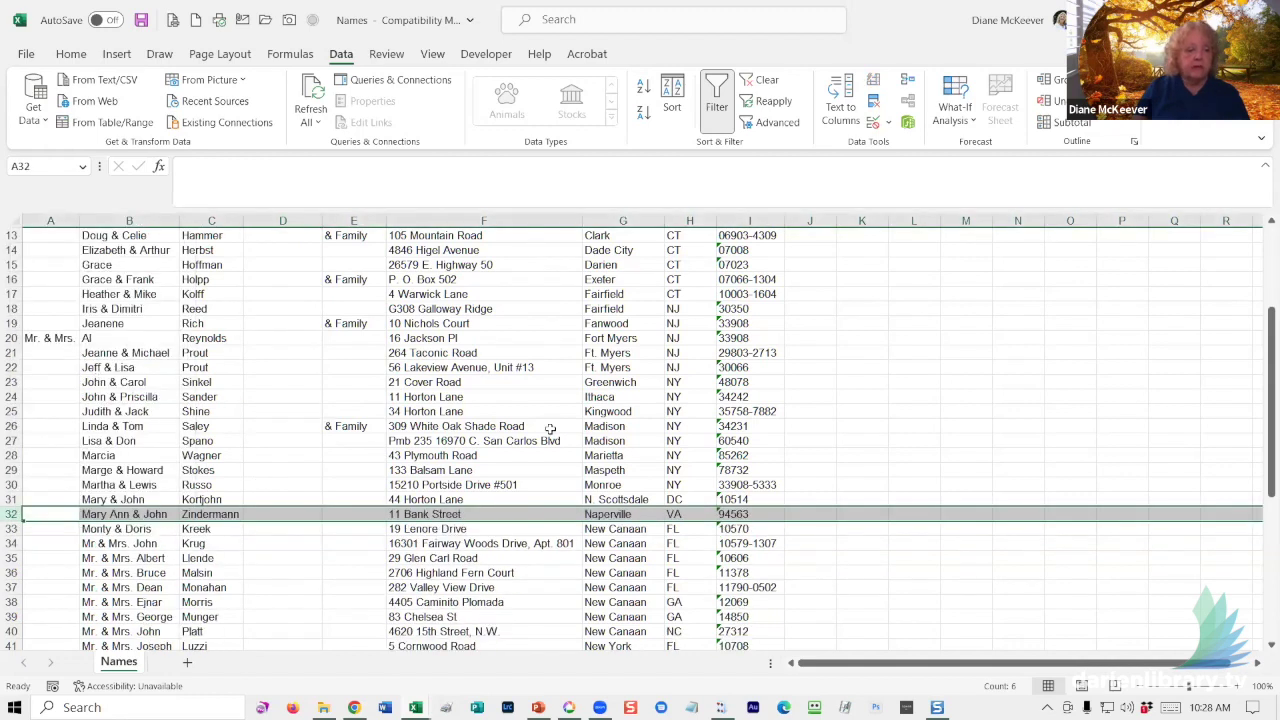
pyautogui.click(808, 396)
pyautogui.click(452, 411)
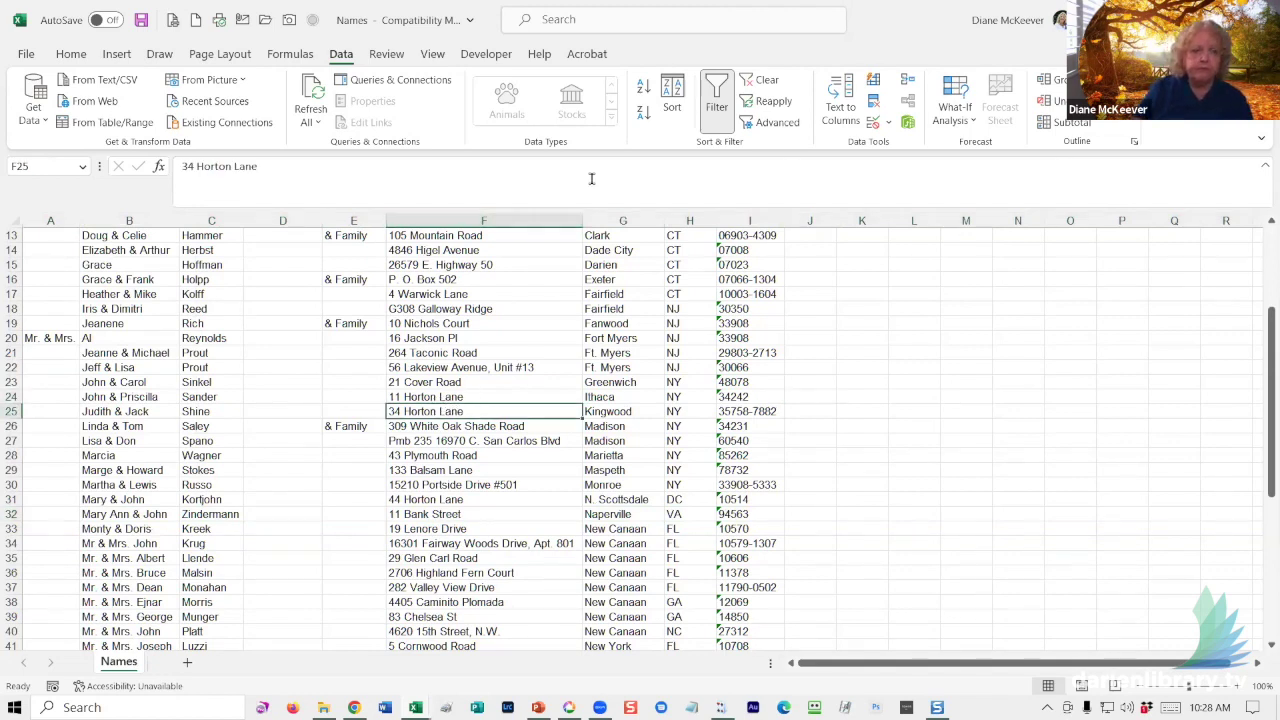
# - Sort the list A to Z by Last Name again
pyautogui.scroll(4, 539, 398)
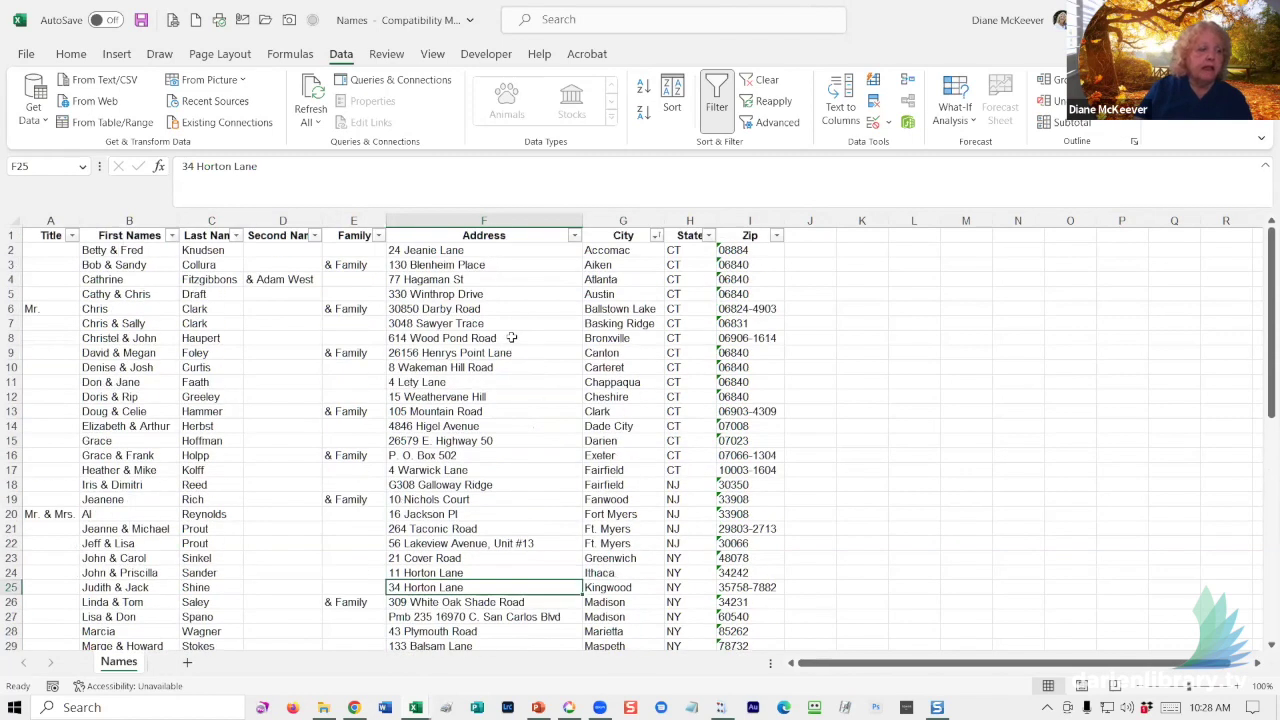
pyautogui.click(236, 235)
pyautogui.click(167, 254)
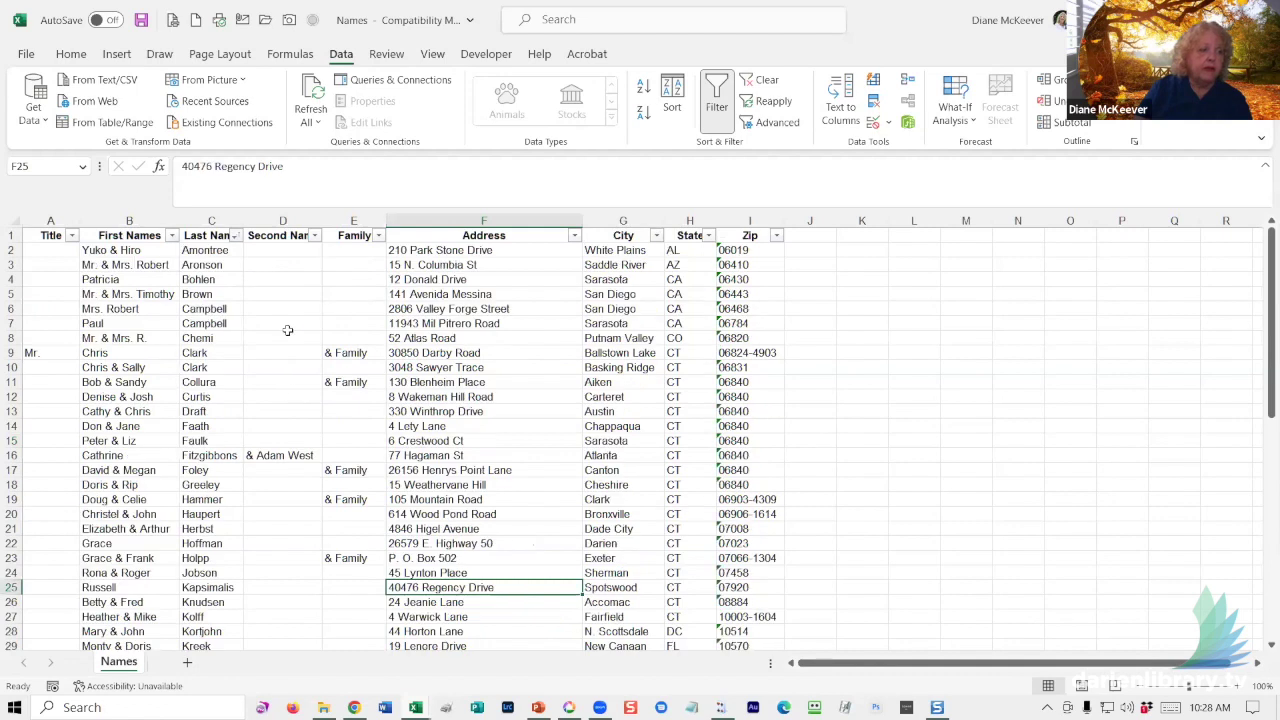
pyautogui.click(283, 323)
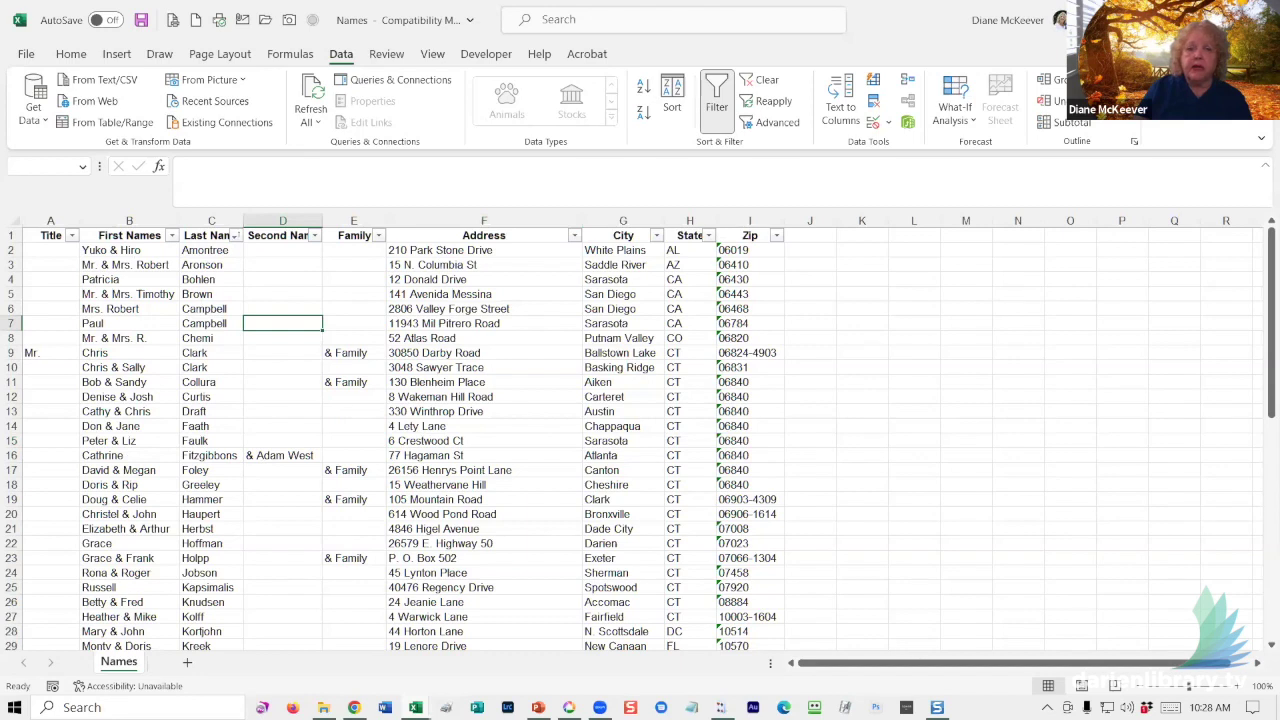
# - Close the Names workbook, saving its changes
pyautogui.hotkey('ctrl', 'w')
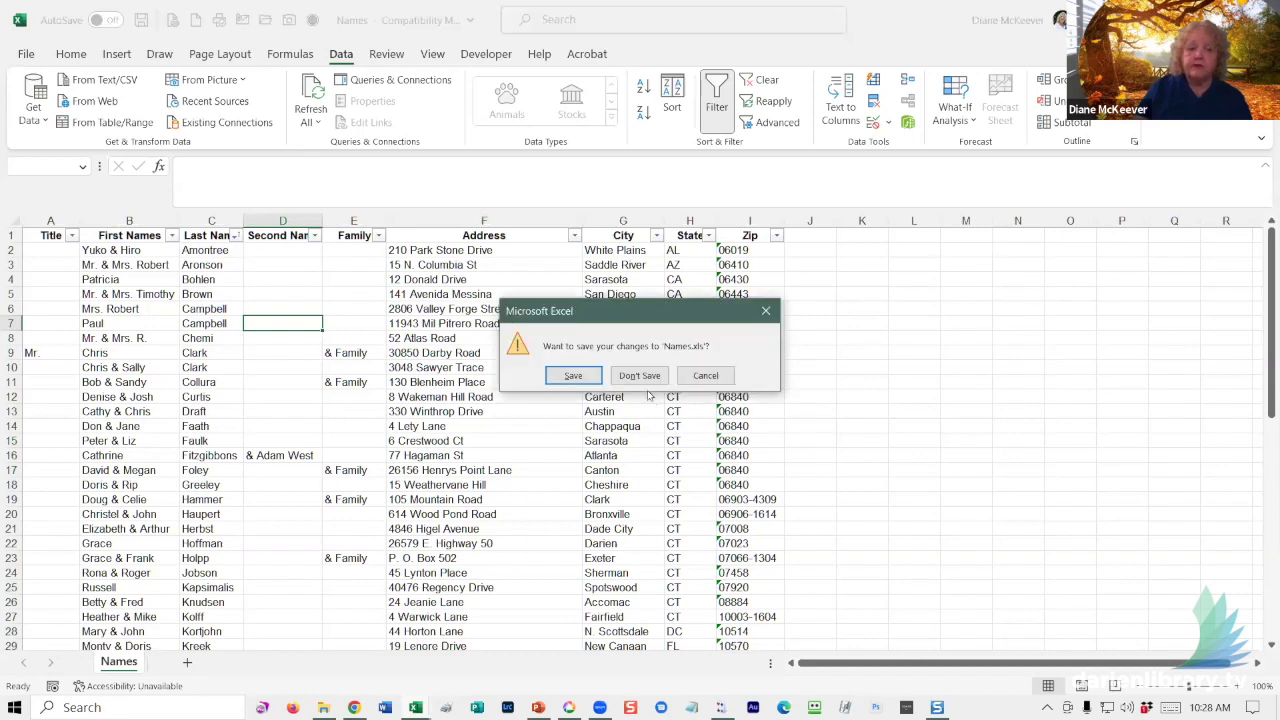
pyautogui.click(564, 375)
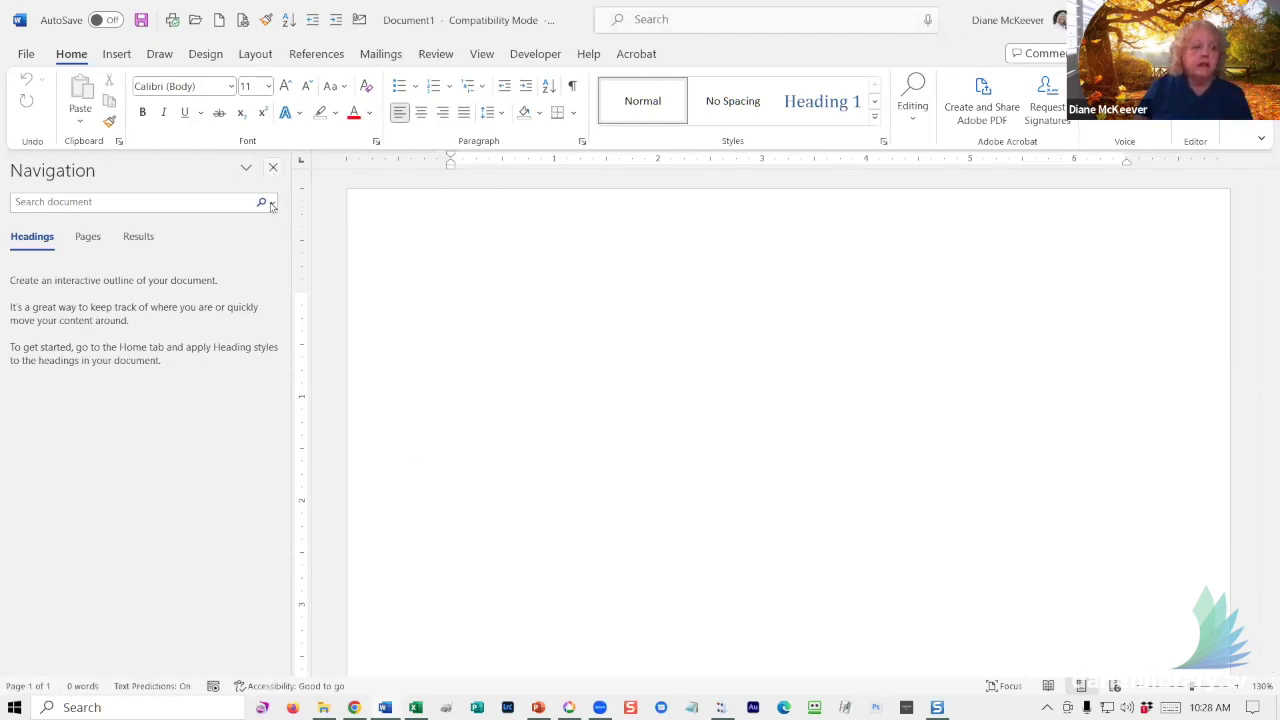
# - Hide the Navigation pane and launch the Step-by-Step Mail Merge Wizard from Mailings
pyautogui.click(273, 167)
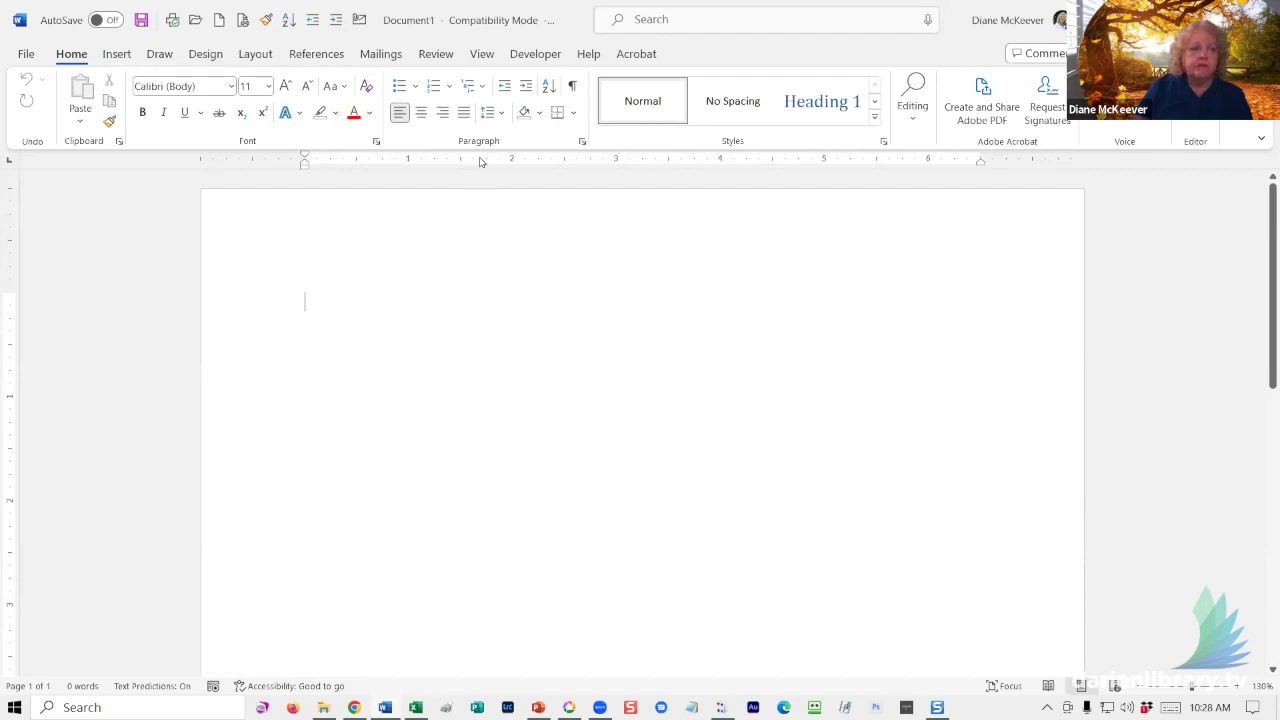
pyautogui.click(380, 56)
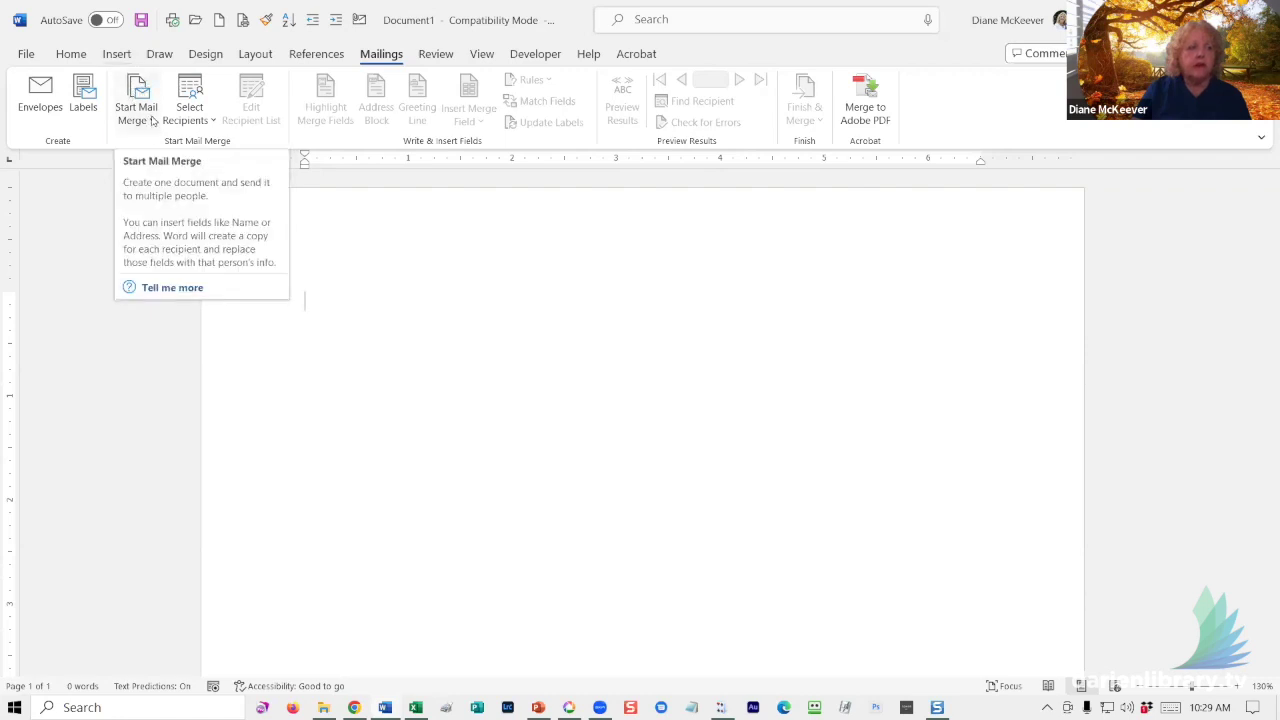
pyautogui.click(152, 122)
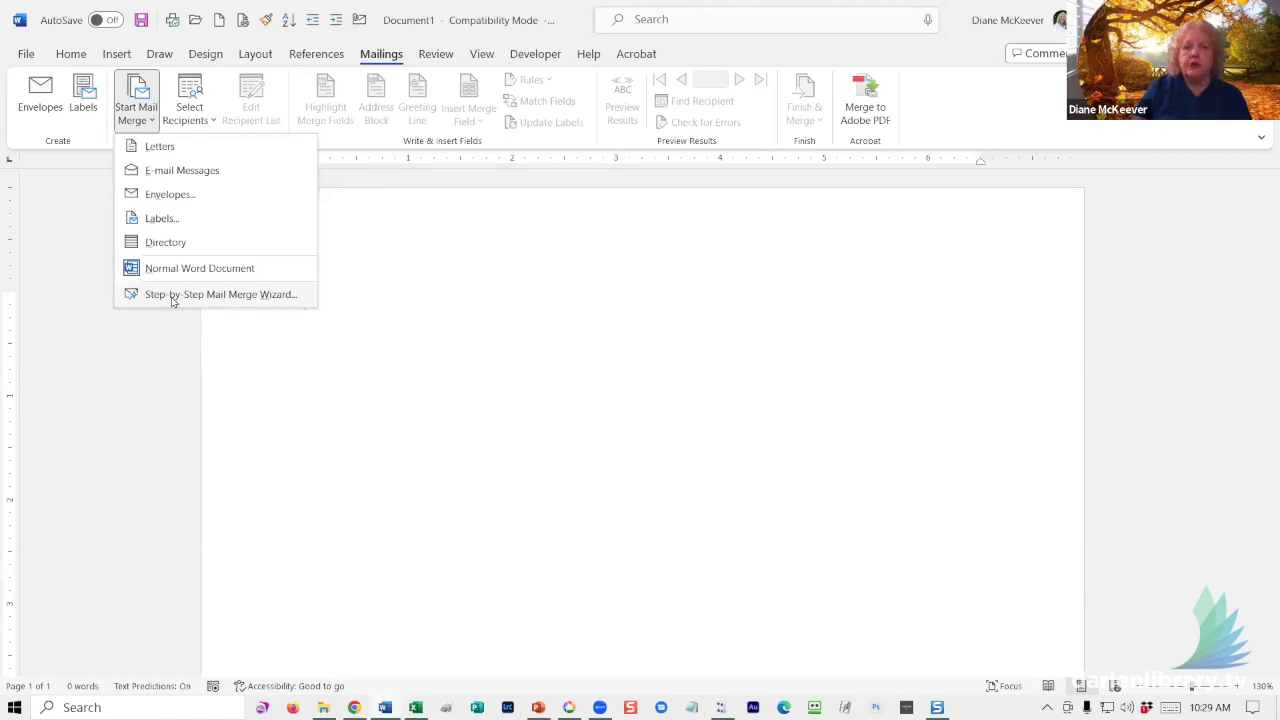
pyautogui.click(172, 295)
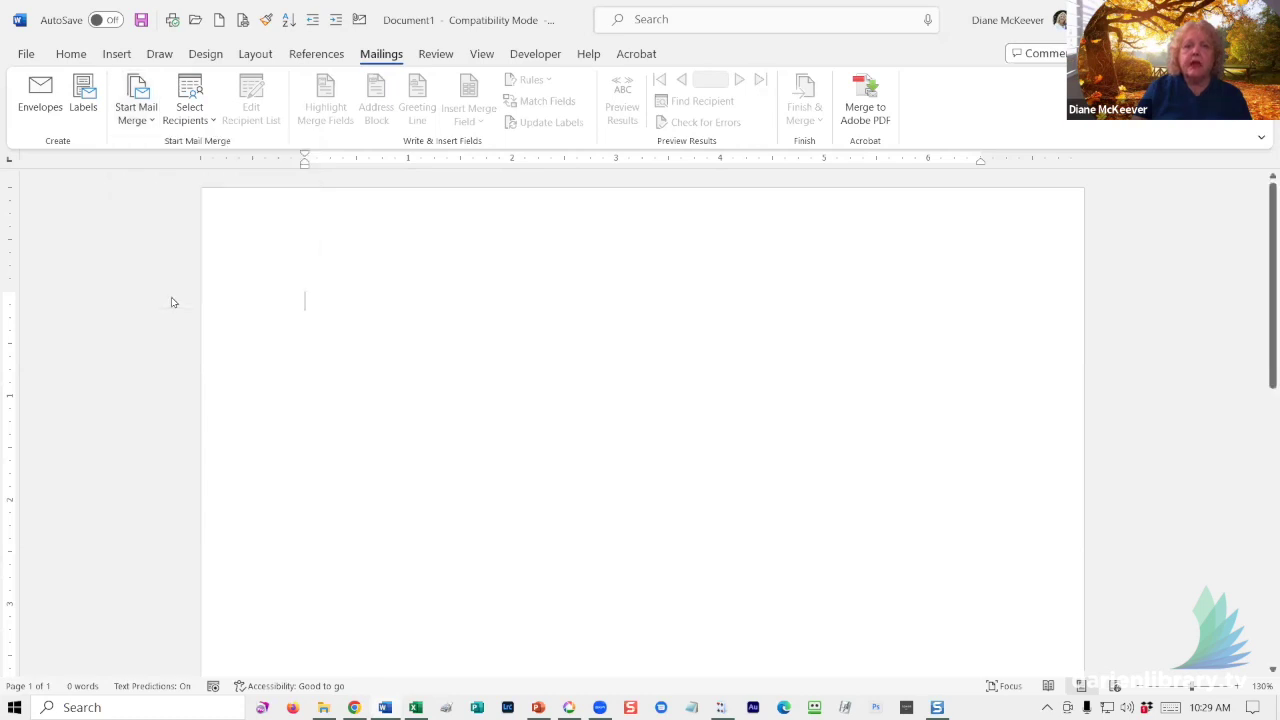
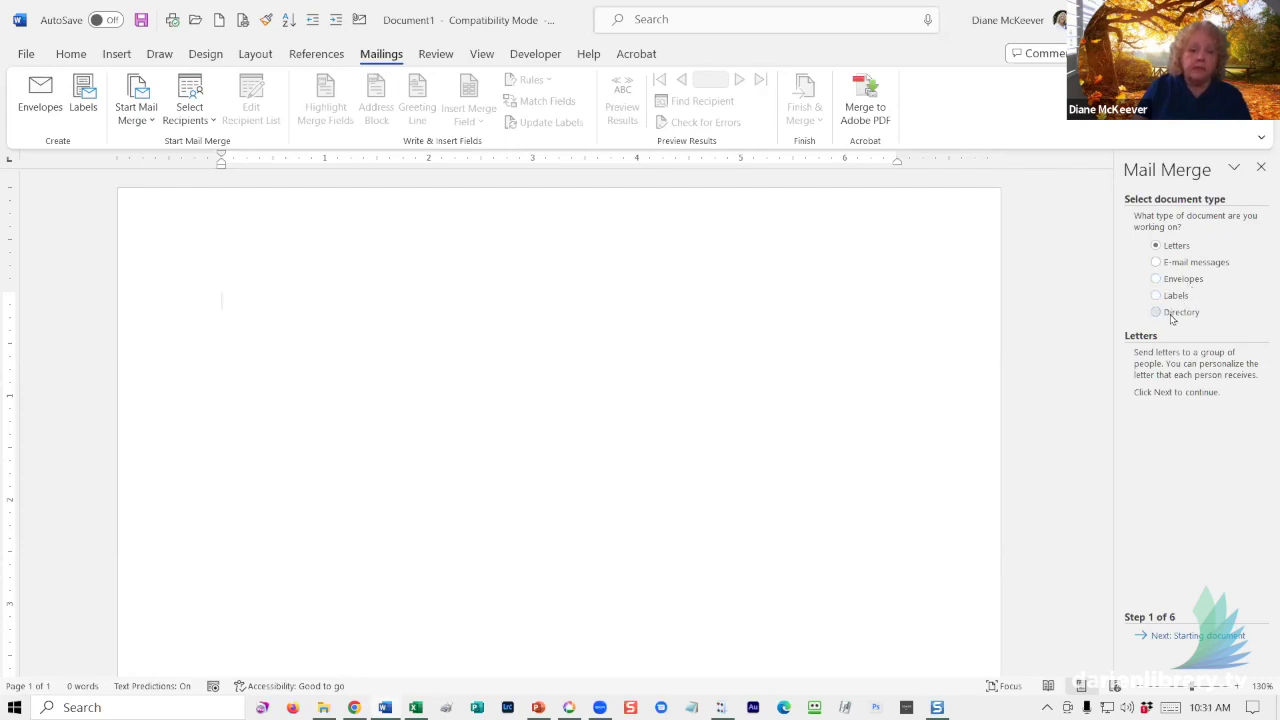
# - Pick Labels as the merge document type and continue to the starting-document step
pyautogui.click(1176, 298)
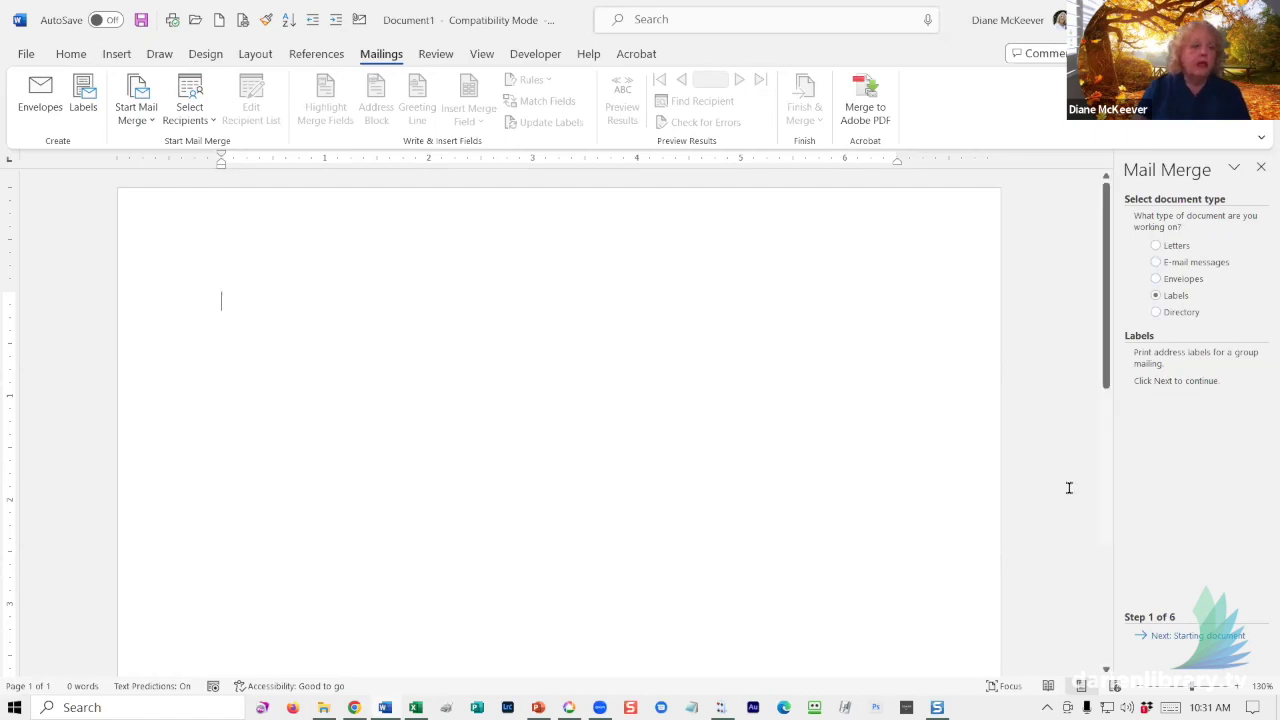
pyautogui.click(1175, 637)
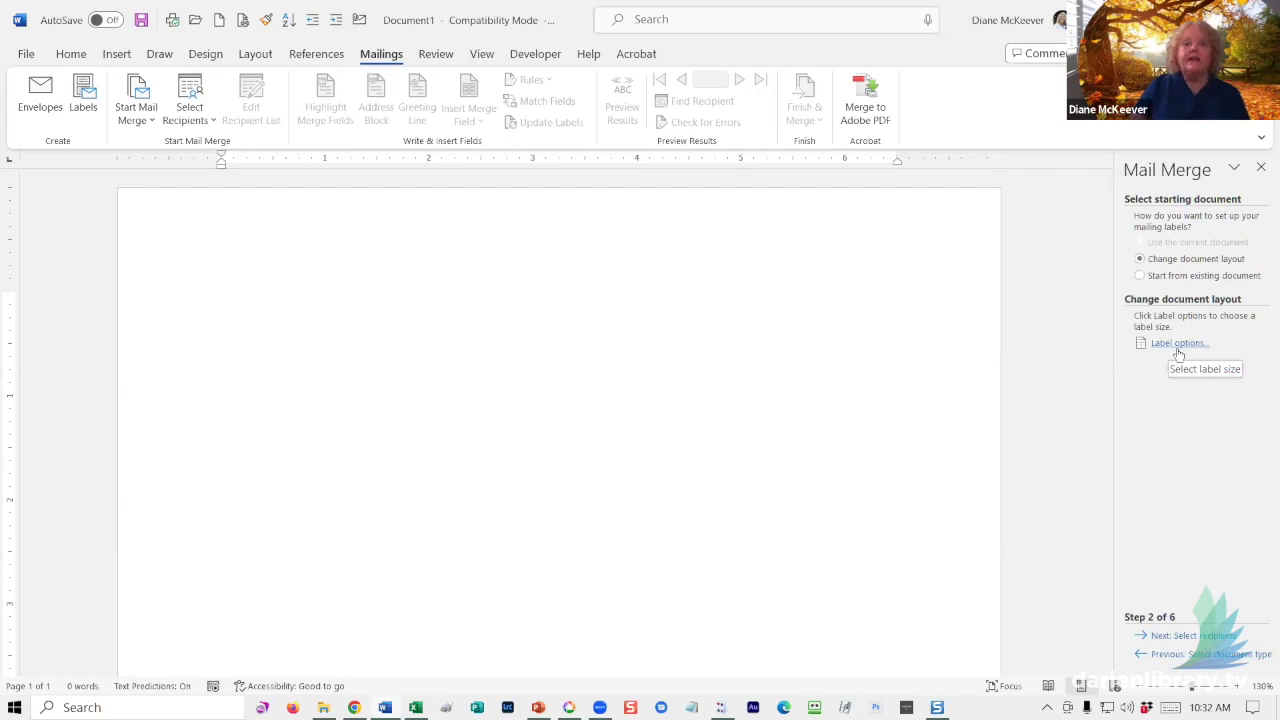
# - Open Label Options and keep Avery US Letter as the label vendor
pyautogui.click(1156, 342)
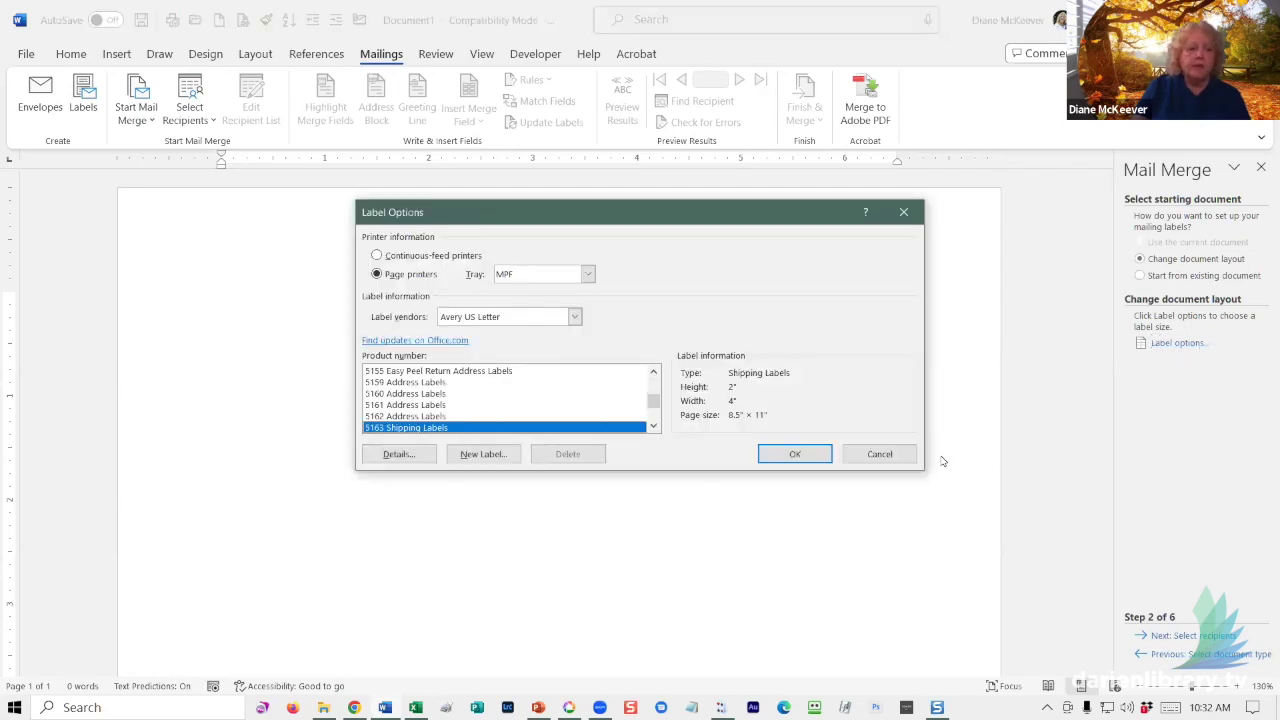
pyautogui.click(575, 317)
pyautogui.scroll(2, 545, 350)
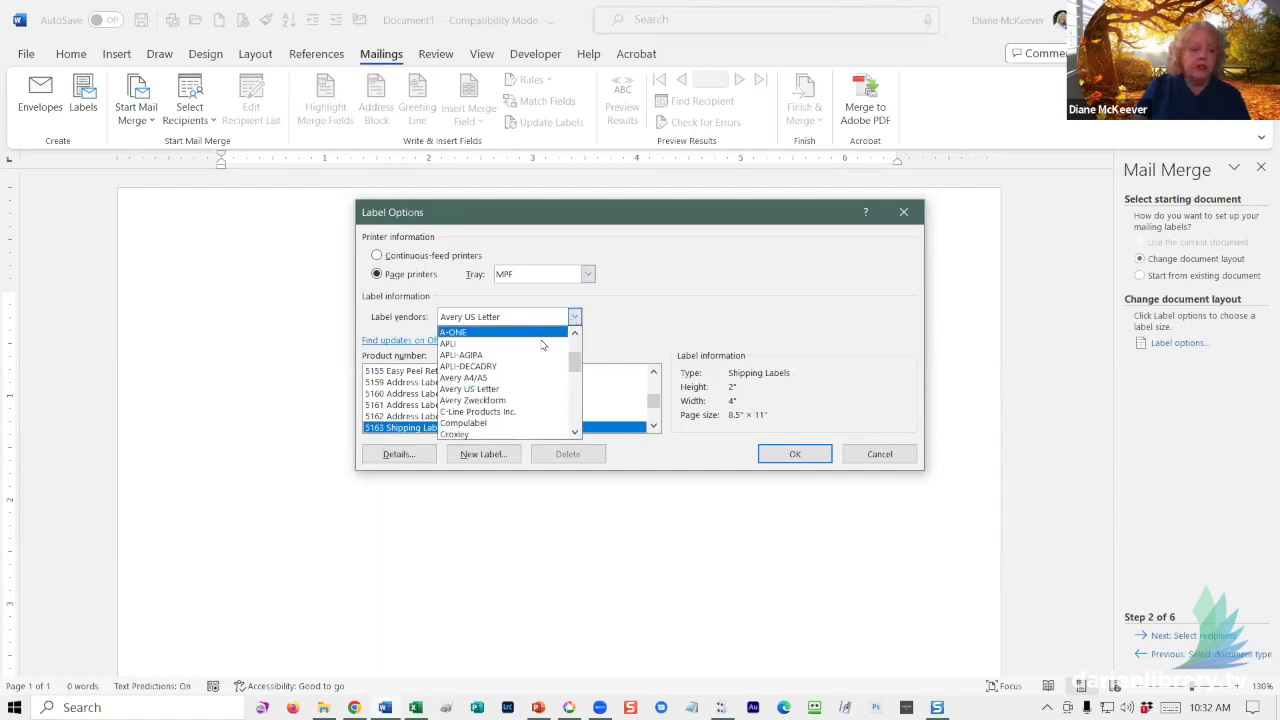
pyautogui.scroll(-6, 541, 347)
pyautogui.scroll(-2, 520, 358)
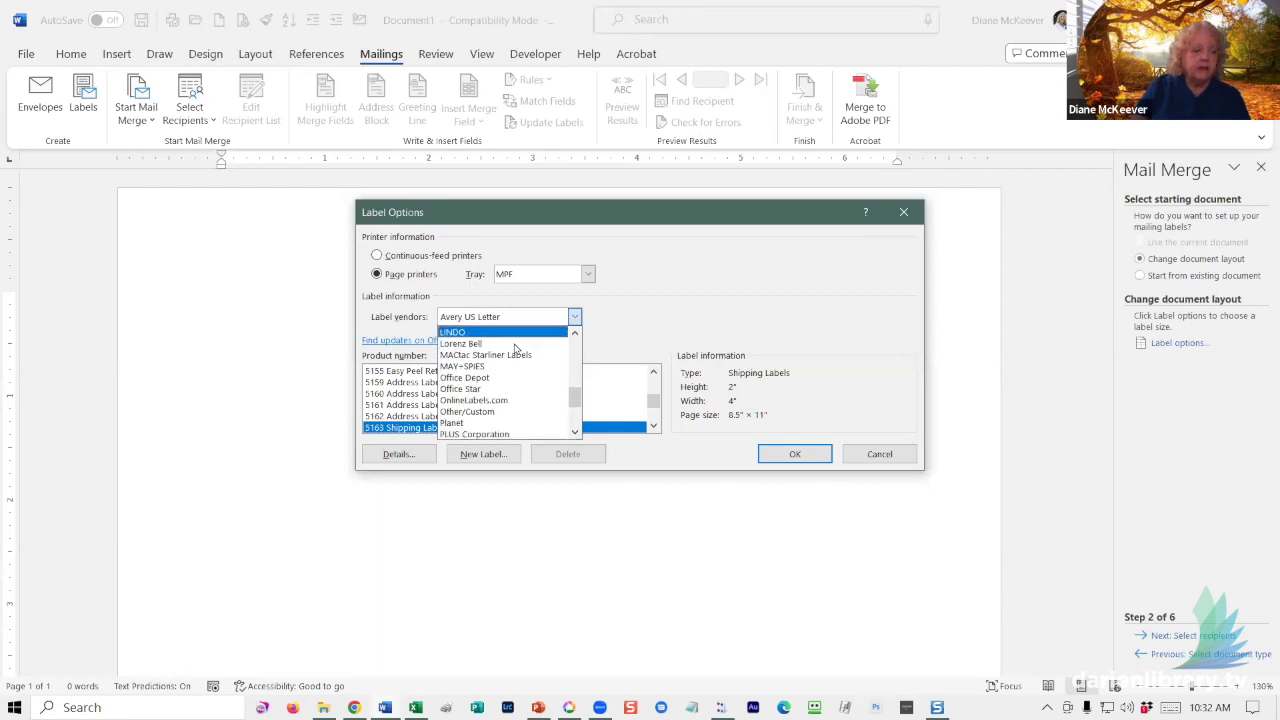
pyautogui.scroll(1, 515, 347)
pyautogui.scroll(-3, 520, 346)
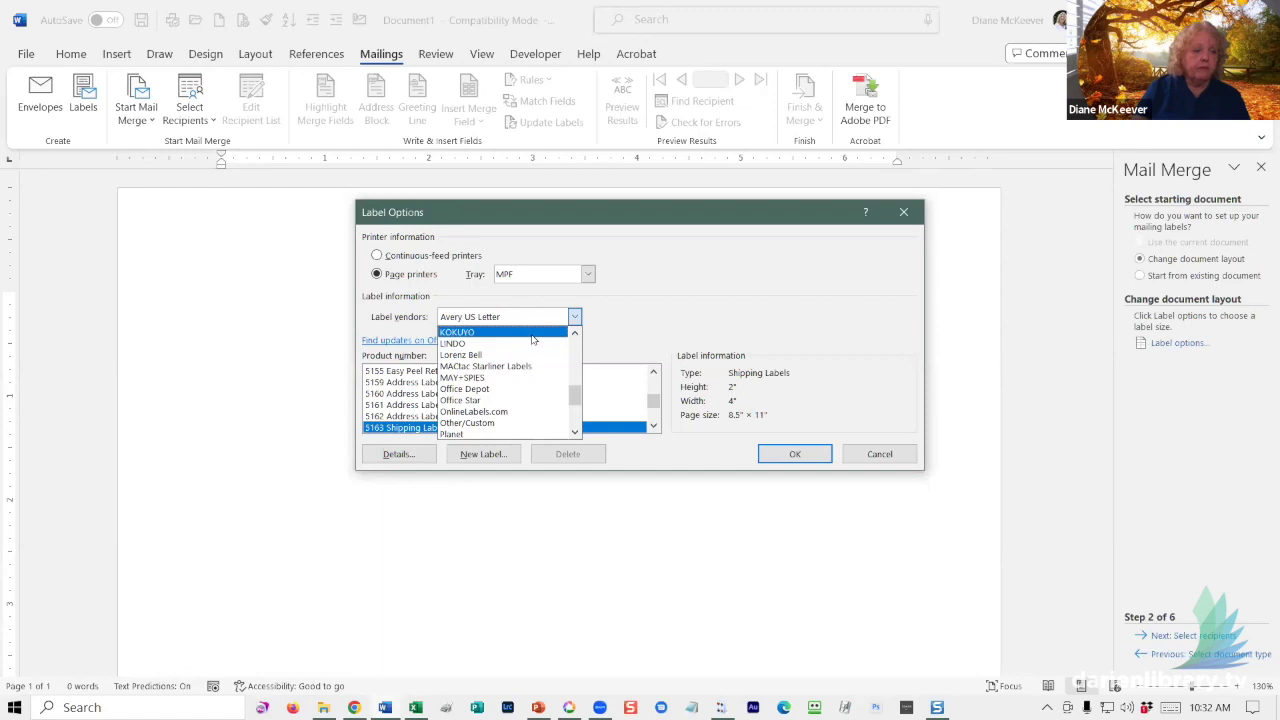
pyautogui.scroll(-5, 533, 343)
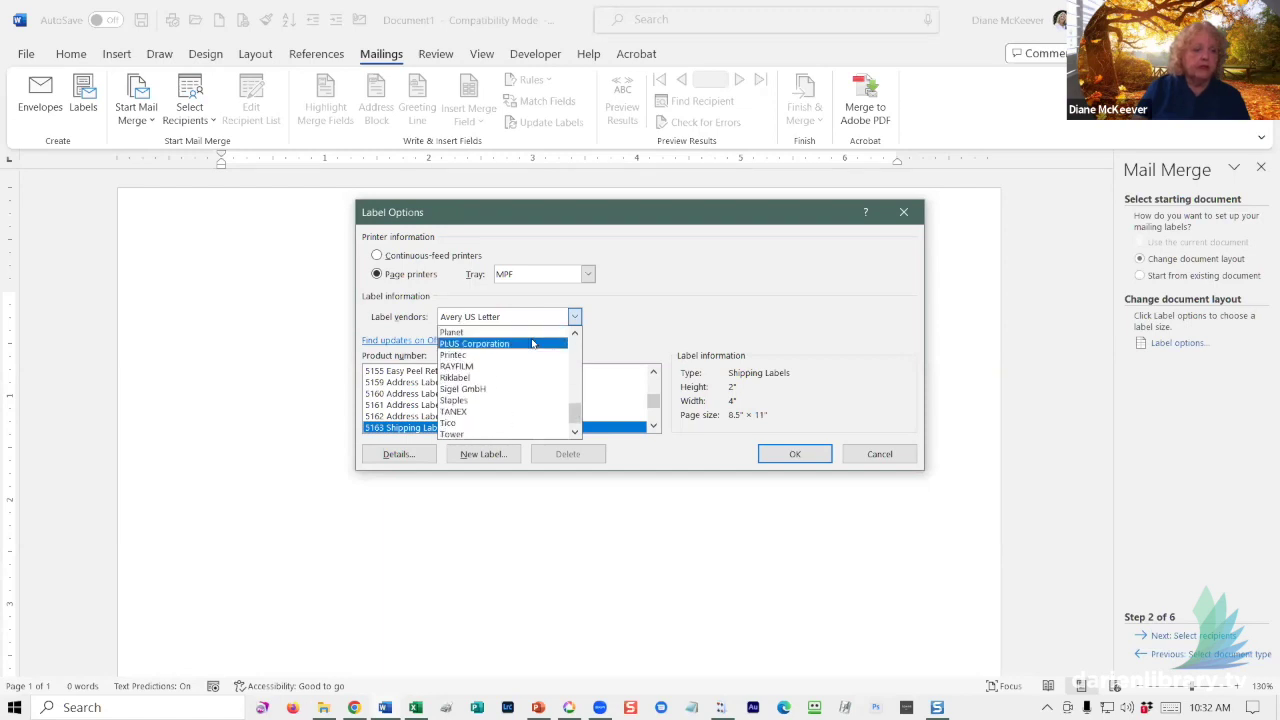
pyautogui.click(643, 318)
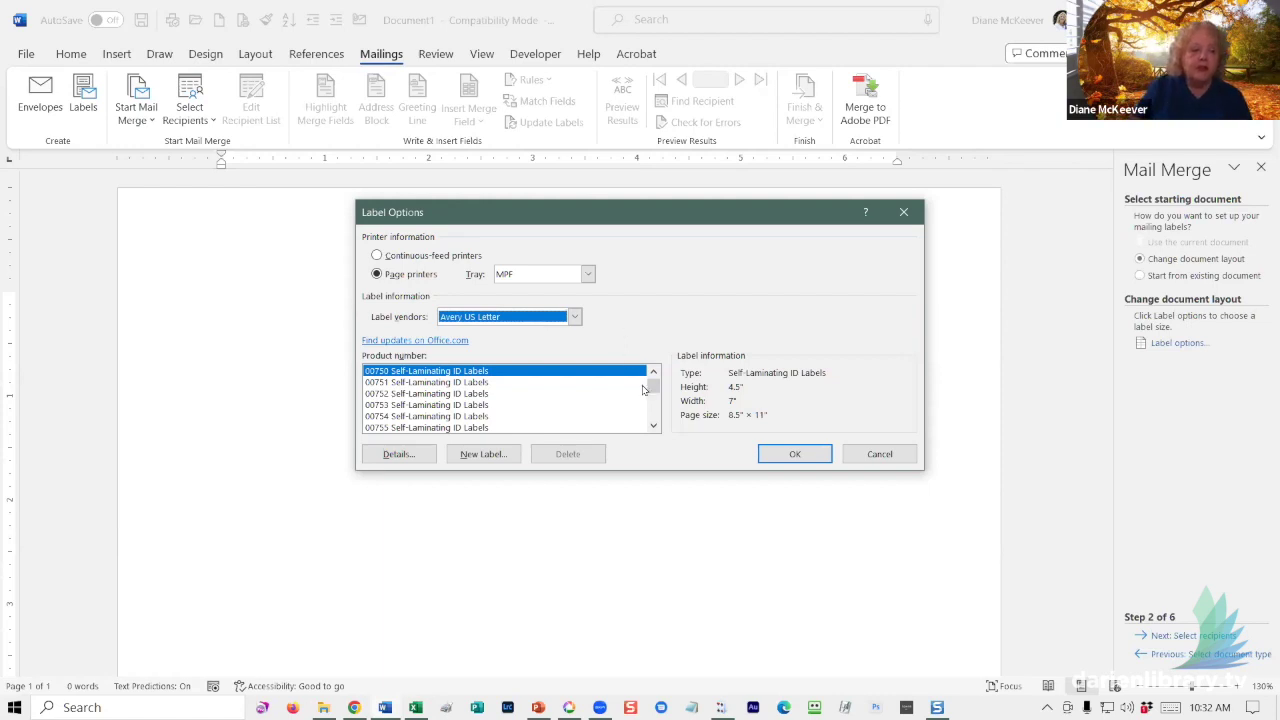
pyautogui.moveTo(653, 385); pyautogui.dragTo(655, 407)
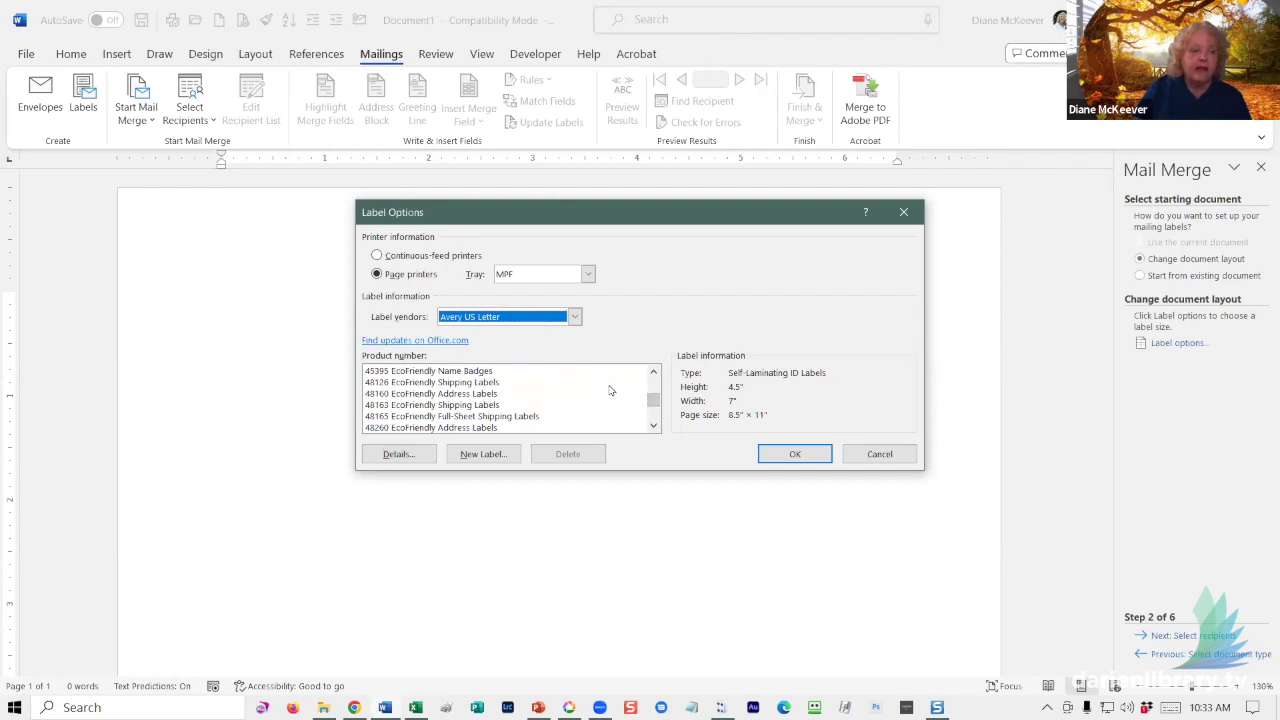
pyautogui.moveTo(655, 402)
pyautogui.mouseDown()
pyautogui.moveTo(655, 428)
pyautogui.moveTo(653, 404)
pyautogui.mouseUp()
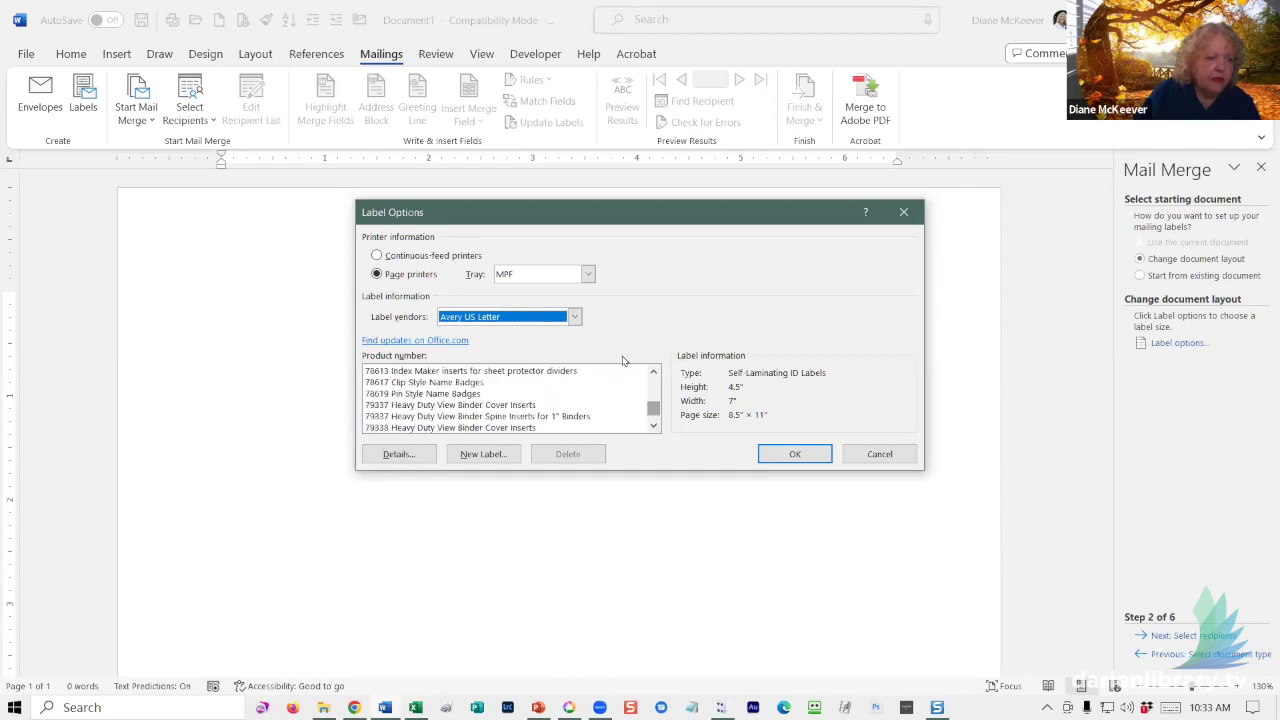
pyautogui.click(574, 316)
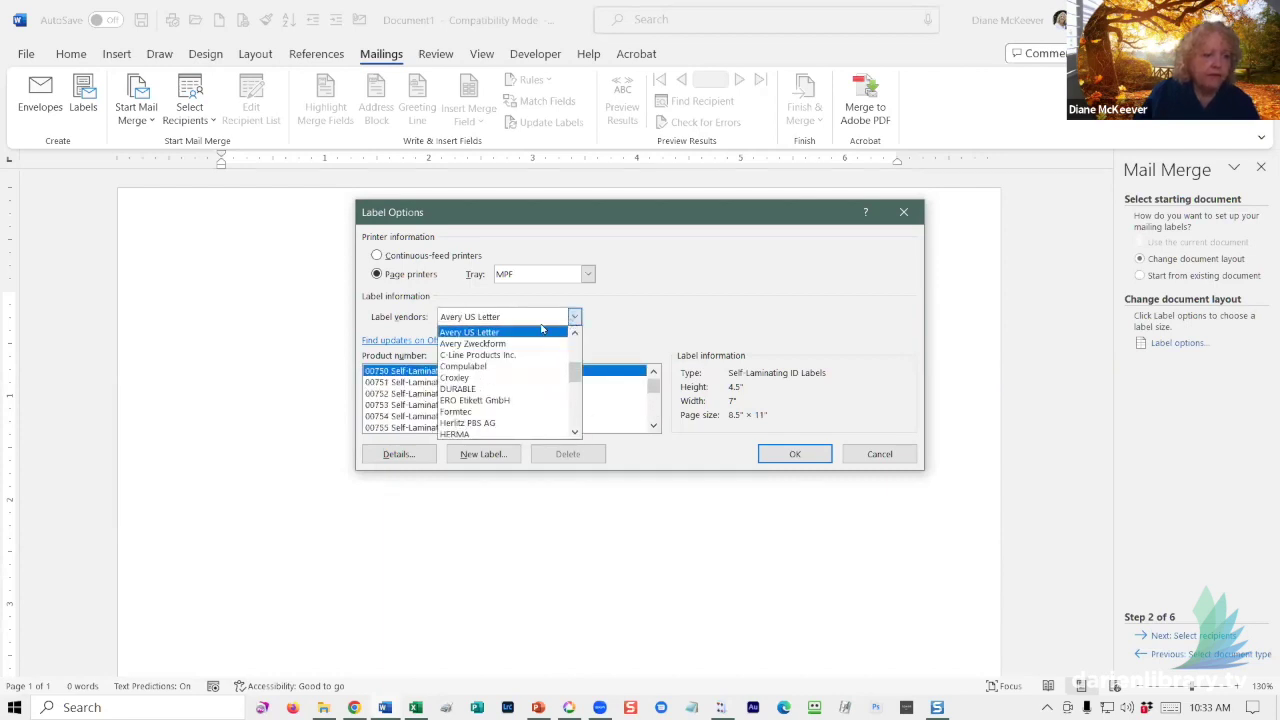
# - Choose product 5160 Address Labels (1" × 2.63") and apply it to the document
pyautogui.click(506, 332)
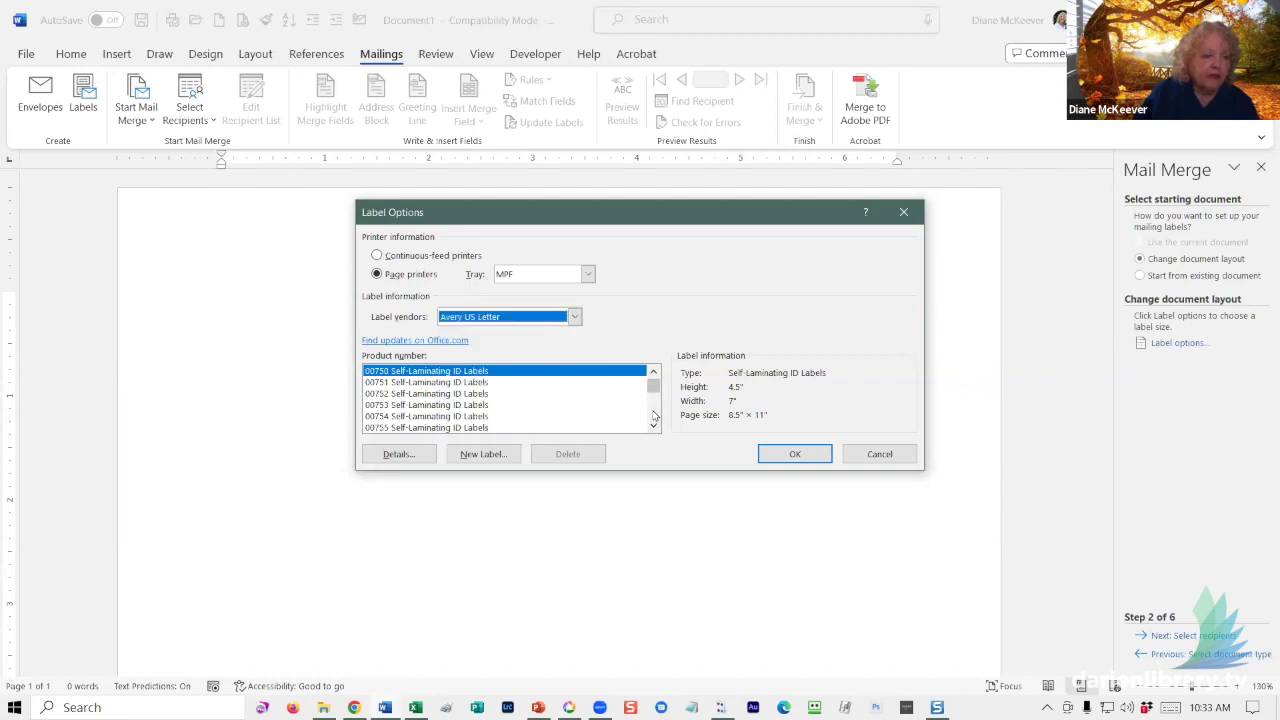
pyautogui.scroll(-10, 655, 415)
pyautogui.scroll(-8, 655, 415)
pyautogui.scroll(-10, 652, 413)
pyautogui.scroll(-10, 652, 413)
pyautogui.scroll(-10, 651, 413)
pyautogui.scroll(-8, 651, 413)
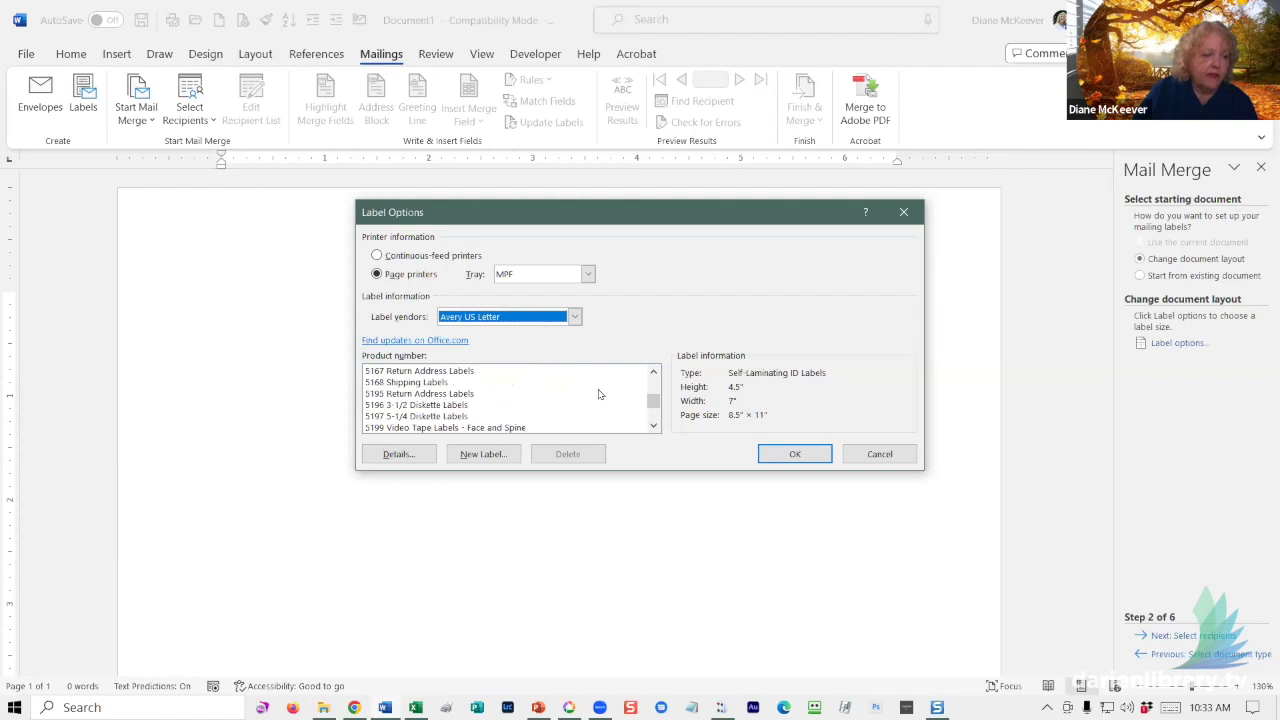
pyautogui.click(653, 373)
pyautogui.click(653, 373)
pyautogui.click(653, 373)
pyautogui.click(653, 373)
pyautogui.click(653, 373)
pyautogui.click(653, 373)
pyautogui.click(653, 373)
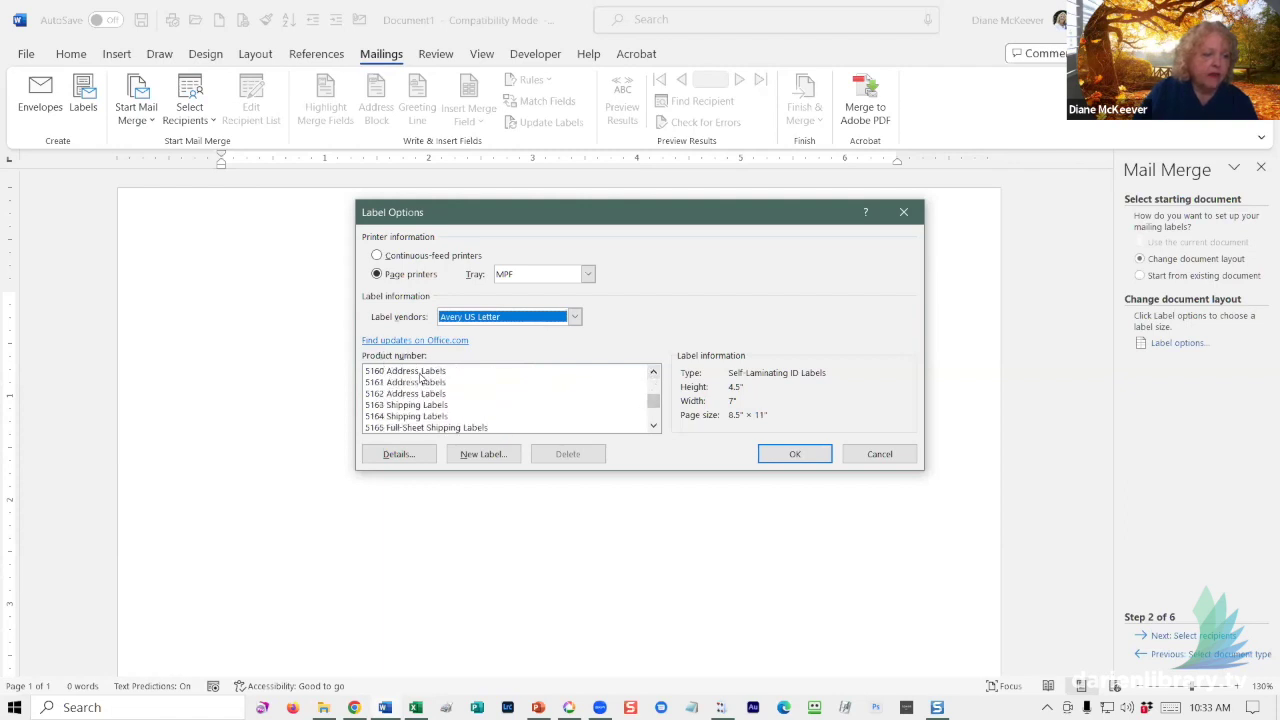
pyautogui.click(420, 372)
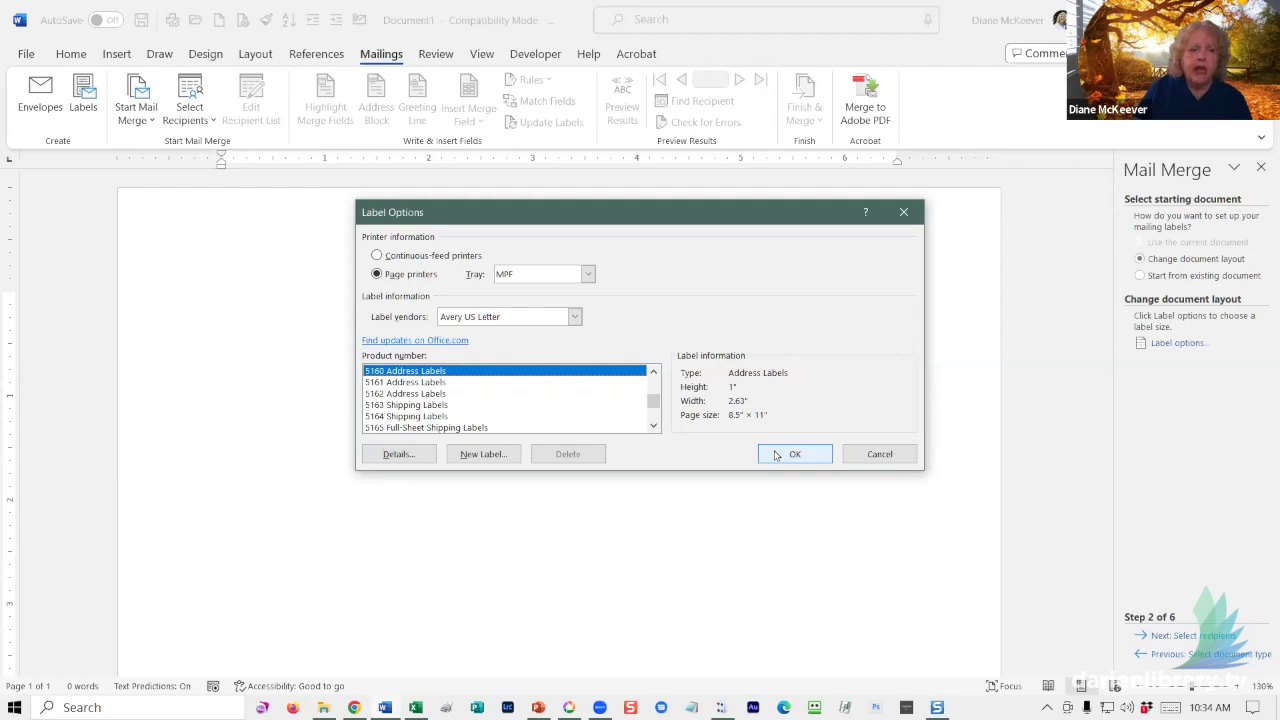
pyautogui.click(777, 456)
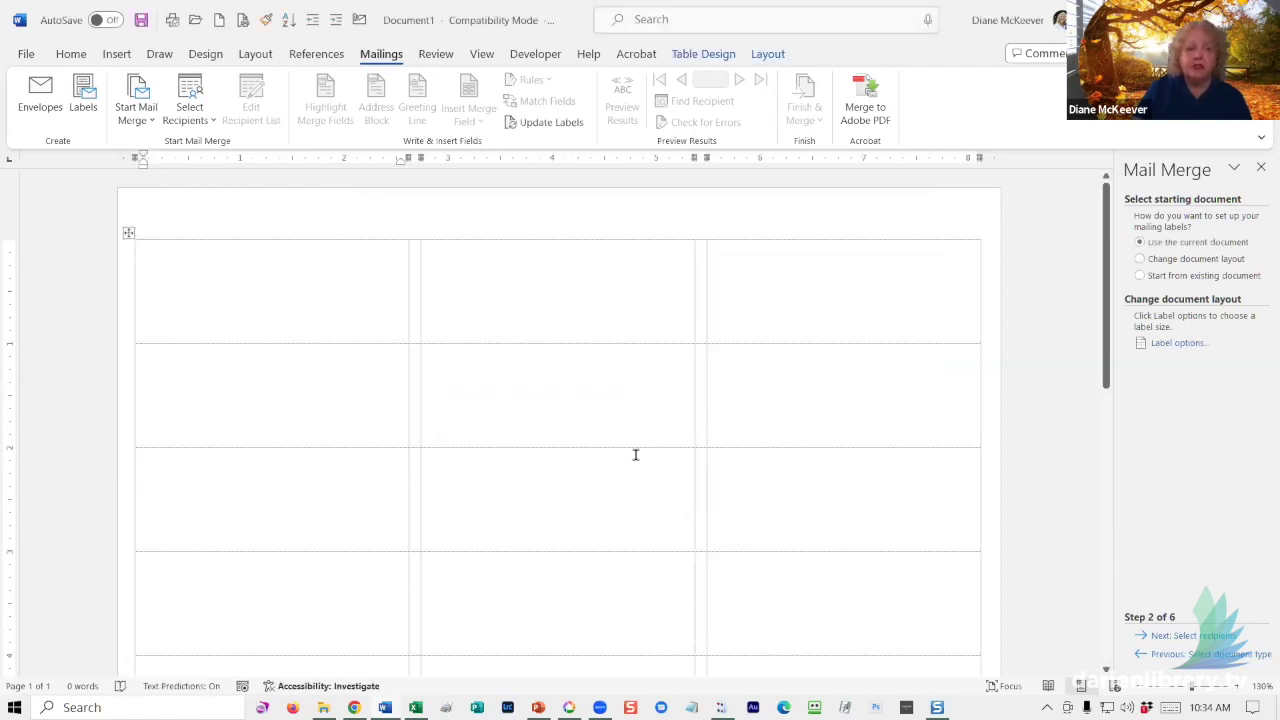
# - Turn off View Gridlines for the label table from the table Layout tab
pyautogui.click(699, 55)
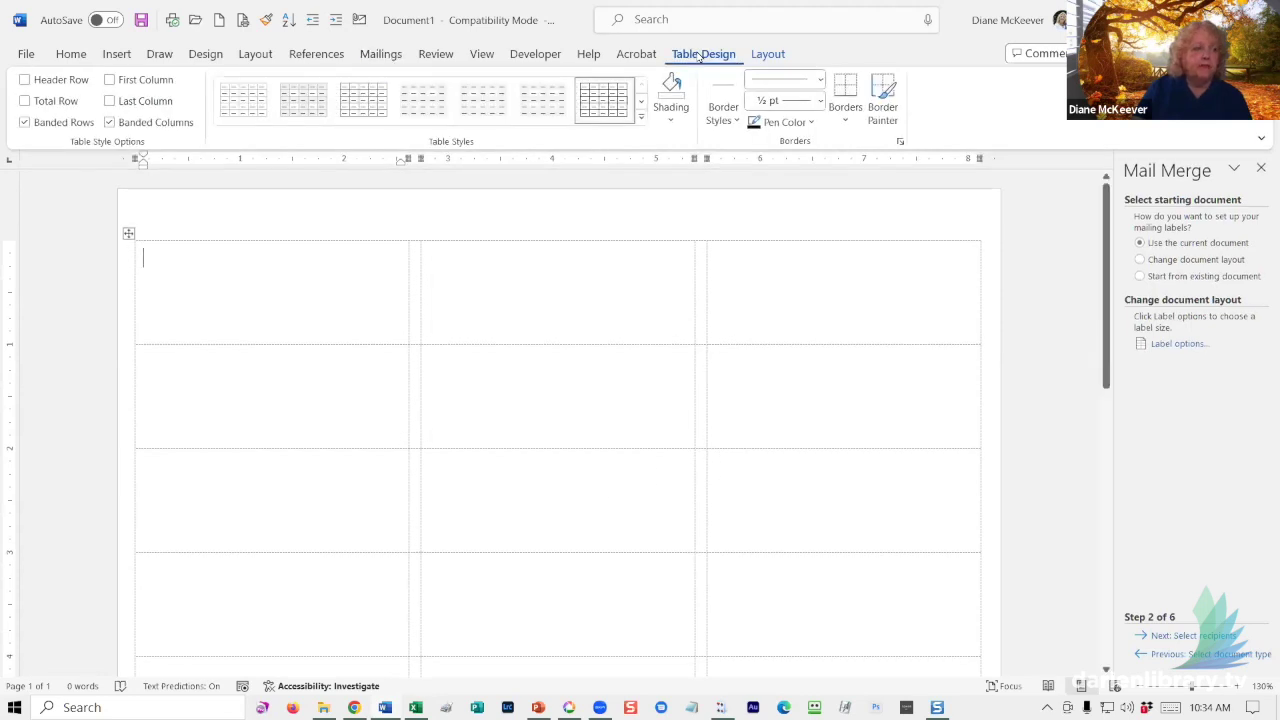
pyautogui.click(764, 56)
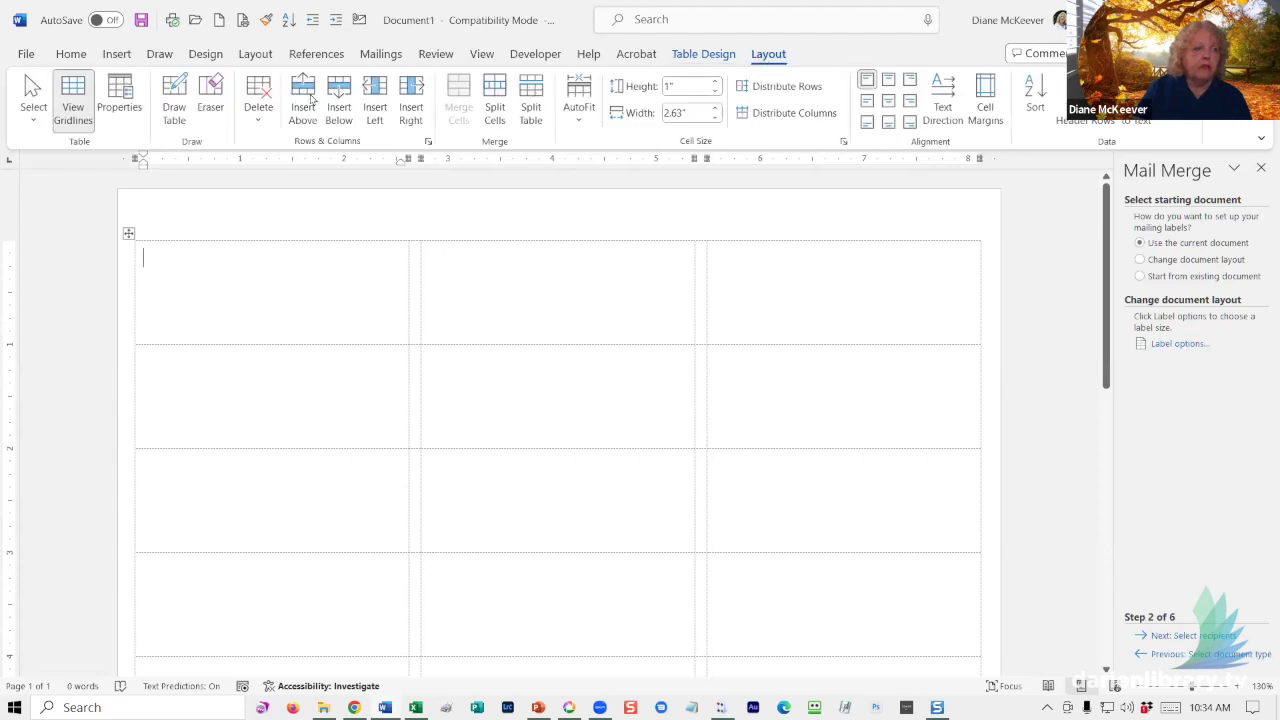
pyautogui.click(70, 95)
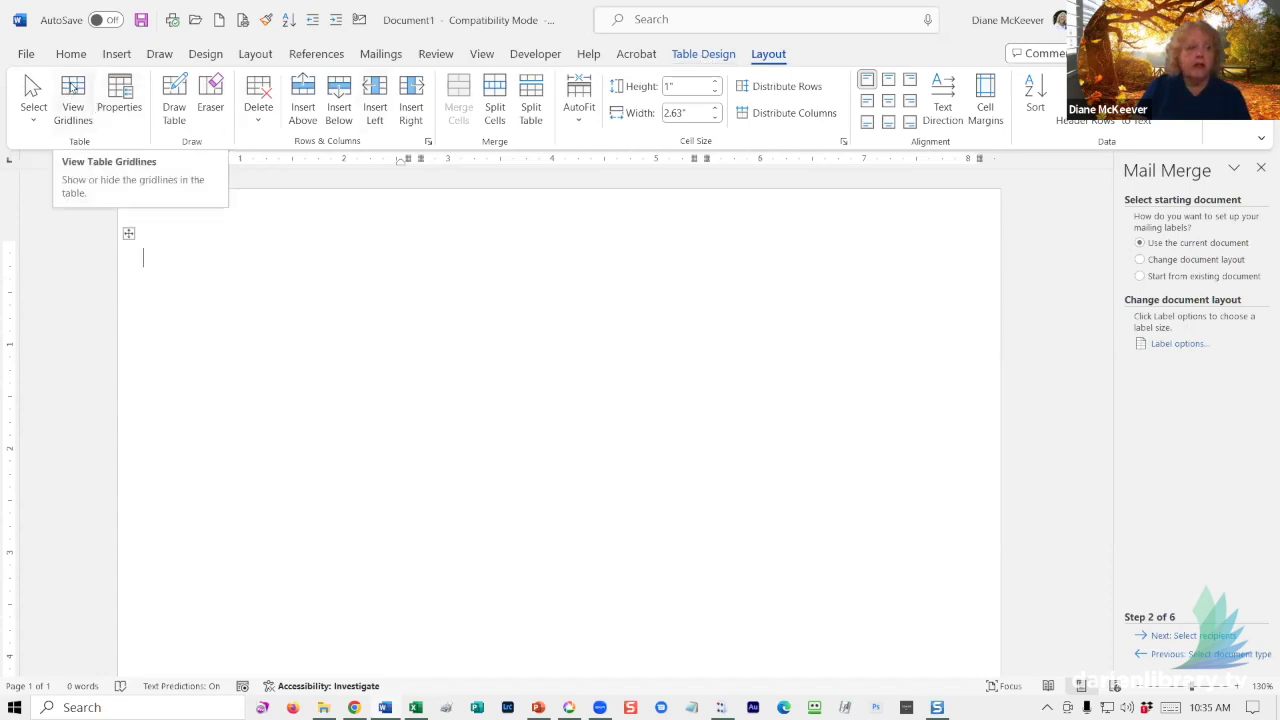
# - Turn View Gridlines back on and look over the empty Avery 5160 label sheet
pyautogui.click(73, 88)
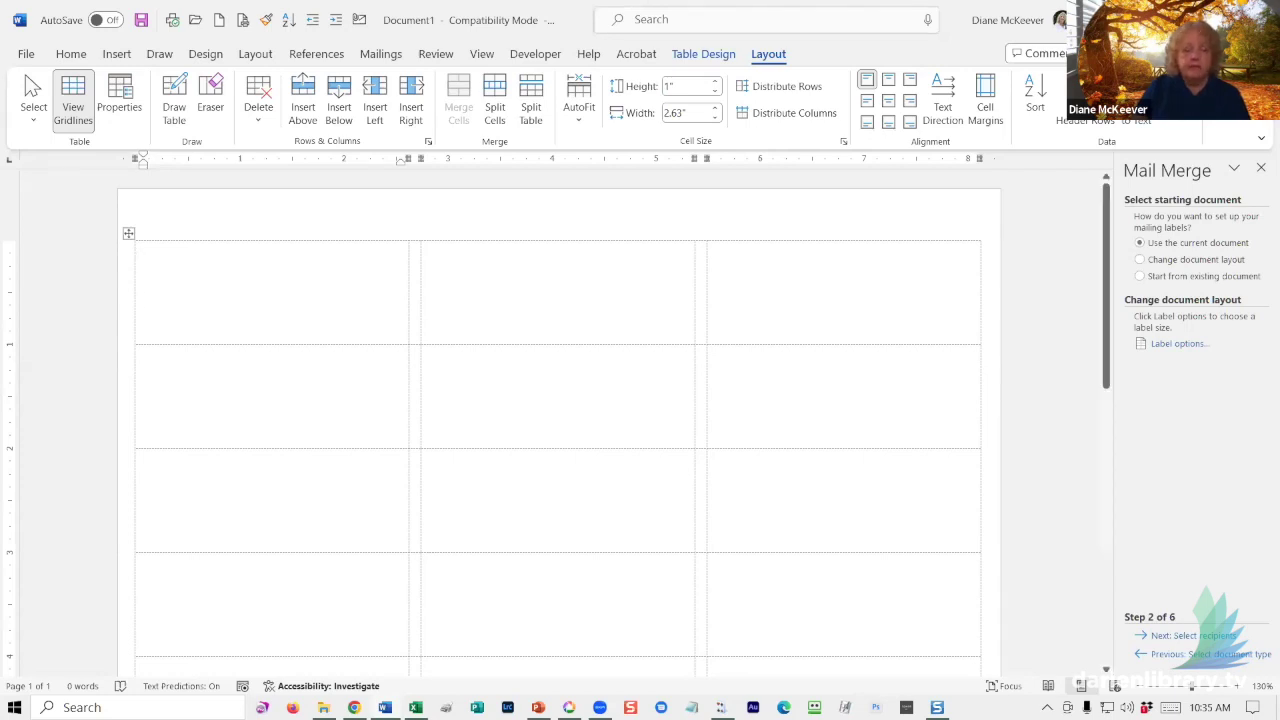
pyautogui.click(700, 265)
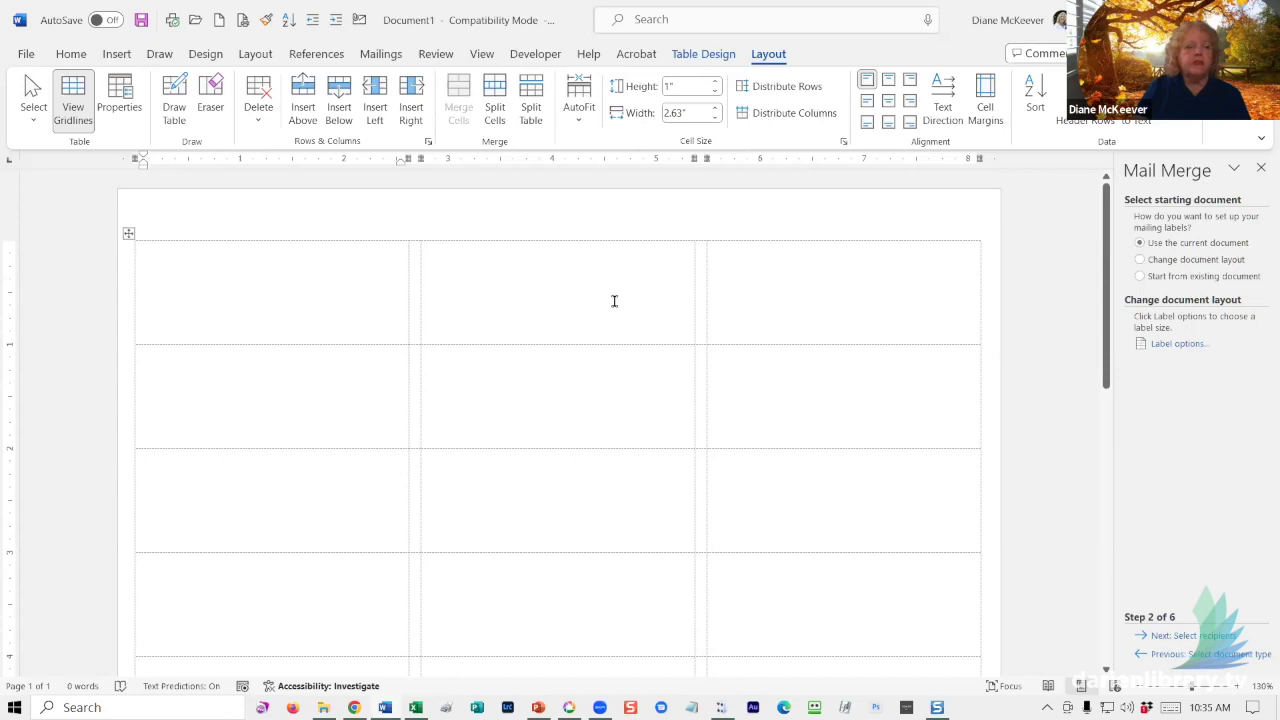
pyautogui.scroll(-3, 590, 298)
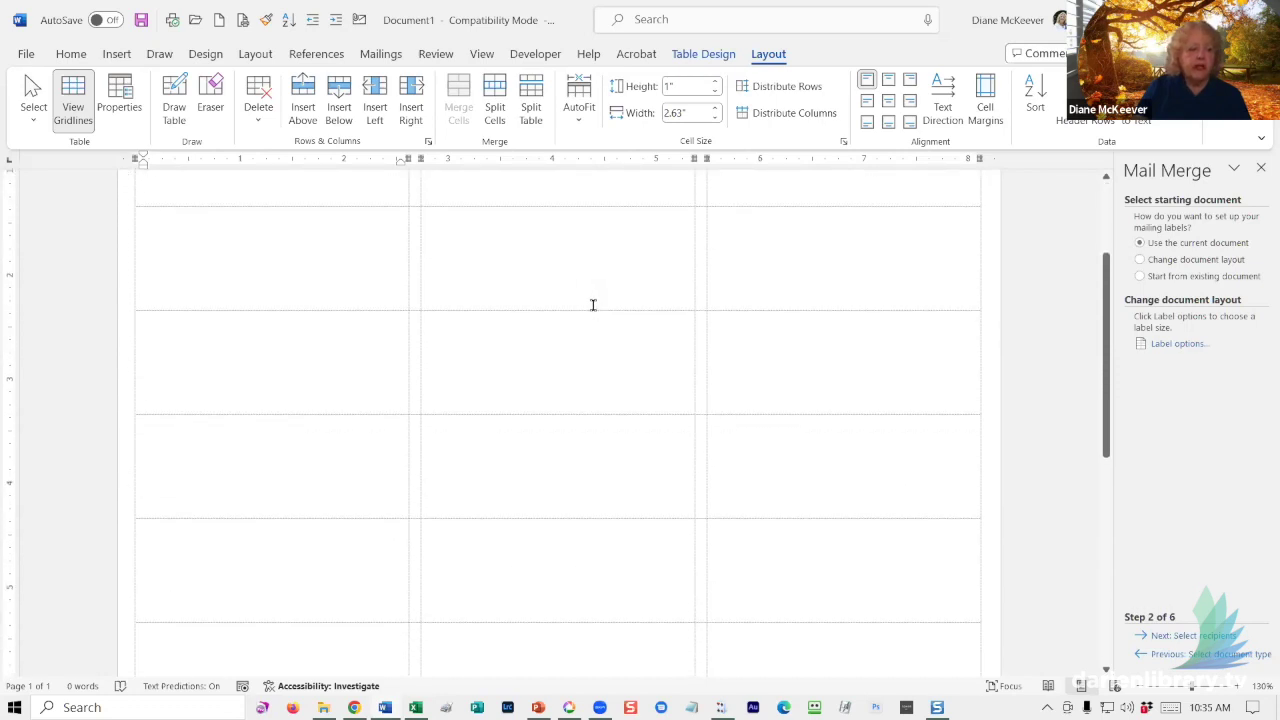
pyautogui.scroll(-5, 590, 298)
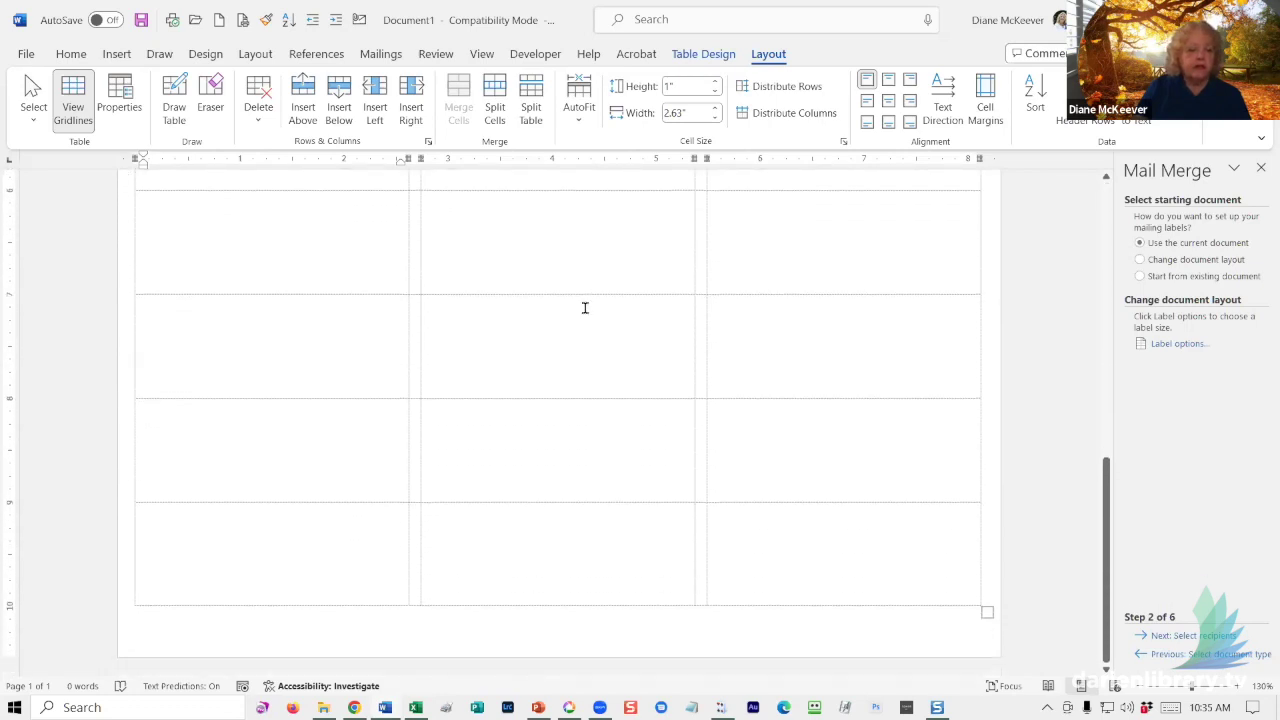
pyautogui.scroll(8, 587, 308)
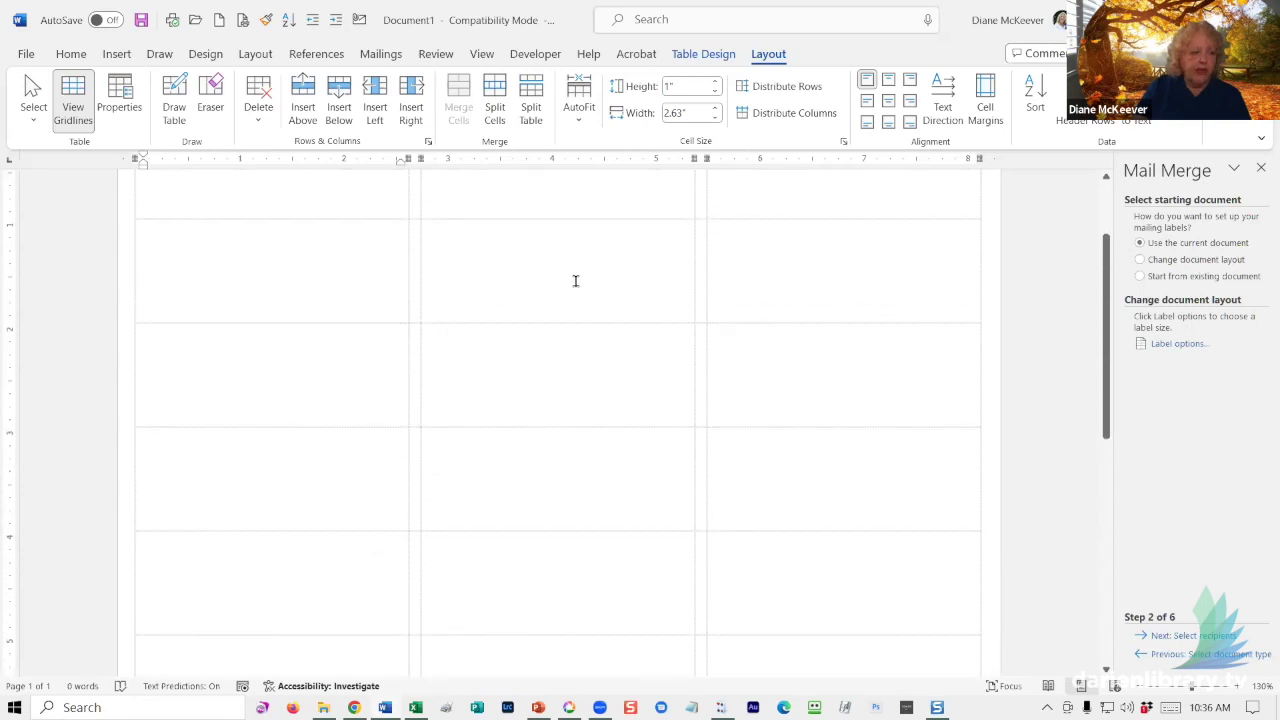
pyautogui.scroll(1, 571, 272)
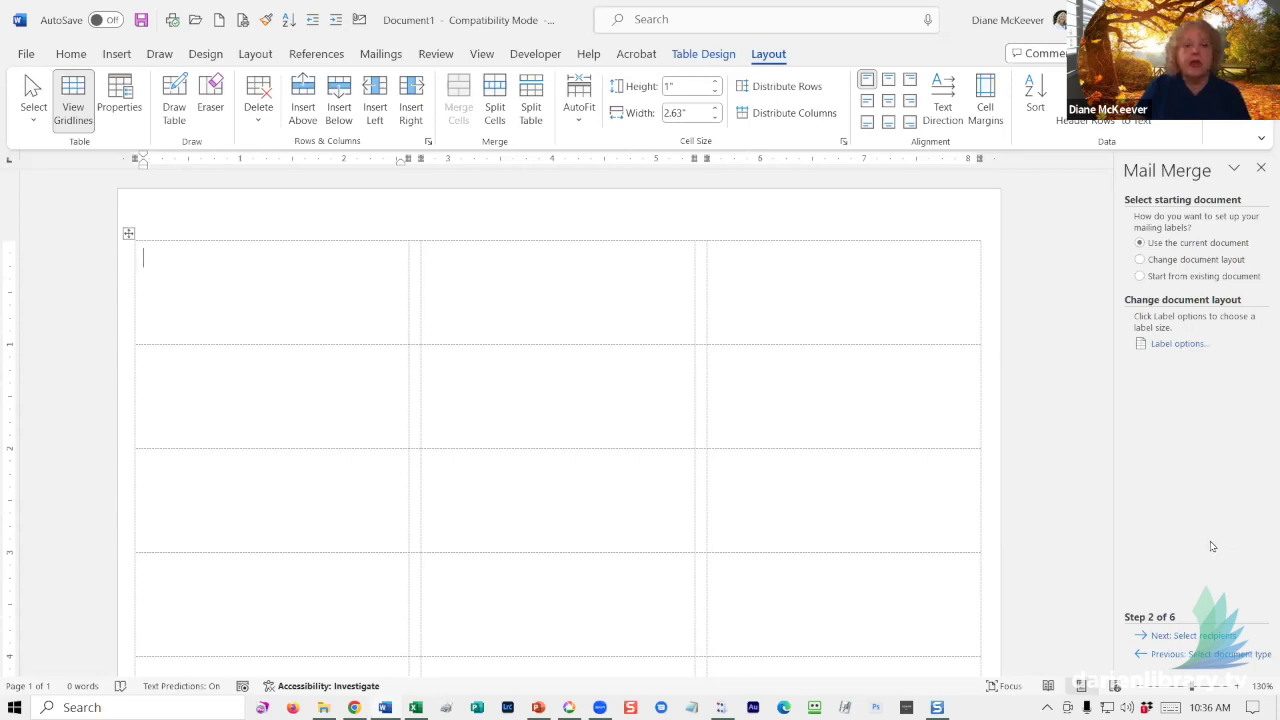
# - Use the Names workbook on the Desktop as the recipient list, with the Names$ sheet and headers
pyautogui.click(1193, 636)
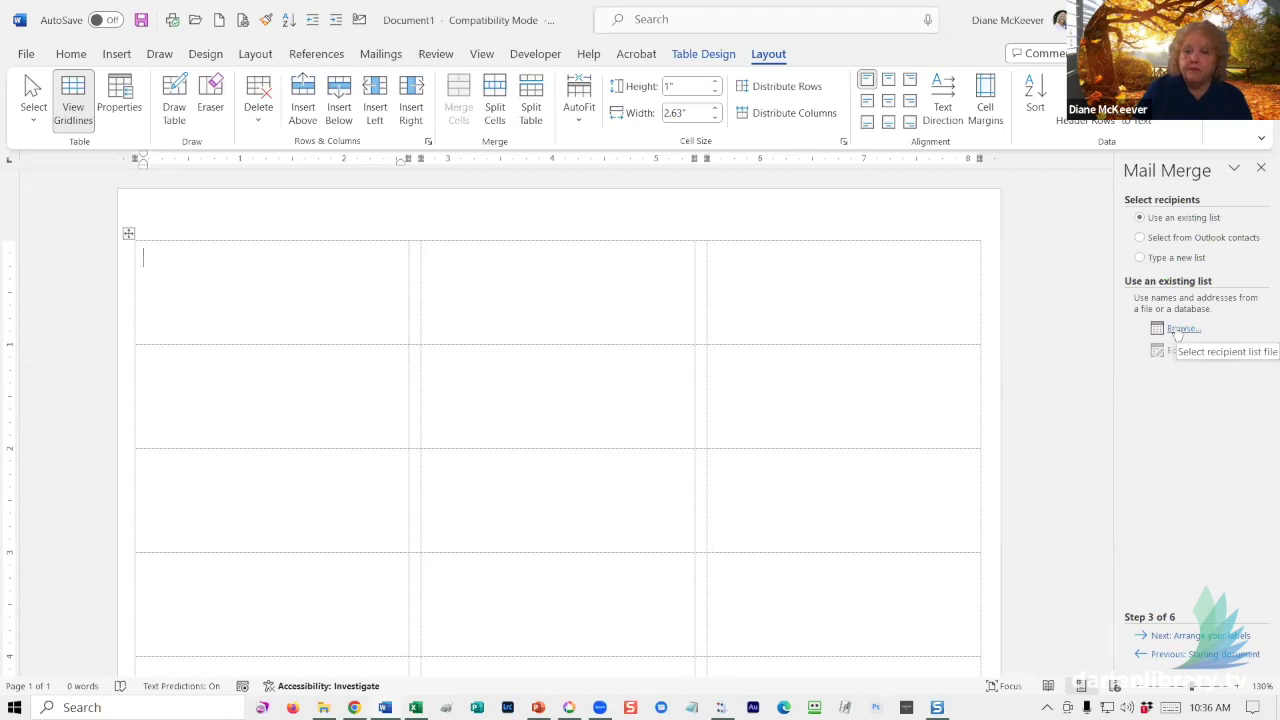
pyautogui.click(1179, 330)
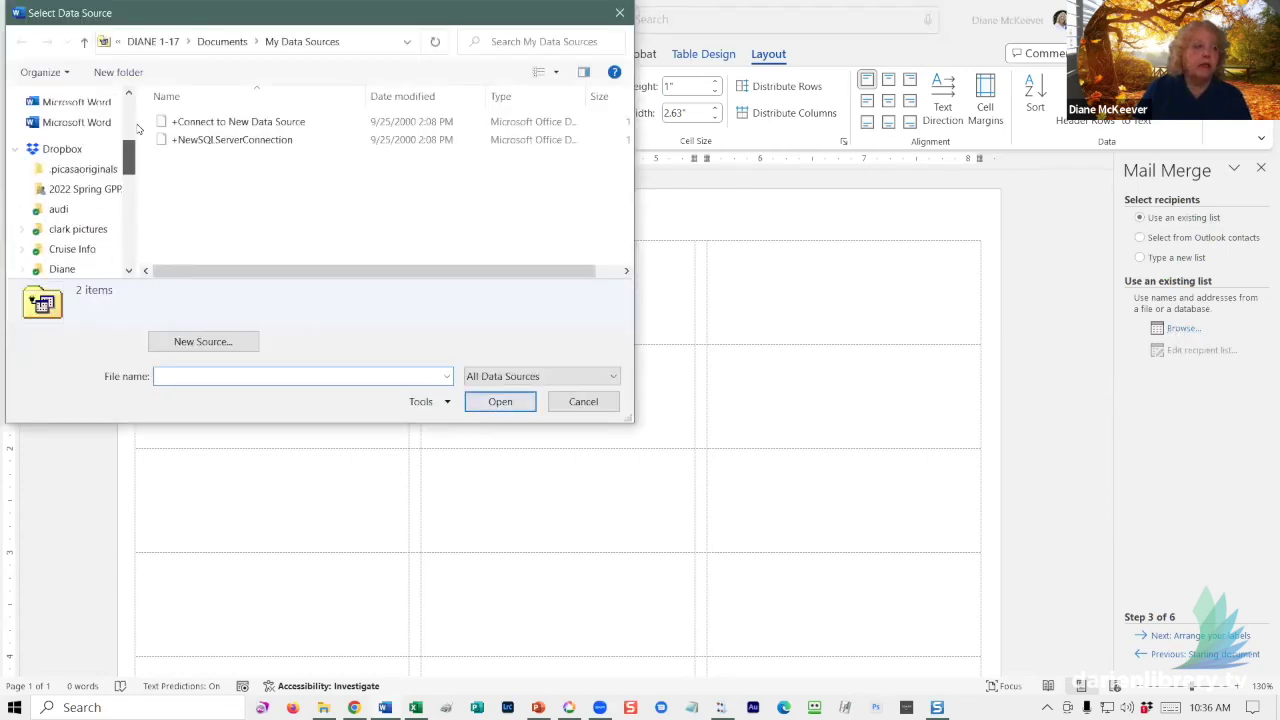
pyautogui.click(74, 131)
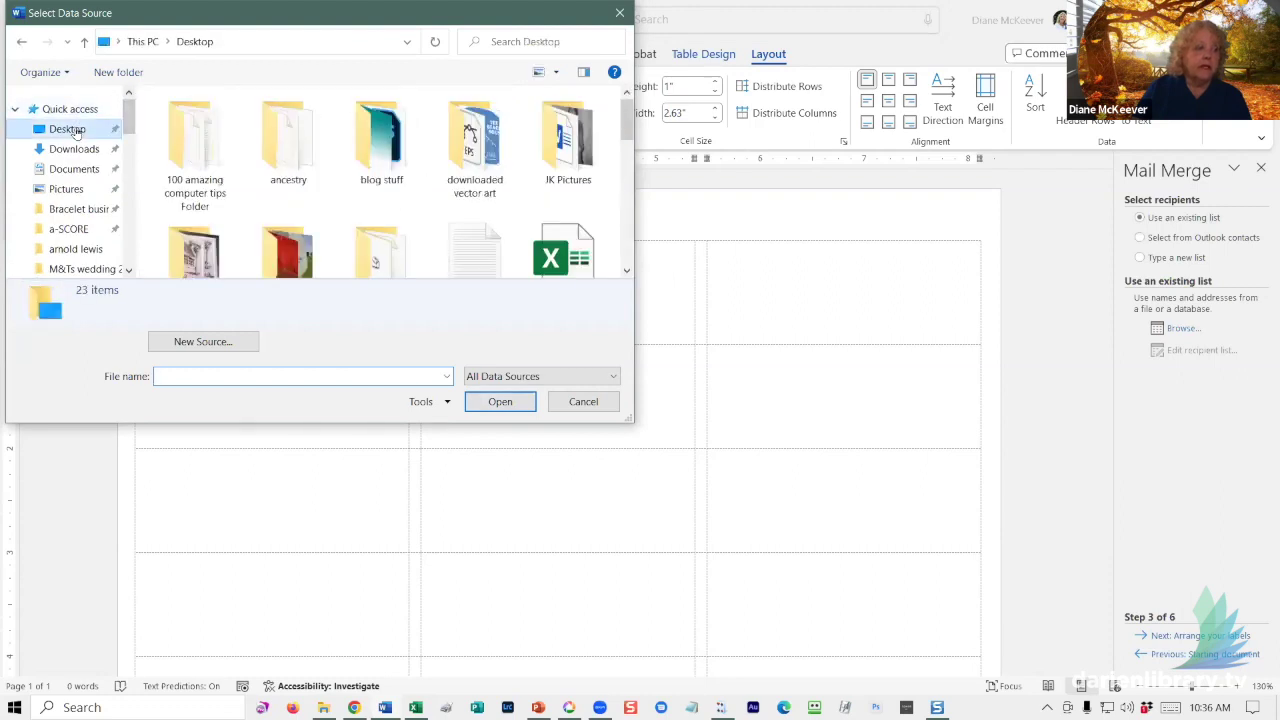
pyautogui.moveTo(626, 134); pyautogui.dragTo(628, 234)
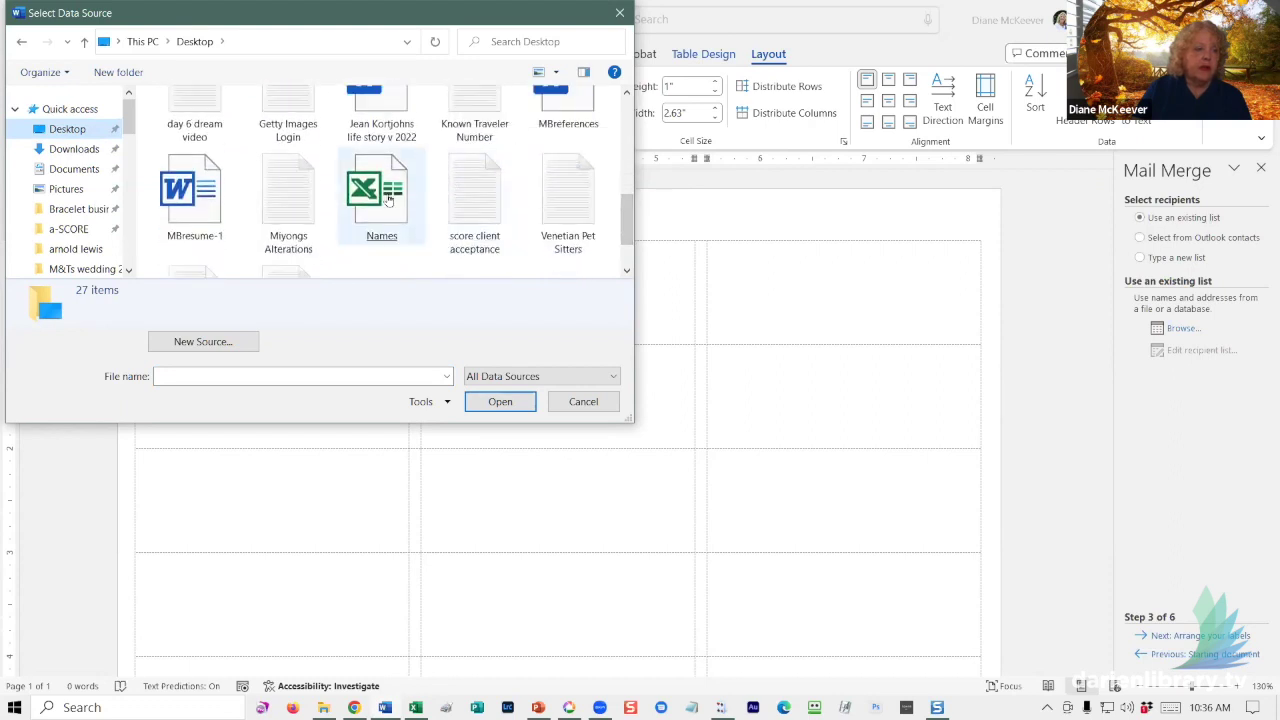
pyautogui.doubleClick(386, 195)
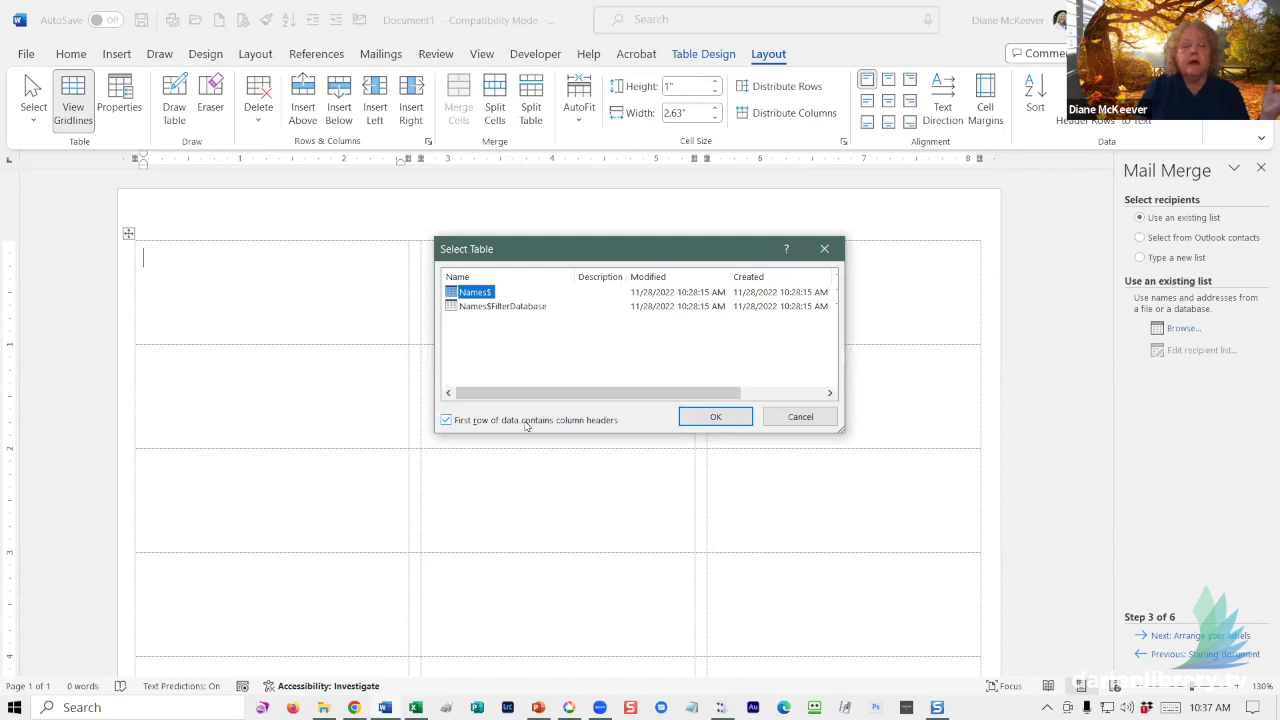
pyautogui.click(709, 418)
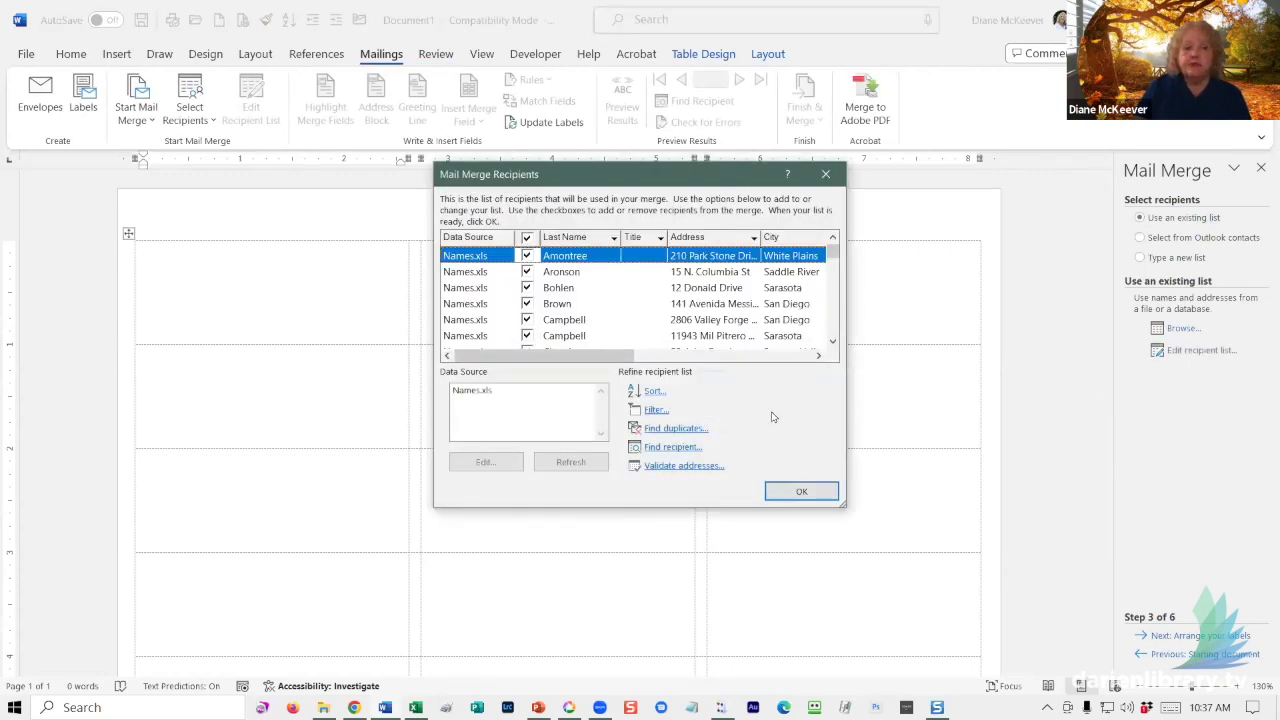
# - Scroll through the recipient list and uncheck a couple of recipients
pyautogui.scroll(-2, 642, 308)
pyautogui.scroll(-15, 650, 312)
pyautogui.scroll(-10, 659, 316)
pyautogui.scroll(20, 641, 303)
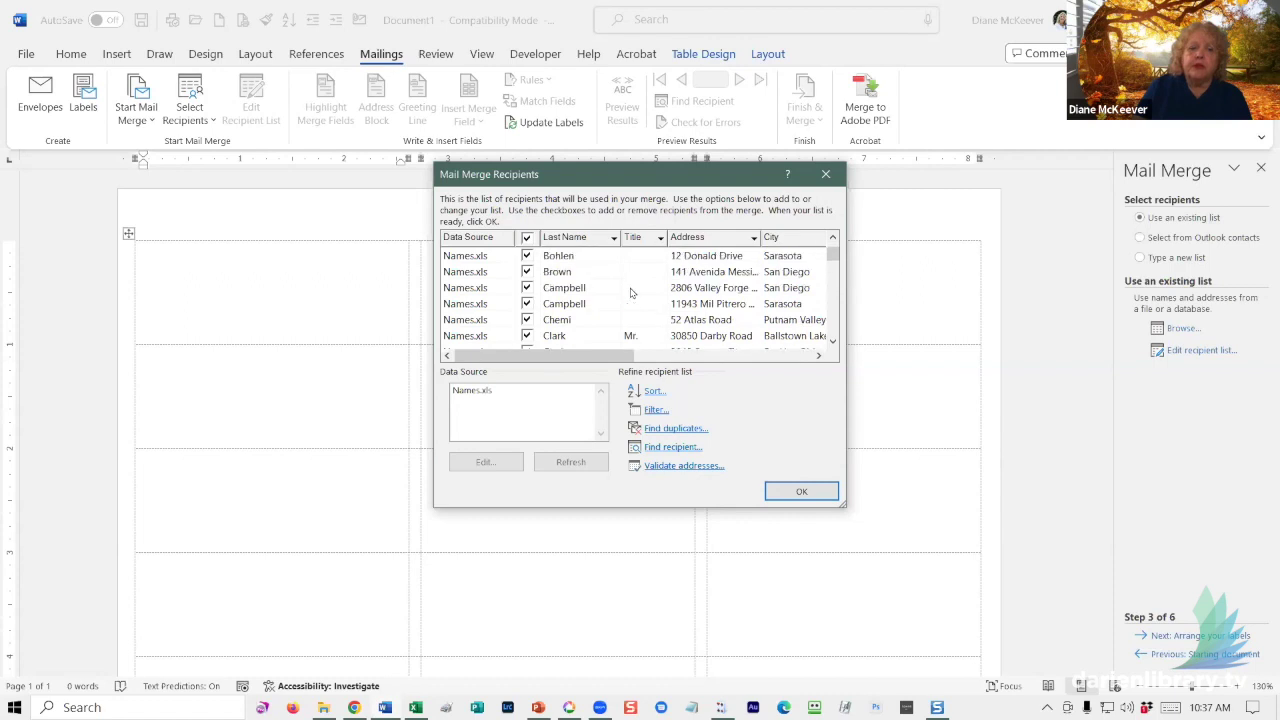
pyautogui.scroll(2, 630, 292)
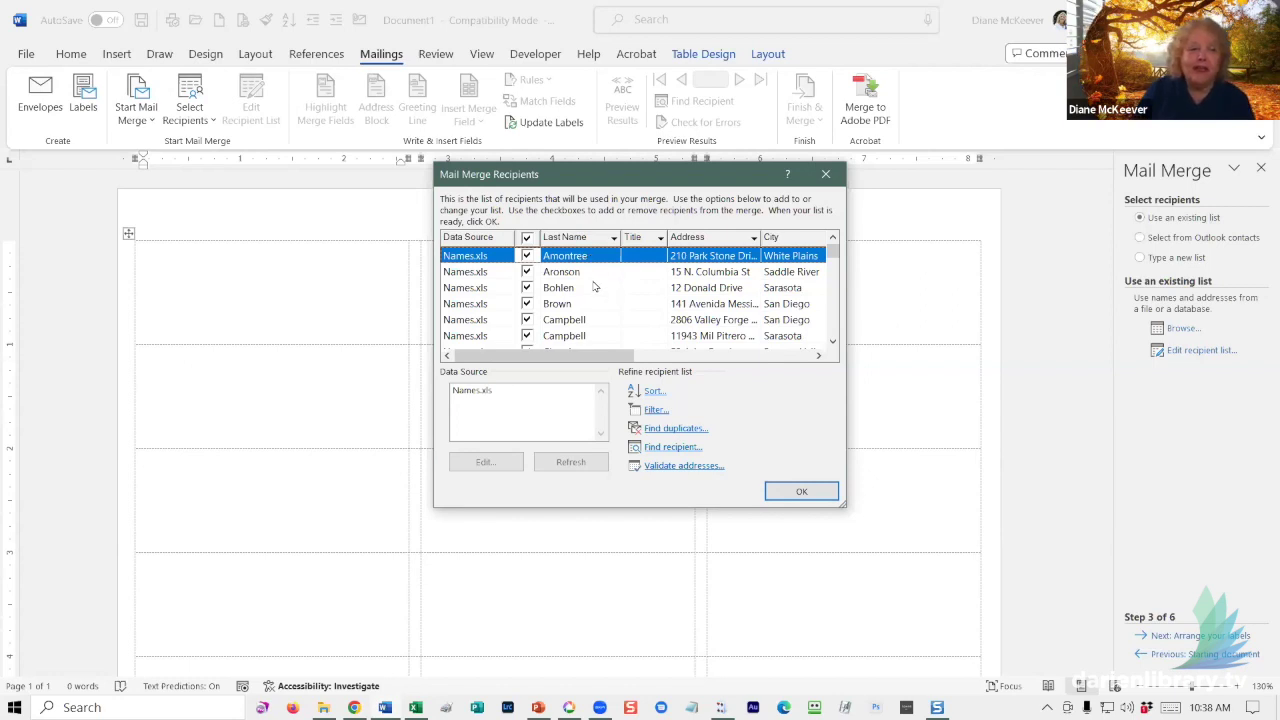
pyautogui.scroll(-2, 585, 285)
pyautogui.scroll(-4, 585, 285)
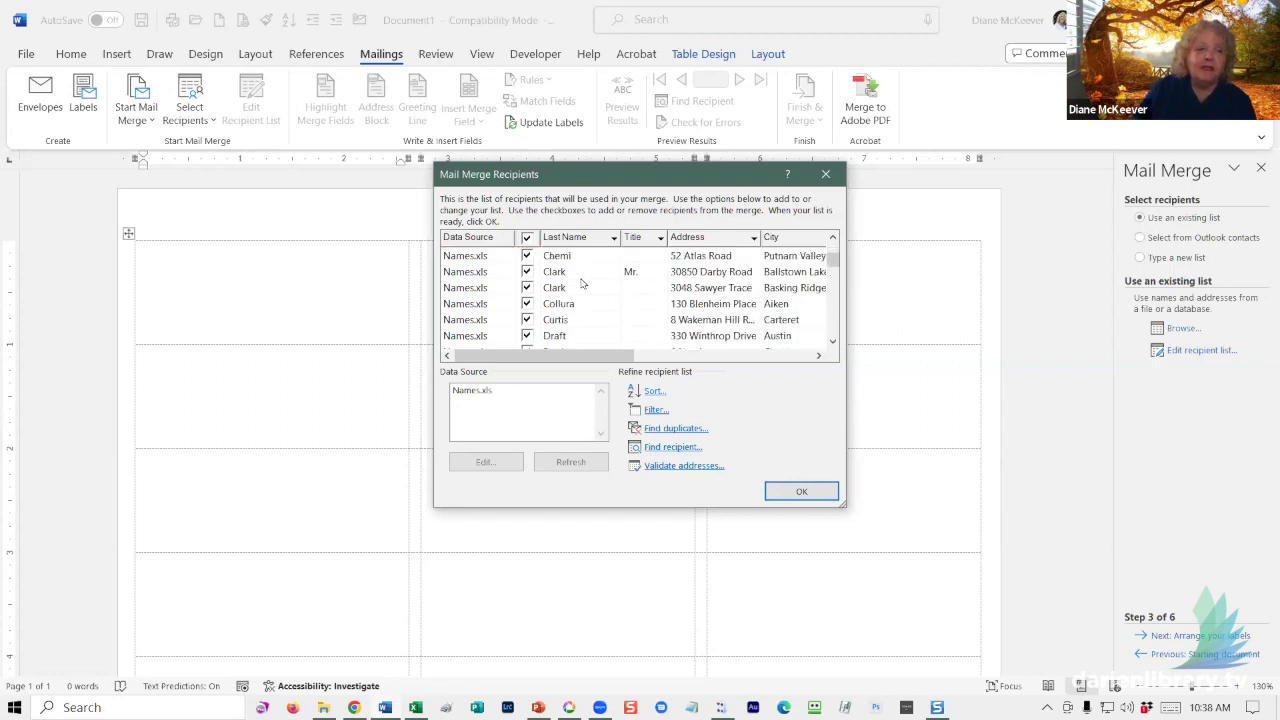
pyautogui.click(526, 272)
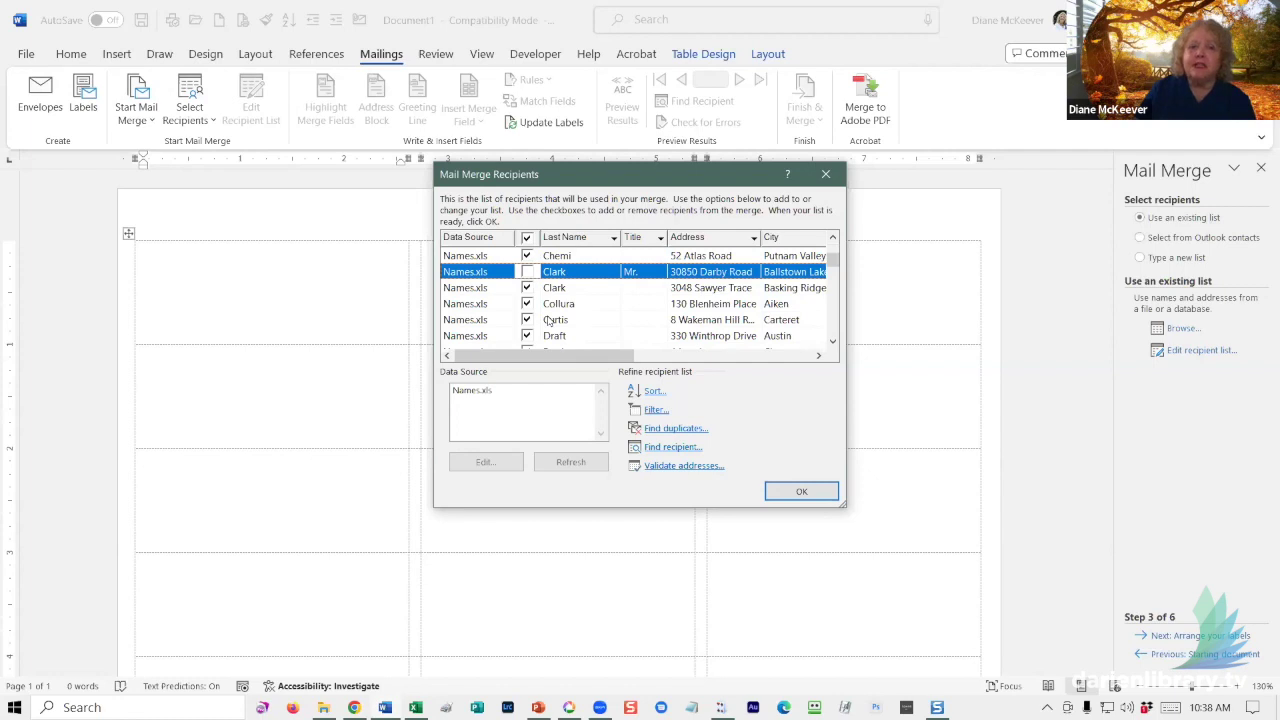
pyautogui.scroll(-10, 543, 310)
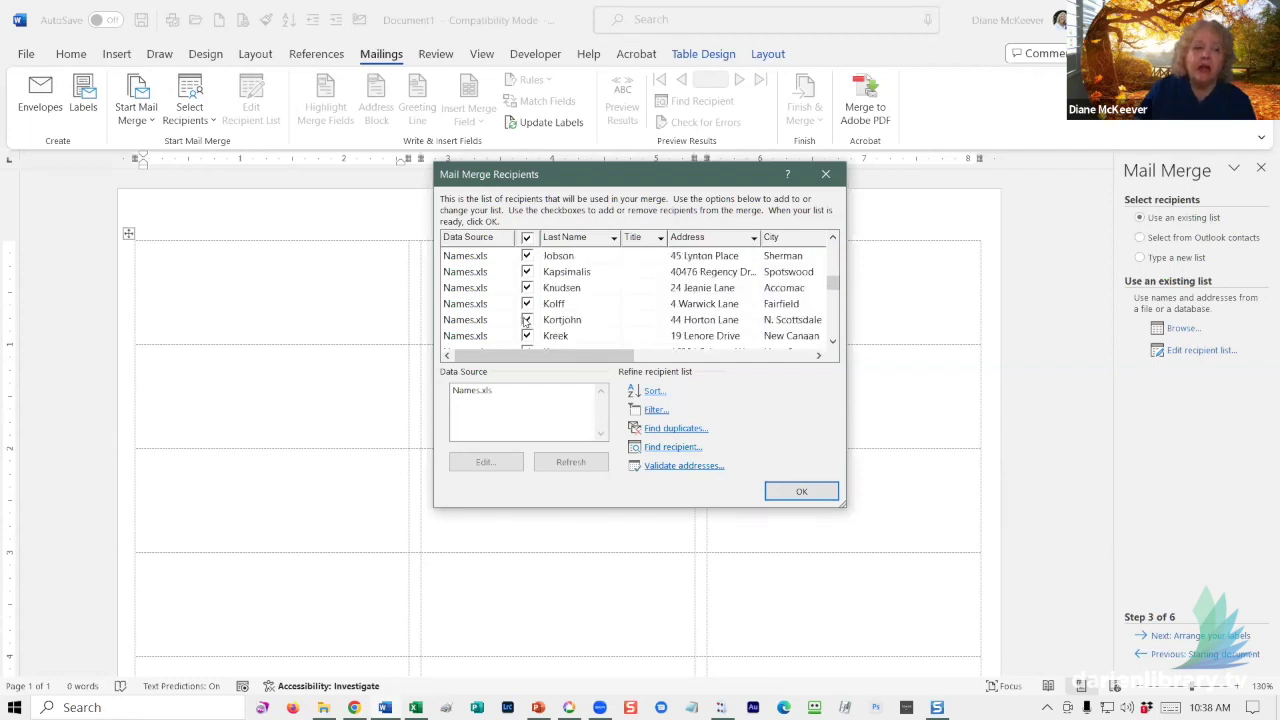
pyautogui.click(524, 322)
pyautogui.scroll(-8, 547, 325)
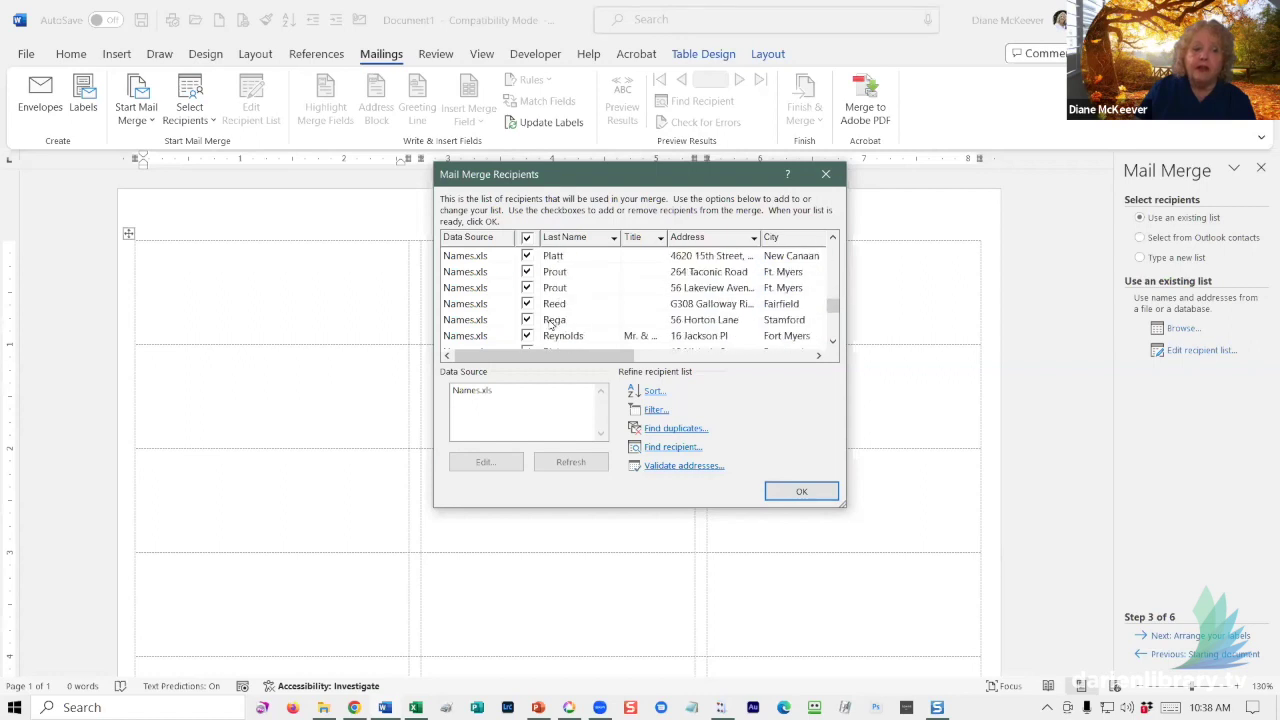
pyautogui.click(527, 320)
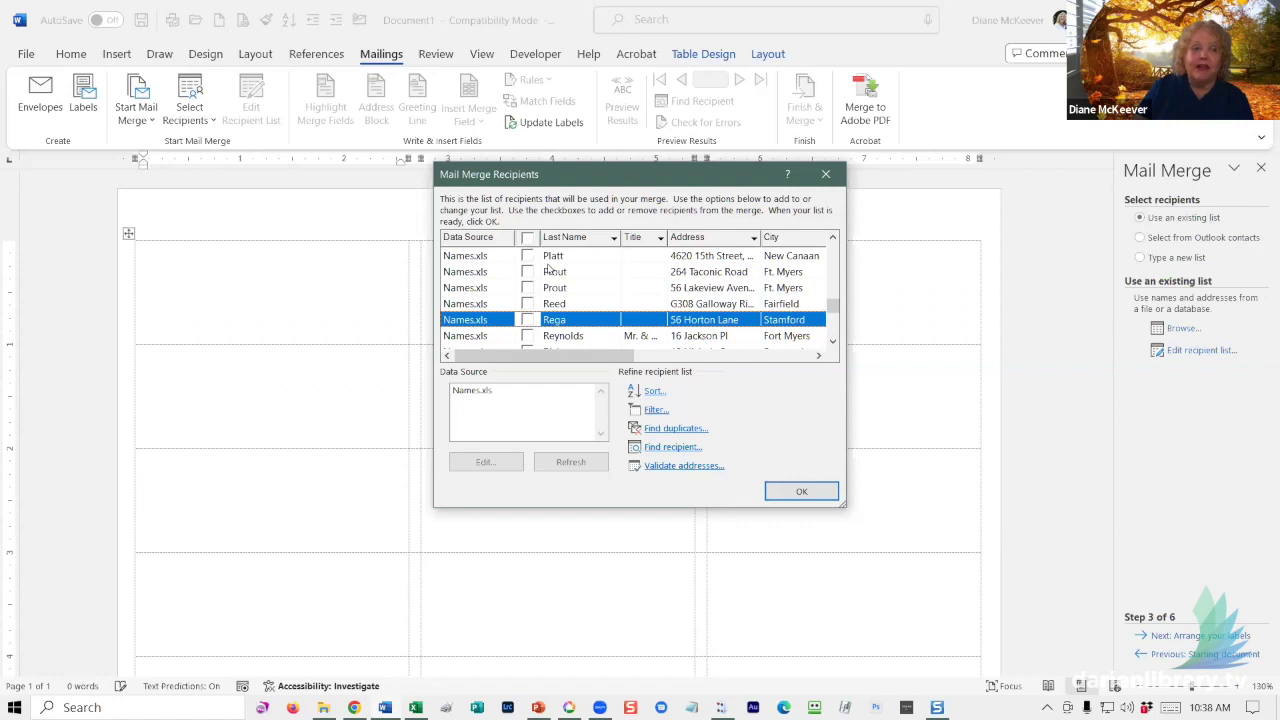
# - Recheck four recipients so everyone is included, then confirm the recipient list
pyautogui.scroll(10, 530, 255)
pyautogui.click(528, 256)
pyautogui.click(527, 272)
pyautogui.click(527, 304)
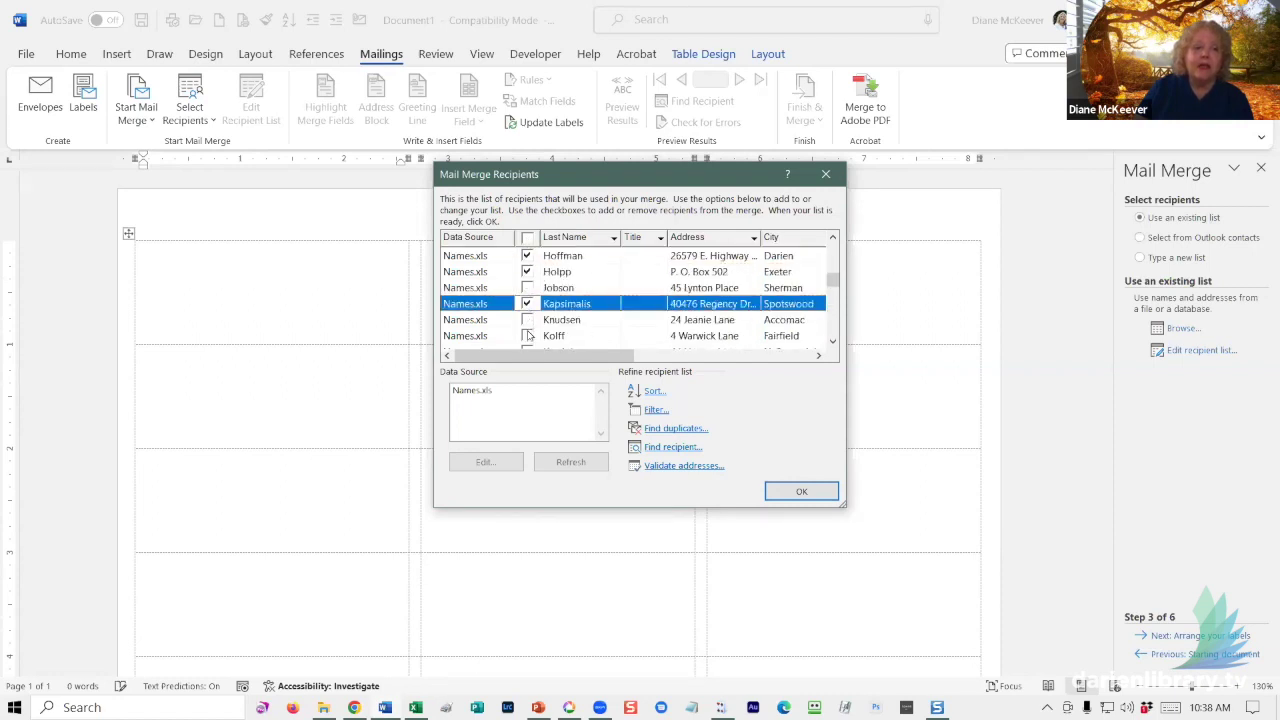
pyautogui.click(527, 336)
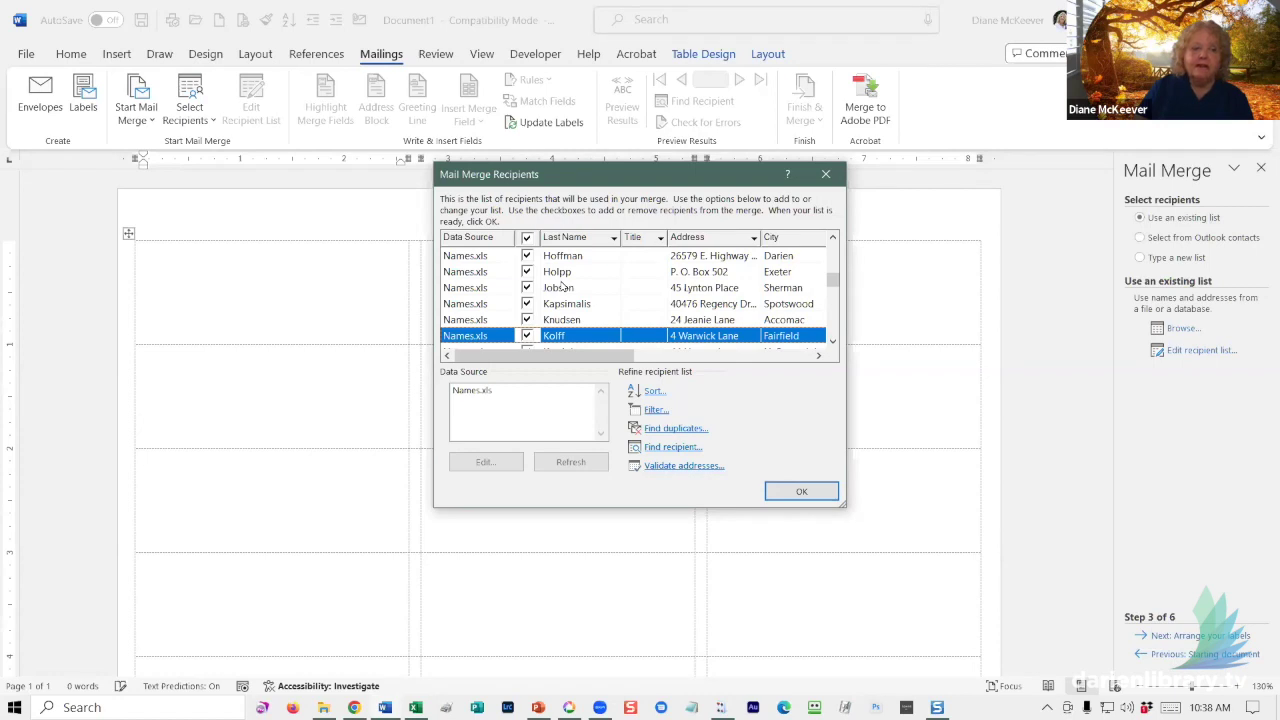
pyautogui.scroll(-5, 560, 287)
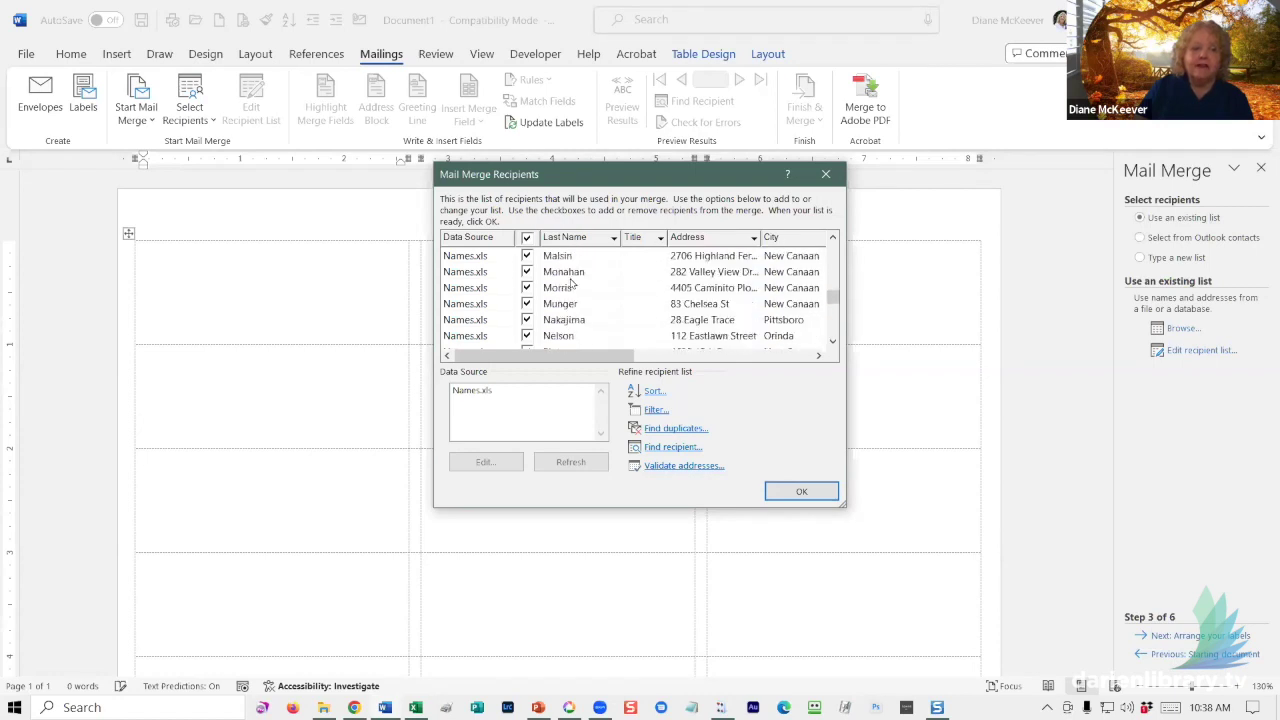
pyautogui.scroll(-2, 570, 285)
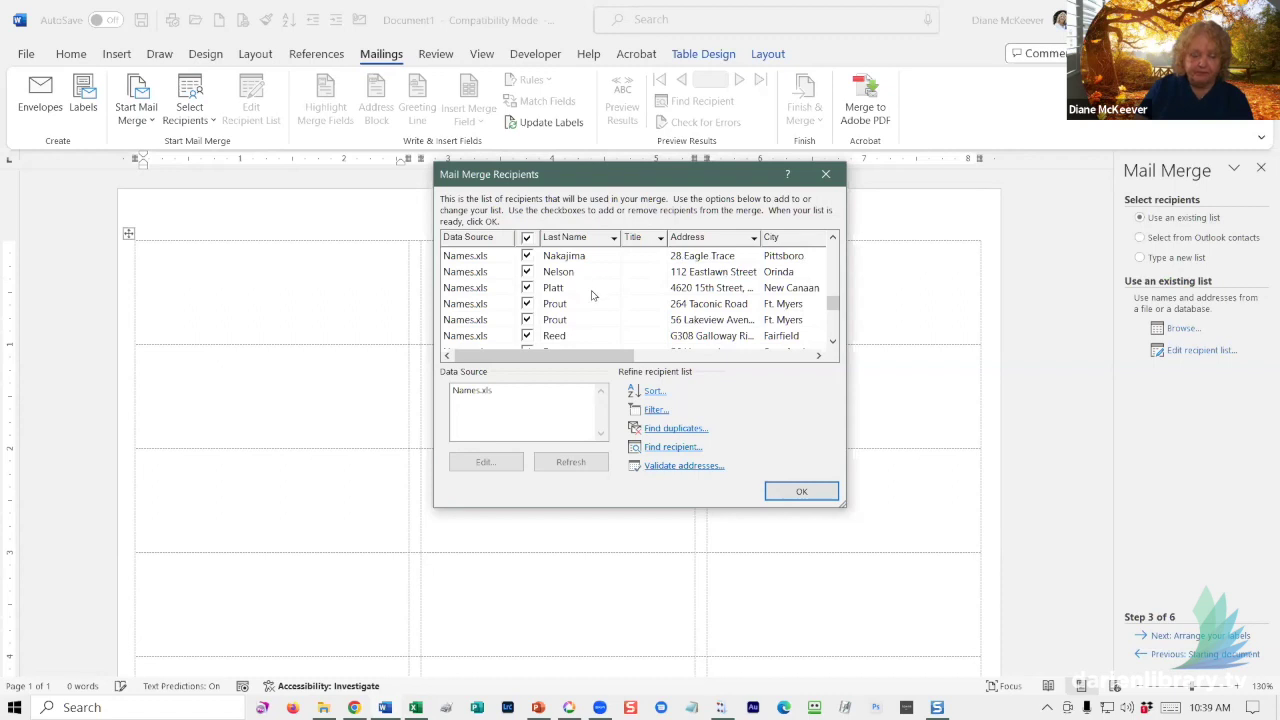
pyautogui.click(798, 492)
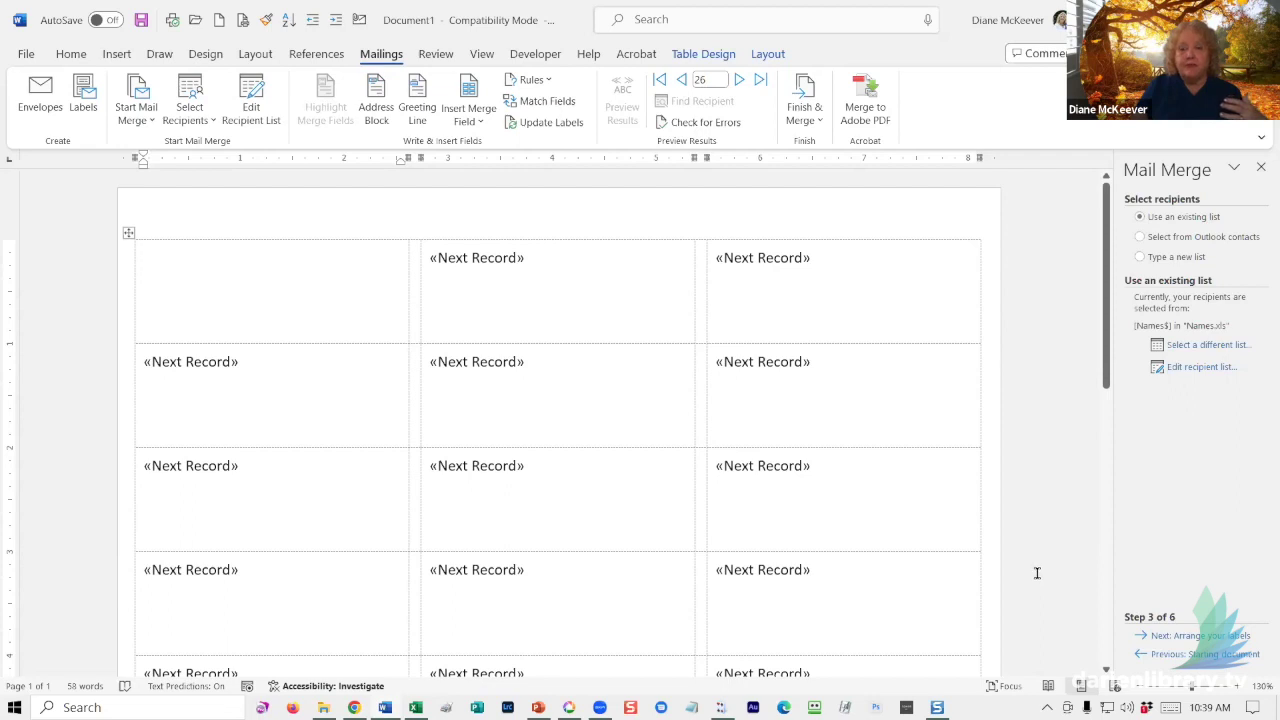
pyautogui.click(1191, 368)
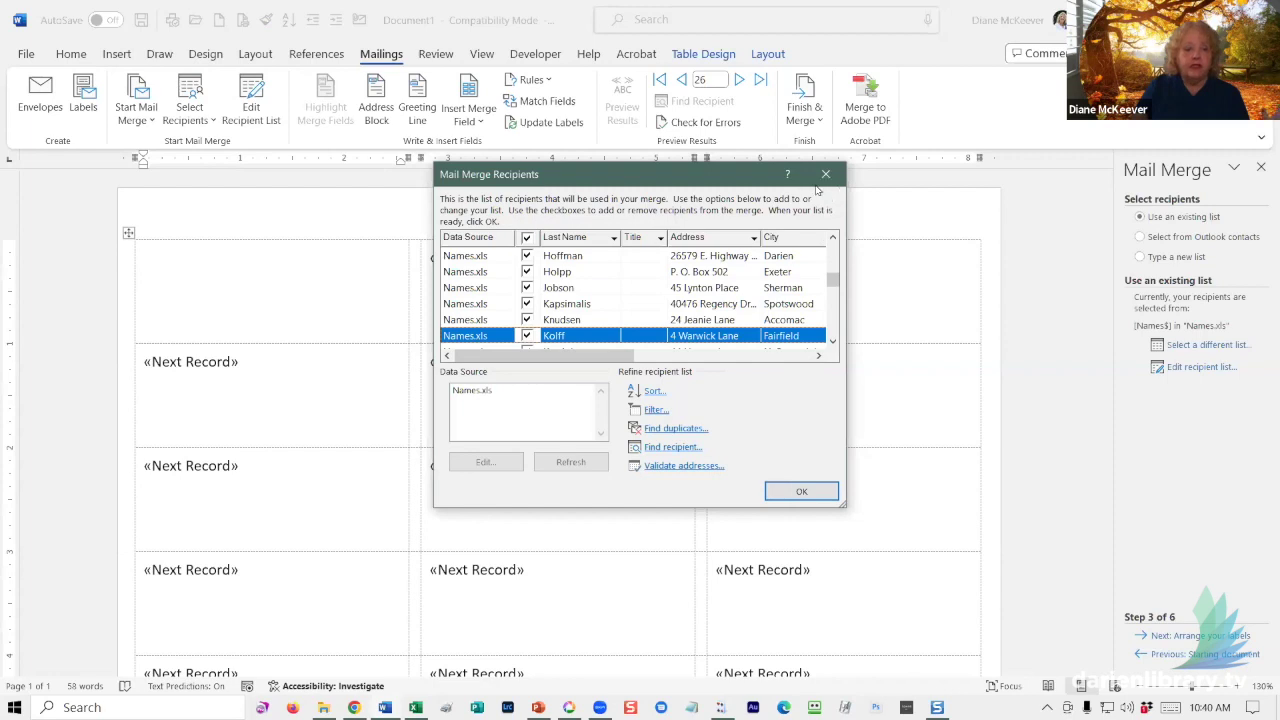
pyautogui.click(791, 487)
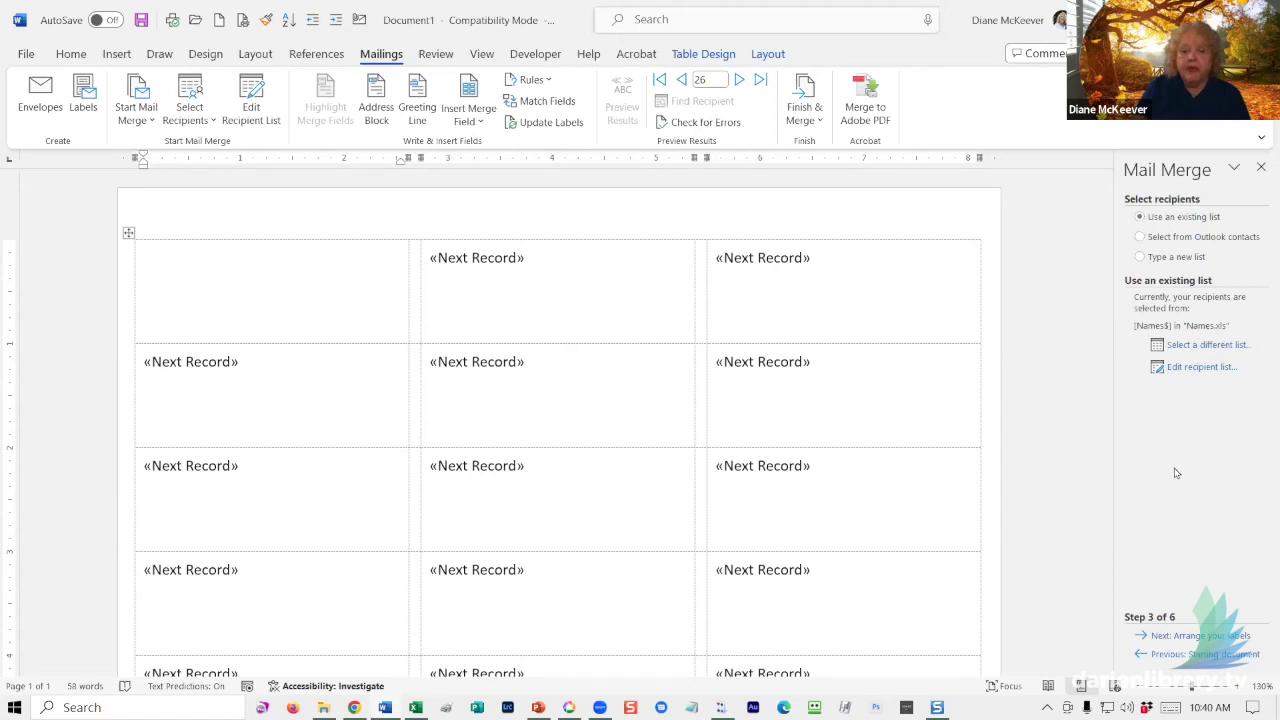
# - Advance to step 4, Arrange your labels, and close Insert Merge Field without adding anything
pyautogui.click(1181, 638)
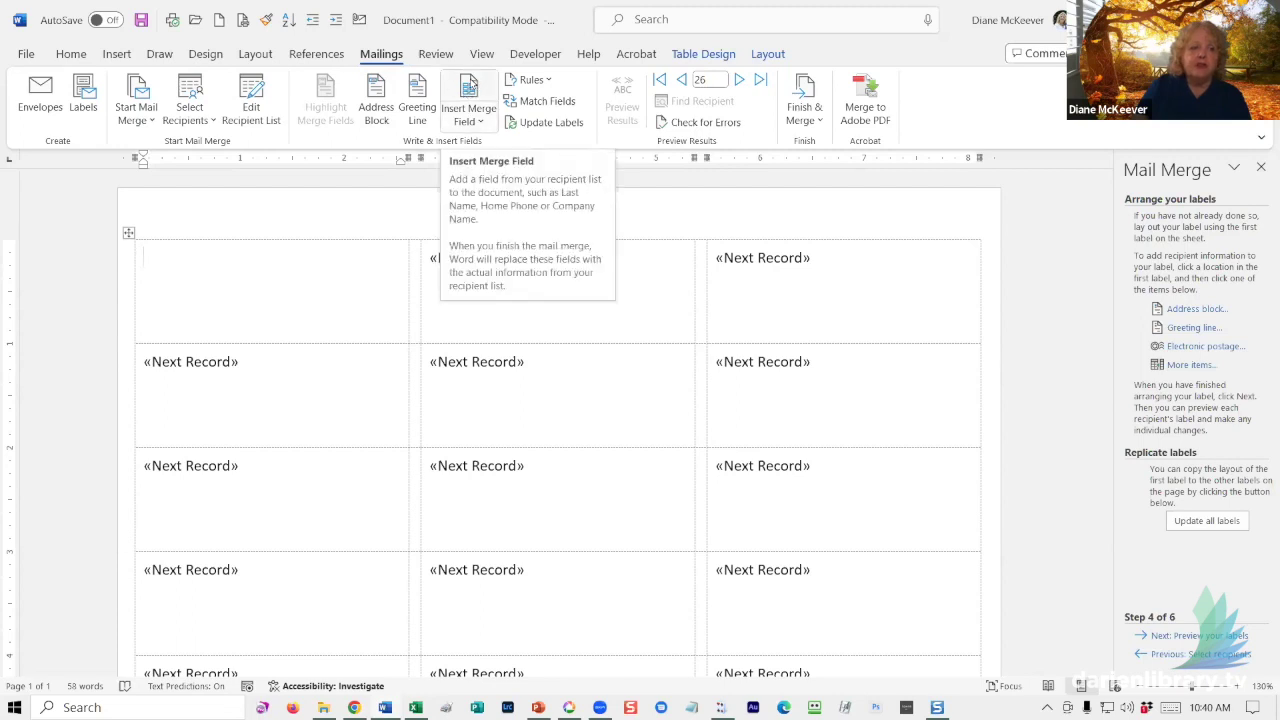
pyautogui.click(469, 88)
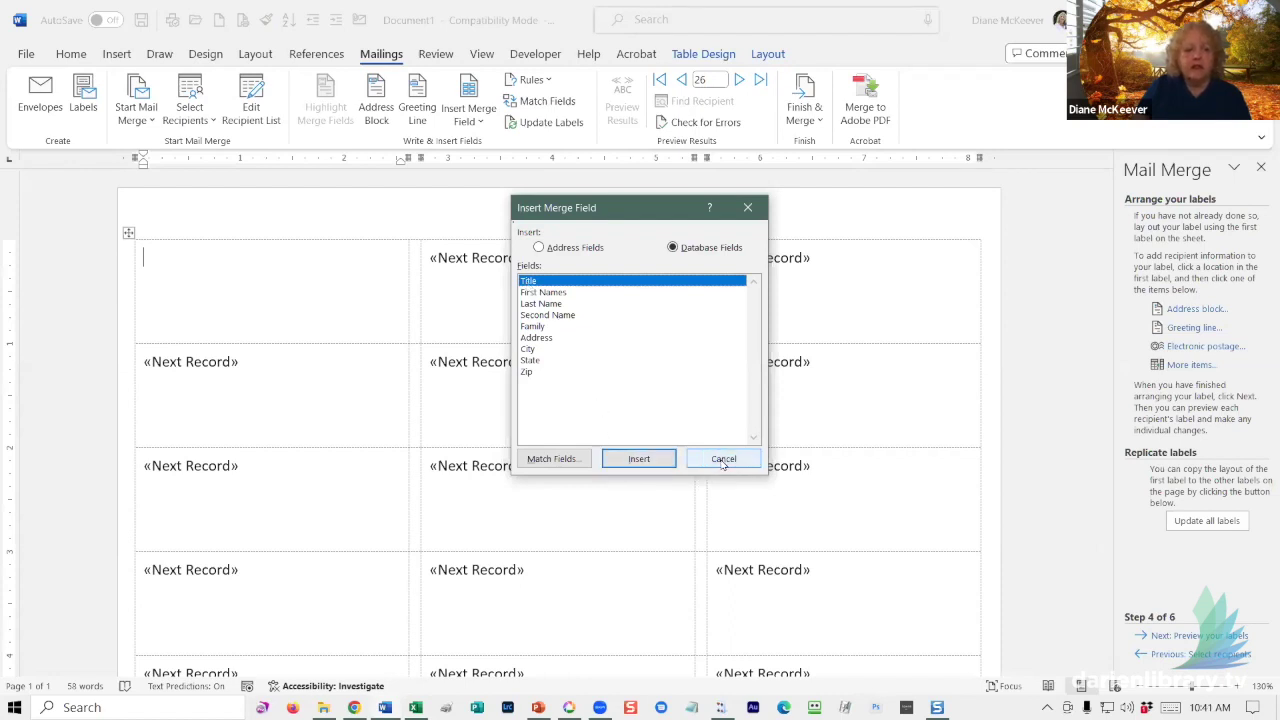
pyautogui.click(747, 208)
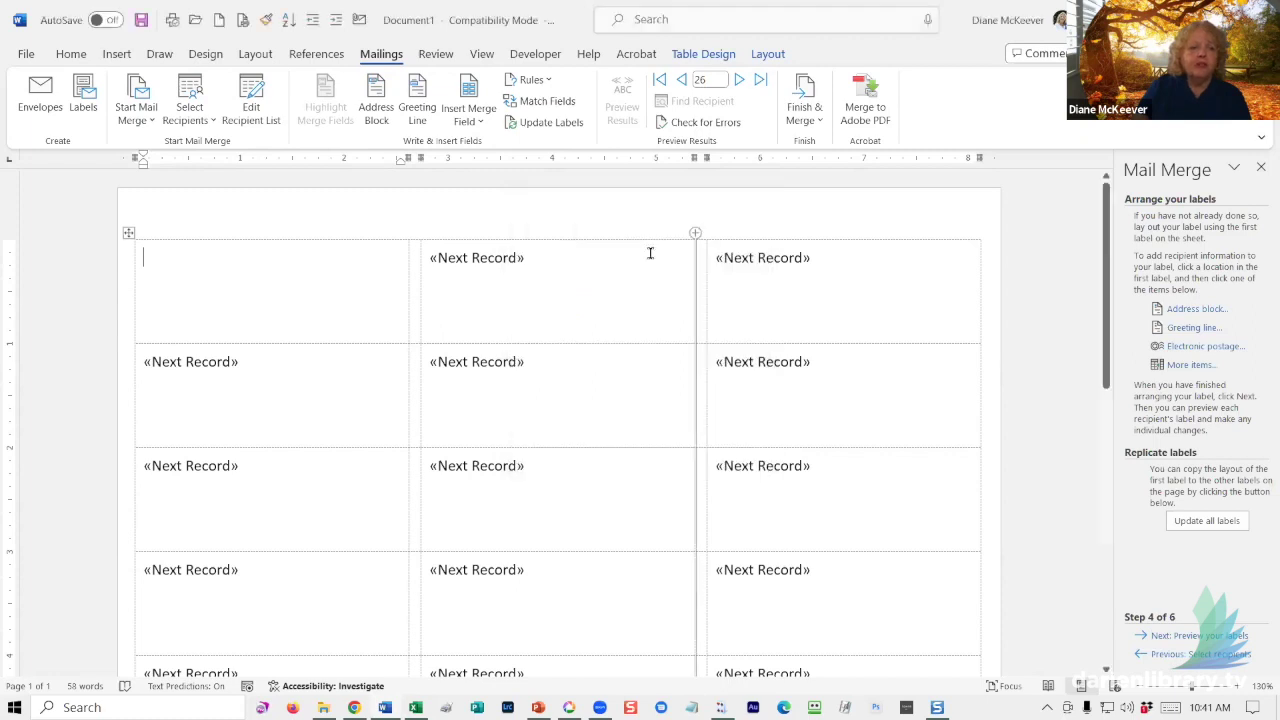
# - Insert Title, First_Names, Last_Name, Second_Name and Family fields into the first label
pyautogui.click(466, 122)
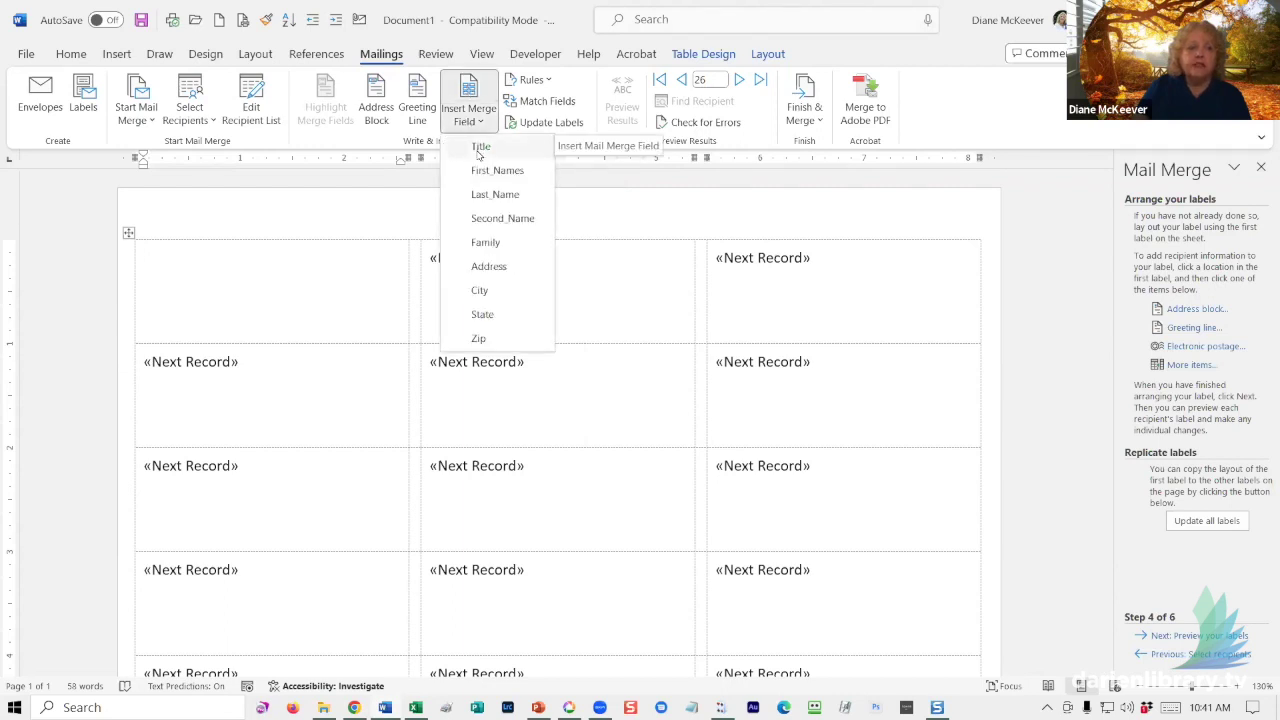
pyautogui.click(478, 152)
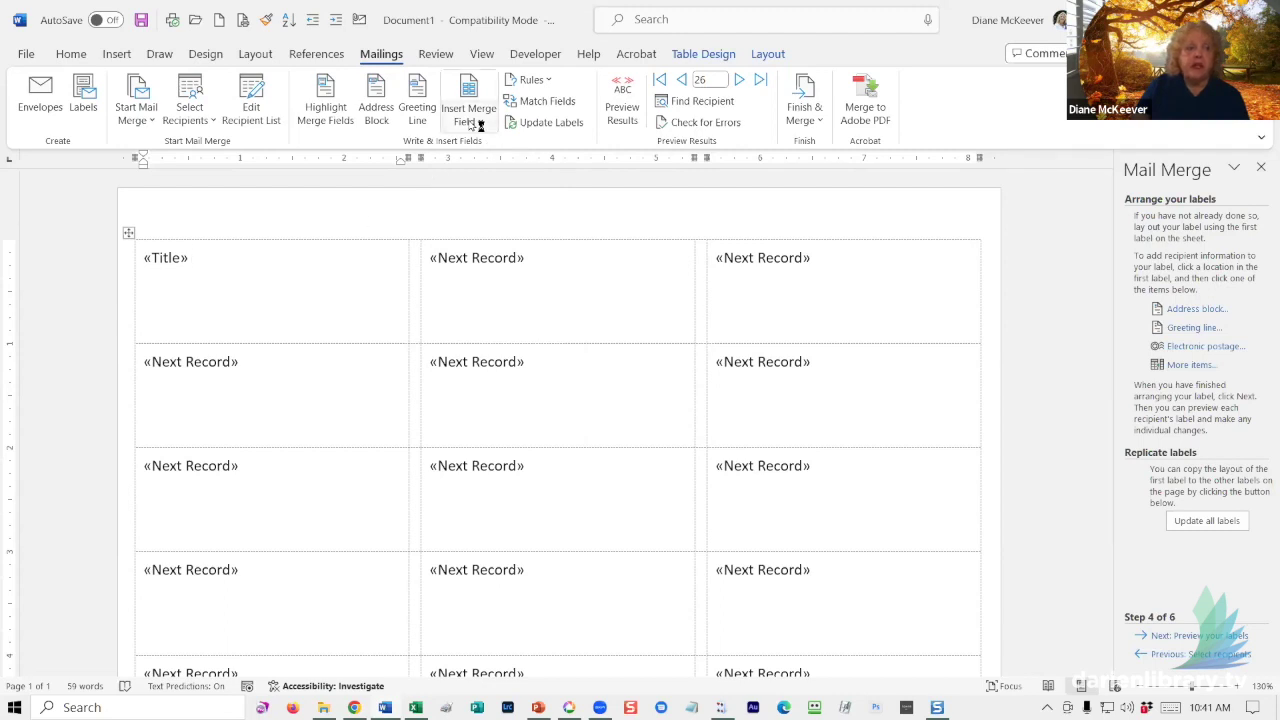
pyautogui.click(480, 122)
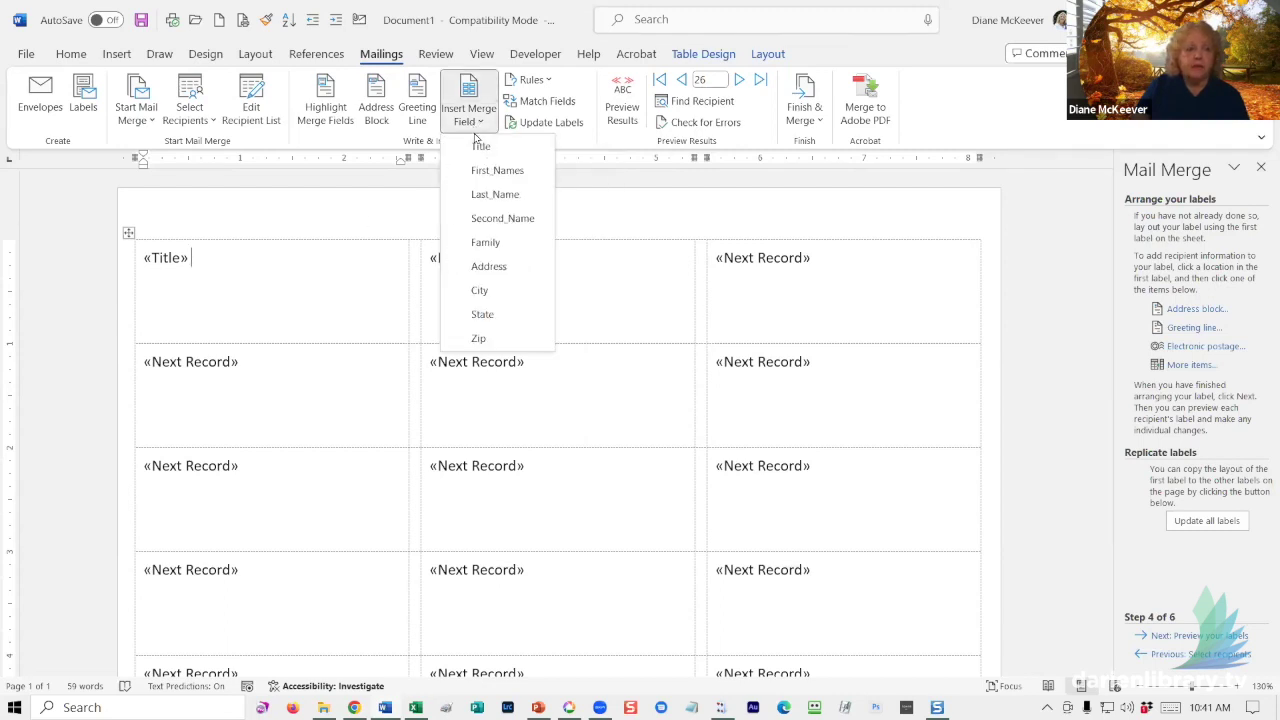
pyautogui.click(487, 171)
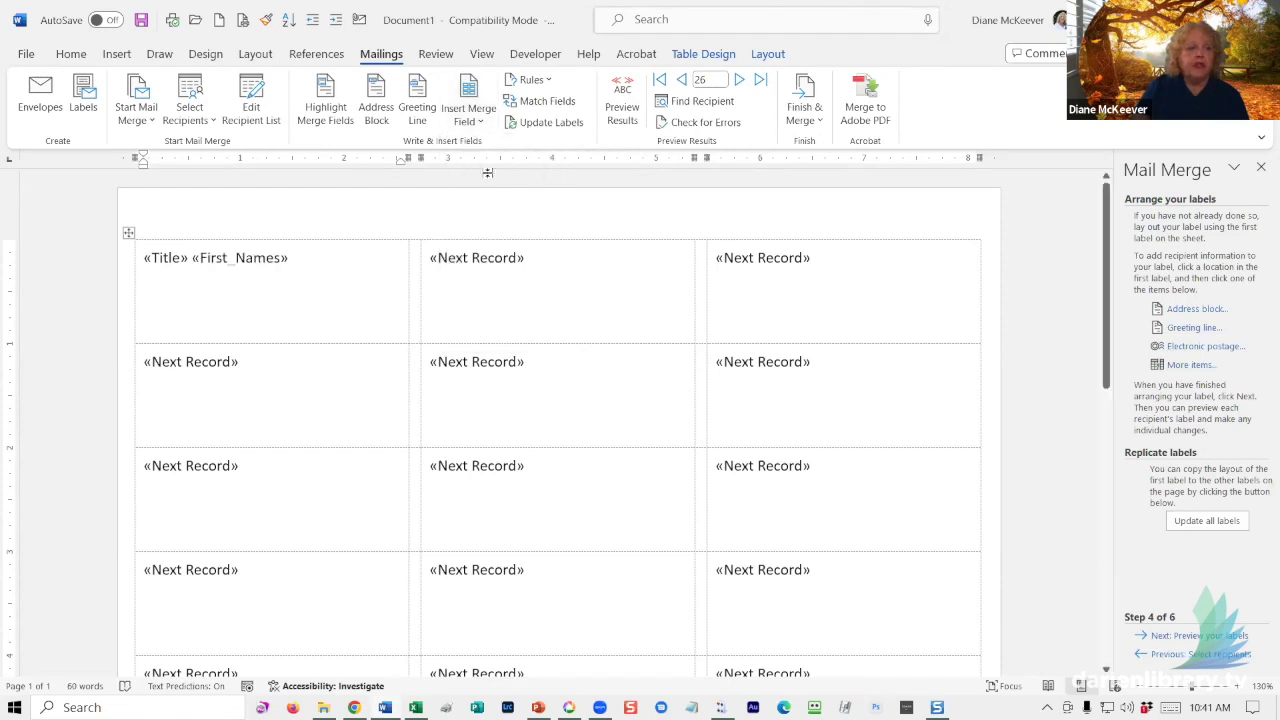
pyautogui.click(469, 115)
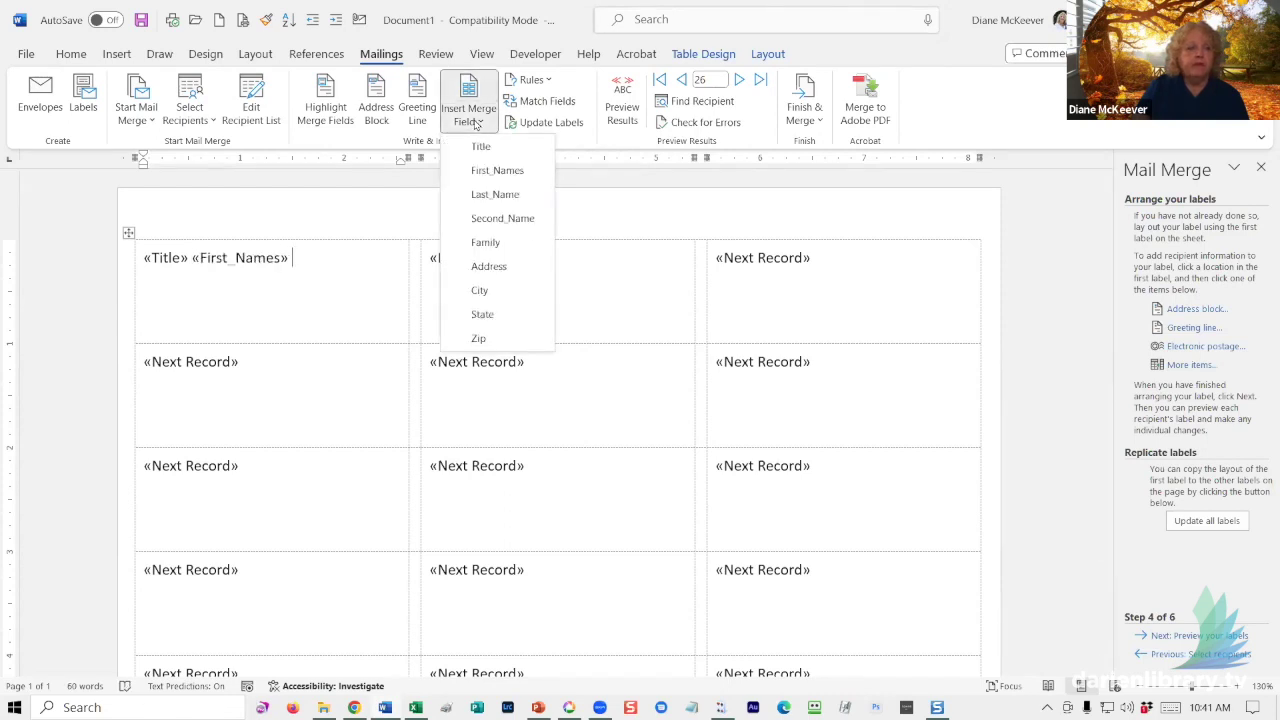
pyautogui.click(484, 194)
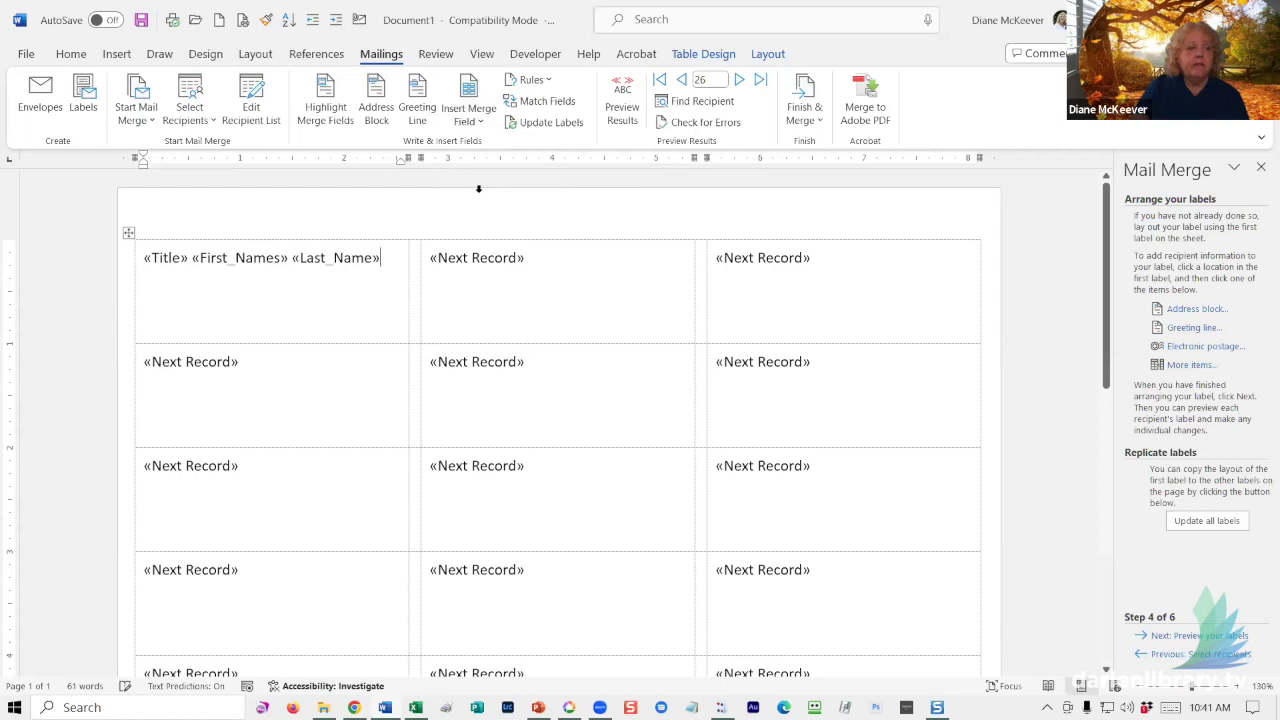
pyautogui.click(467, 117)
pyautogui.click(477, 219)
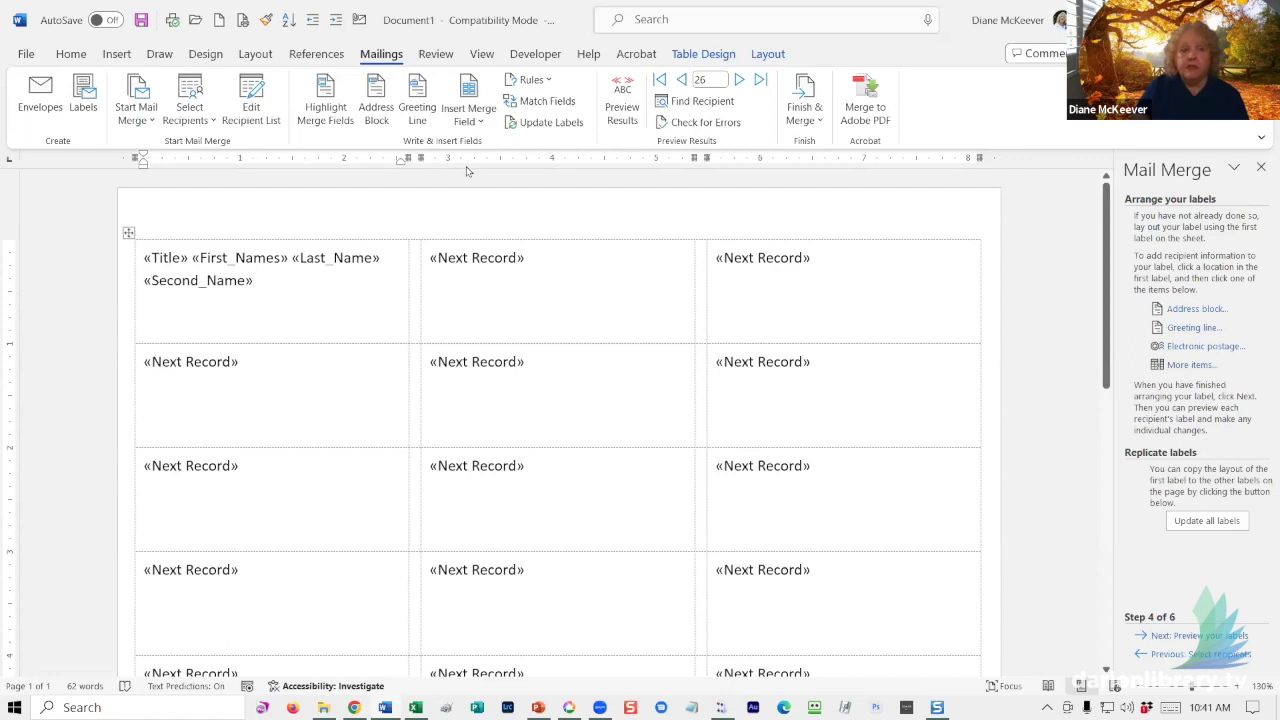
pyautogui.click(467, 122)
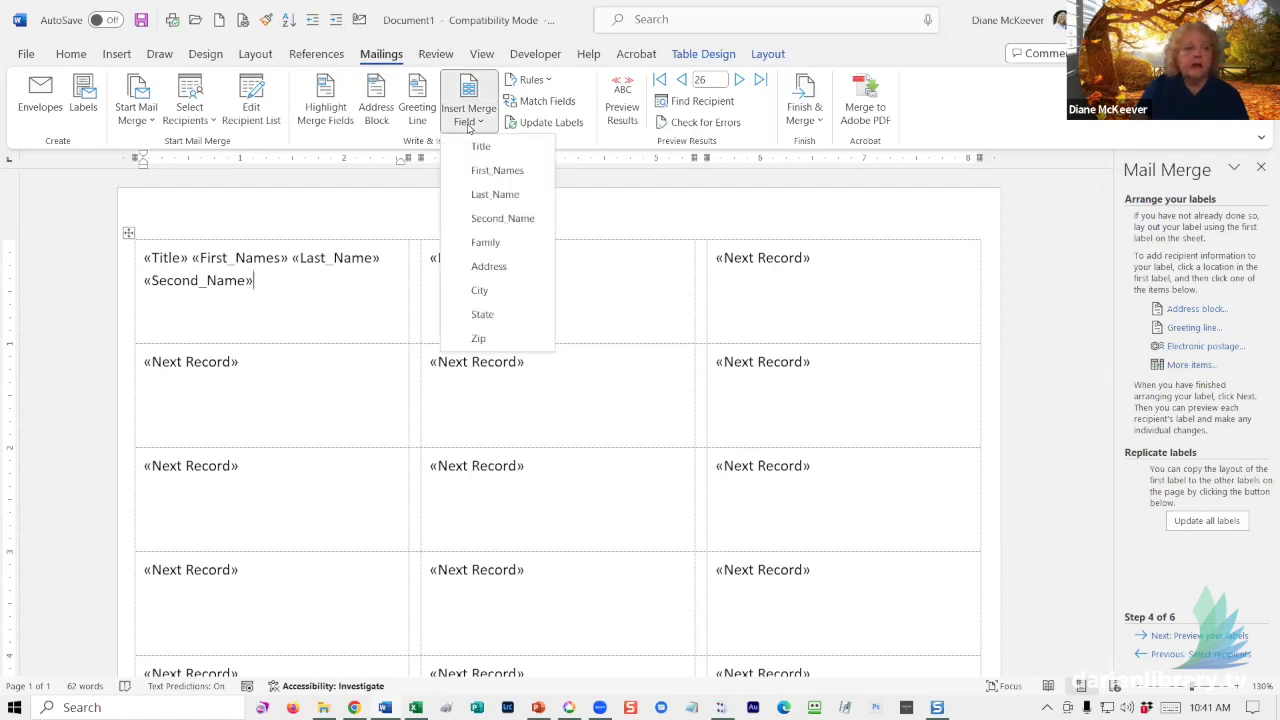
pyautogui.click(300, 275)
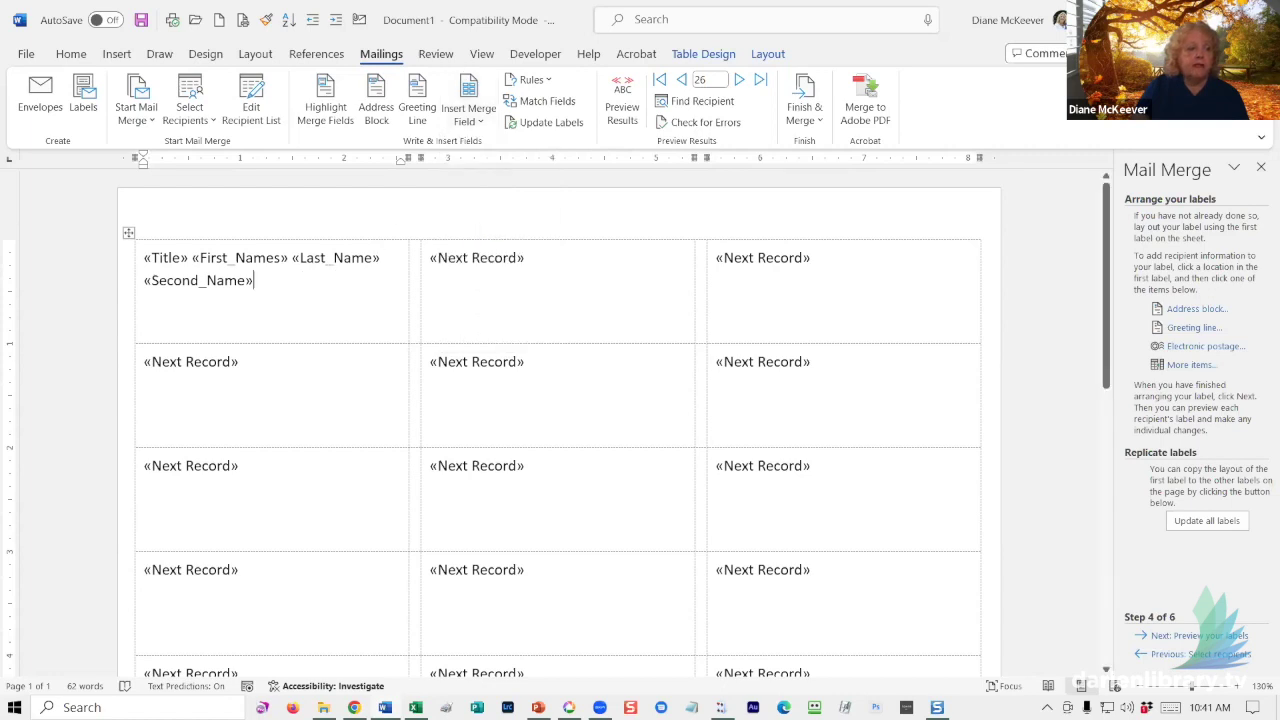
pyautogui.click(468, 124)
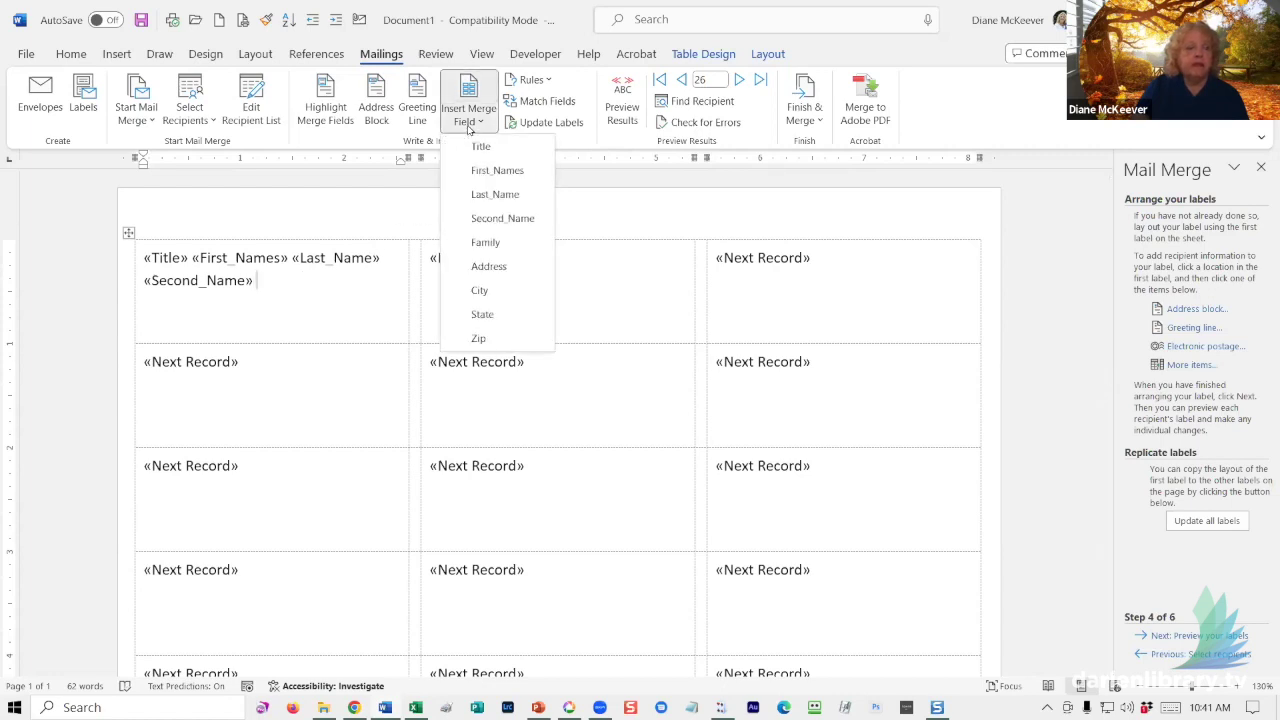
pyautogui.click(480, 244)
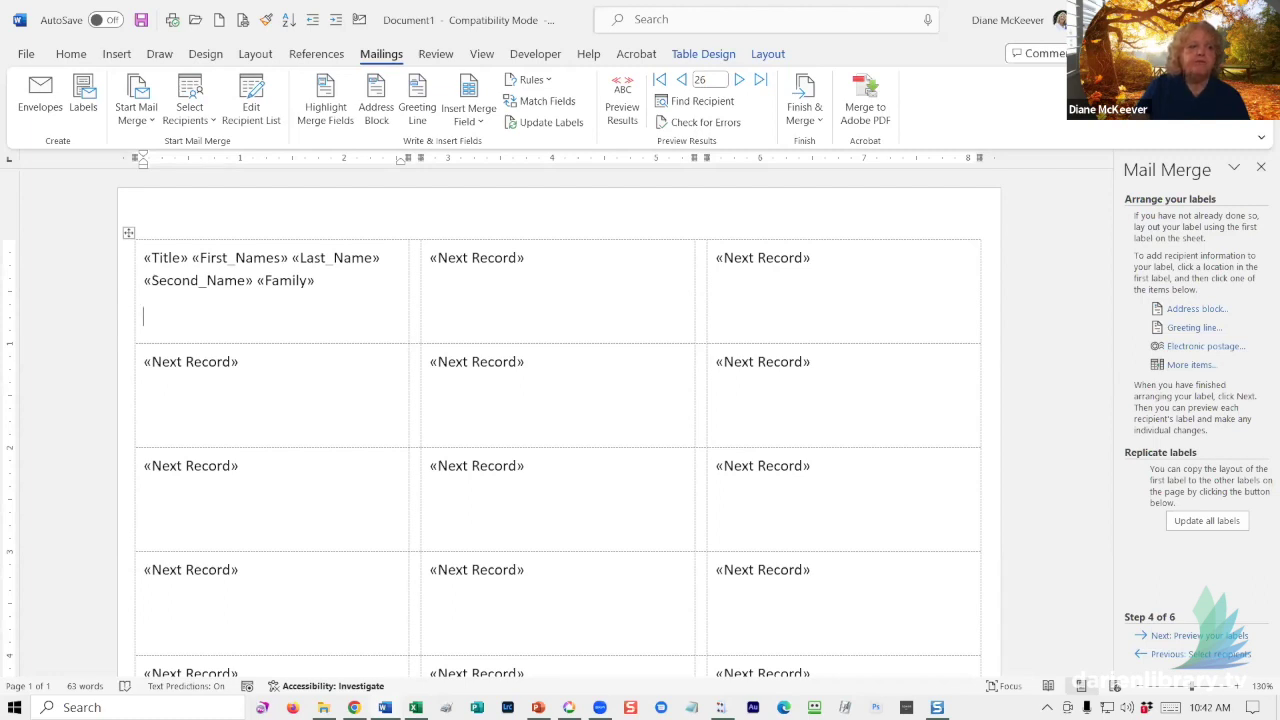
# - Add the Address field on the next line, then City, State and Zip
pyautogui.click(470, 120)
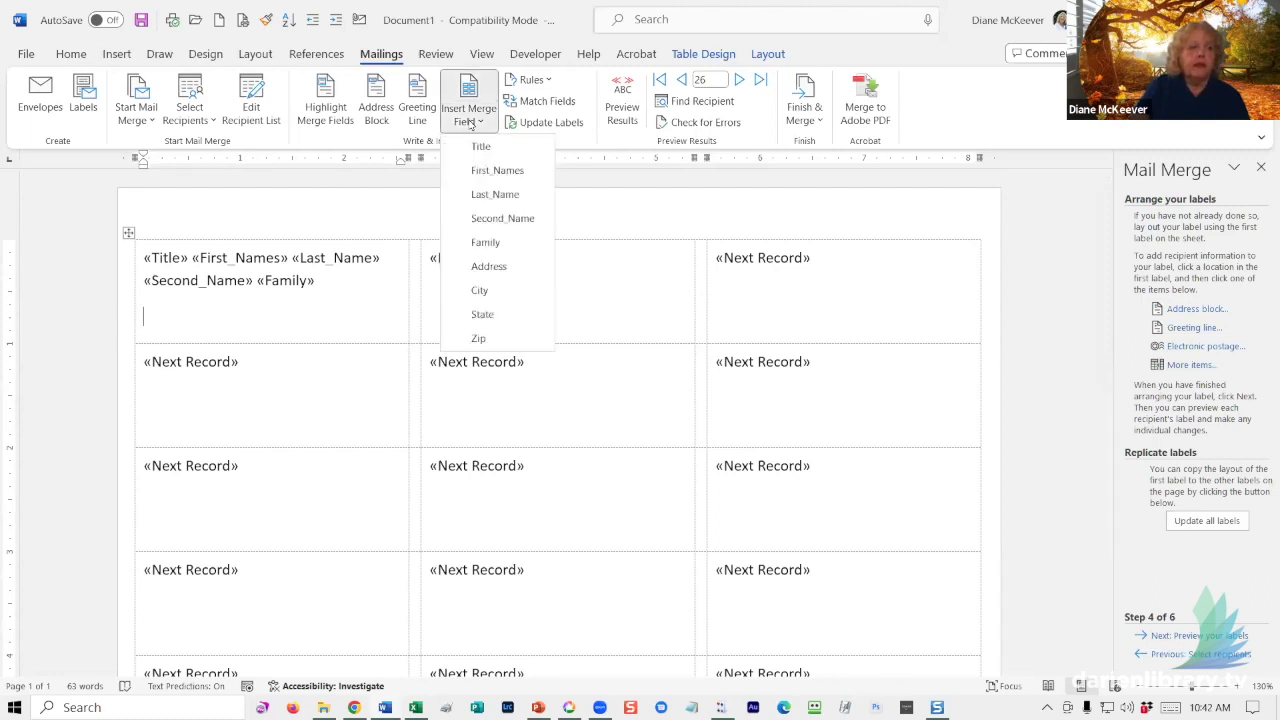
pyautogui.click(490, 263)
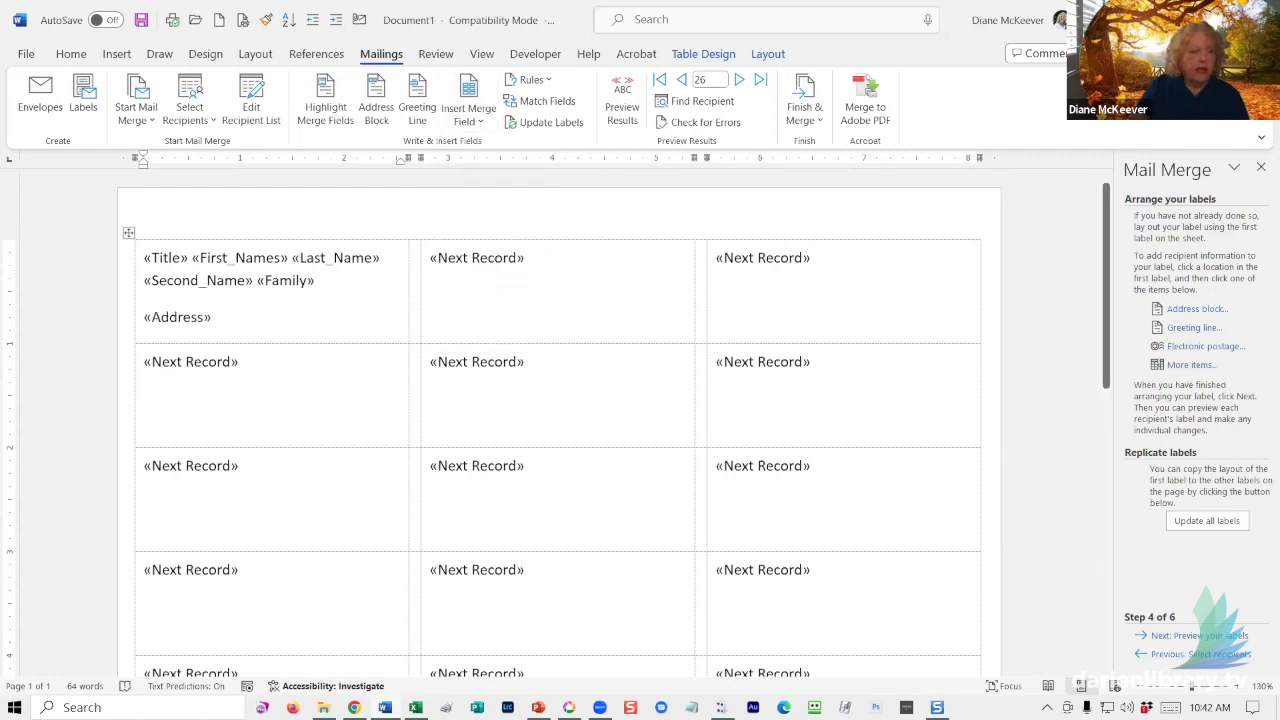
pyautogui.click(468, 114)
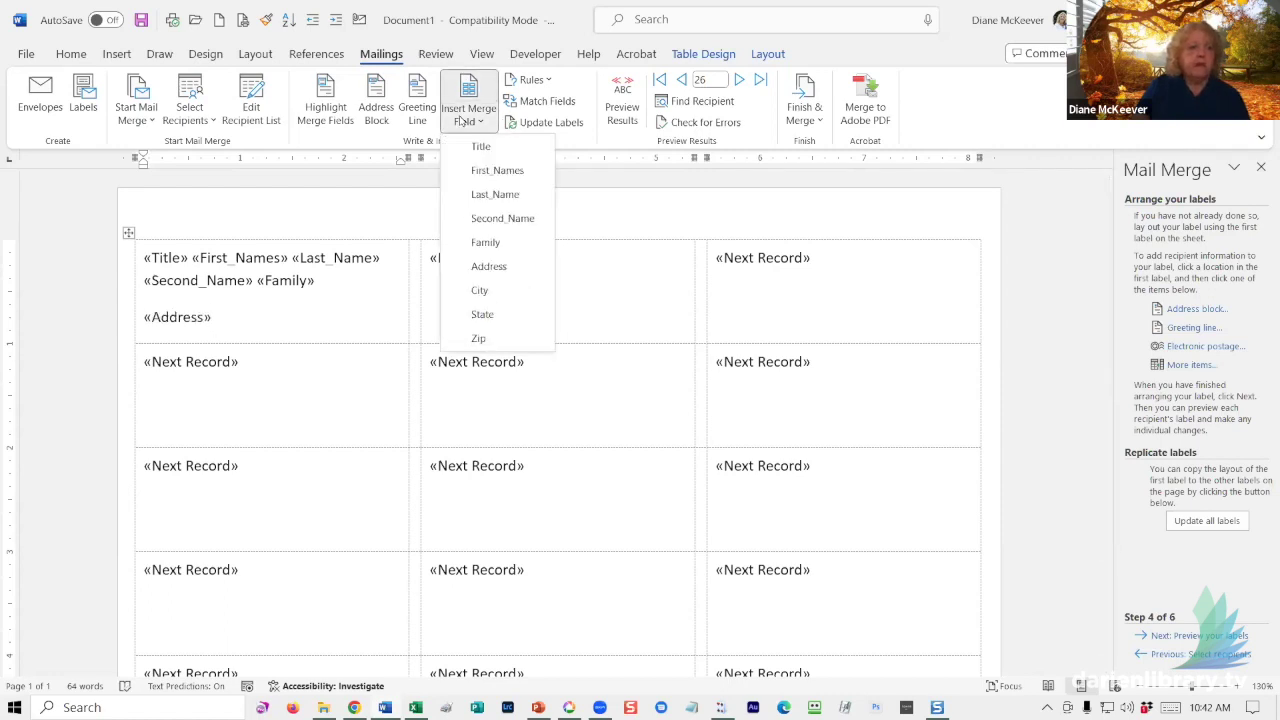
pyautogui.click(478, 289)
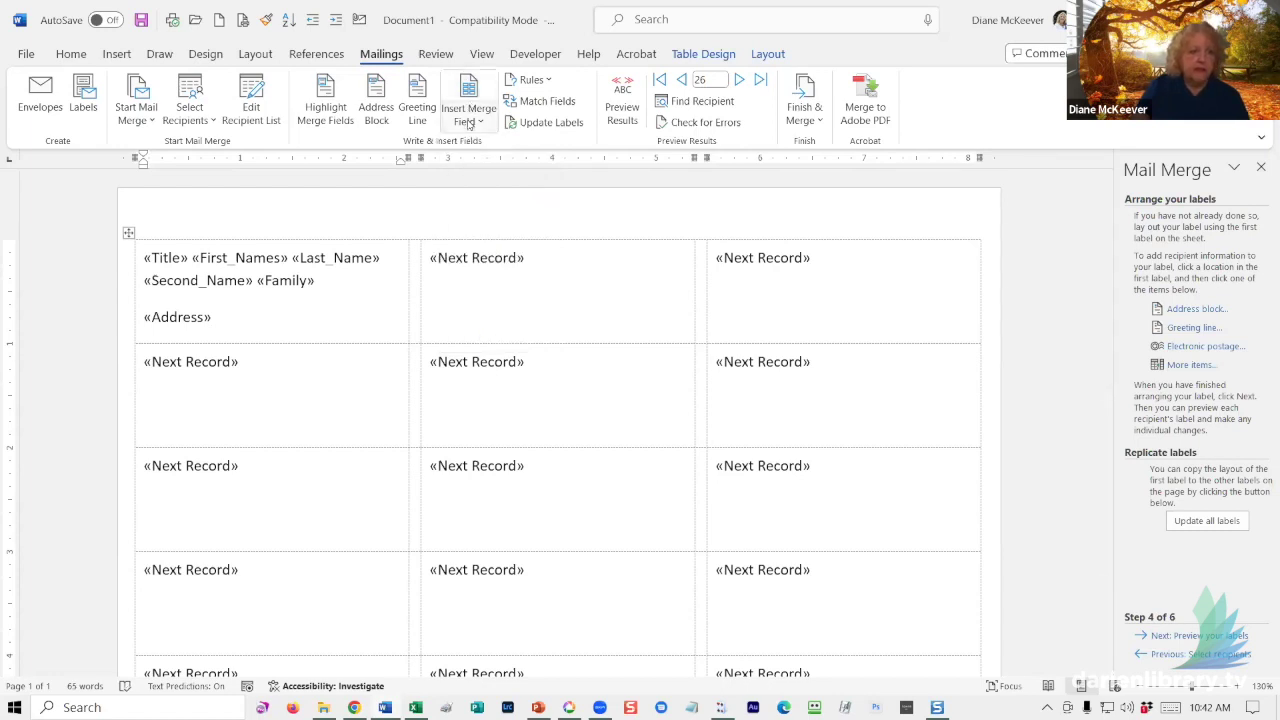
pyautogui.click(468, 122)
pyautogui.click(479, 308)
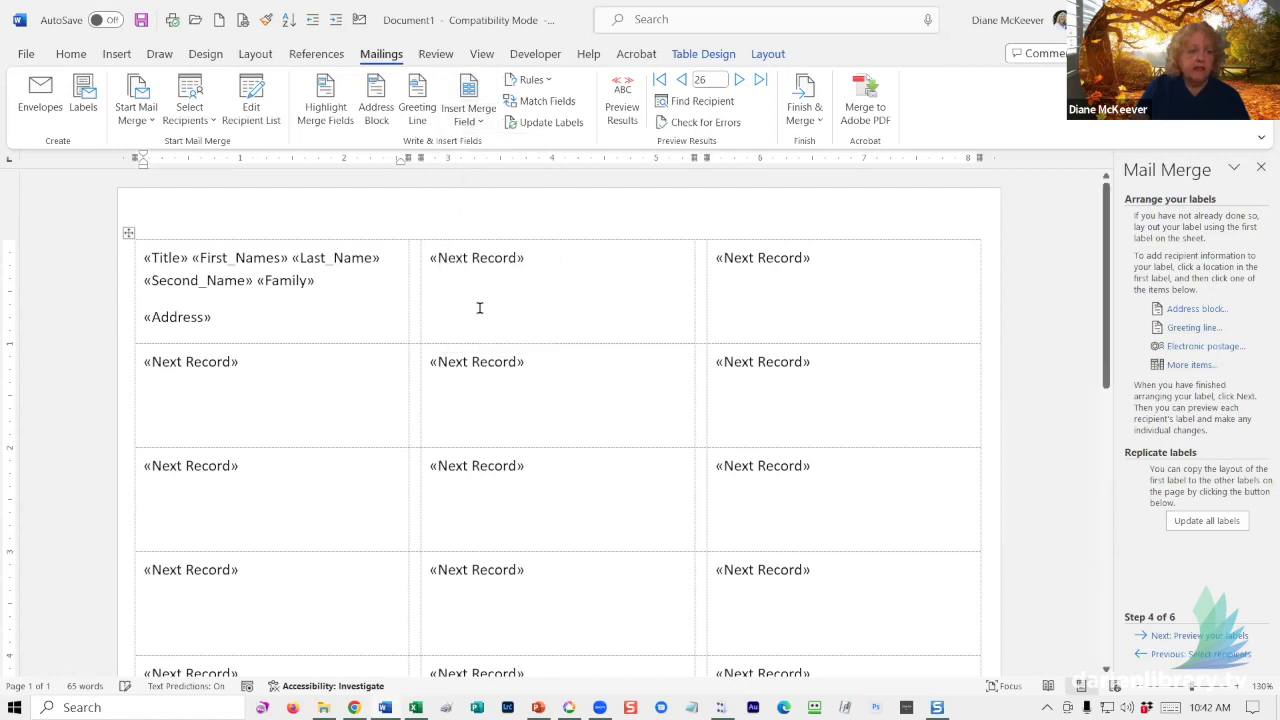
pyautogui.click(468, 121)
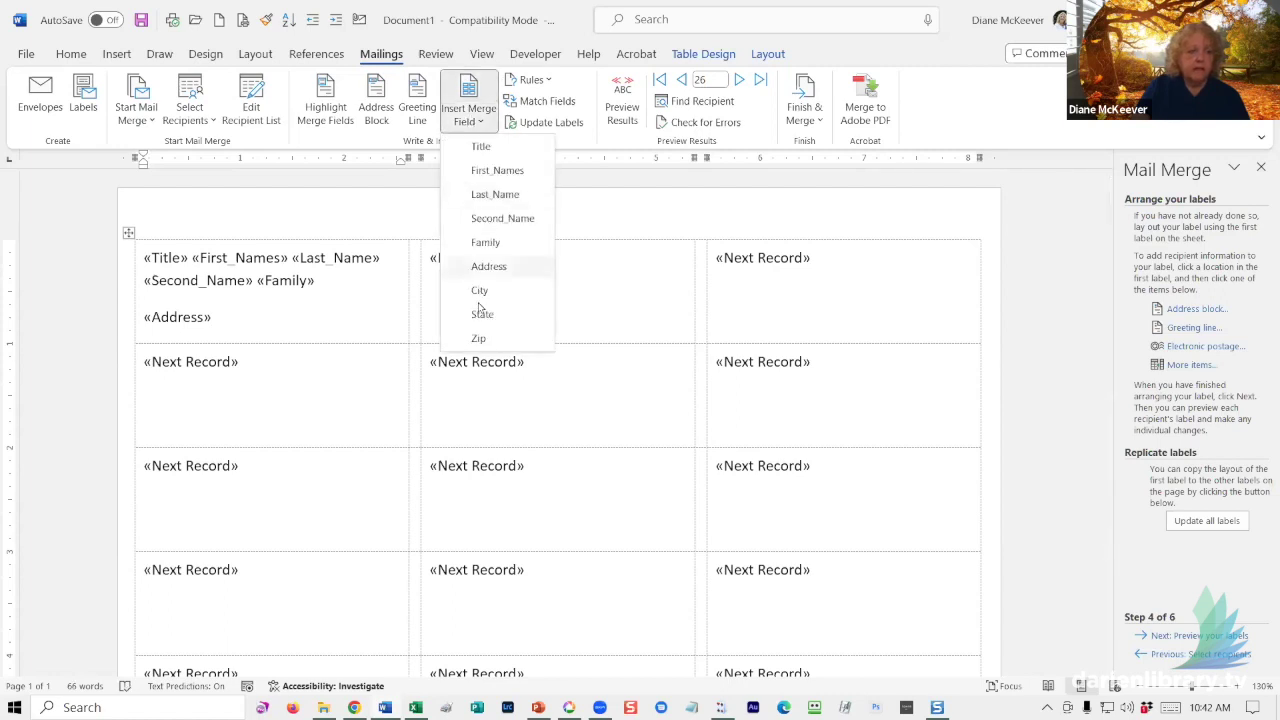
pyautogui.click(478, 341)
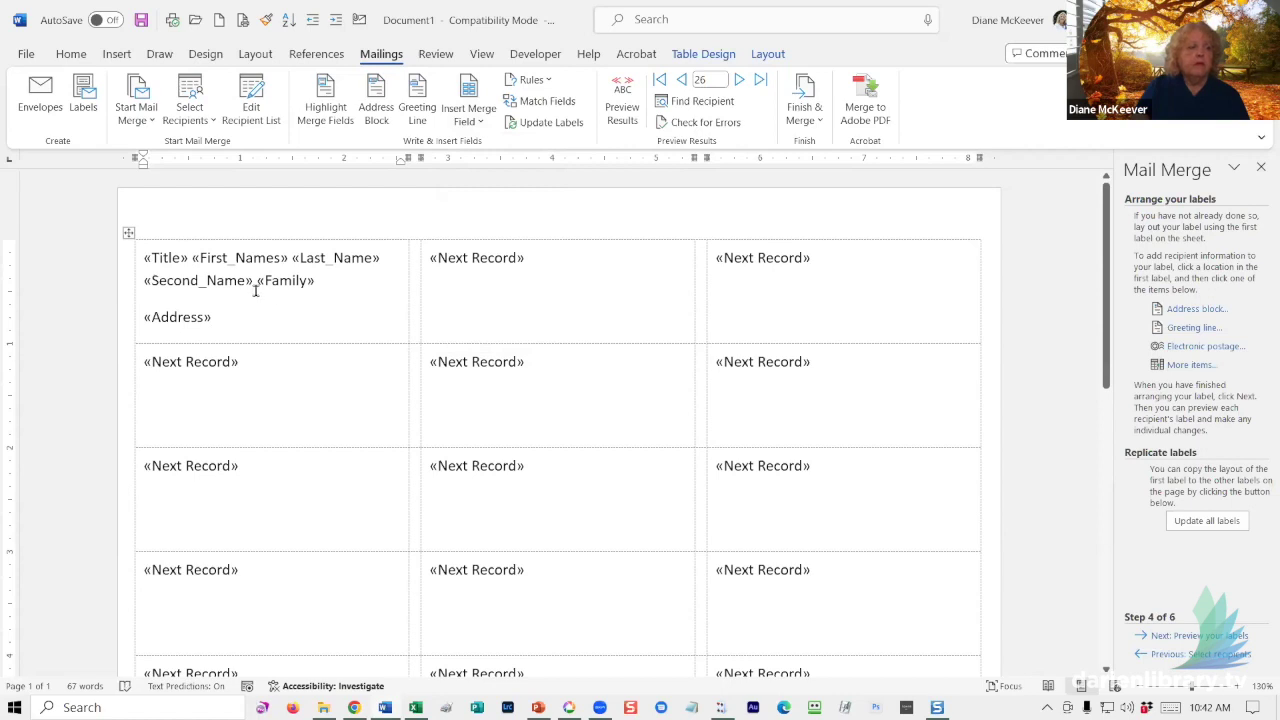
pyautogui.click(200, 279)
pyautogui.click(72, 54)
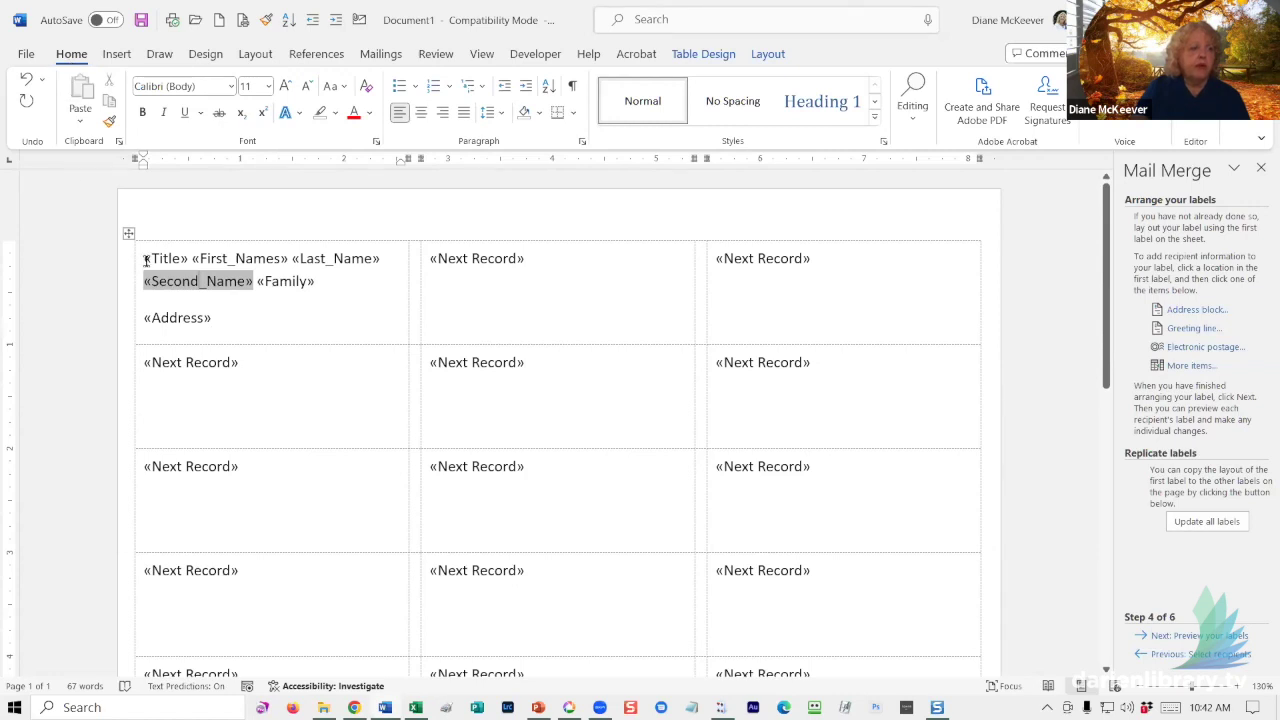
# - Reduce the first label's fields to 10 pt and remove the space after their paragraphs
pyautogui.moveTo(139, 260); pyautogui.dragTo(314, 323)
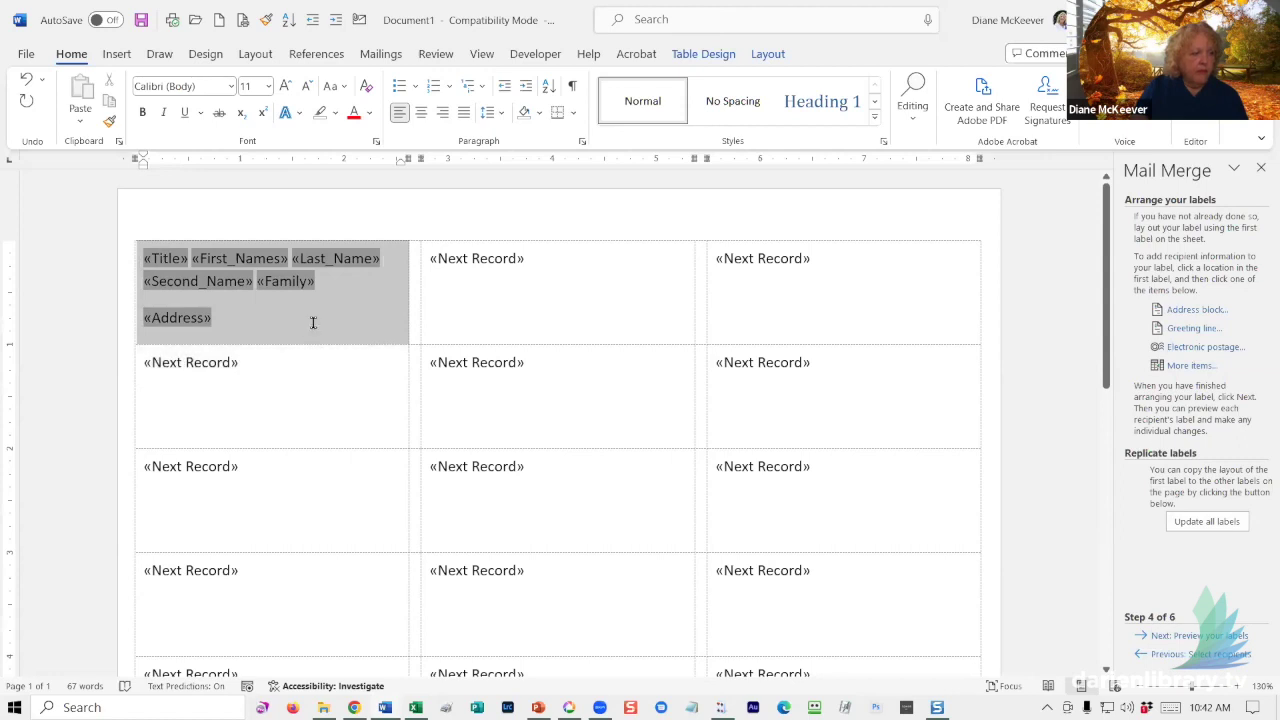
pyautogui.click(305, 88)
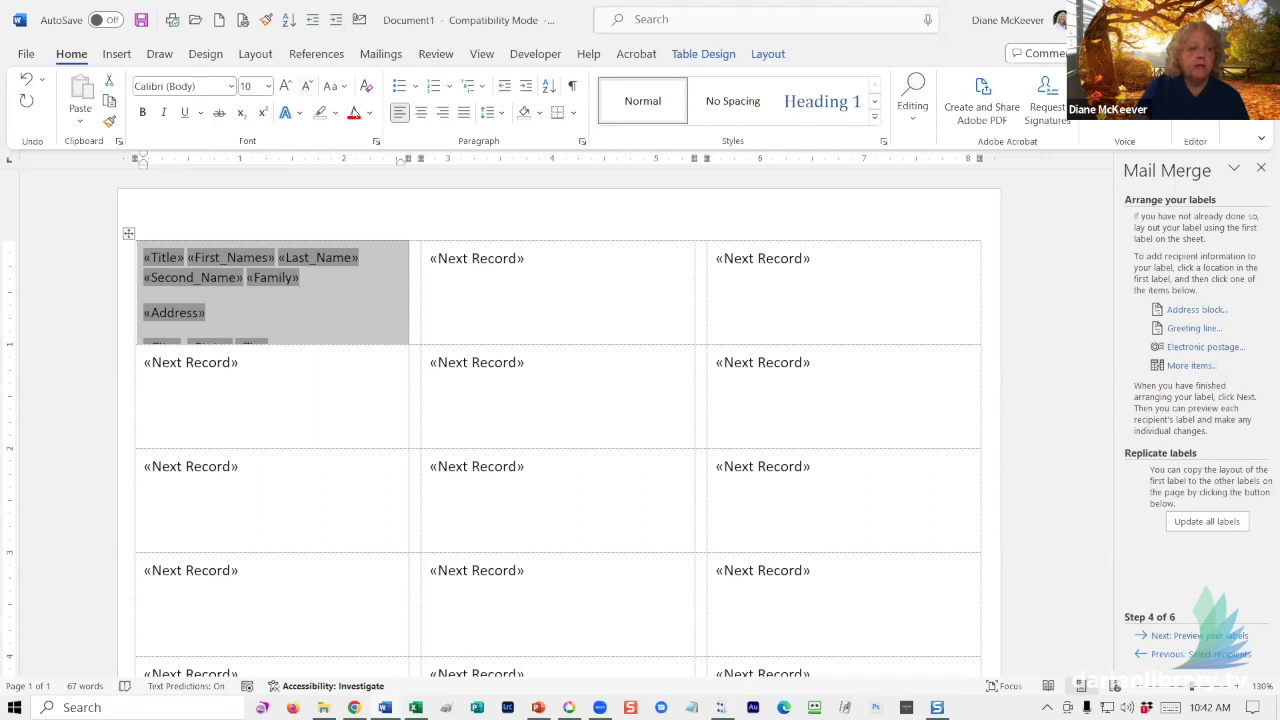
pyautogui.click(500, 115)
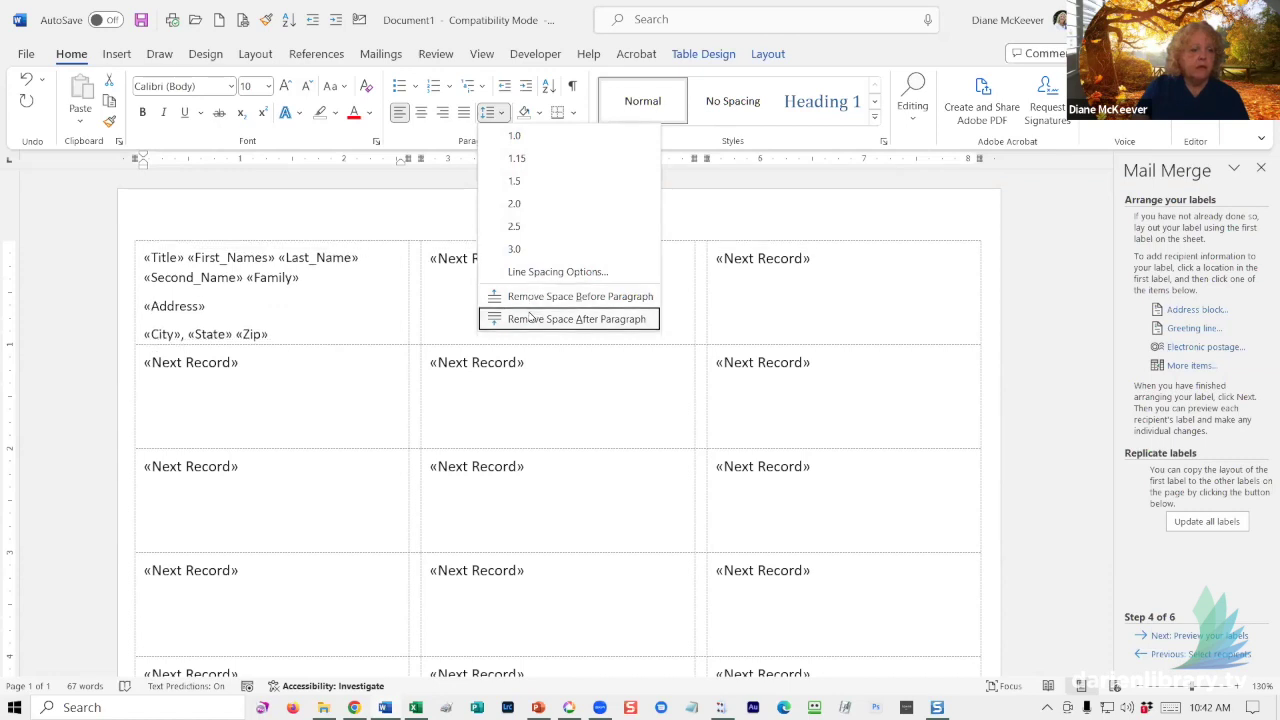
pyautogui.click(530, 318)
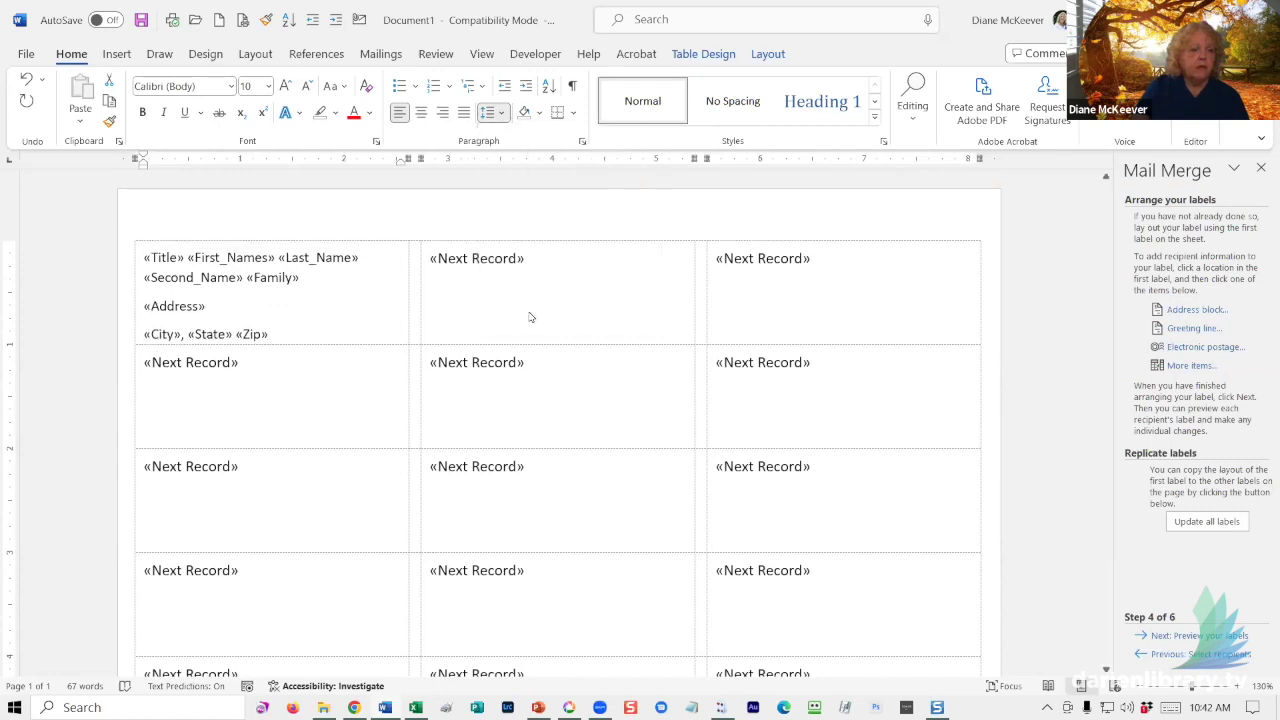
pyautogui.click(349, 320)
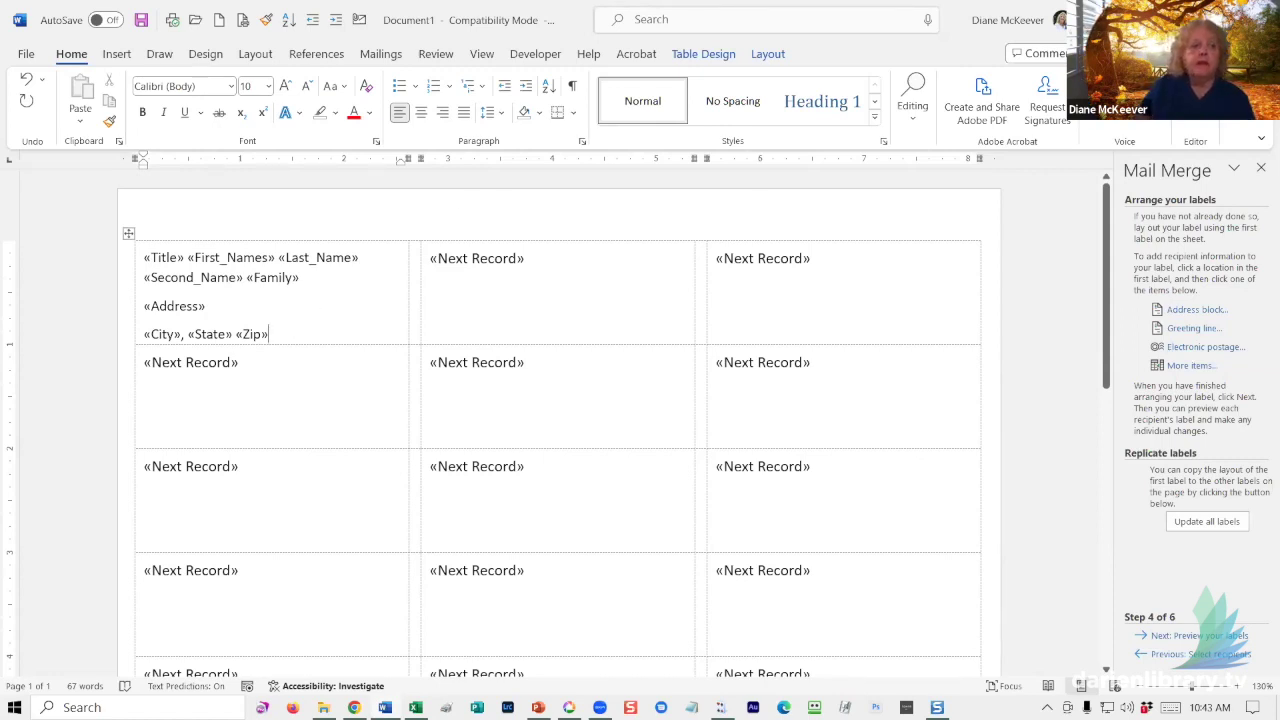
pyautogui.click(384, 58)
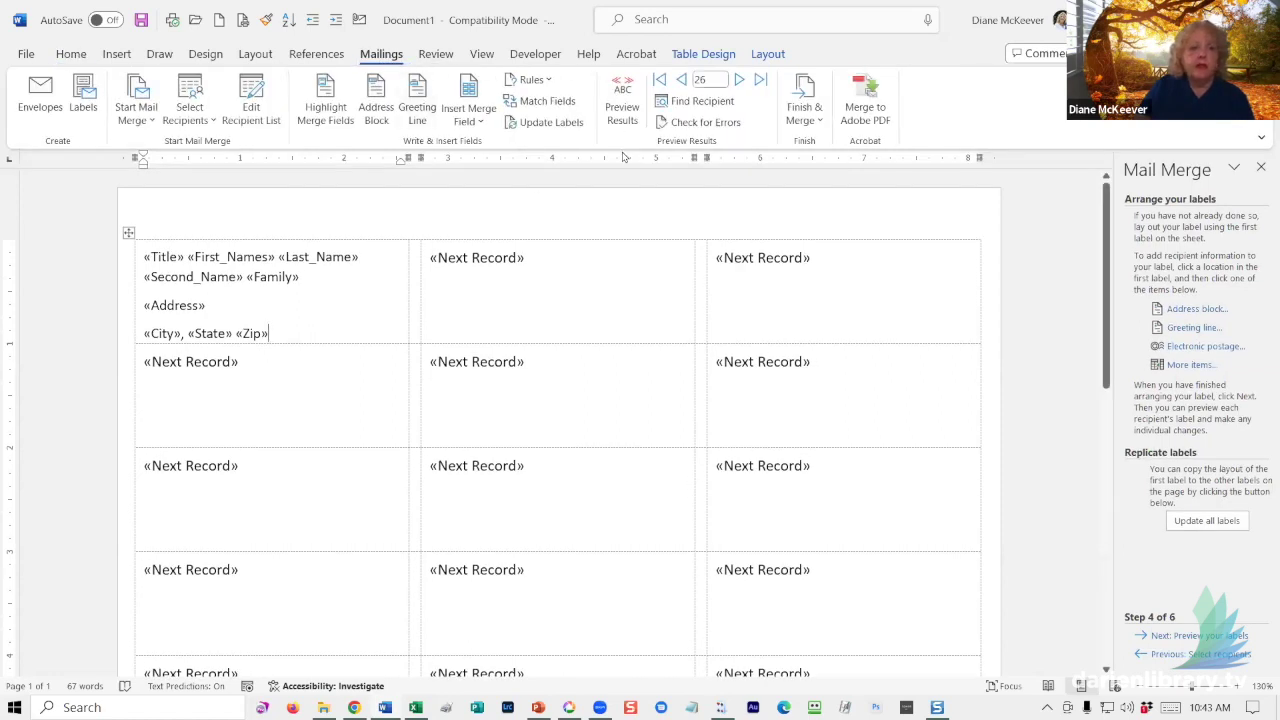
pyautogui.click(622, 100)
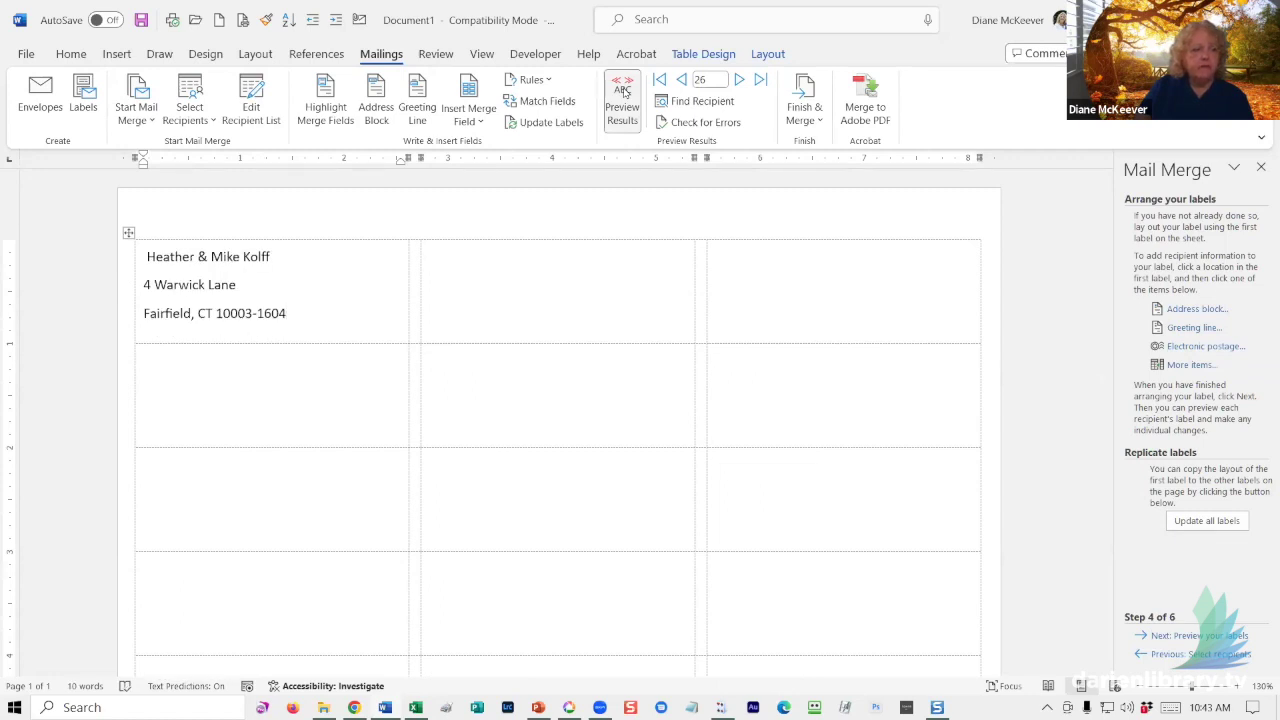
pyautogui.click(738, 80)
pyautogui.click(738, 80)
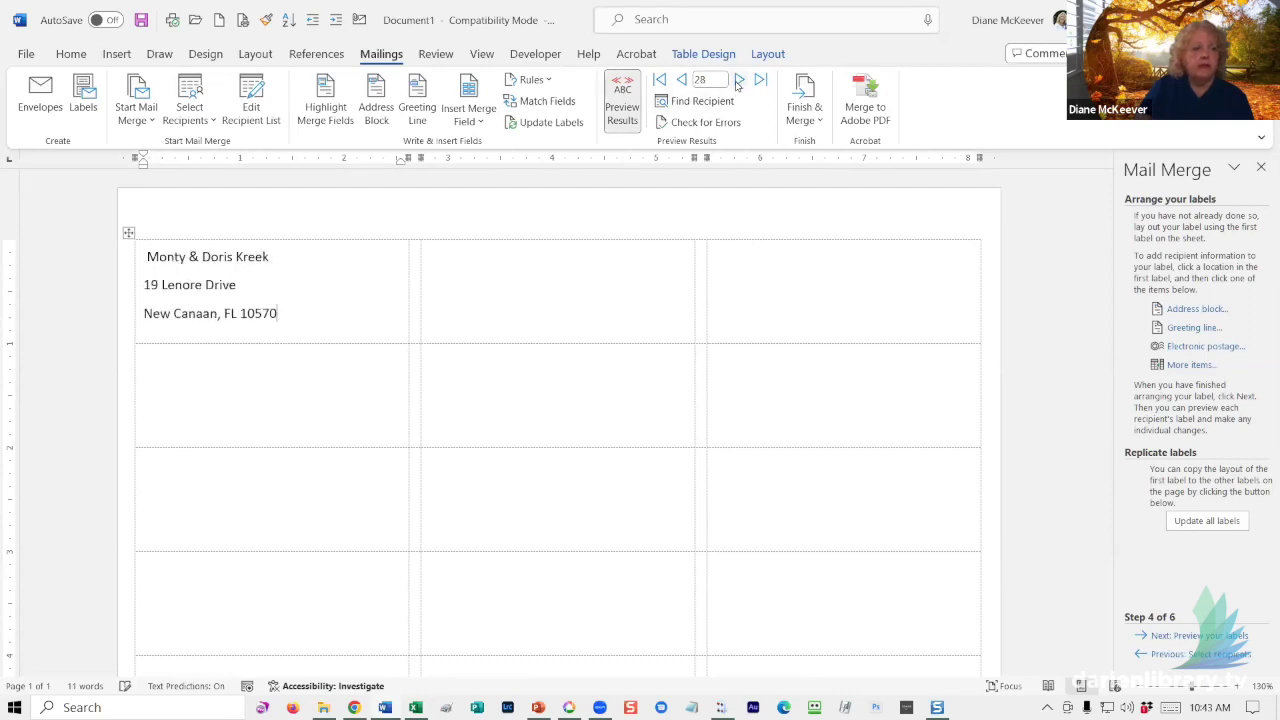
pyautogui.click(738, 80)
pyautogui.click(738, 80)
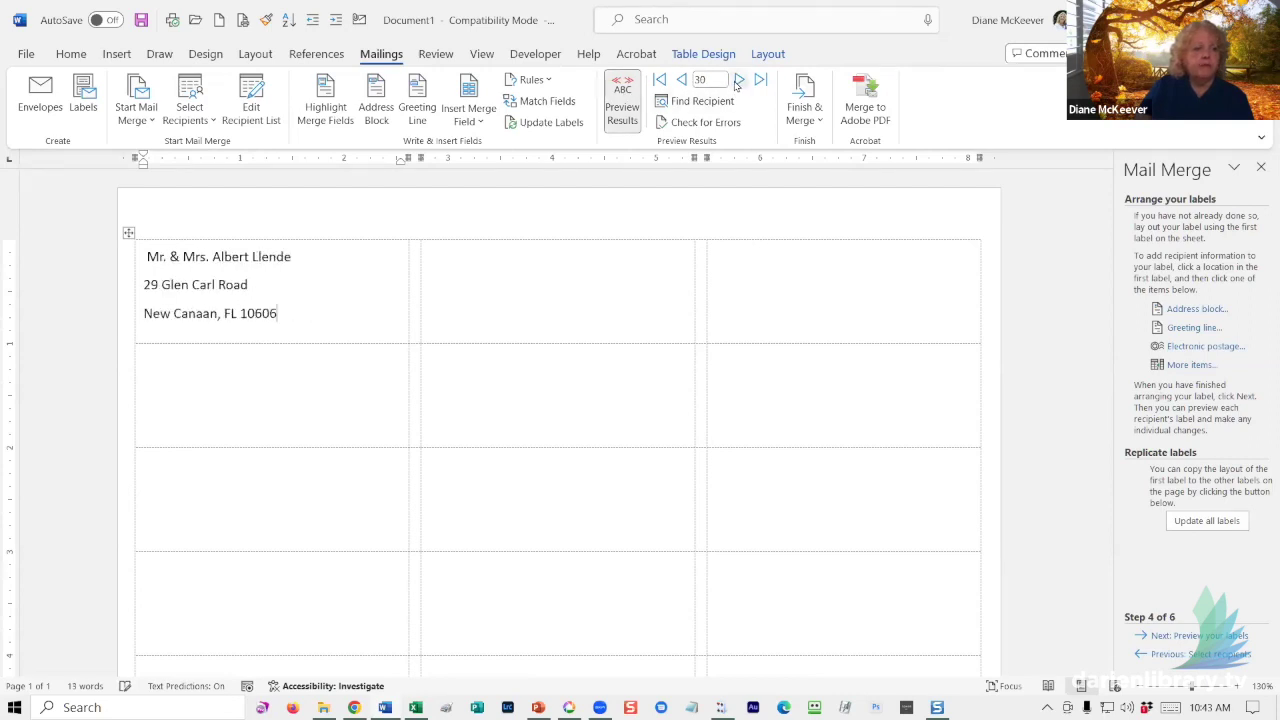
pyautogui.click(738, 80)
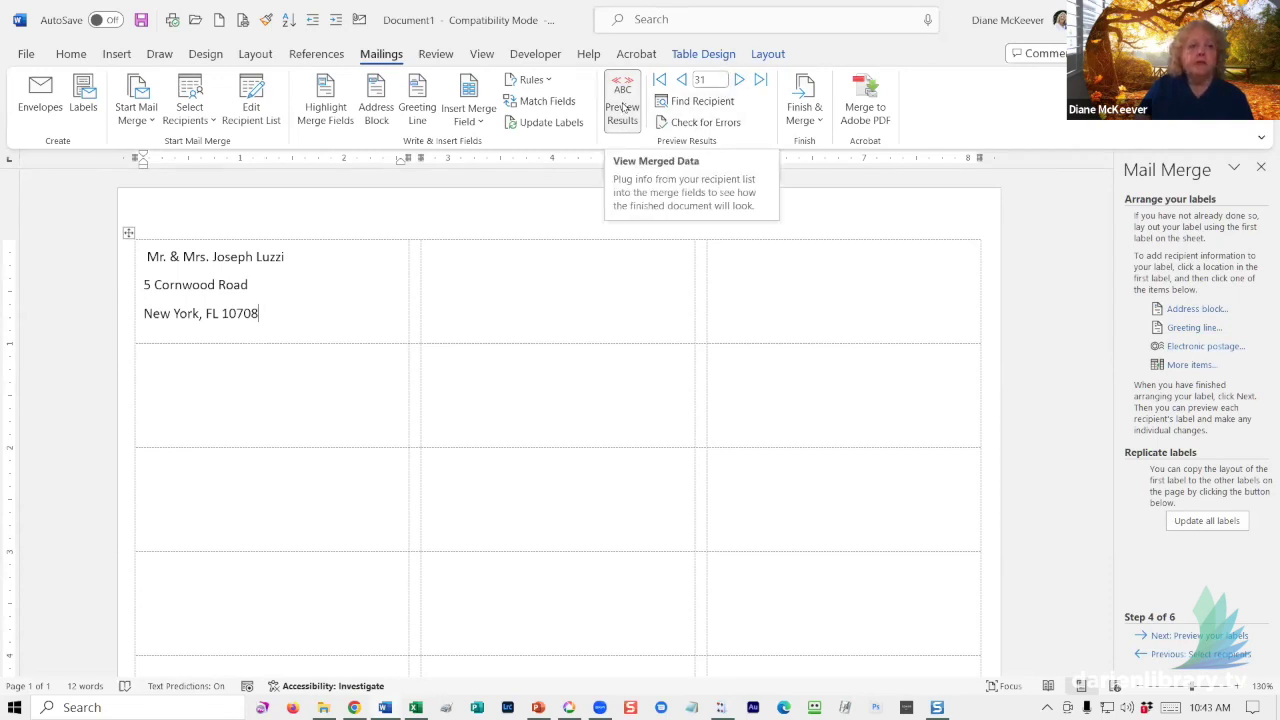
pyautogui.click(623, 107)
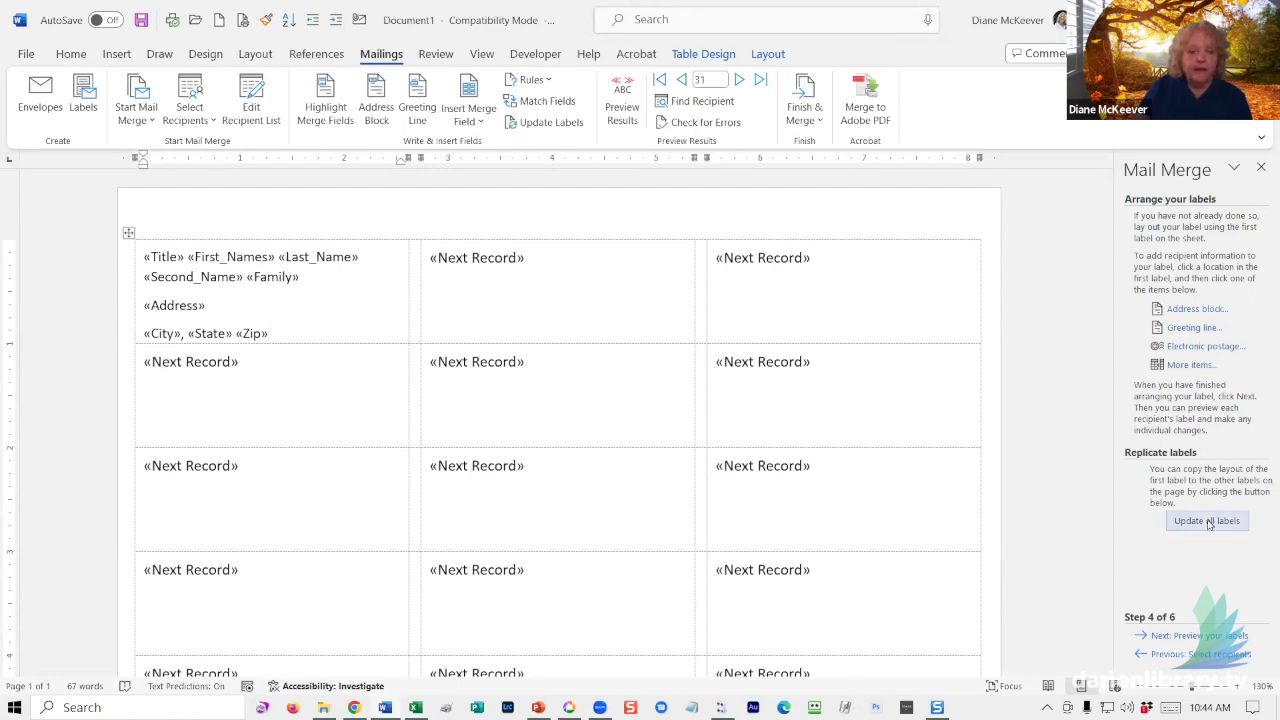
# - Update all labels with the first label's name, «Address» and «City», «State» «Zip» layout, checking the preview
pyautogui.click(1207, 521)
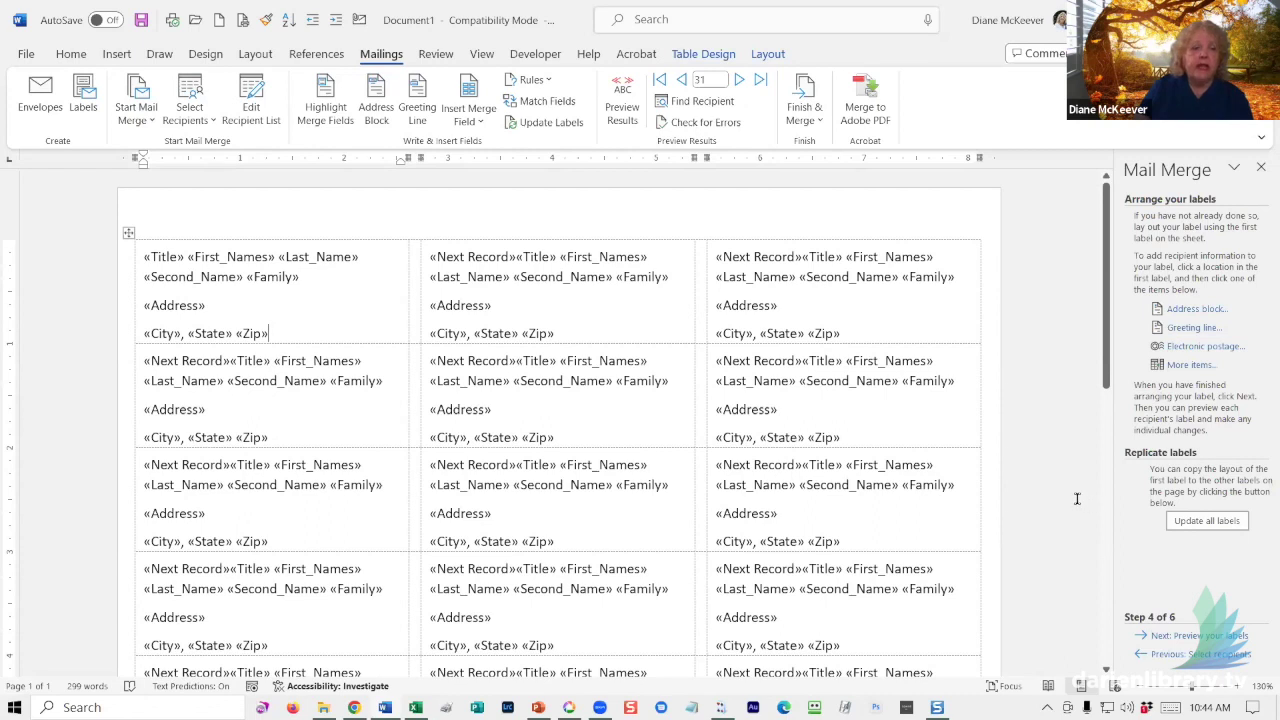
pyautogui.click(622, 97)
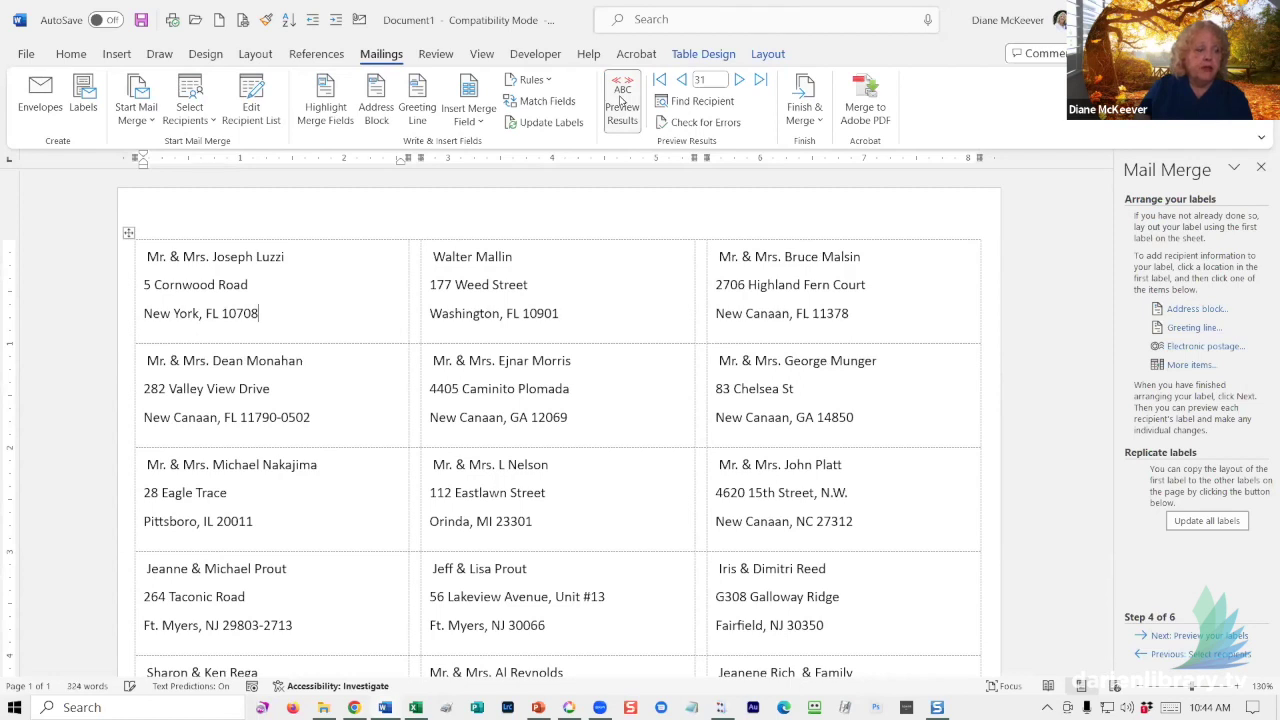
pyautogui.click(621, 98)
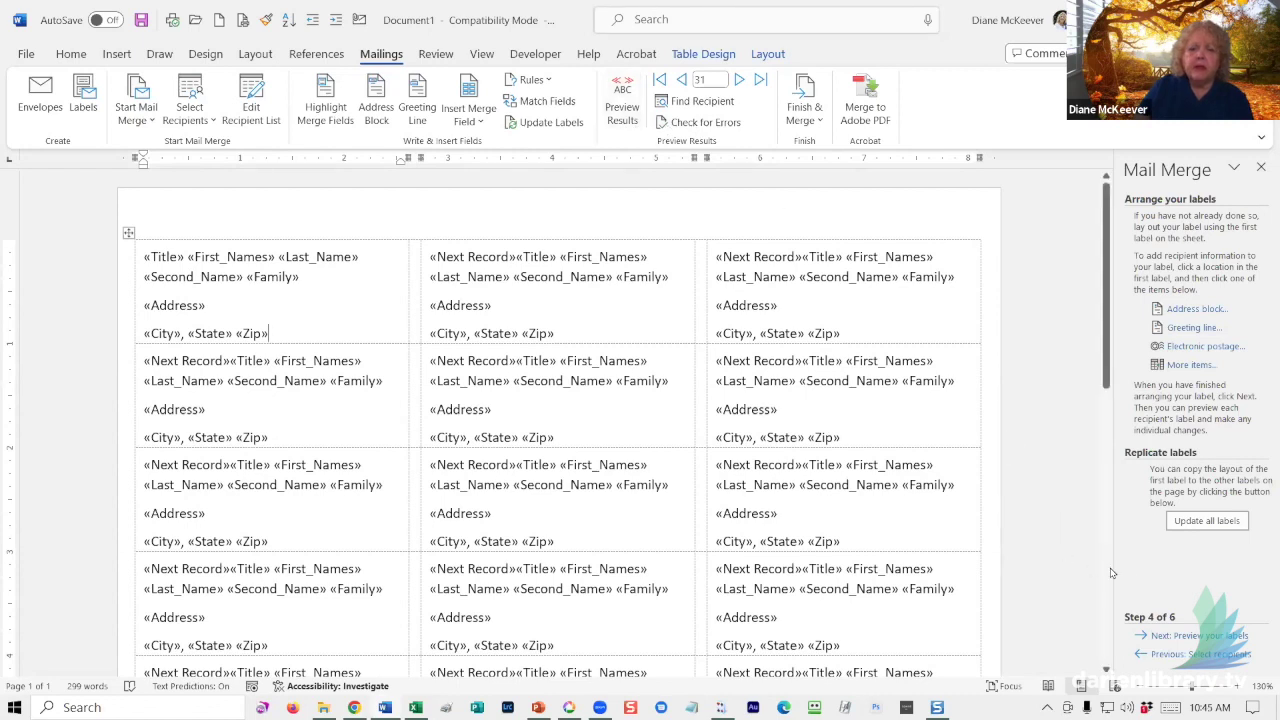
pyautogui.click(1199, 527)
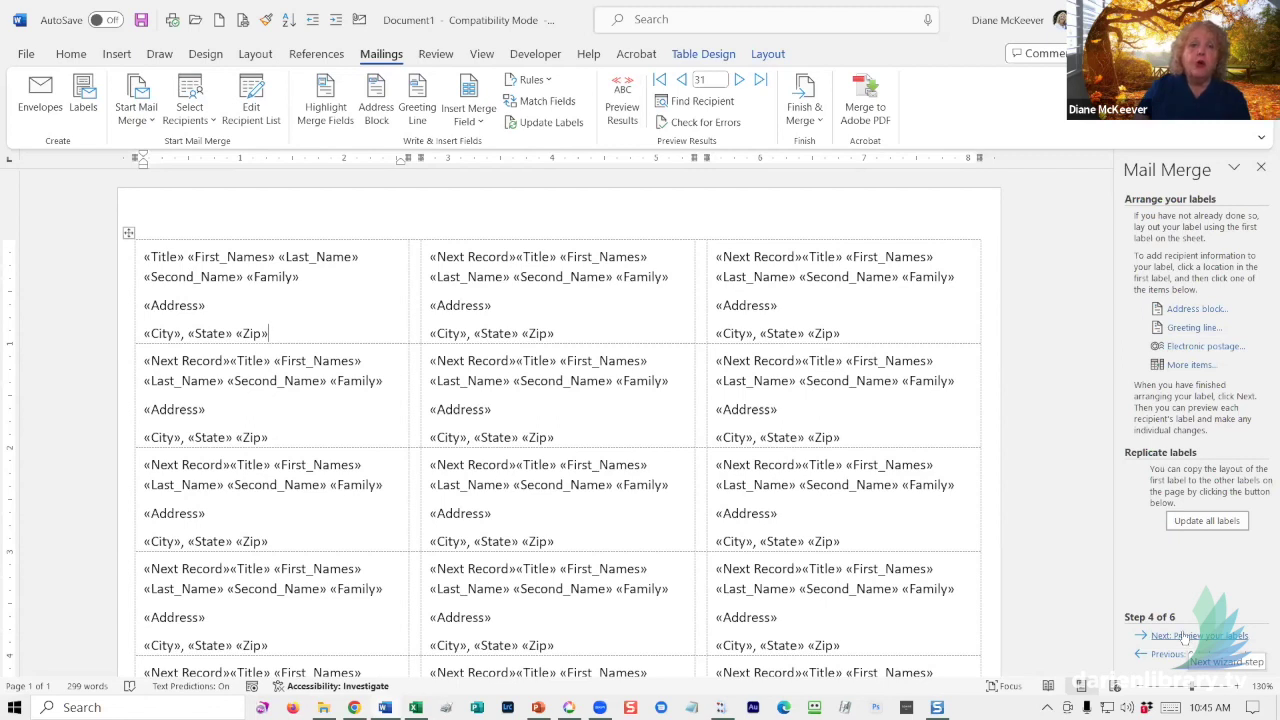
# - Advance to step 5 and scroll through the labels previewing each recipient's name and address
pyautogui.click(1182, 634)
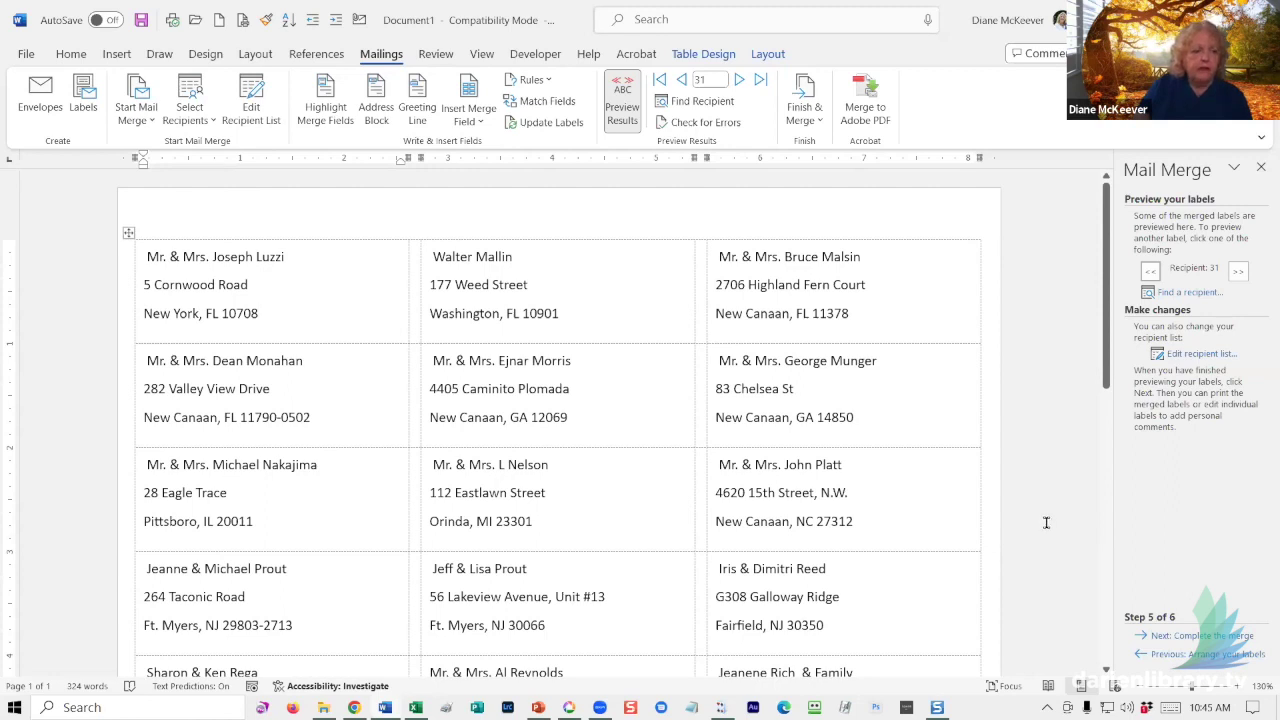
pyautogui.scroll(-3, 960, 551)
pyautogui.scroll(-4, 966, 549)
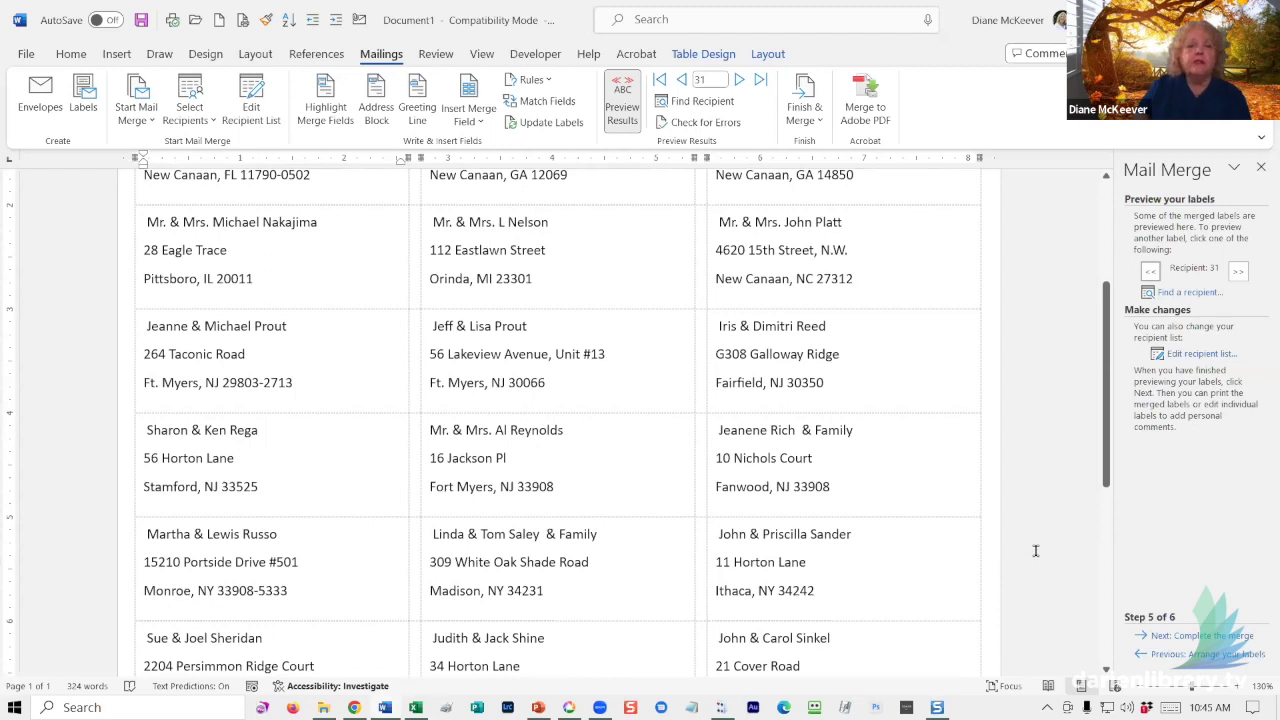
pyautogui.scroll(-1, 1036, 551)
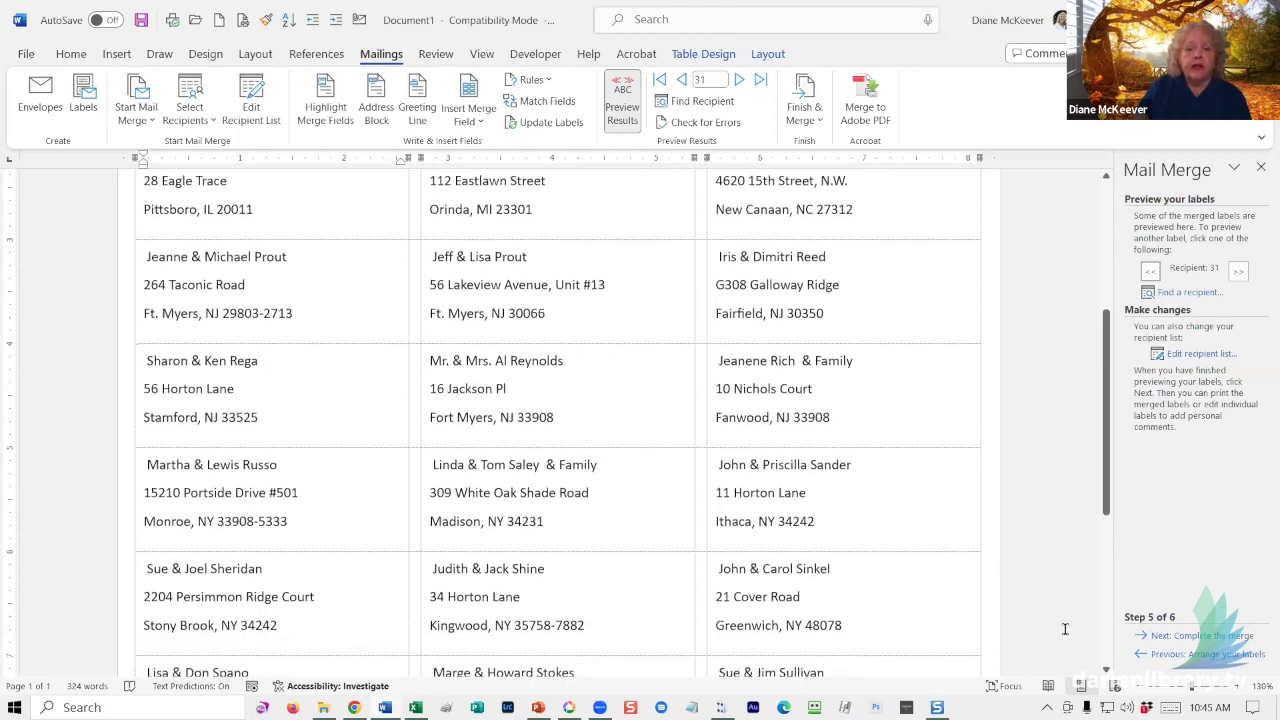
# - Advance to step 6, Complete the merge, then select the entire label table
pyautogui.click(1193, 637)
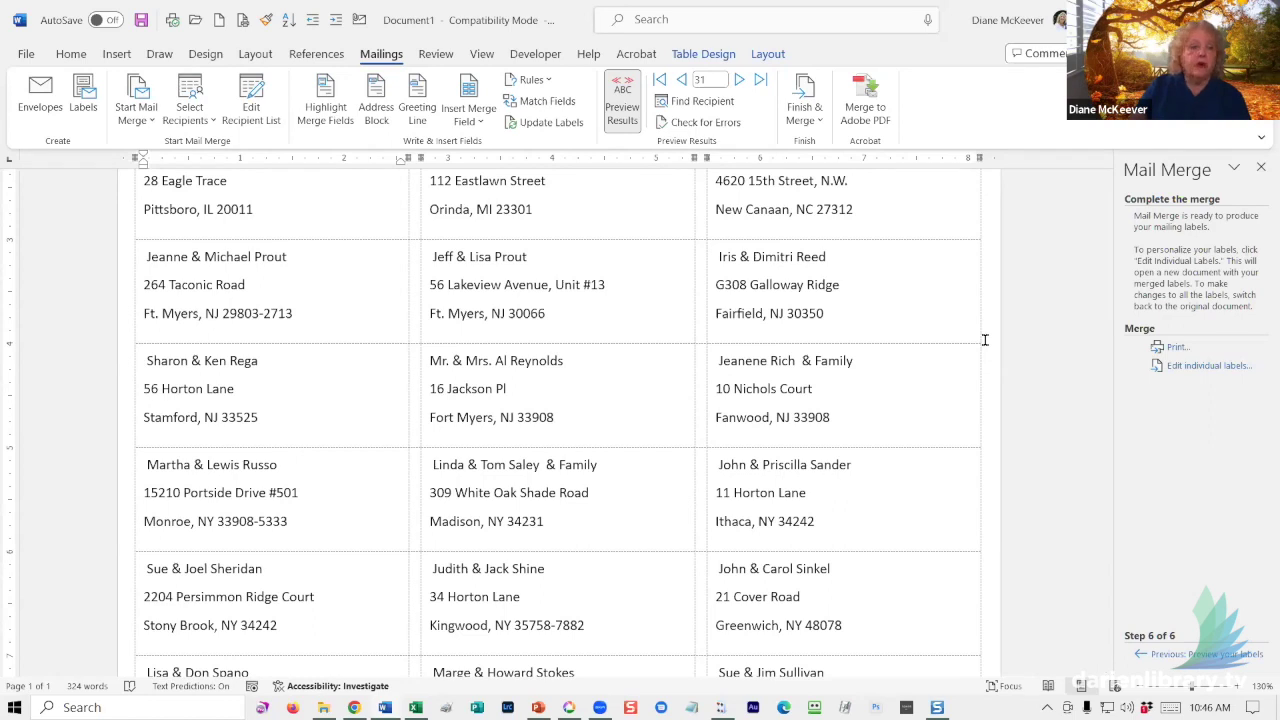
pyautogui.scroll(1, 829, 513)
pyautogui.scroll(5, 829, 513)
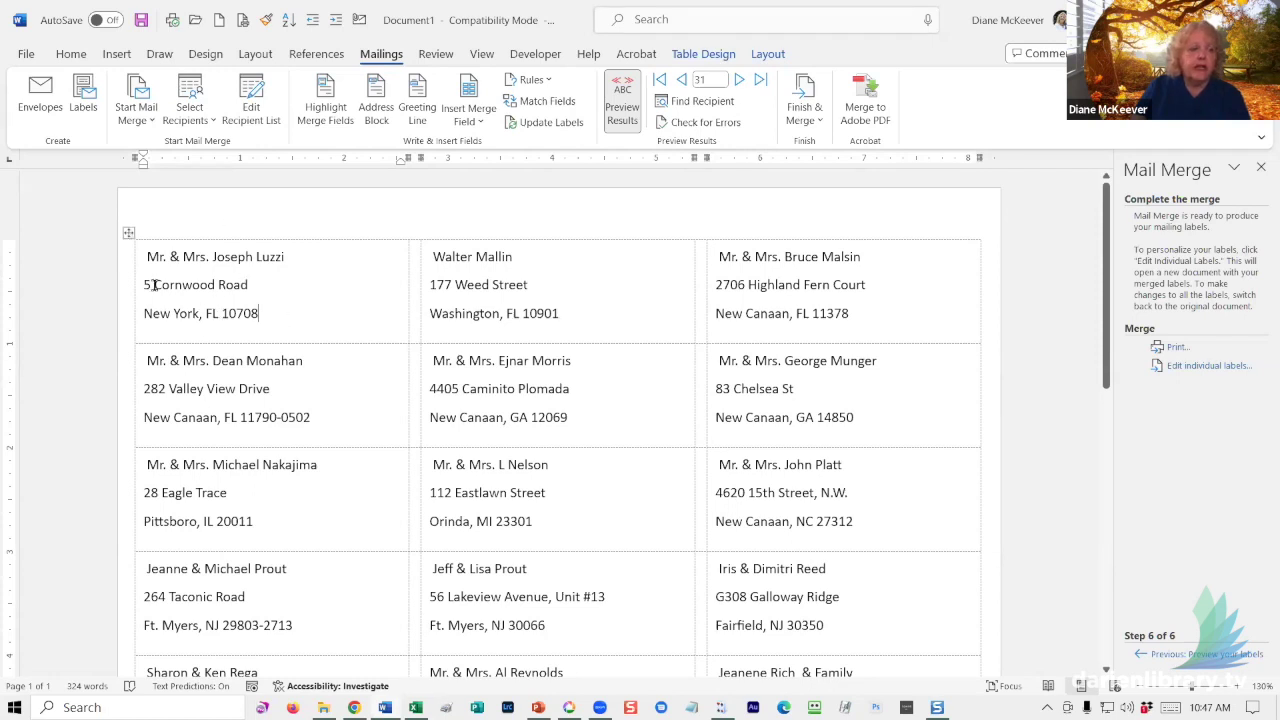
pyautogui.click(125, 230)
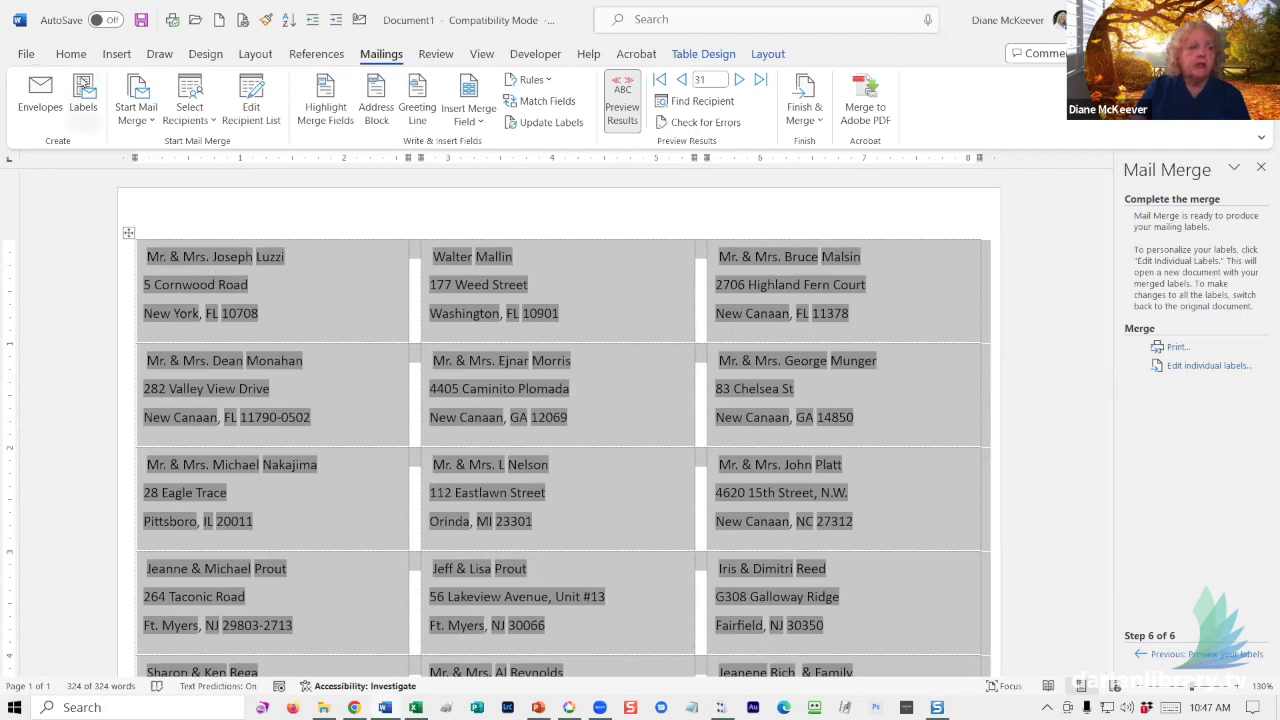
# - Apply the Dreaming Outloud Pro font to the whole label table from the Home font list
pyautogui.click(68, 58)
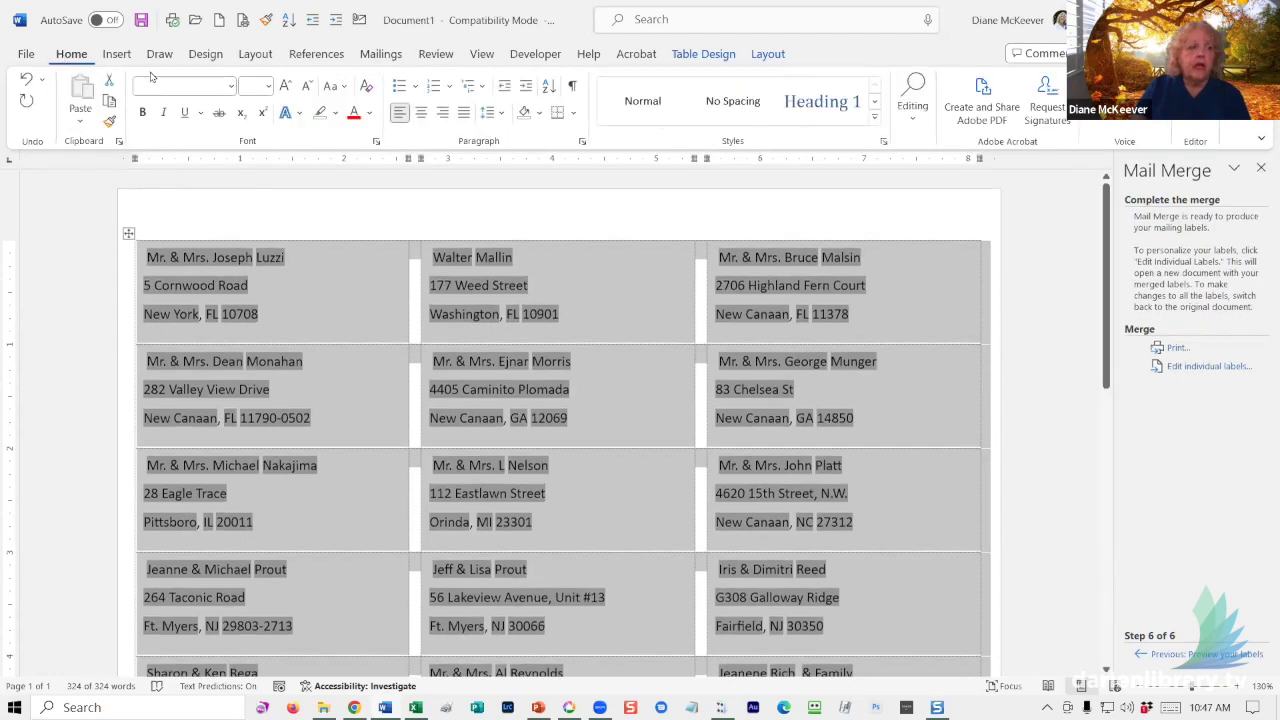
pyautogui.click(230, 86)
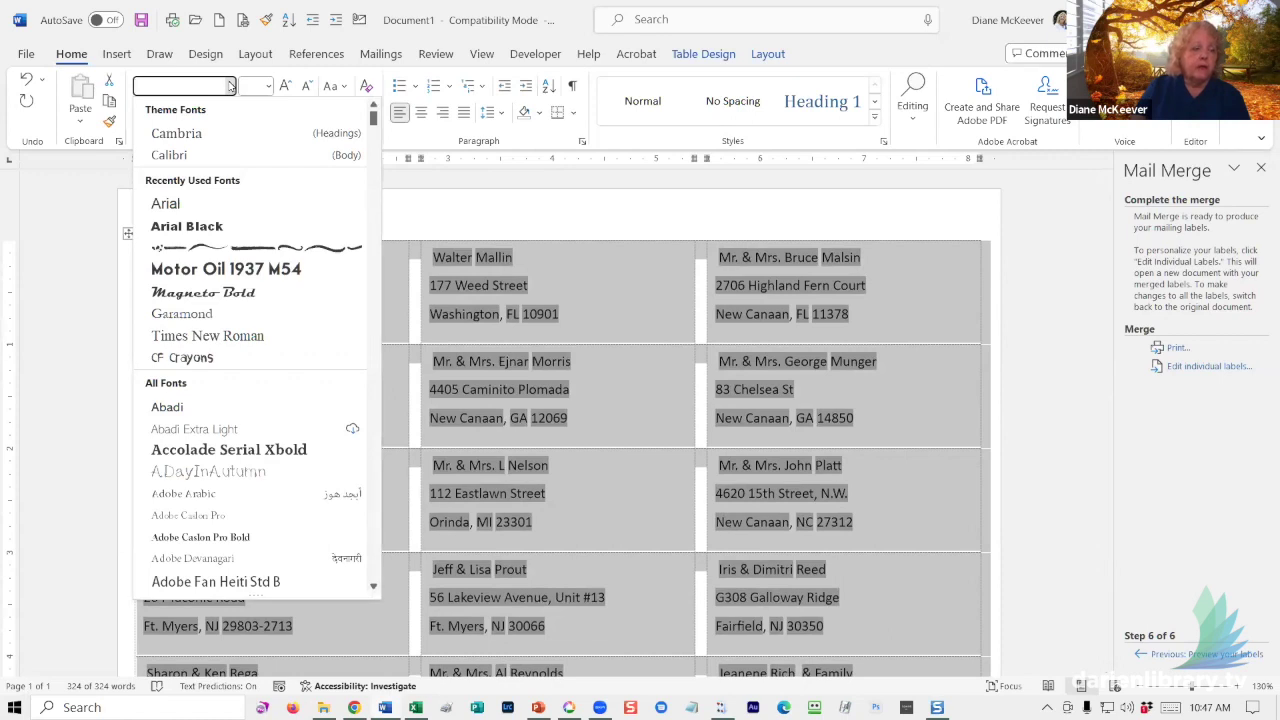
pyautogui.scroll(-3, 247, 375)
pyautogui.scroll(-12, 247, 376)
pyautogui.scroll(-10, 230, 394)
pyautogui.scroll(-10, 235, 395)
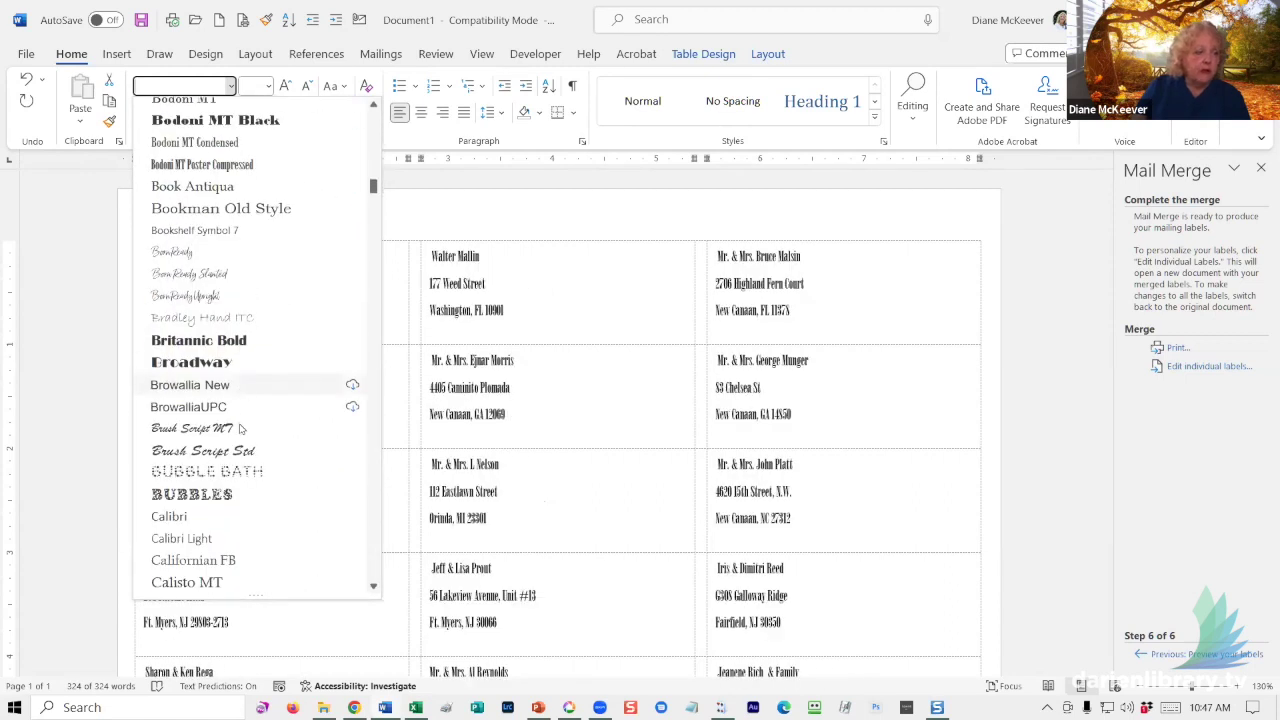
pyautogui.scroll(-1, 264, 445)
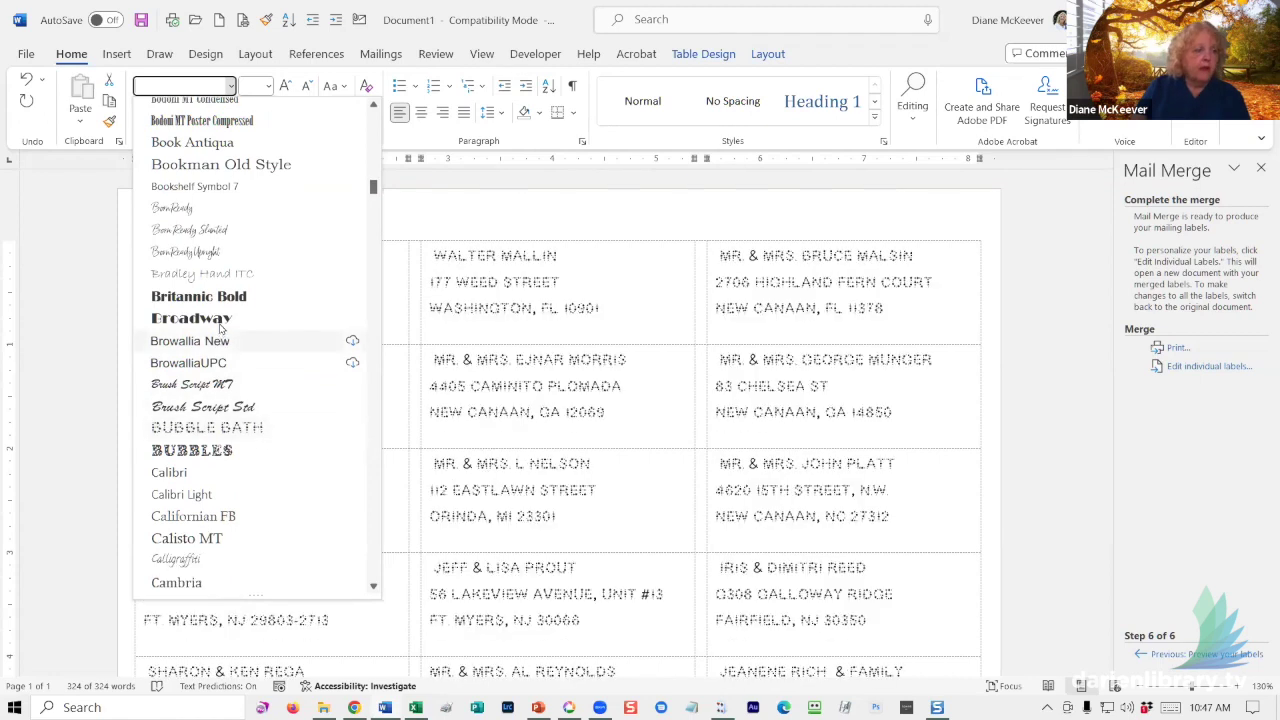
pyautogui.scroll(-9, 222, 330)
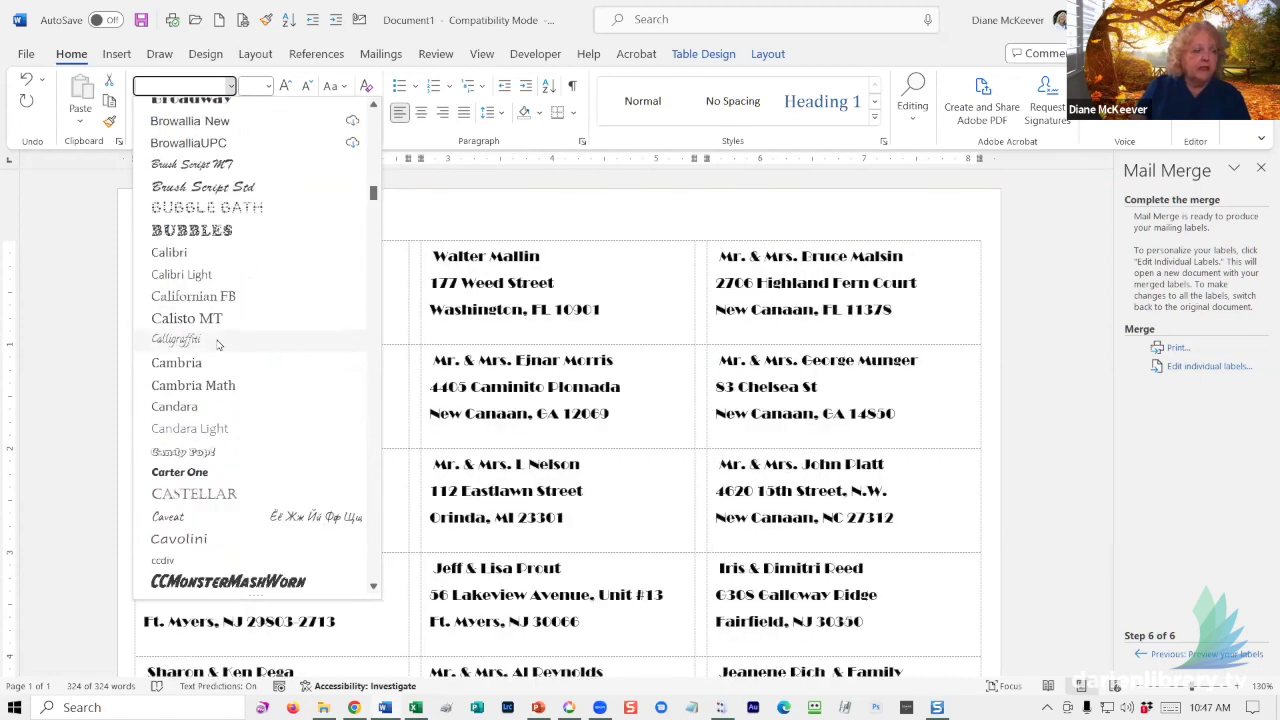
pyautogui.scroll(-10, 220, 340)
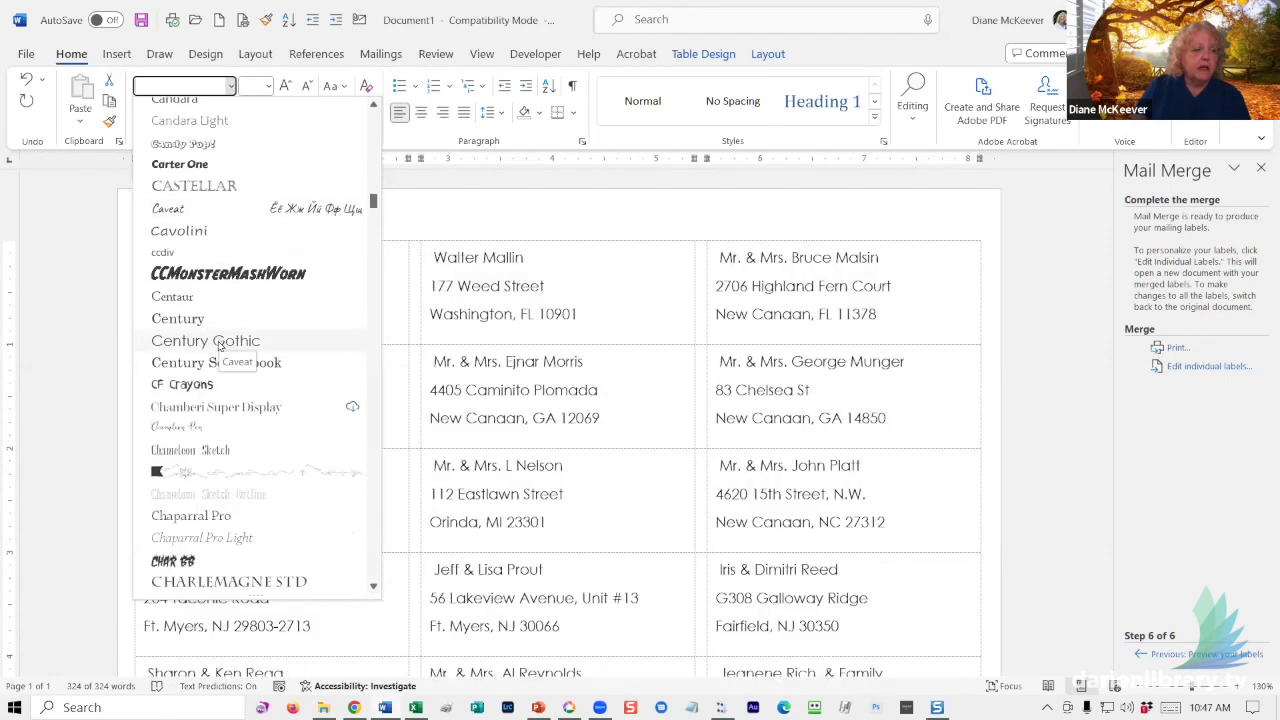
pyautogui.scroll(-10, 220, 358)
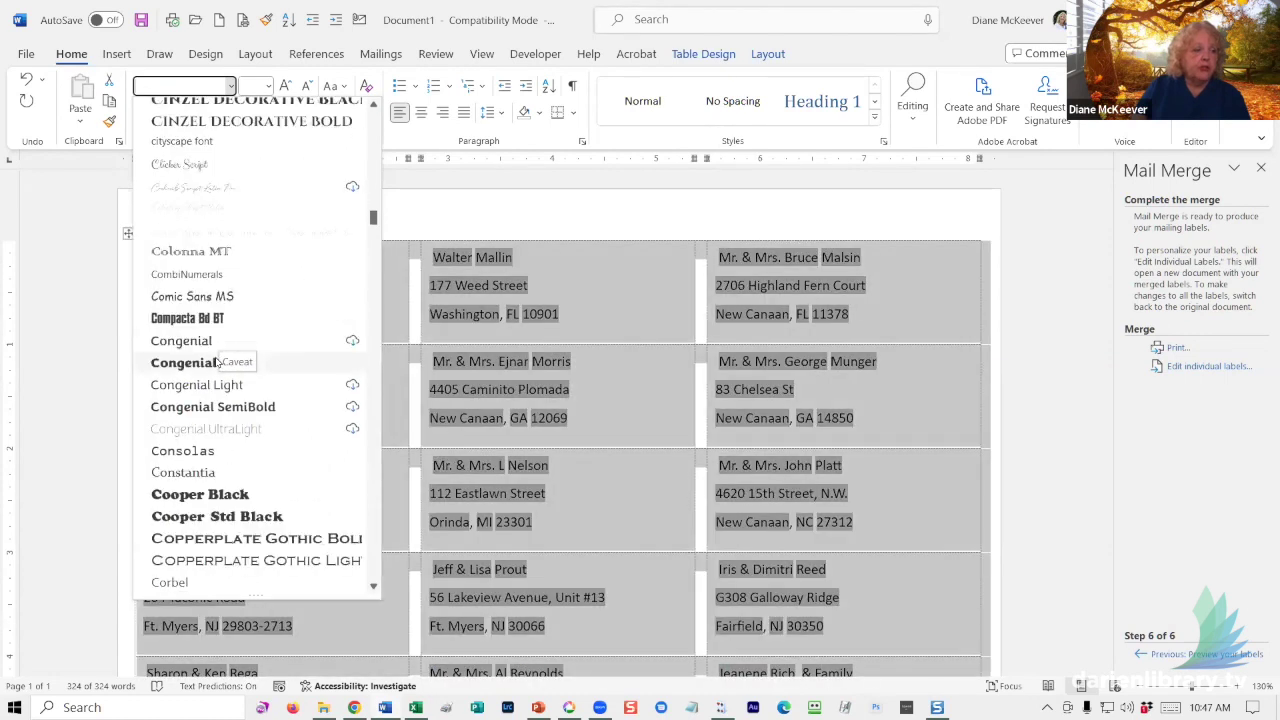
pyautogui.scroll(-3, 214, 354)
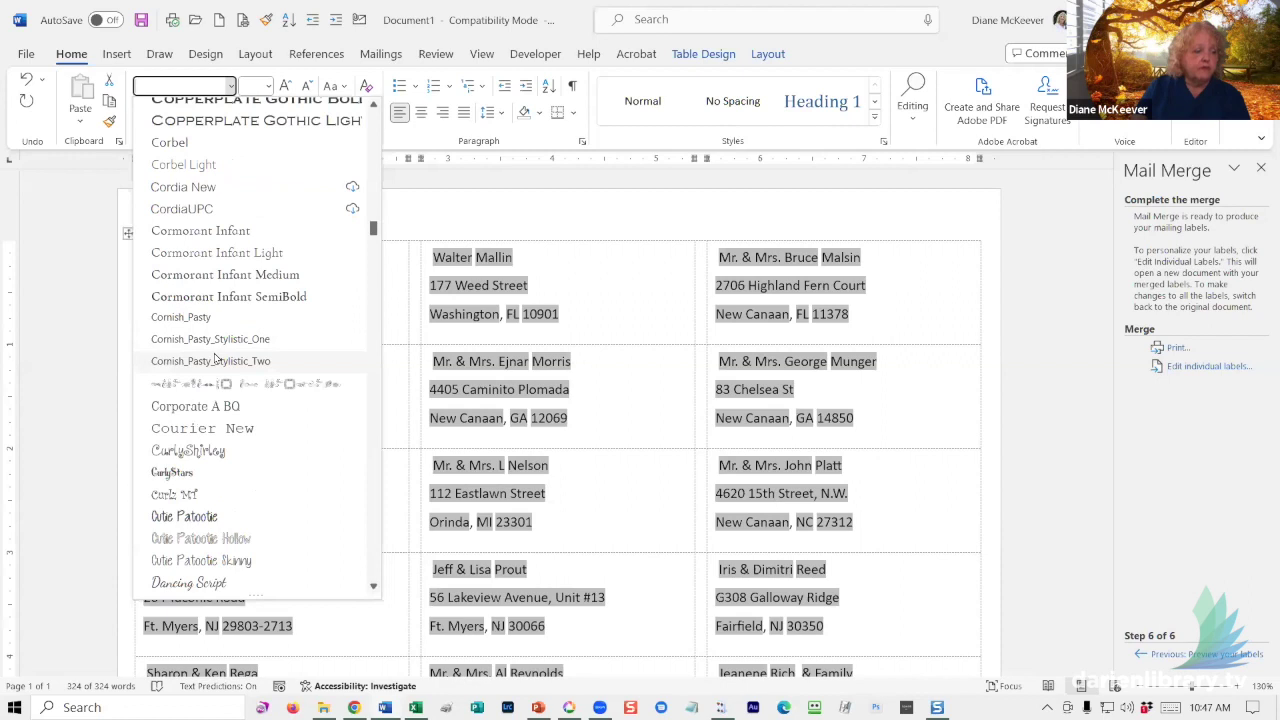
pyautogui.scroll(-4, 205, 353)
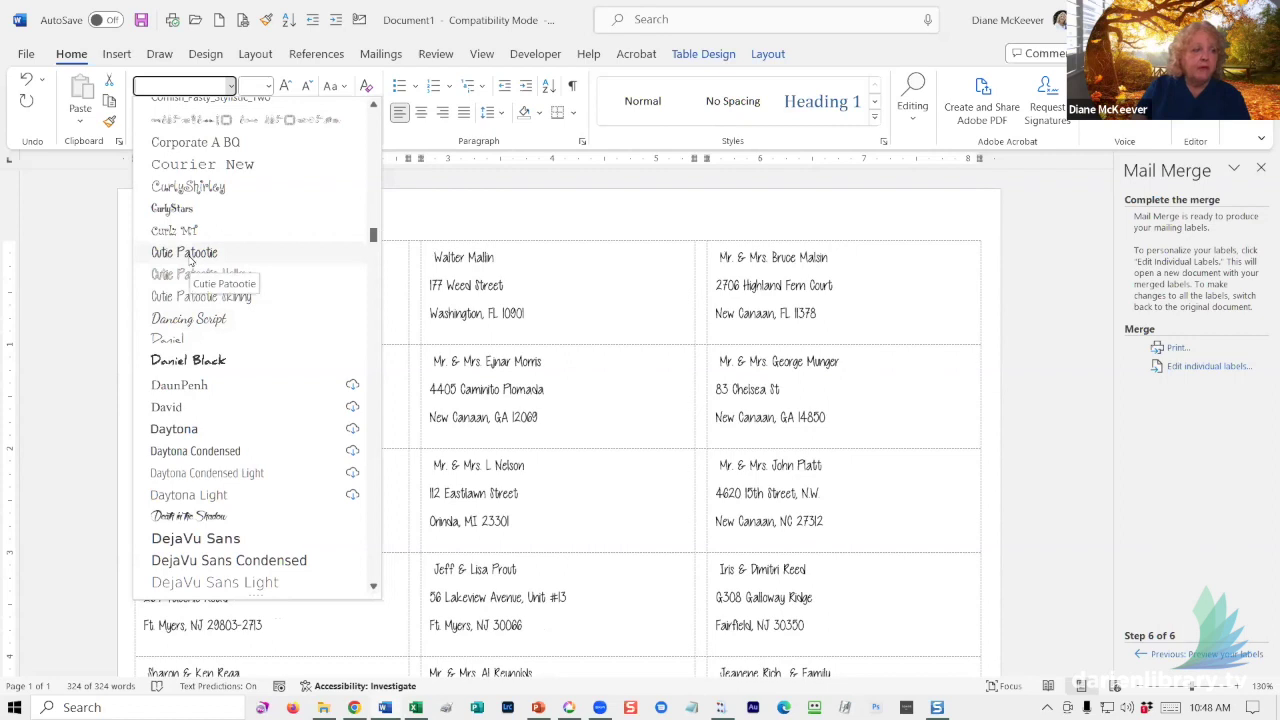
pyautogui.scroll(-3, 220, 460)
pyautogui.scroll(-5, 220, 460)
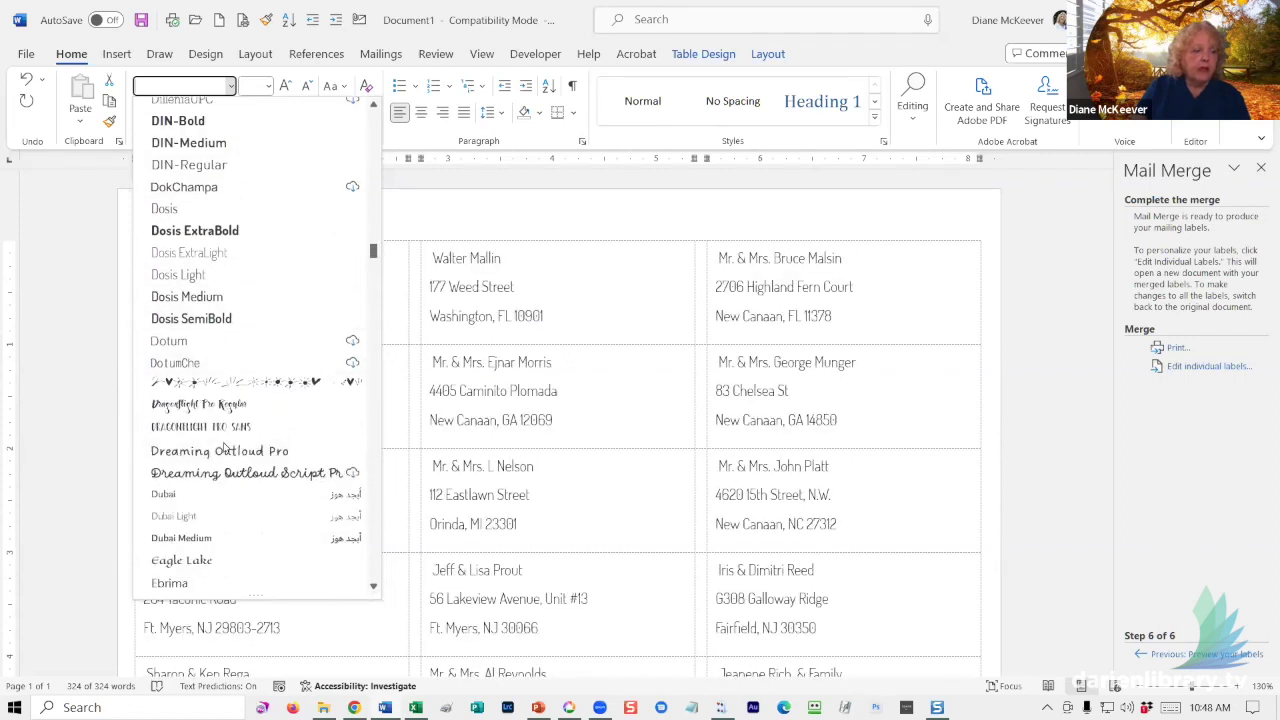
pyautogui.scroll(-1, 224, 447)
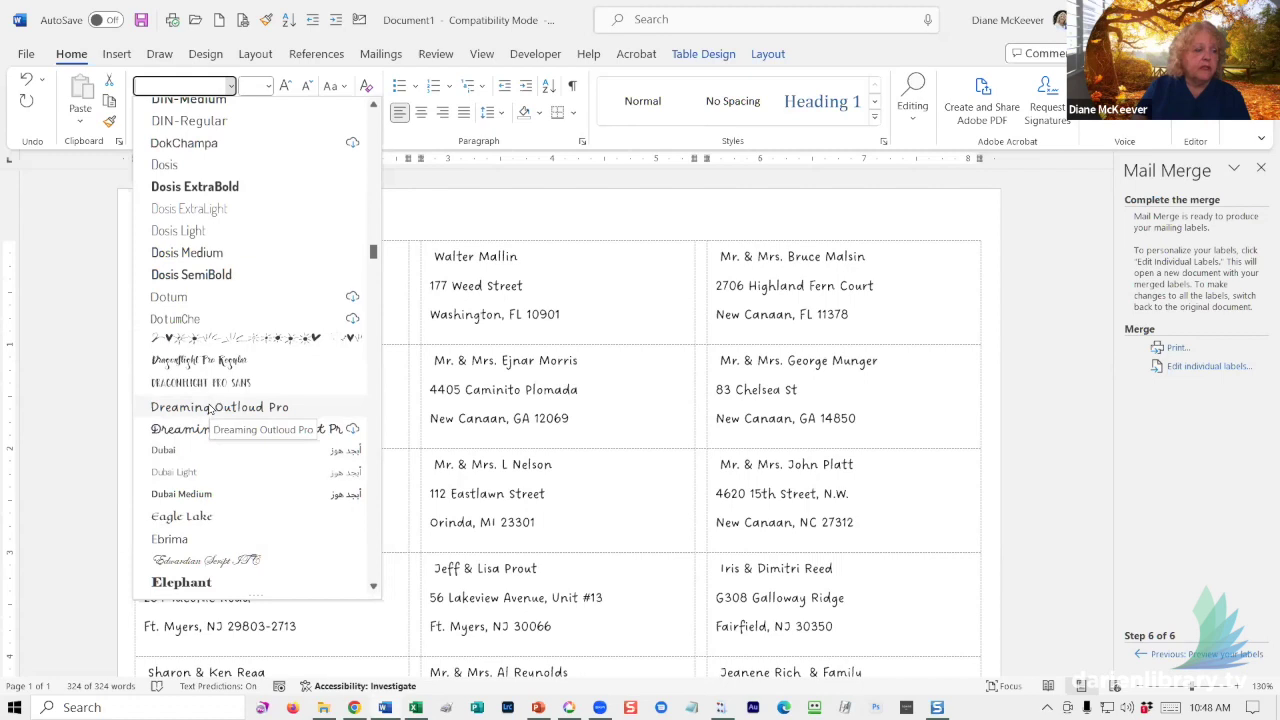
pyautogui.click(210, 408)
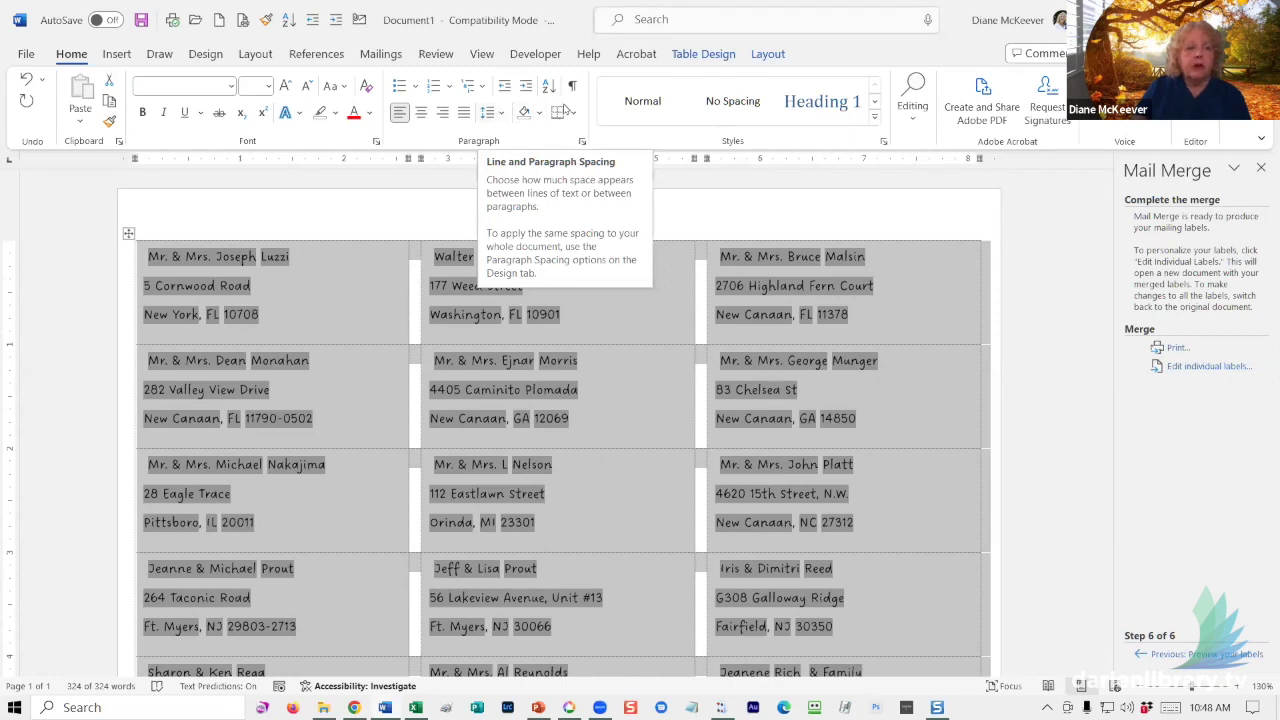
# - Set the label lines to 1.0 spacing and remove the space before each paragraph
pyautogui.click(500, 114)
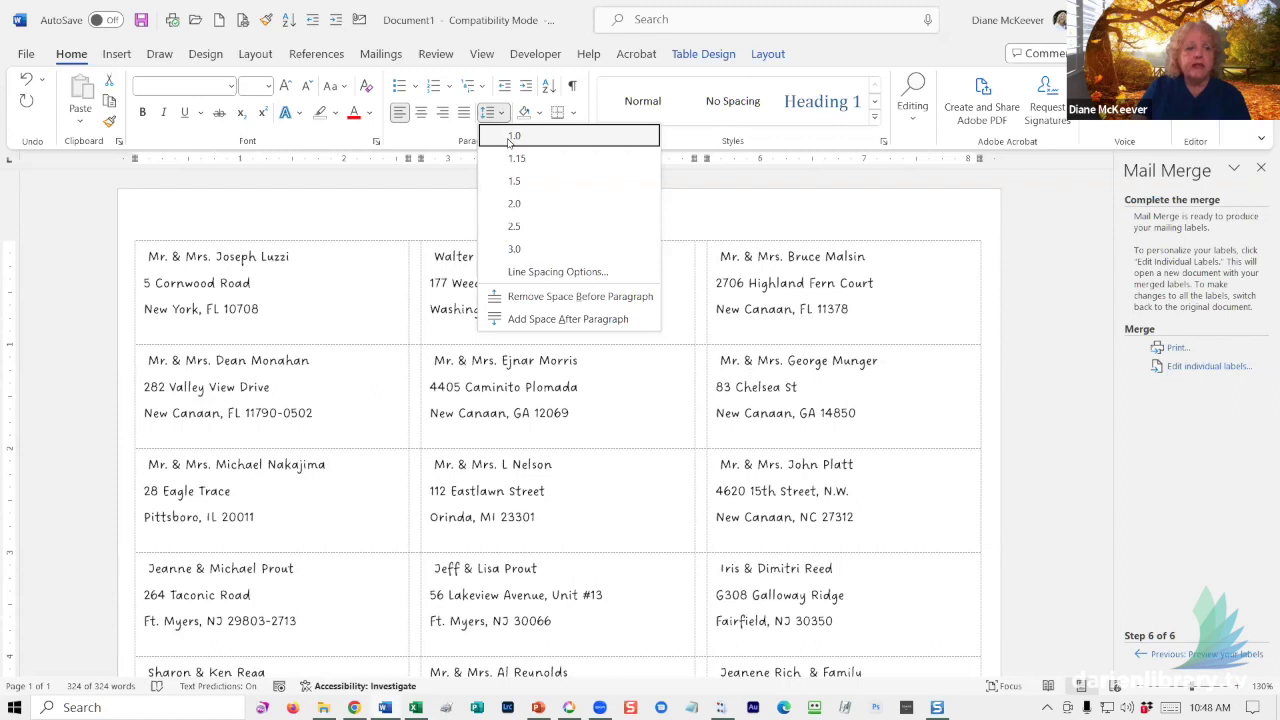
pyautogui.click(510, 143)
pyautogui.click(502, 114)
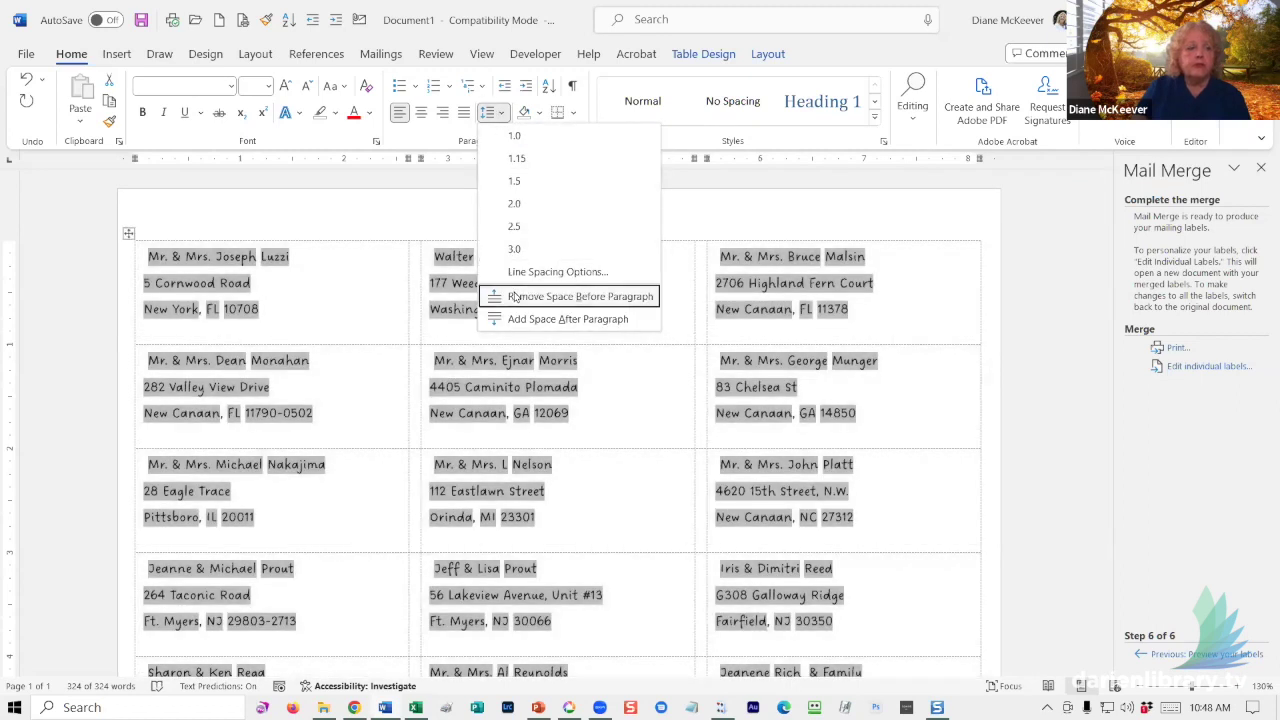
pyautogui.click(513, 297)
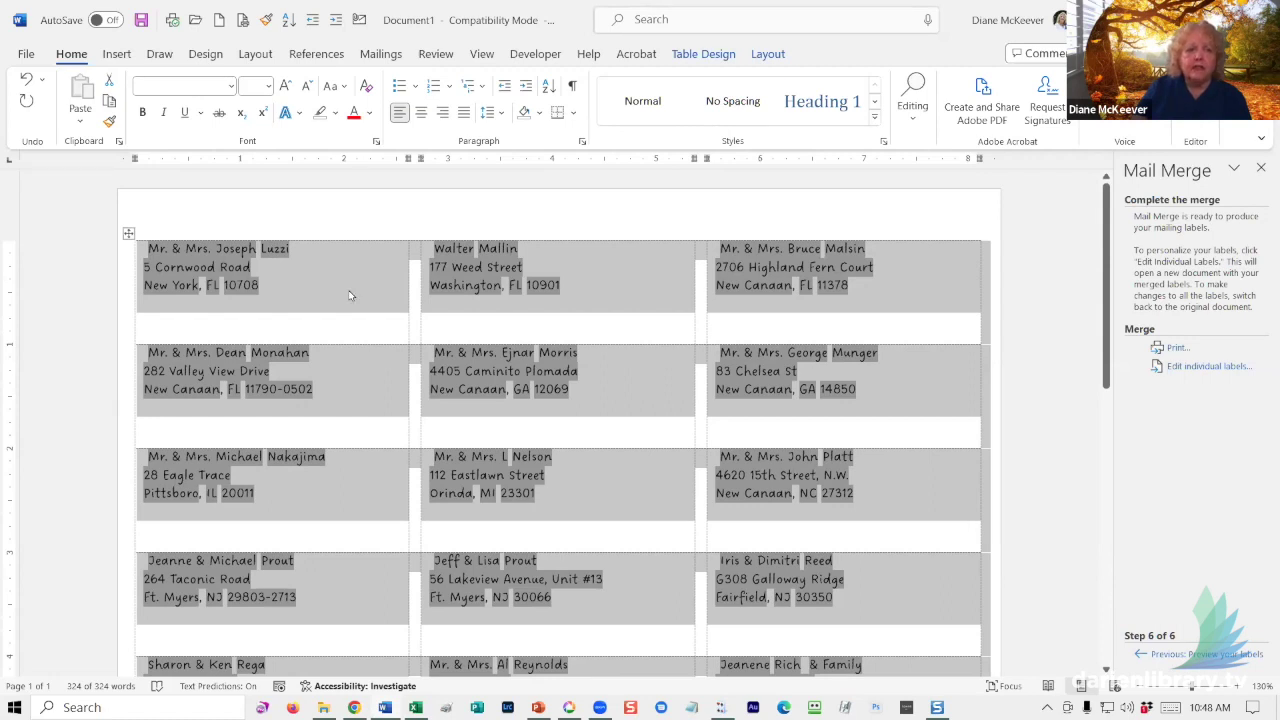
# - Align the label text Center Left in every cell of the table
pyautogui.click(767, 55)
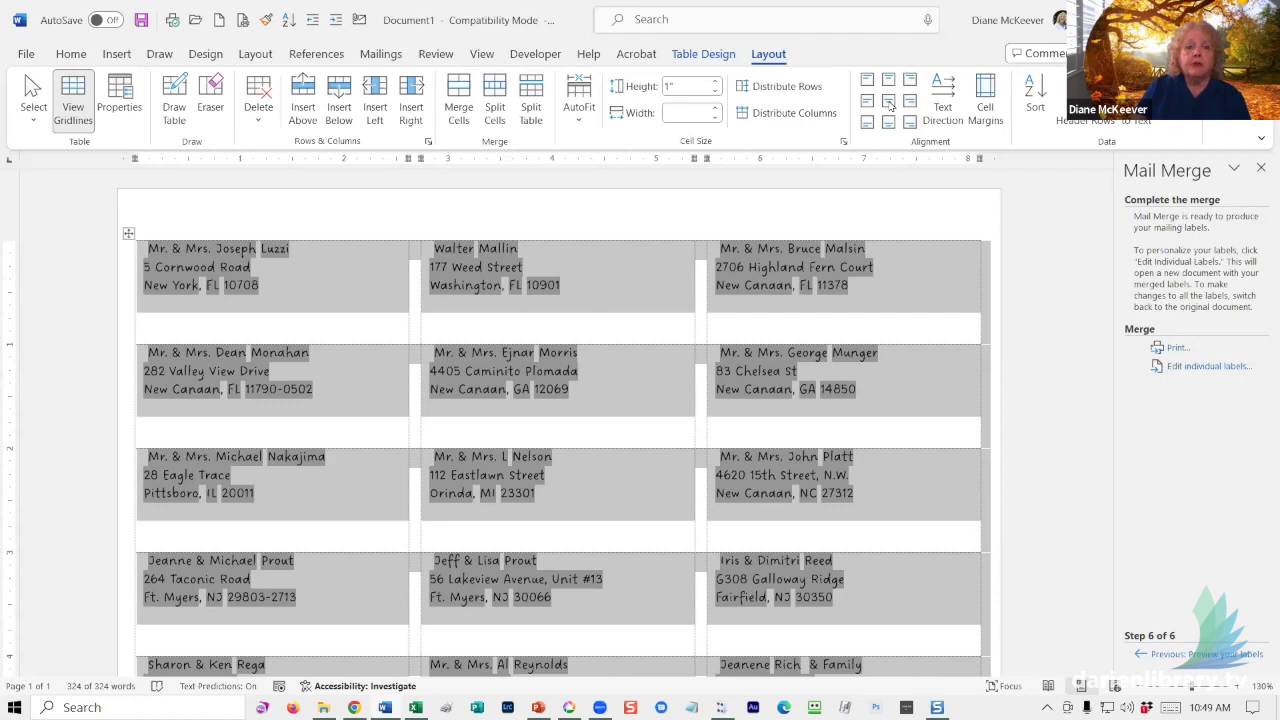
pyautogui.click(889, 106)
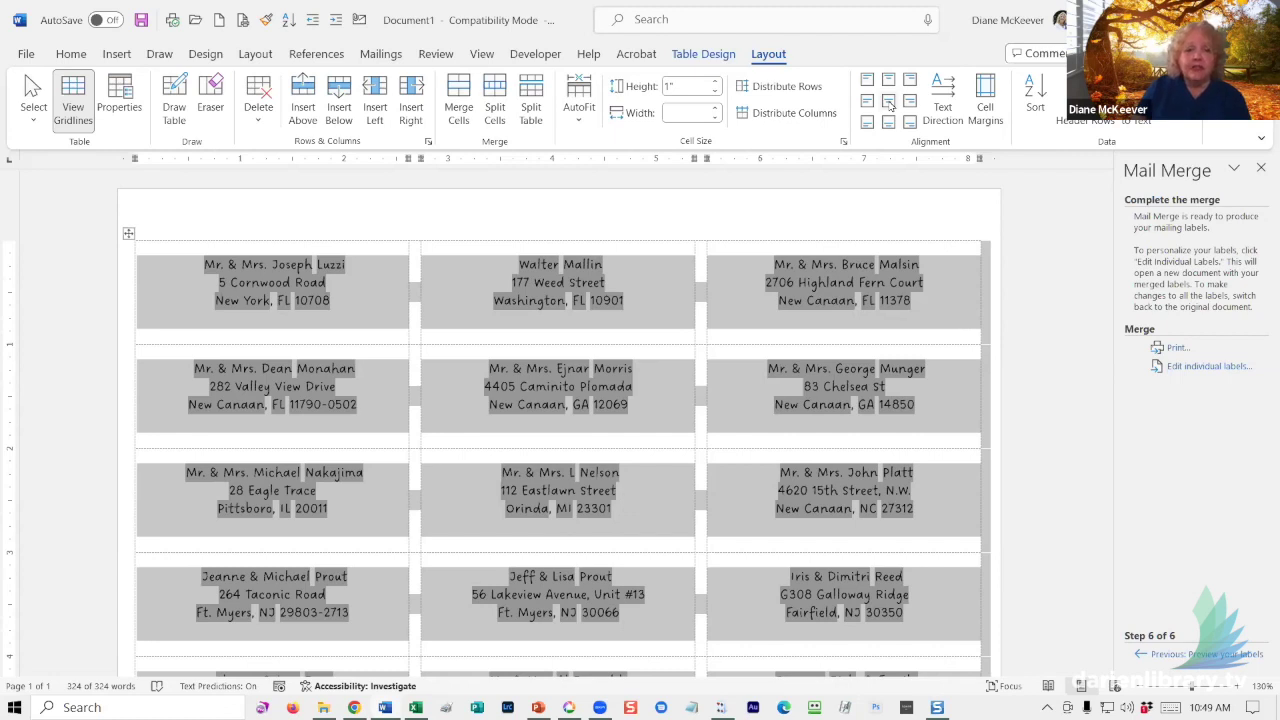
pyautogui.click(867, 101)
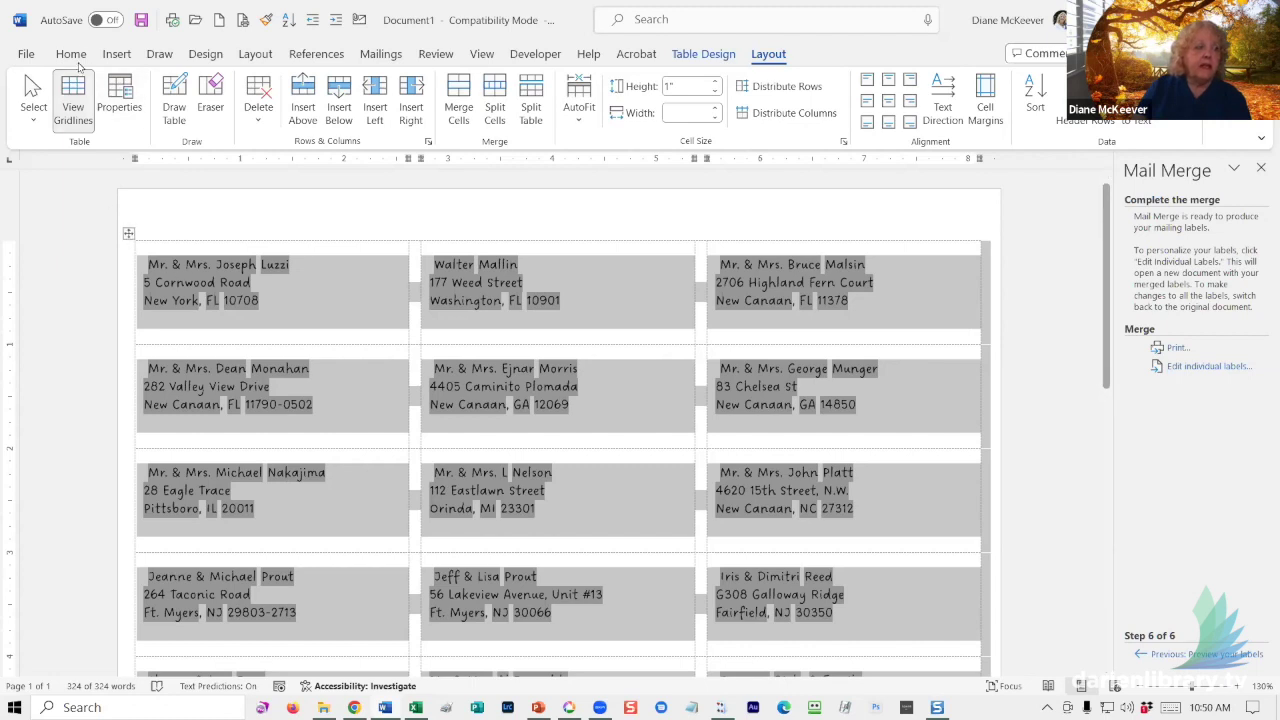
# - Review the Line Spacing Options paragraph settings and cancel without changes
pyautogui.click(71, 55)
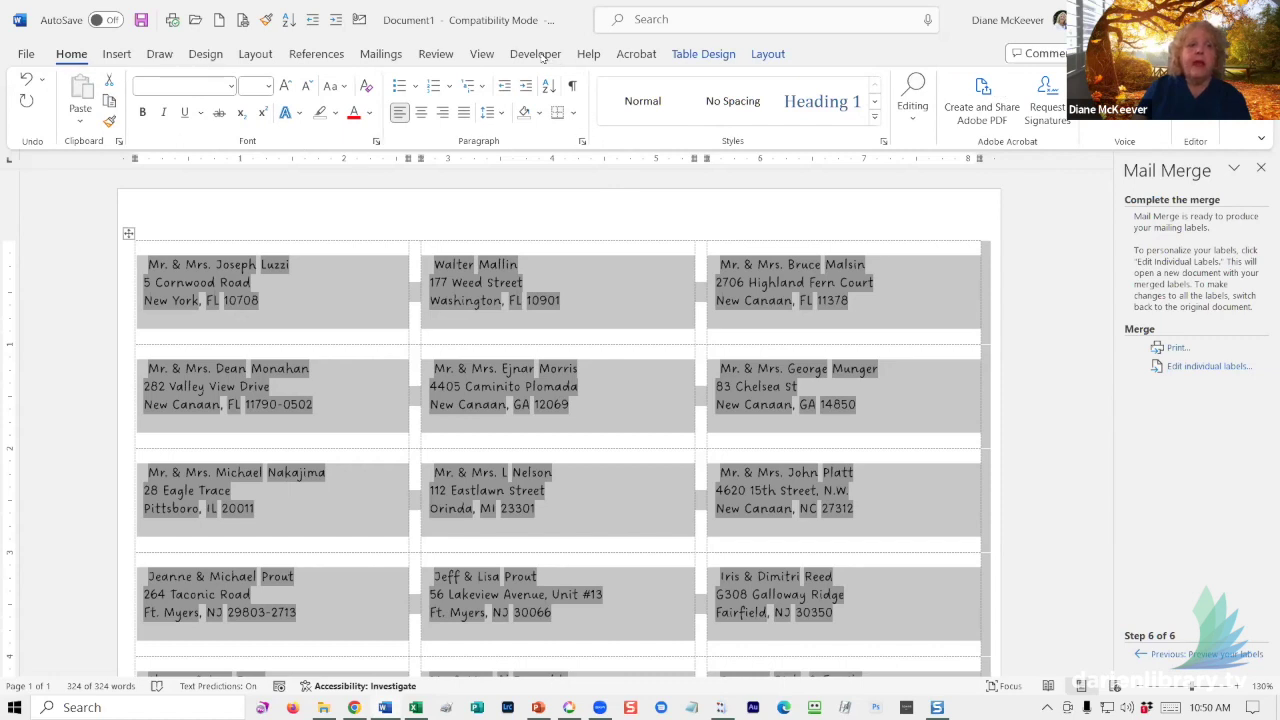
pyautogui.click(501, 114)
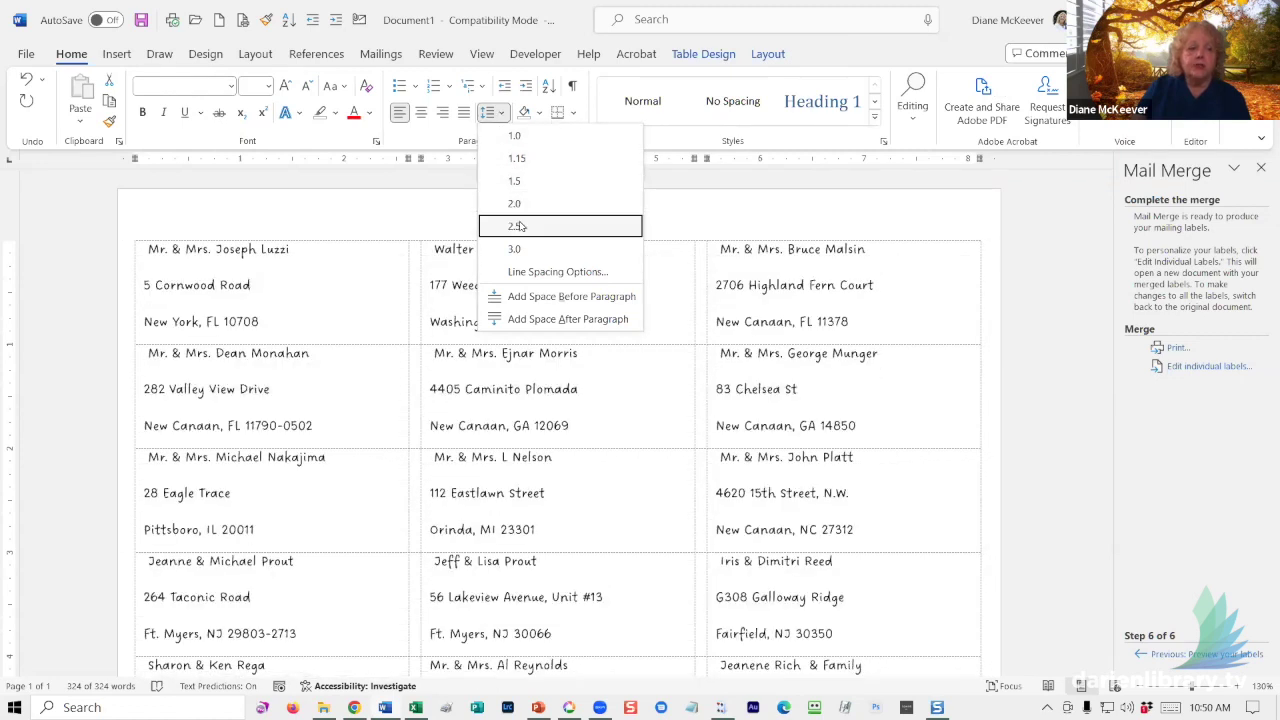
pyautogui.click(557, 272)
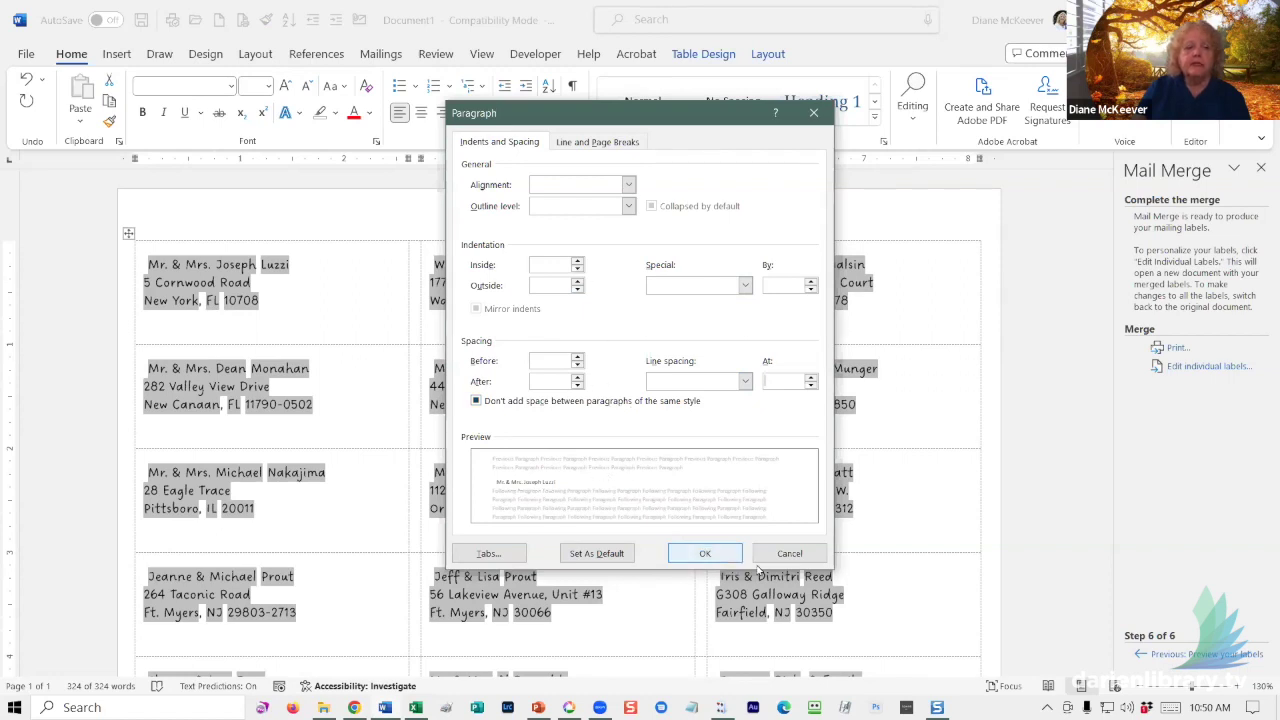
pyautogui.click(789, 553)
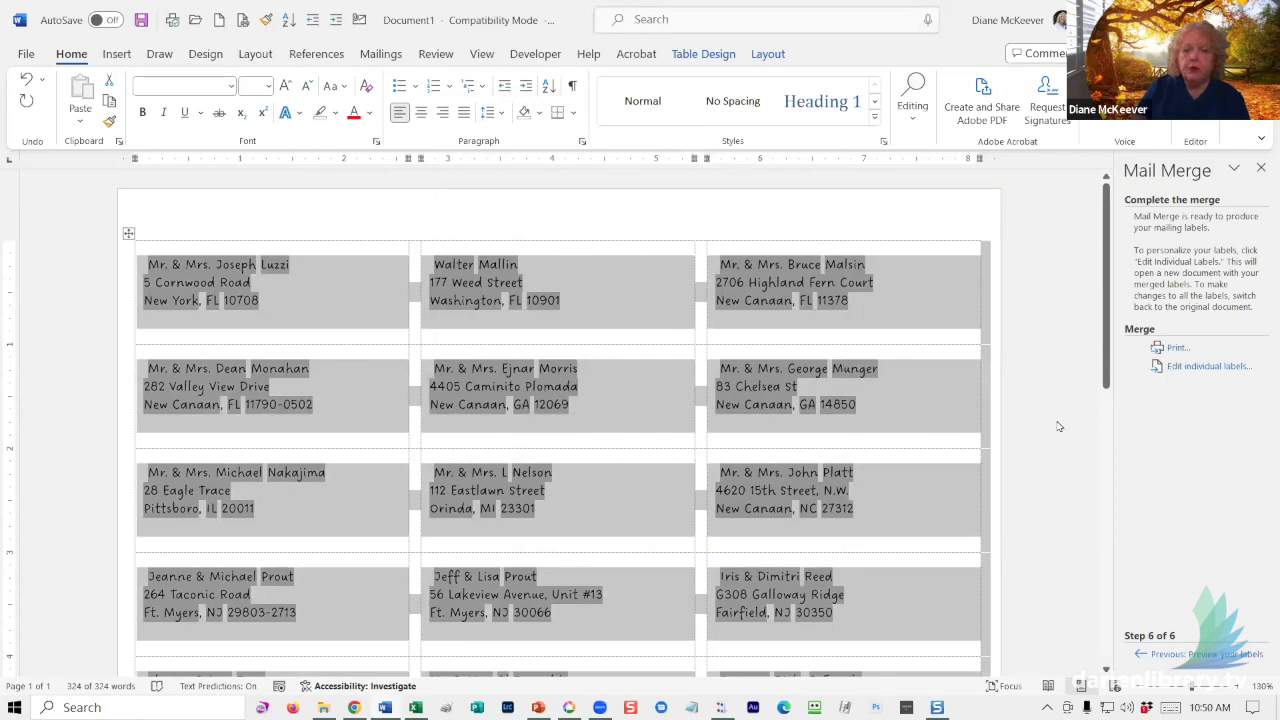
# - Grow the label text one size to 11 pt, deselect the table, and choose Edit individual labels
pyautogui.click(286, 87)
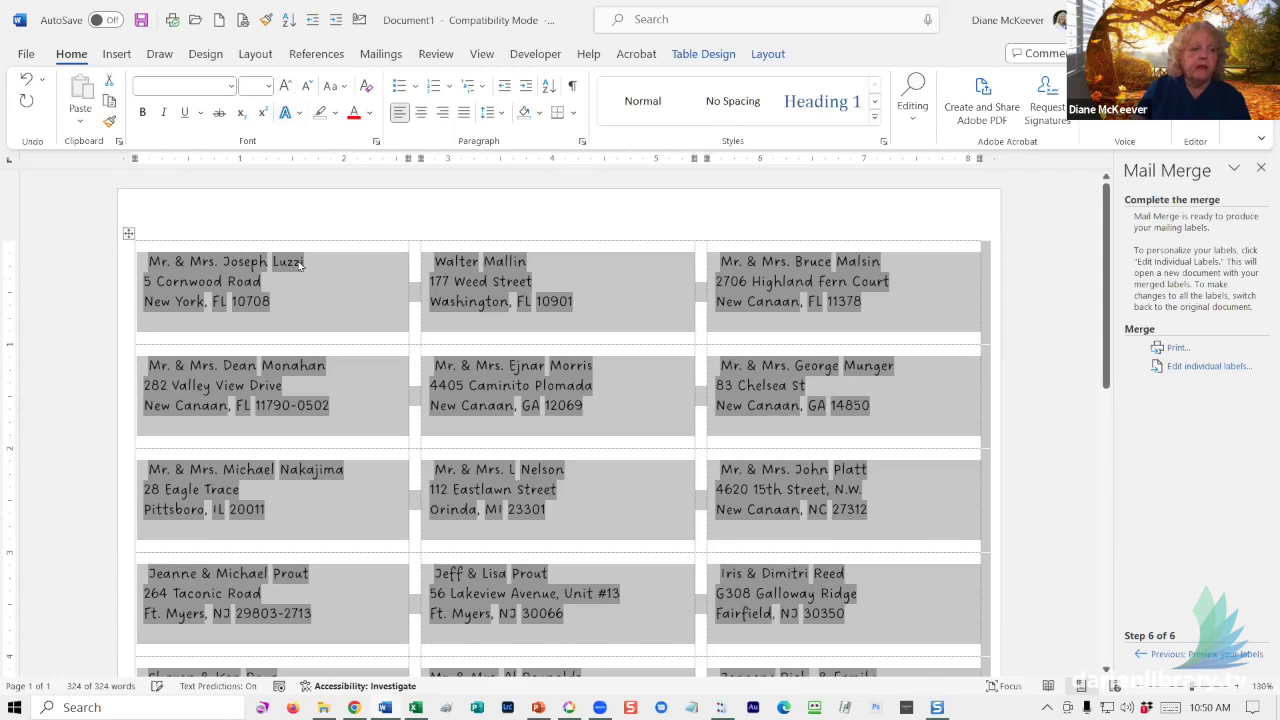
pyautogui.click(294, 291)
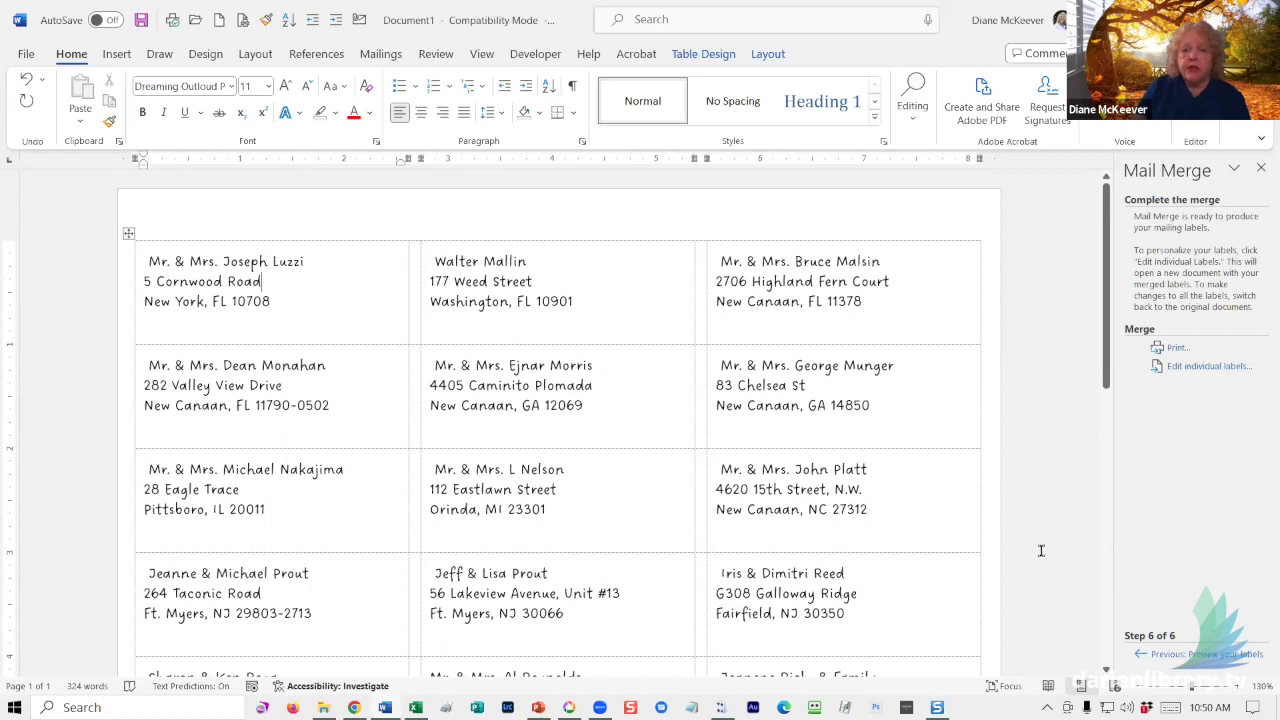
pyautogui.click(1187, 367)
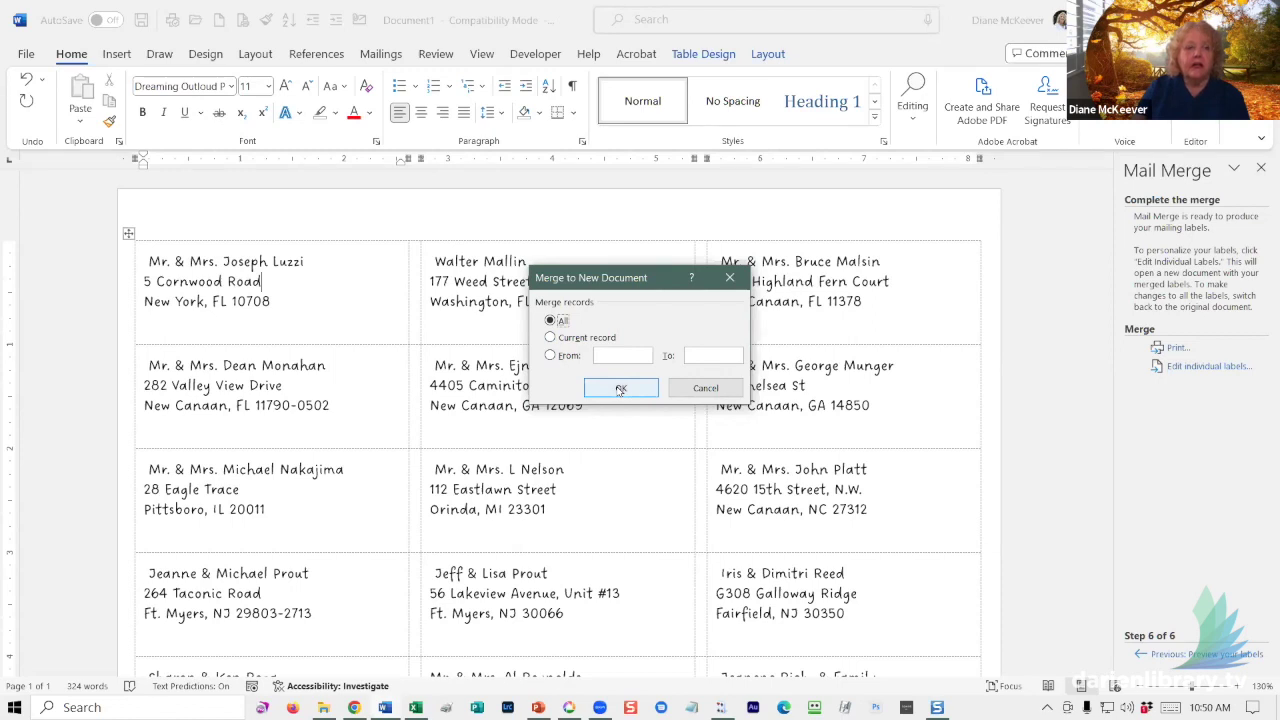
# - Confirm merging All records into the new Labels1 document
pyautogui.click(620, 389)
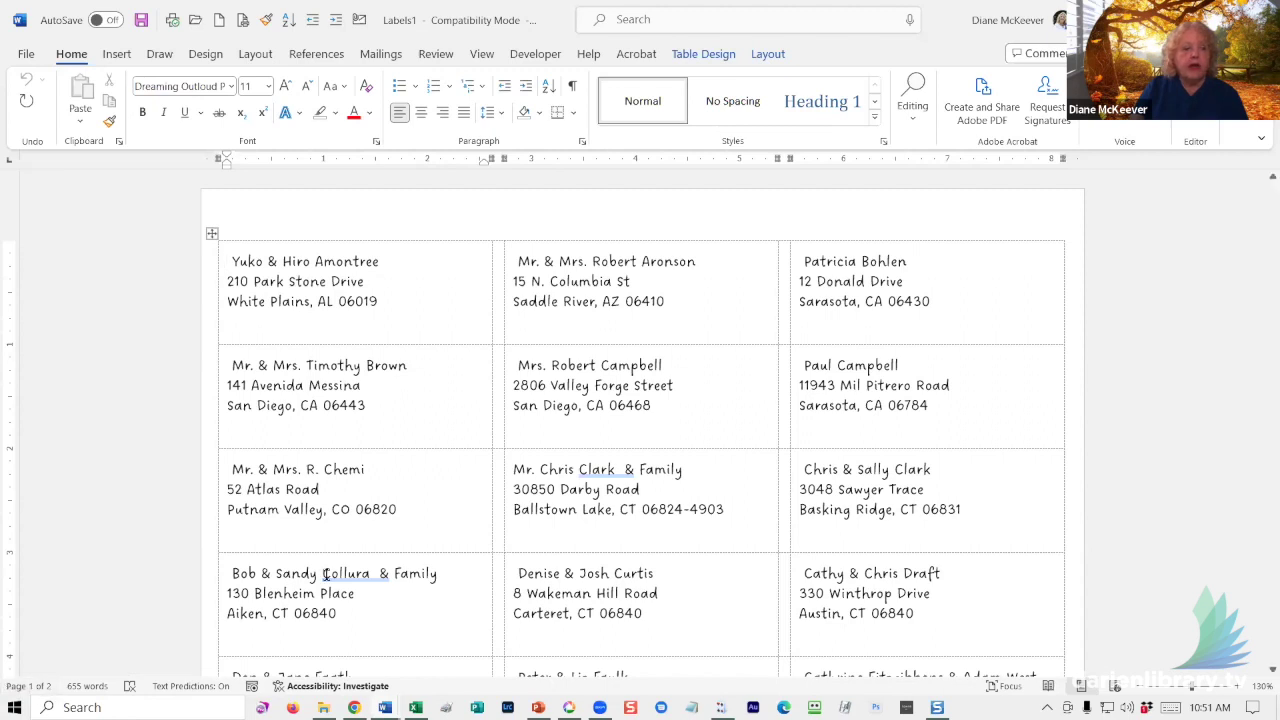
pyautogui.scroll(-3, 810, 487)
pyautogui.scroll(-10, 810, 487)
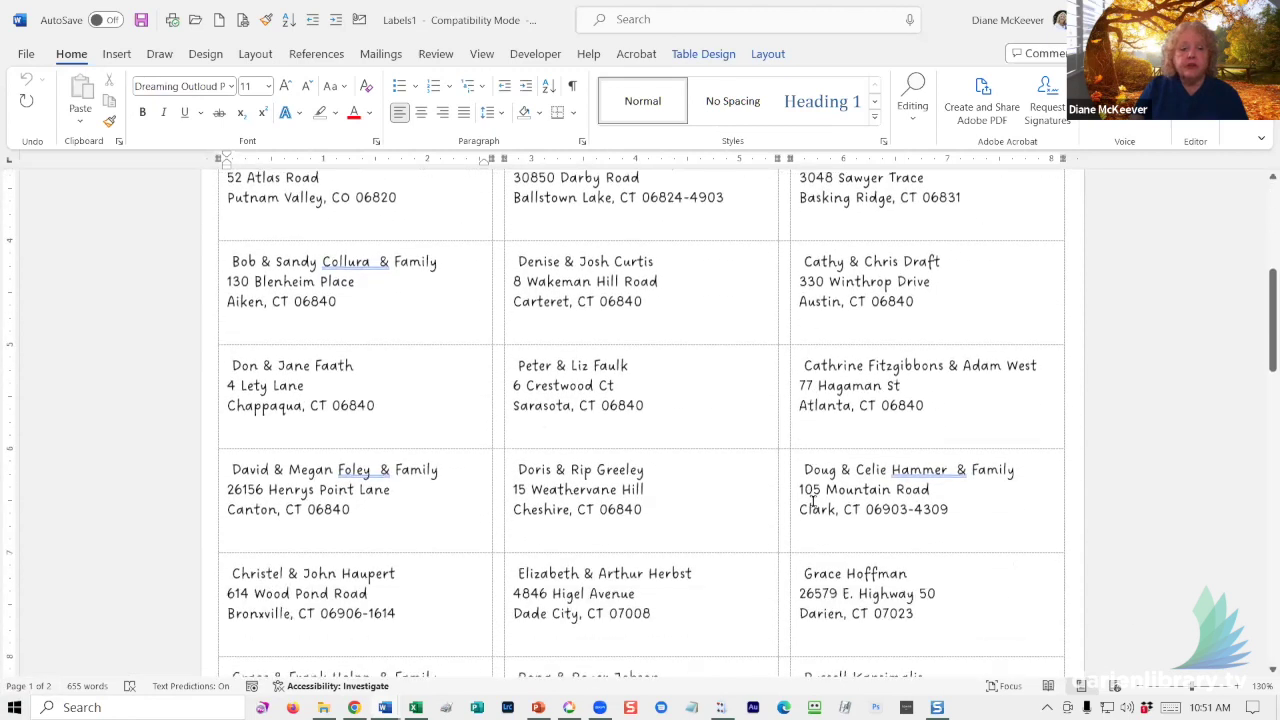
pyautogui.scroll(-1, 810, 497)
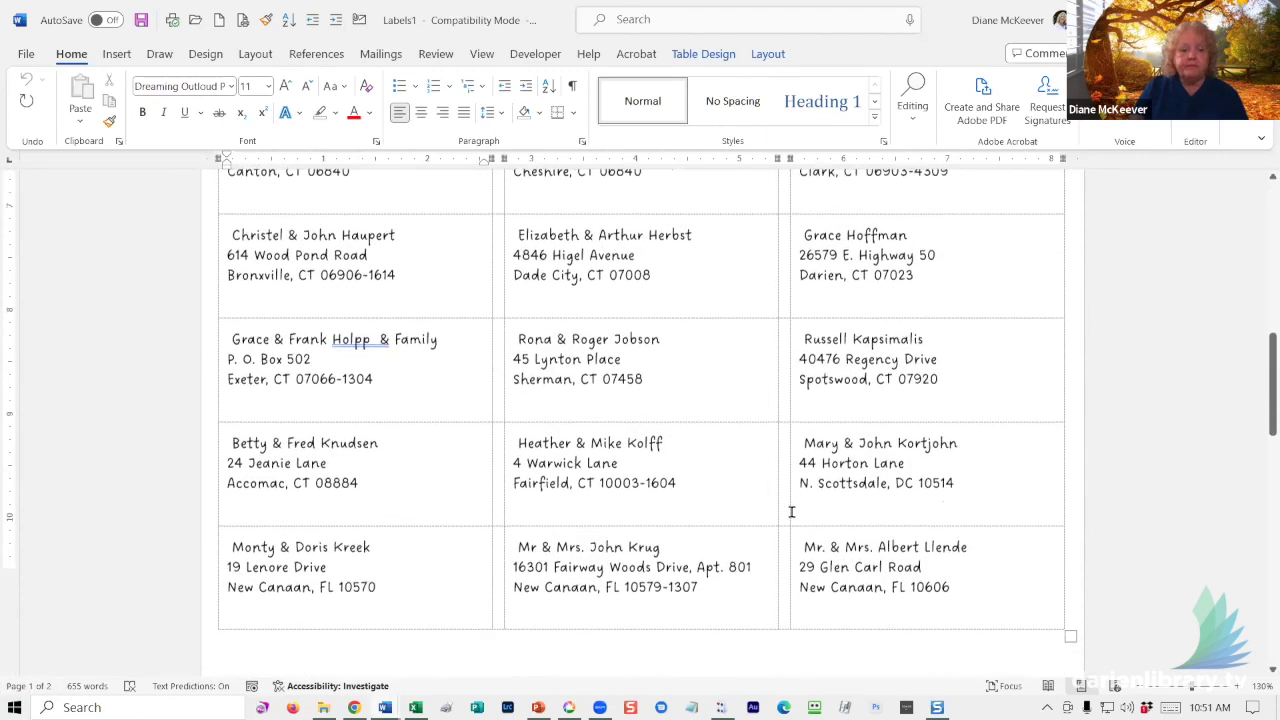
pyautogui.scroll(-12, 791, 512)
pyautogui.scroll(-8, 771, 518)
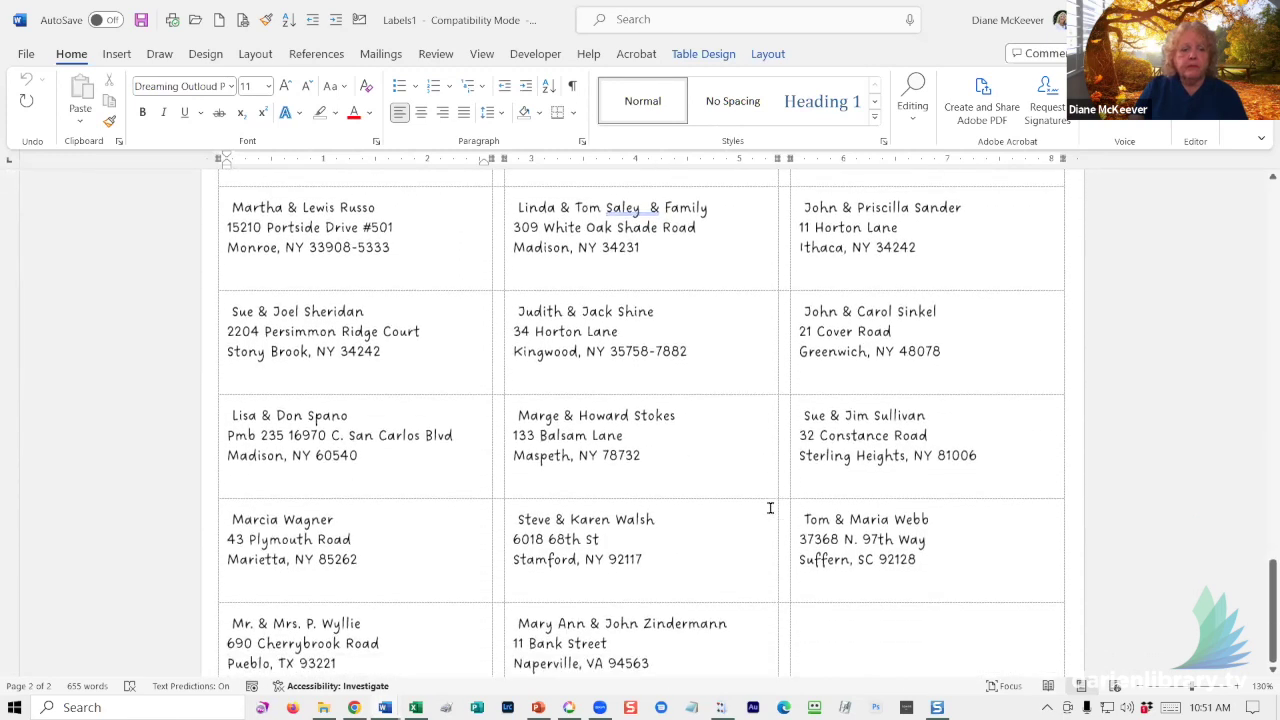
pyautogui.scroll(-3, 770, 506)
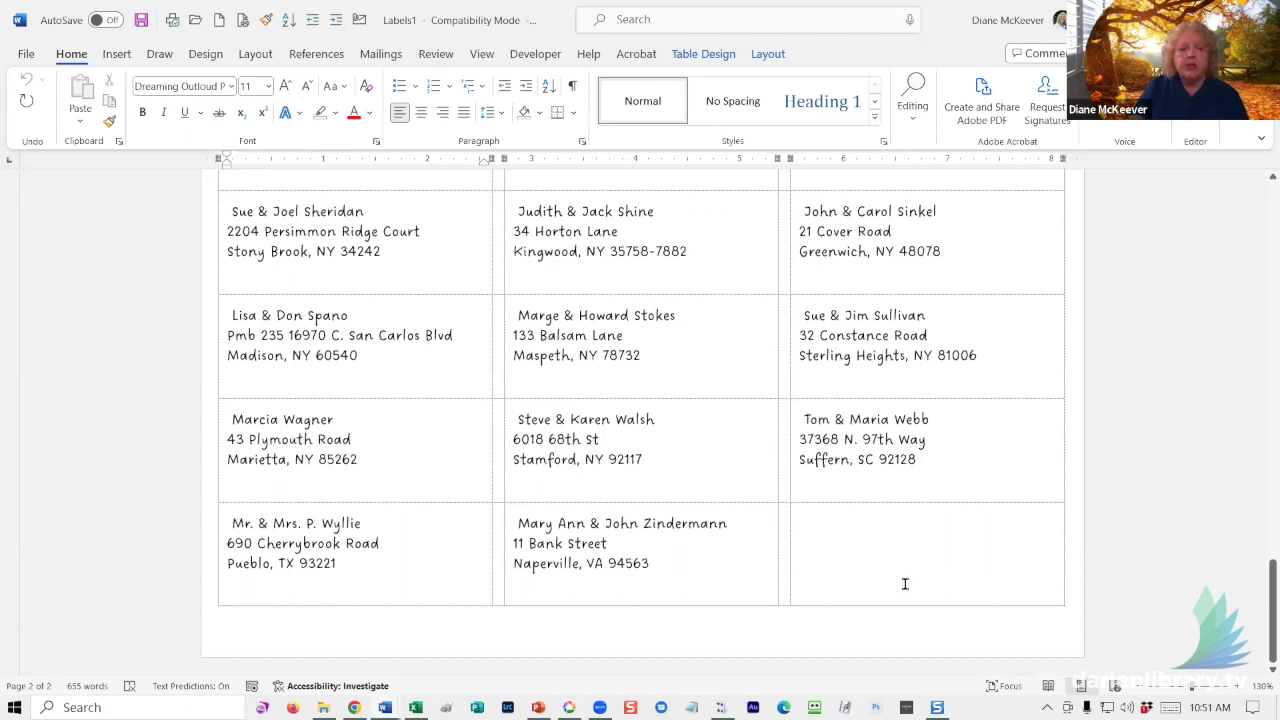
pyautogui.scroll(8, 905, 584)
pyautogui.scroll(10, 872, 545)
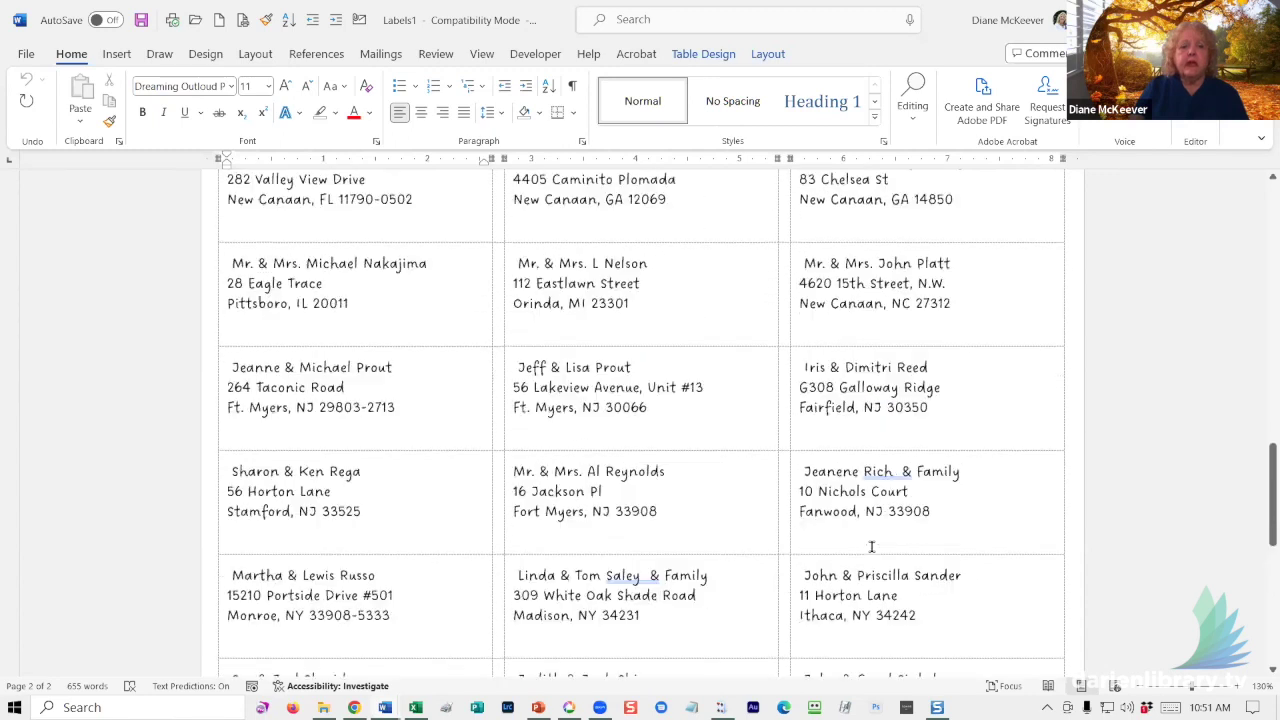
pyautogui.scroll(7, 871, 533)
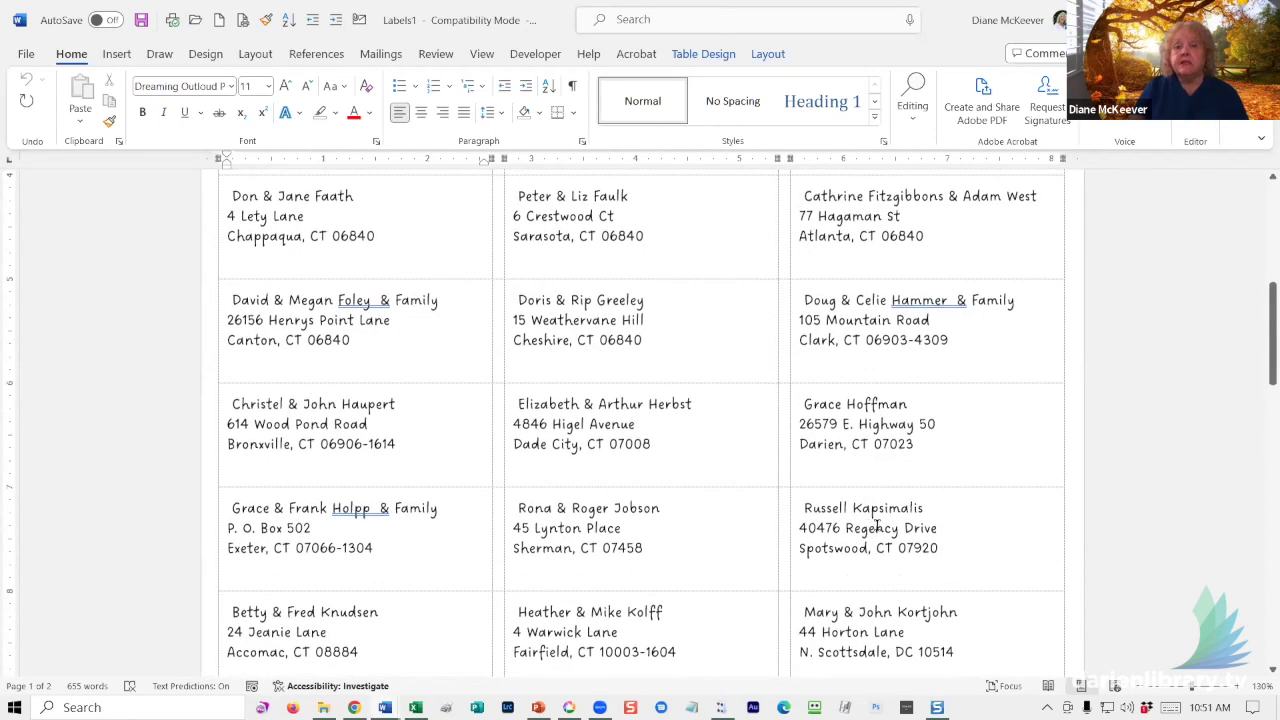
pyautogui.scroll(6, 877, 527)
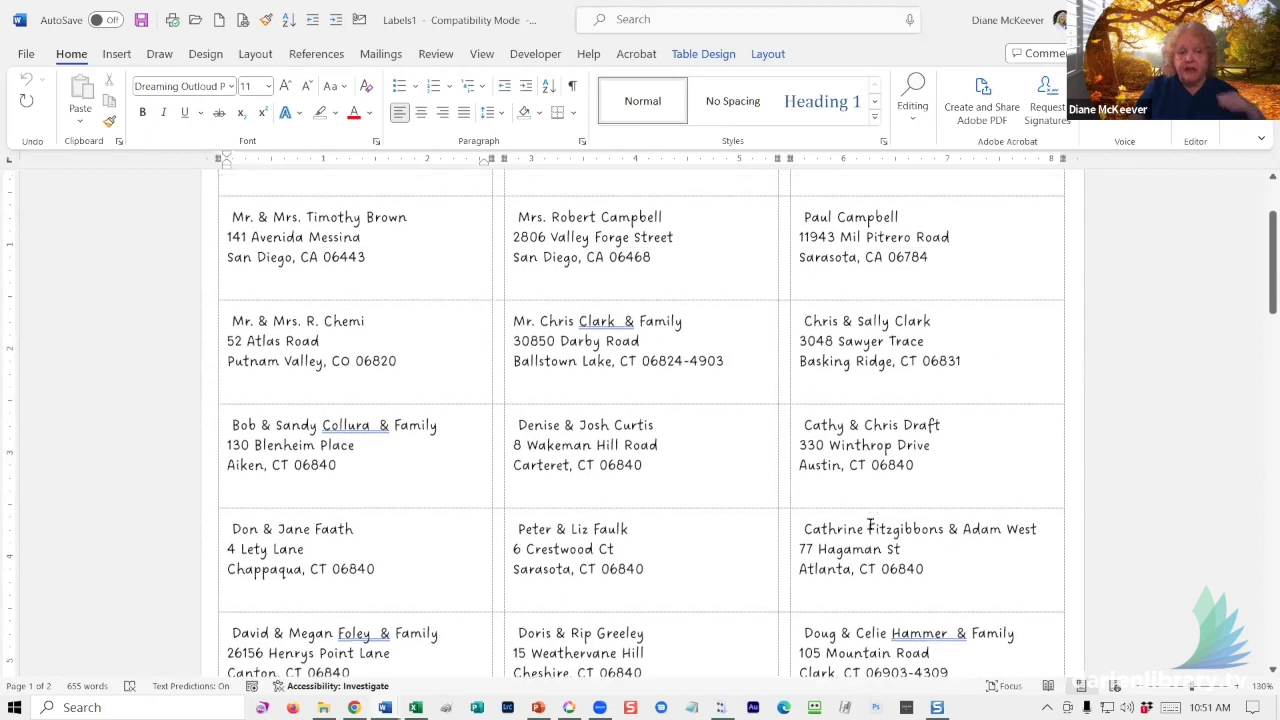
pyautogui.scroll(3, 872, 527)
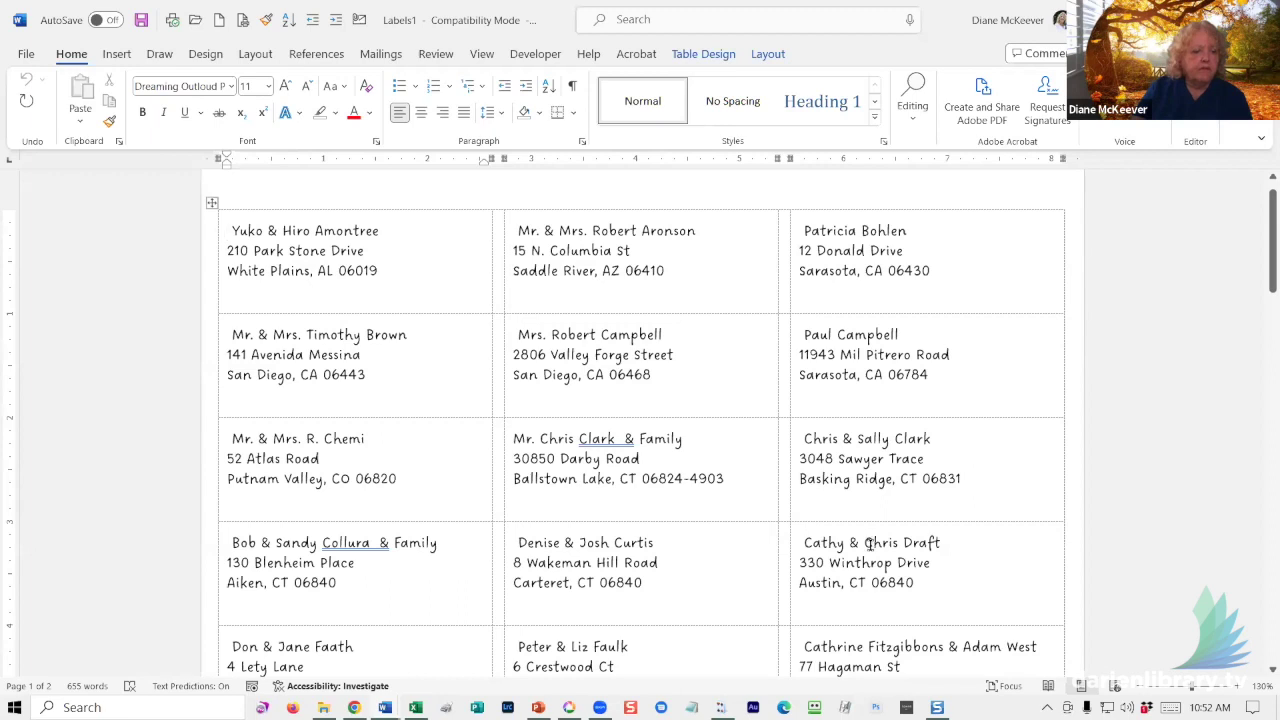
# - Remove the doubled spaces before '&' in the names of three labels
pyautogui.moveTo(579, 438); pyautogui.dragTo(627, 438)
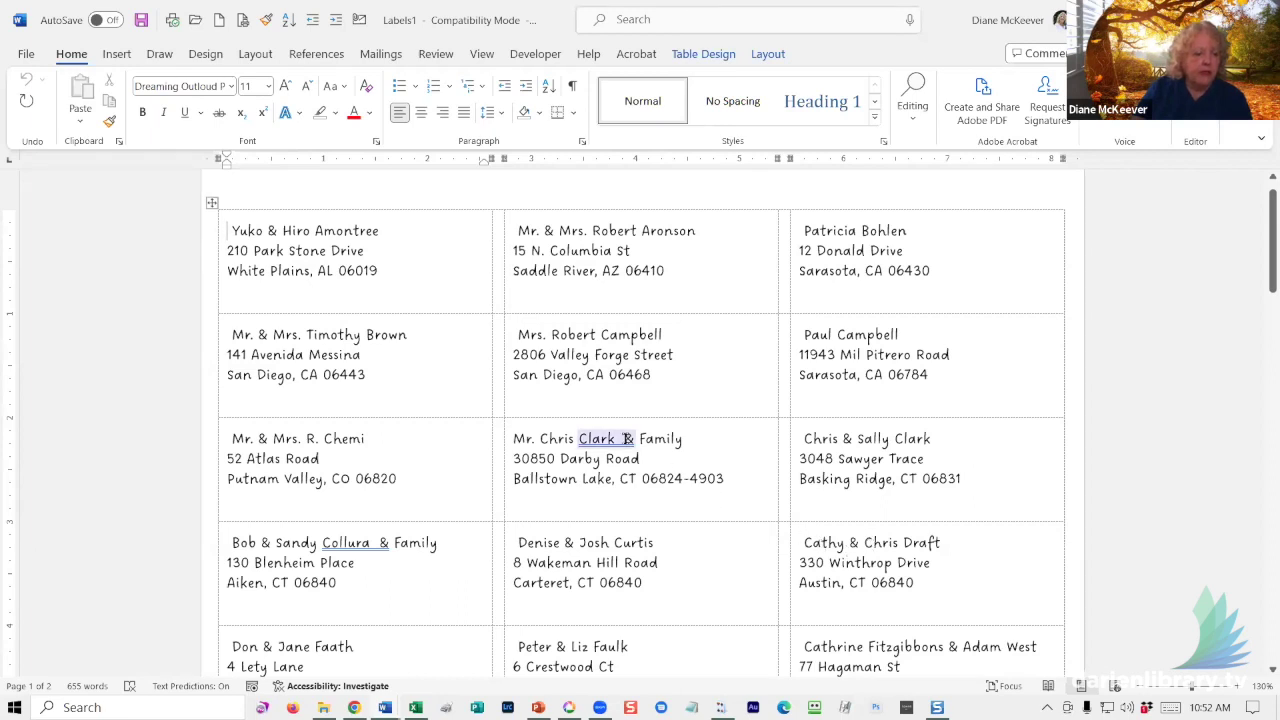
pyautogui.click(615, 445)
pyautogui.doubleClick(622, 445)
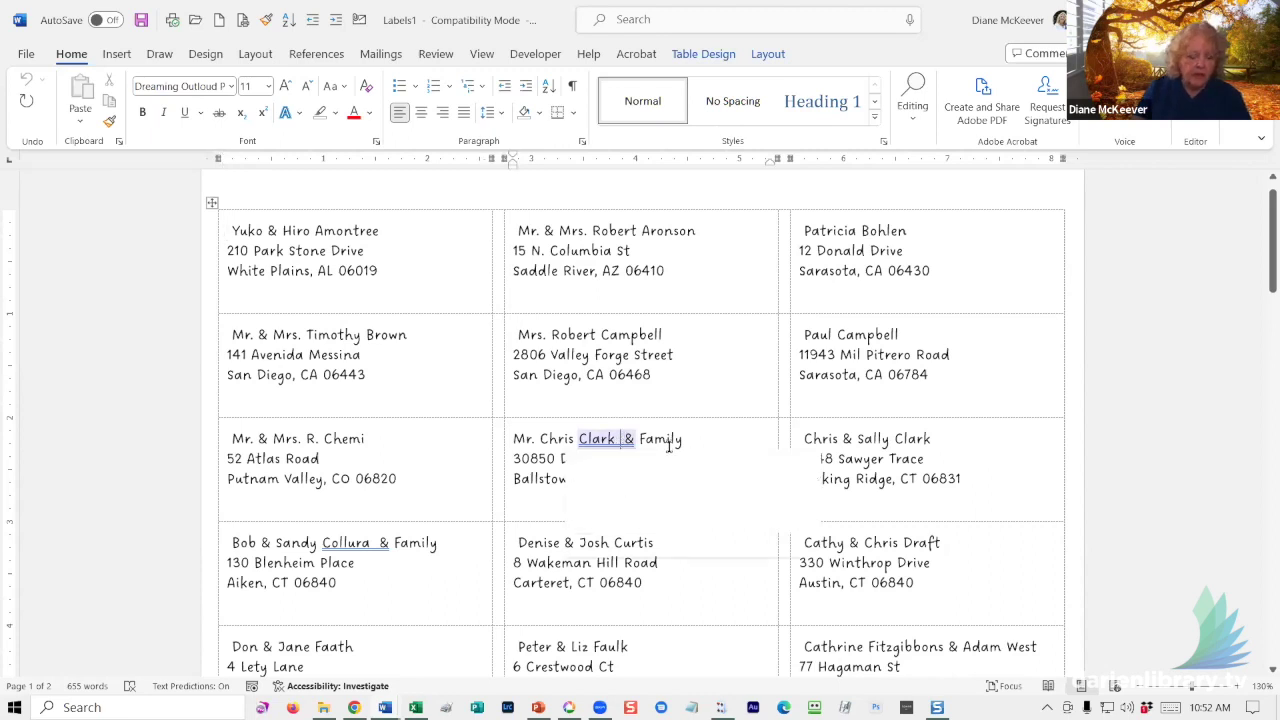
pyautogui.click(597, 506)
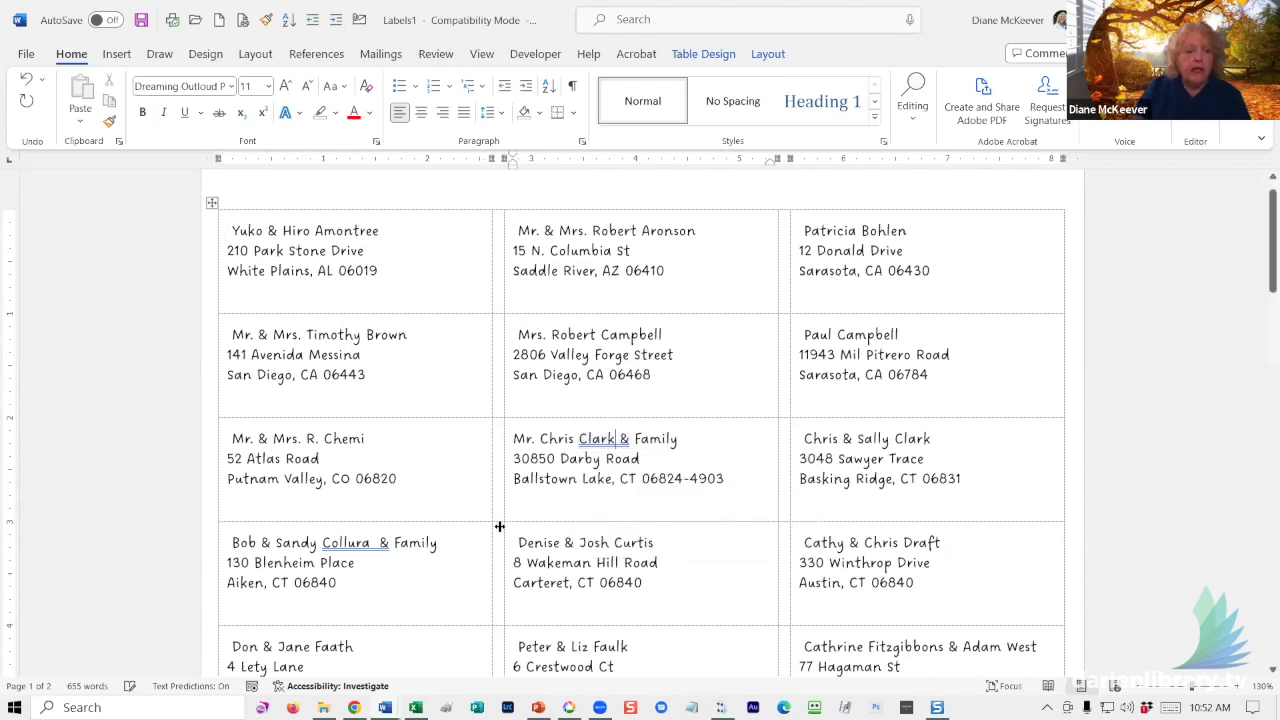
pyautogui.click(372, 542)
pyautogui.press('Delete')
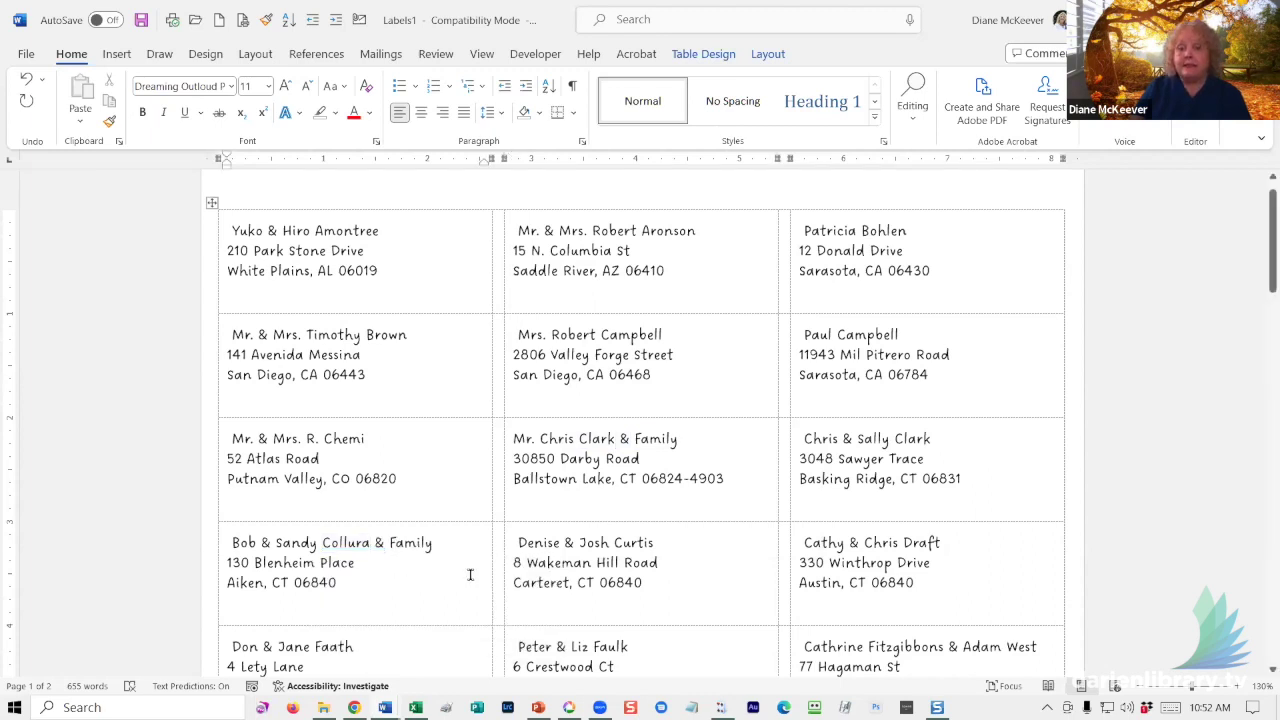
pyautogui.scroll(-5, 857, 534)
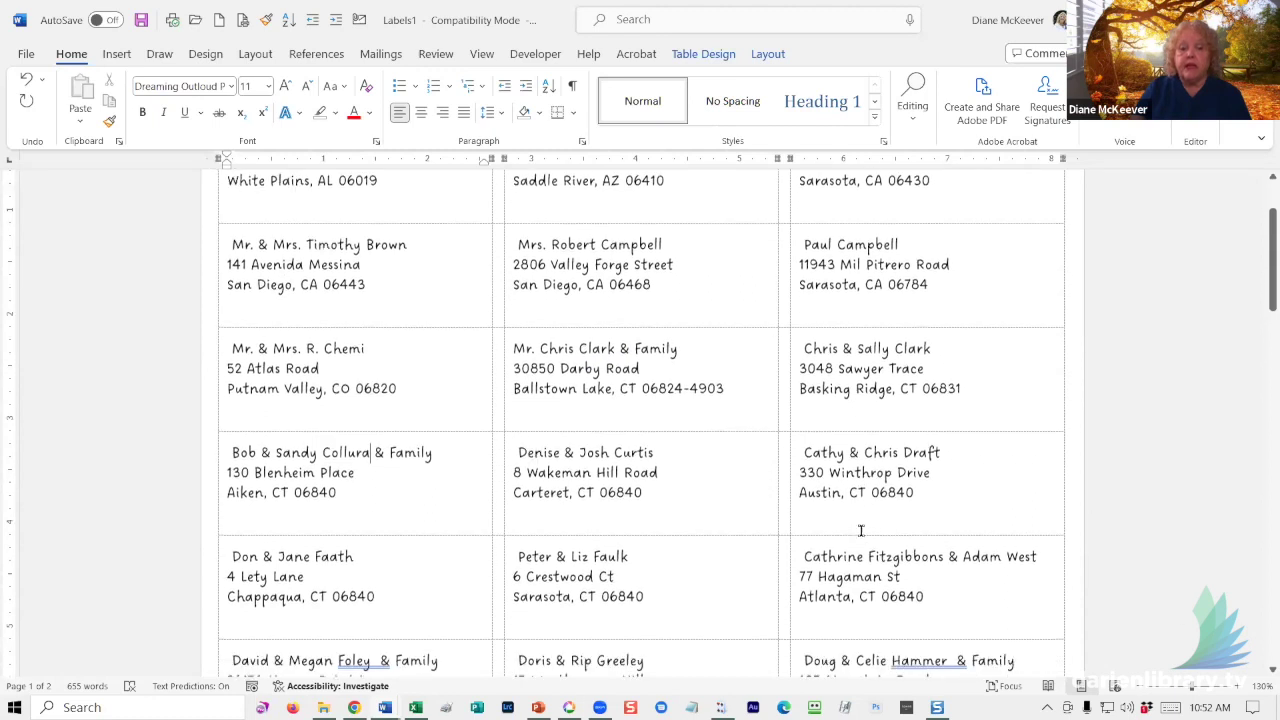
pyautogui.scroll(-2, 857, 520)
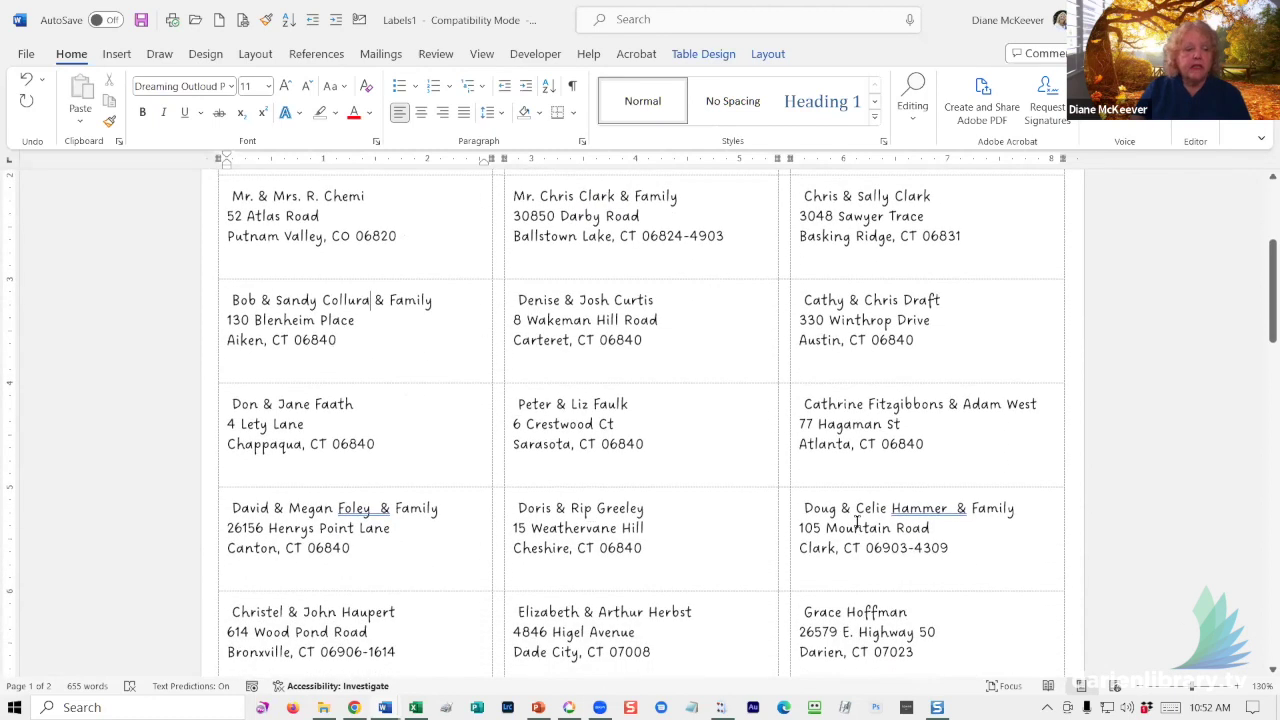
pyautogui.scroll(-5, 857, 522)
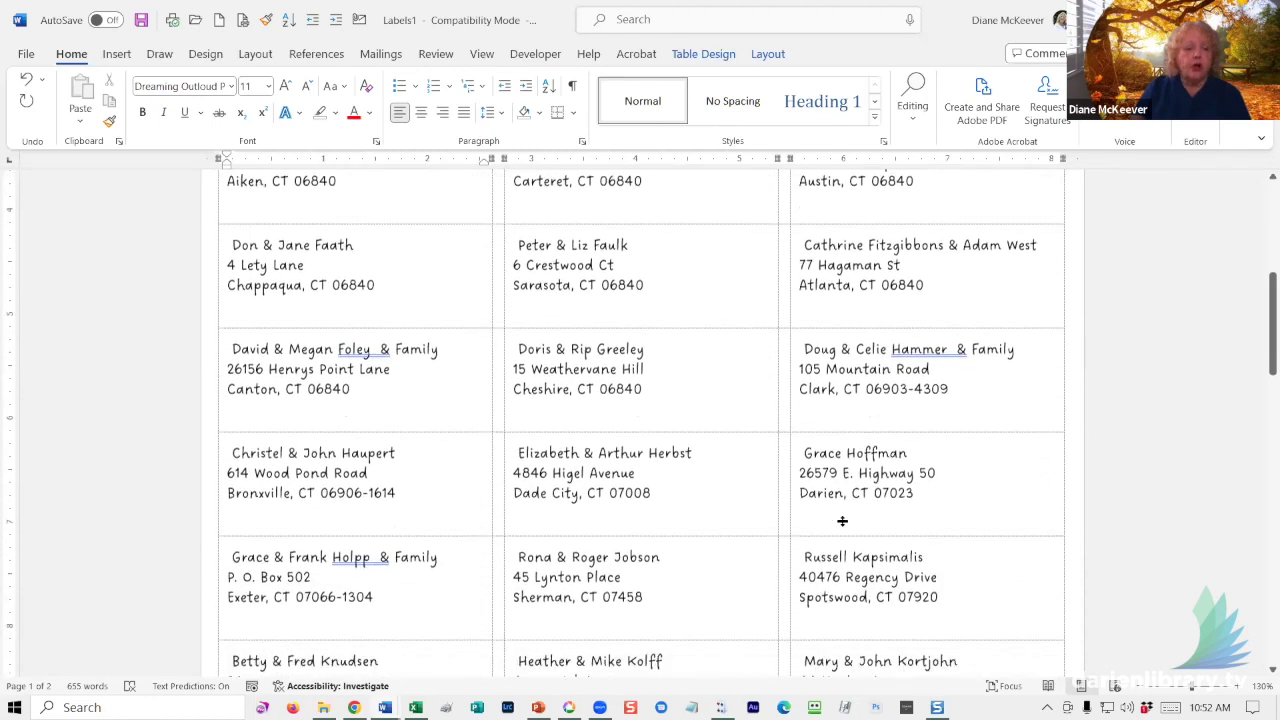
pyautogui.click(384, 543)
pyautogui.click(420, 566)
# - Break one label's street line before the apartment number and another's name line before its second name
pyautogui.scroll(-5, 694, 557)
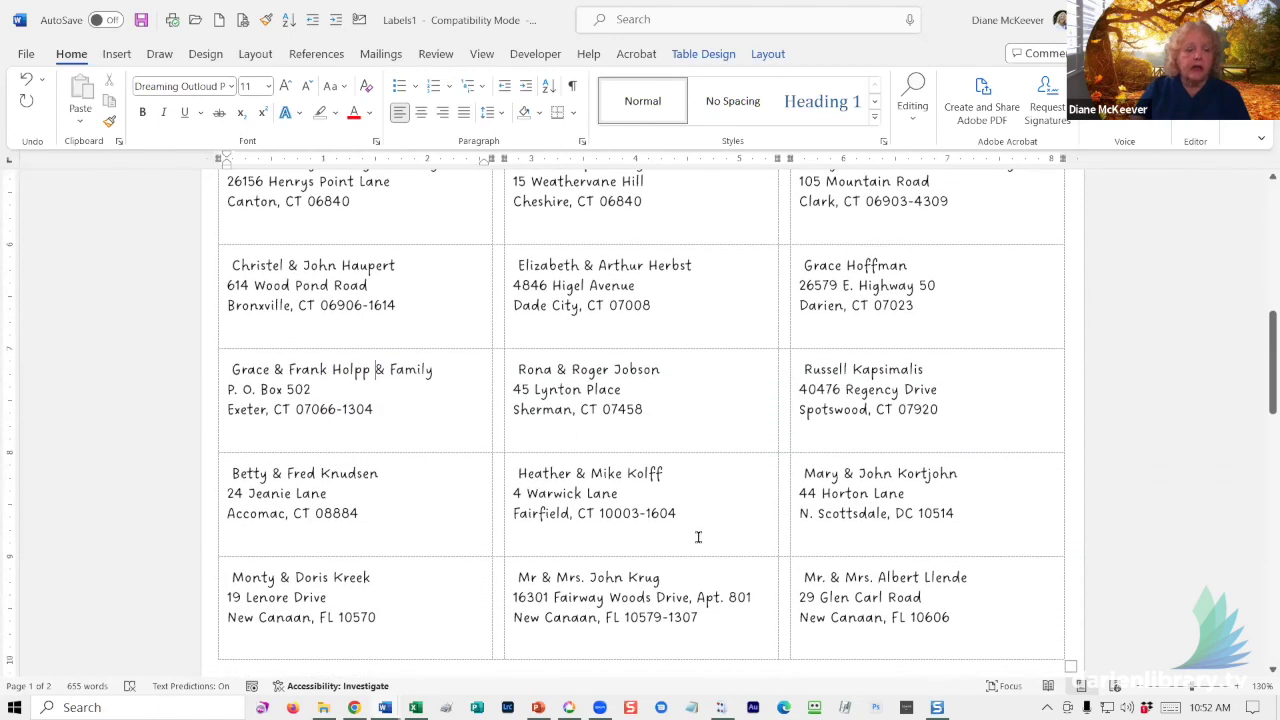
pyautogui.click(697, 597)
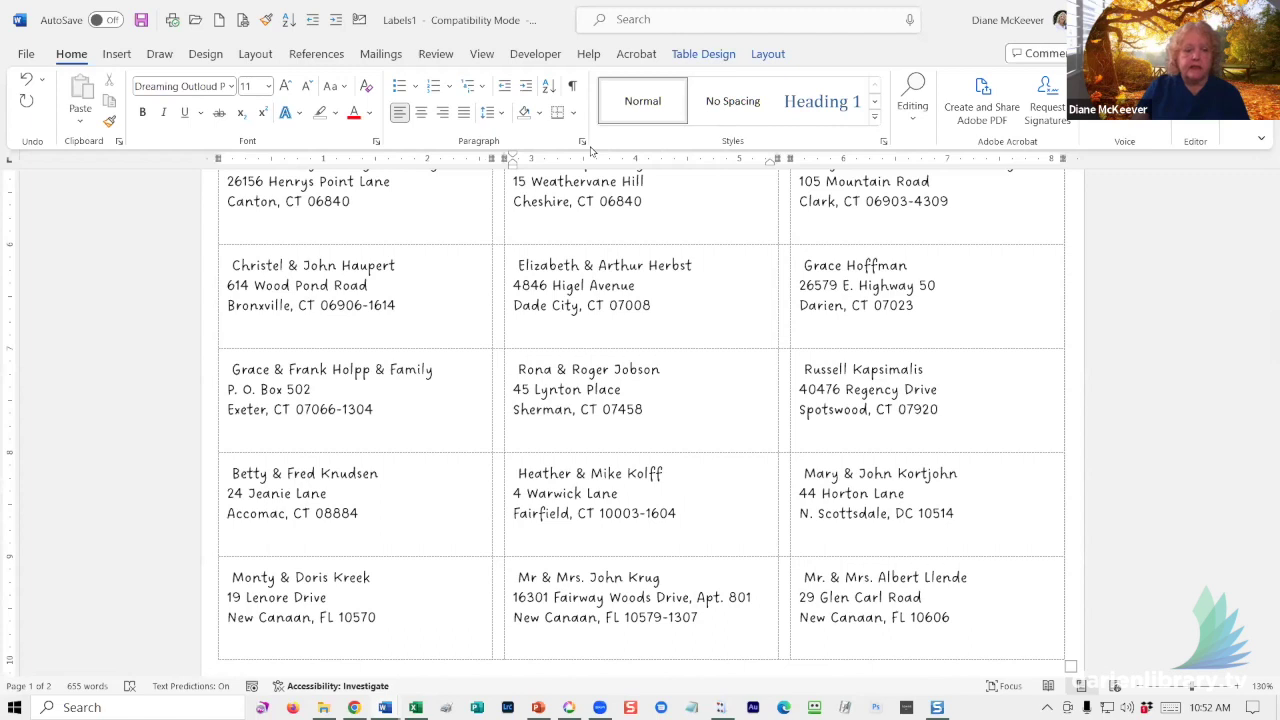
pyautogui.press('Return')
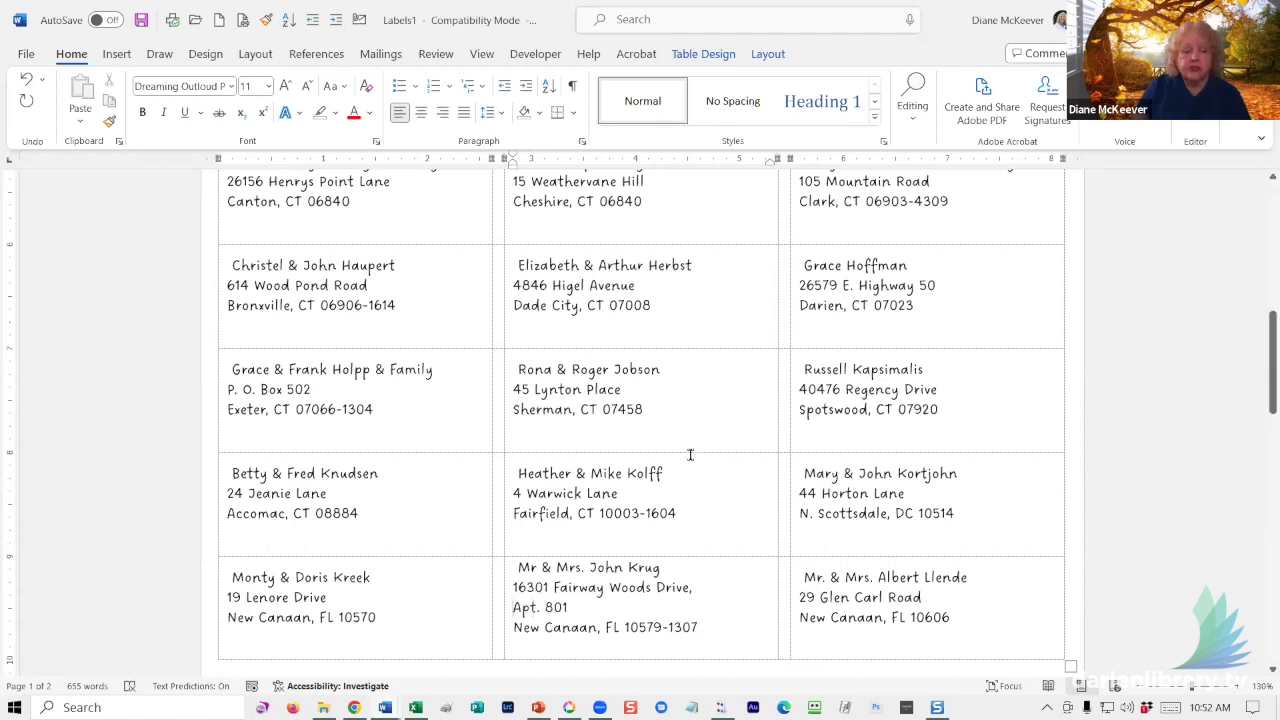
pyautogui.scroll(3, 742, 620)
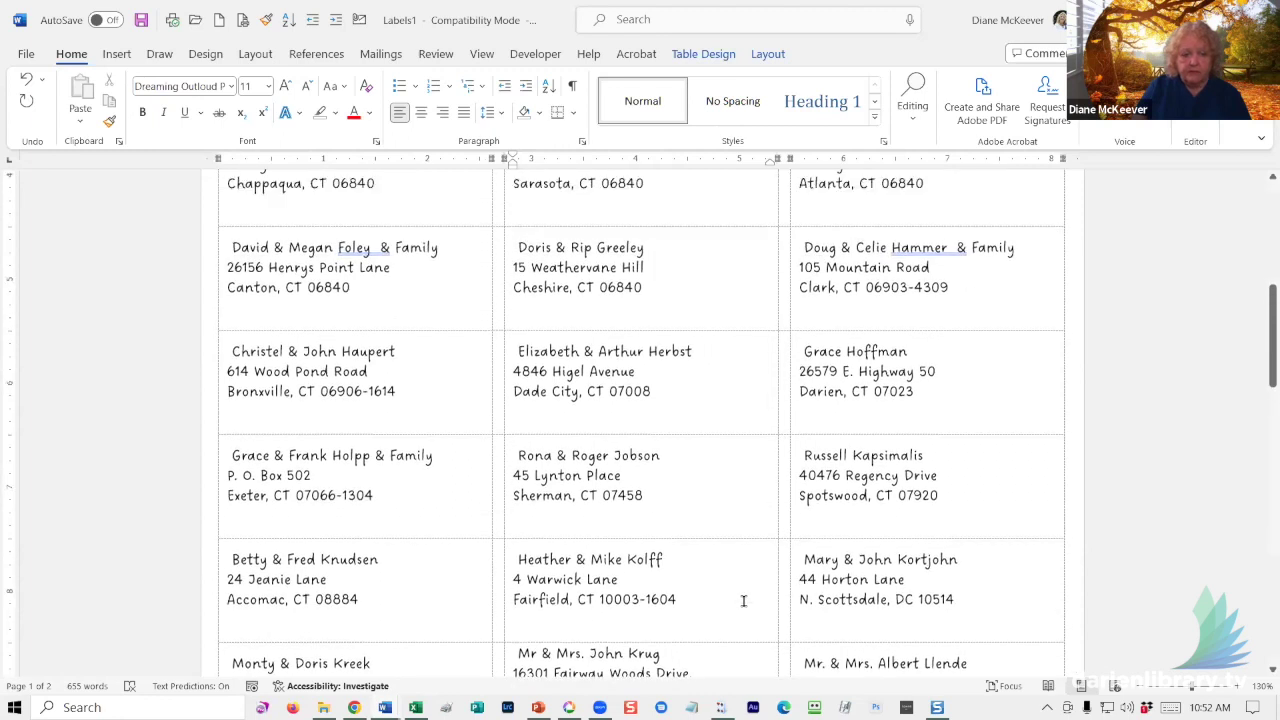
pyautogui.scroll(5, 737, 590)
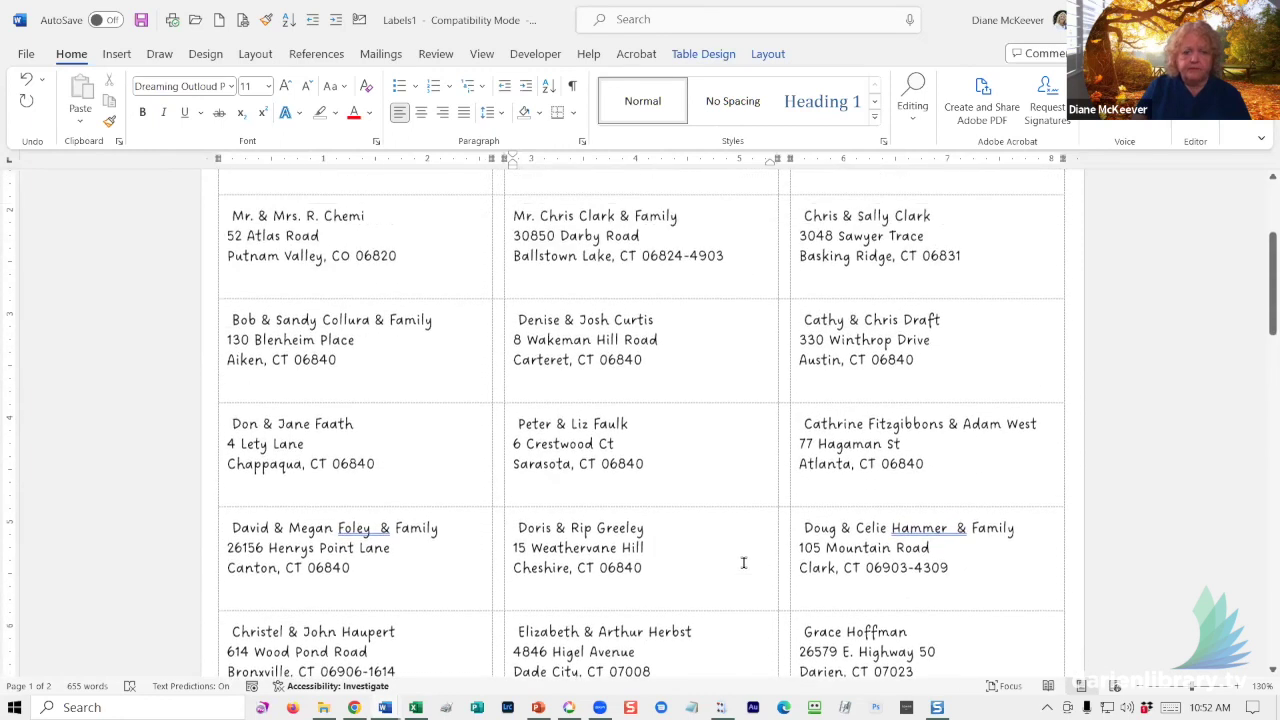
pyautogui.click(950, 438)
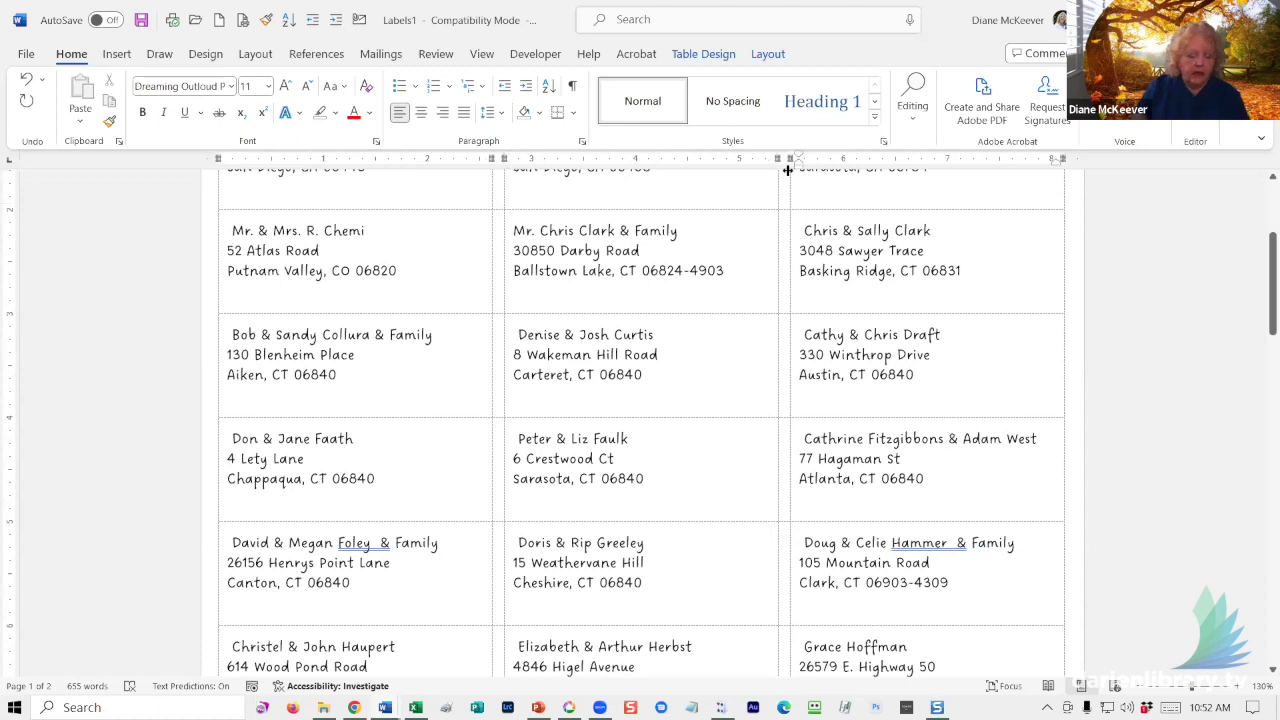
pyautogui.press('Return')
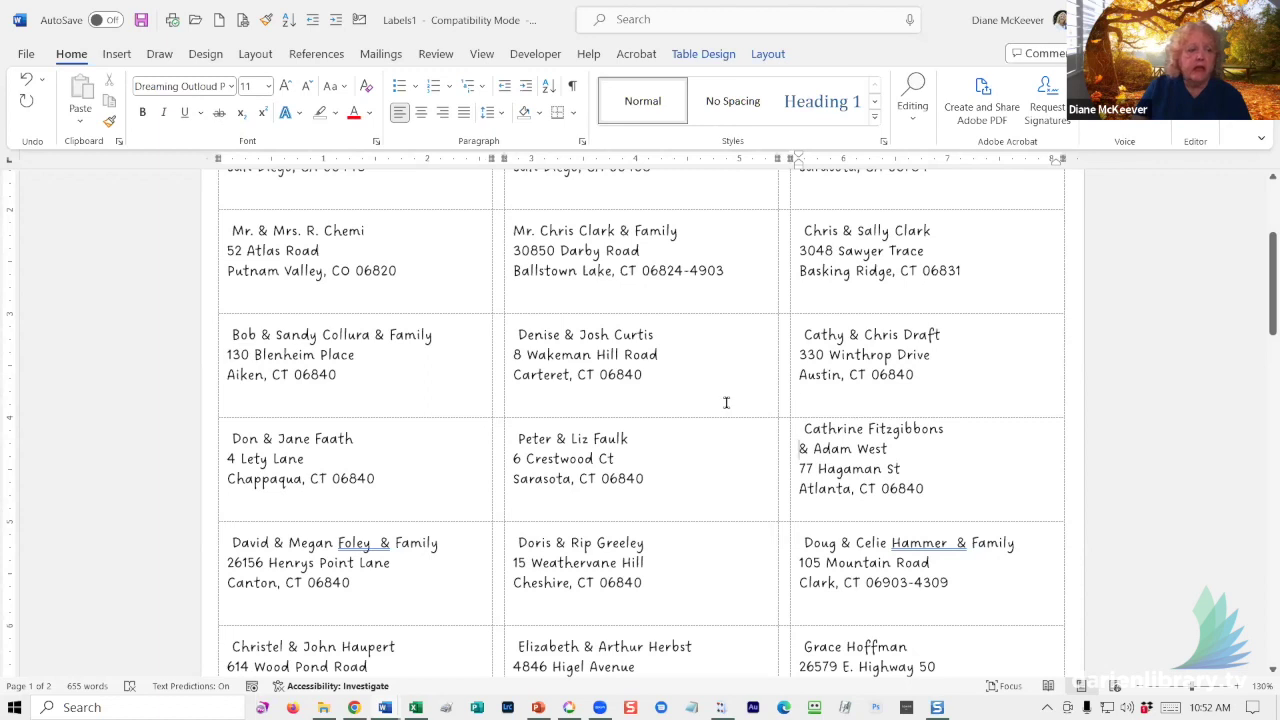
pyautogui.scroll(5, 727, 402)
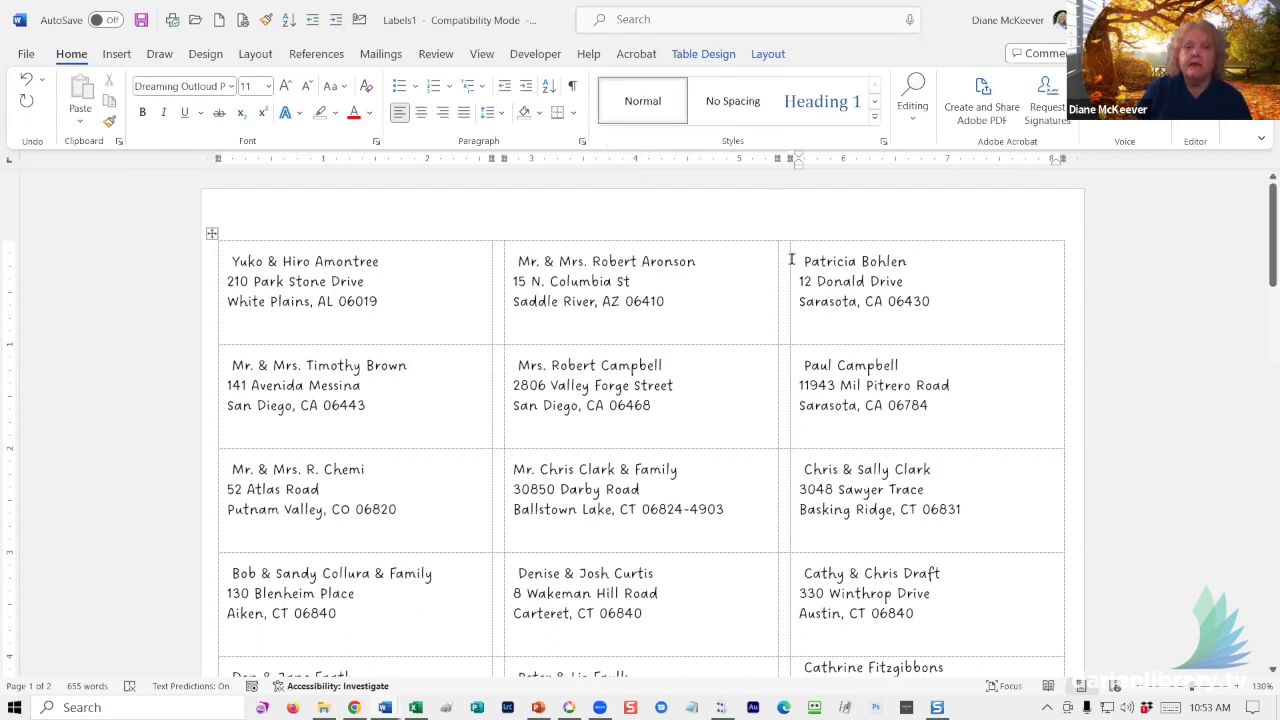
# - Shrink the top-right label's three lines from 11 to 9 pt and deselect them
pyautogui.moveTo(796, 260); pyautogui.dragTo(949, 300)
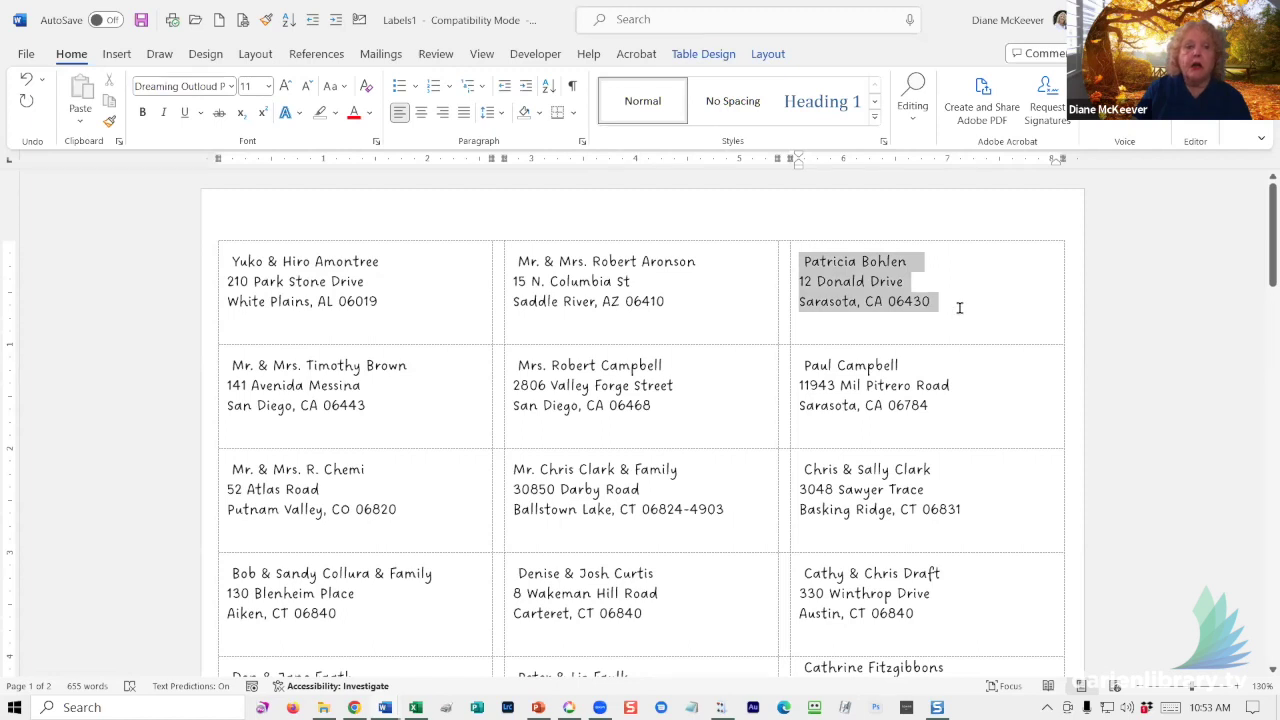
pyautogui.click(307, 87)
pyautogui.click(307, 87)
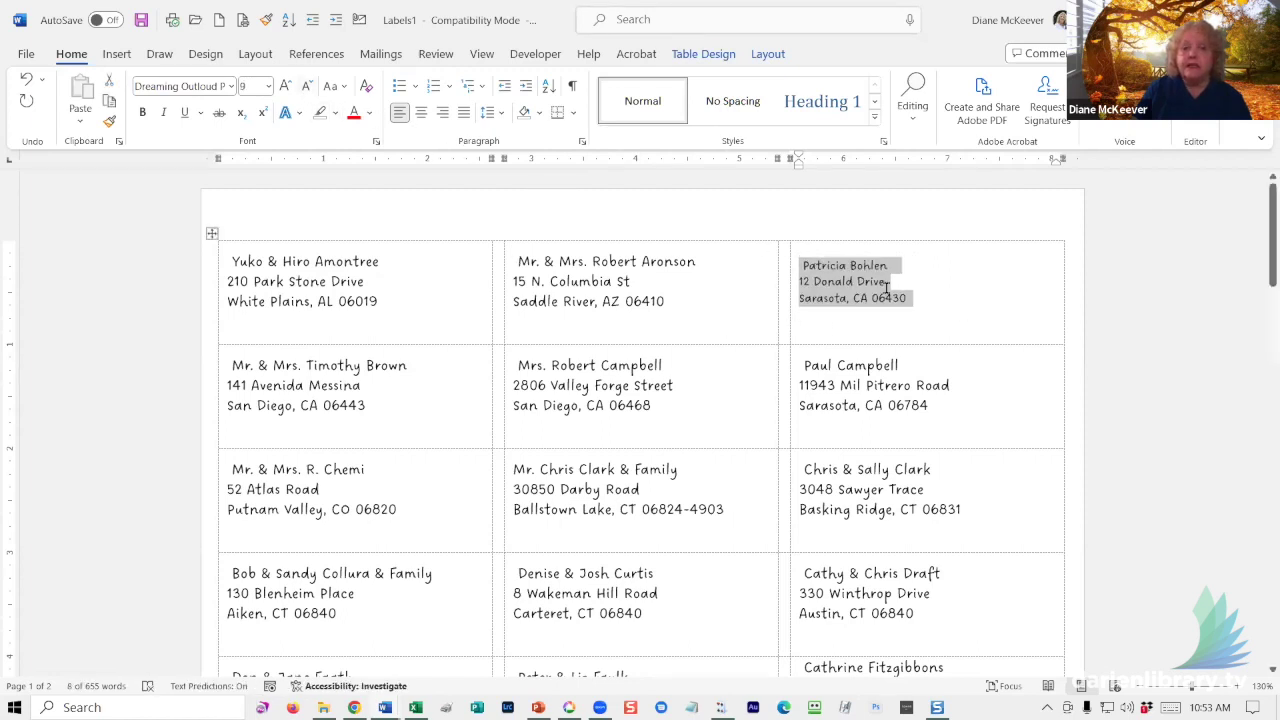
pyautogui.click(937, 304)
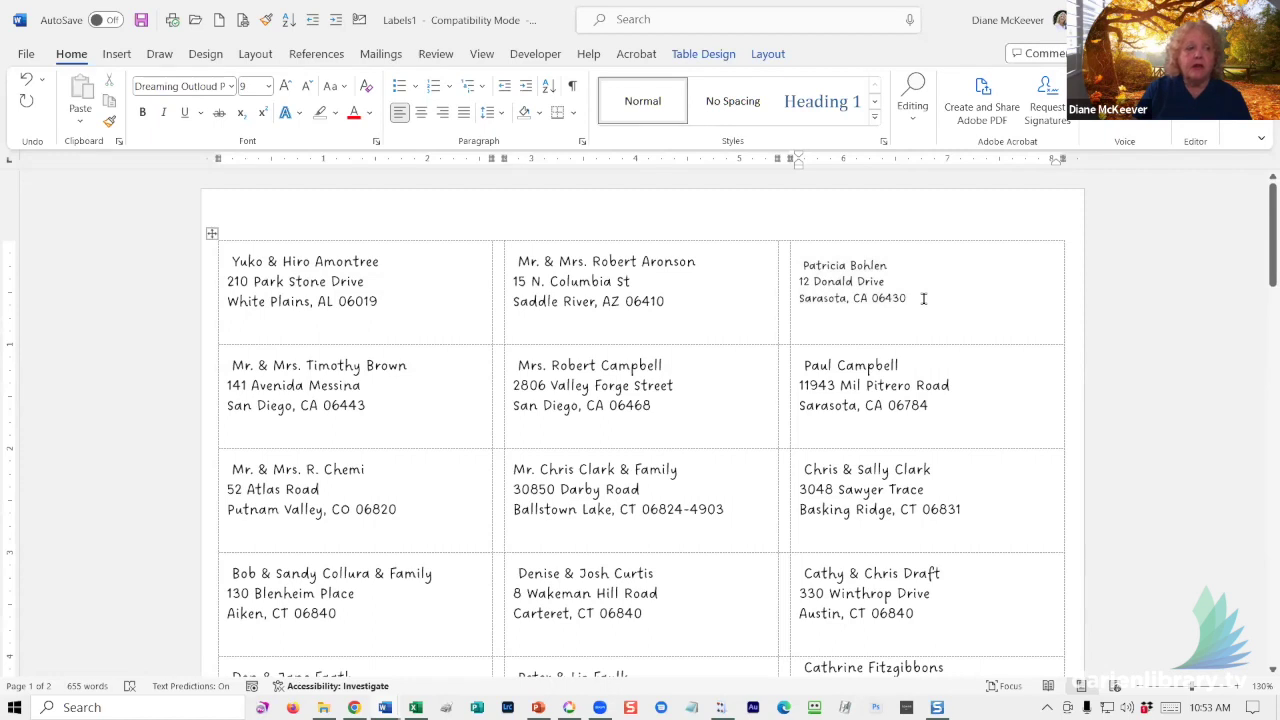
pyautogui.click(140, 22)
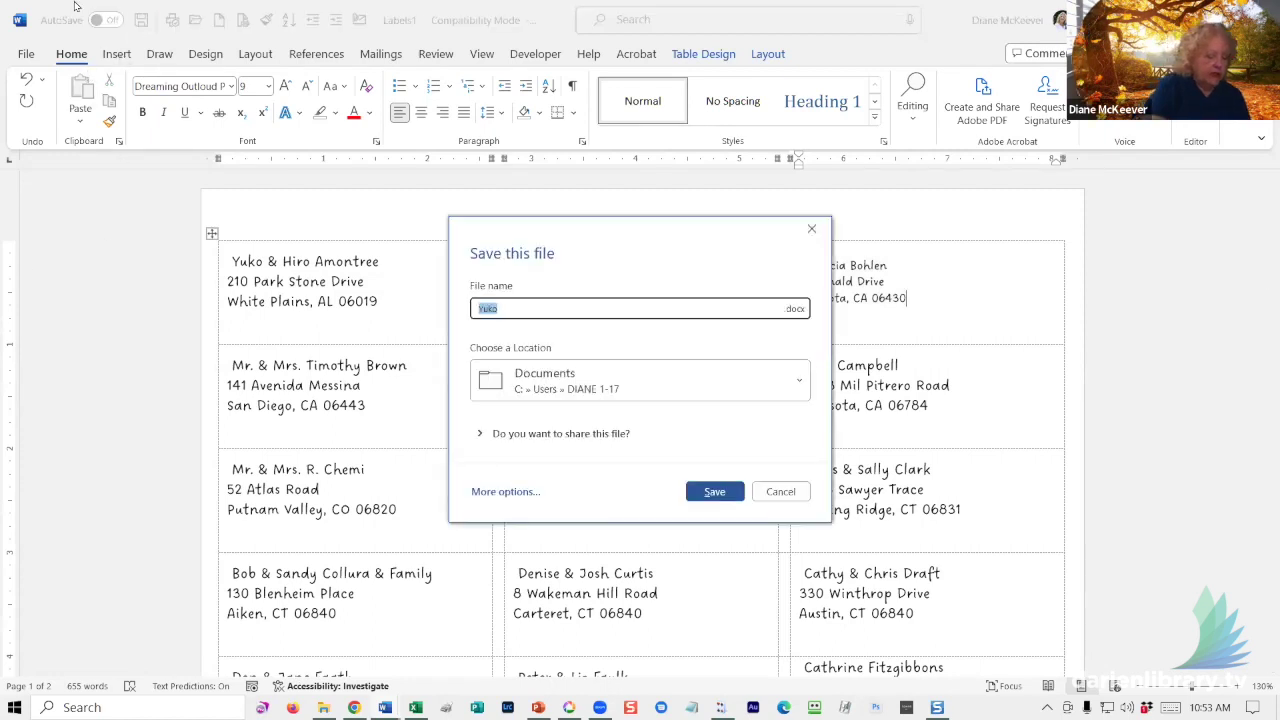
# - Save the merged label sheet on the Desktop as the Word document '2022 Christmas Labels'
pyautogui.write('2022')
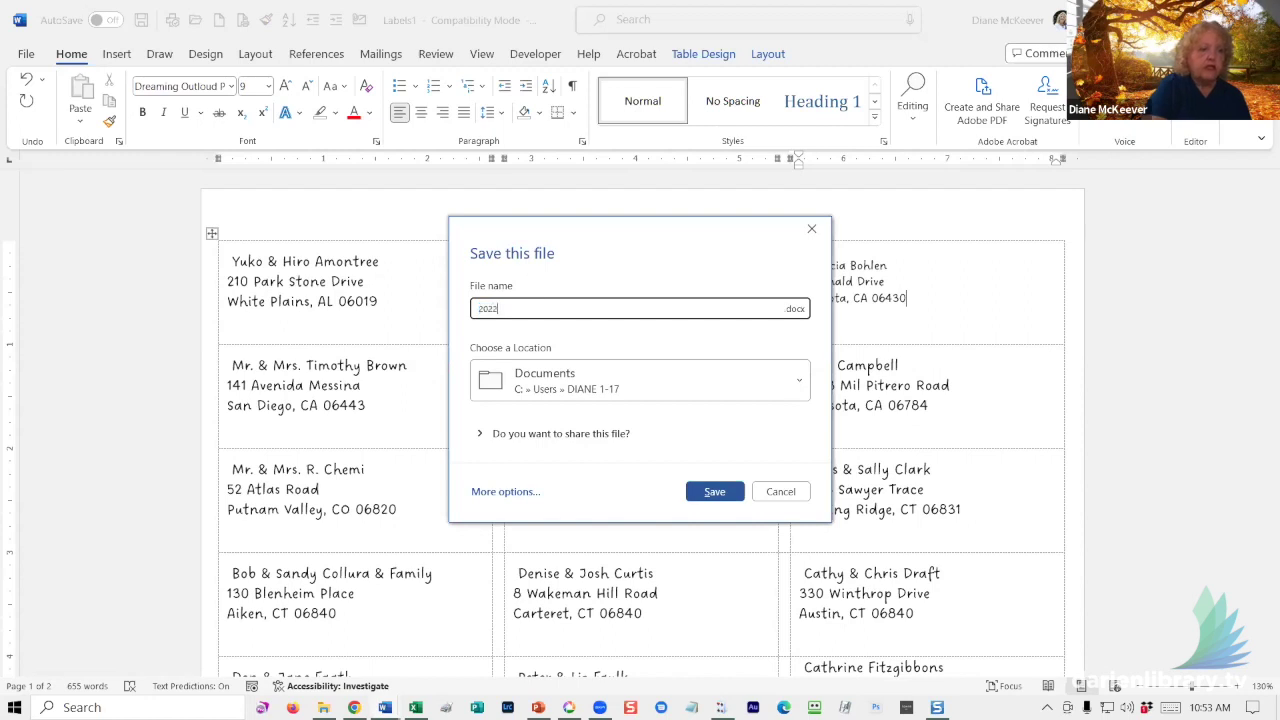
pyautogui.write(' Chris')
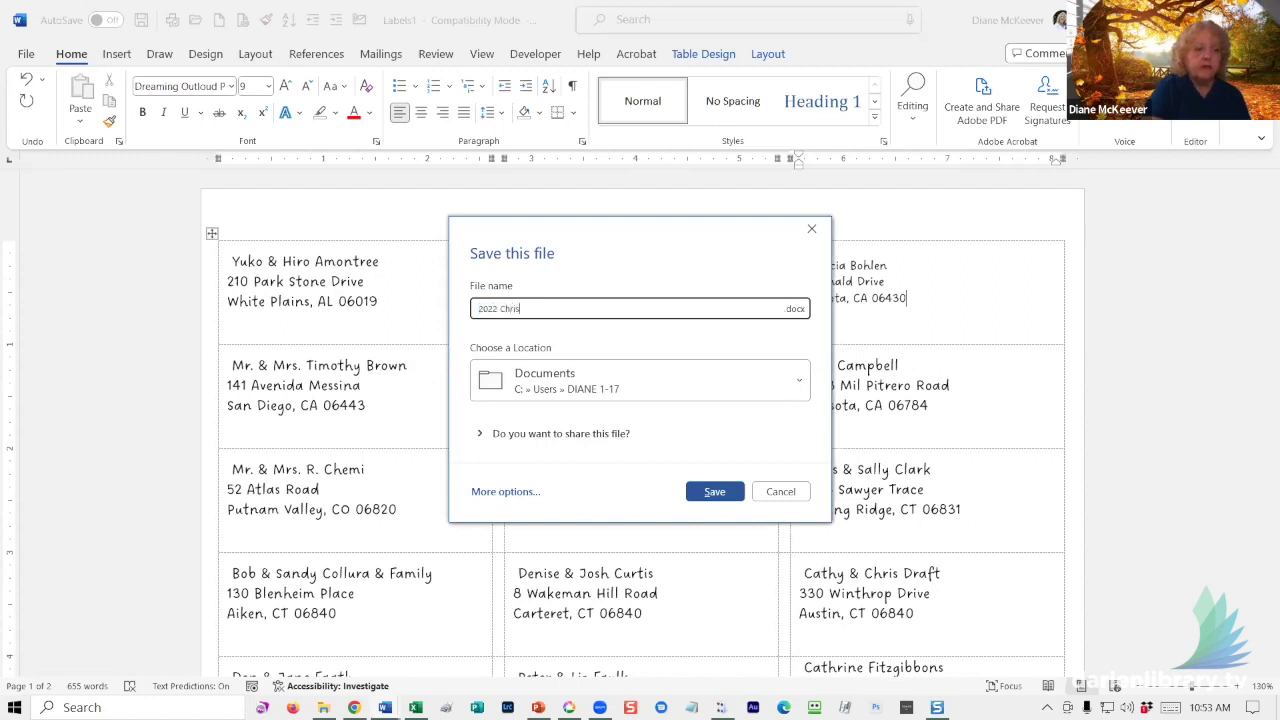
pyautogui.write('tmas Labels')
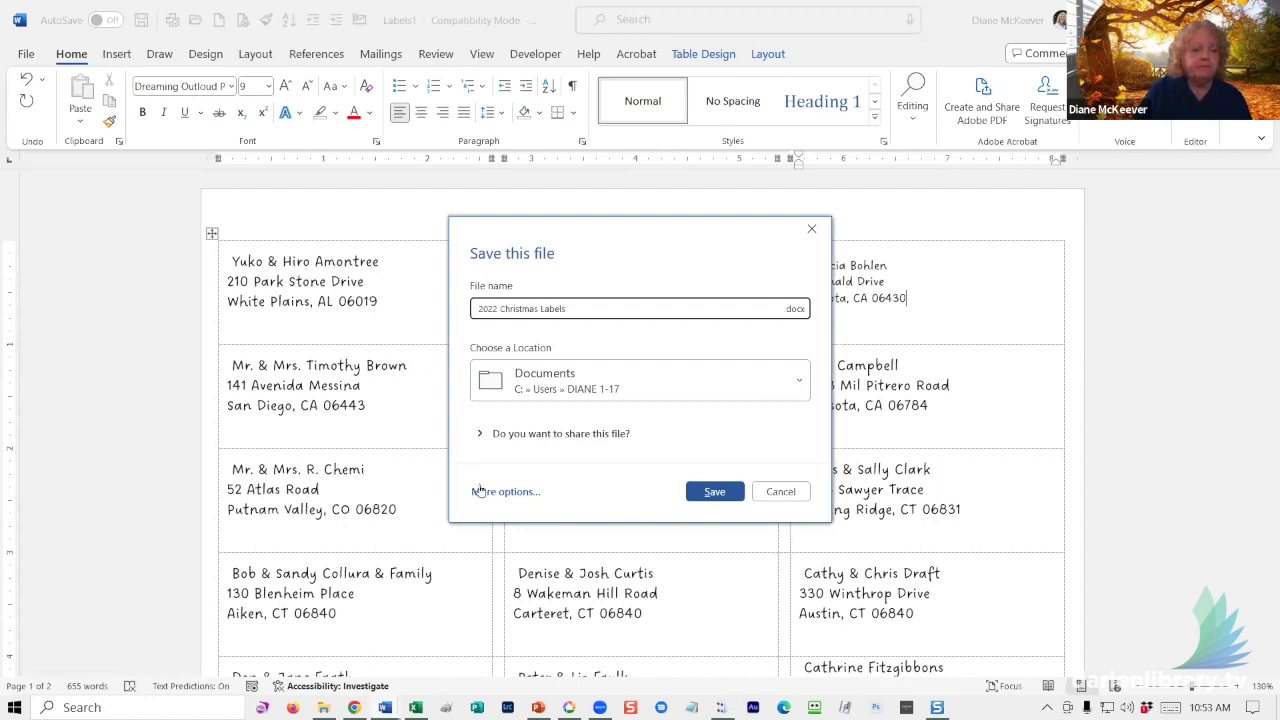
pyautogui.click(482, 491)
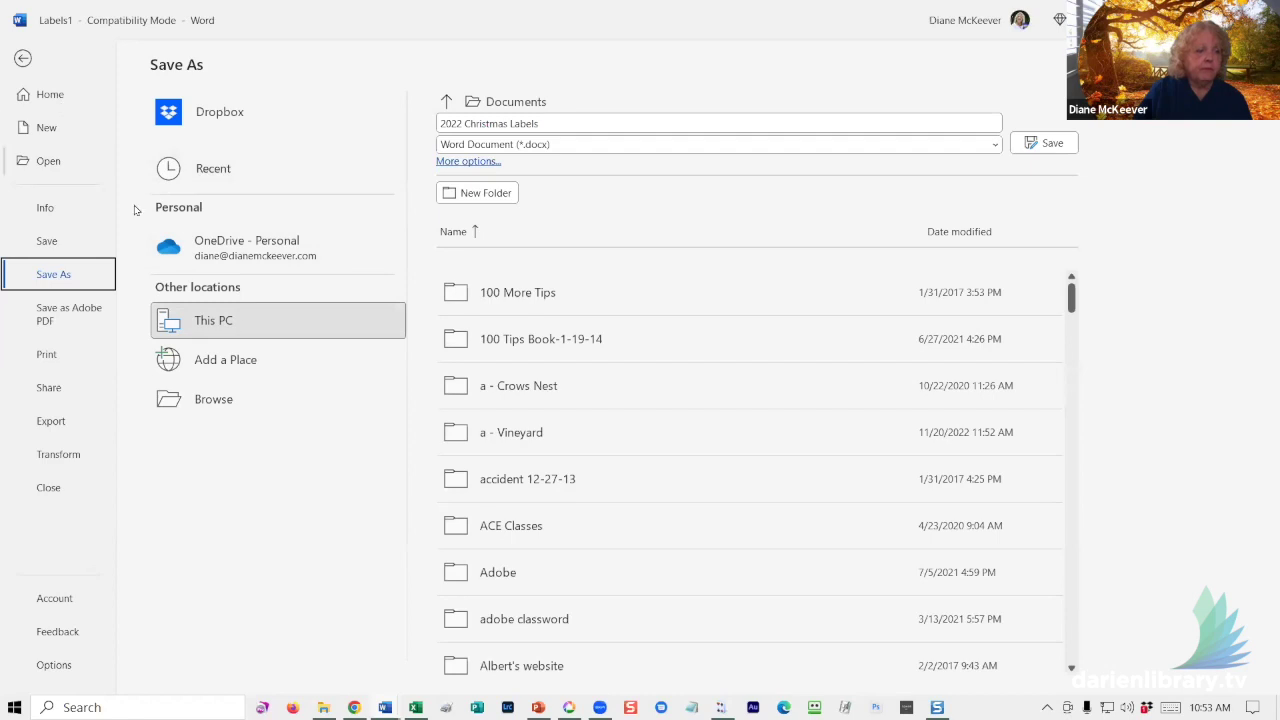
pyautogui.click(214, 398)
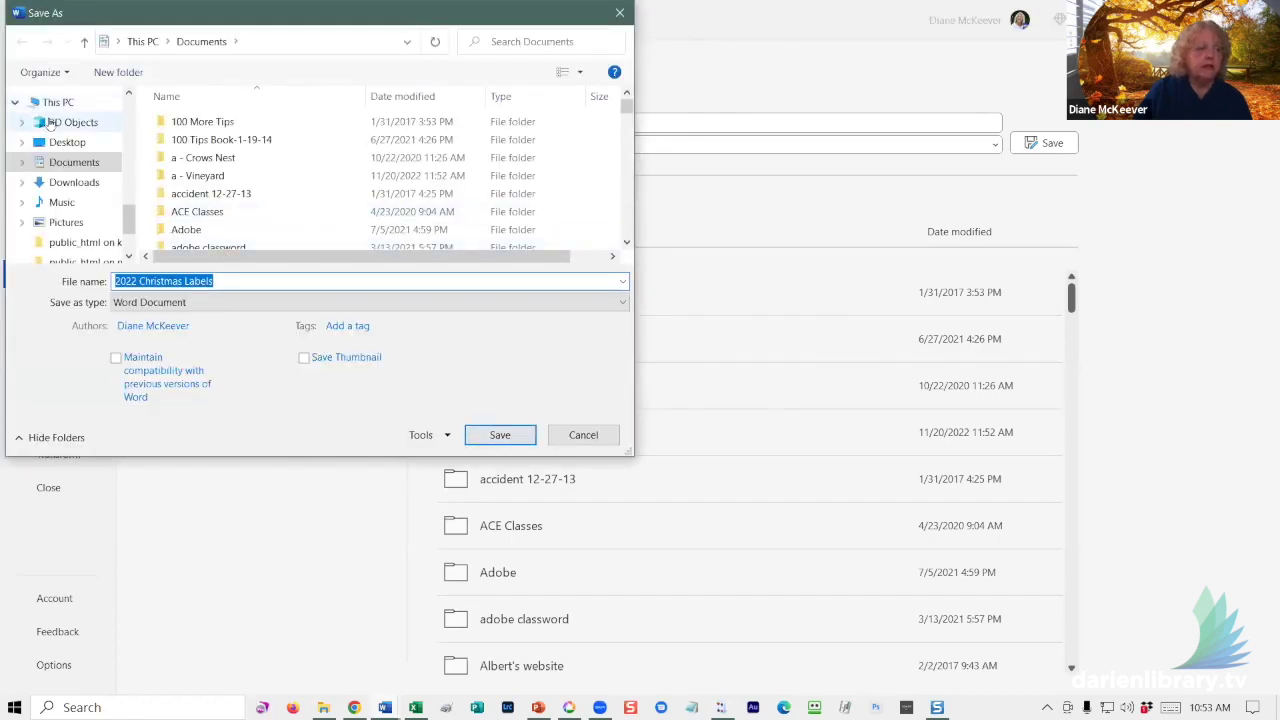
pyautogui.scroll(5, 130, 110)
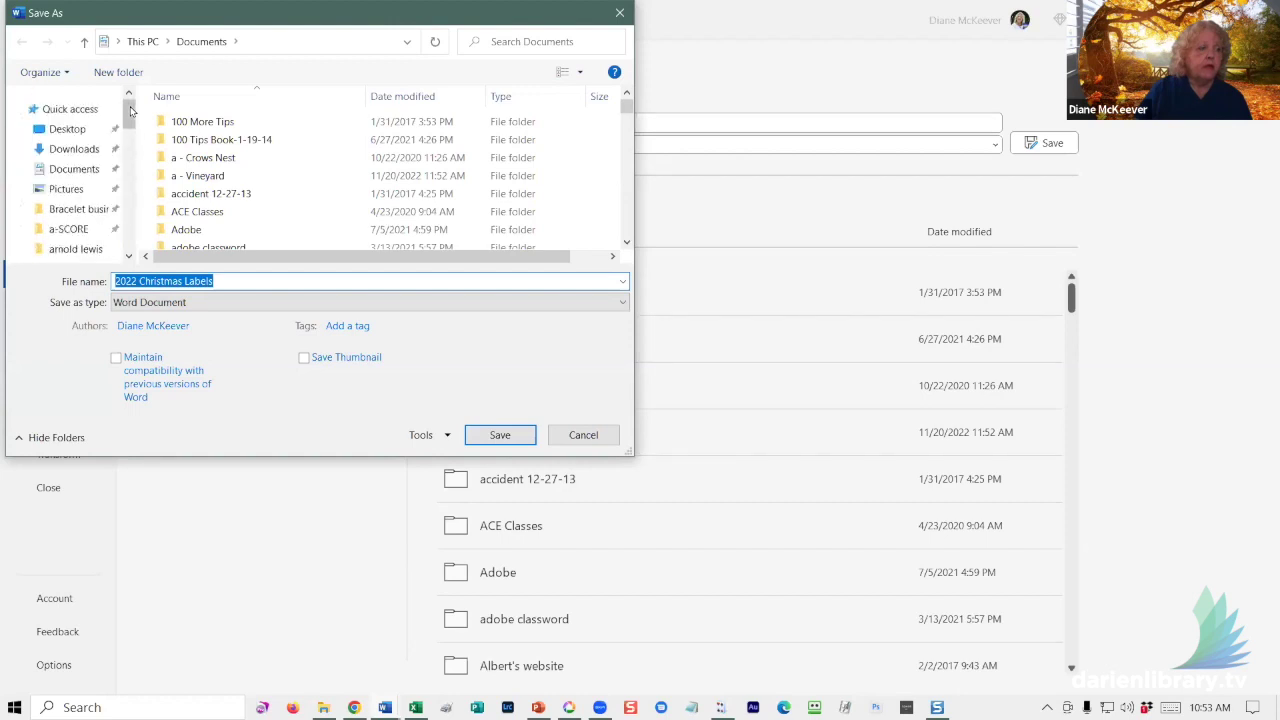
pyautogui.click(67, 129)
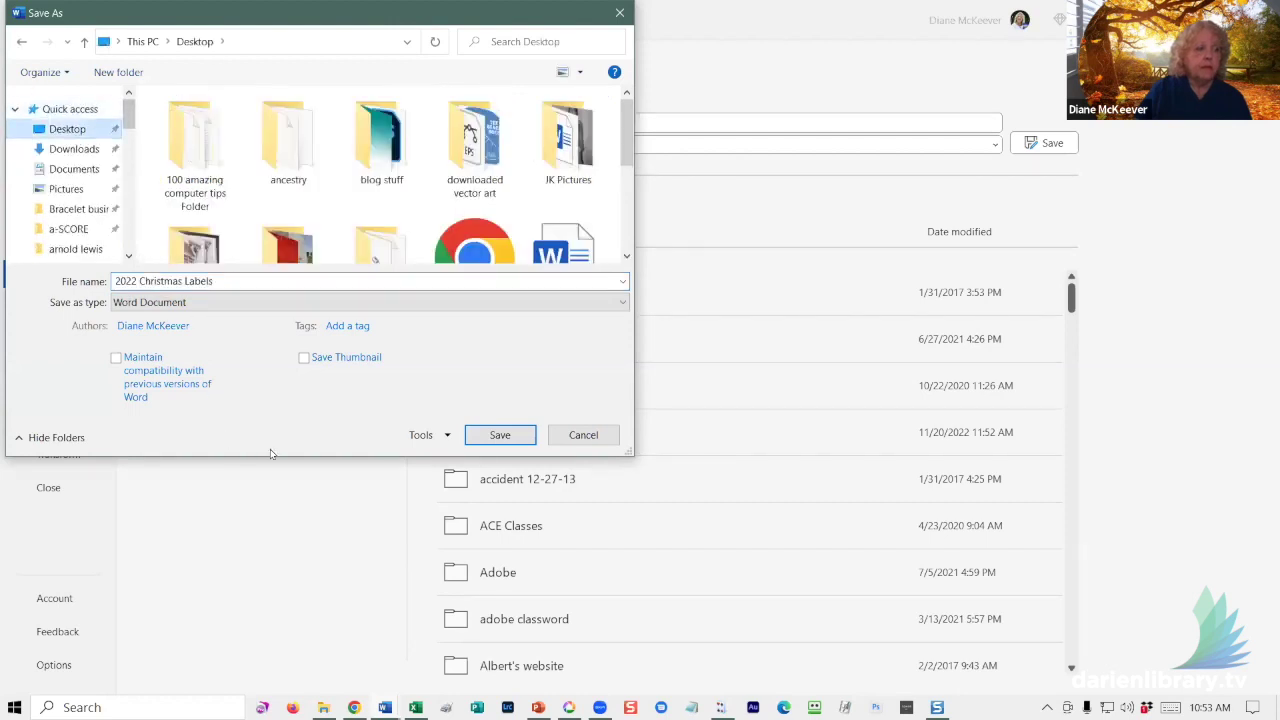
pyautogui.click(499, 436)
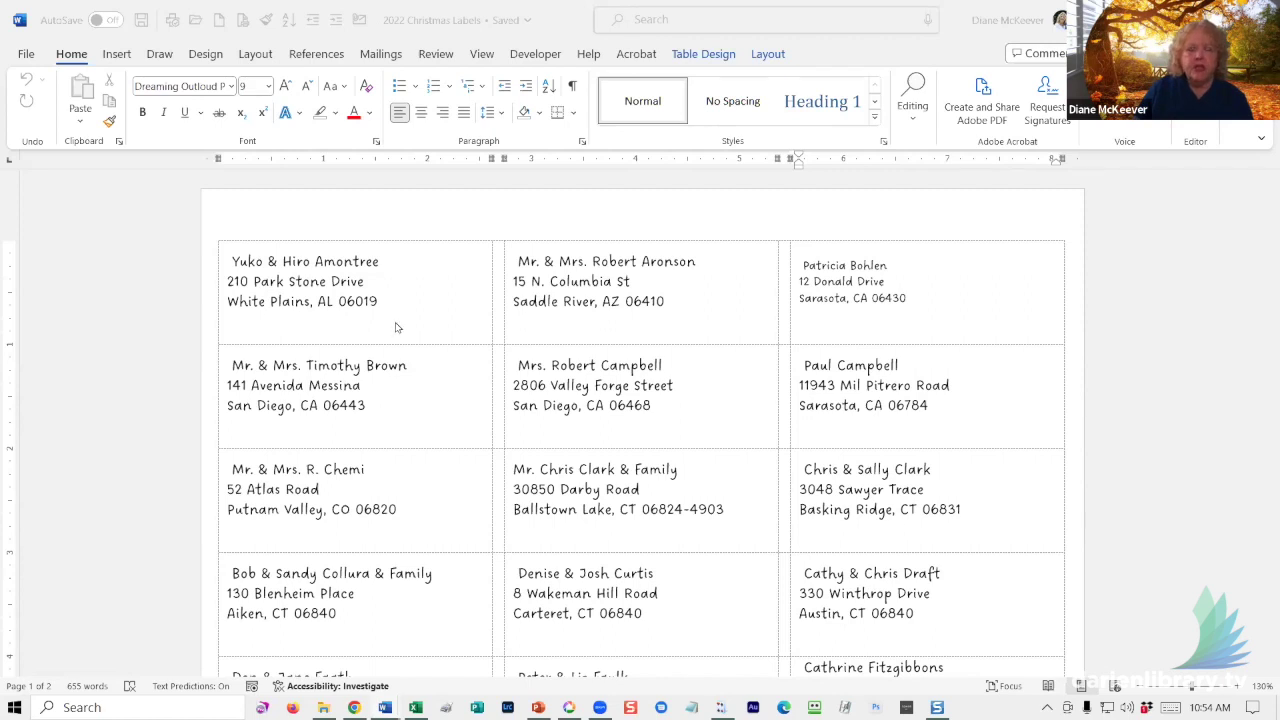
# - Show formatting marks and delete the leading space before the three top-row label names
pyautogui.click(519, 263)
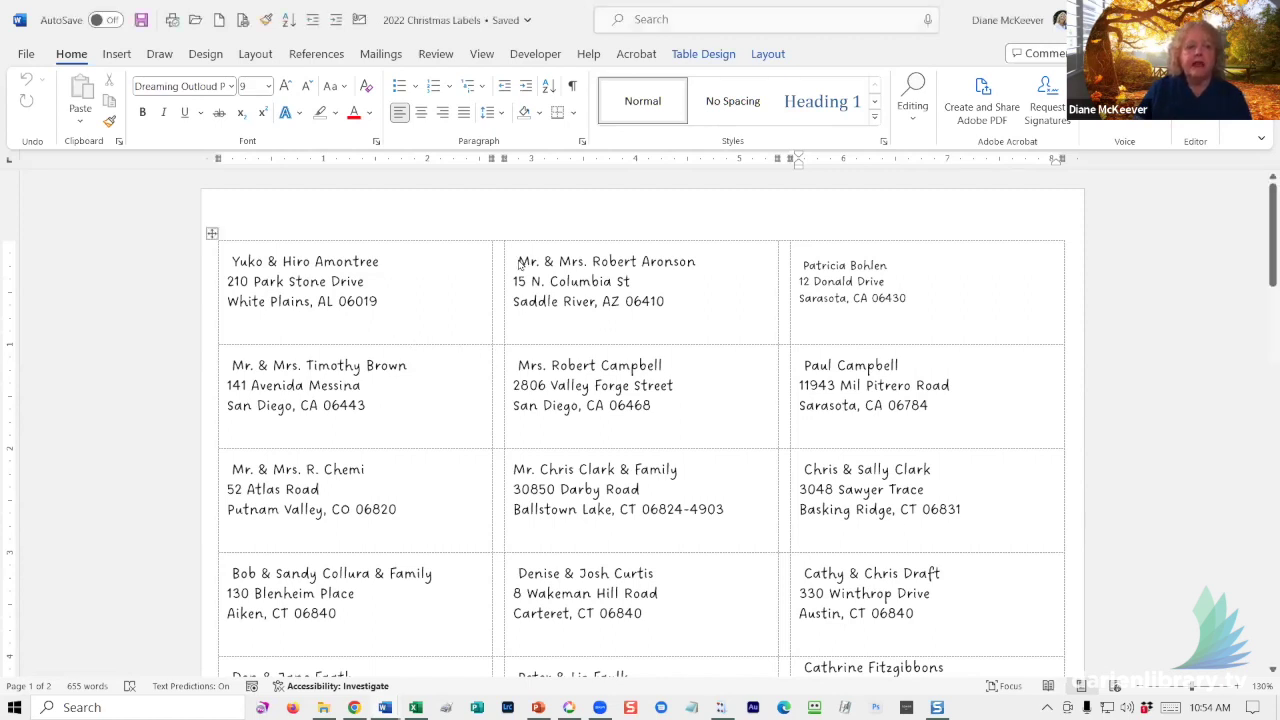
pyautogui.click(572, 88)
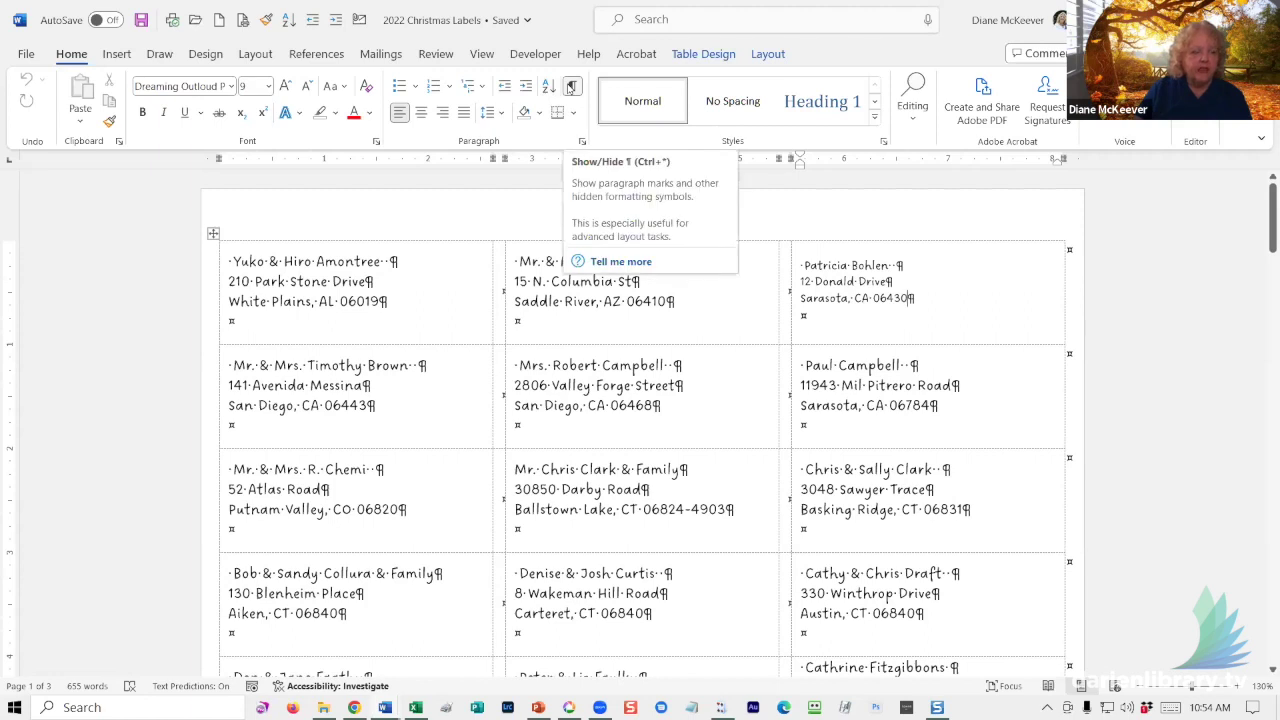
pyautogui.click(516, 262)
pyautogui.press('Delete')
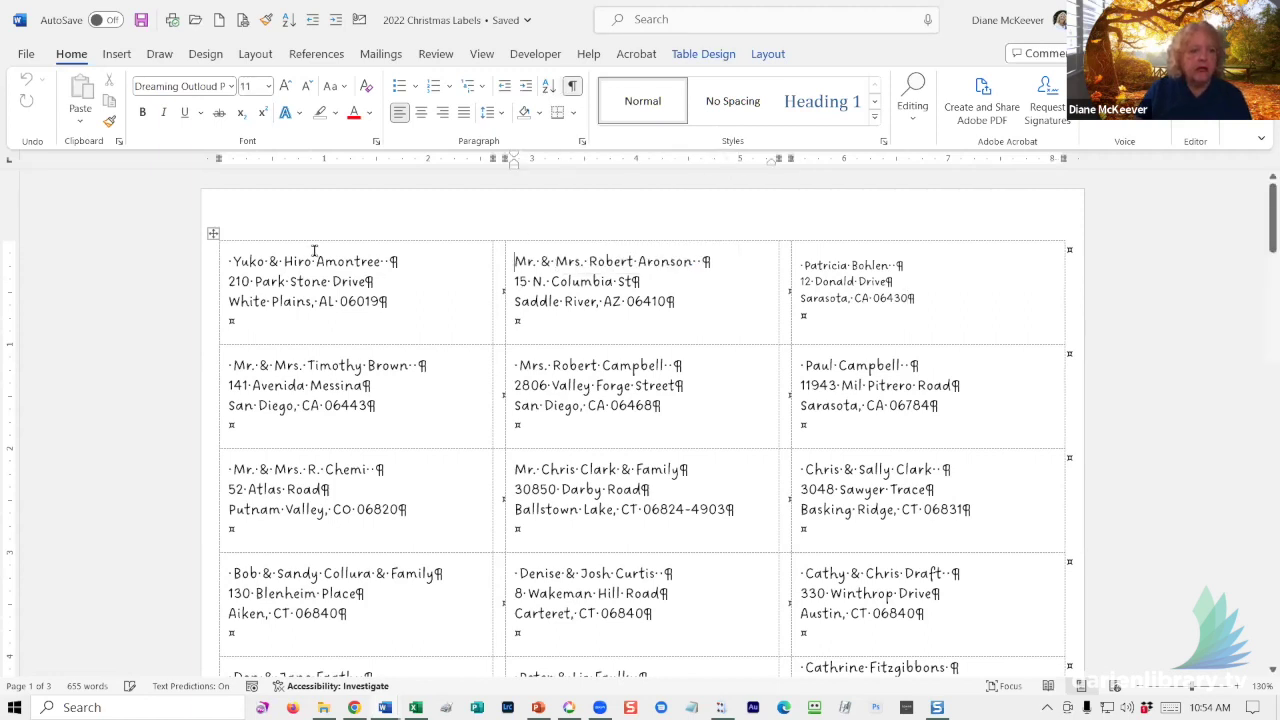
pyautogui.click(234, 261)
pyautogui.press('Delete')
pyautogui.click(803, 265)
pyautogui.press('Delete')
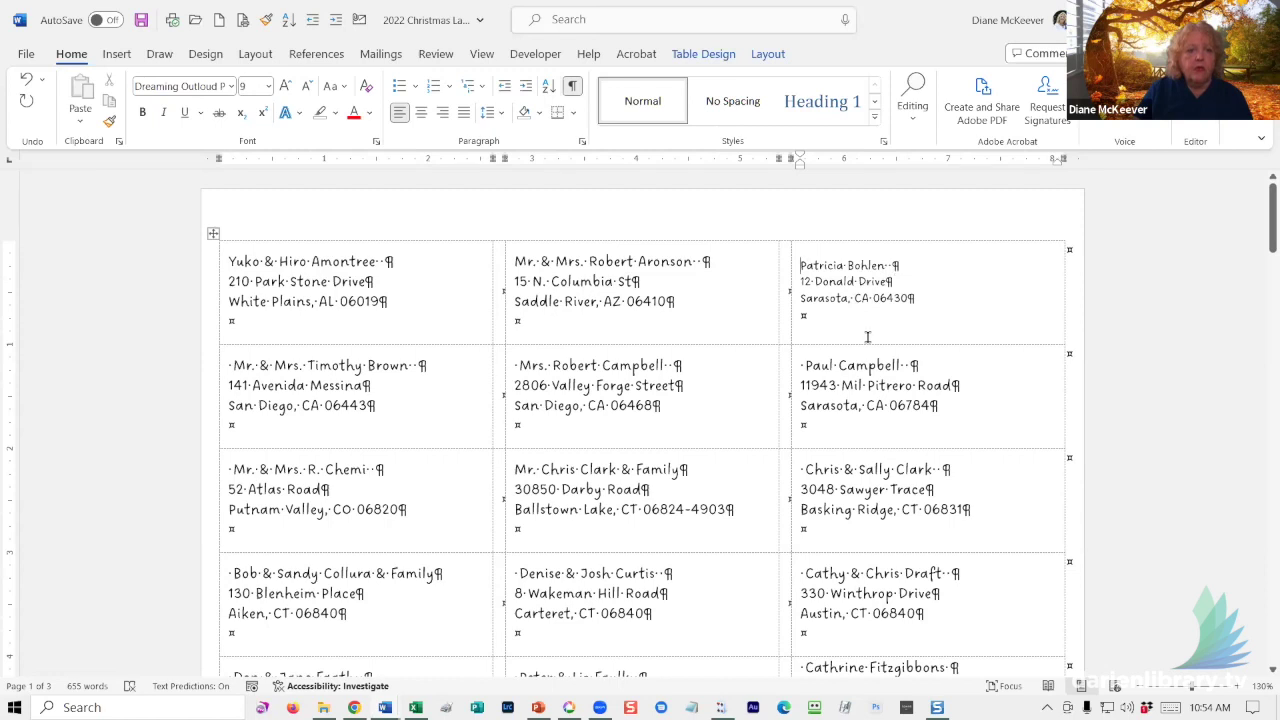
# - Delete the leading space before the next three right-column label names
pyautogui.click(806, 365)
pyautogui.press('Delete')
pyautogui.click(806, 469)
pyautogui.press('Delete')
pyautogui.click(810, 573)
pyautogui.press('Delete')
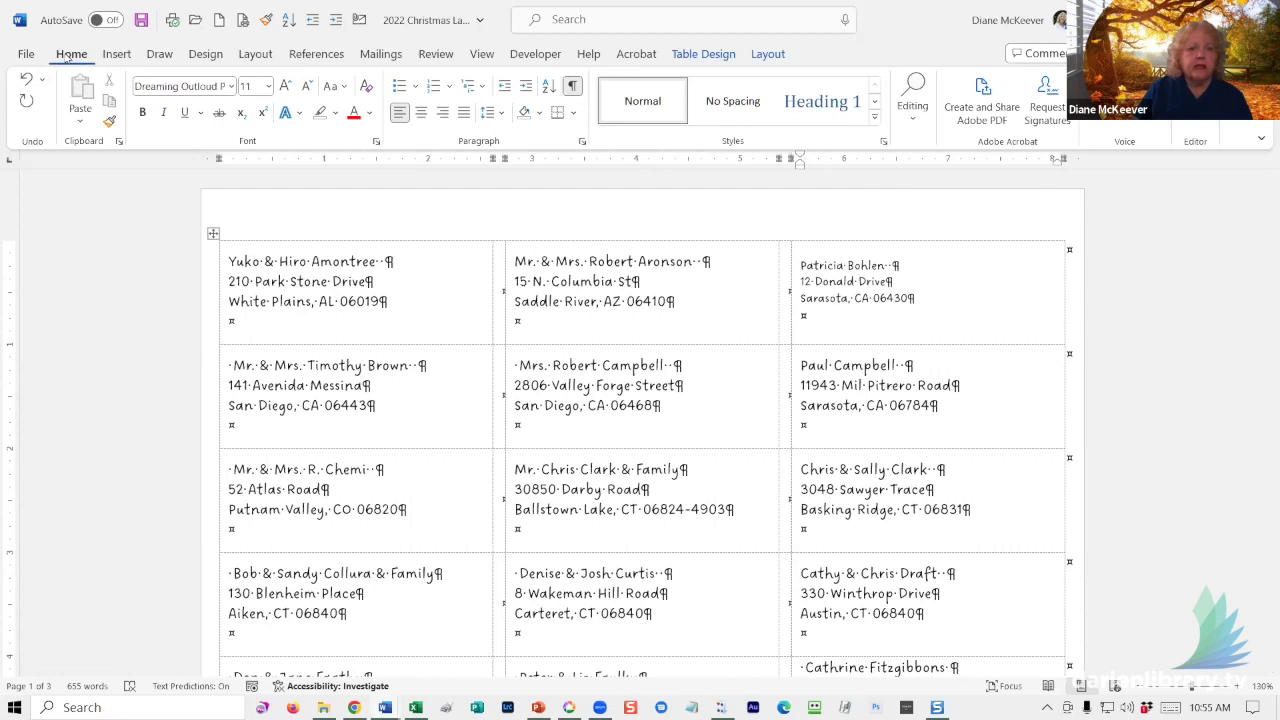
pyautogui.click(908, 122)
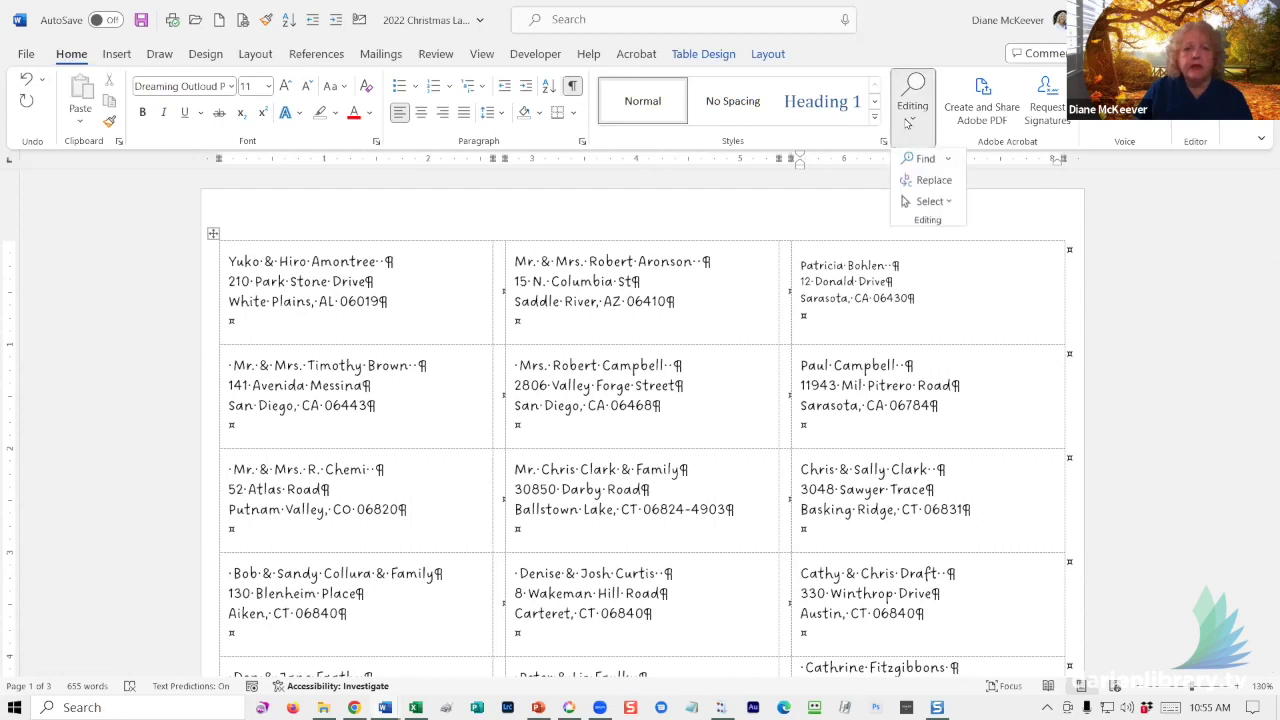
pyautogui.click(922, 181)
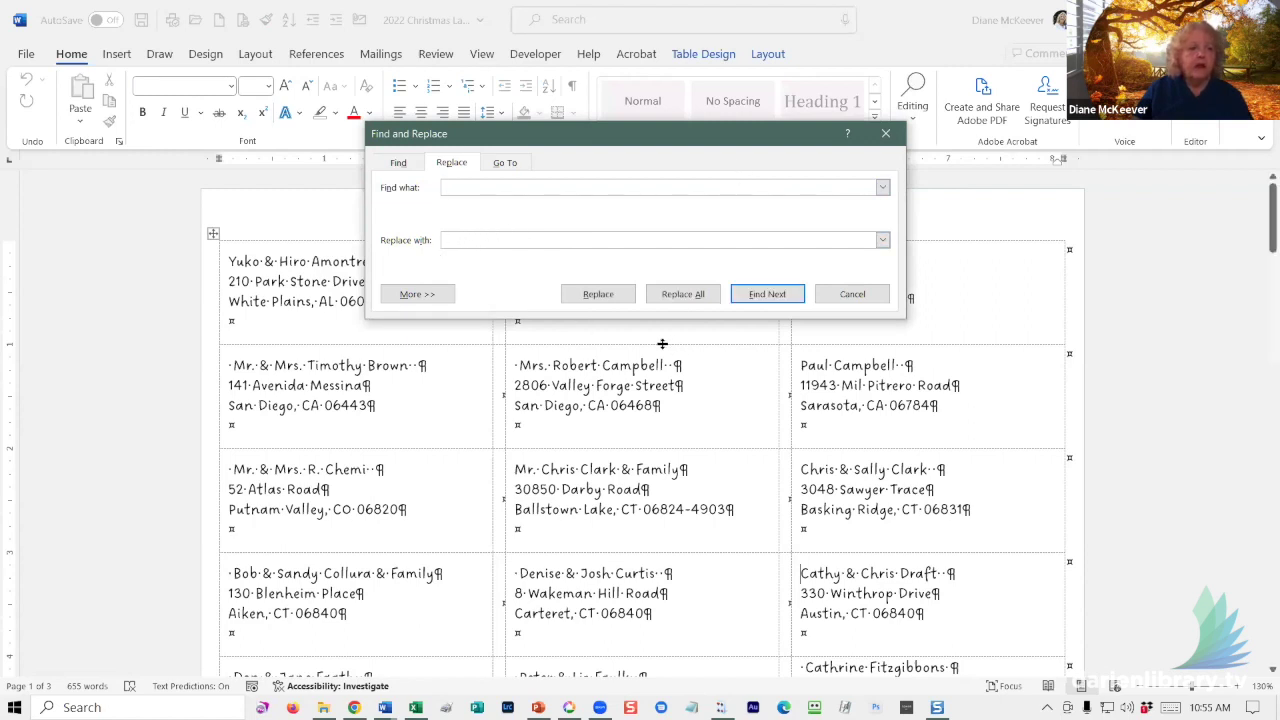
pyautogui.click(750, 298)
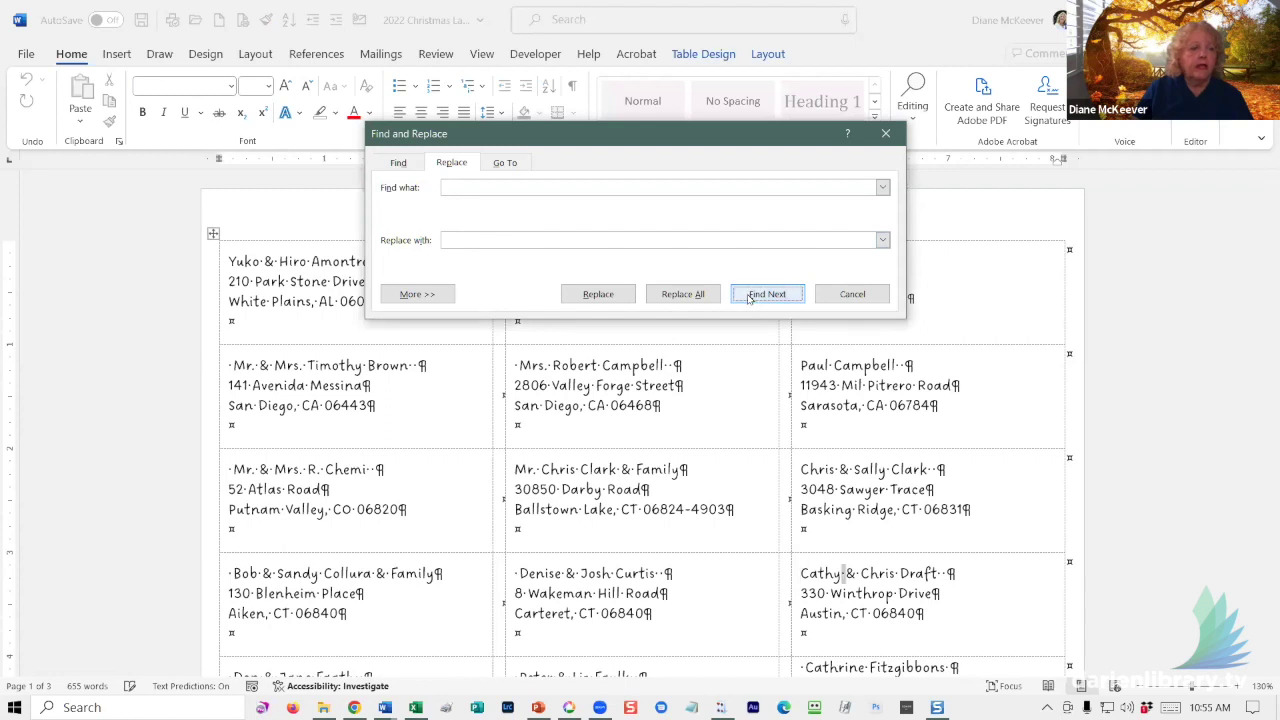
pyautogui.click(749, 298)
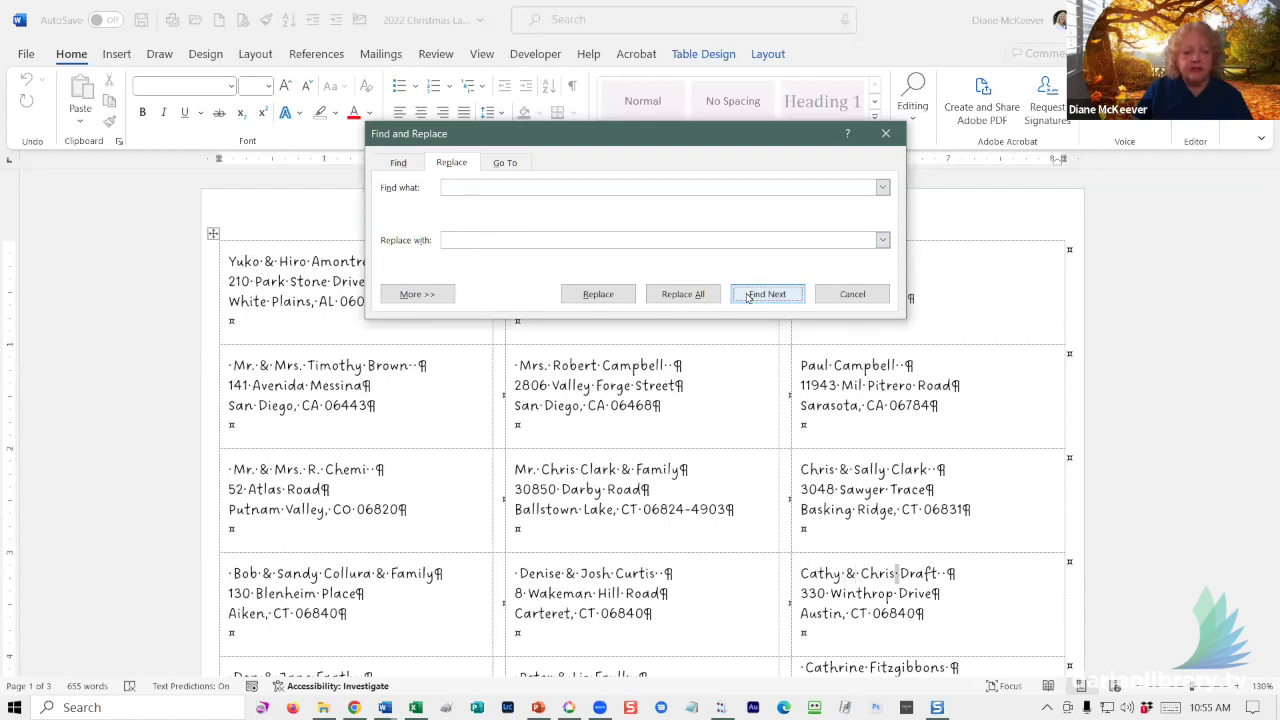
pyautogui.click(748, 297)
pyautogui.click(748, 297)
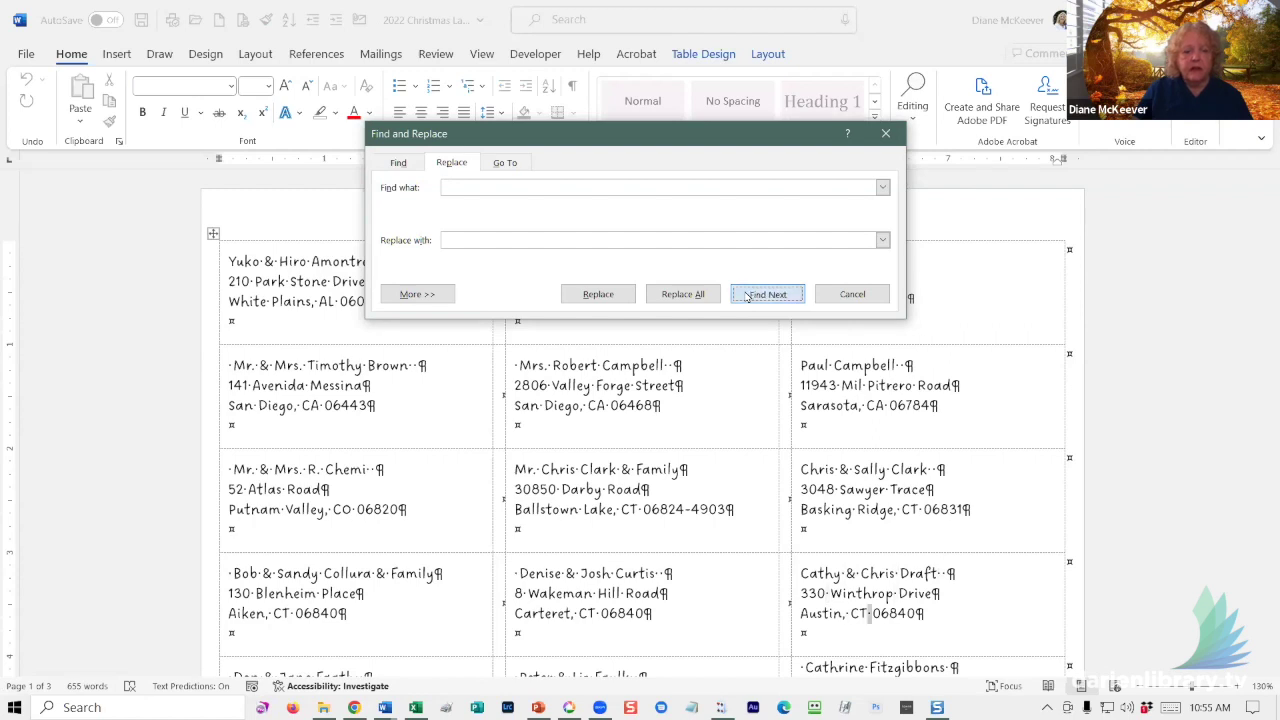
pyautogui.click(748, 297)
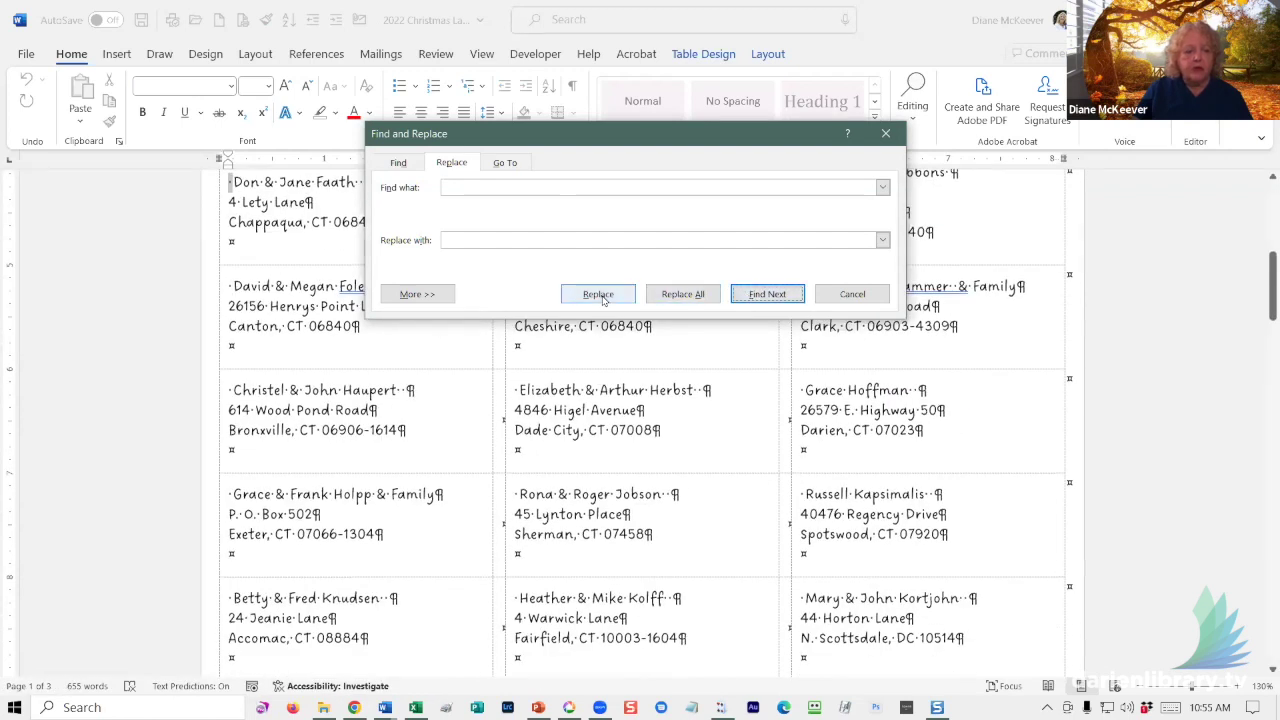
pyautogui.click(885, 133)
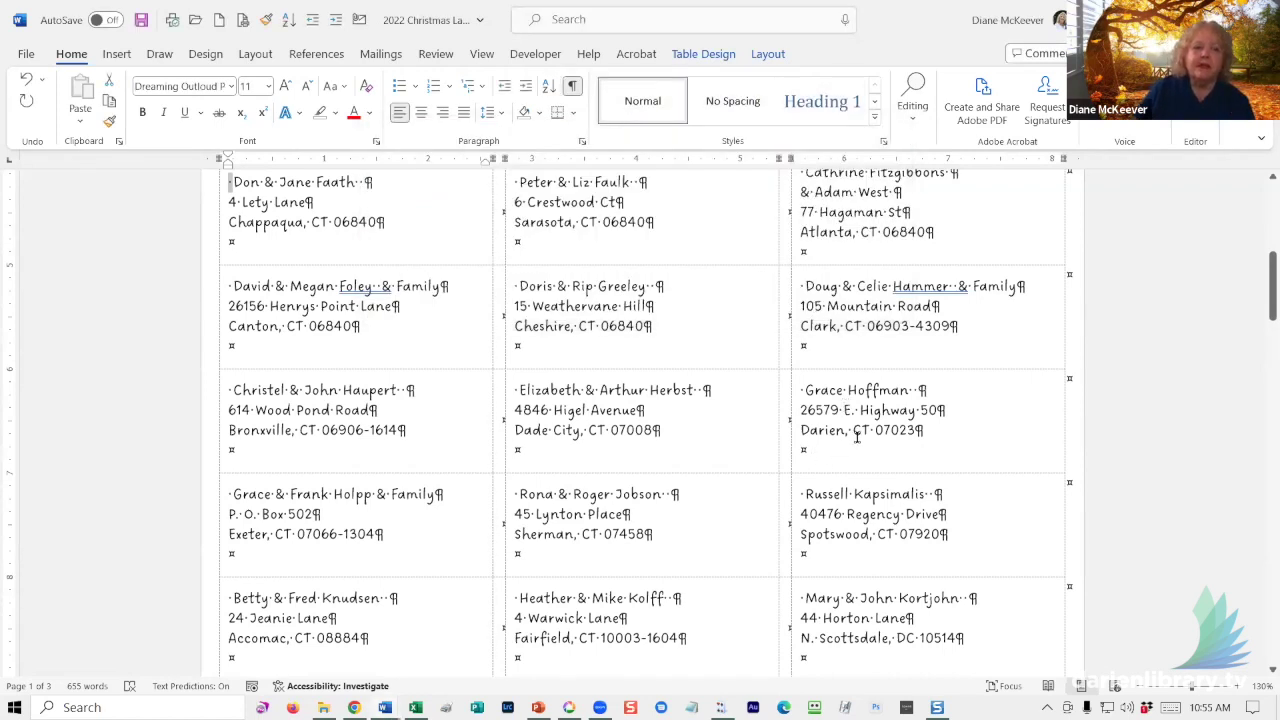
# - Delete the leading space before another right-column label's name line
pyautogui.doubleClick(939, 288)
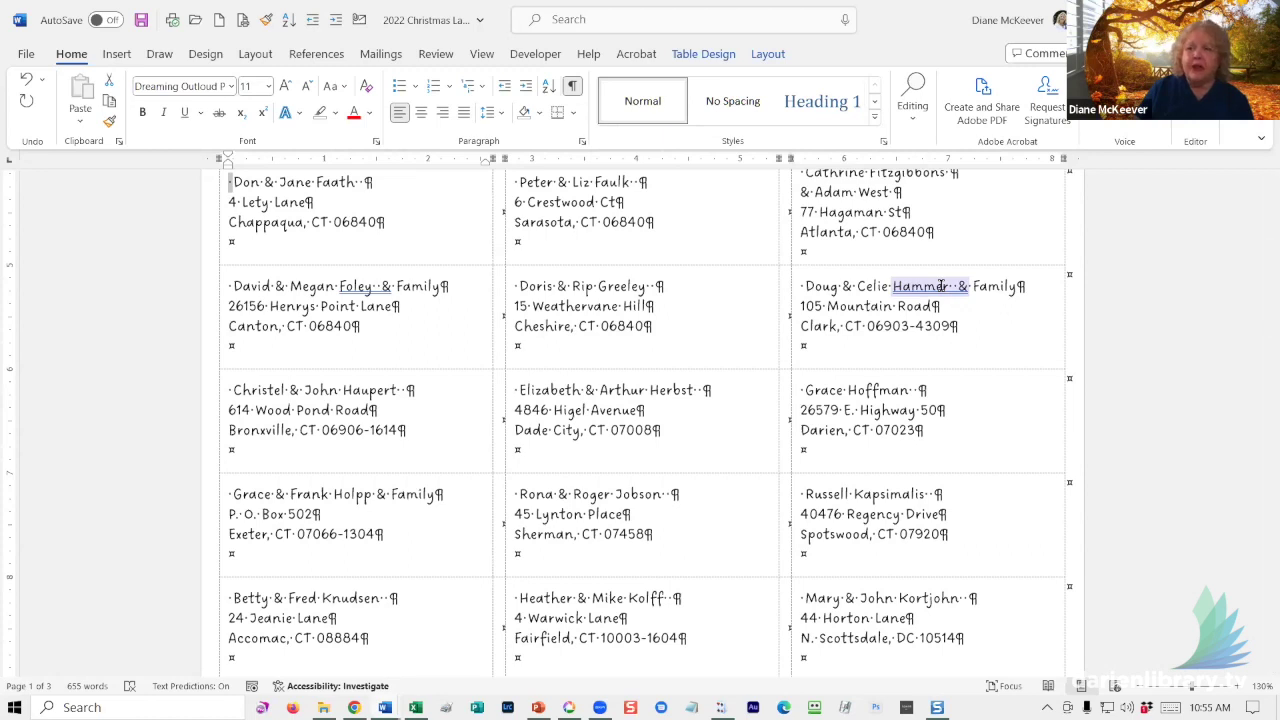
pyautogui.click(806, 290)
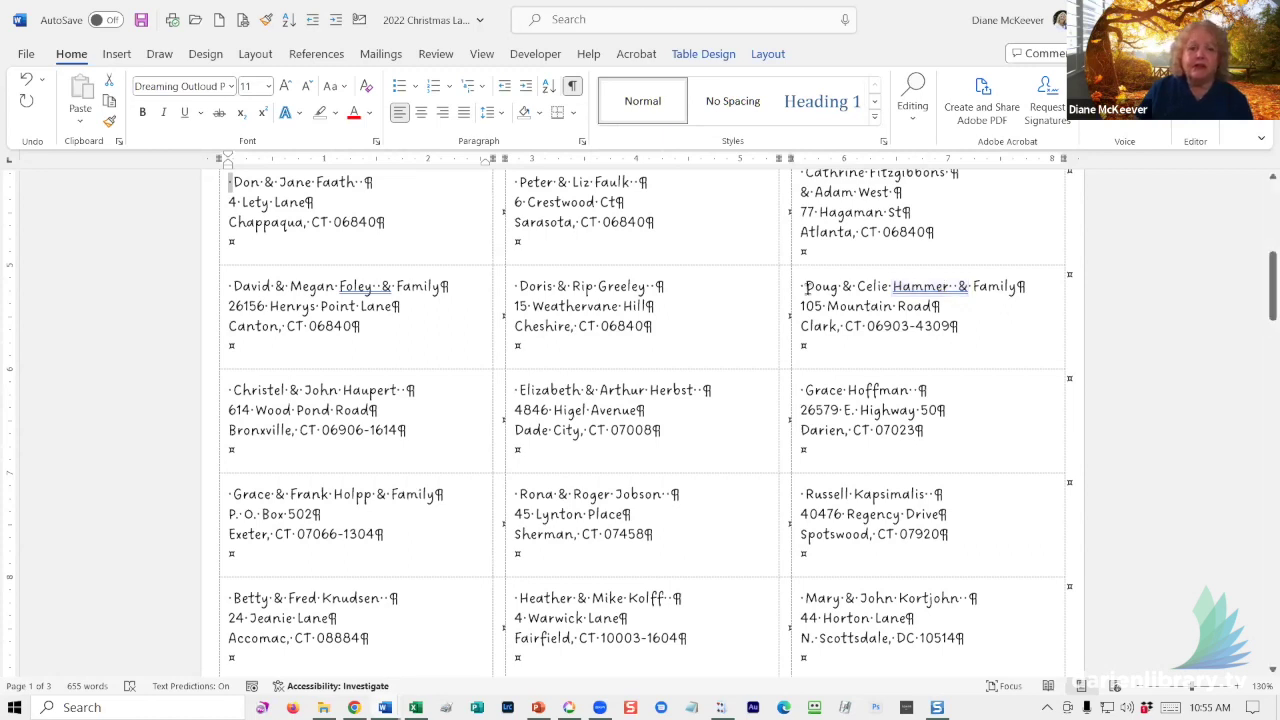
pyautogui.hotkey('shift', 'Left')
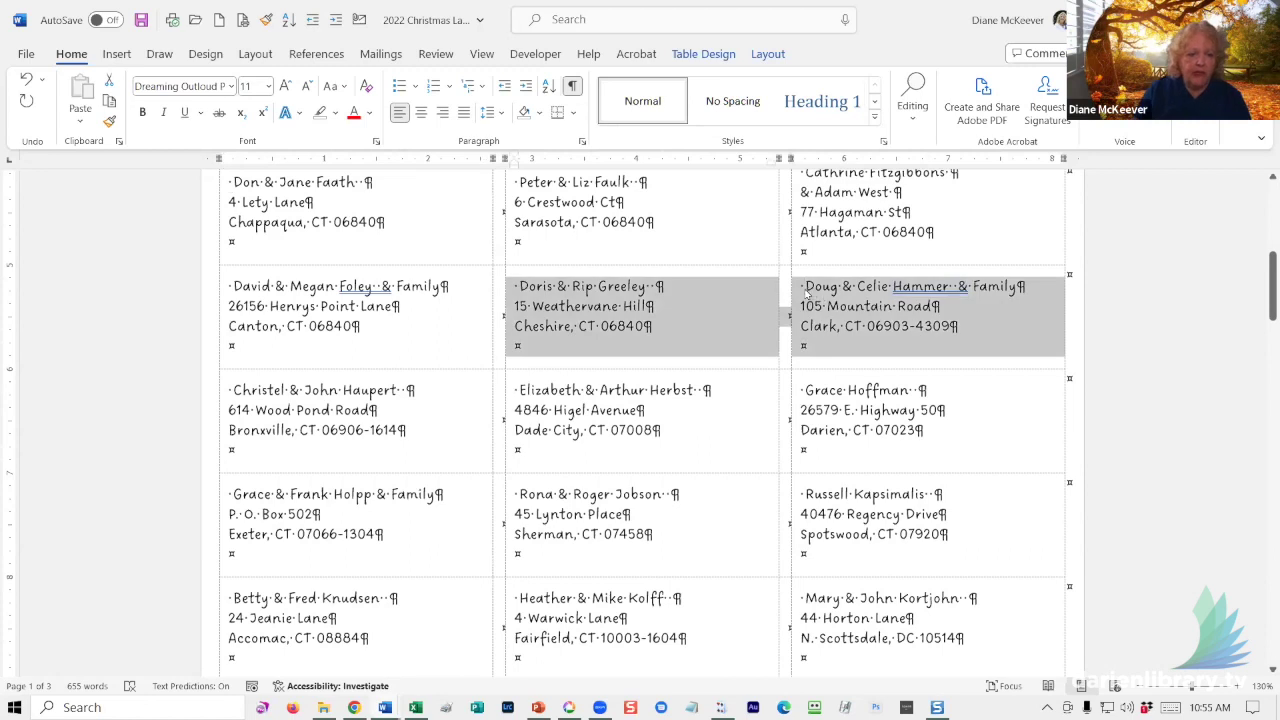
pyautogui.click(803, 287)
pyautogui.press('BackSpace')
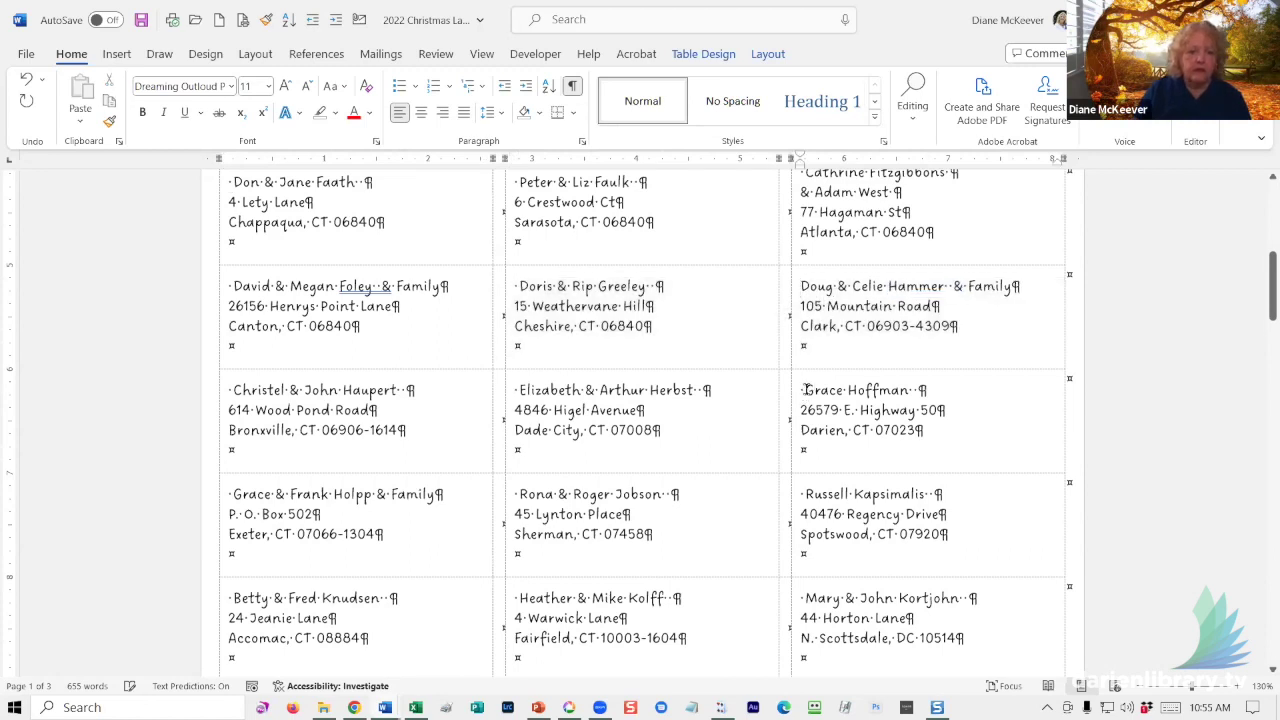
# - Remove the doubled space before the '&' and hide formatting marks to check spacing
pyautogui.moveTo(888, 288); pyautogui.dragTo(964, 288)
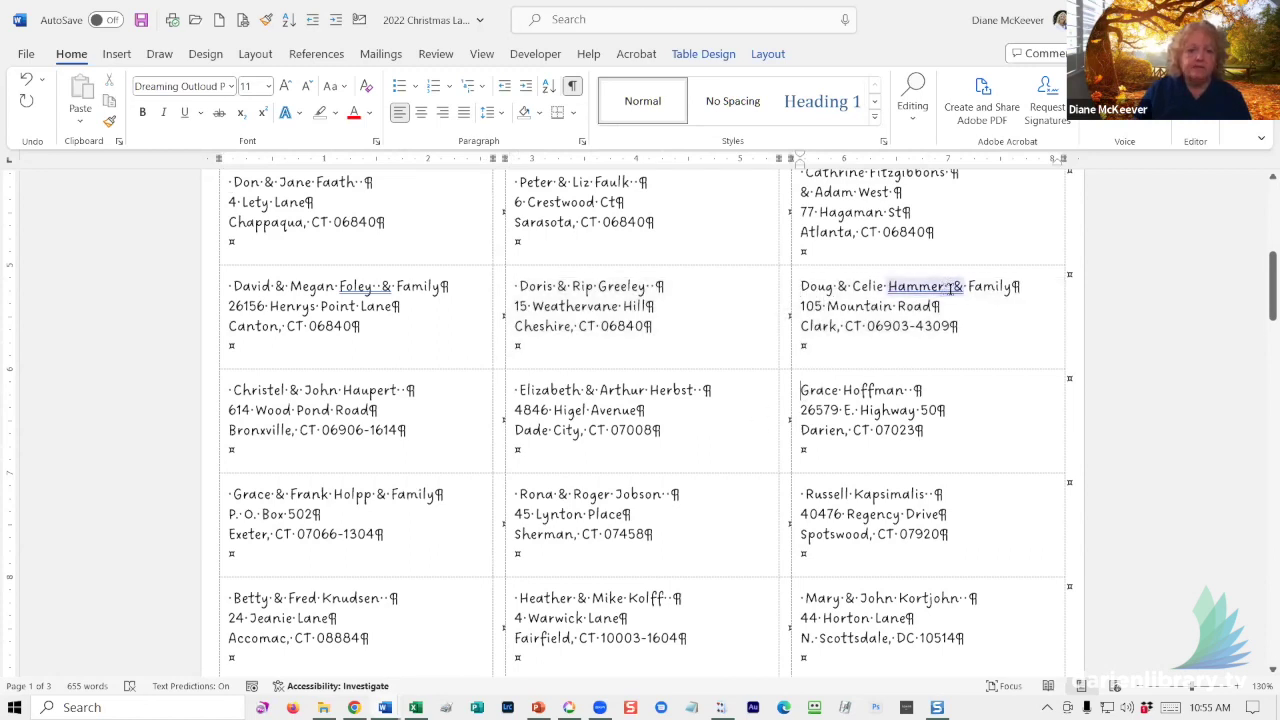
pyautogui.press('Delete')
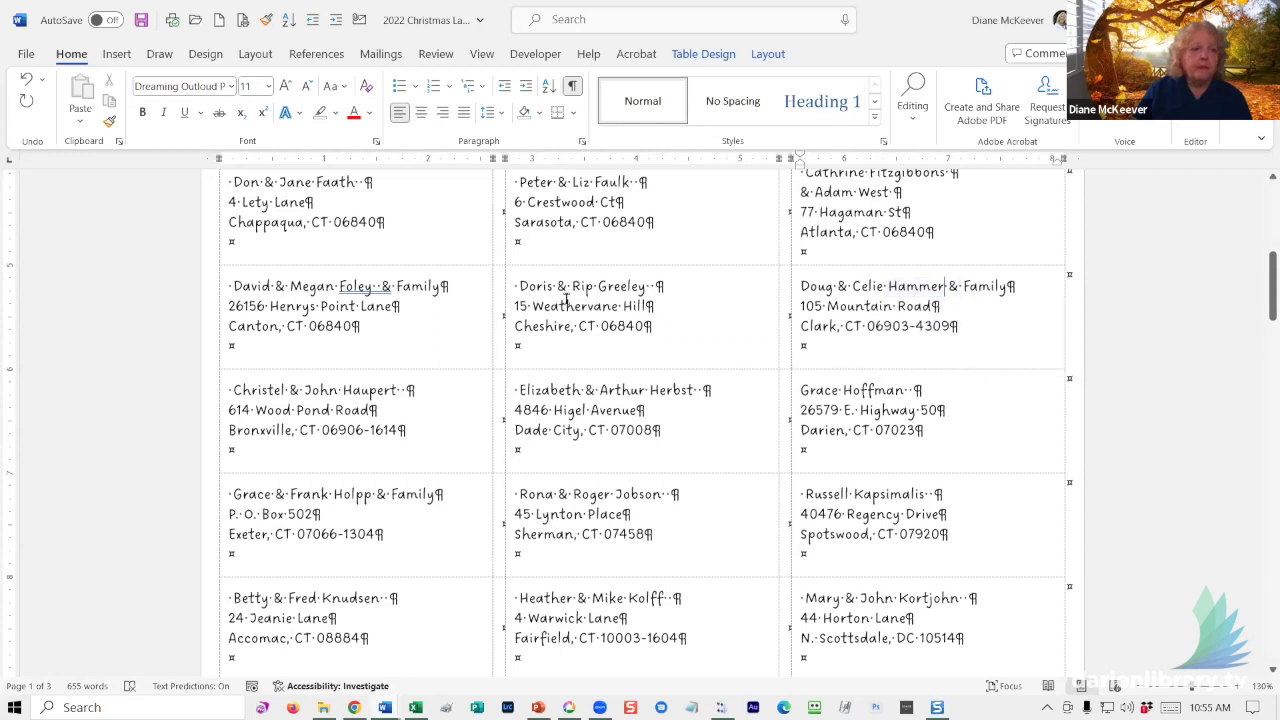
pyautogui.click(590, 307)
pyautogui.click(570, 88)
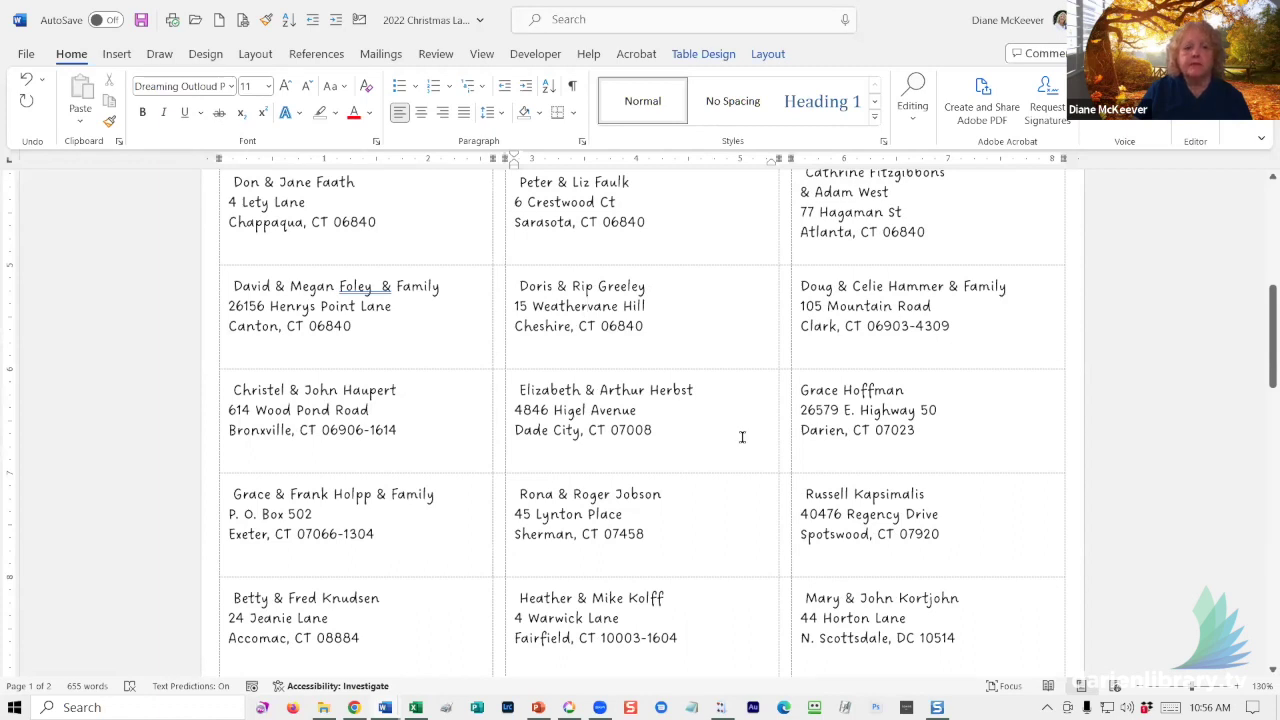
pyautogui.scroll(-3, 740, 434)
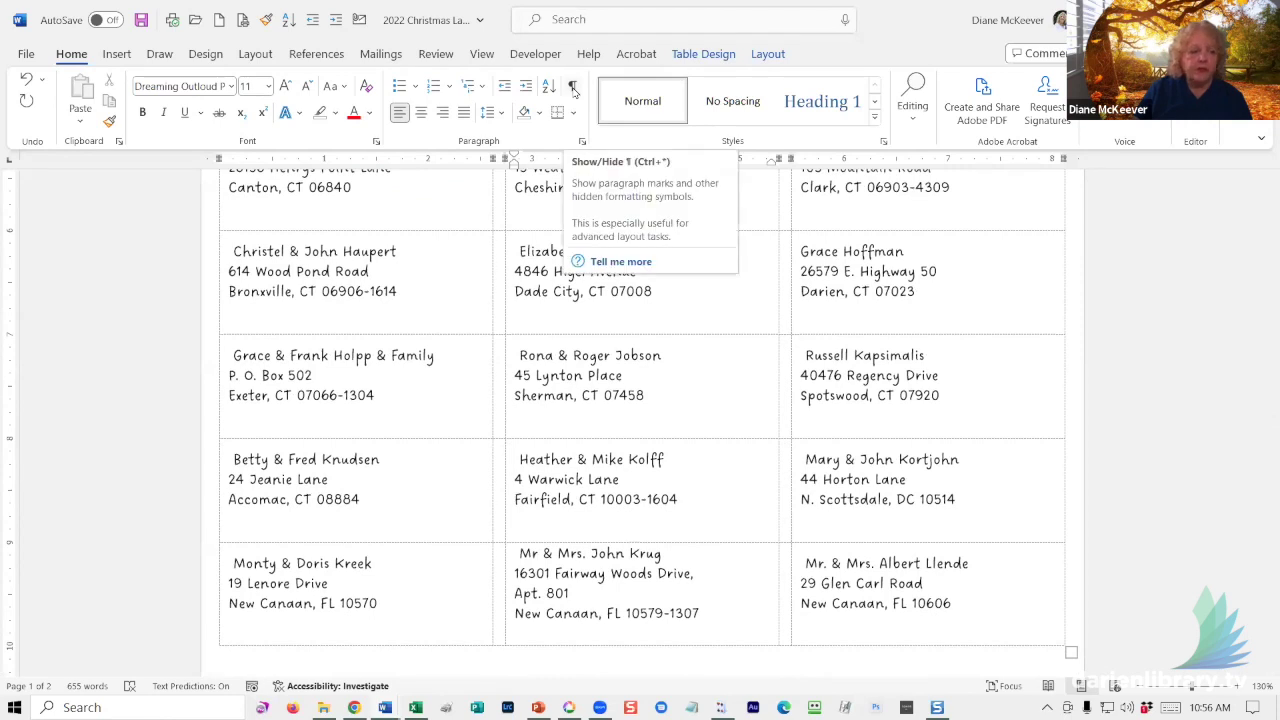
# - Show formatting marks and delete leading spaces from four lower labels, including bottom-middle and bottom-right
pyautogui.click(573, 88)
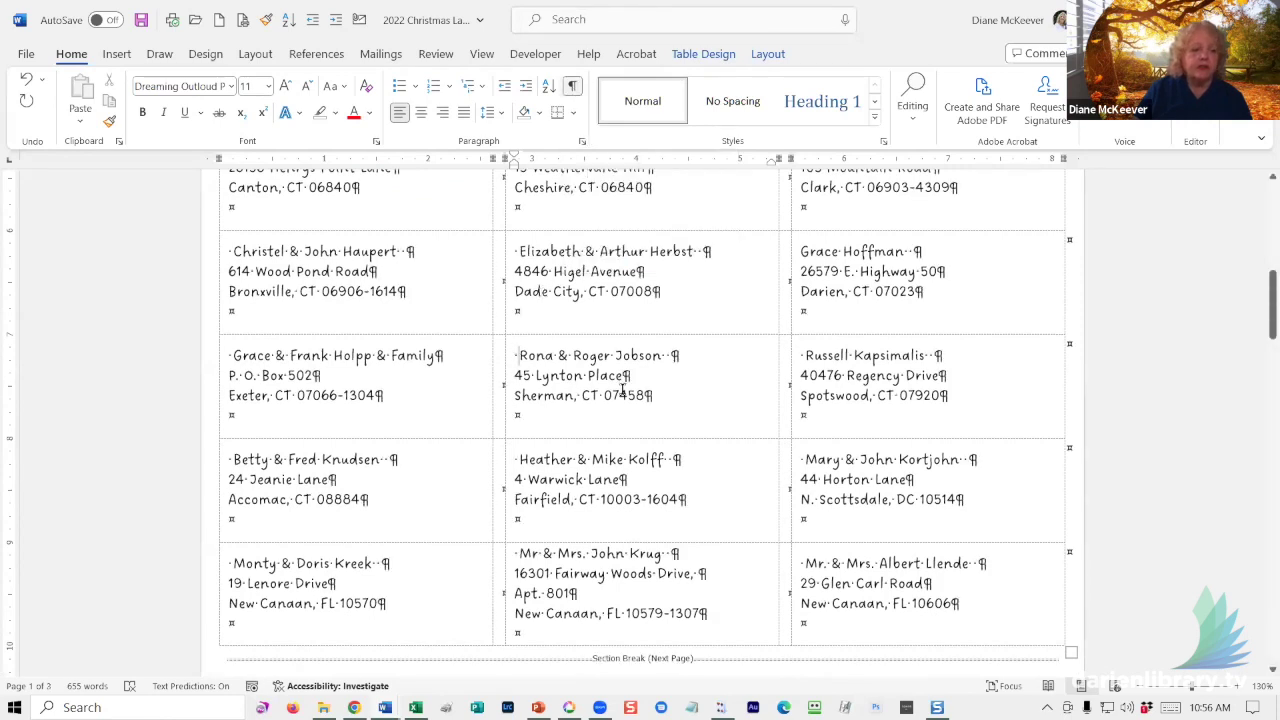
pyautogui.press('Delete')
pyautogui.click(516, 461)
pyautogui.press('Delete')
pyautogui.click(517, 555)
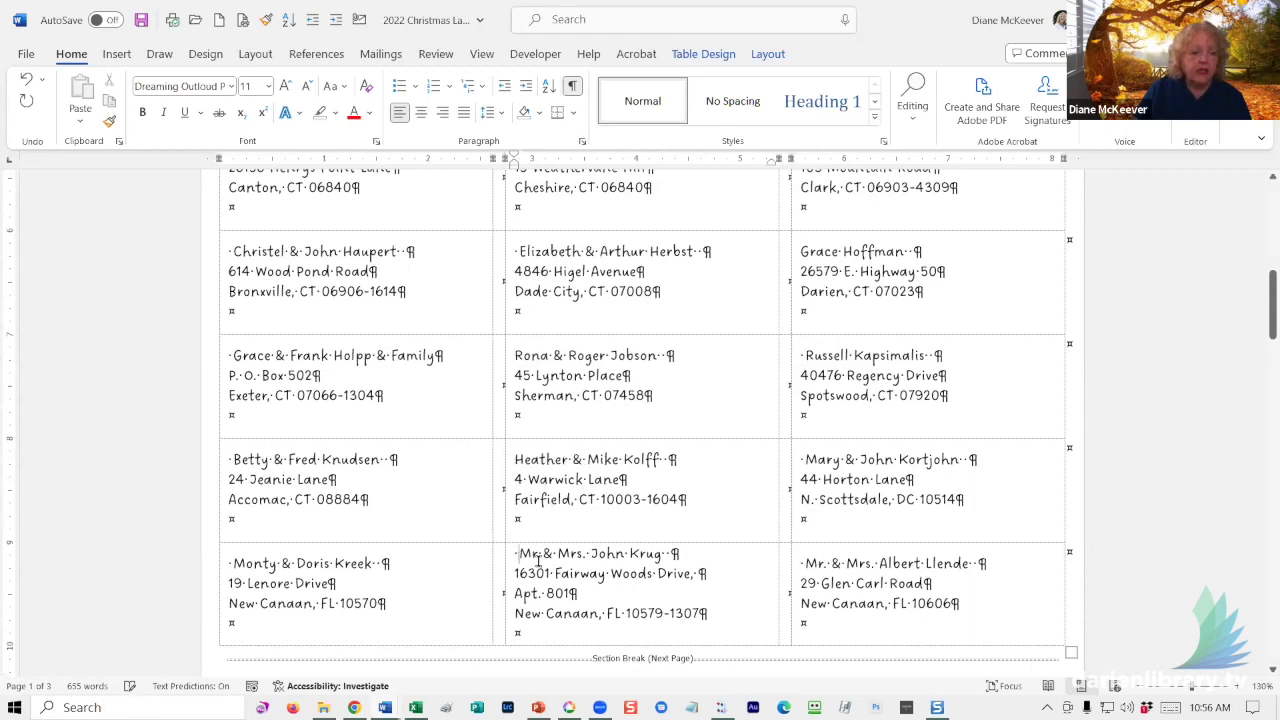
pyautogui.press('Delete')
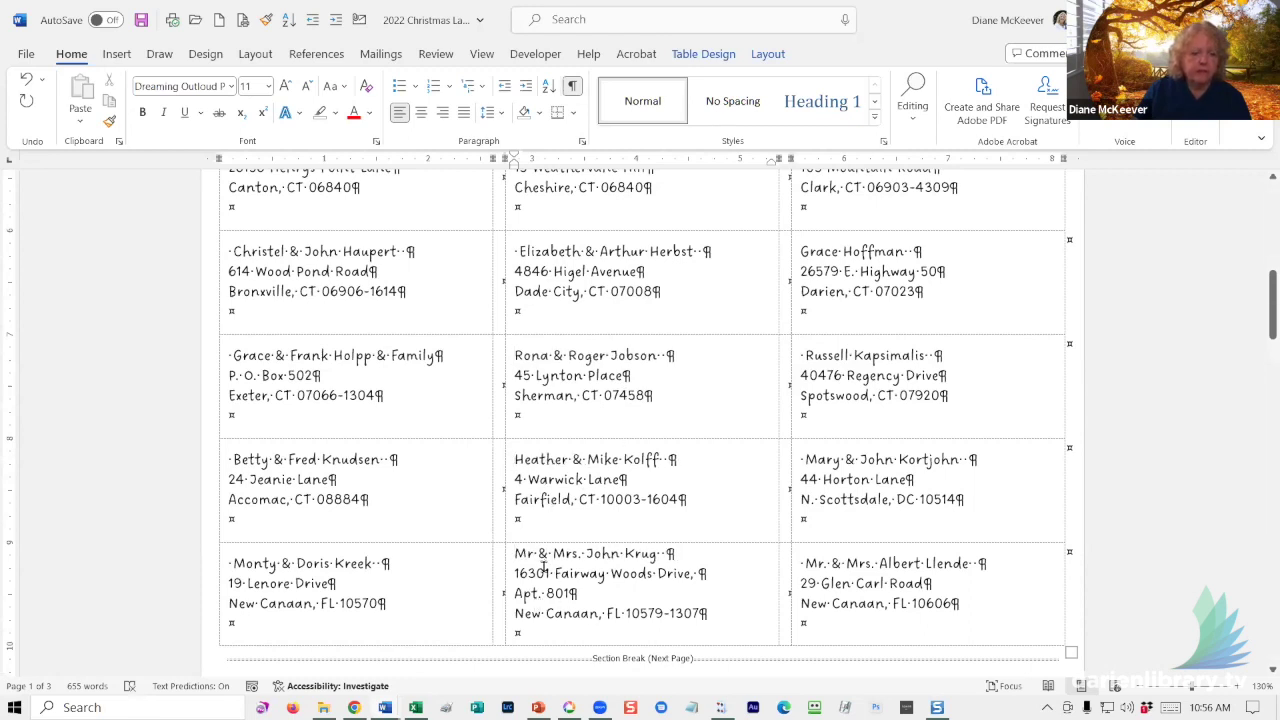
pyautogui.click(826, 578)
pyautogui.press('Up')
pyautogui.press('Home')
pyautogui.press('Delete')
# - Return to the top of the sheet and hide the formatting marks again
pyautogui.scroll(5, 622, 483)
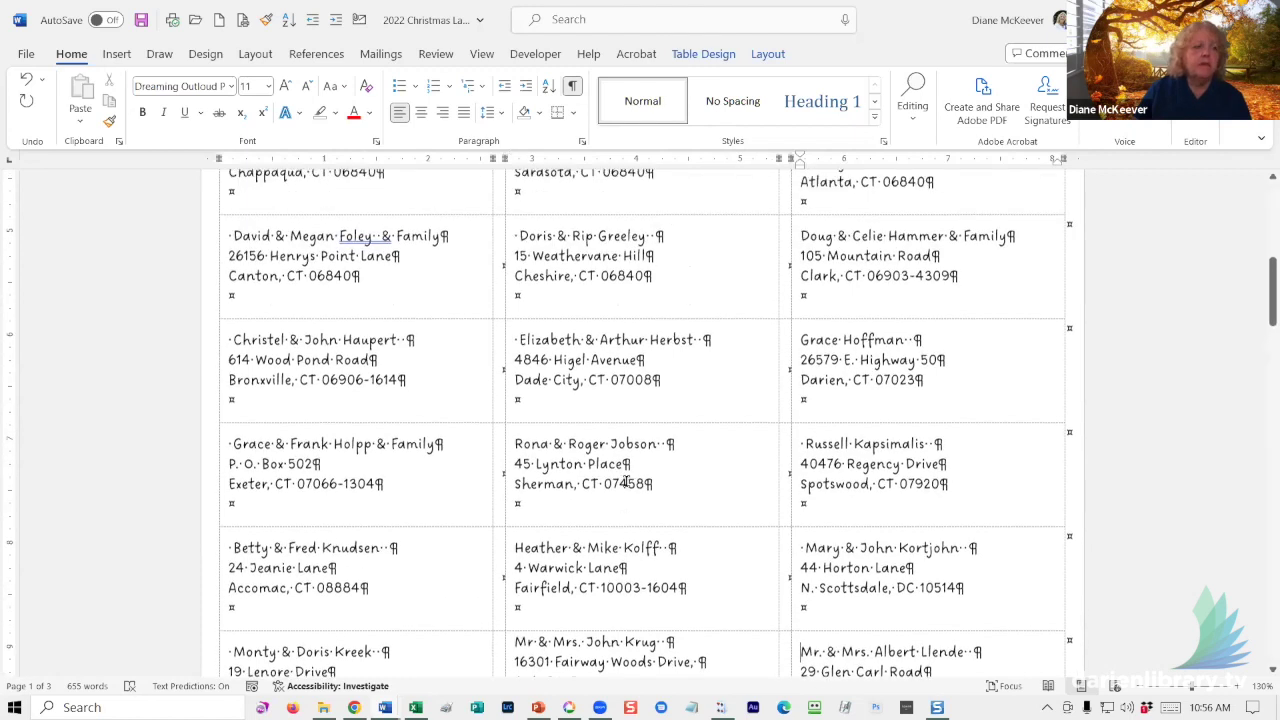
pyautogui.scroll(5, 645, 474)
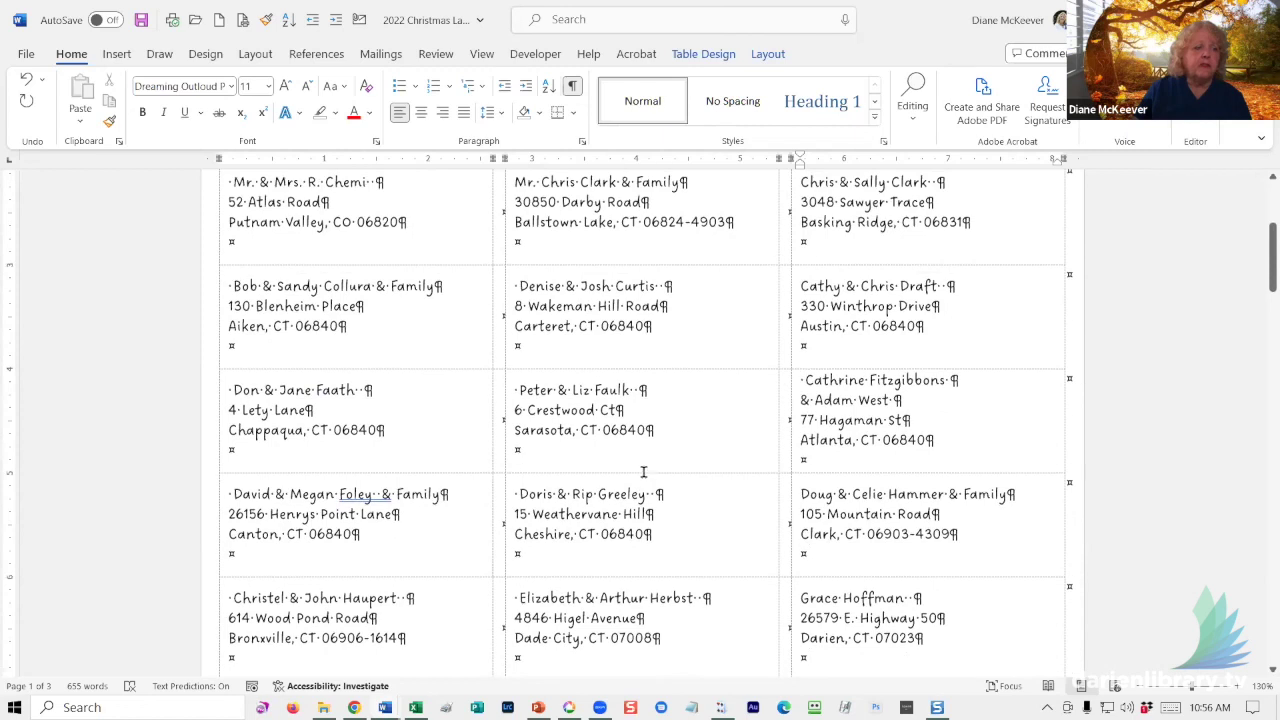
pyautogui.scroll(1, 649, 473)
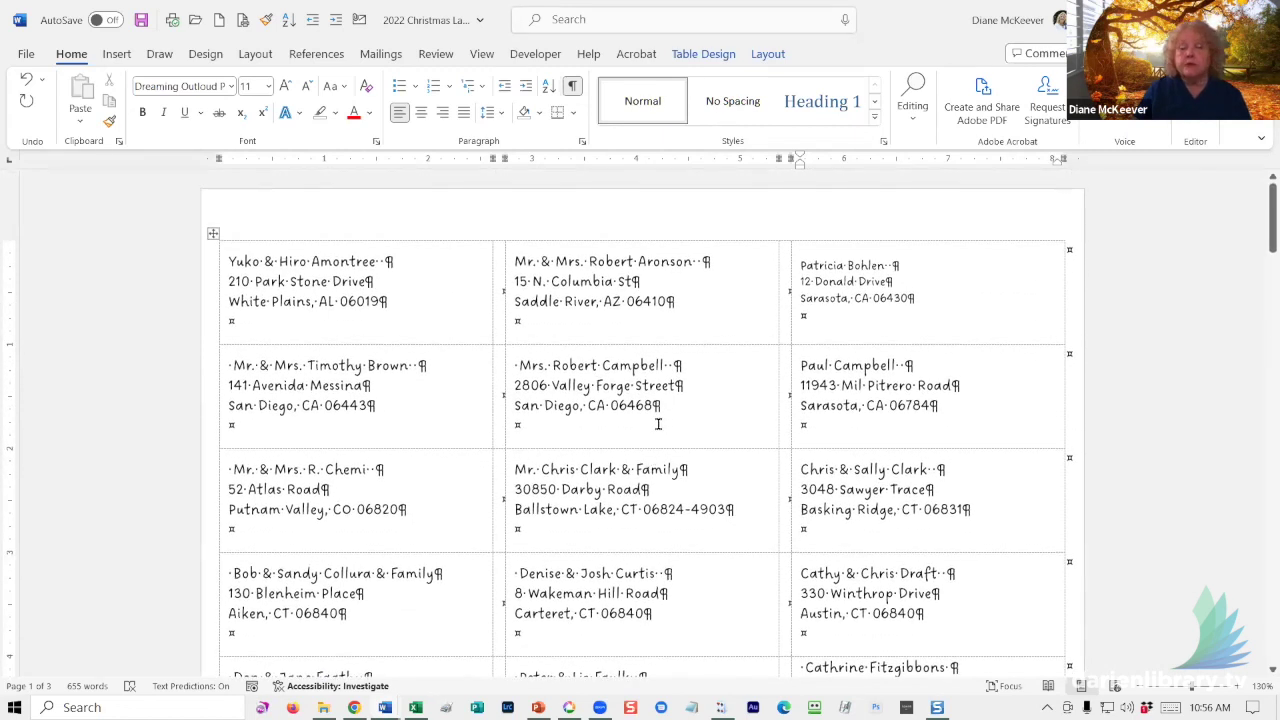
pyautogui.click(678, 315)
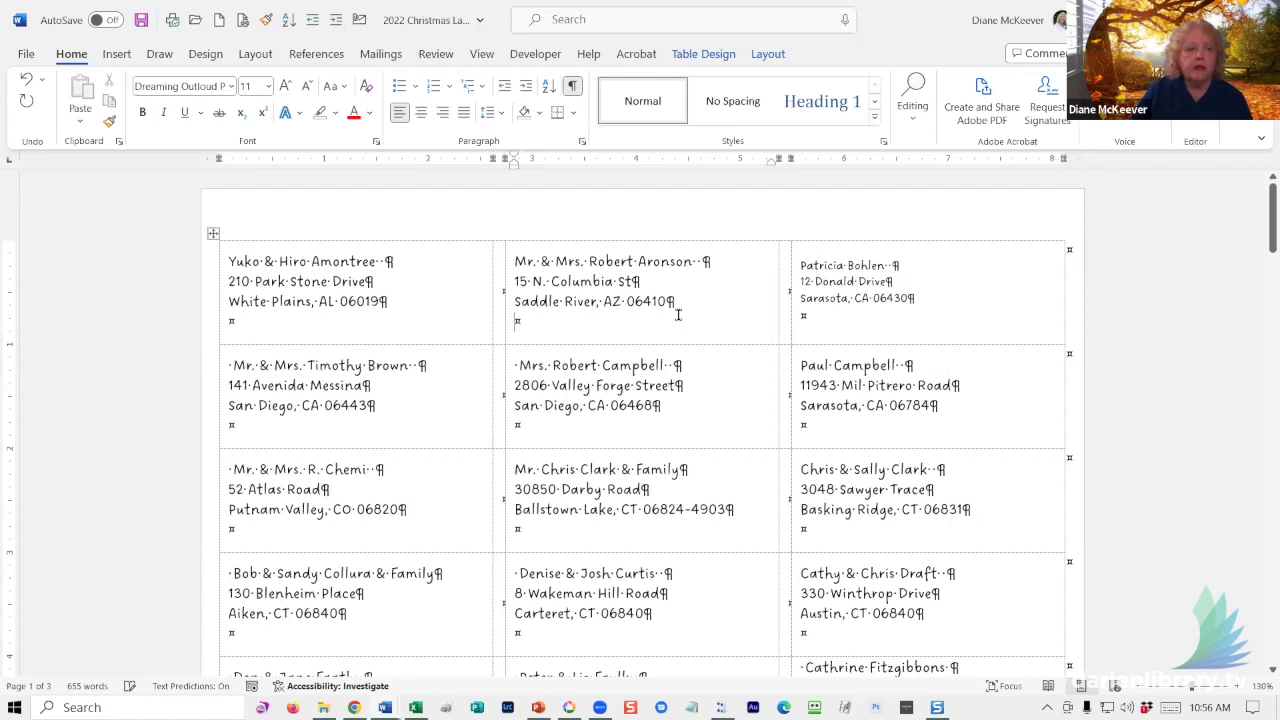
pyautogui.click(572, 86)
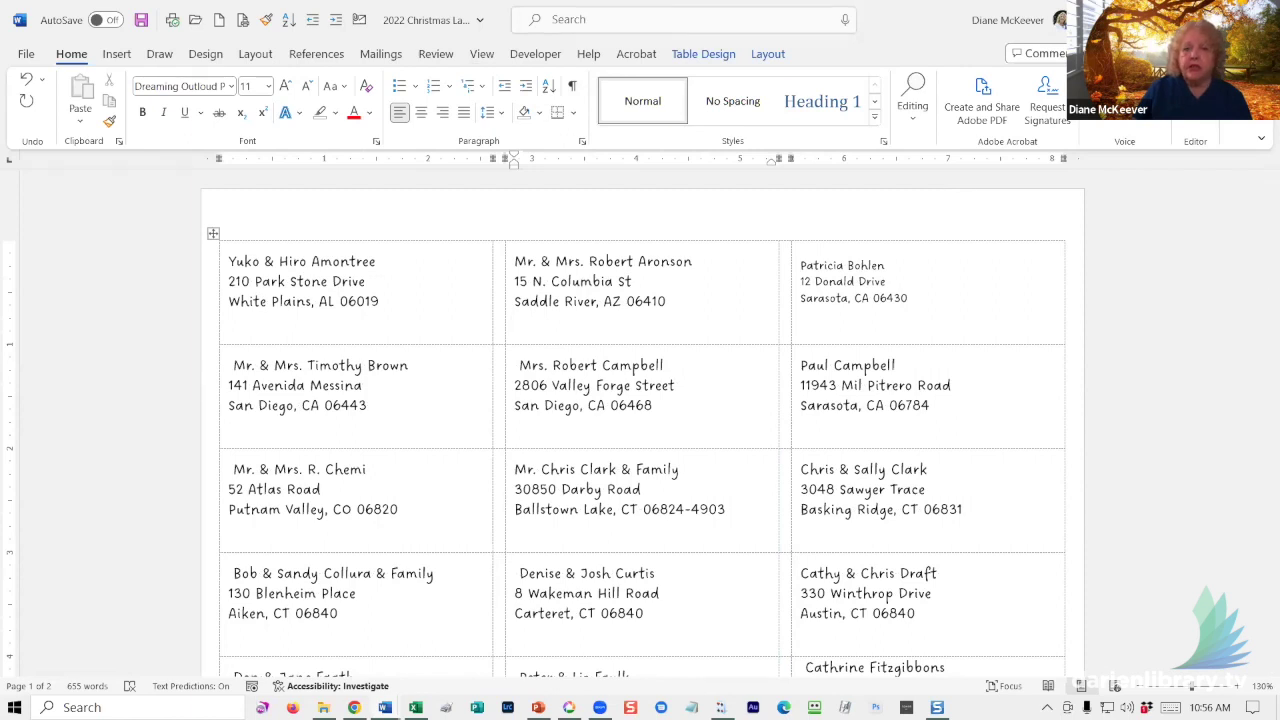
# - Close '2022 Christmas Labels' with Ctrl+W, saving the changes
pyautogui.hotkey('ctrl', 'w')
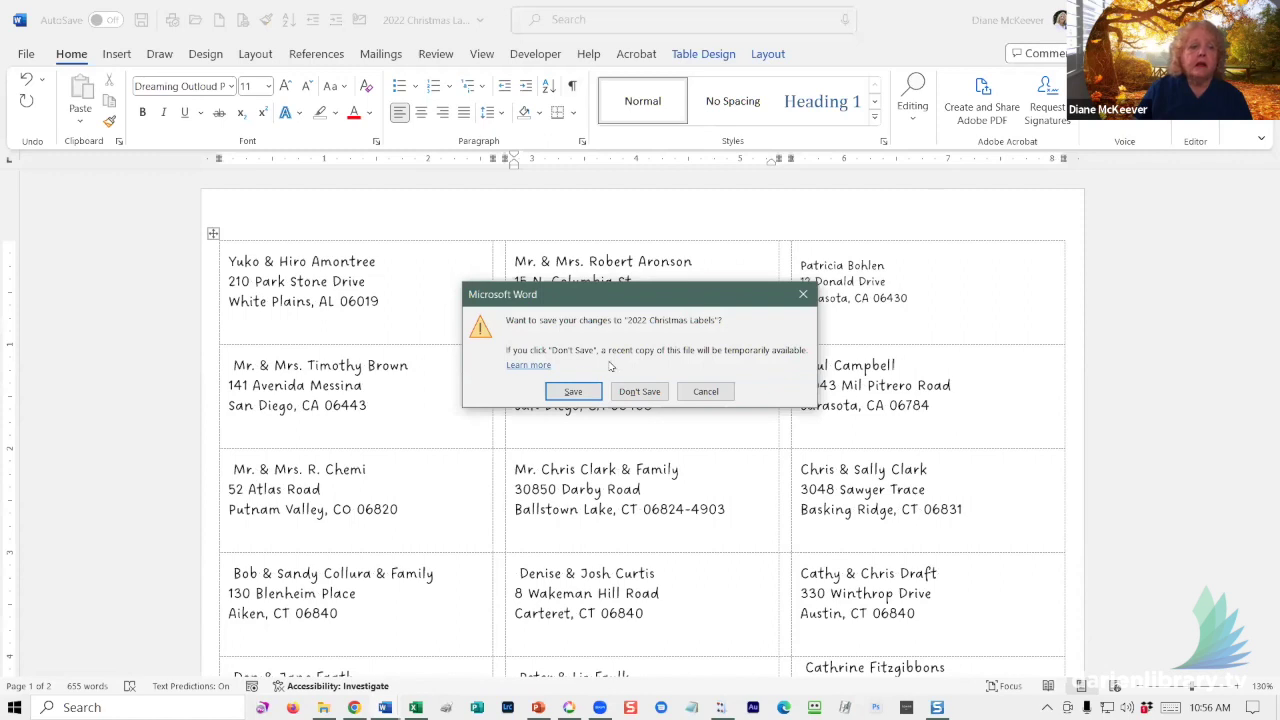
pyautogui.click(563, 391)
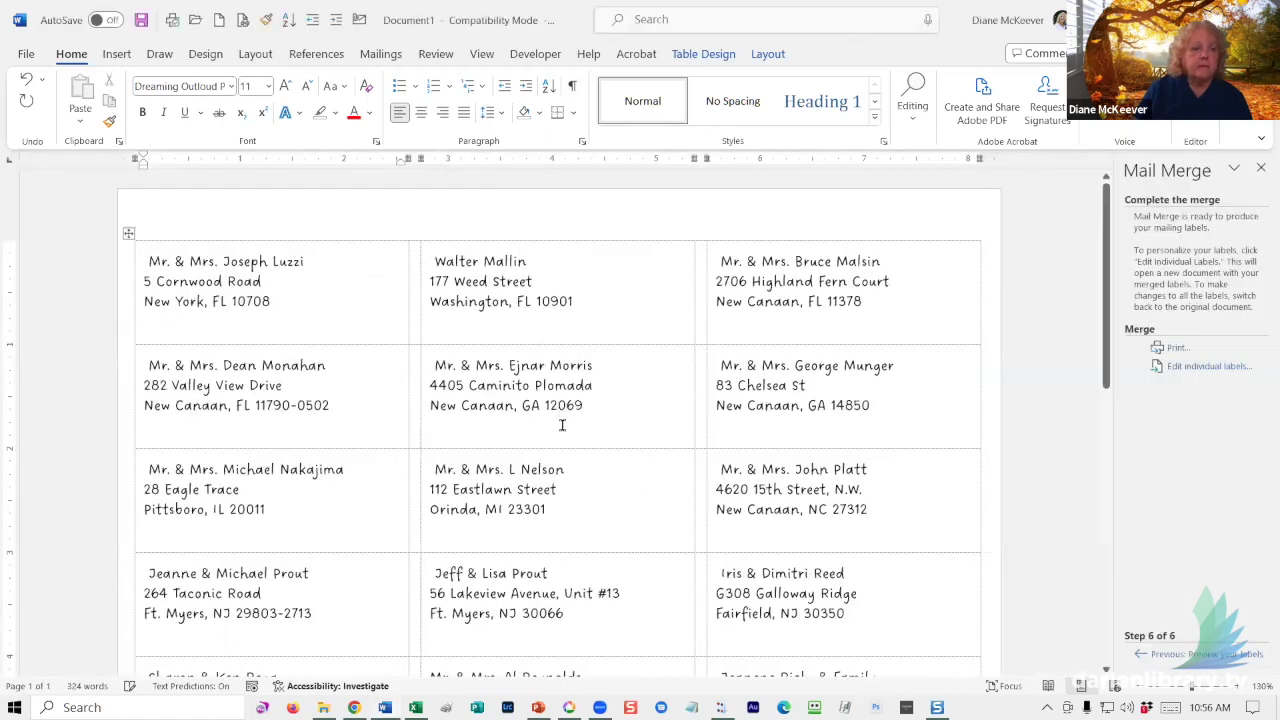
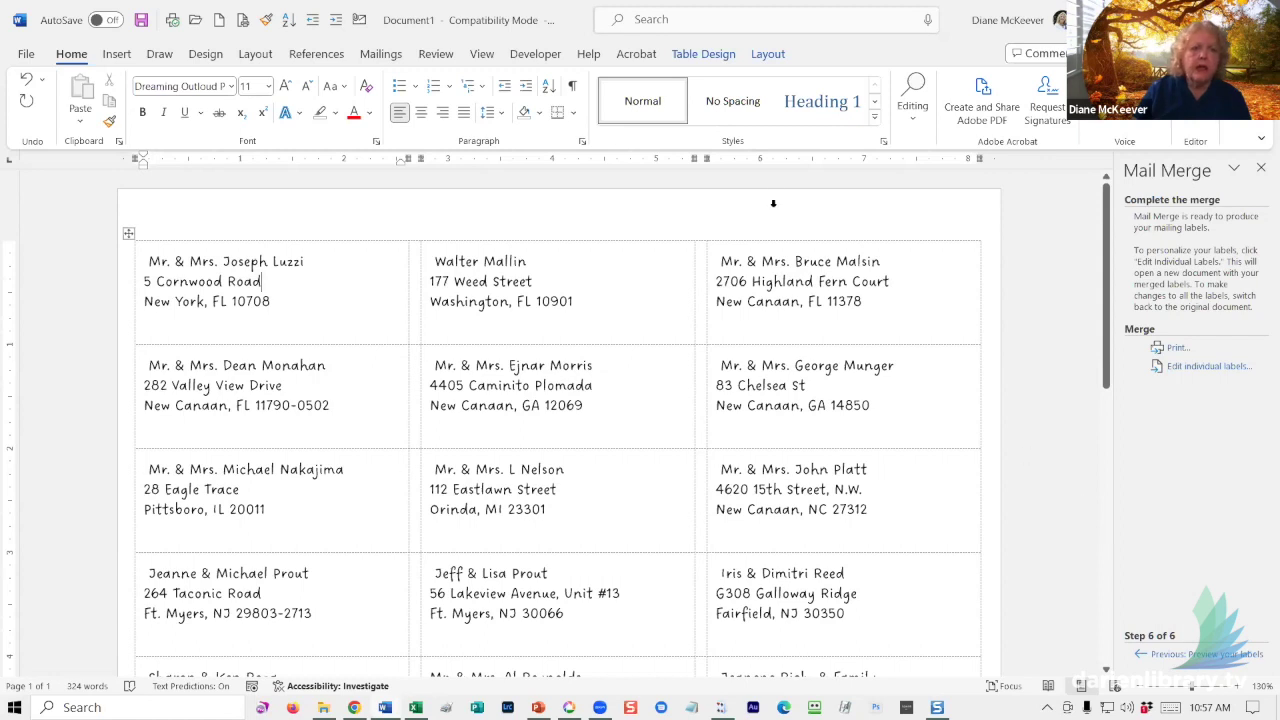
# - Name the merged labels file 'Mail merge christmas labels', fixing the misspelled 'christmas'
pyautogui.click(141, 20)
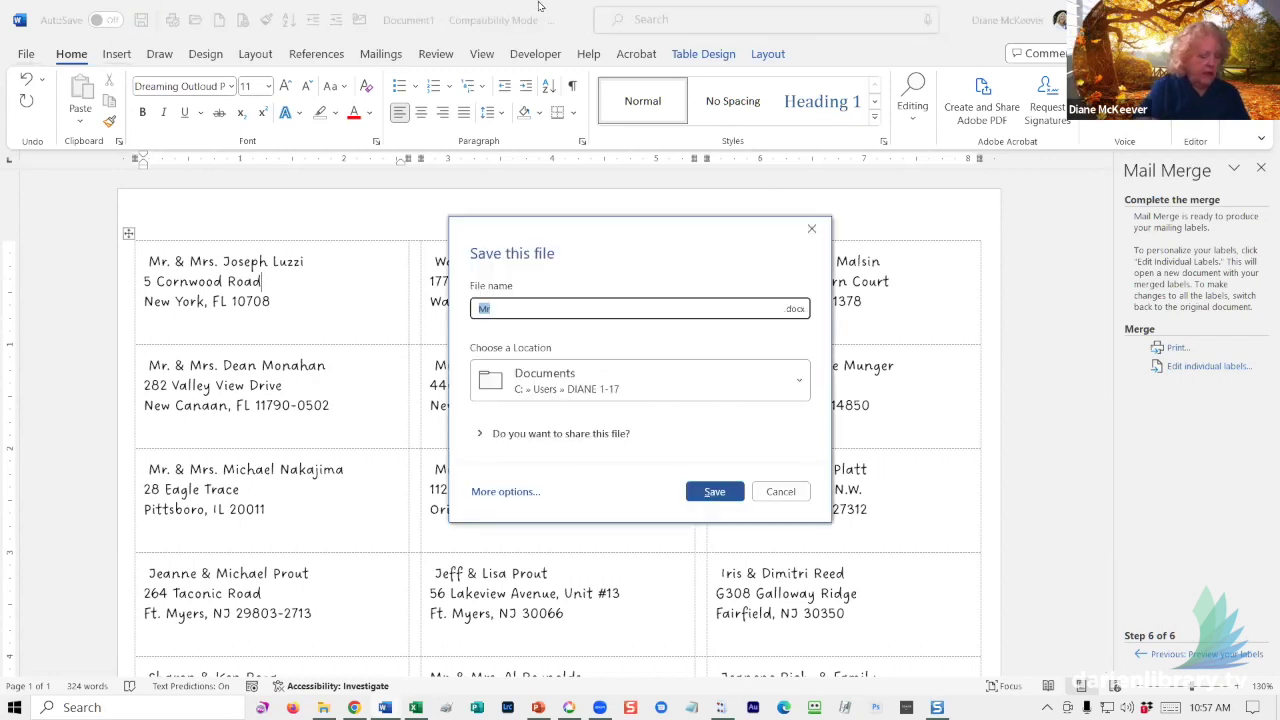
pyautogui.write('Mail')
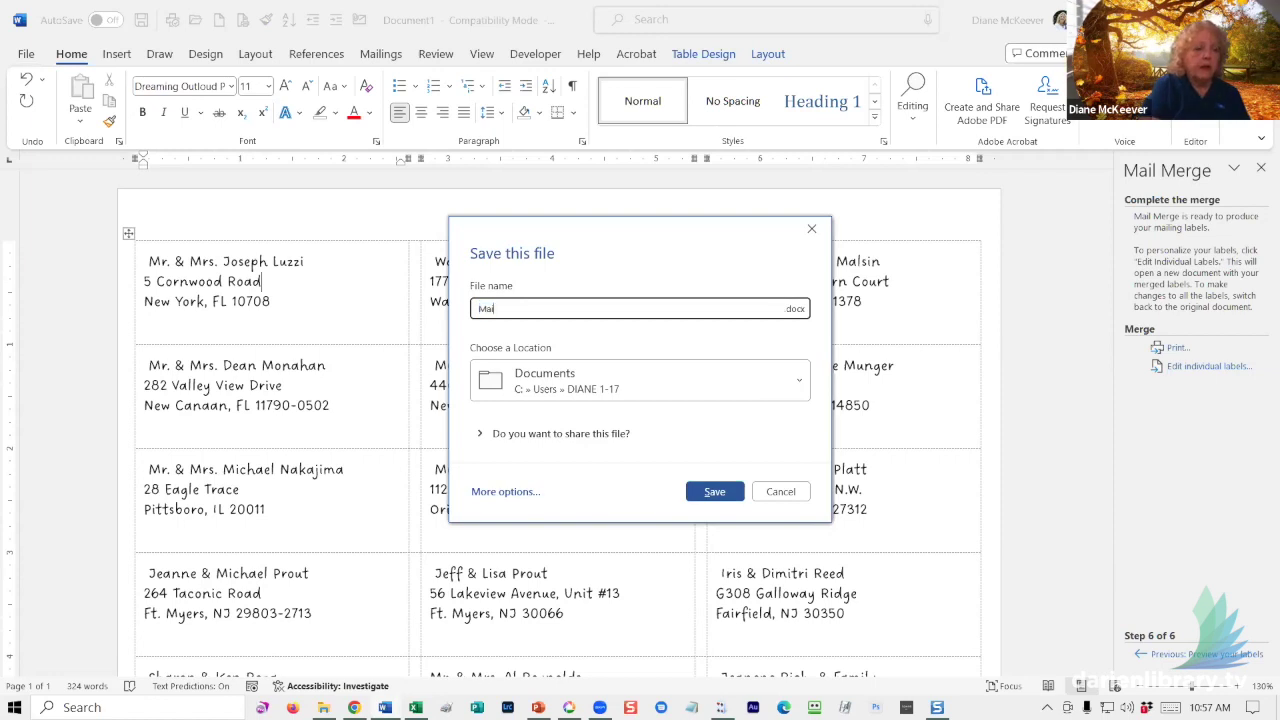
pyautogui.write(' merge christmas ')
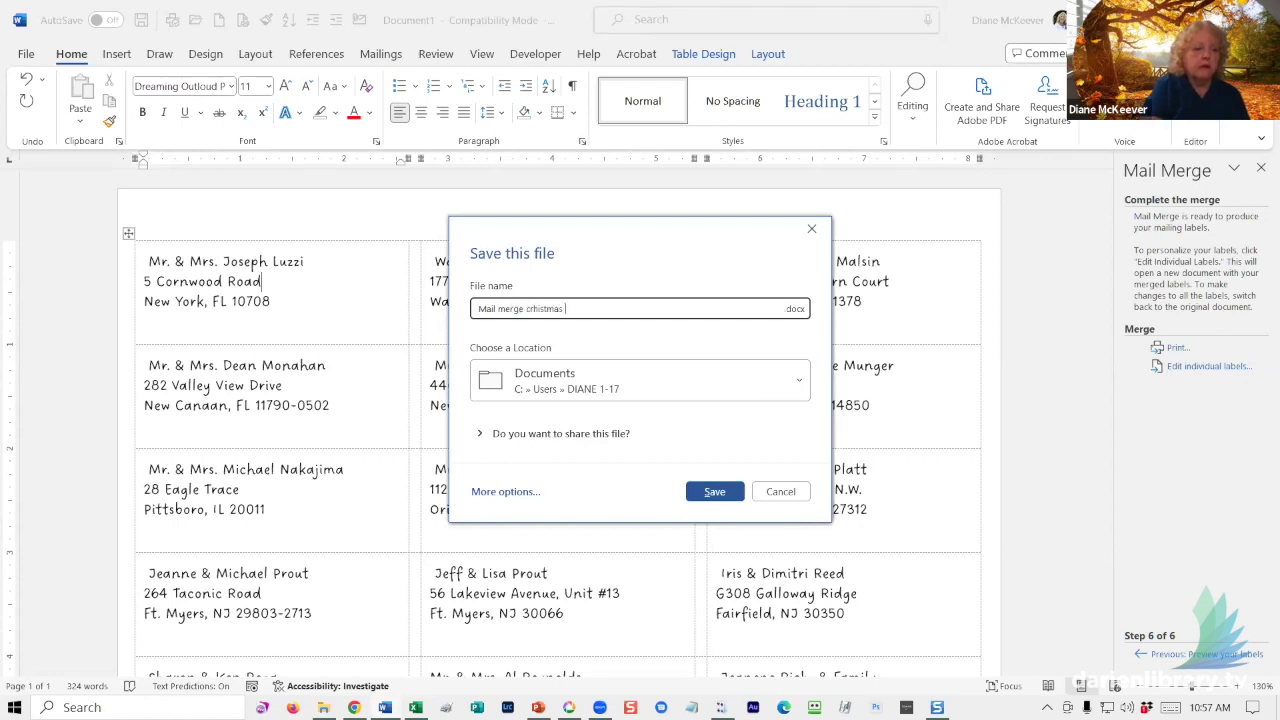
pyautogui.write('labels')
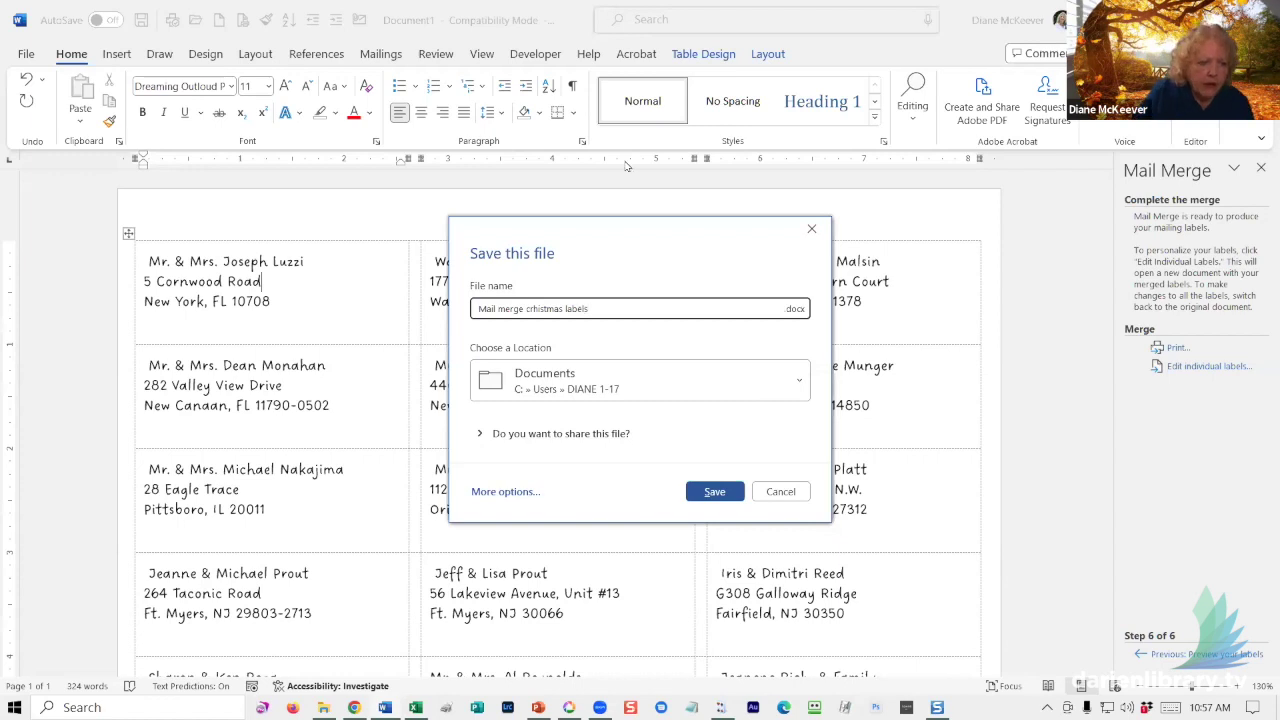
pyautogui.click(533, 308)
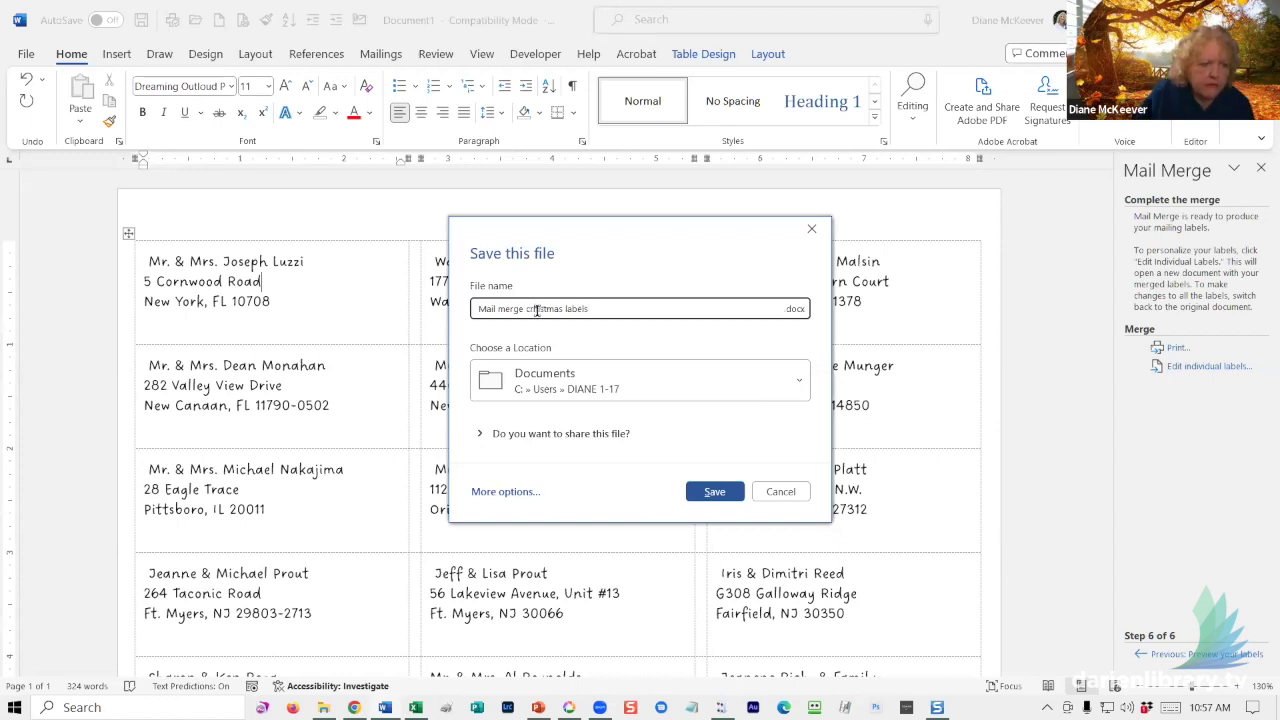
pyautogui.press('BackSpace')
pyautogui.press('Right')
pyautogui.write('r')
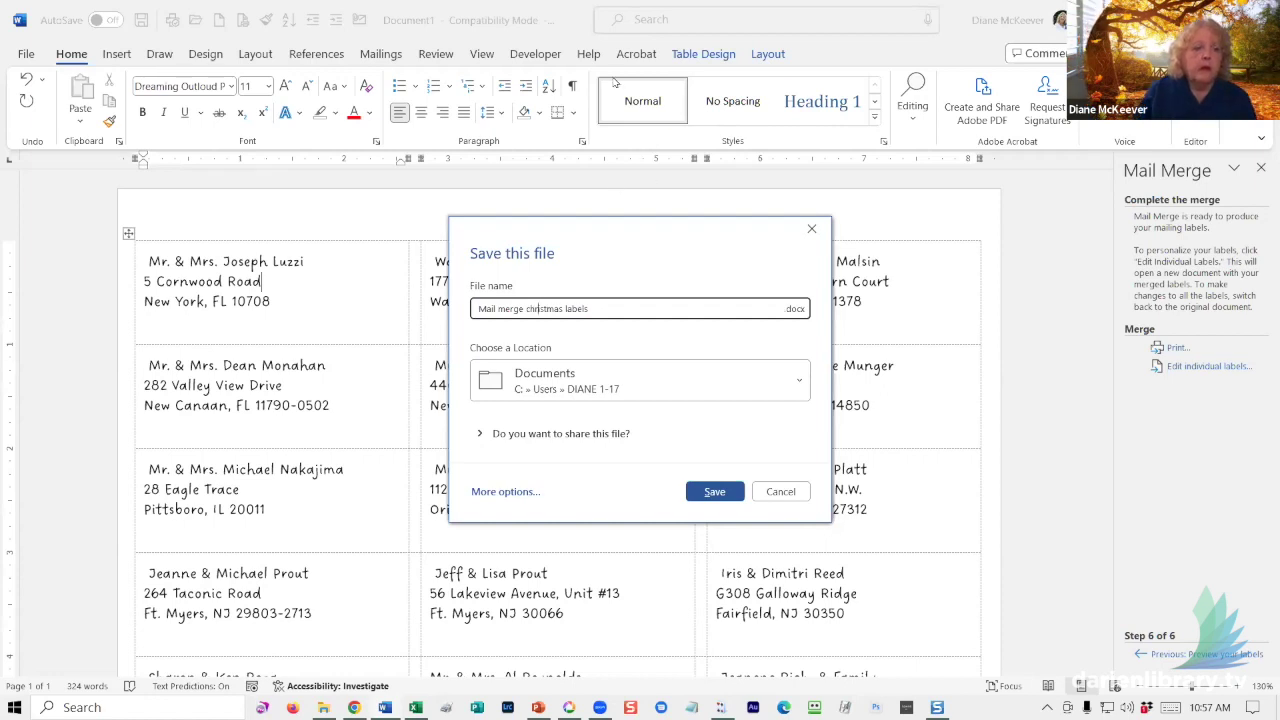
# - Save the file to the Desktop and close the document
pyautogui.click(505, 492)
pyautogui.click(237, 401)
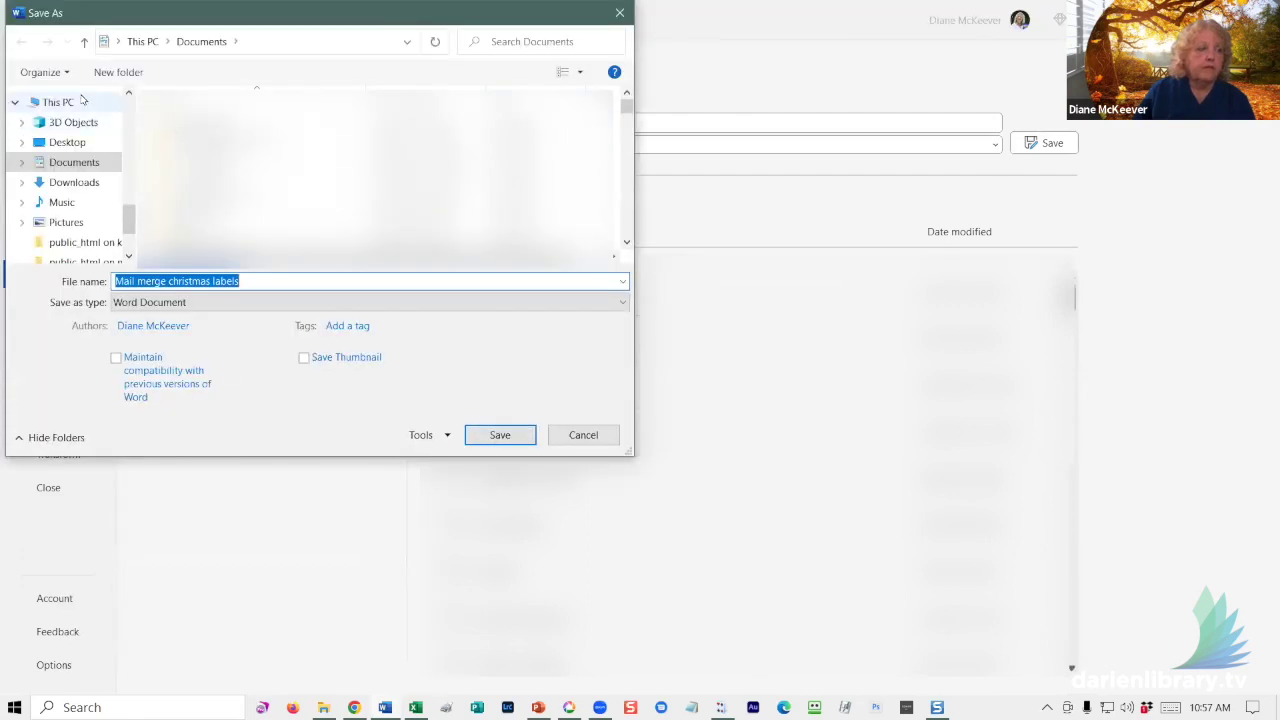
pyautogui.click(129, 111)
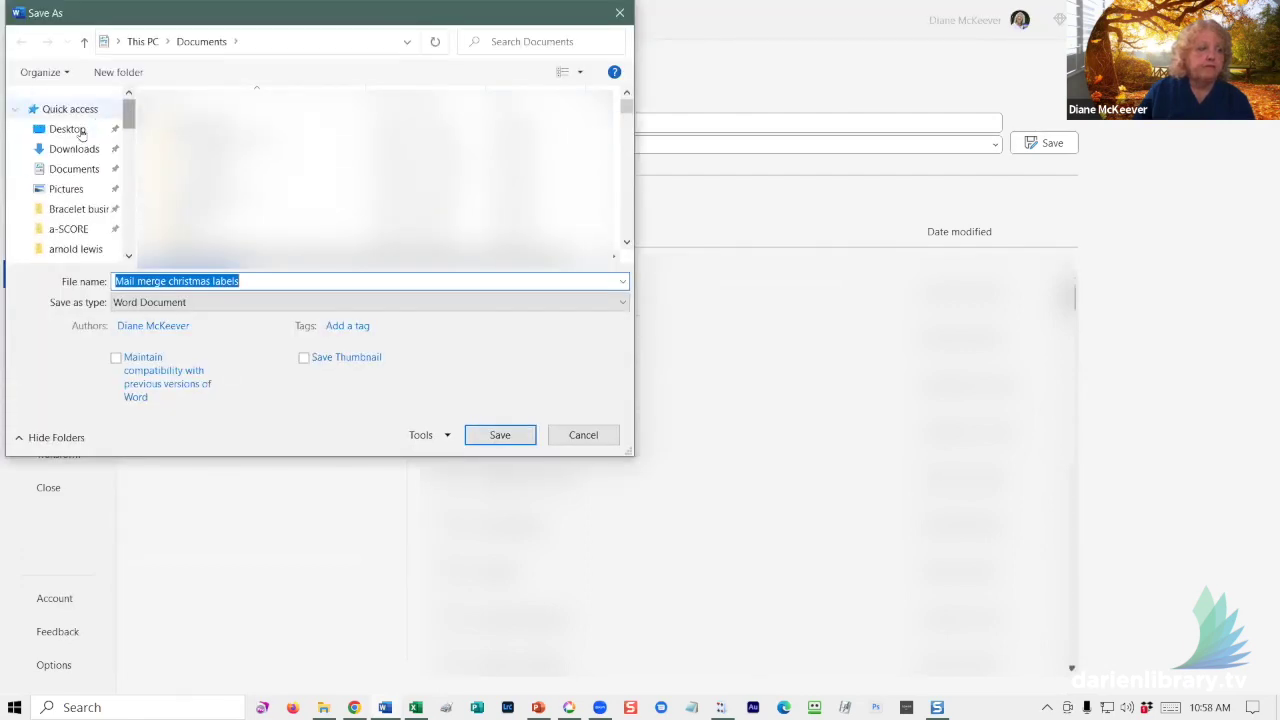
pyautogui.click(67, 128)
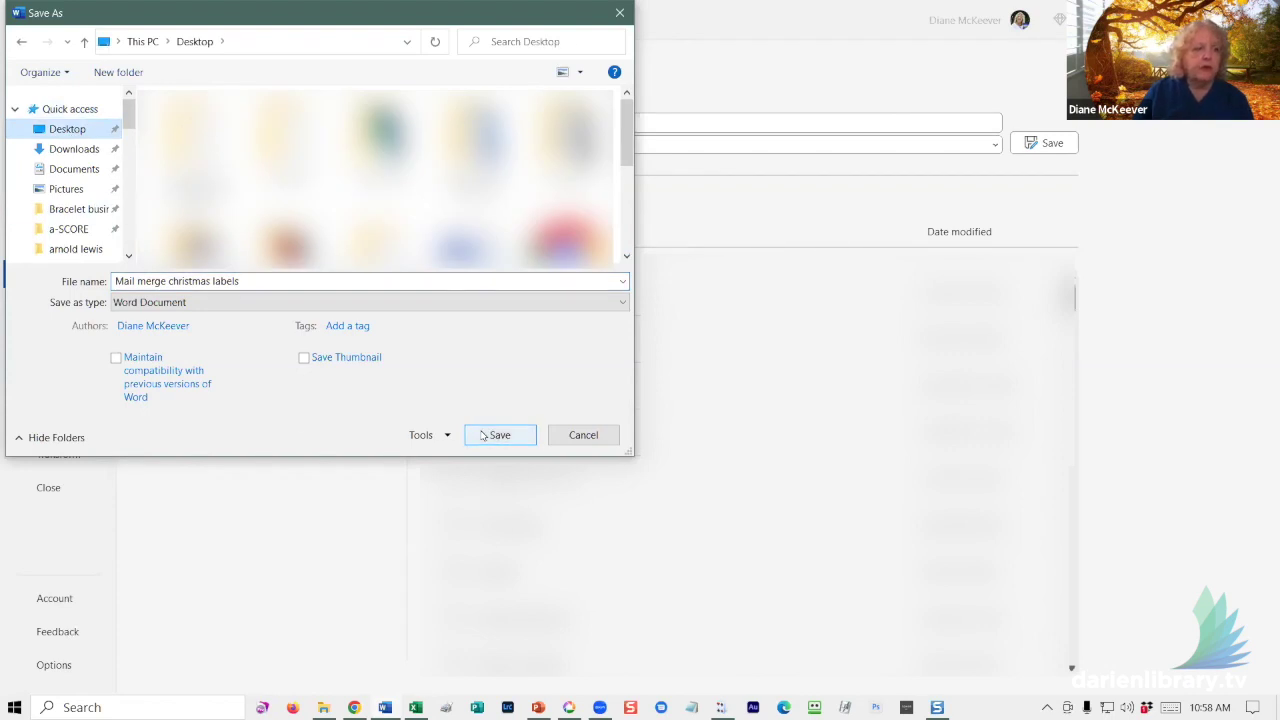
pyautogui.click(497, 435)
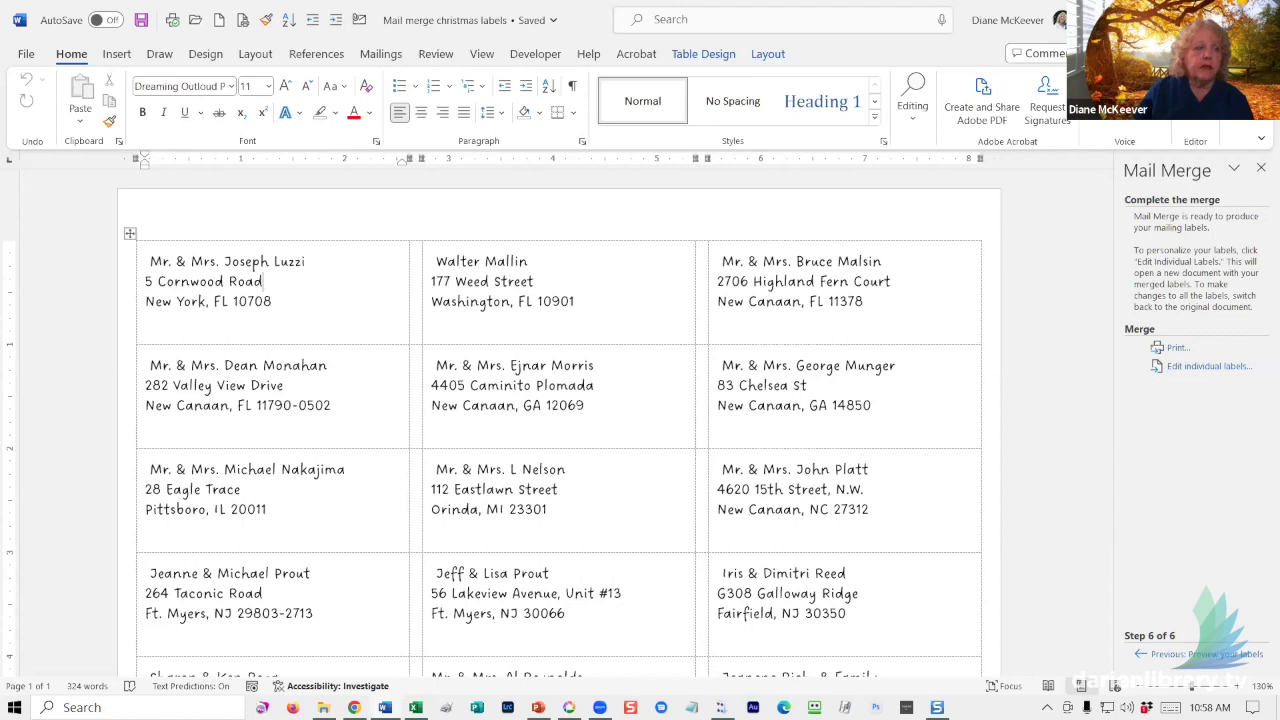
pyautogui.hotkey('ctrl', 'w')
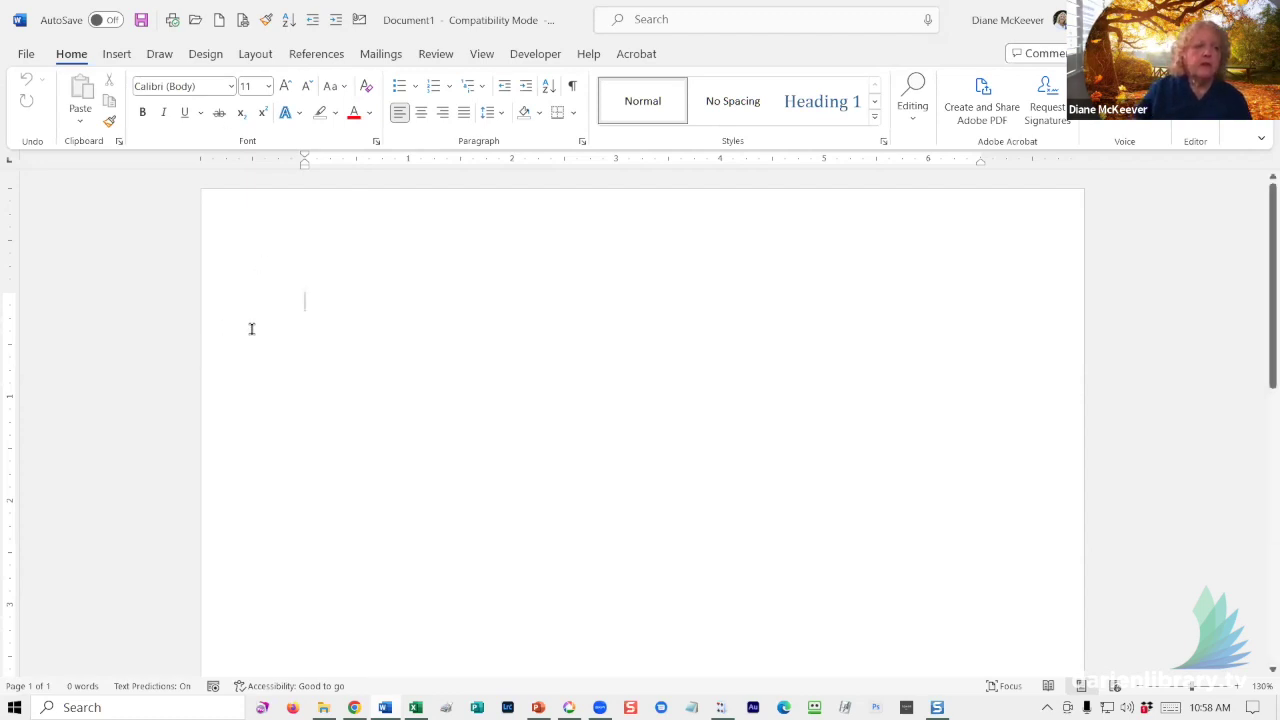
# - Launch the Step-by-Step Mail Merge Wizard from Mailings > Start Mail Merge
pyautogui.click(384, 56)
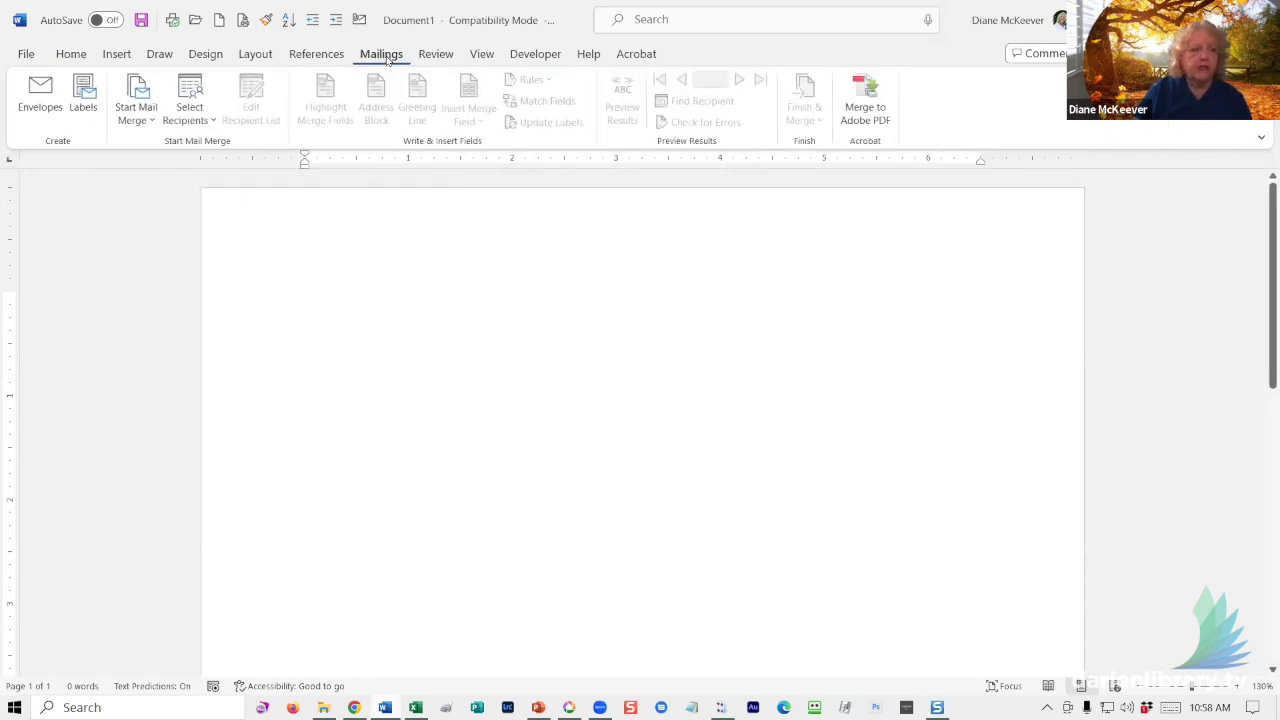
pyautogui.click(139, 124)
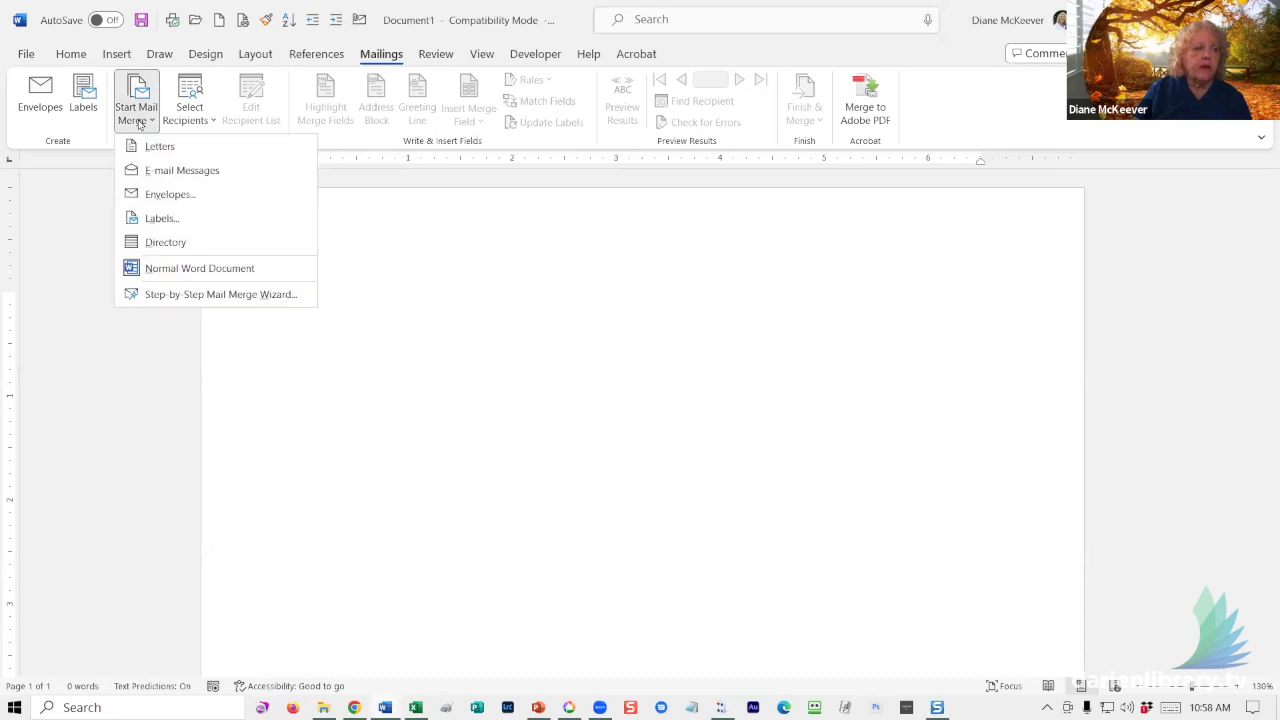
pyautogui.click(151, 295)
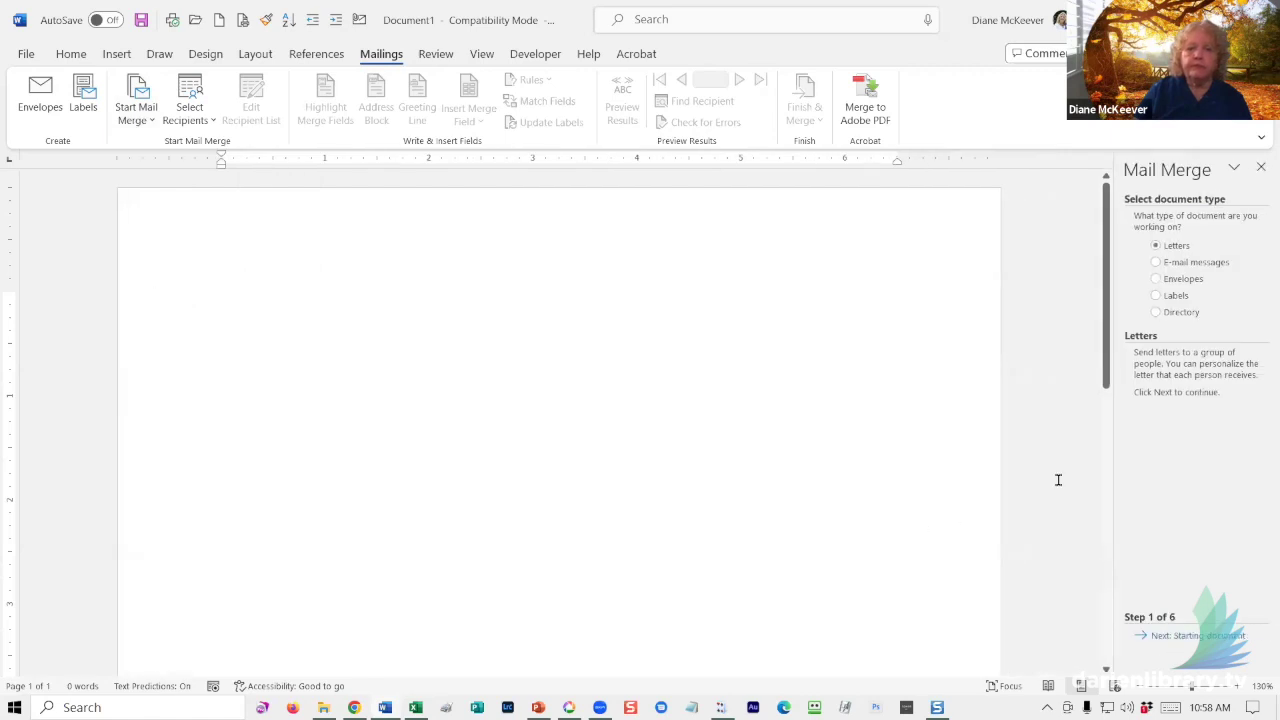
# - Choose Labels as the document type and apply the Avery US Letter 5163 Shipping Labels layout
pyautogui.click(1158, 296)
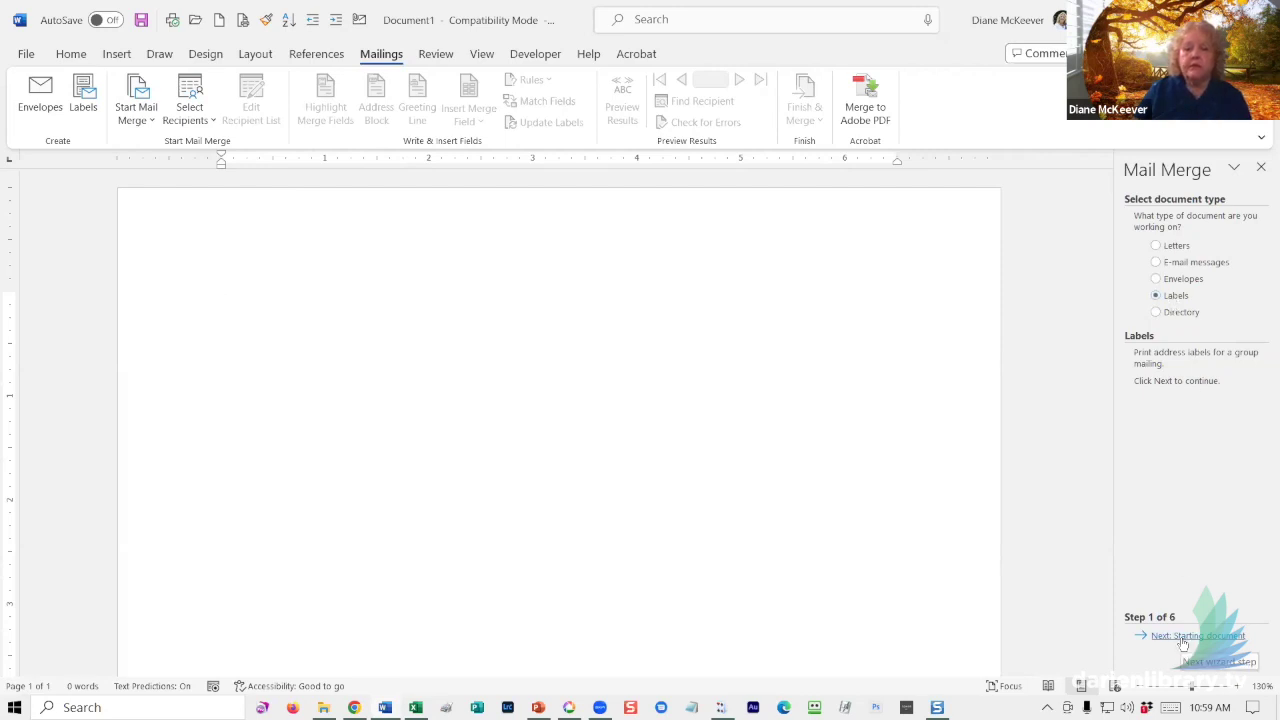
pyautogui.click(1183, 637)
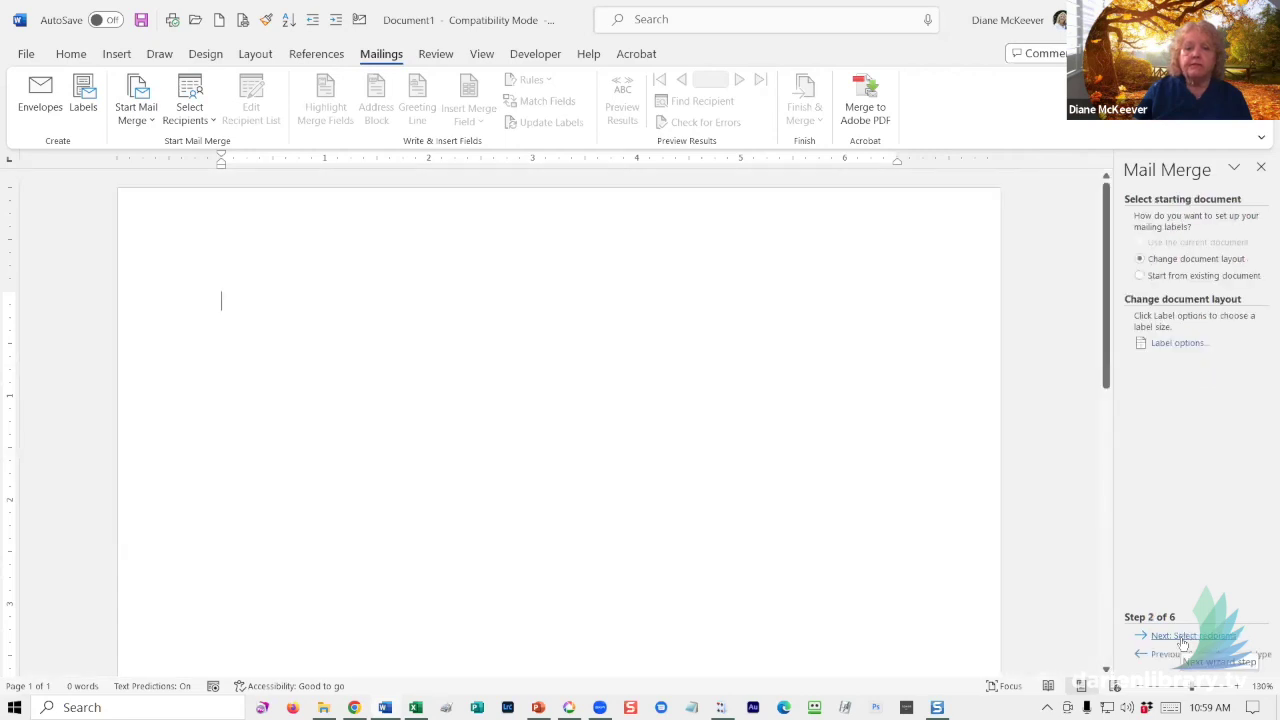
pyautogui.click(1173, 343)
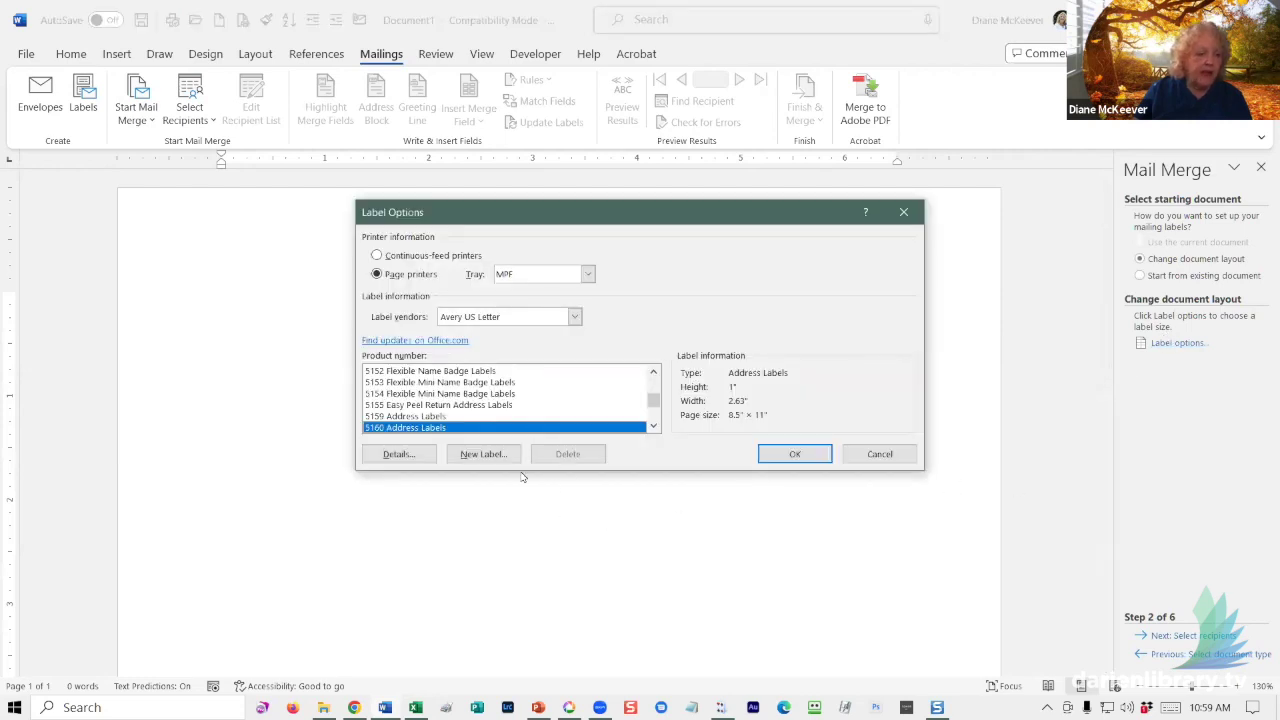
pyautogui.click(652, 428)
pyautogui.click(652, 428)
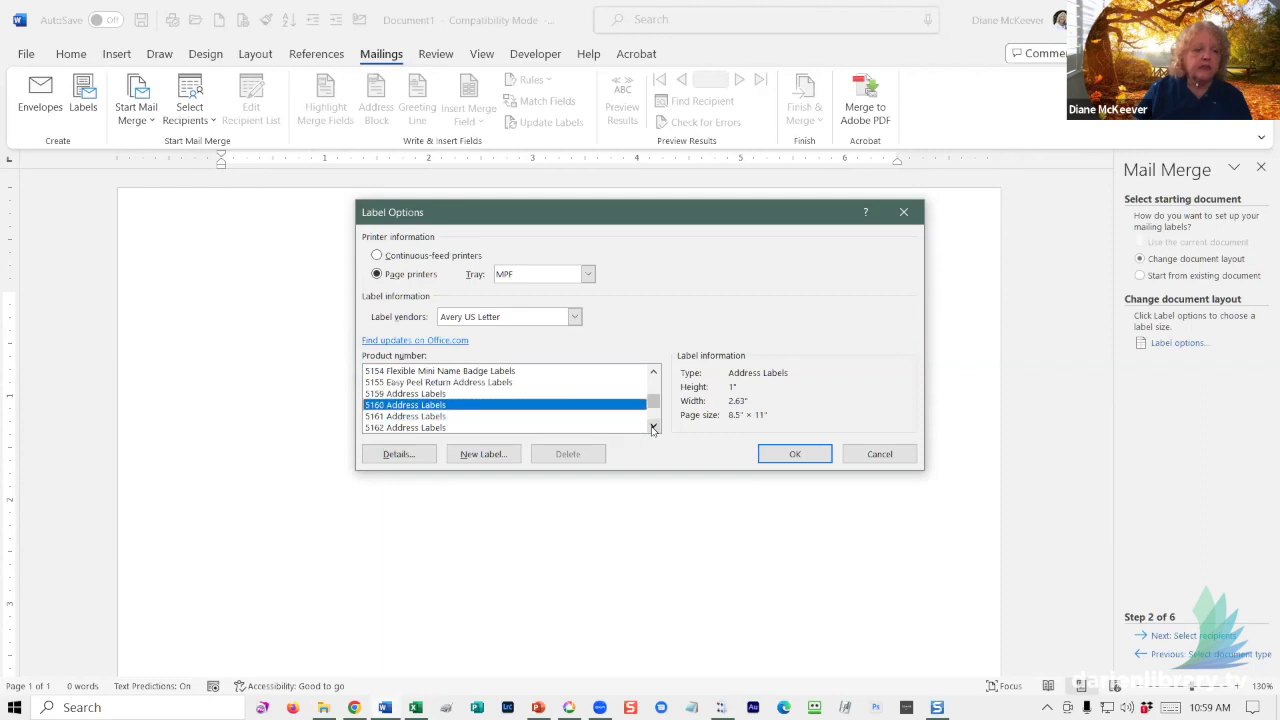
pyautogui.click(652, 428)
pyautogui.click(652, 428)
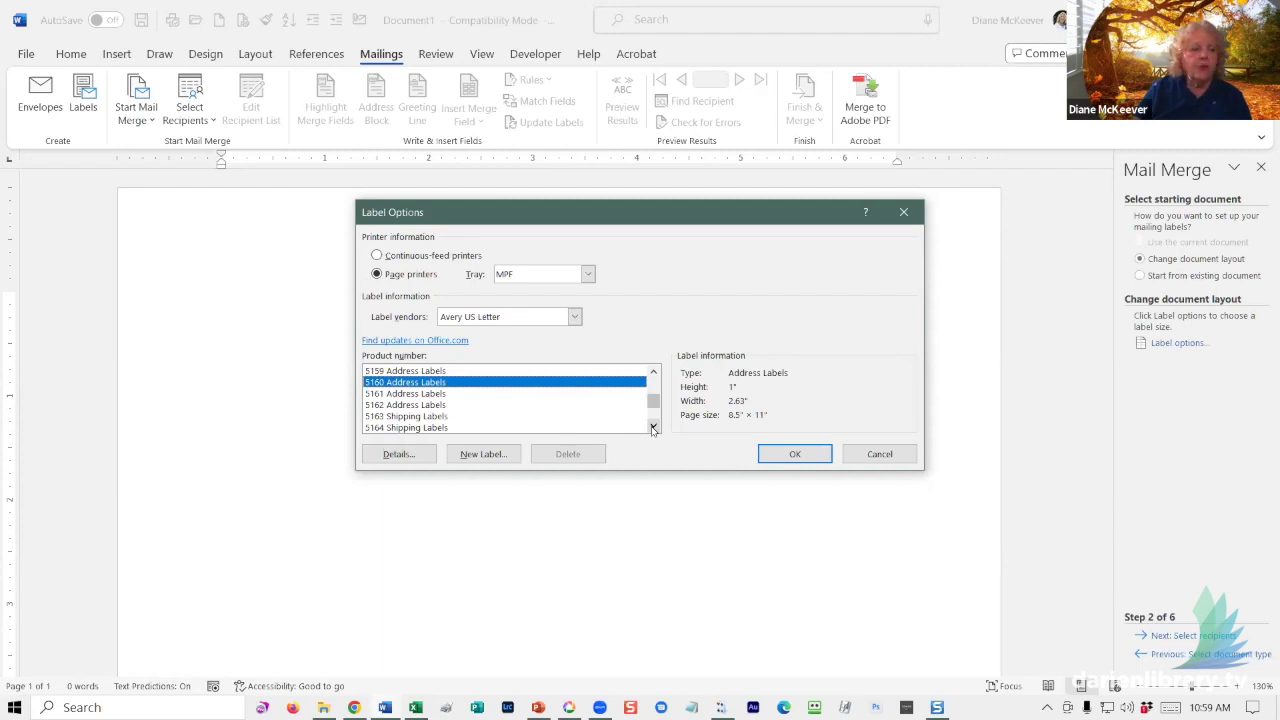
pyautogui.click(399, 417)
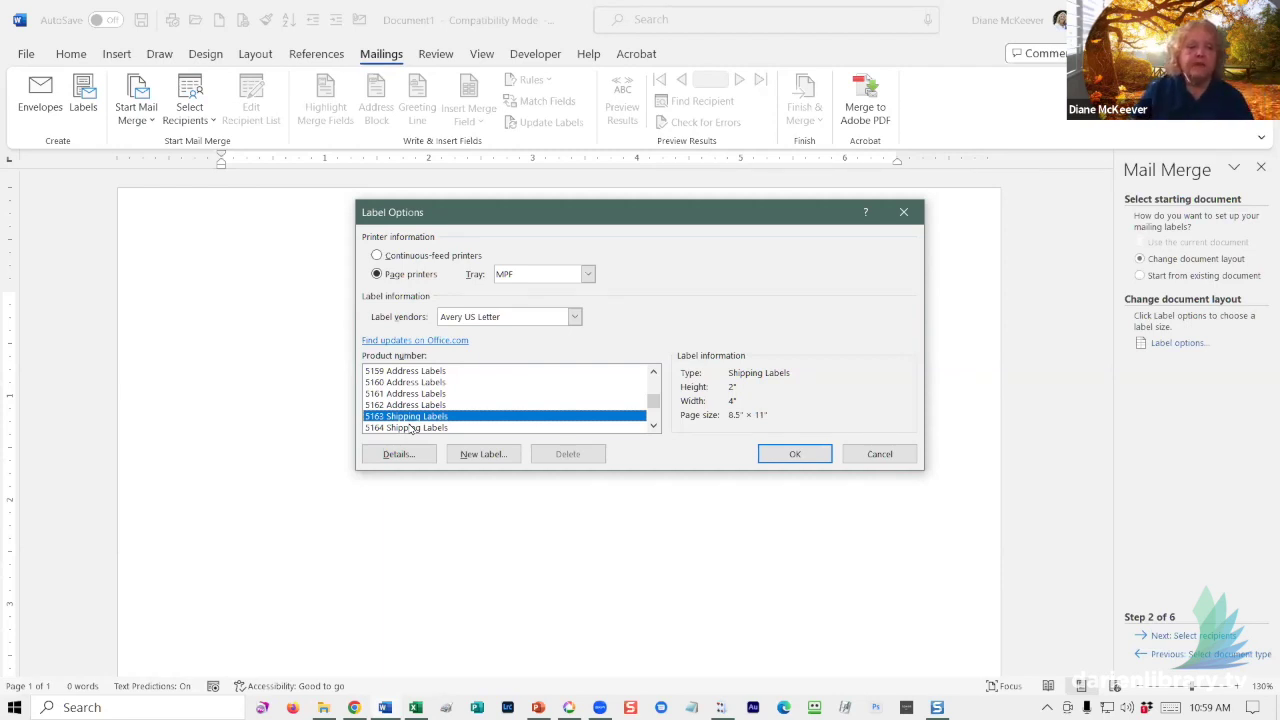
pyautogui.click(795, 455)
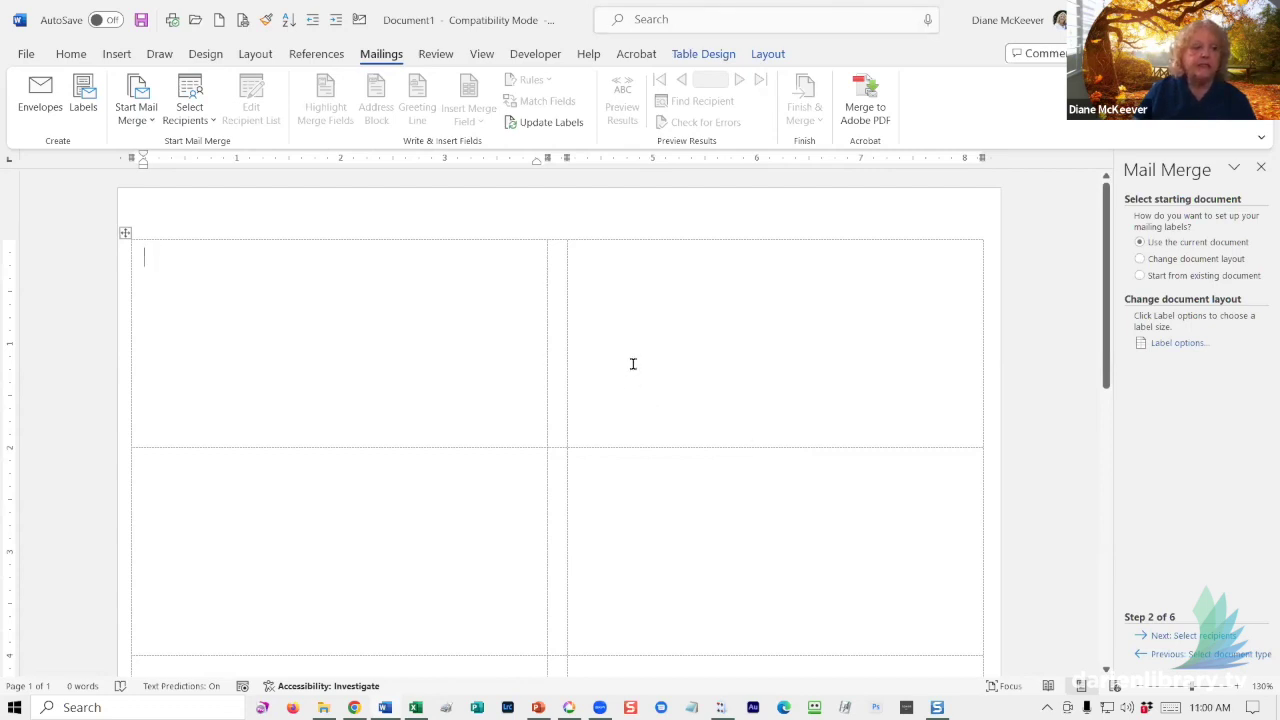
pyautogui.scroll(-5, 631, 364)
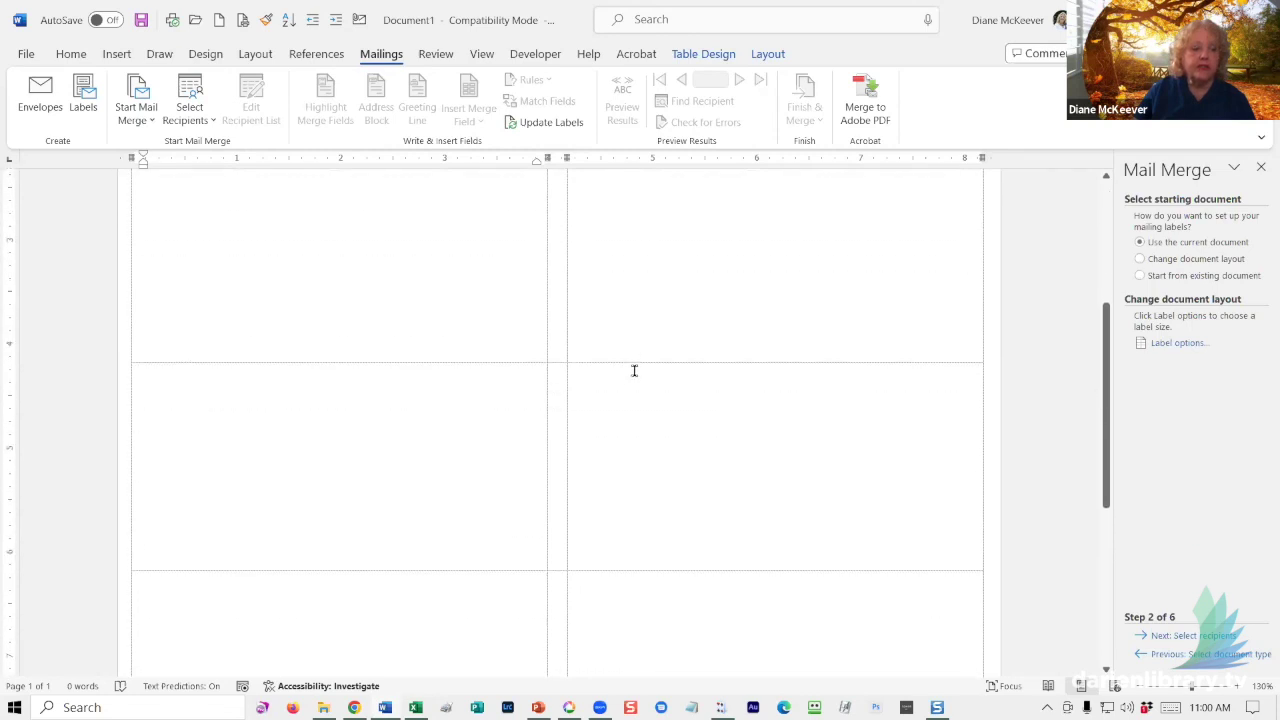
pyautogui.scroll(-3, 636, 369)
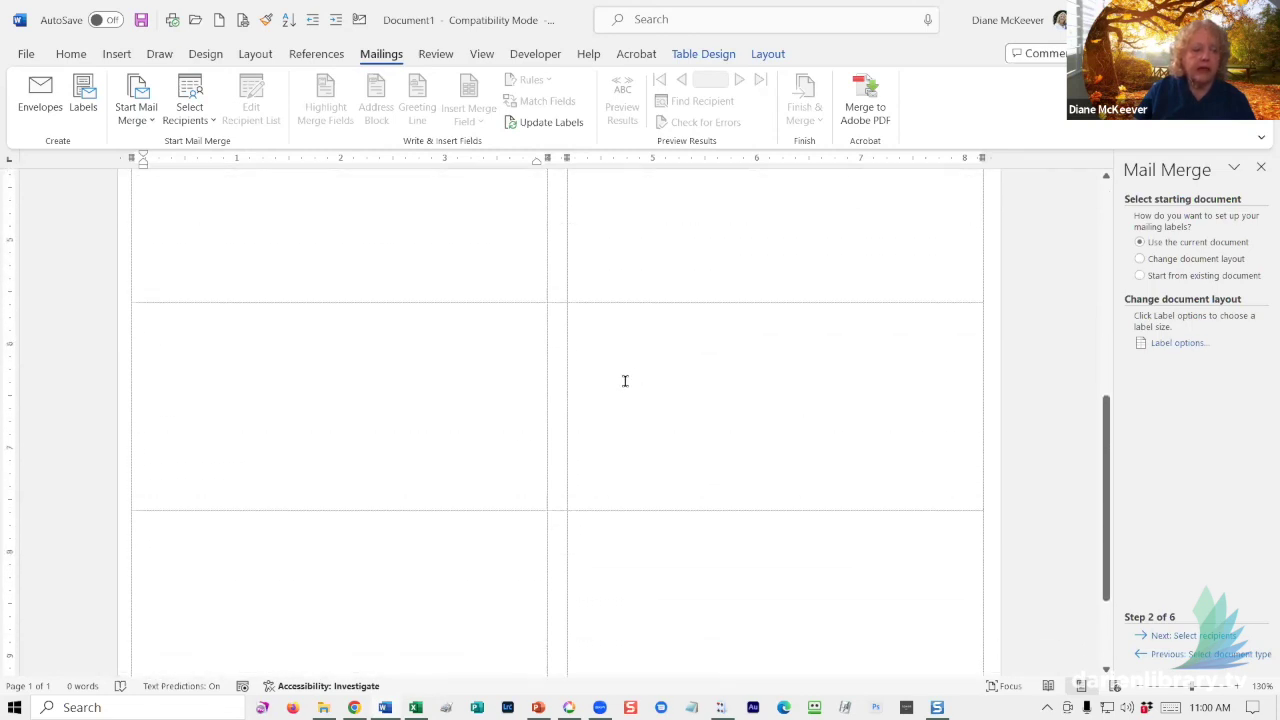
pyautogui.scroll(5, 634, 359)
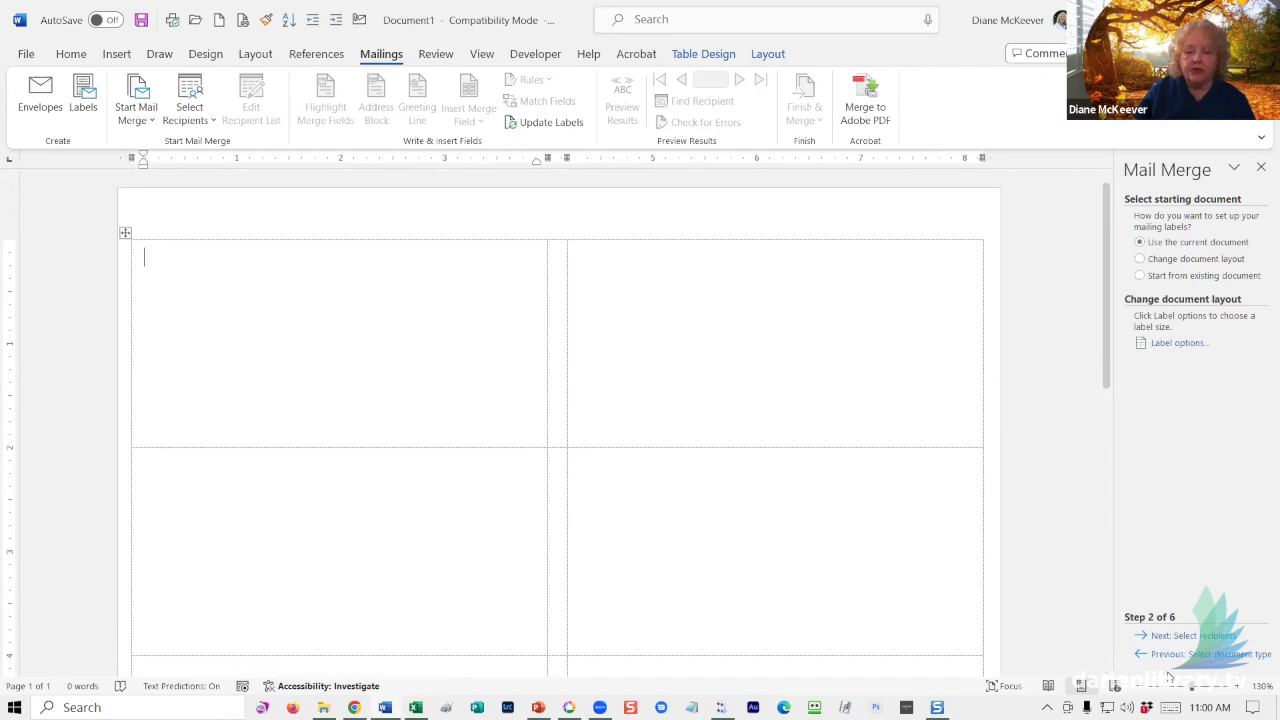
# - Use the Names$ sheet of the Names spreadsheet on the Desktop as the recipient list
pyautogui.click(1168, 638)
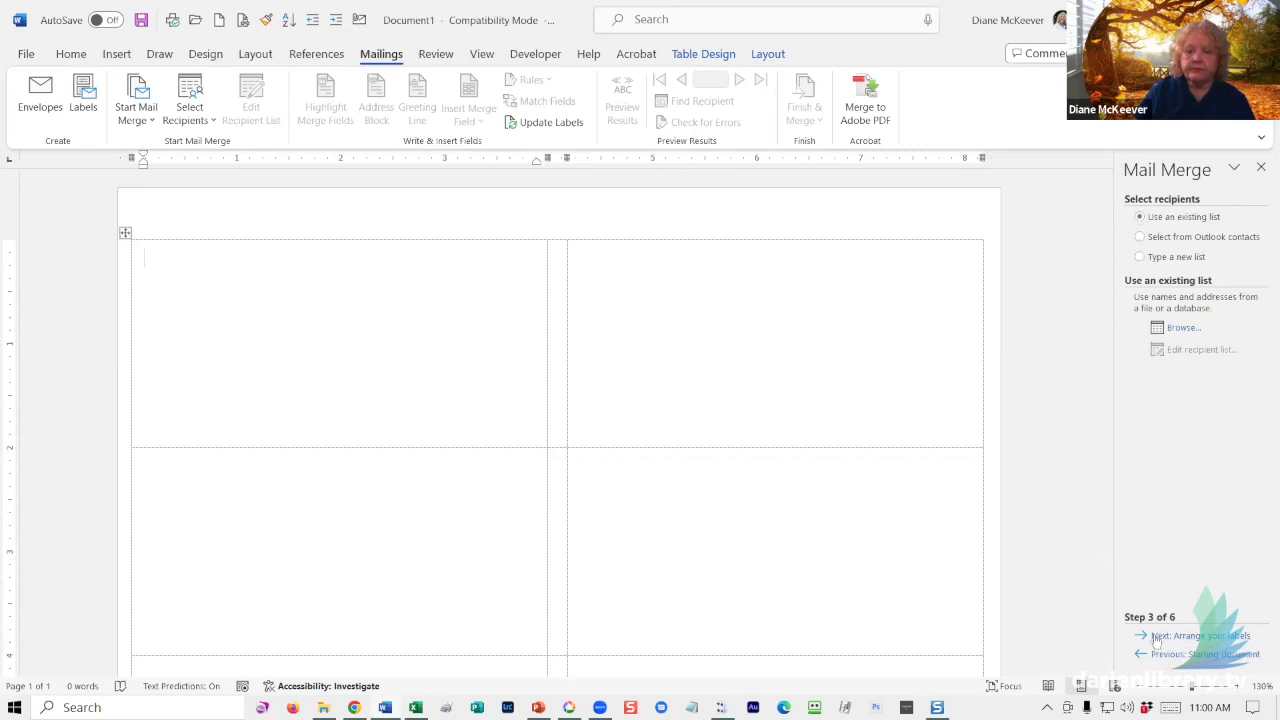
pyautogui.click(1180, 329)
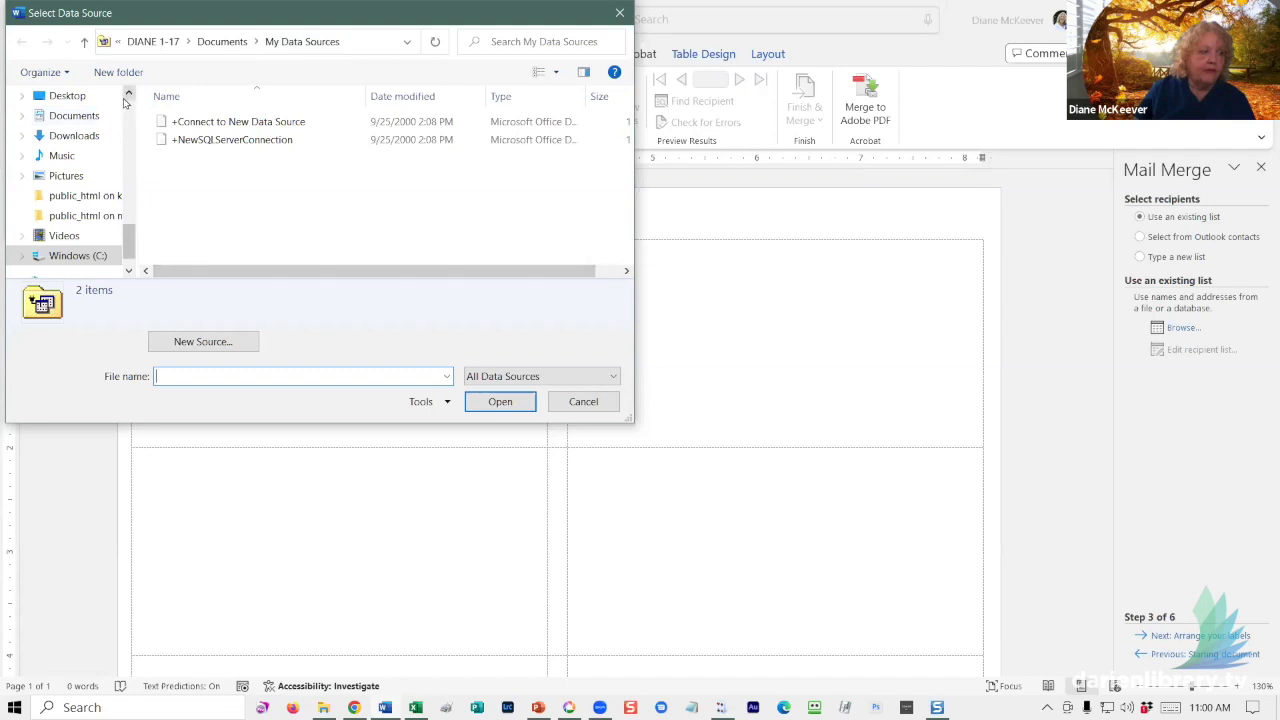
pyautogui.scroll(10, 131, 102)
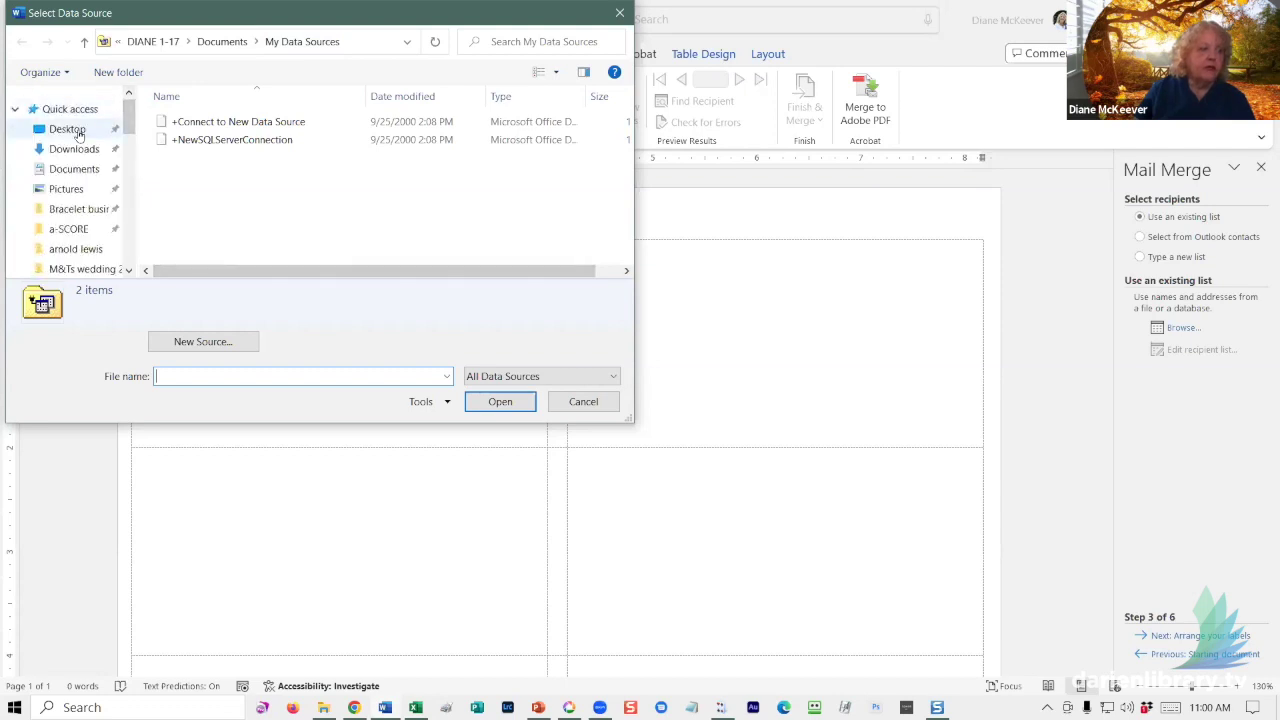
pyautogui.click(67, 129)
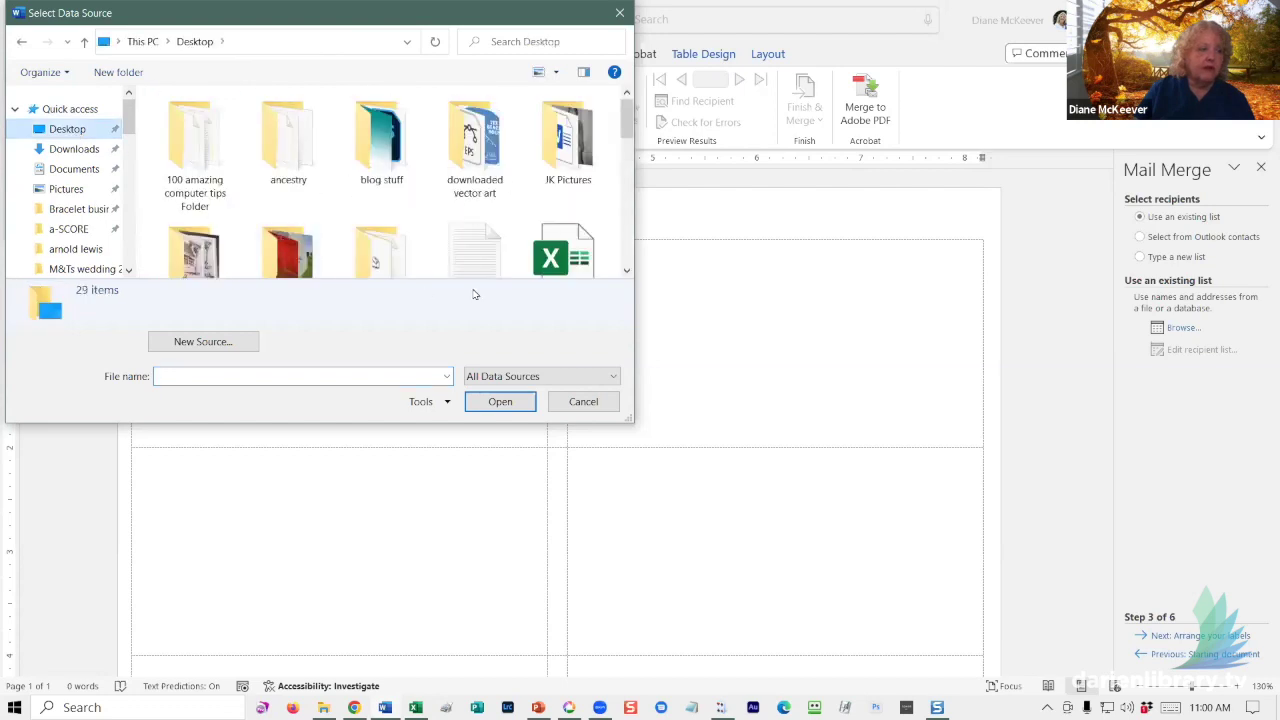
pyautogui.click(626, 272)
pyautogui.click(625, 272)
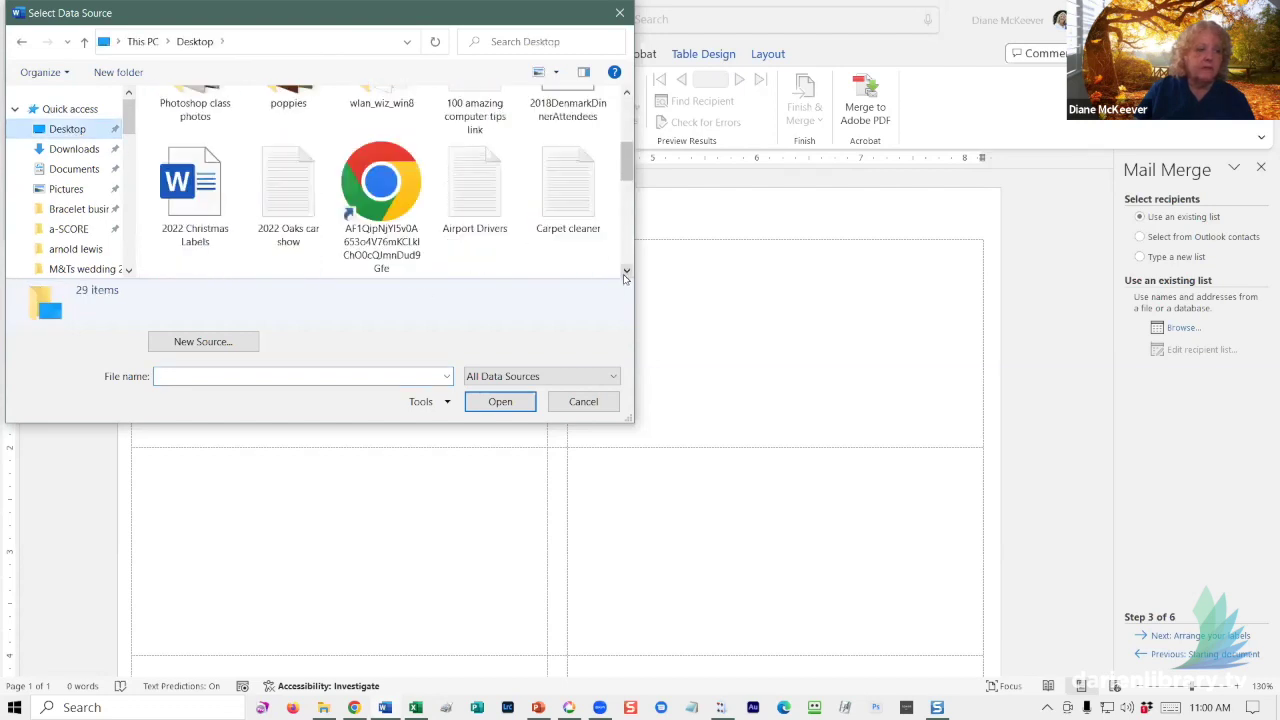
pyautogui.click(625, 272)
pyautogui.click(625, 272)
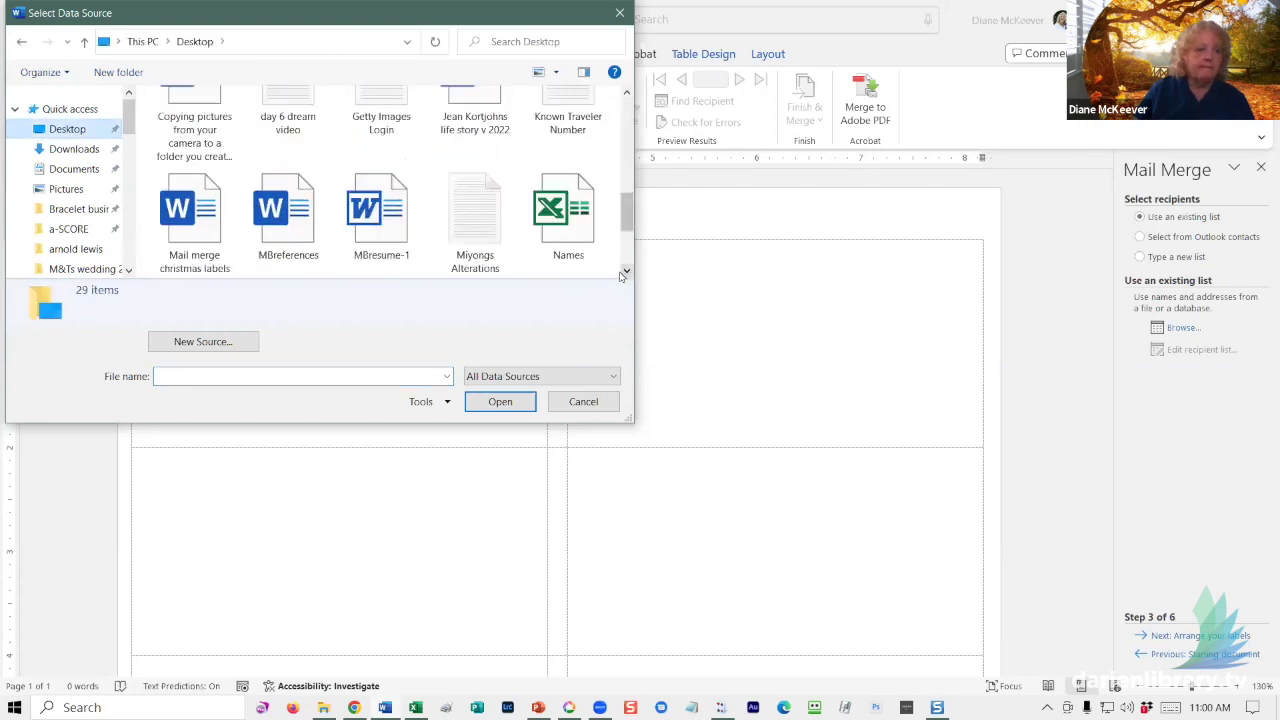
pyautogui.doubleClick(558, 212)
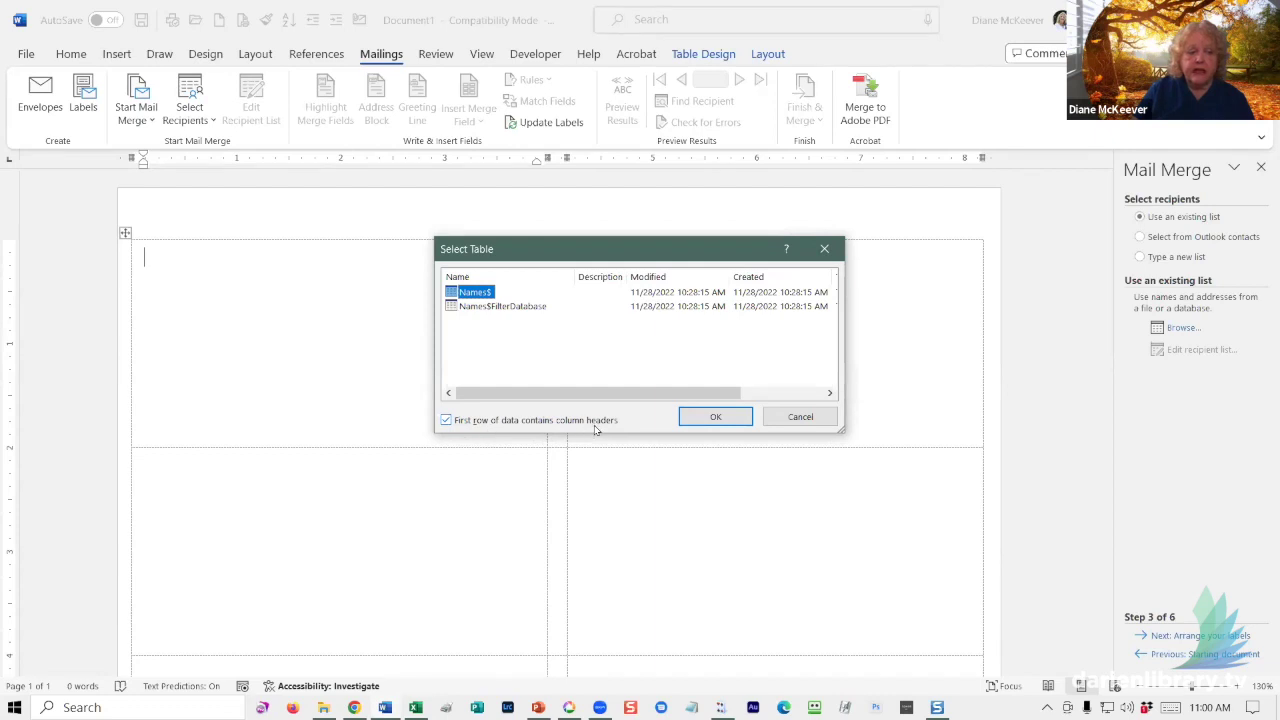
pyautogui.click(715, 416)
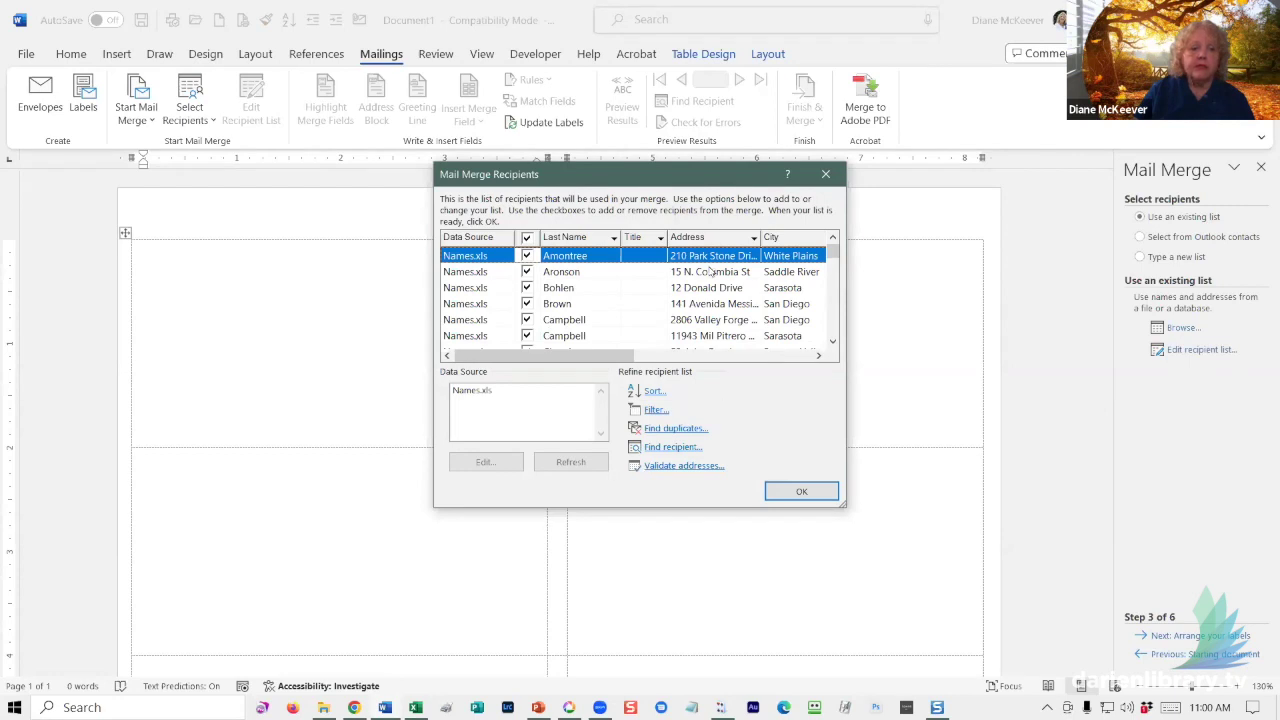
# - Sort recipients by Address, City and Last Name, and exclude the first Campbell record
pyautogui.click(703, 237)
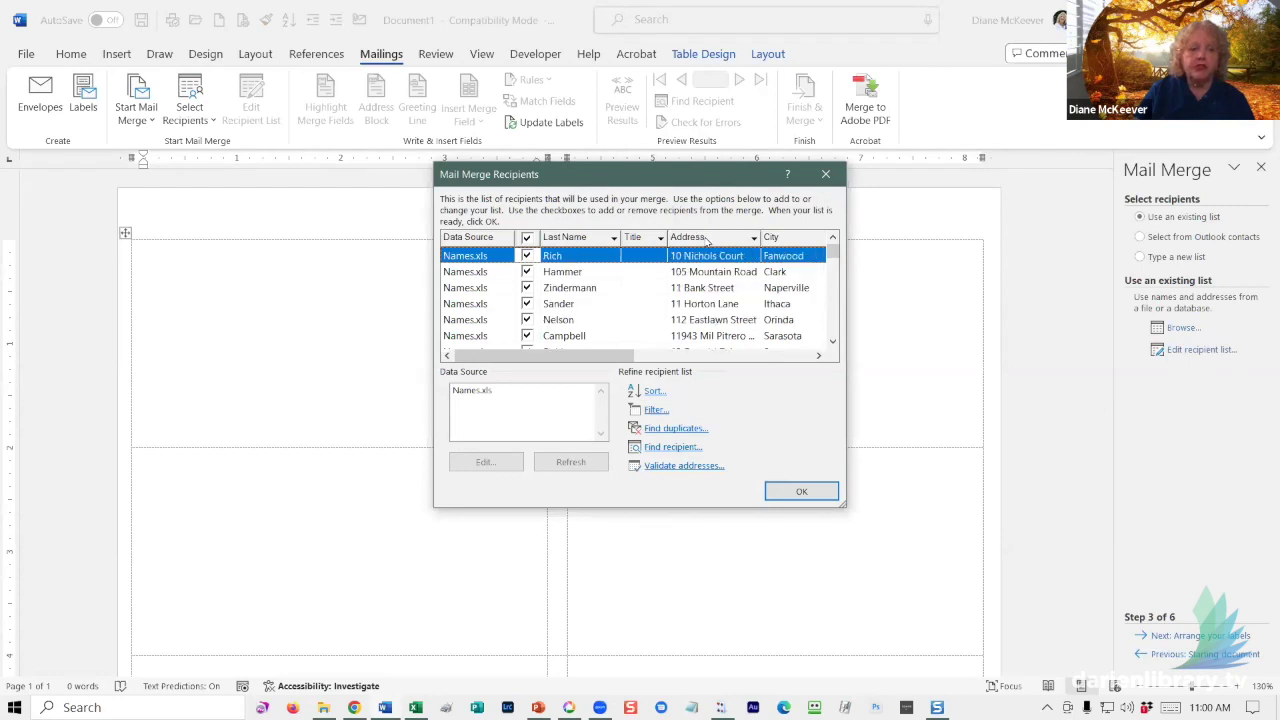
pyautogui.click(775, 246)
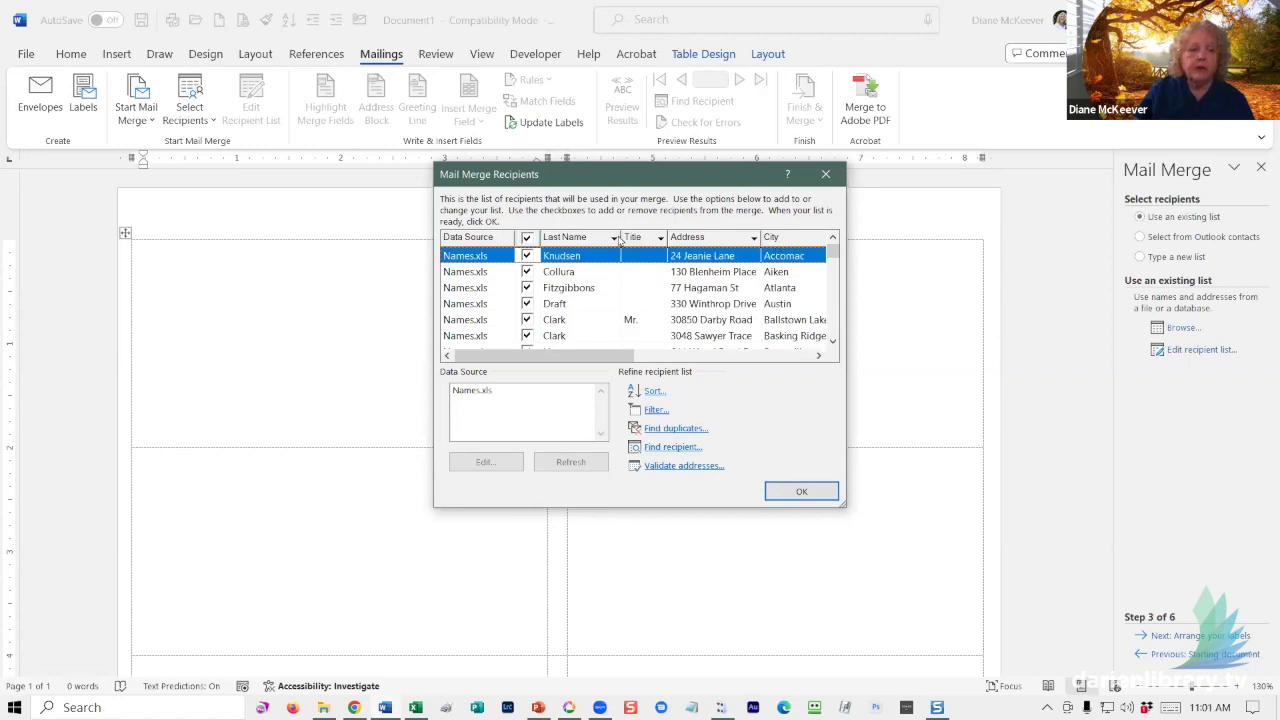
pyautogui.click(570, 237)
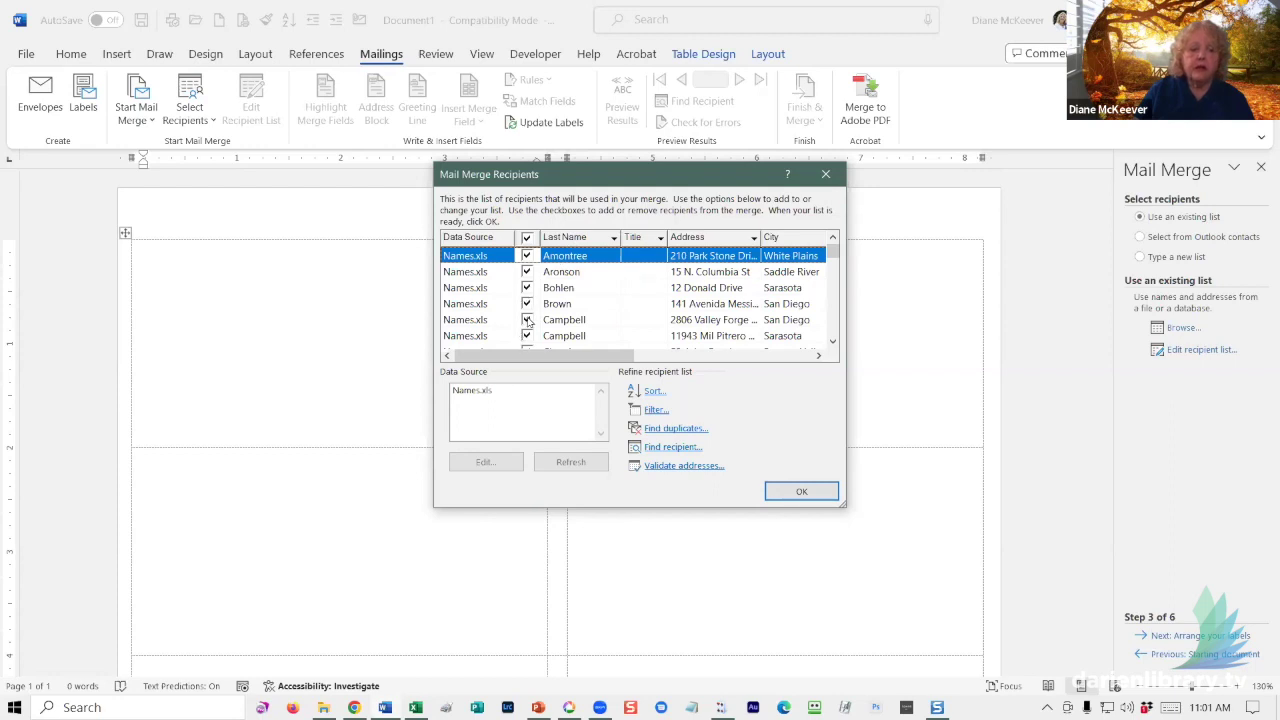
pyautogui.click(527, 320)
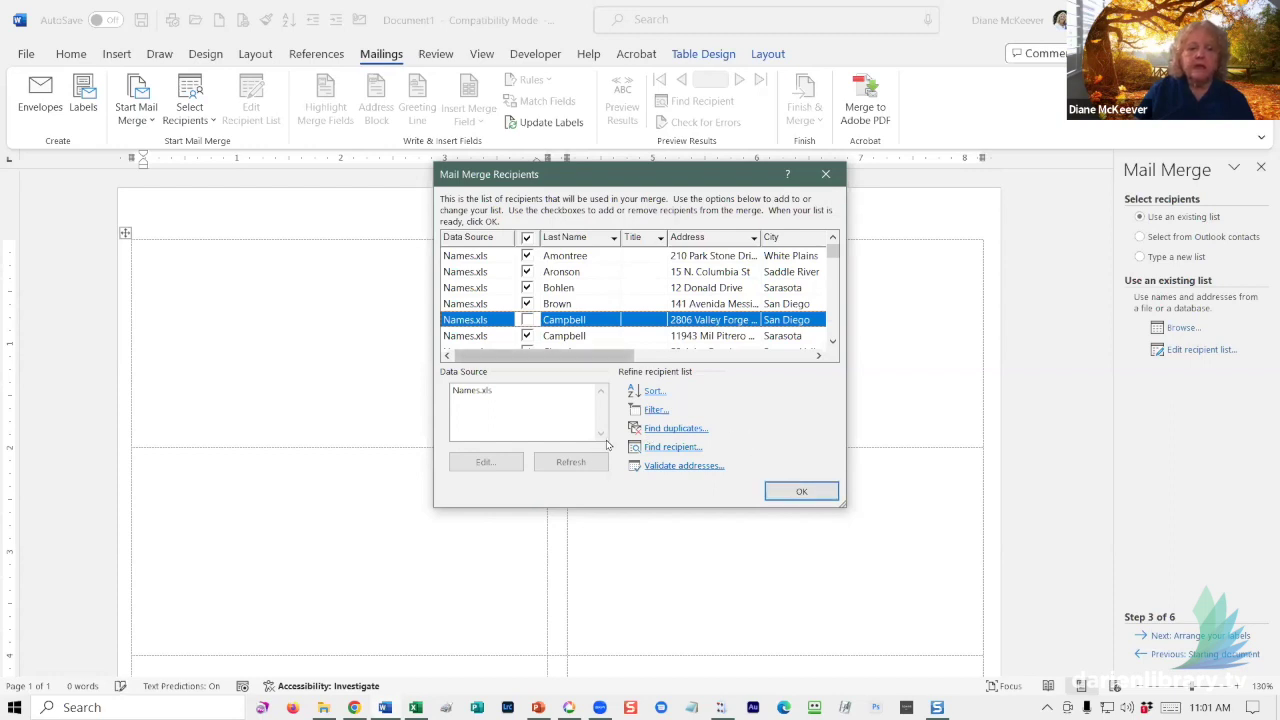
pyautogui.click(797, 490)
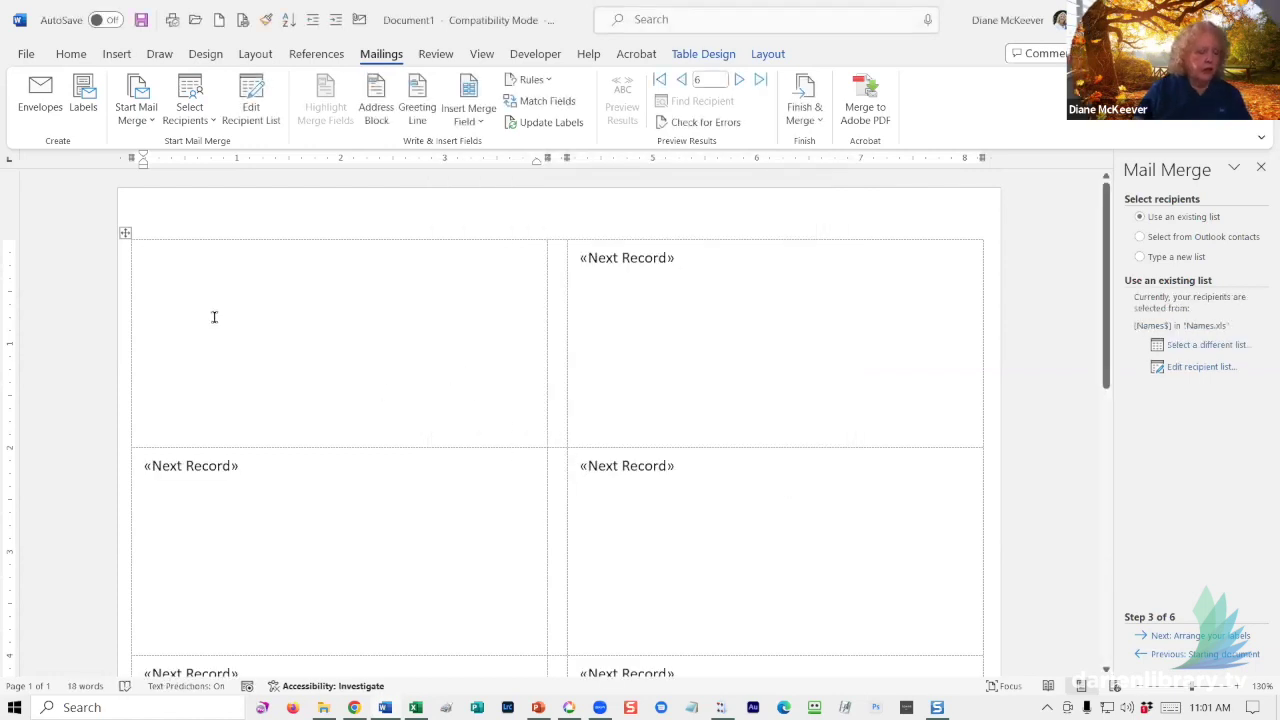
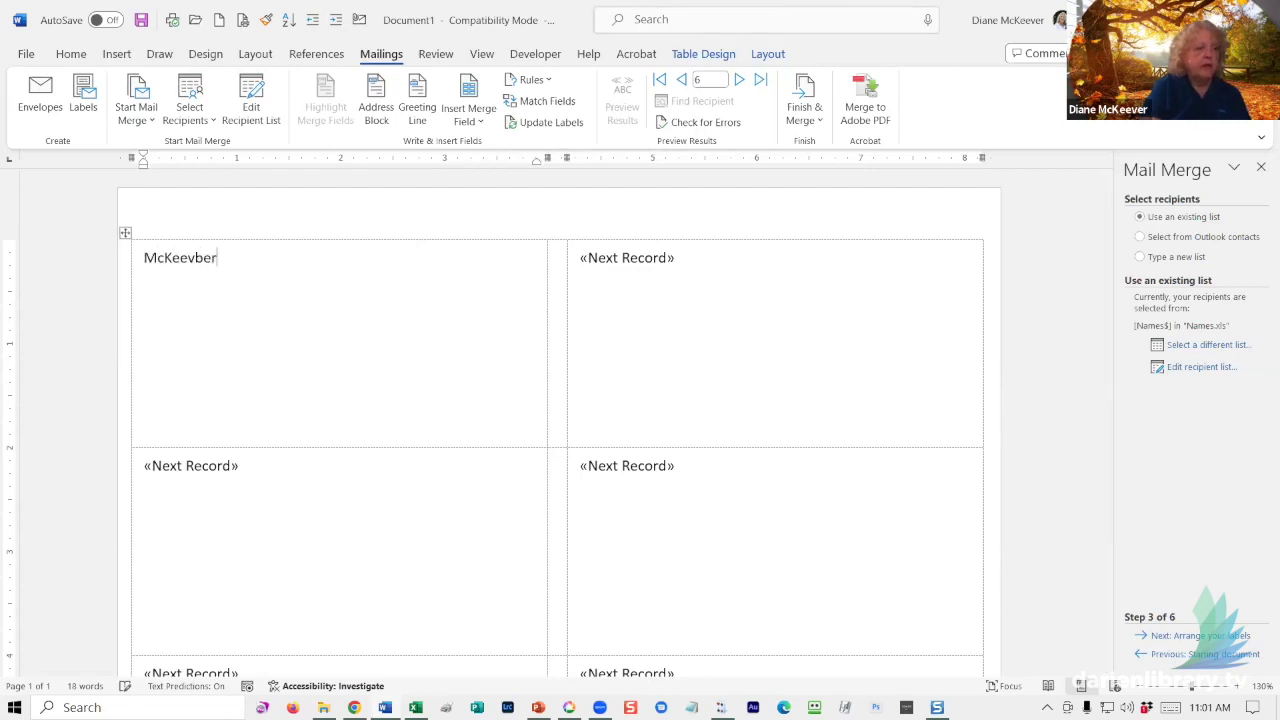
# - Type the return name and street address into the first label and select its three lines
pyautogui.press('BackSpace')
pyautogui.press('BackSpace')
pyautogui.press('BackSpace')
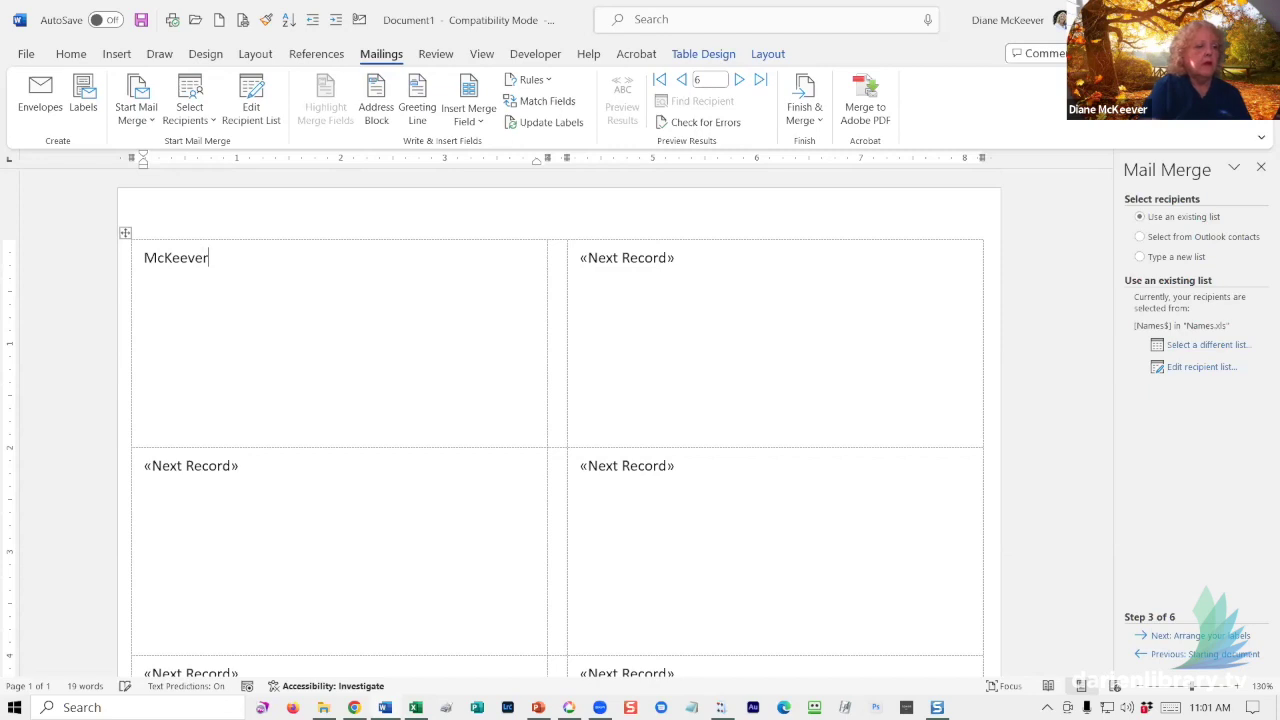
pyautogui.press('Return')
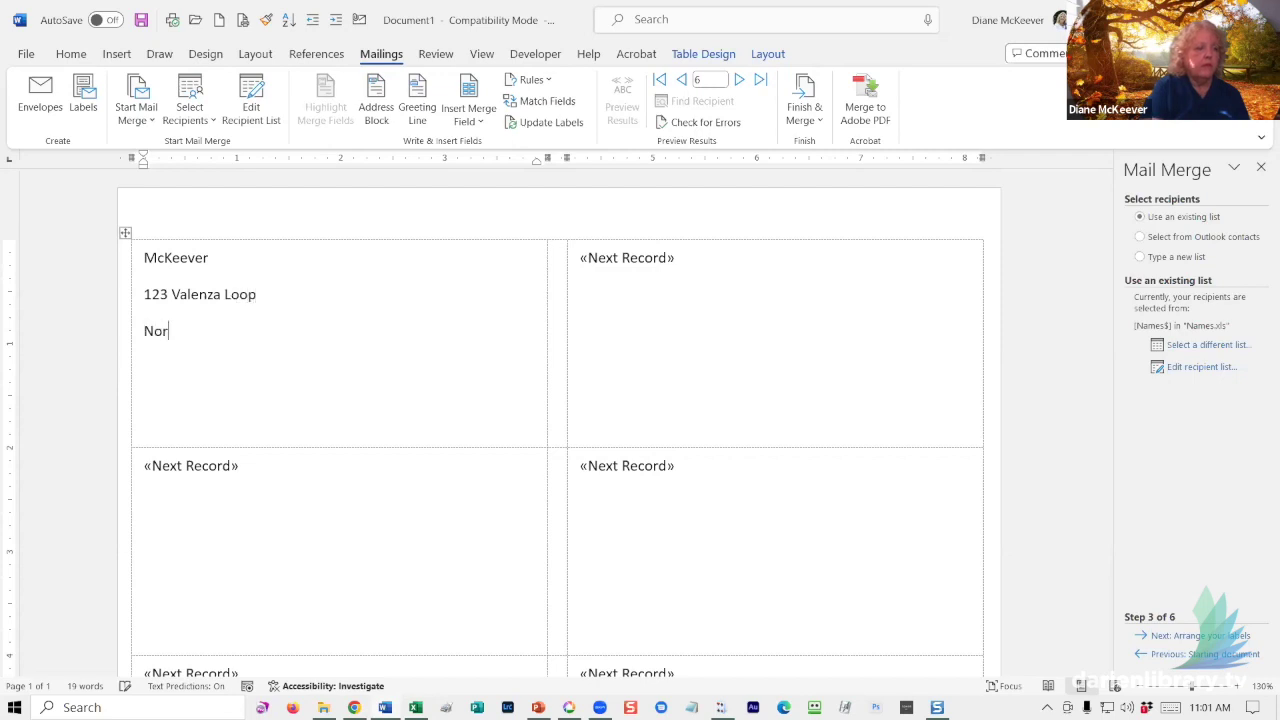
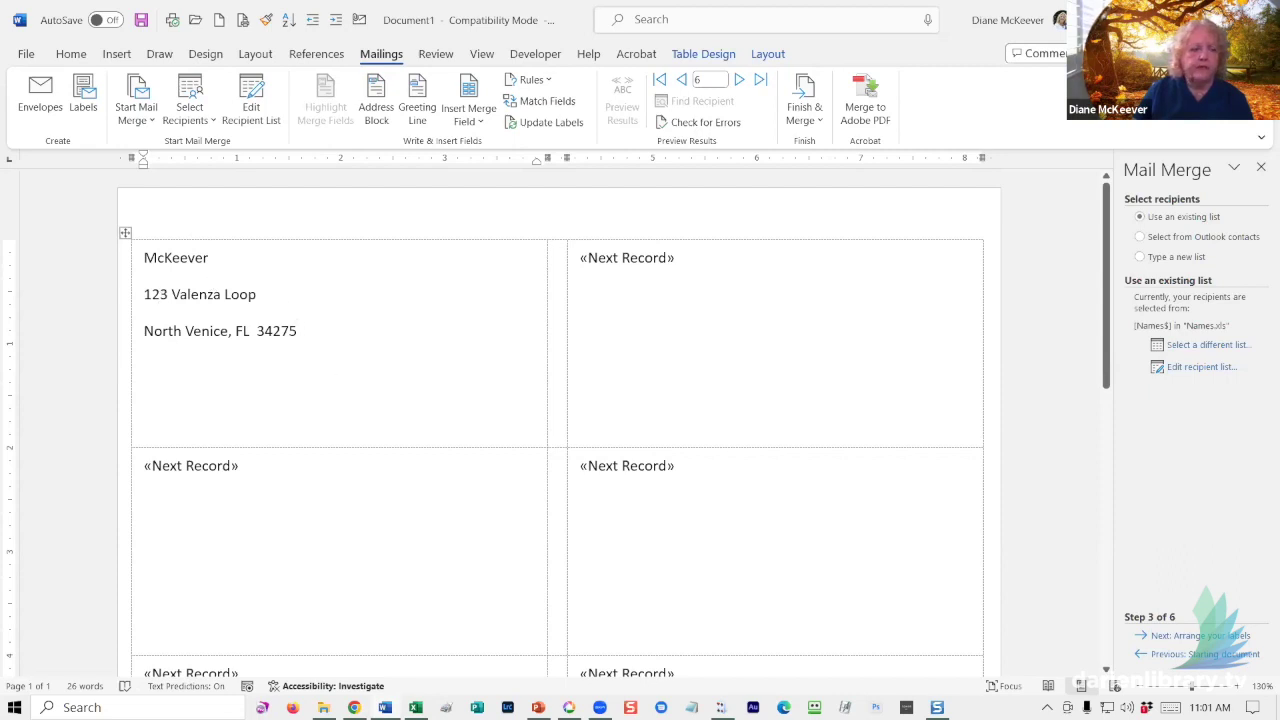
pyautogui.hotkey('shift', 'Up')
pyautogui.hotkey('shift', 'Up')
pyautogui.hotkey('shift', 'Up')
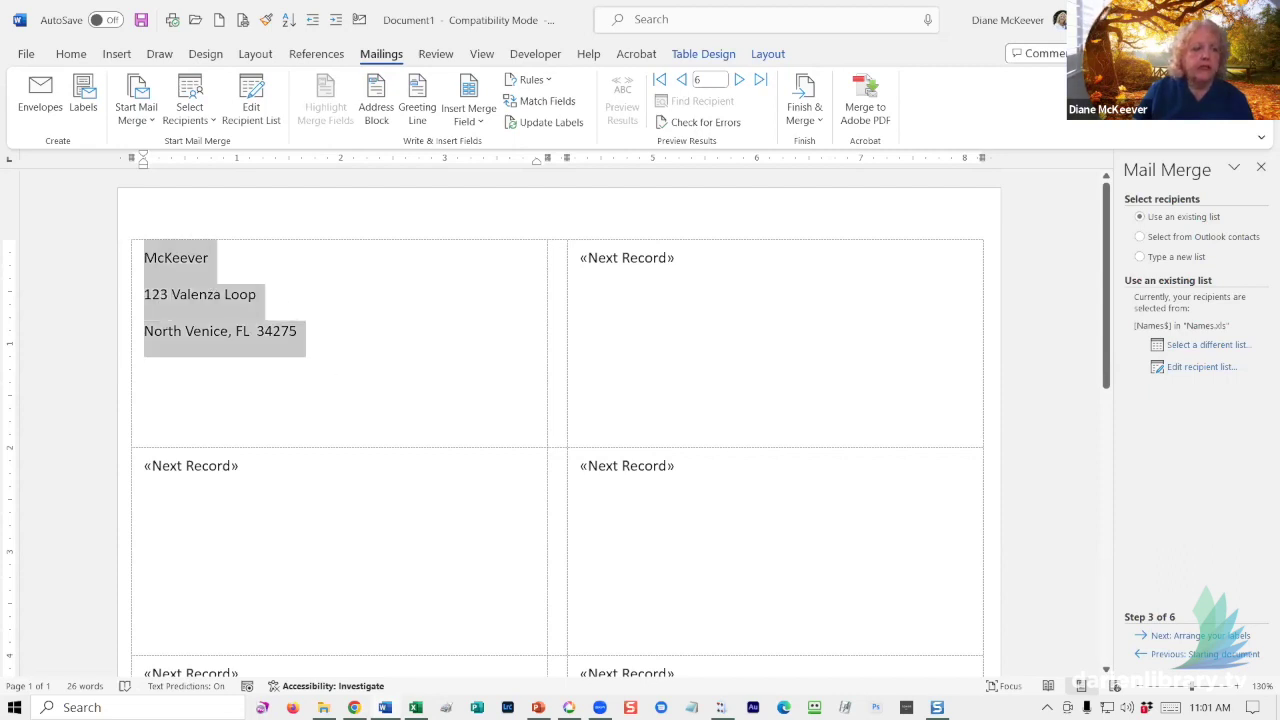
pyautogui.click(71, 54)
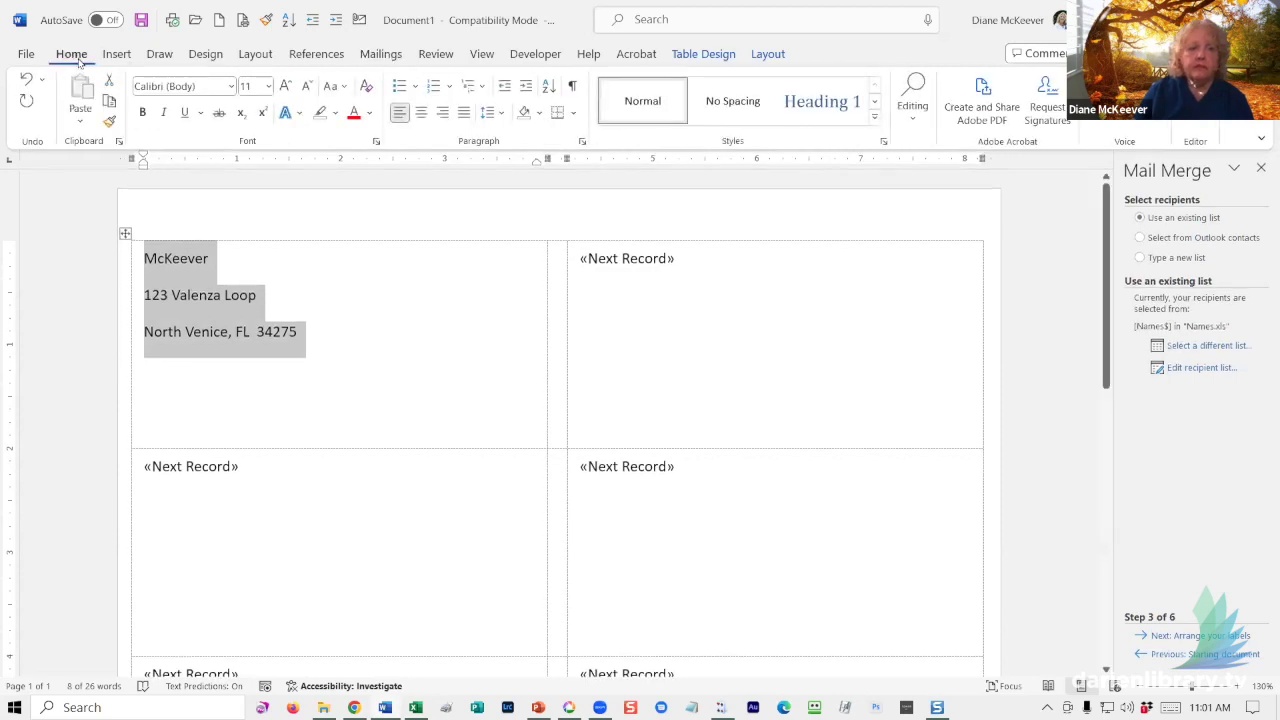
# - Set the return address line spacing to 1.0
pyautogui.click(502, 113)
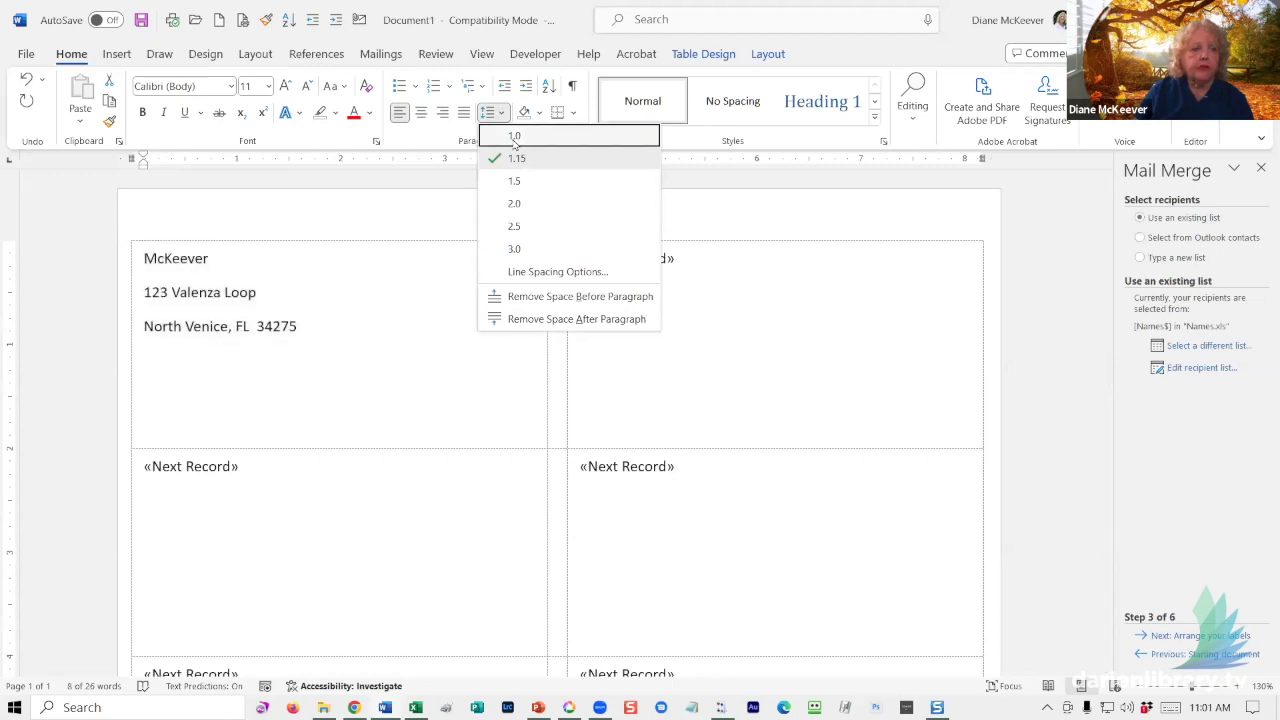
pyautogui.click(514, 137)
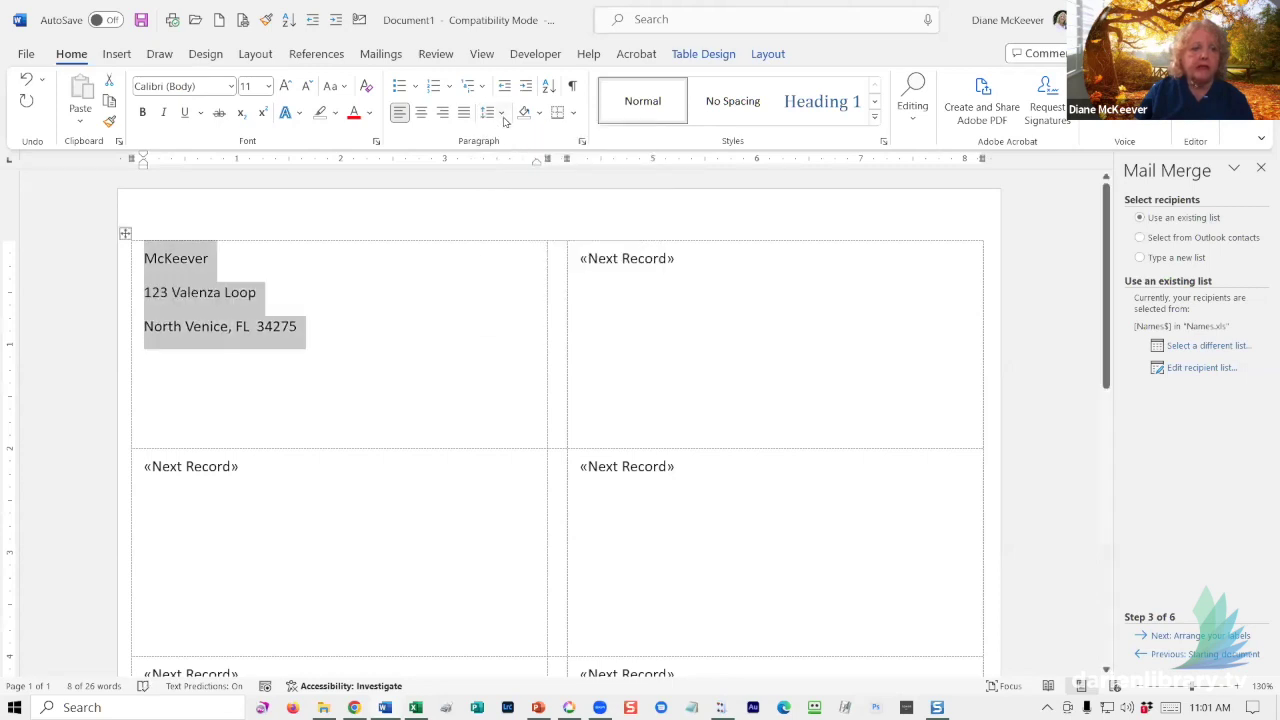
pyautogui.click(505, 117)
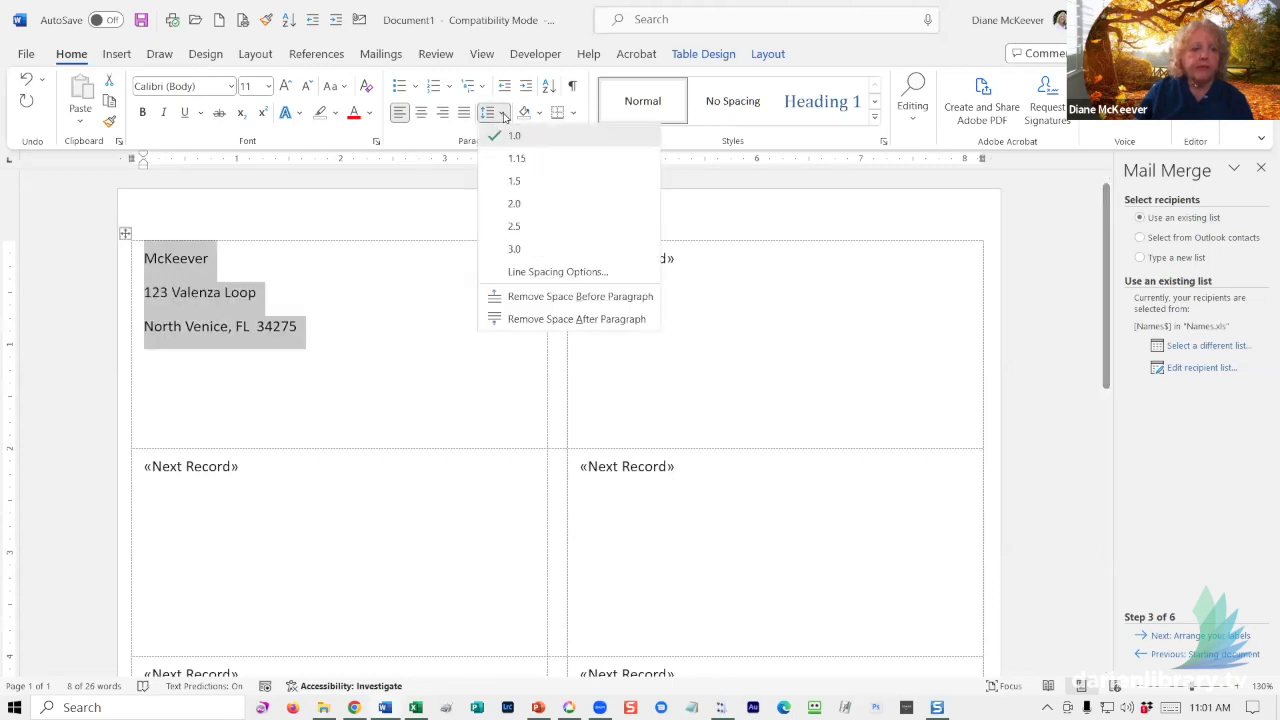
pyautogui.click(512, 294)
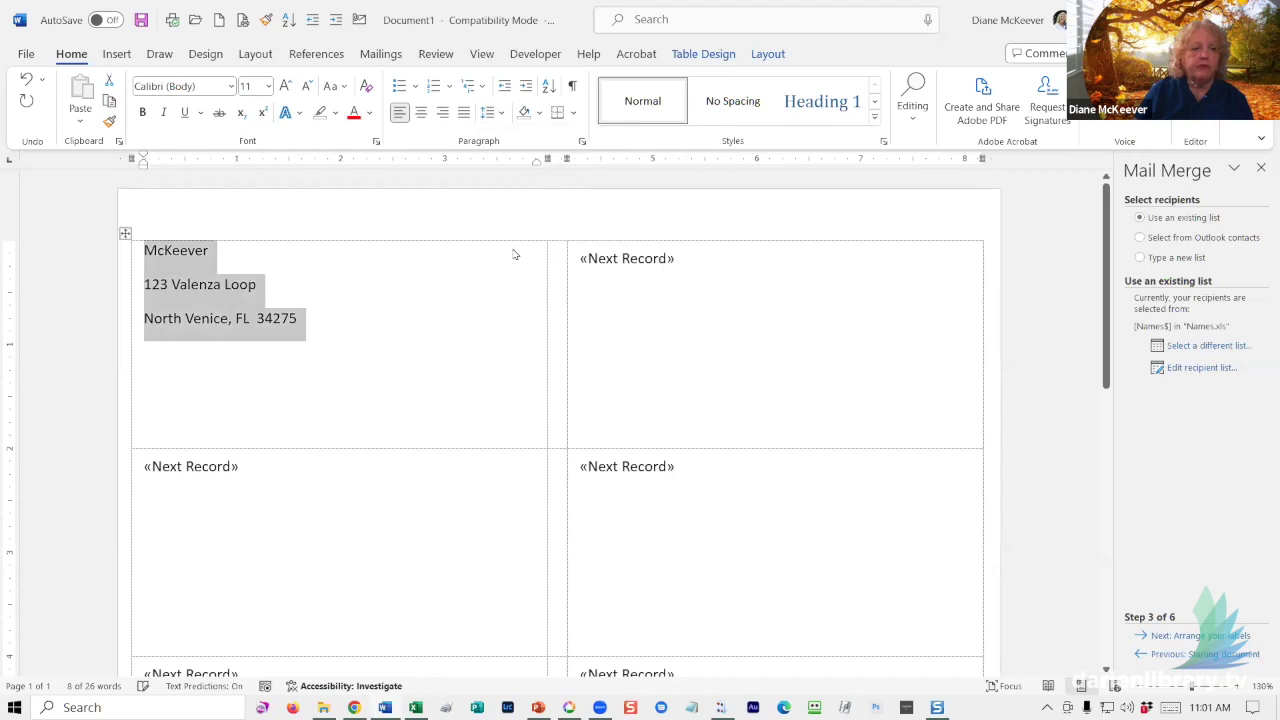
pyautogui.click(495, 113)
pyautogui.click(510, 305)
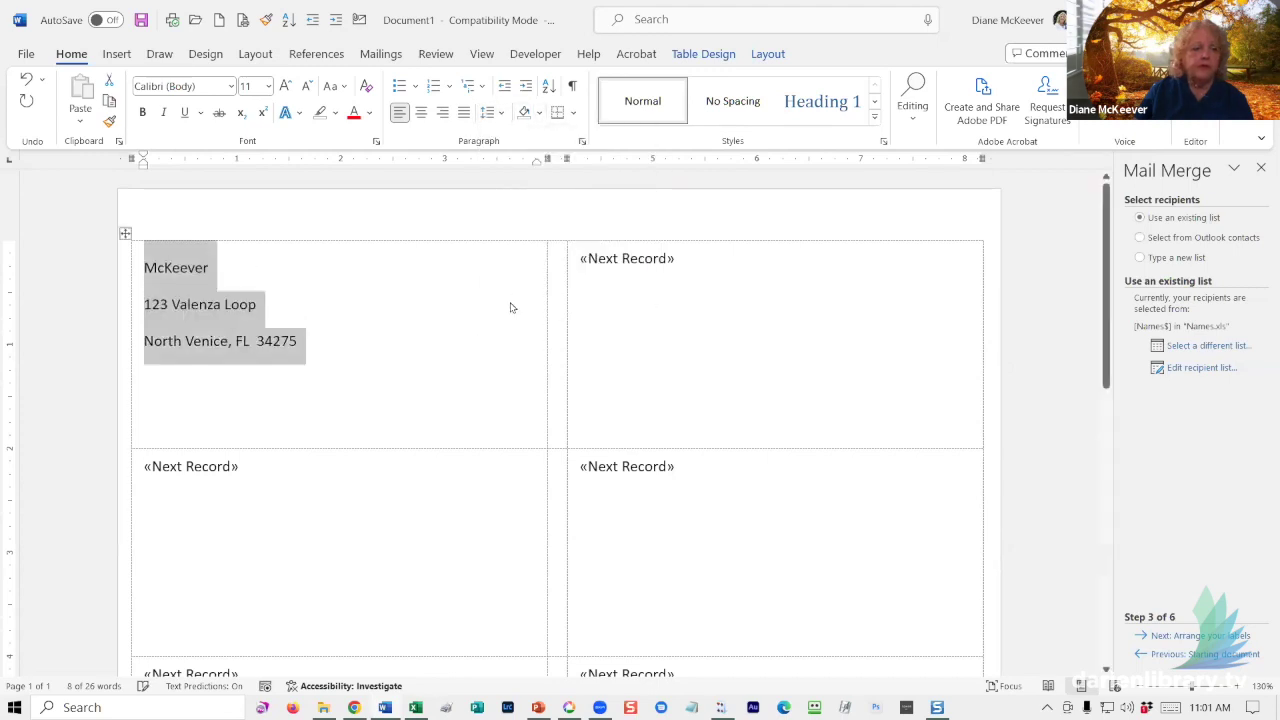
pyautogui.click(501, 117)
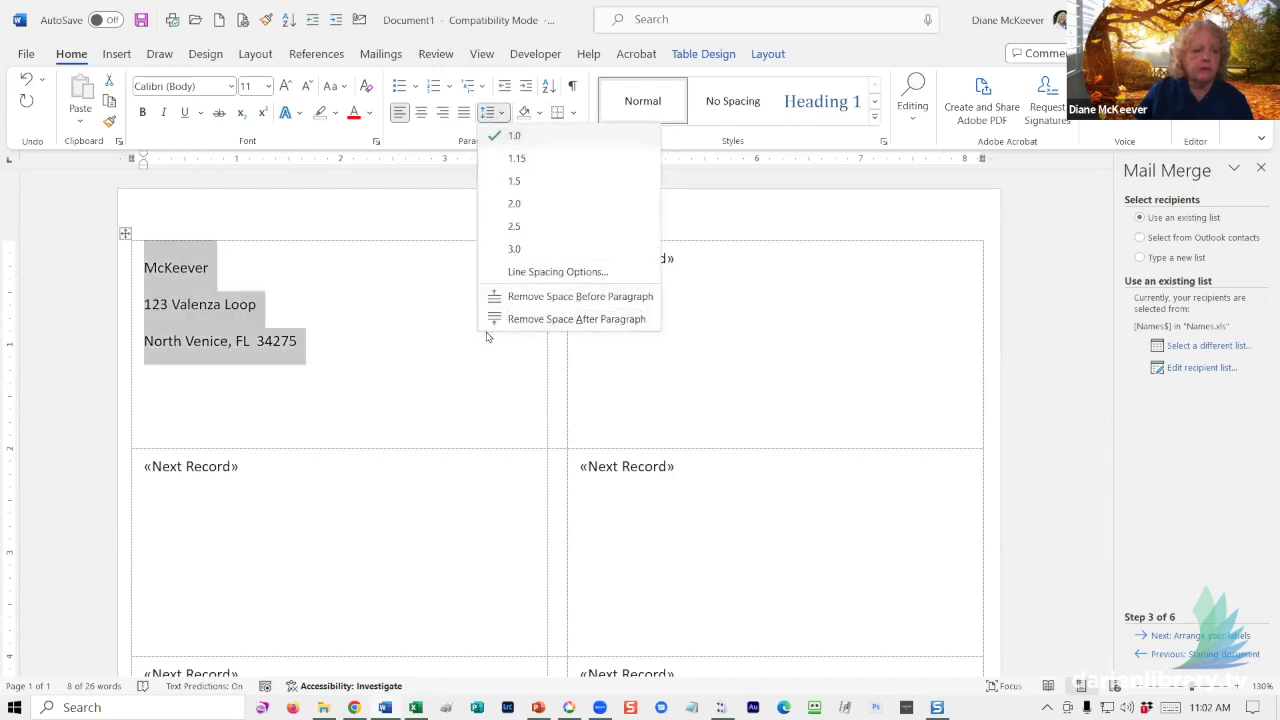
pyautogui.click(519, 141)
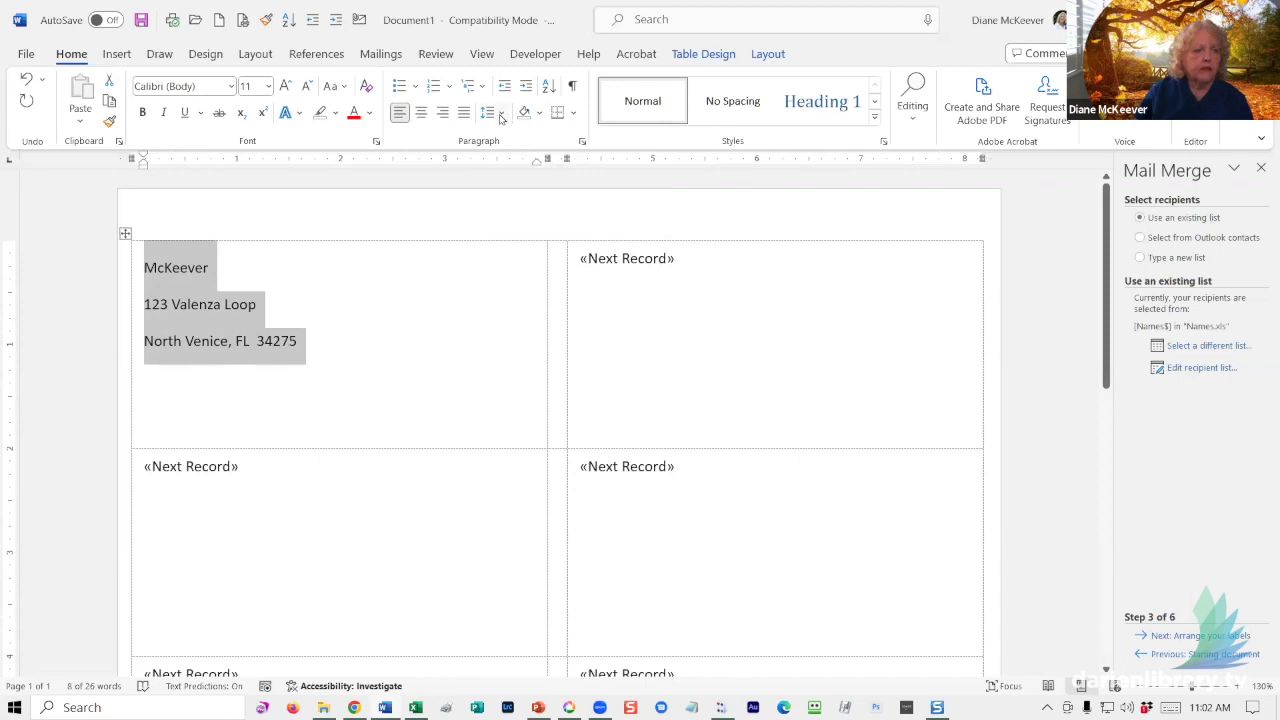
# - Set paragraph spacing before and after to 0 pt, then move below the address
pyautogui.click(501, 116)
pyautogui.click(499, 274)
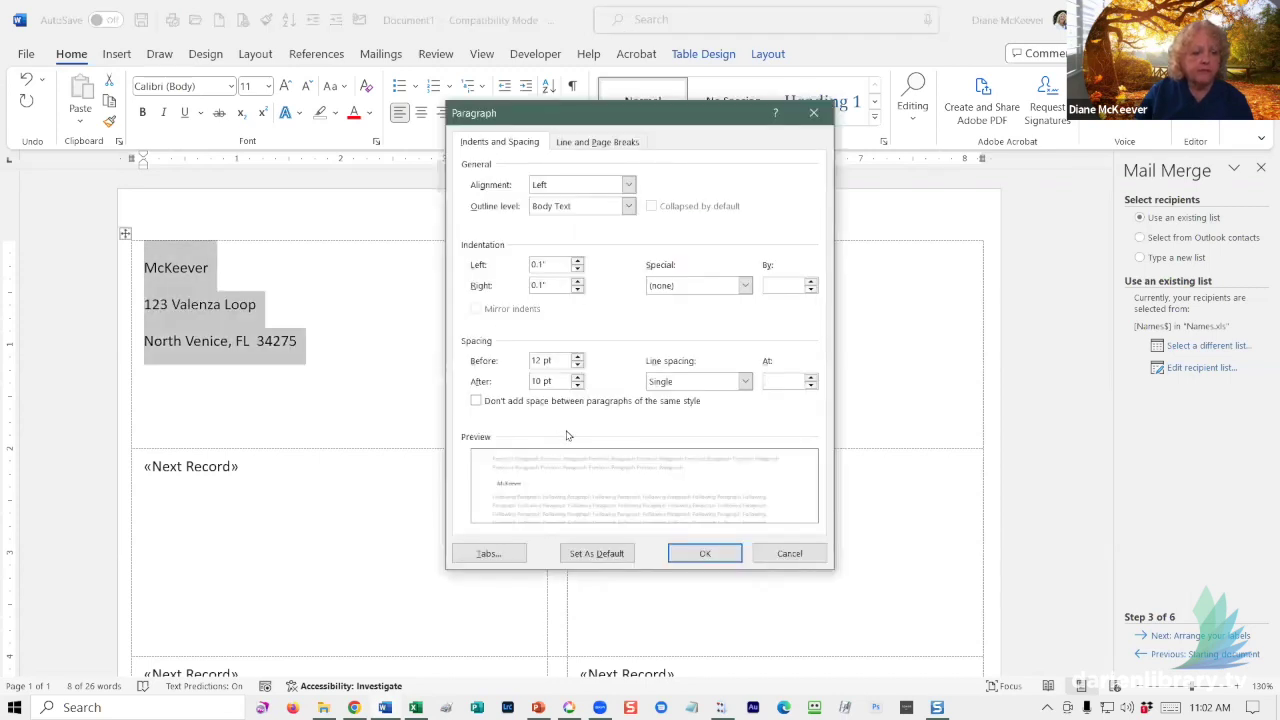
pyautogui.click(577, 365)
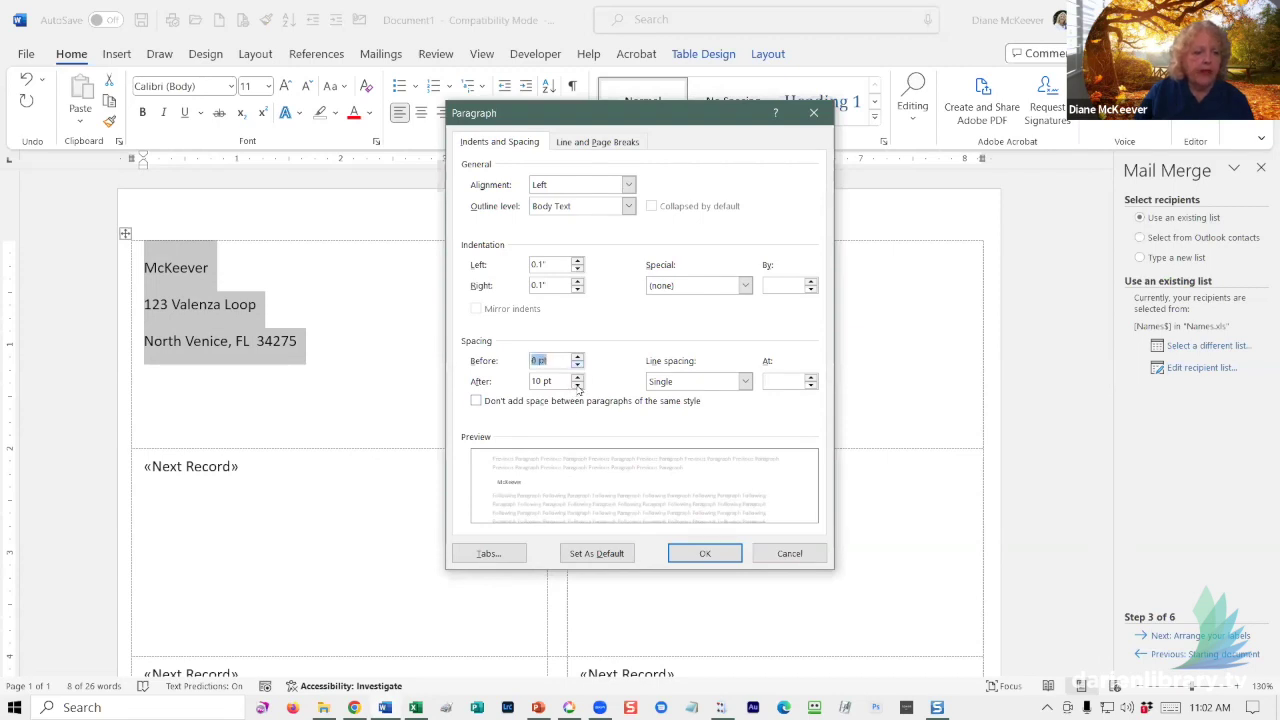
pyautogui.click(577, 386)
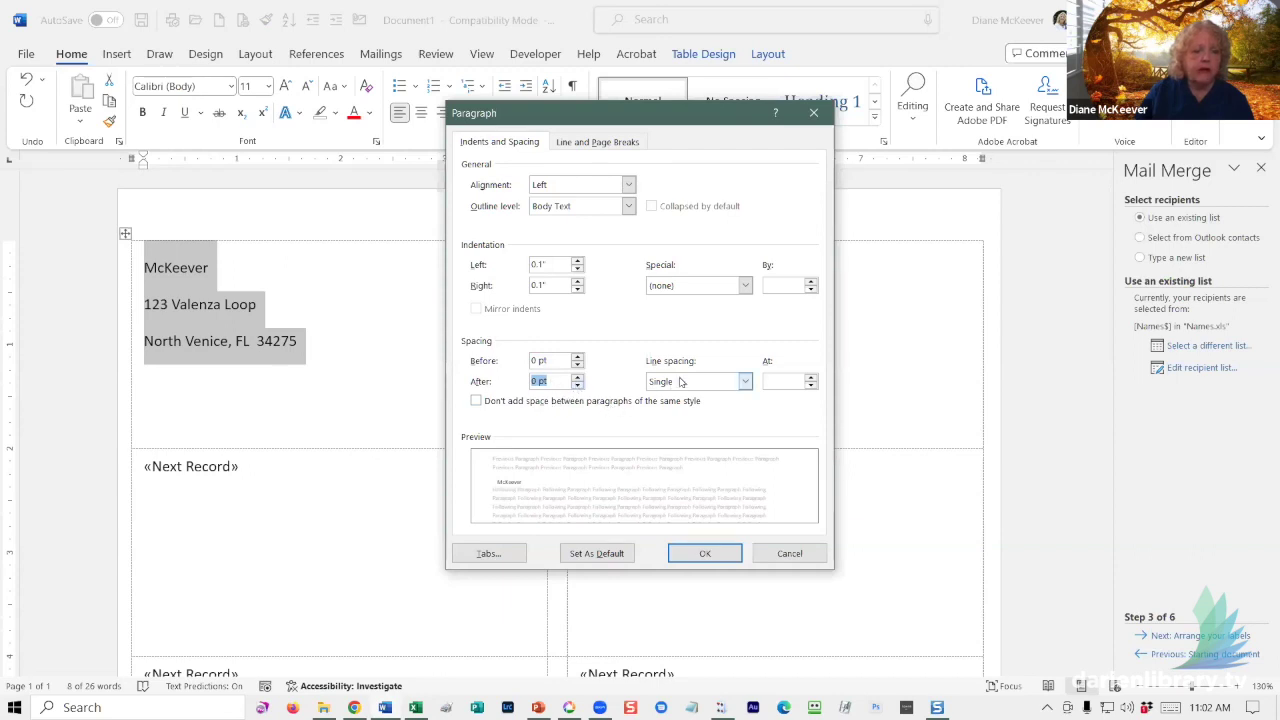
pyautogui.click(703, 553)
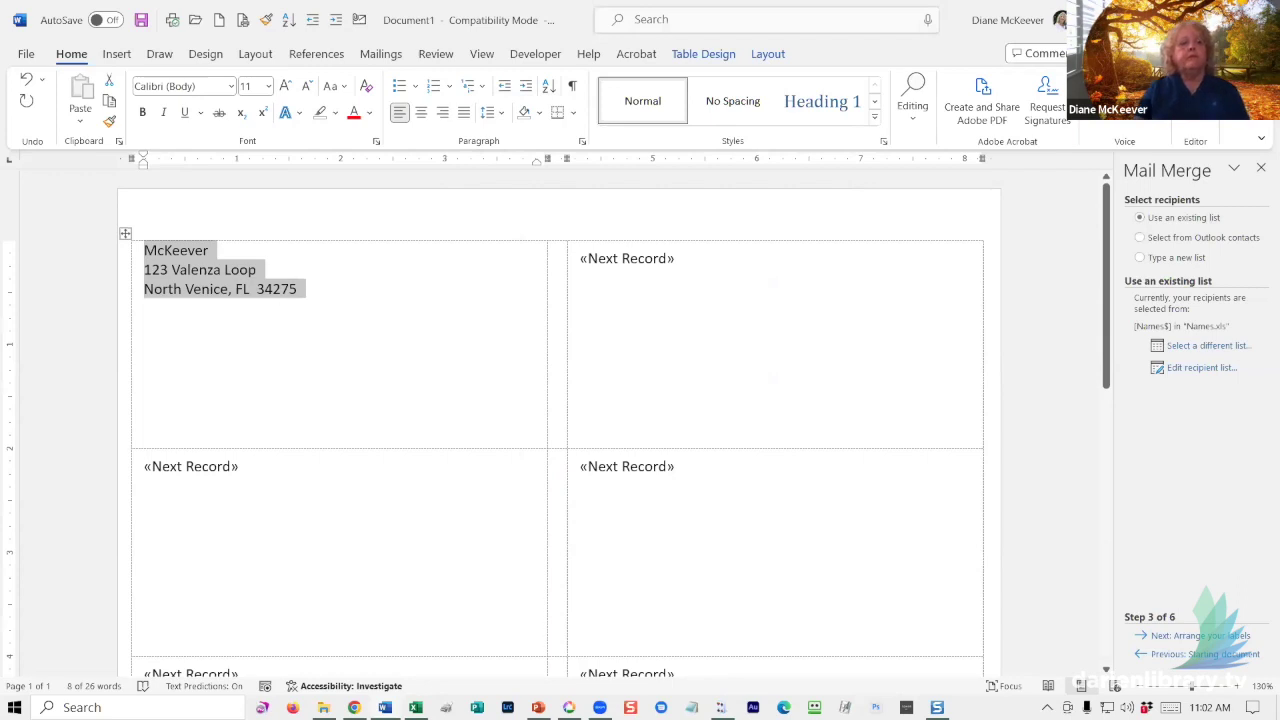
pyautogui.press('Right')
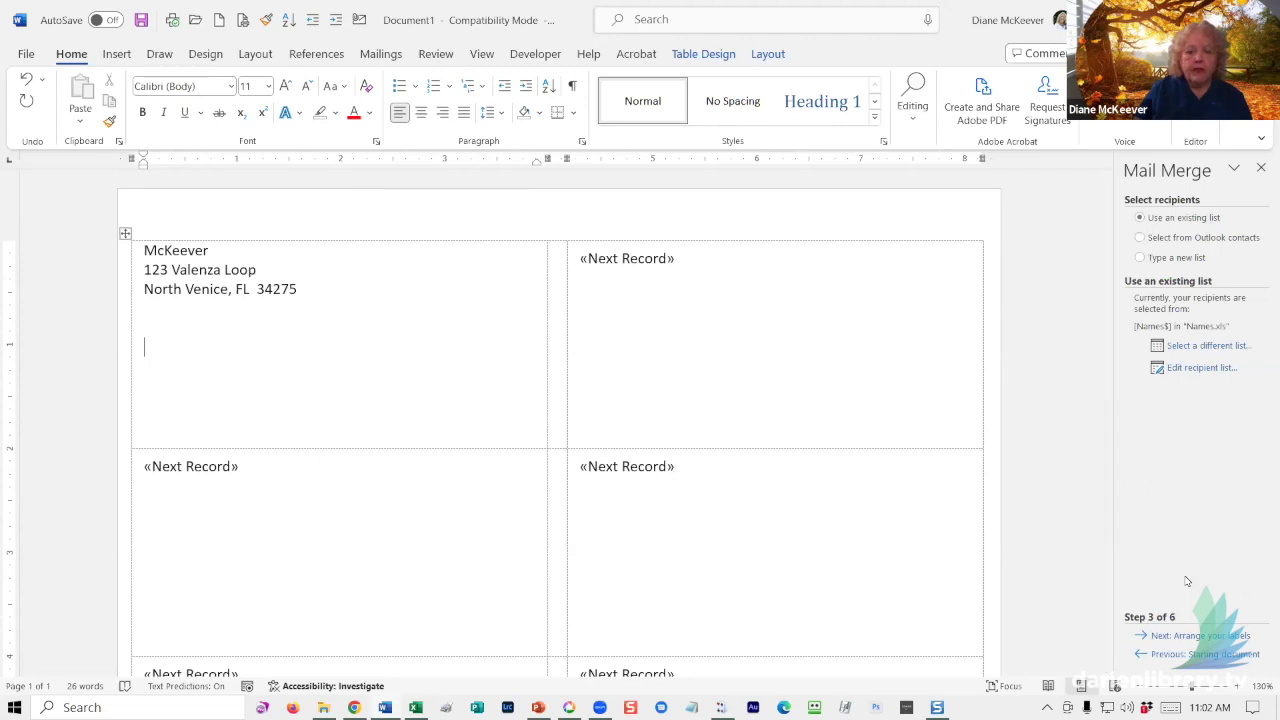
# - Advance to arranging labels and insert the First_Names, Last_Name, Second_Name and Family fields
pyautogui.click(1180, 638)
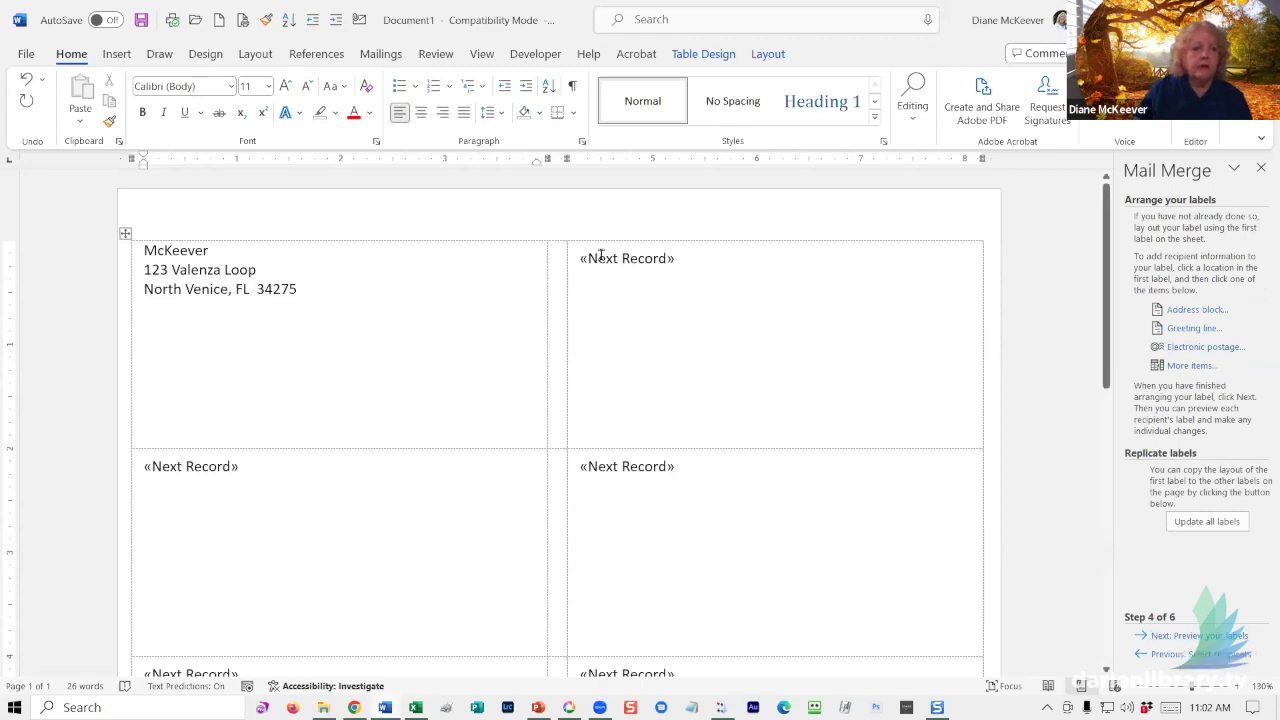
pyautogui.click(378, 54)
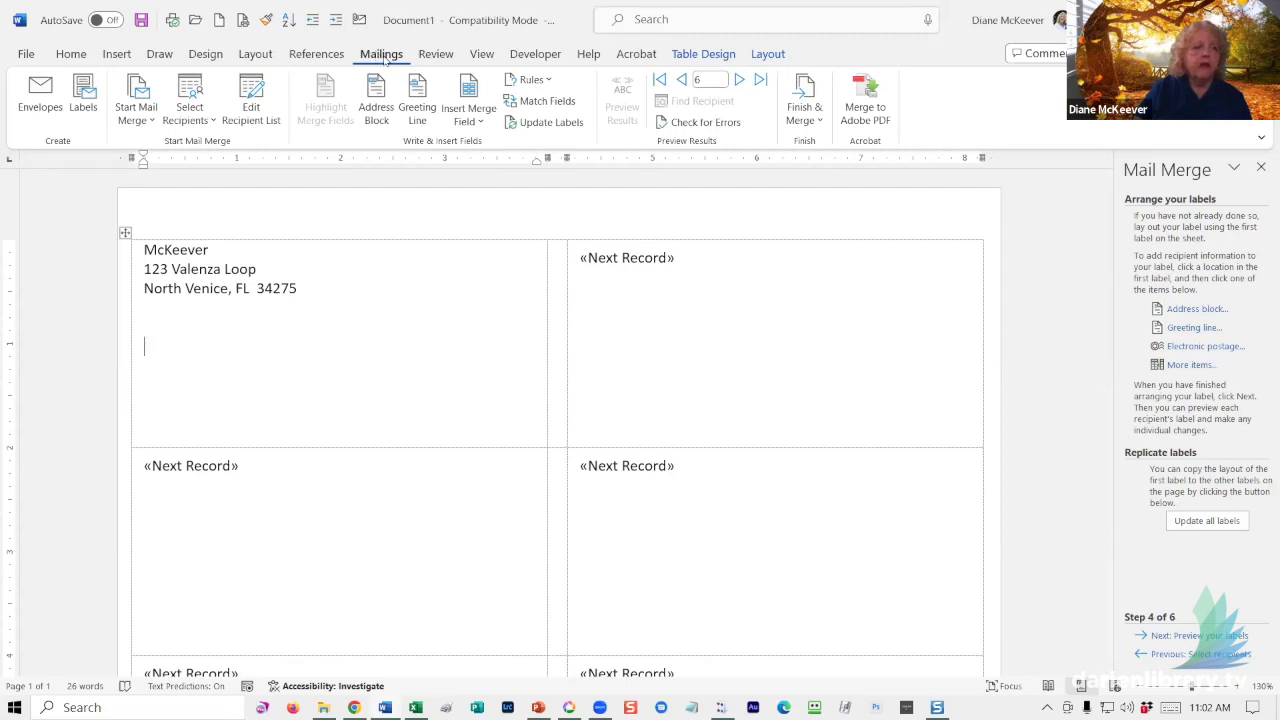
pyautogui.click(475, 121)
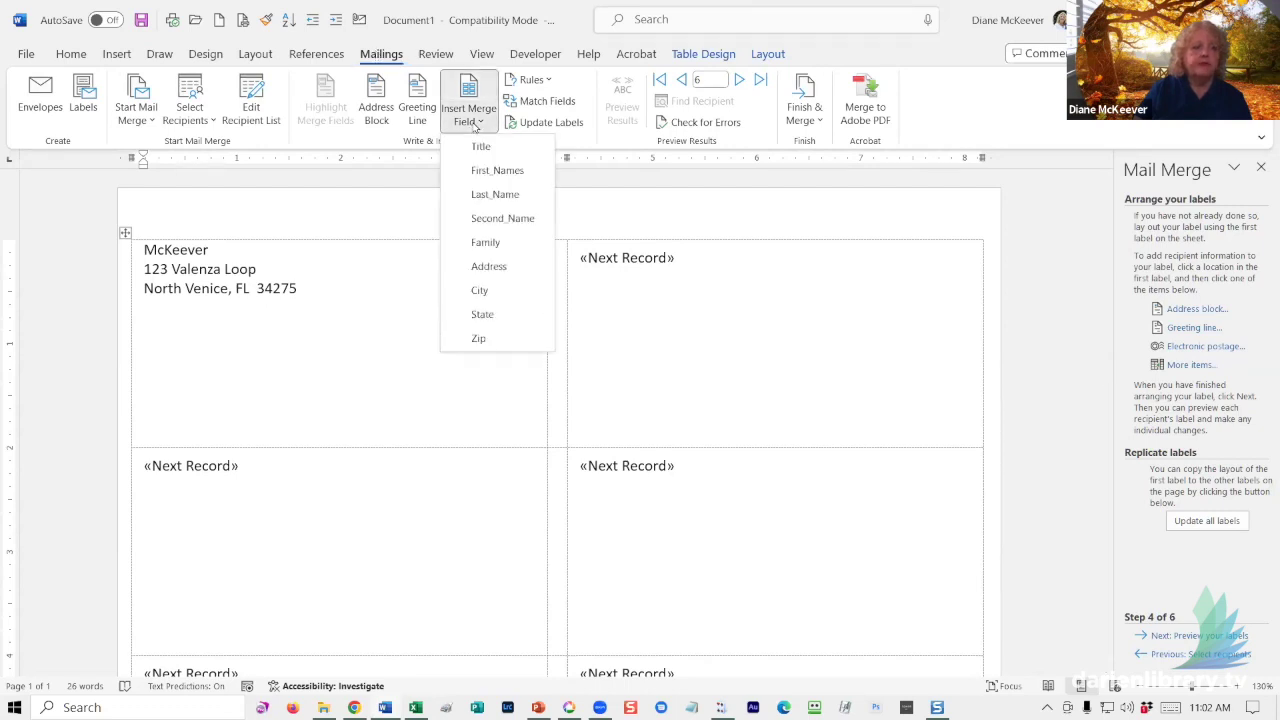
pyautogui.click(475, 172)
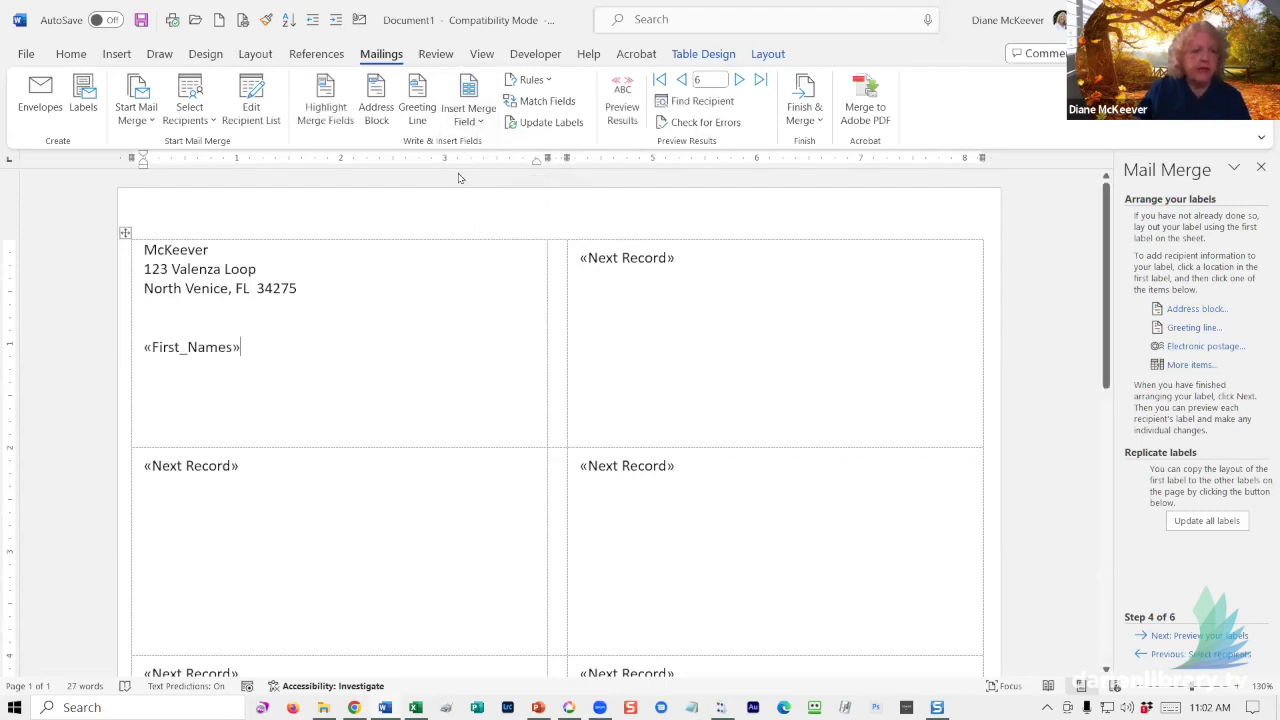
pyautogui.click(470, 112)
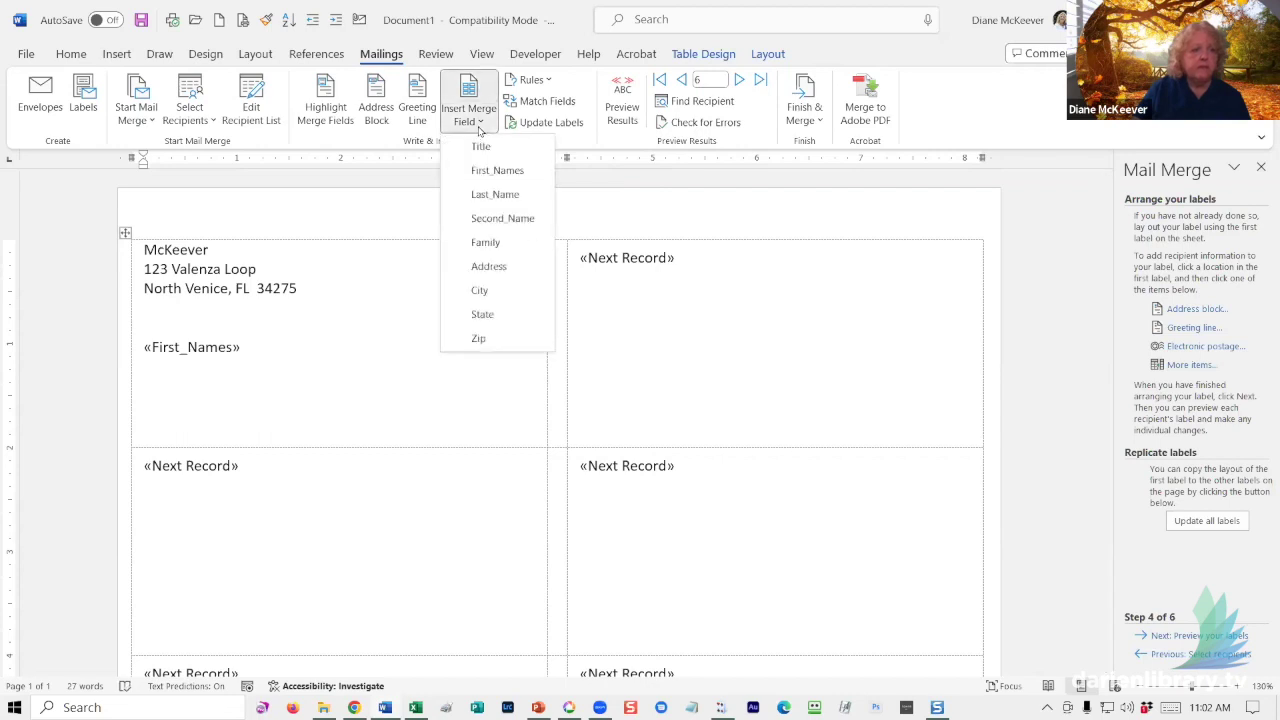
pyautogui.click(495, 196)
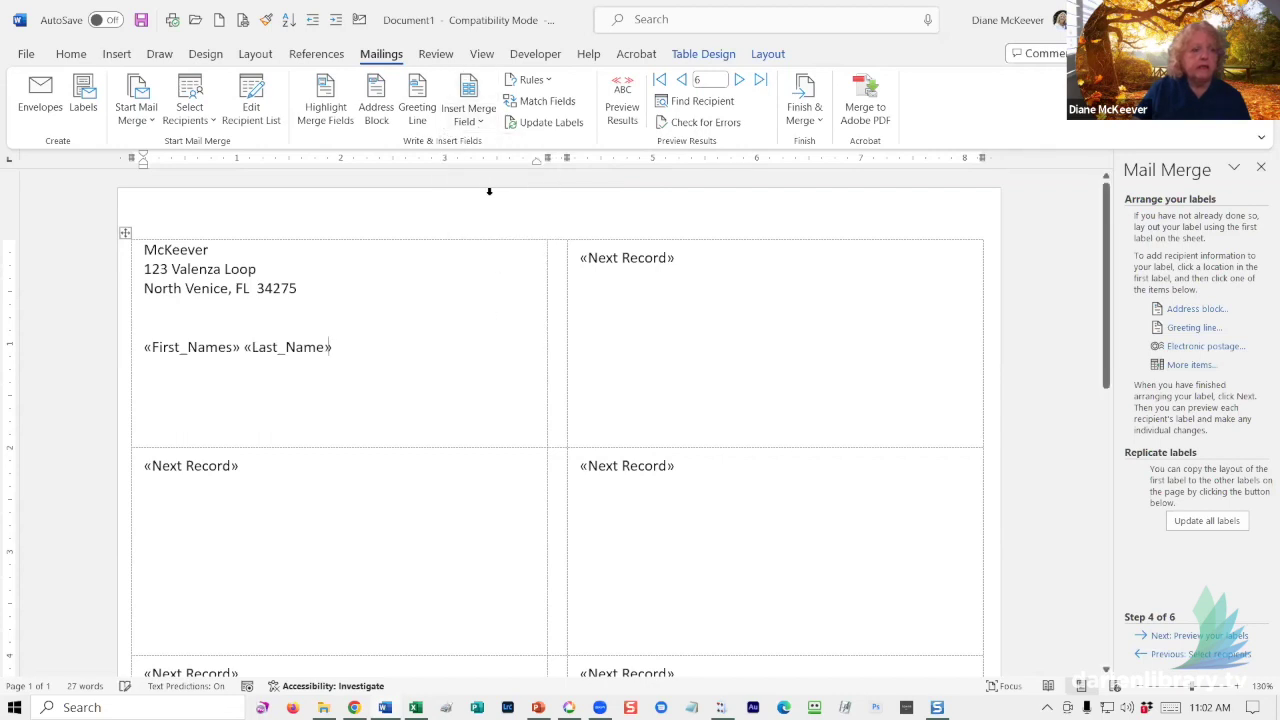
pyautogui.click(468, 114)
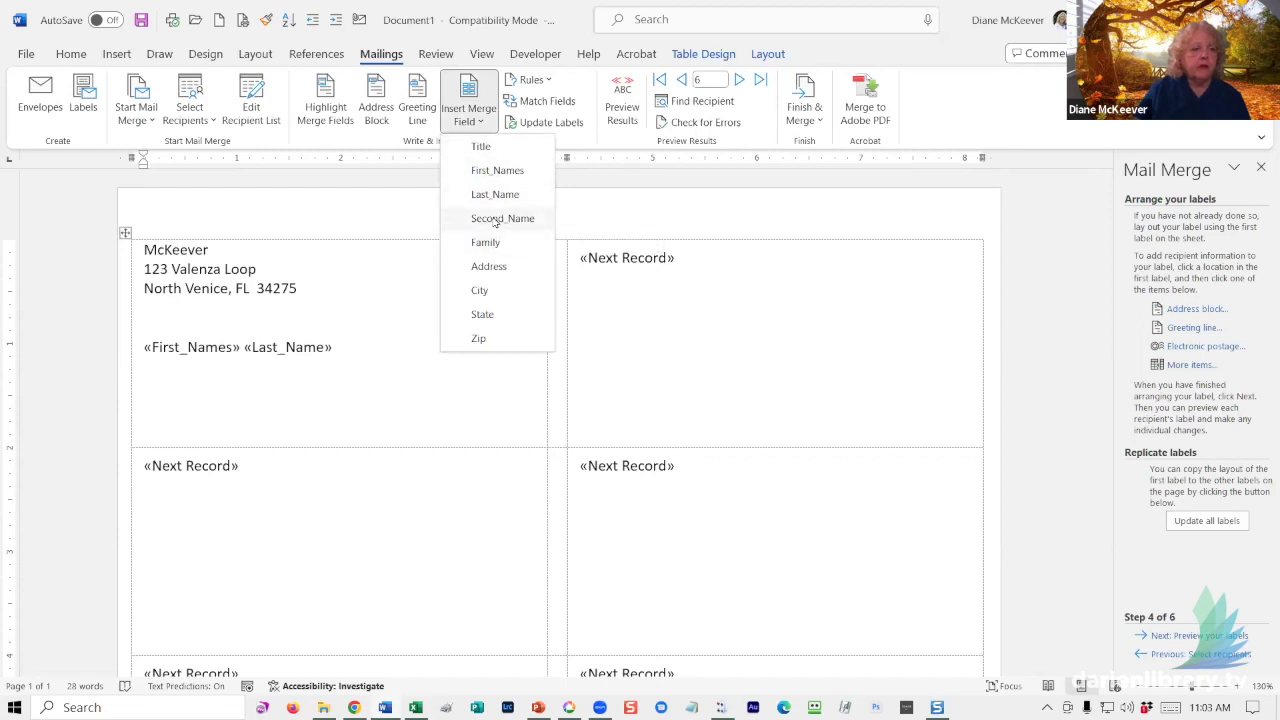
pyautogui.click(495, 219)
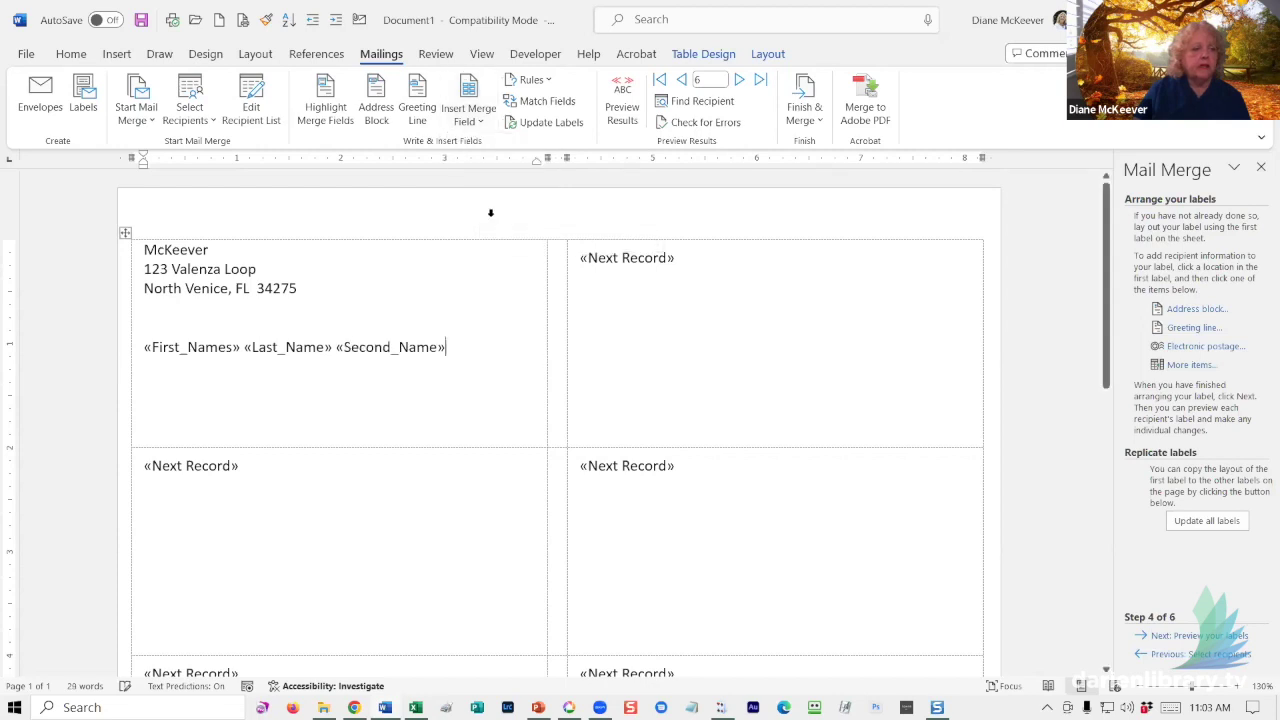
pyautogui.click(472, 118)
pyautogui.click(486, 242)
# - Add the Address line, then City, a comma, State and Zip fields
pyautogui.press('Return')
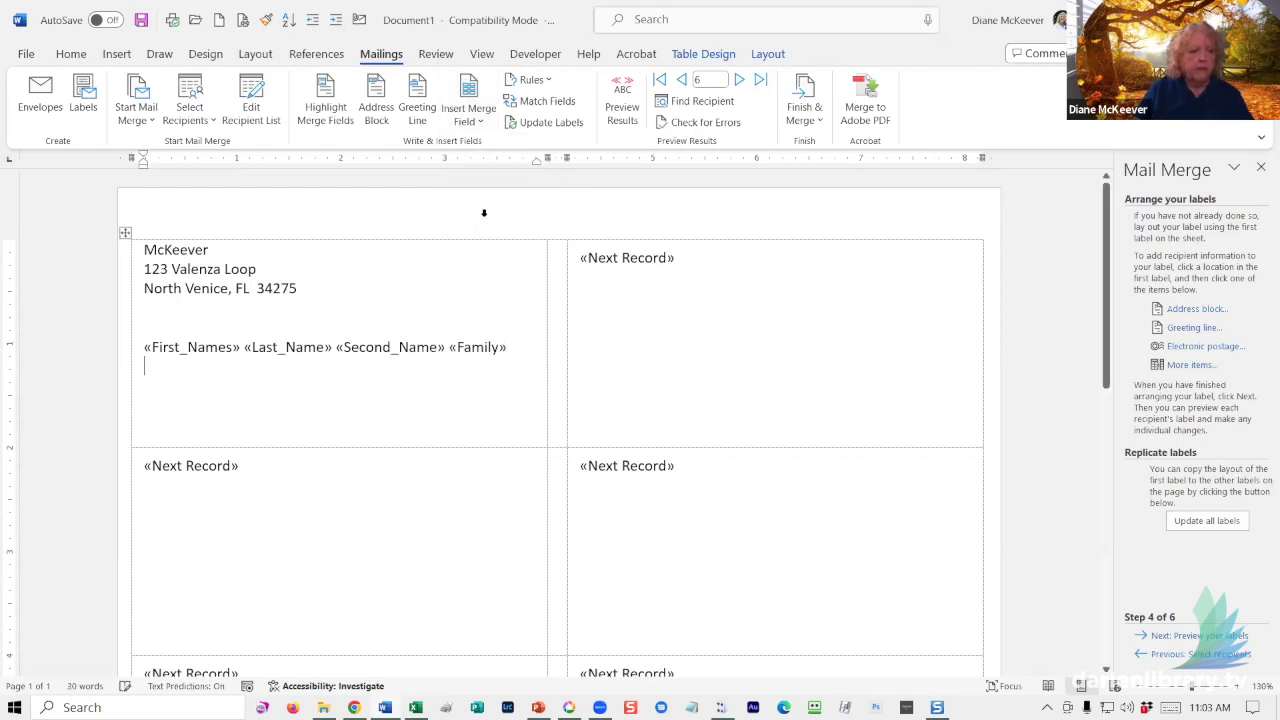
pyautogui.click(468, 118)
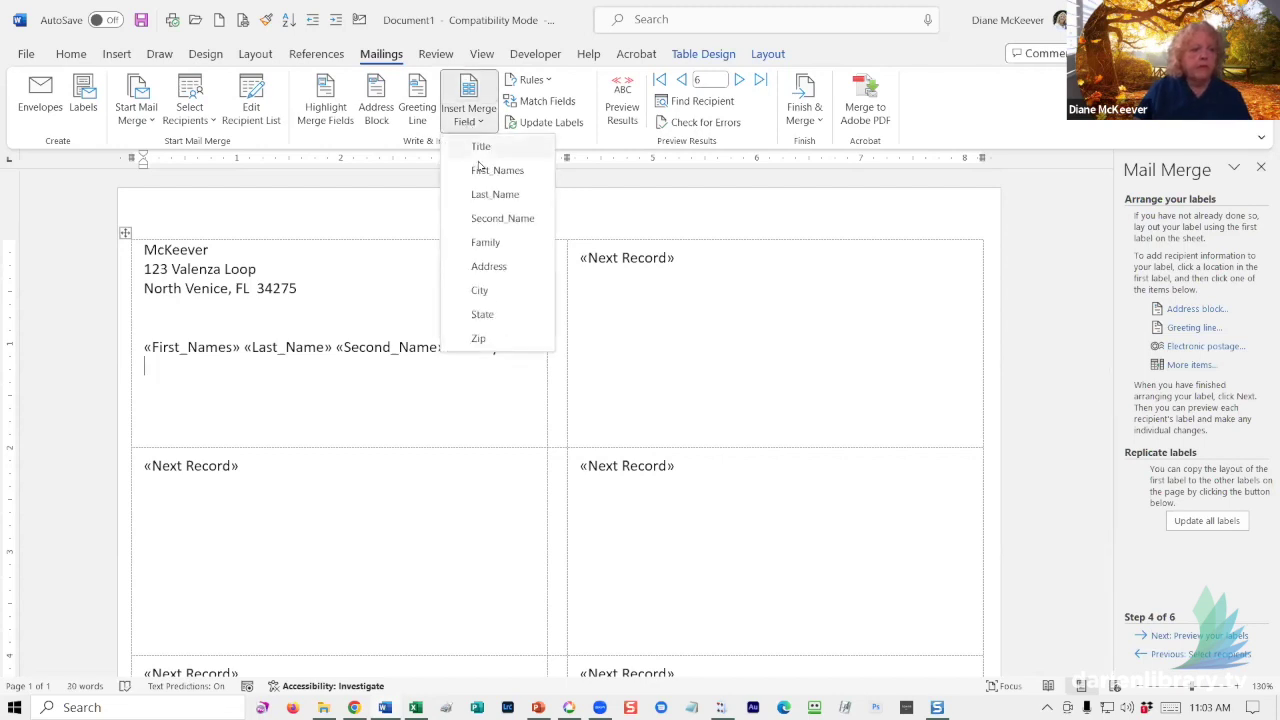
pyautogui.click(485, 266)
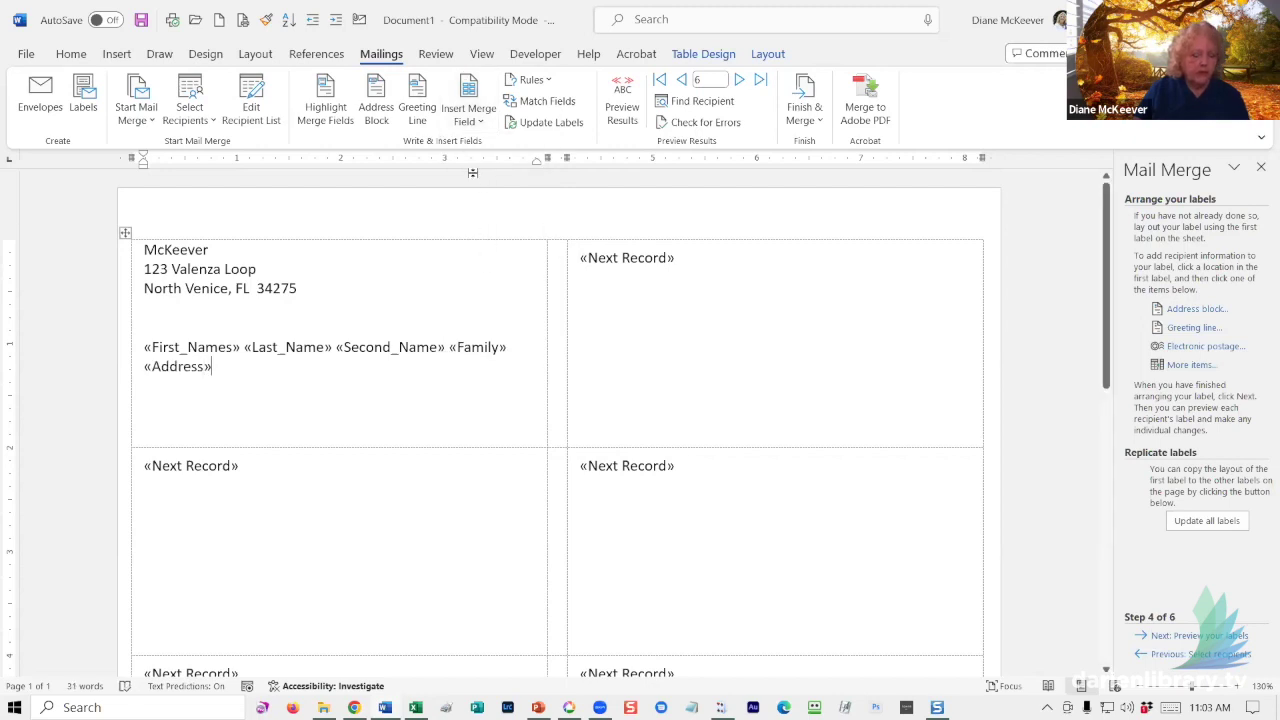
pyautogui.click(466, 122)
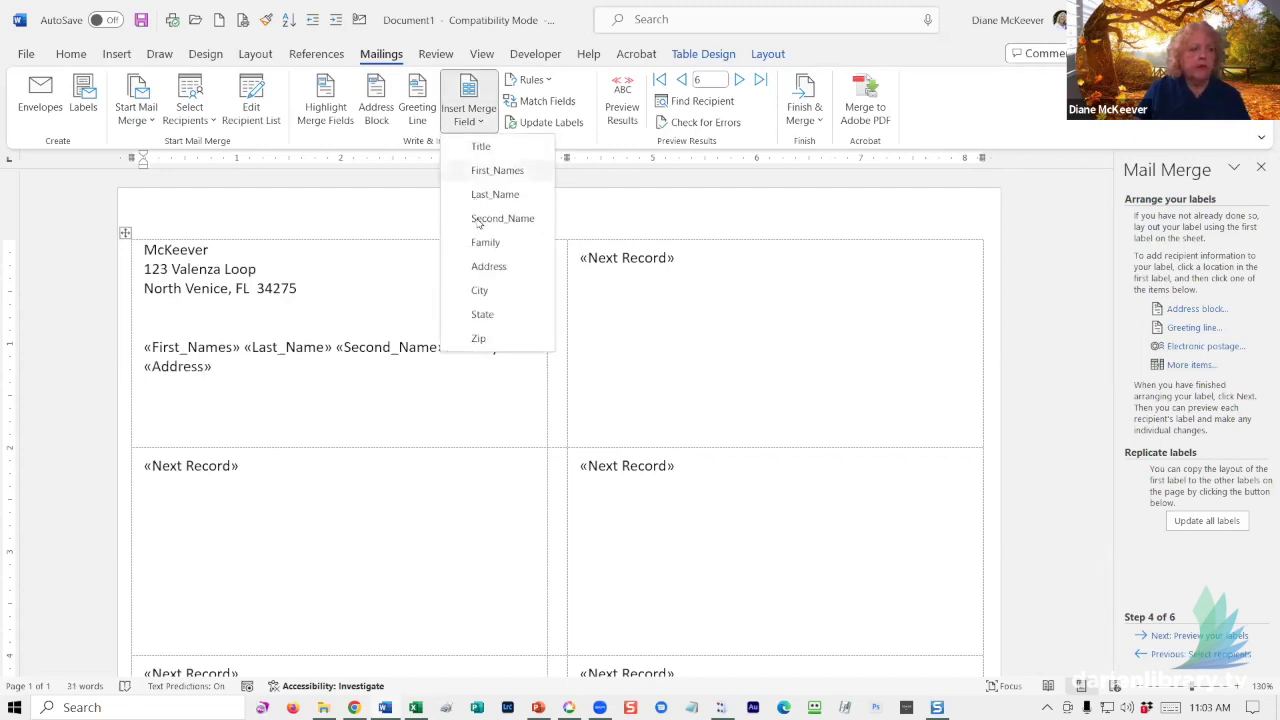
pyautogui.click(480, 289)
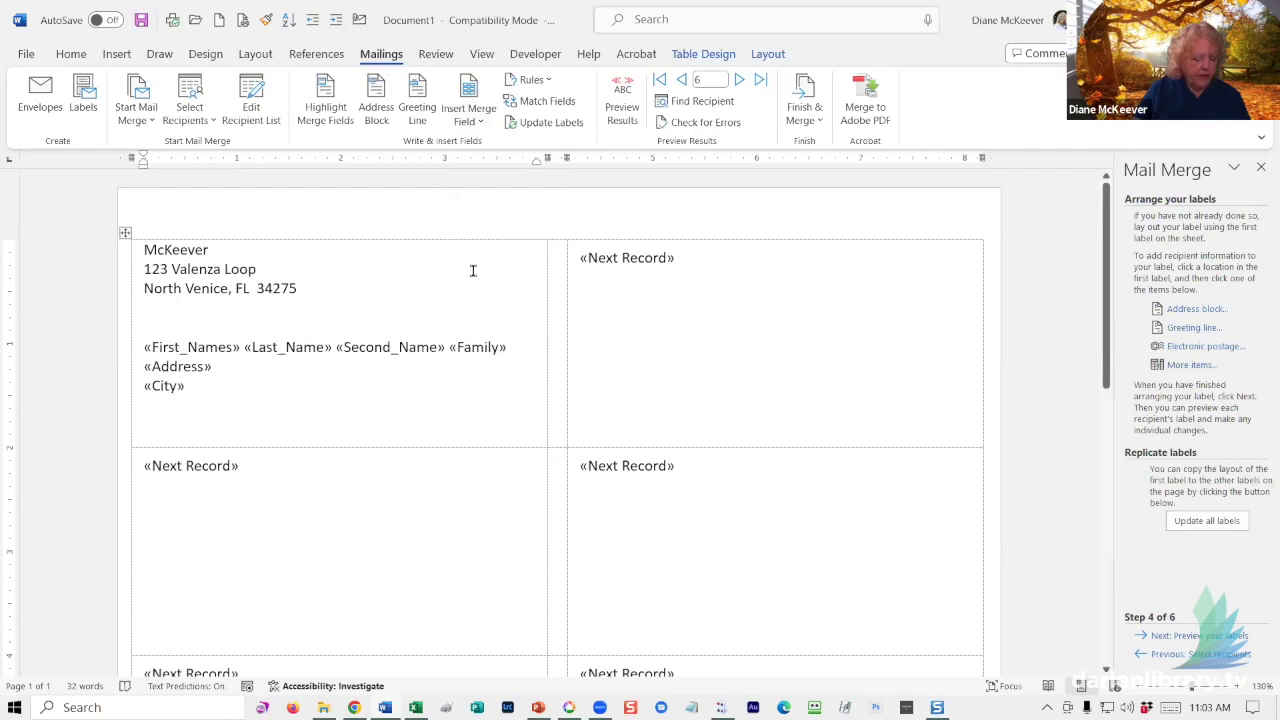
pyautogui.write(',')
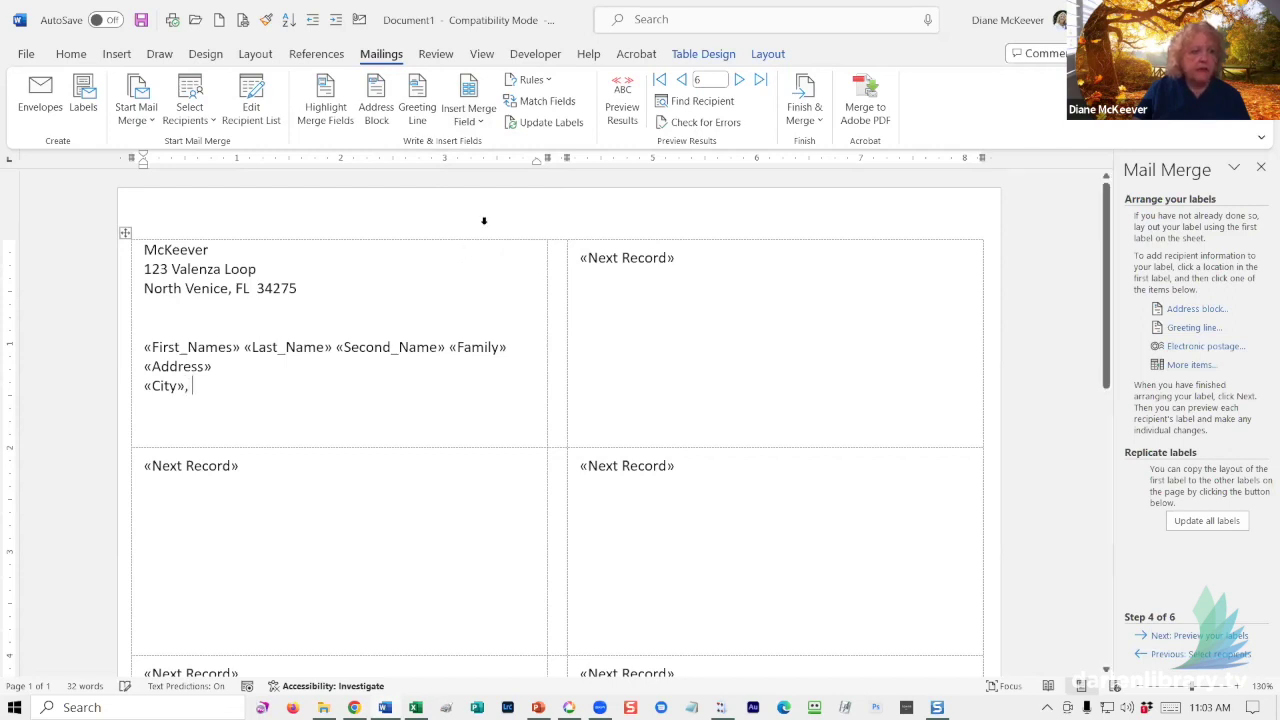
pyautogui.click(466, 118)
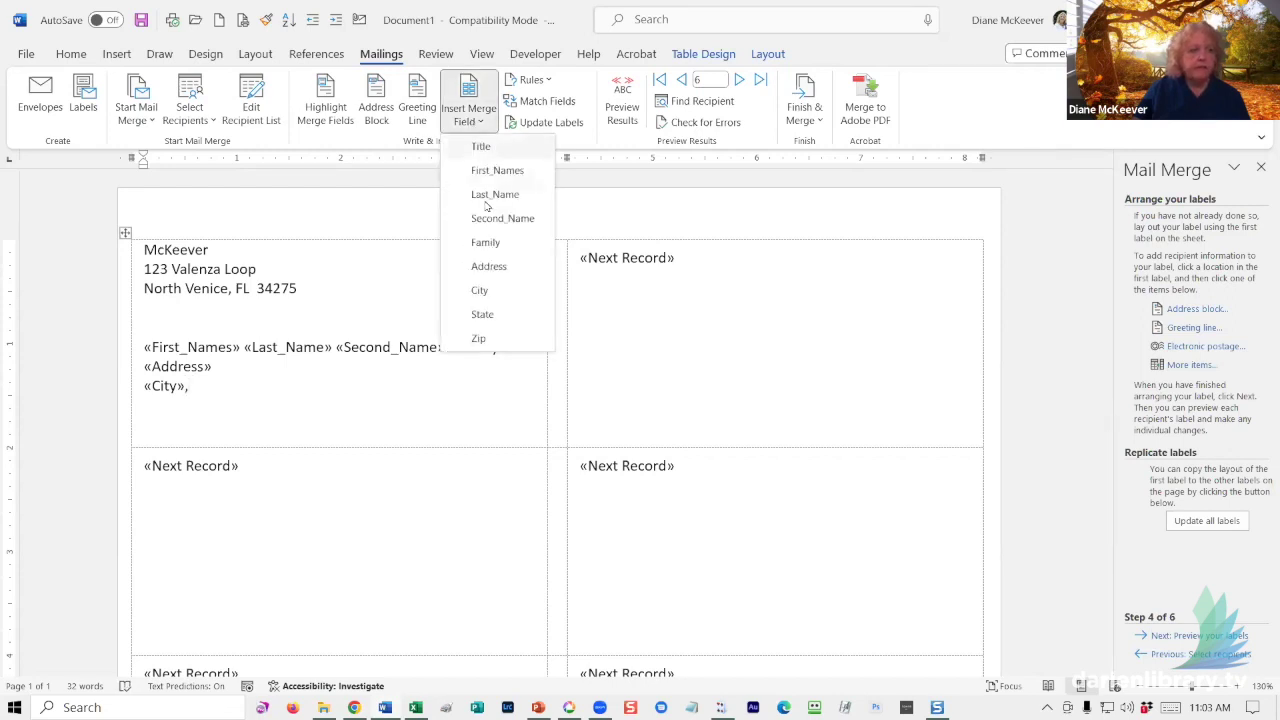
pyautogui.click(482, 314)
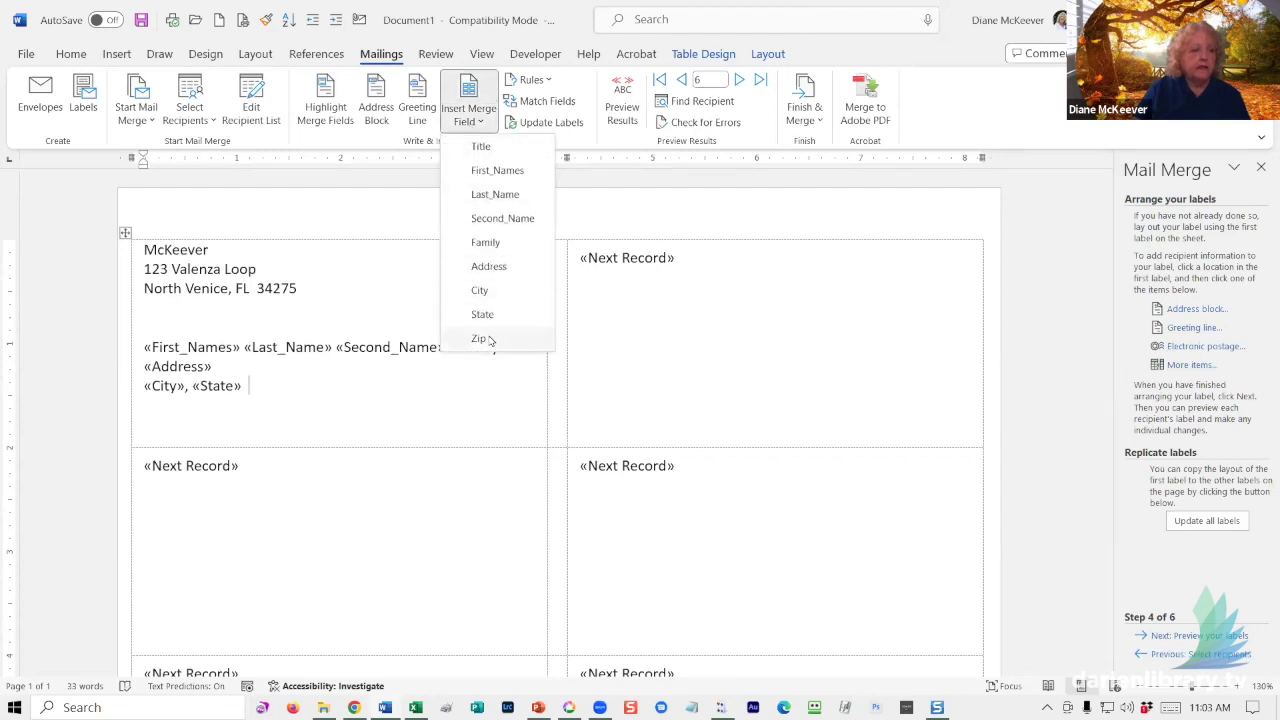
pyautogui.click(479, 338)
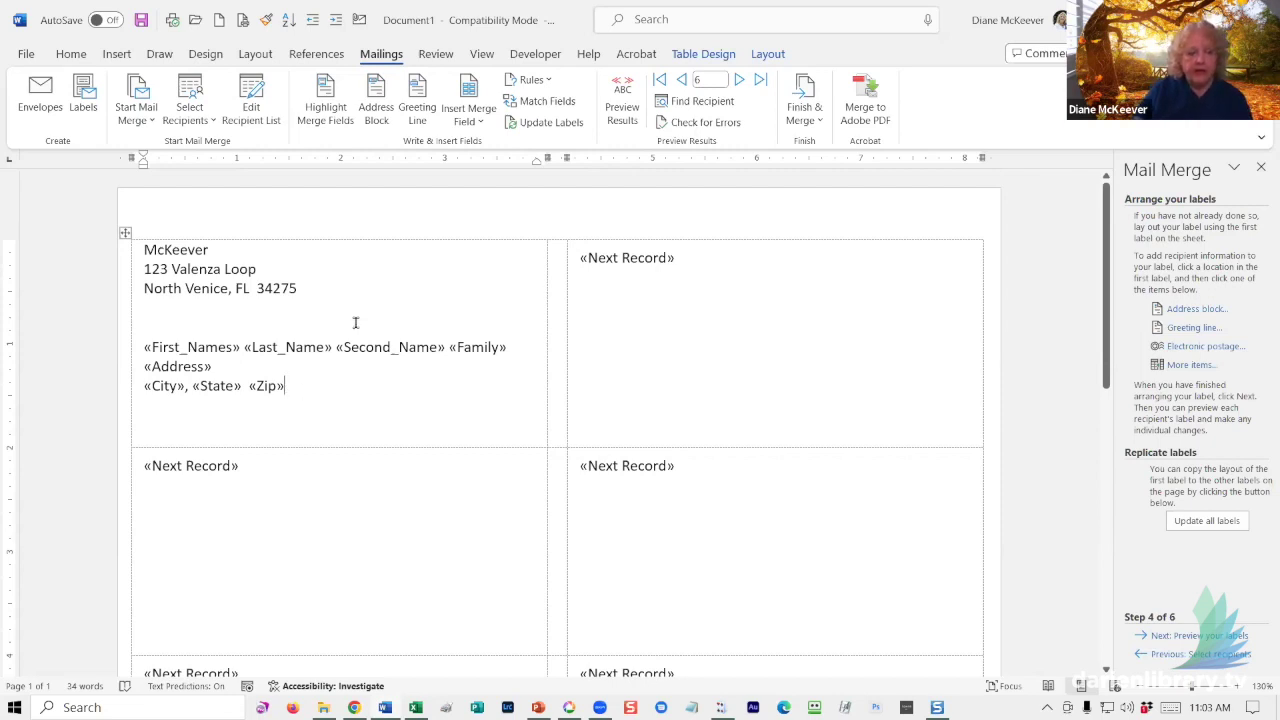
pyautogui.click(617, 86)
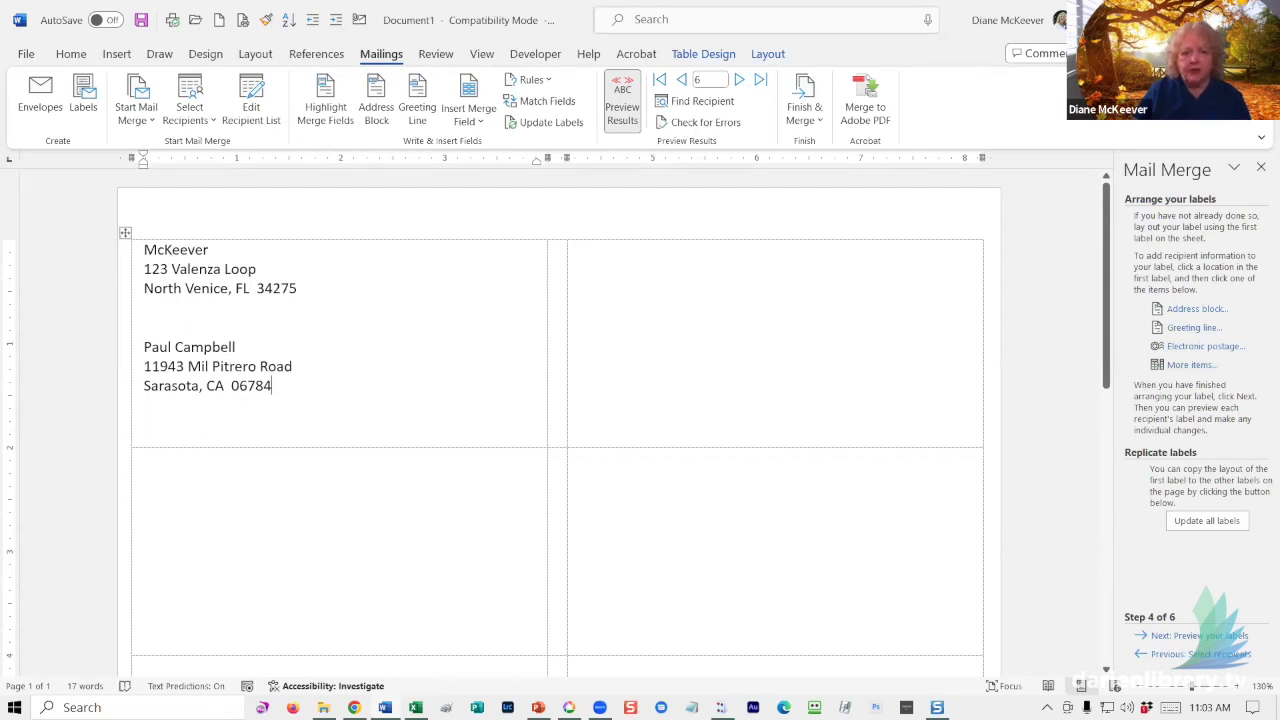
pyautogui.click(272, 385)
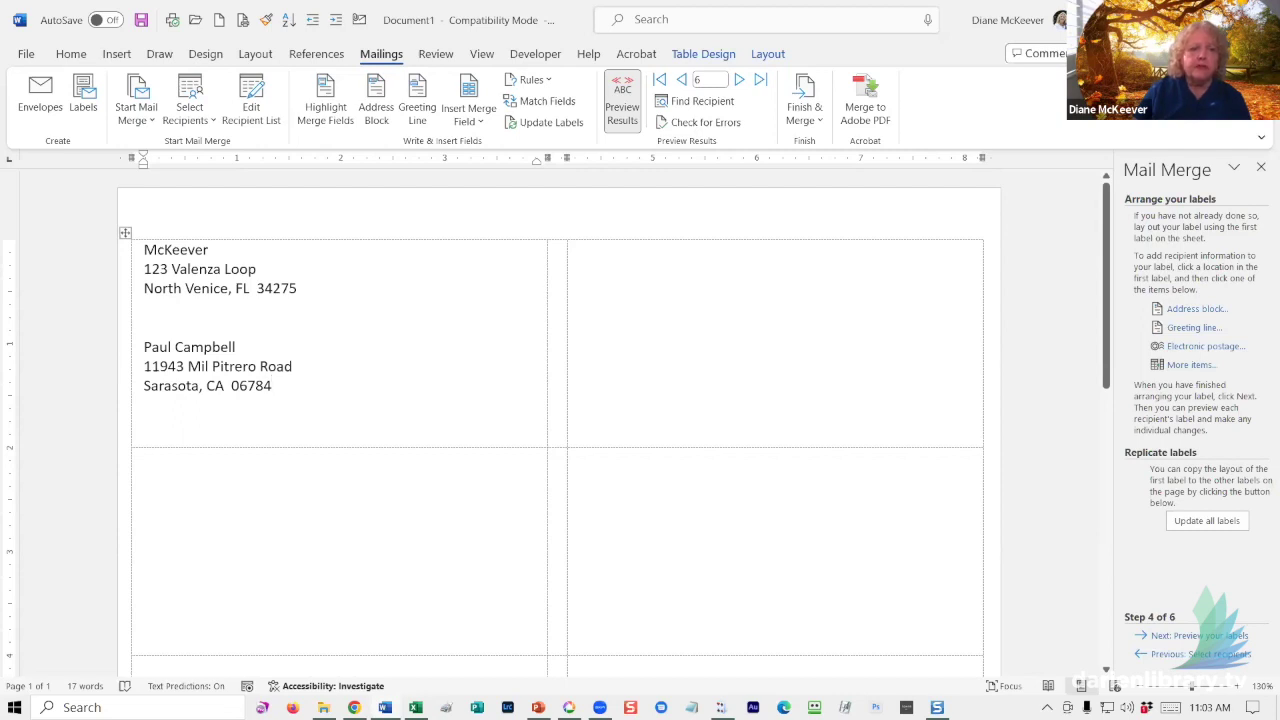
pyautogui.click(622, 93)
pyautogui.moveTo(285, 386); pyautogui.dragTo(146, 347)
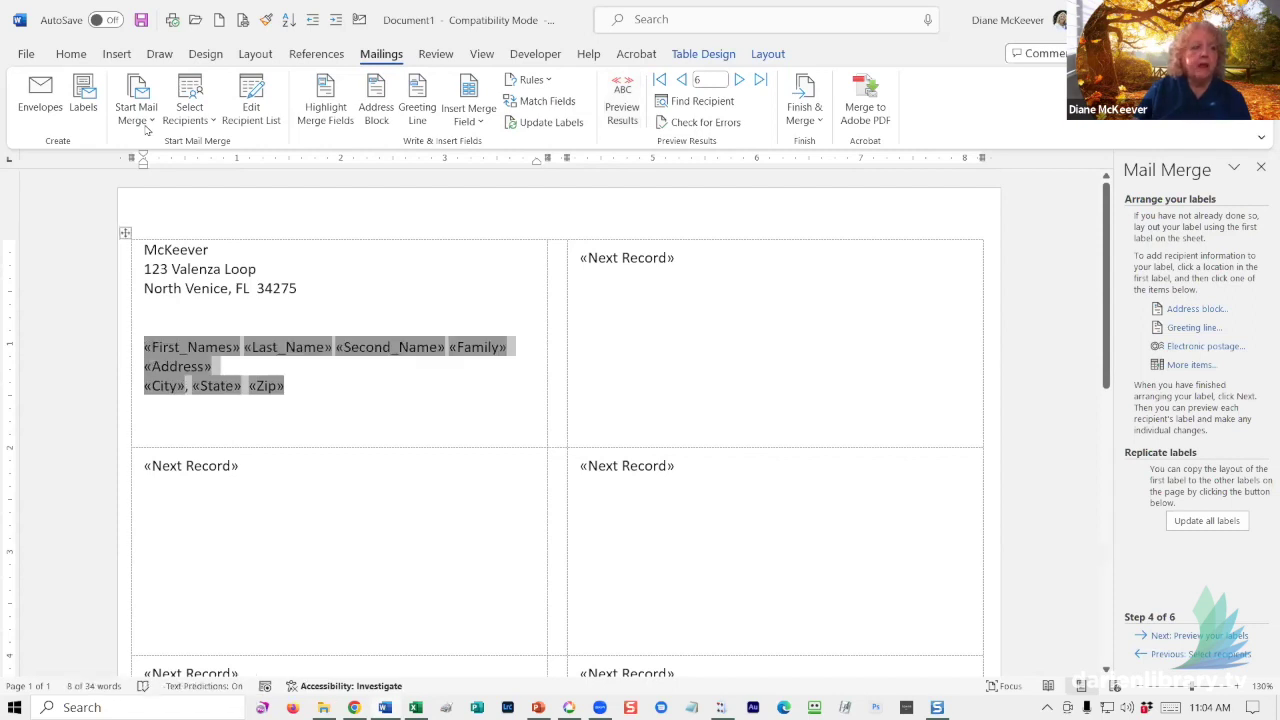
# - Indent the recipient merge-field block twice toward the label's centre
pyautogui.click(66, 57)
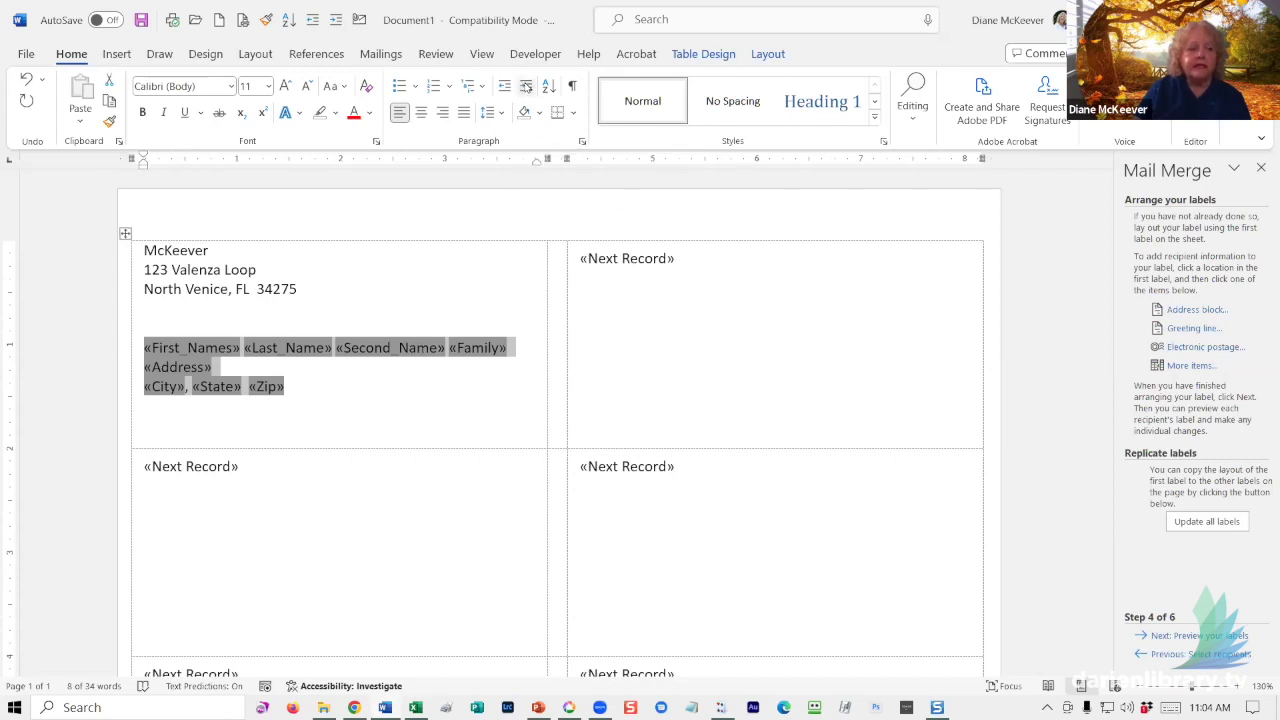
pyautogui.click(526, 86)
pyautogui.click(526, 86)
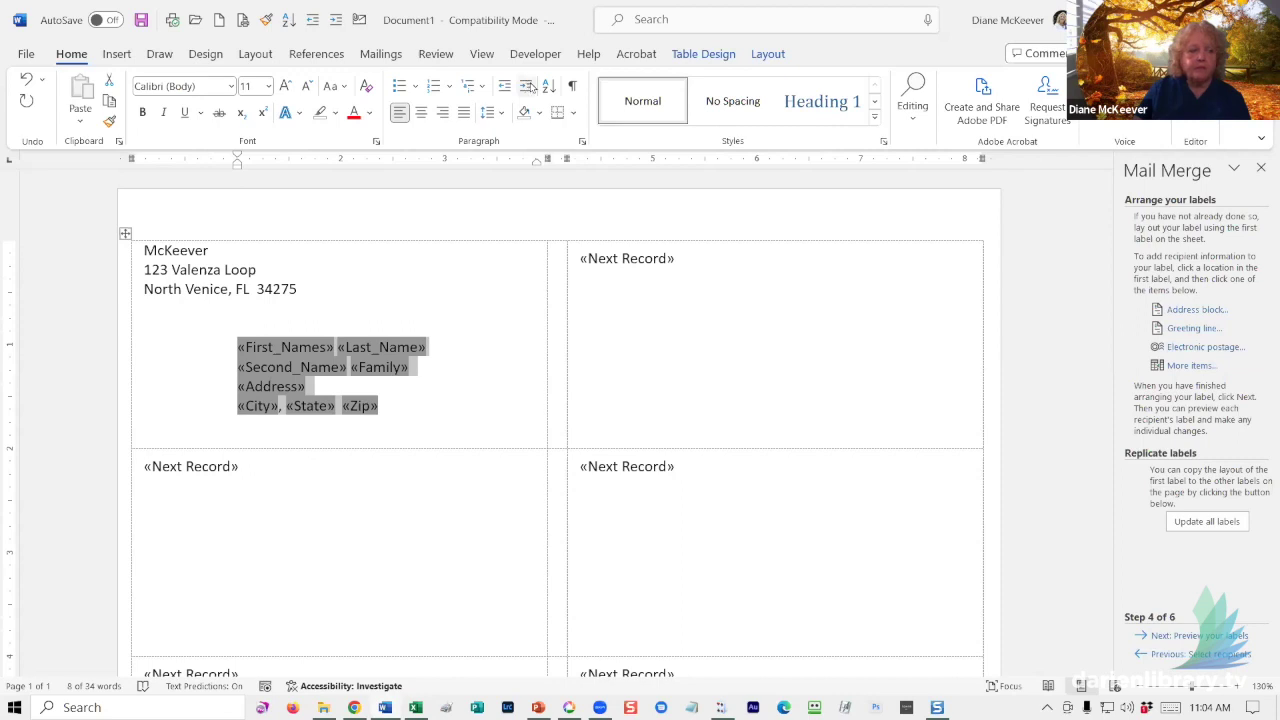
pyautogui.click(302, 289)
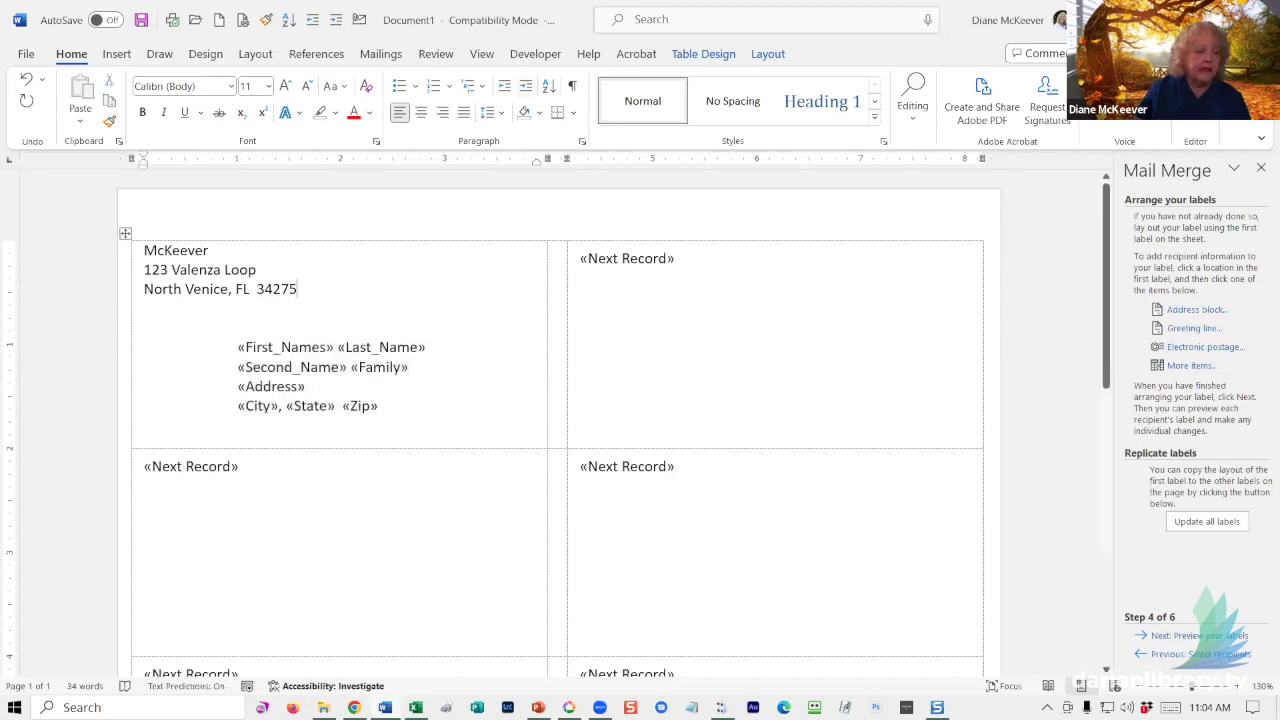
# - Shrink the three-line return address to 8 pt font
pyautogui.moveTo(302, 289); pyautogui.dragTo(146, 249)
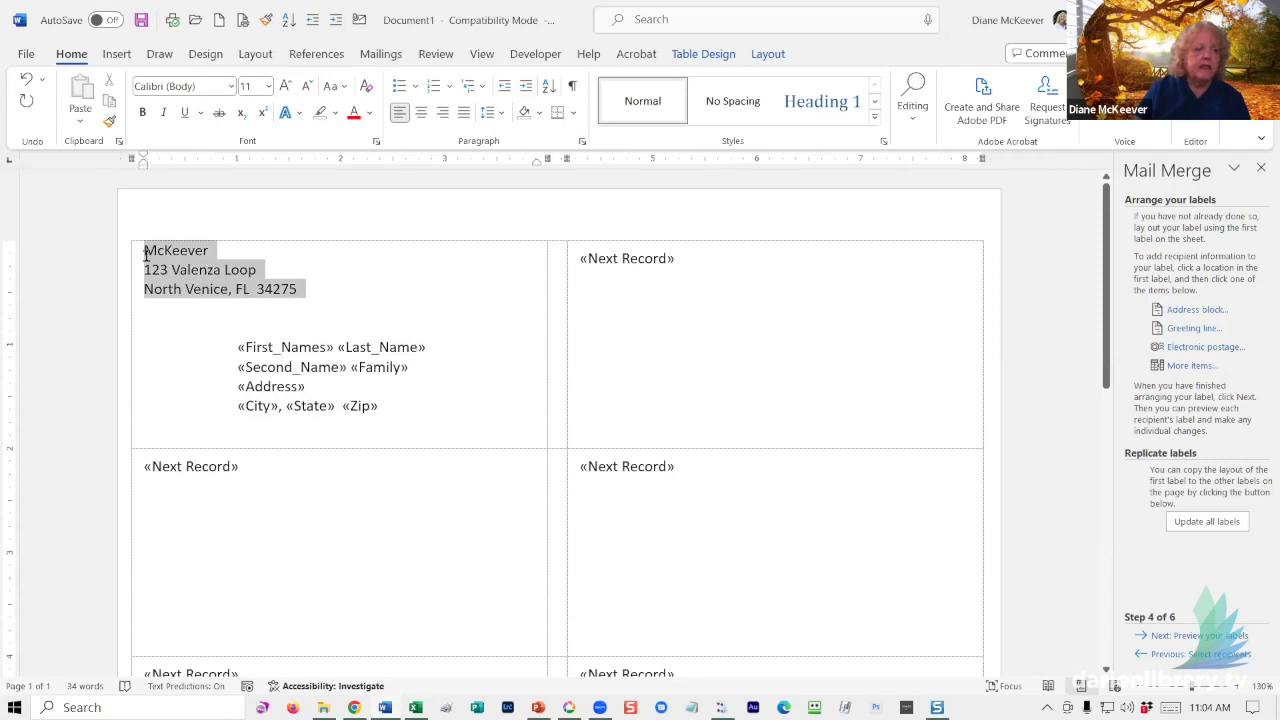
pyautogui.click(305, 88)
pyautogui.click(305, 88)
pyautogui.click(305, 88)
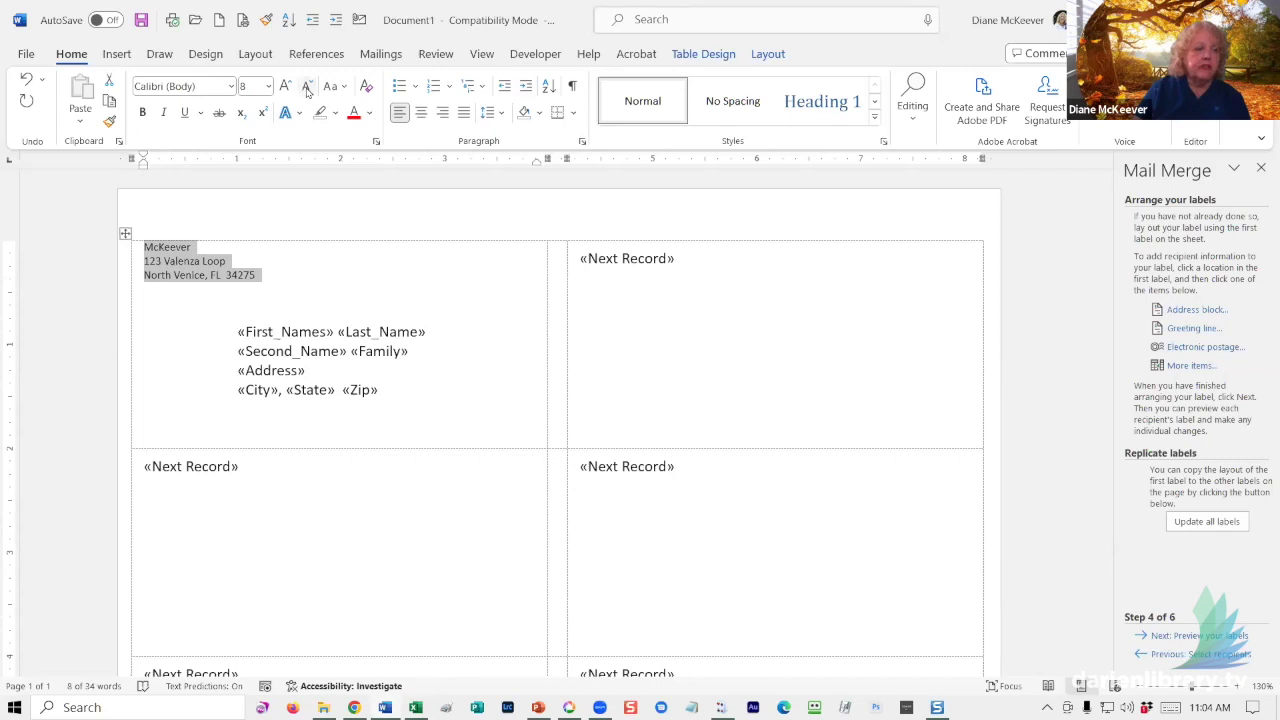
pyautogui.click(397, 391)
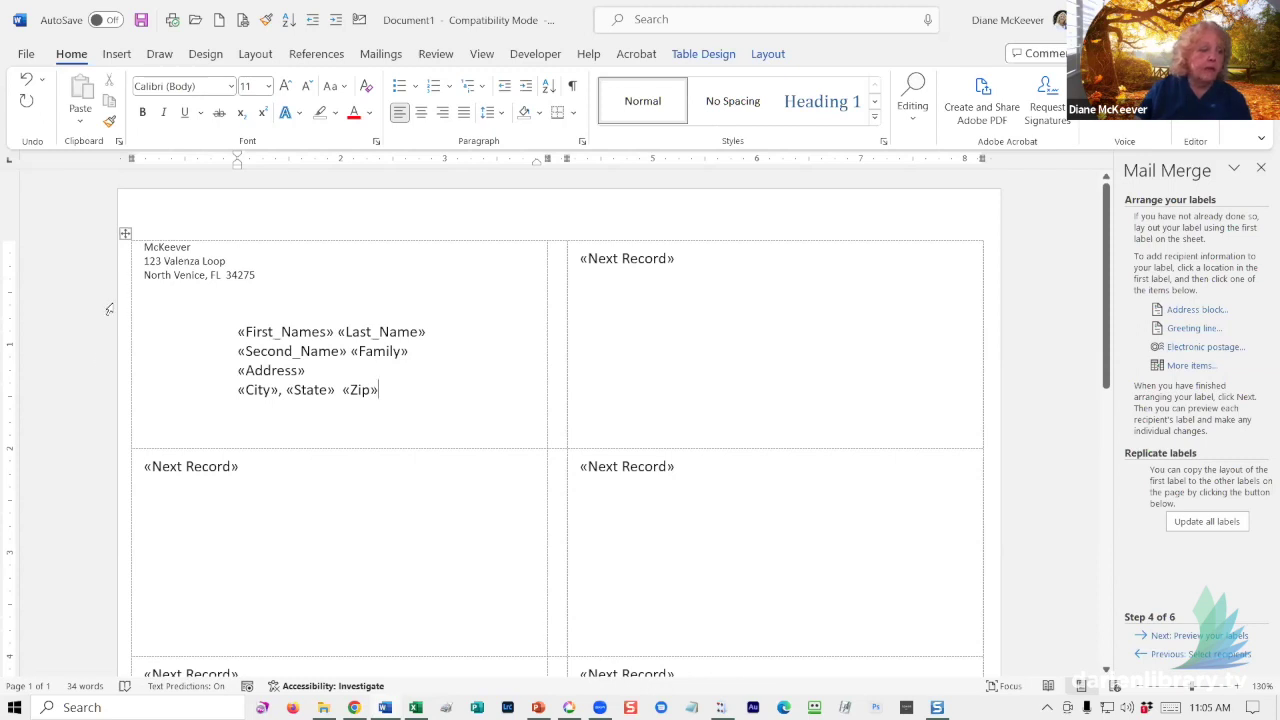
# - Set the recipient merge fields in the Dreaming Outloud Pro font
pyautogui.click(161, 263)
pyautogui.moveTo(383, 390); pyautogui.dragTo(234, 329)
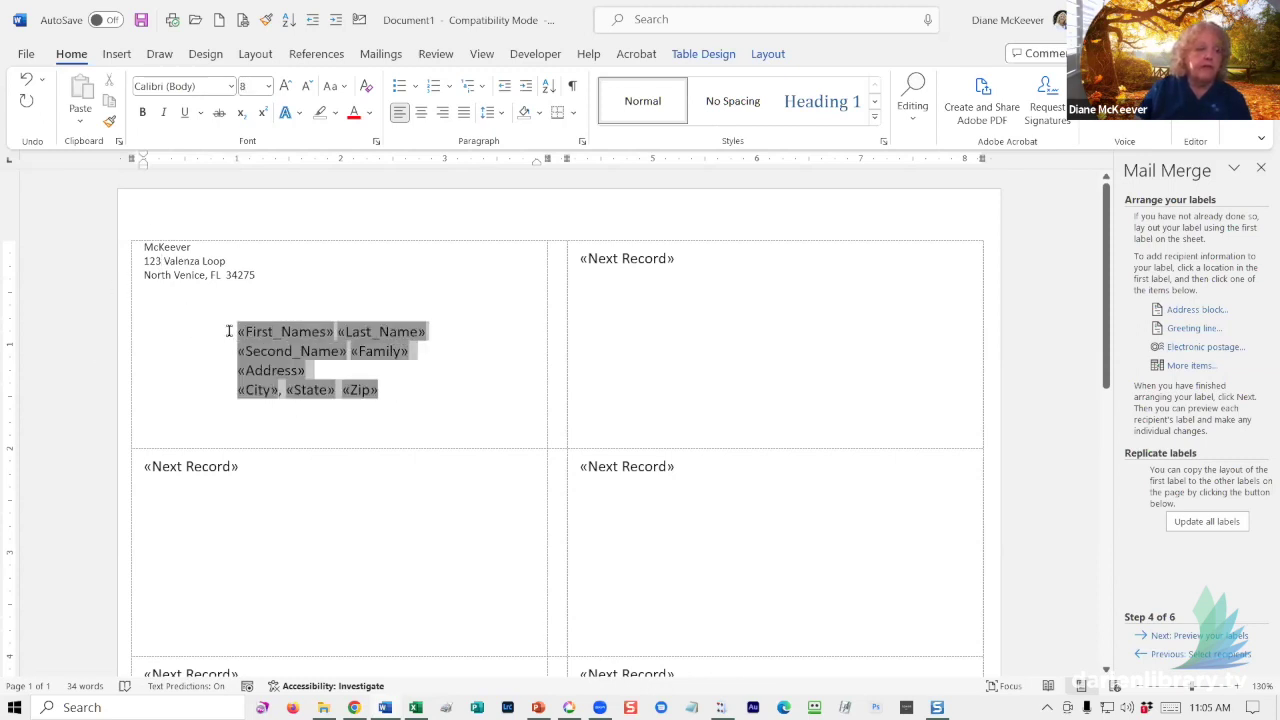
pyautogui.click(231, 88)
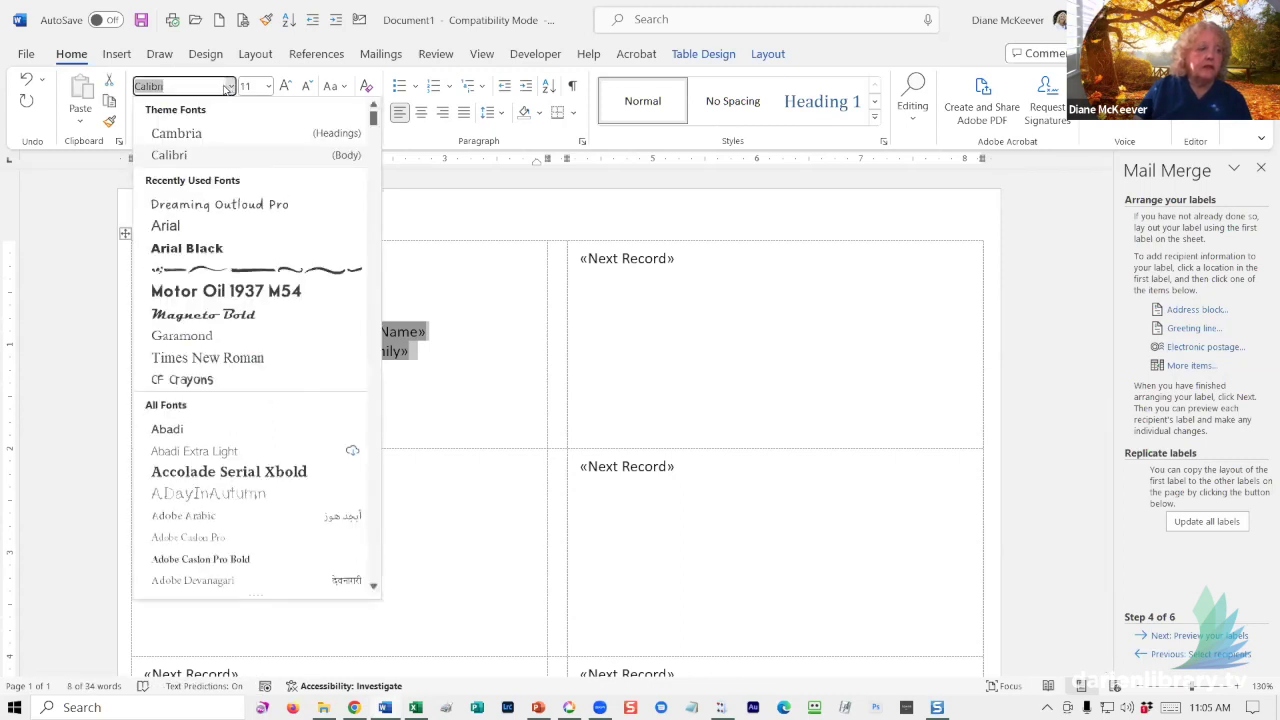
pyautogui.click(220, 204)
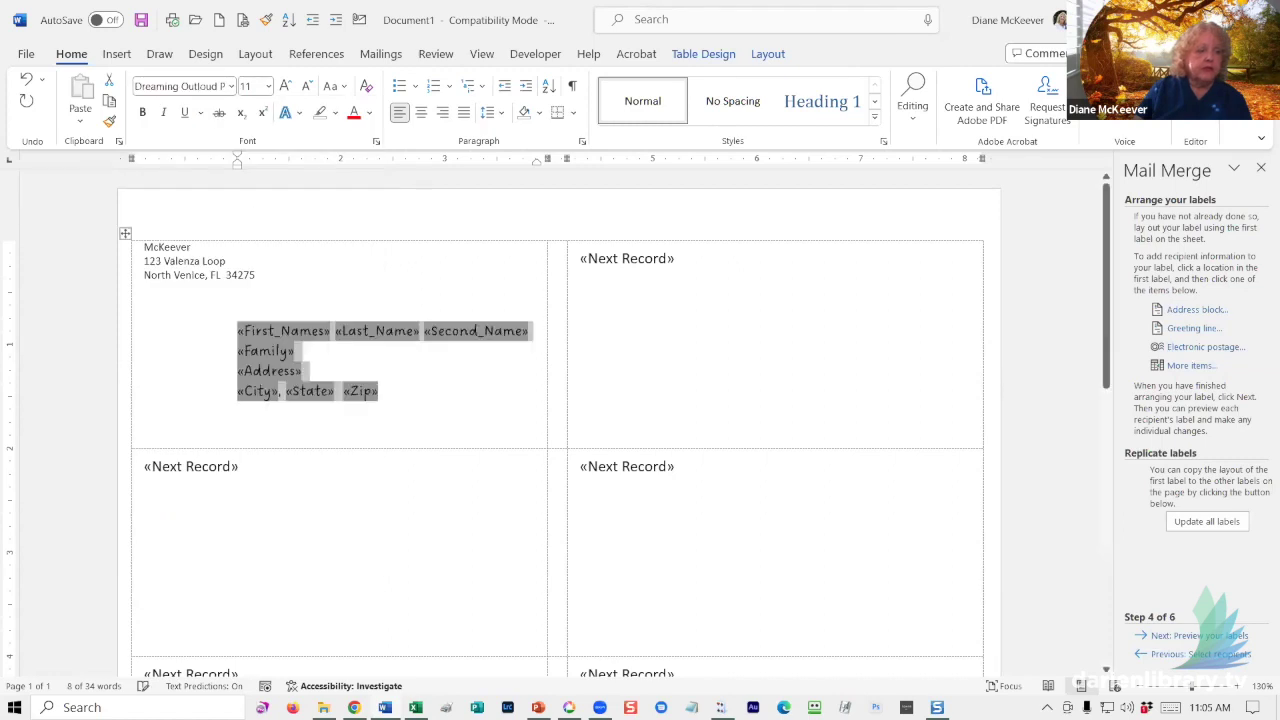
# - Update all labels with the first label's layout and advance to the preview
pyautogui.click(379, 391)
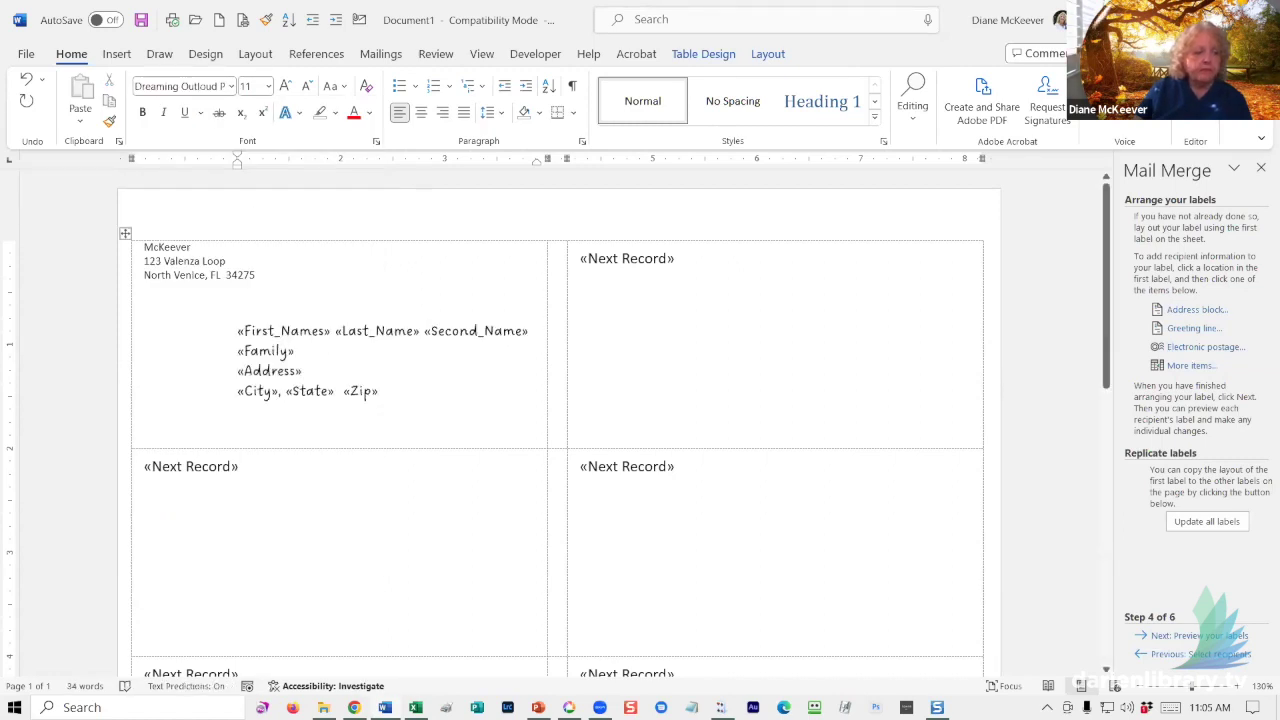
pyautogui.click(1207, 522)
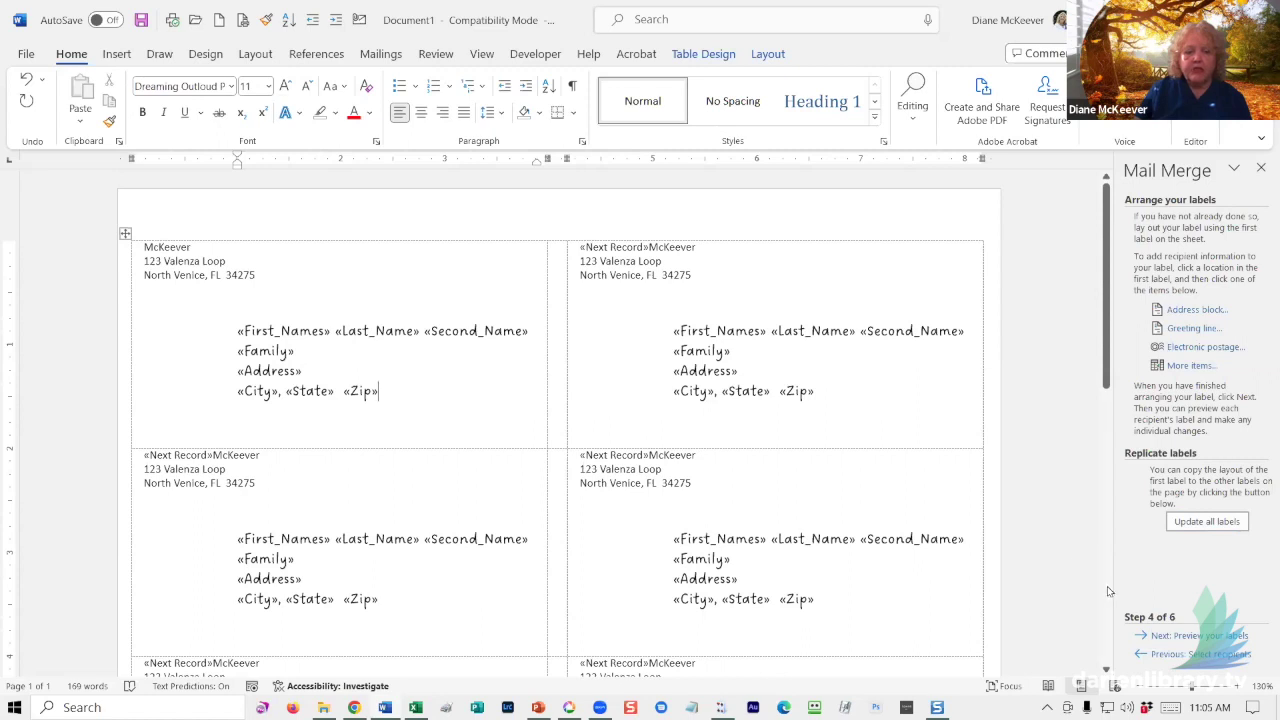
pyautogui.click(1184, 645)
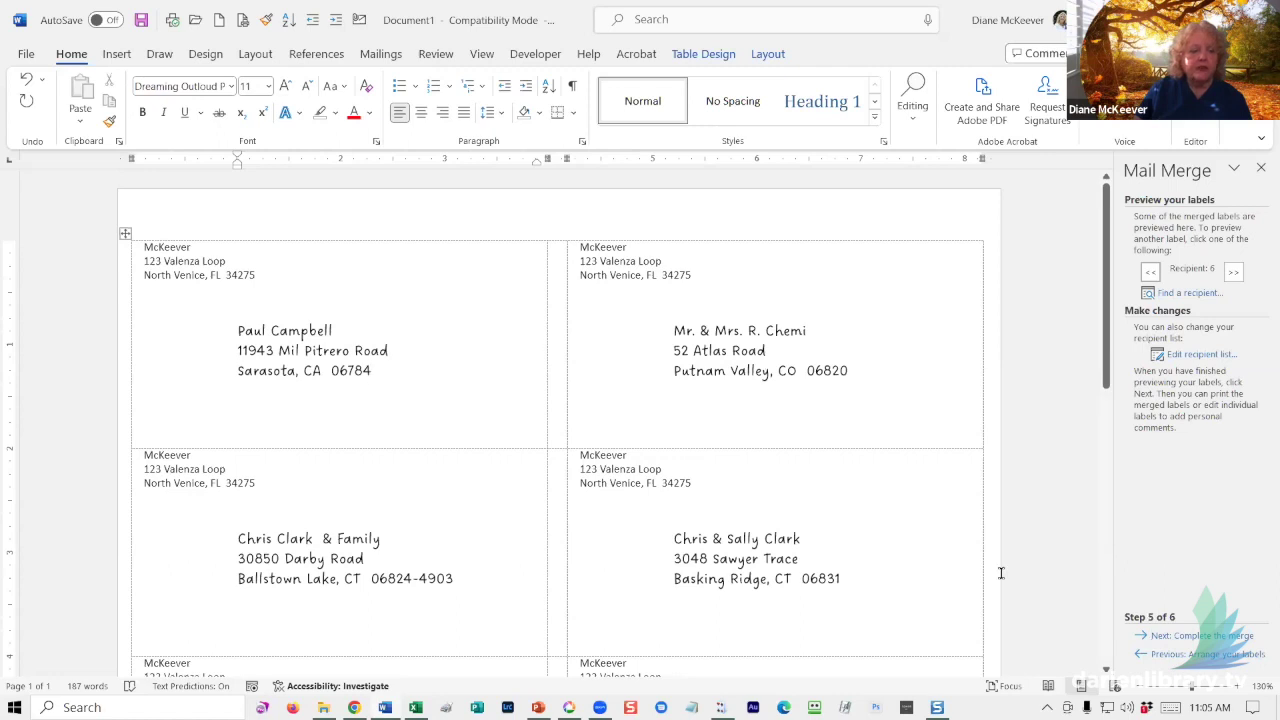
# - Scroll through the ten previewed recipient labels, then advance to completing the merge
pyautogui.scroll(-5, 1001, 572)
pyautogui.scroll(-6, 1011, 571)
pyautogui.scroll(-1, 1011, 572)
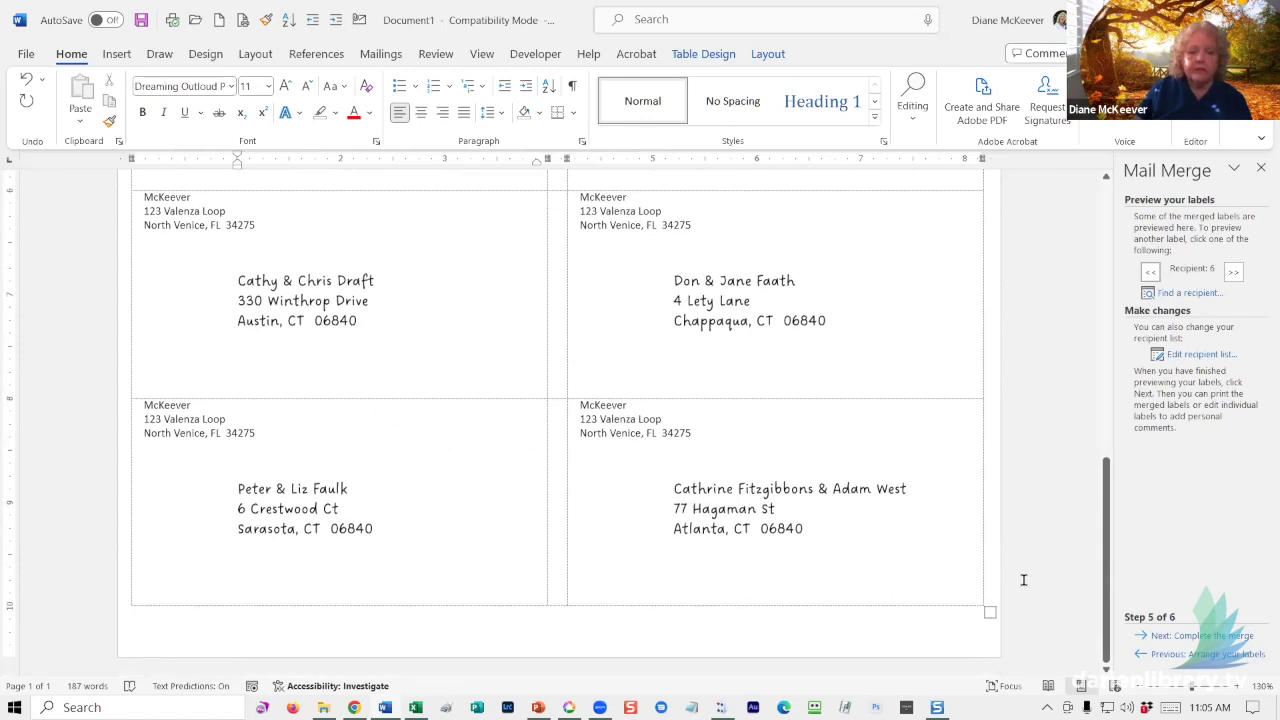
pyautogui.scroll(2, 1026, 577)
pyautogui.scroll(5, 1031, 568)
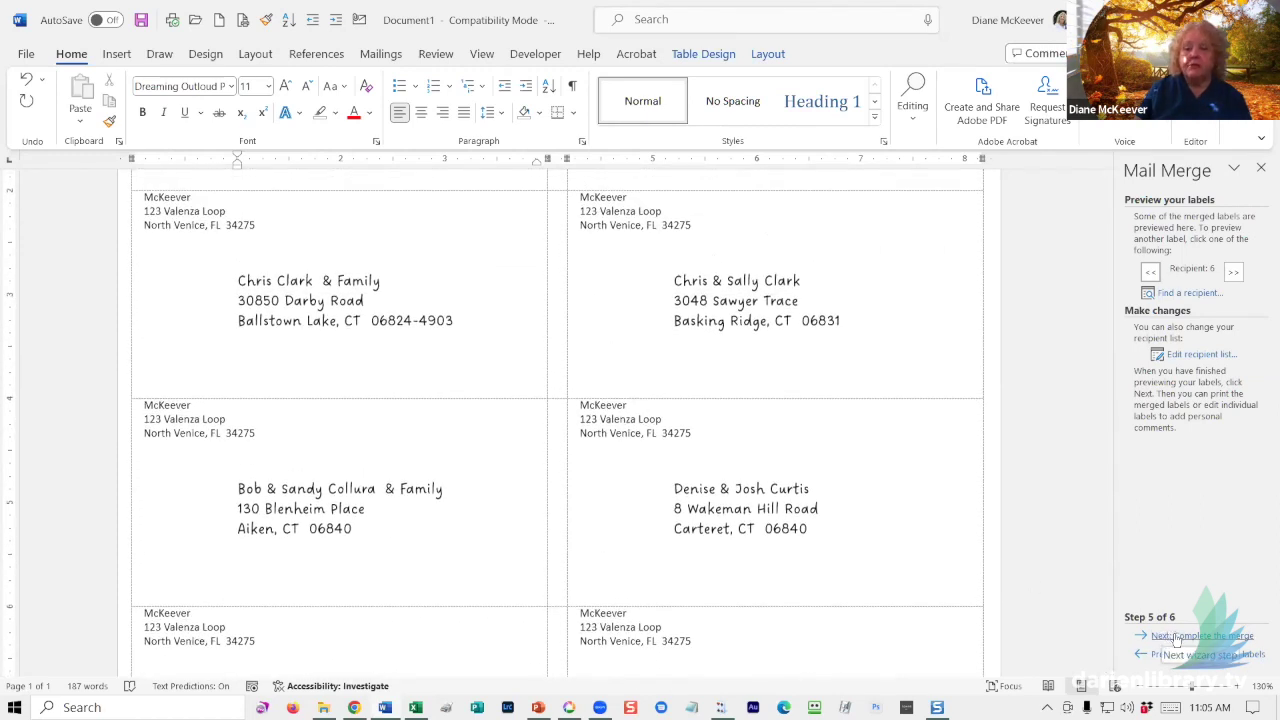
pyautogui.click(1170, 637)
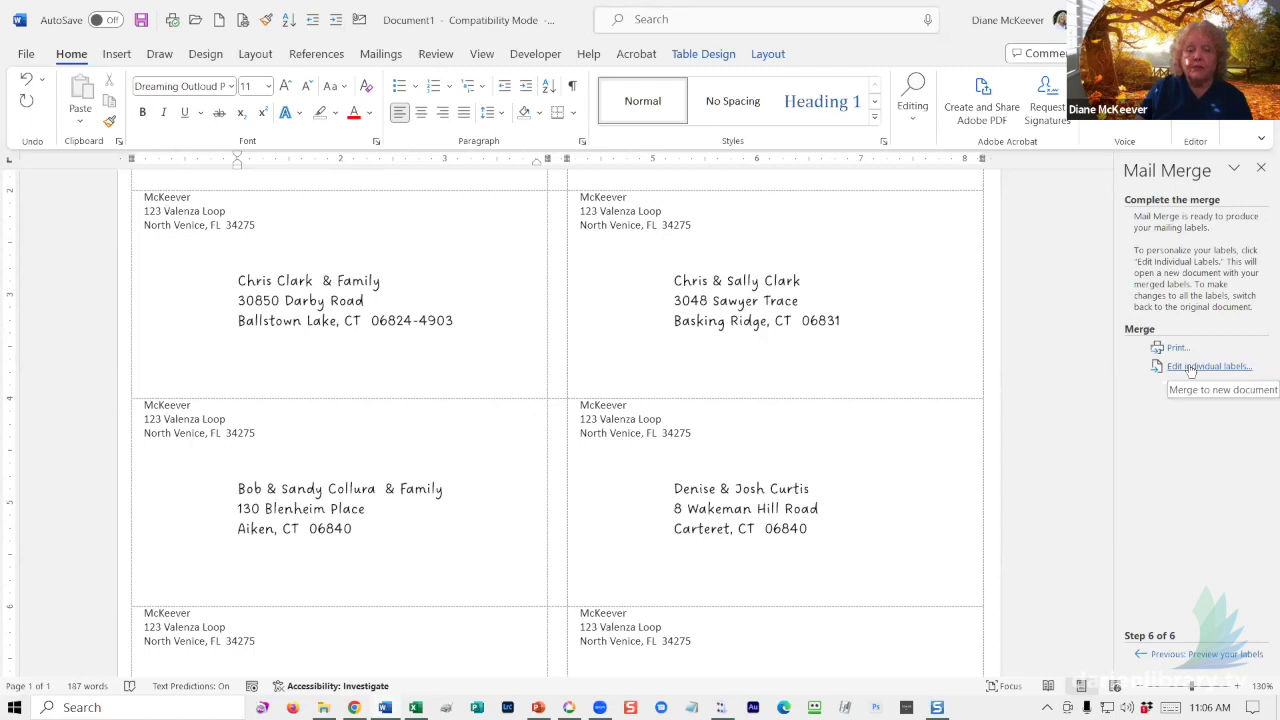
# - Merge all records into a new labels document, Labels1
pyautogui.click(1191, 367)
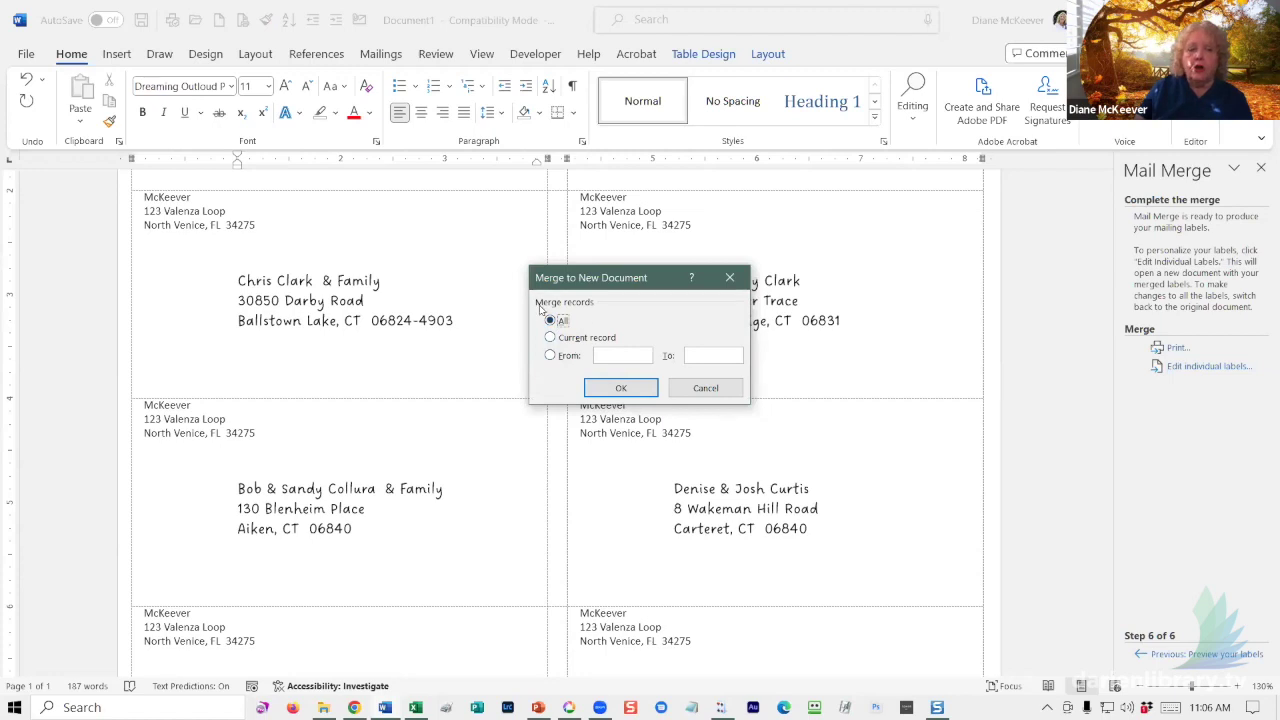
pyautogui.click(625, 388)
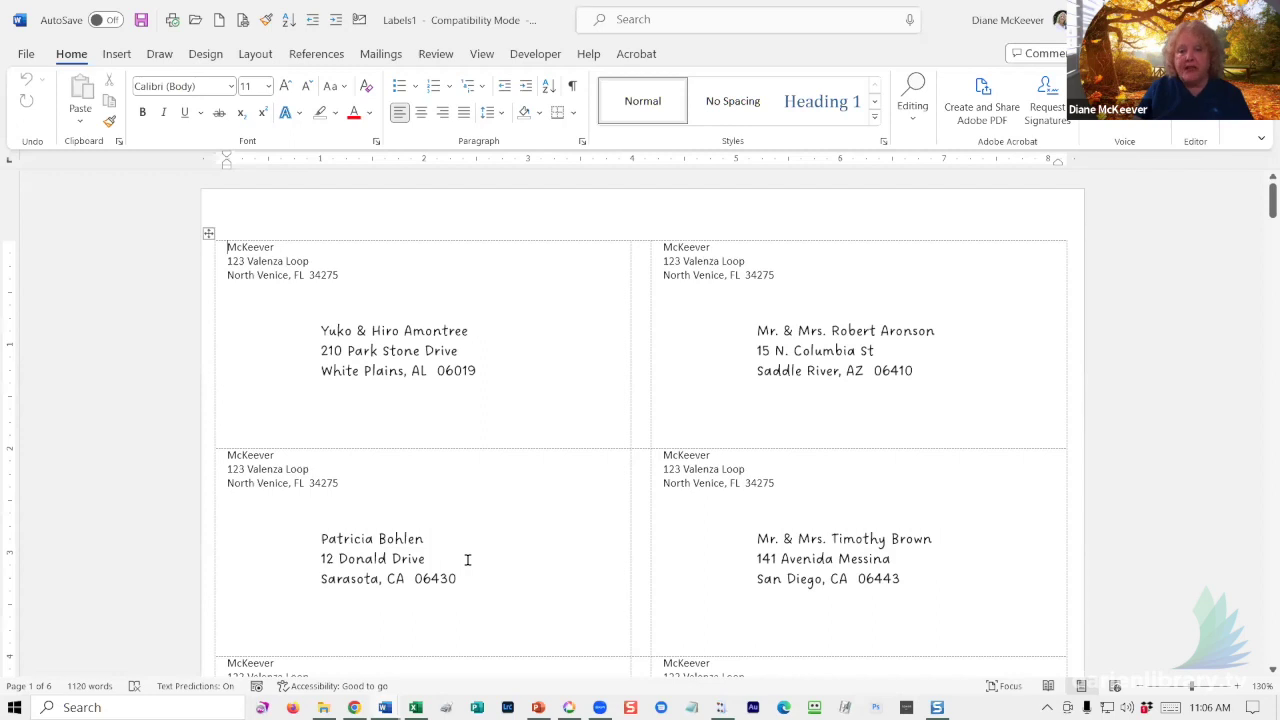
# - Accept Word's grammar fix to remove the doubled spaces before '&' in the first family labels
pyautogui.scroll(-3, 467, 555)
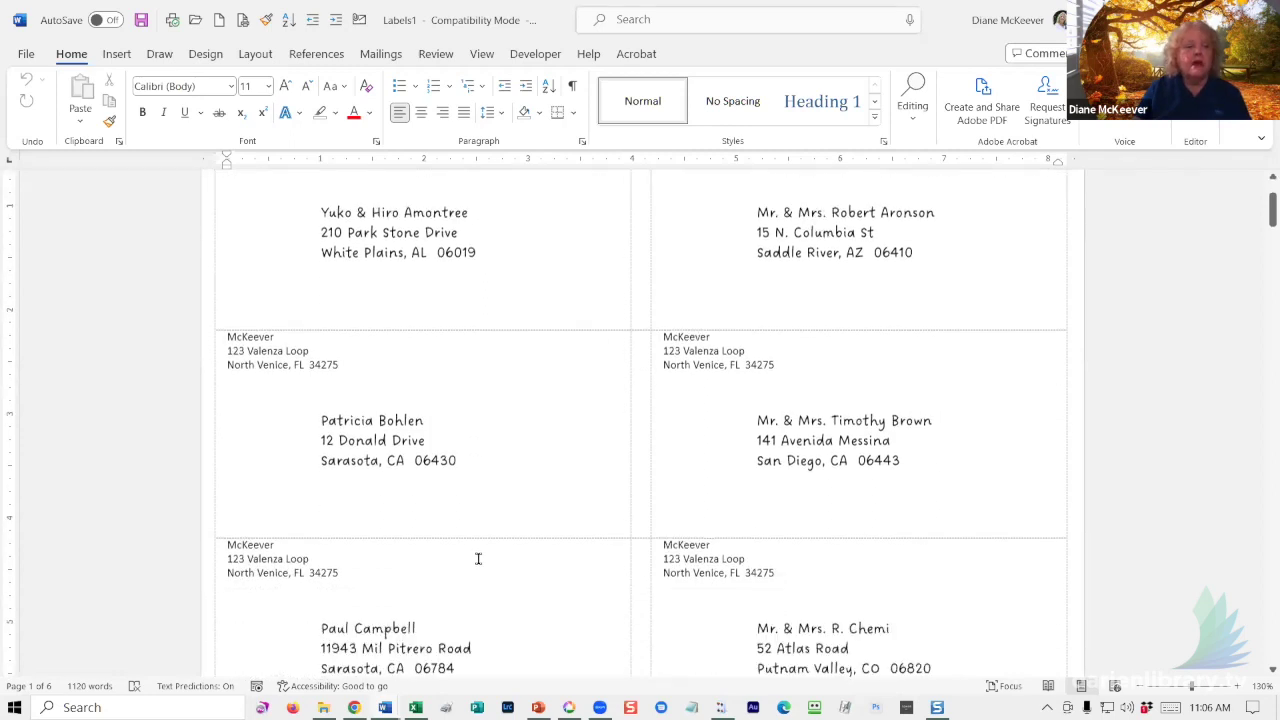
pyautogui.scroll(-5, 471, 568)
pyautogui.scroll(-3, 489, 535)
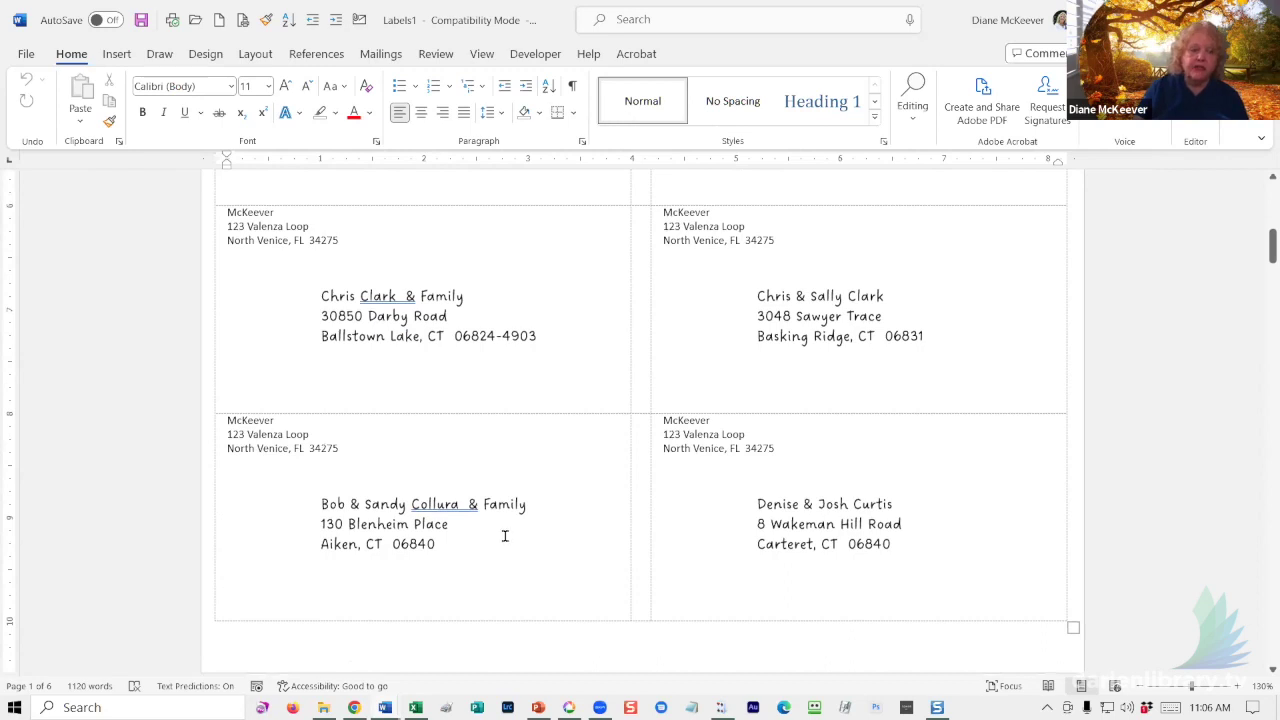
pyautogui.doubleClick(471, 505)
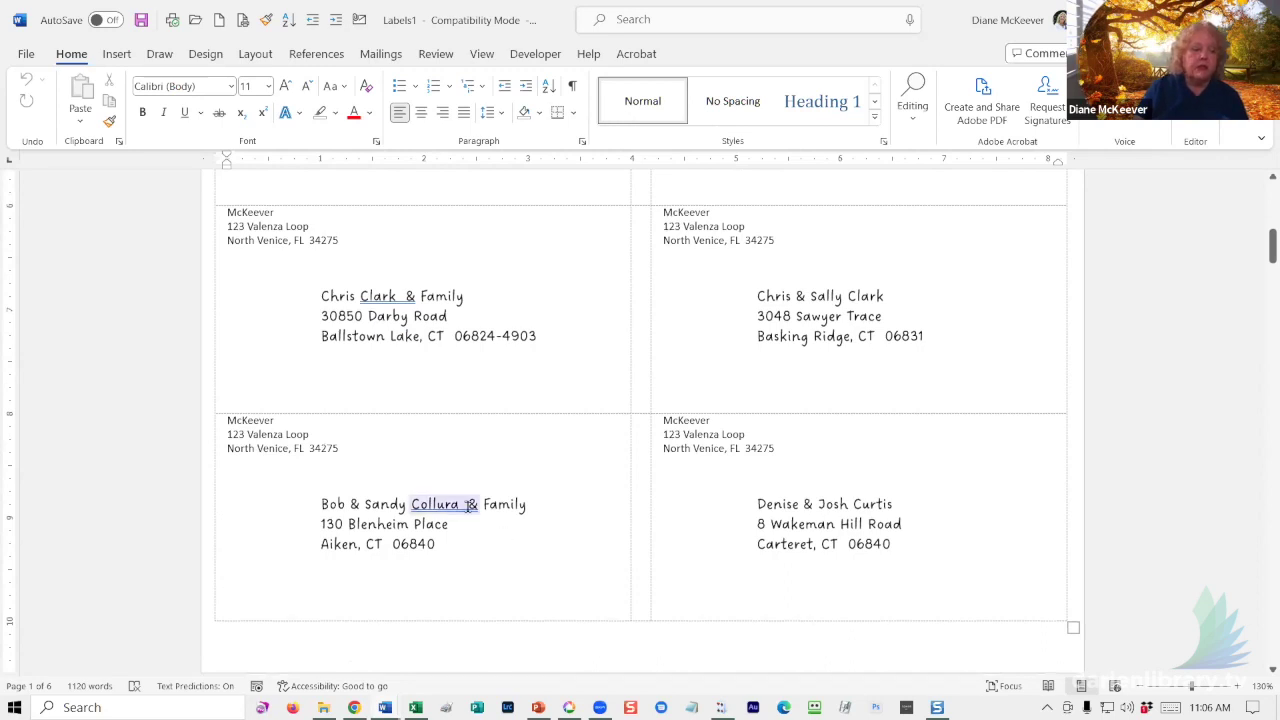
pyautogui.rightClick(471, 505)
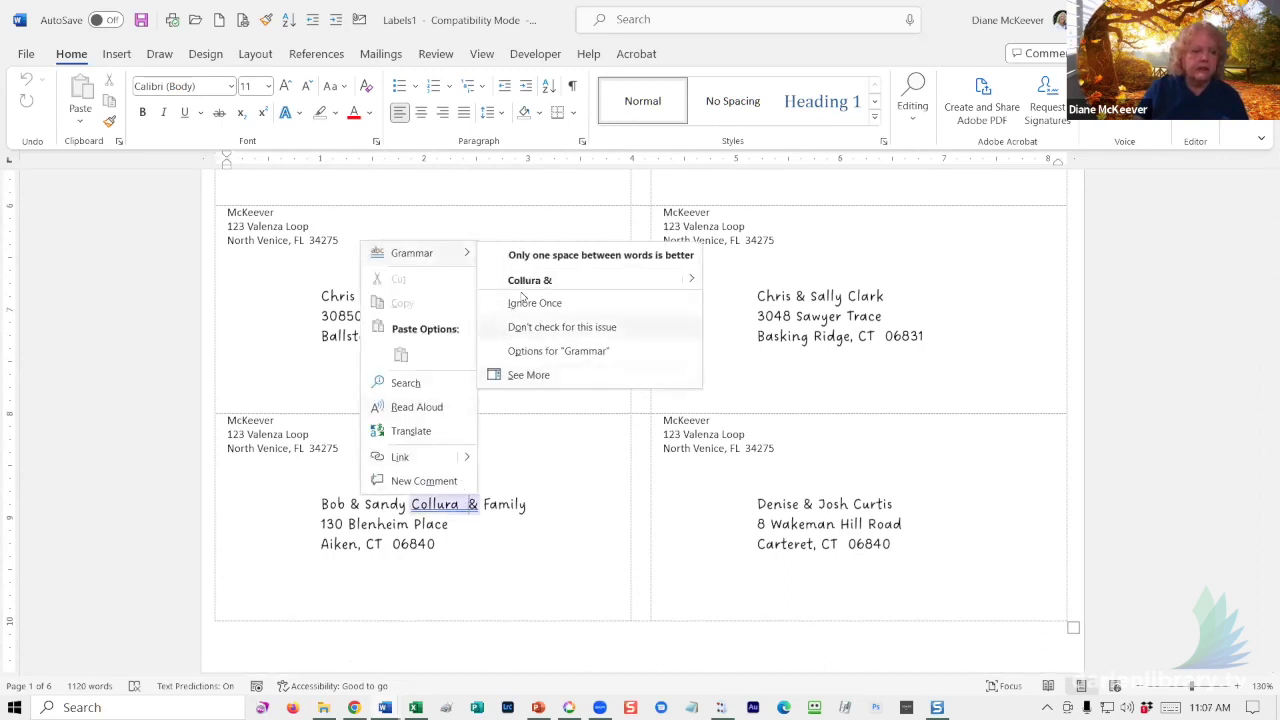
pyautogui.press('Escape')
pyautogui.click(486, 370)
pyautogui.doubleClick(397, 294)
pyautogui.rightClick(397, 294)
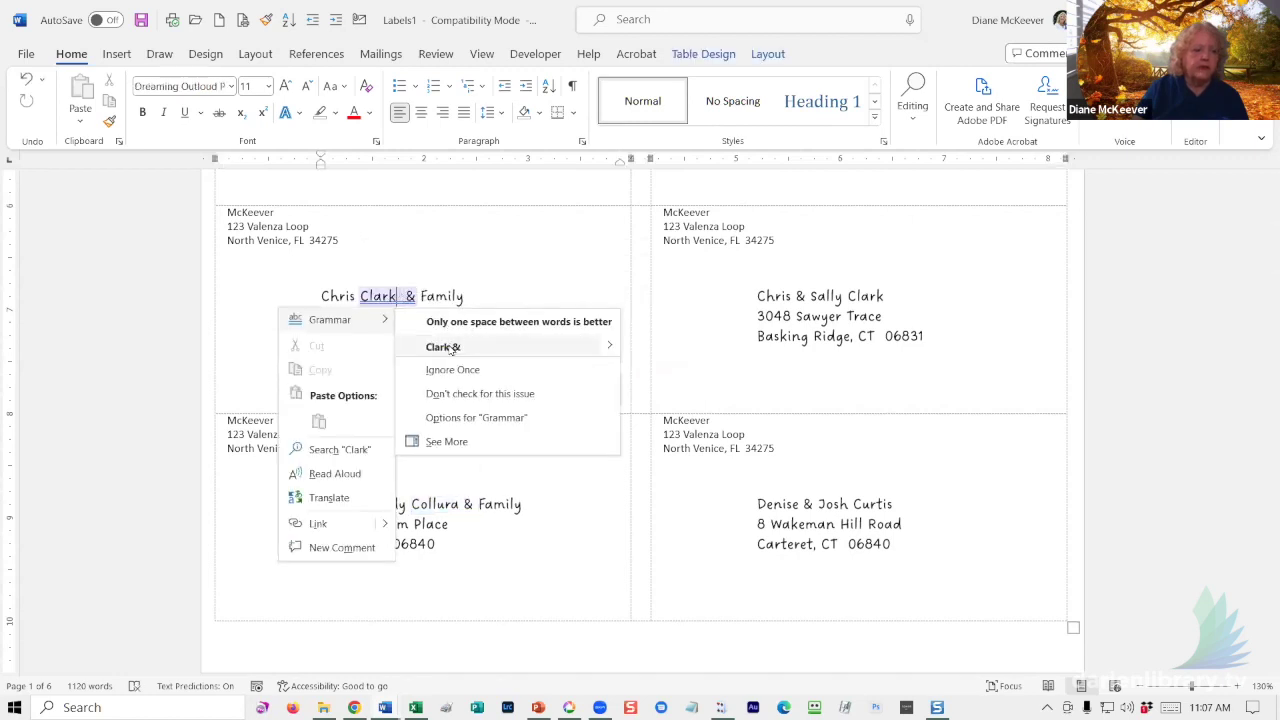
pyautogui.click(443, 347)
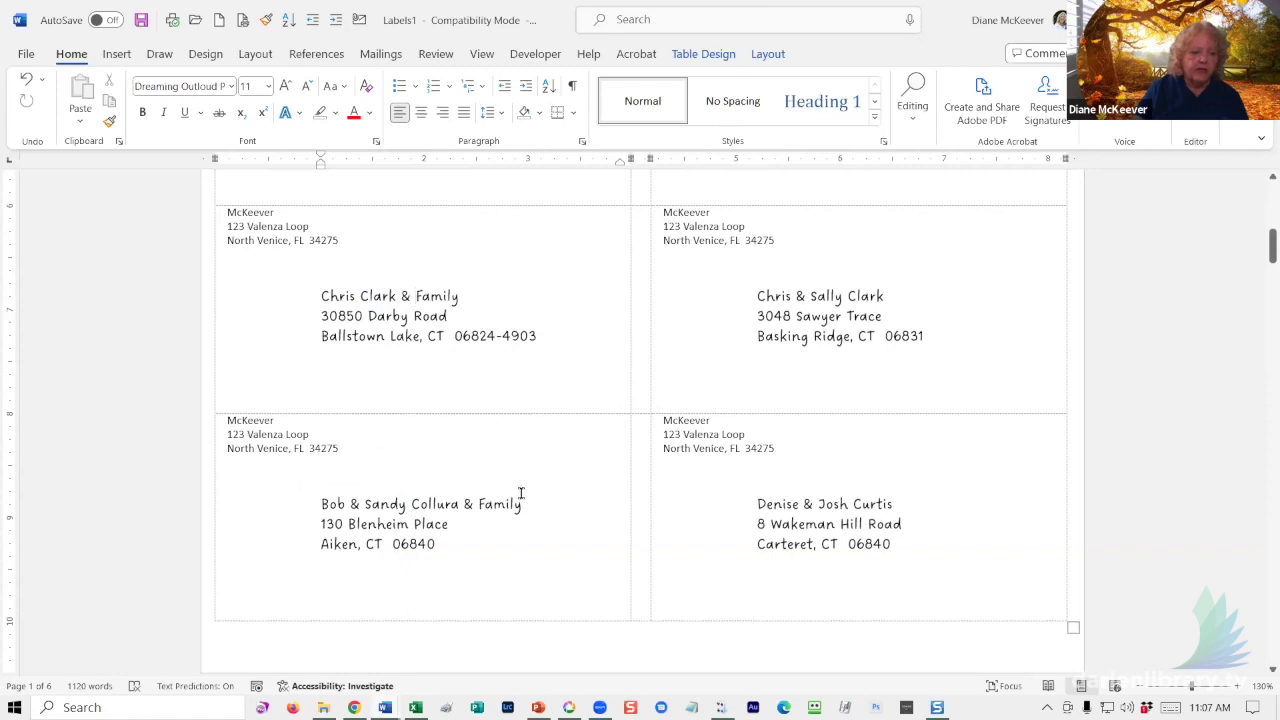
pyautogui.scroll(-5, 517, 494)
pyautogui.scroll(-9, 489, 490)
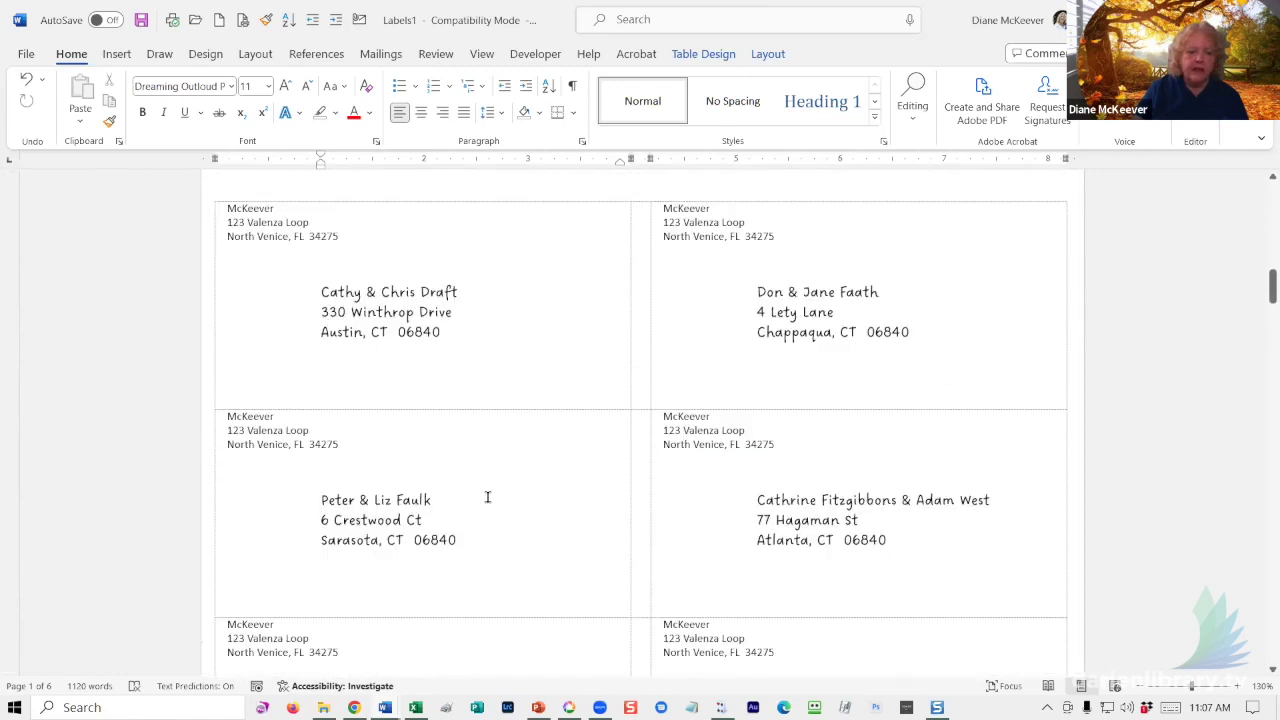
pyautogui.doubleClick(459, 485)
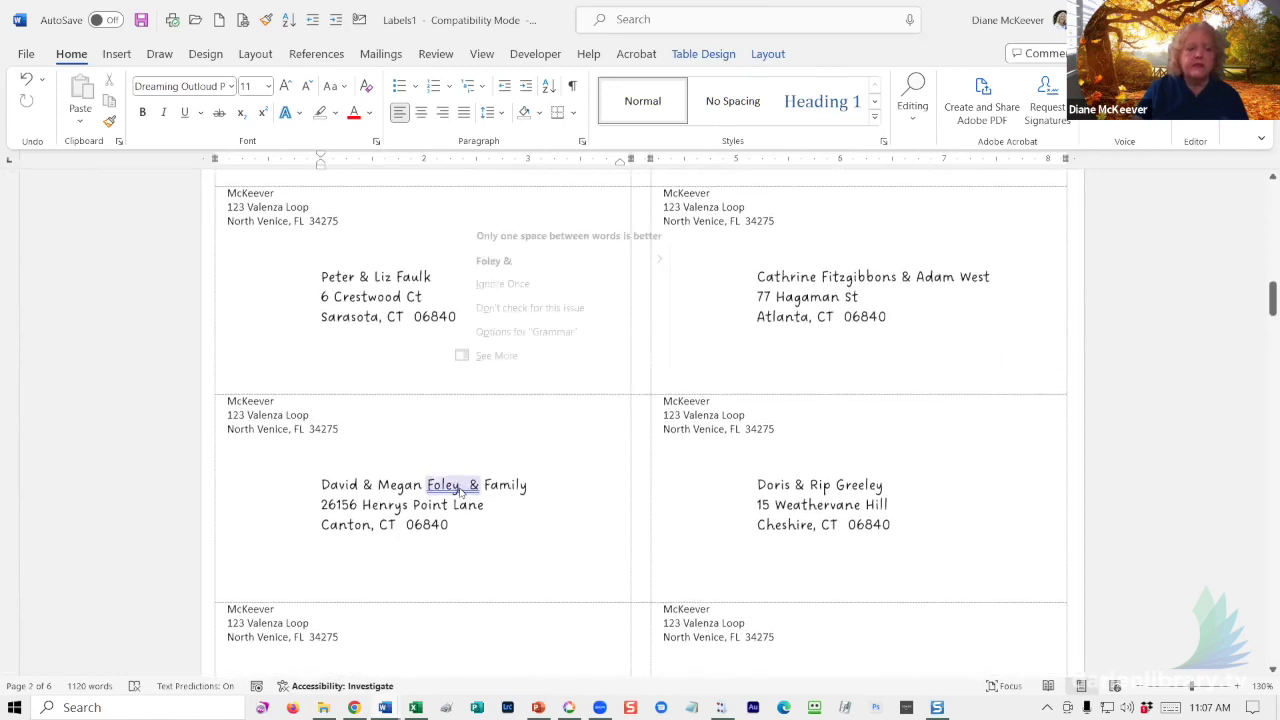
pyautogui.rightClick(461, 490)
pyautogui.click(500, 258)
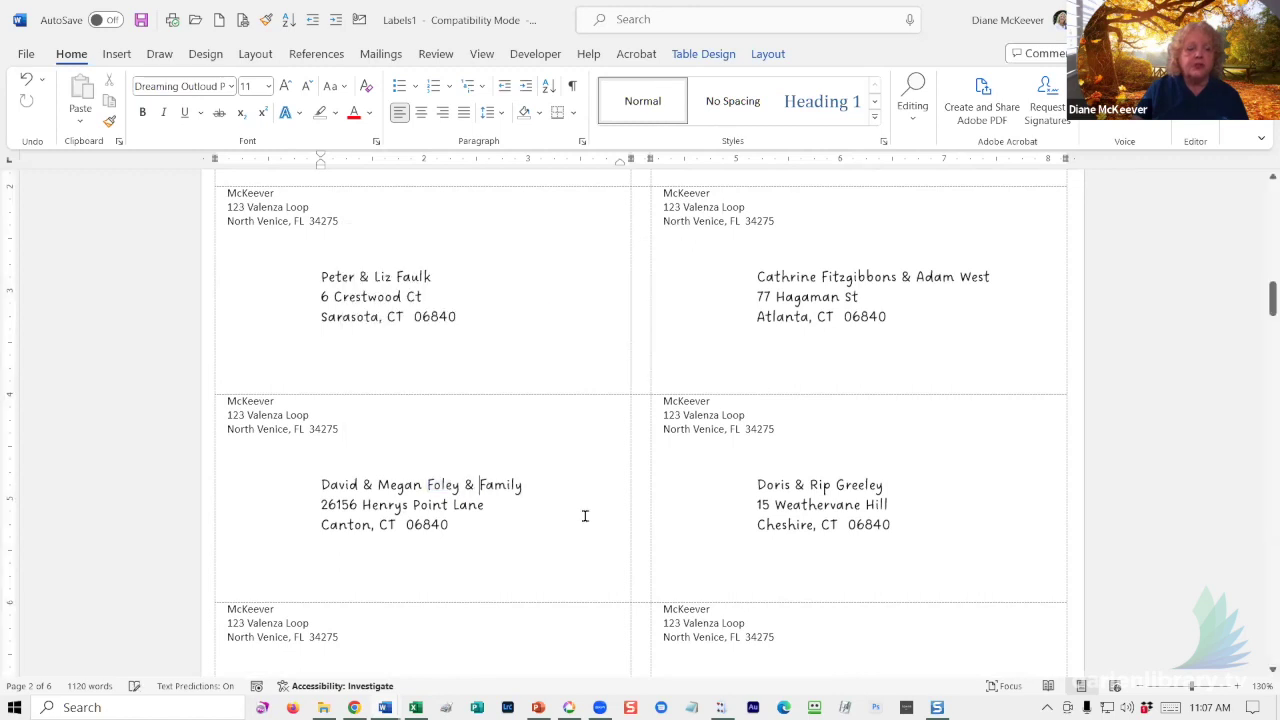
# - Correct the remaining doubled spaces before '&' in the family labels through page 3
pyautogui.scroll(-5, 575, 510)
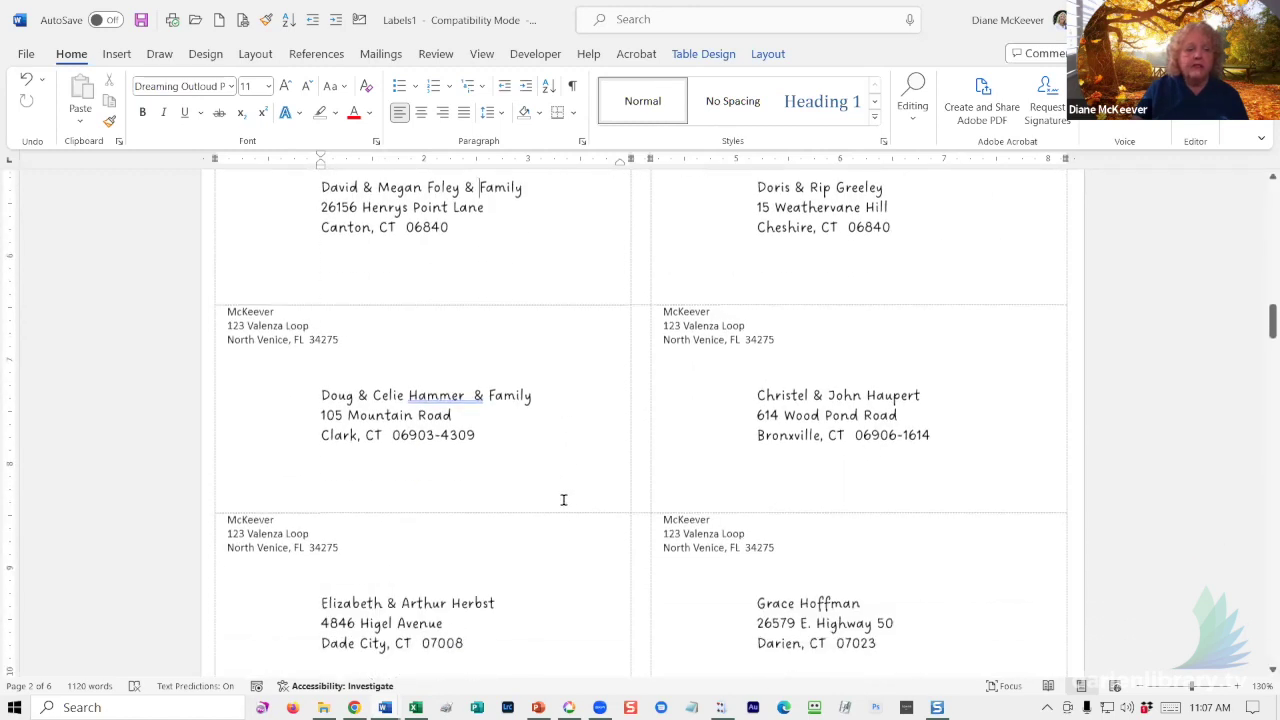
pyautogui.scroll(-1, 563, 500)
pyautogui.doubleClick(466, 342)
pyautogui.rightClick(466, 346)
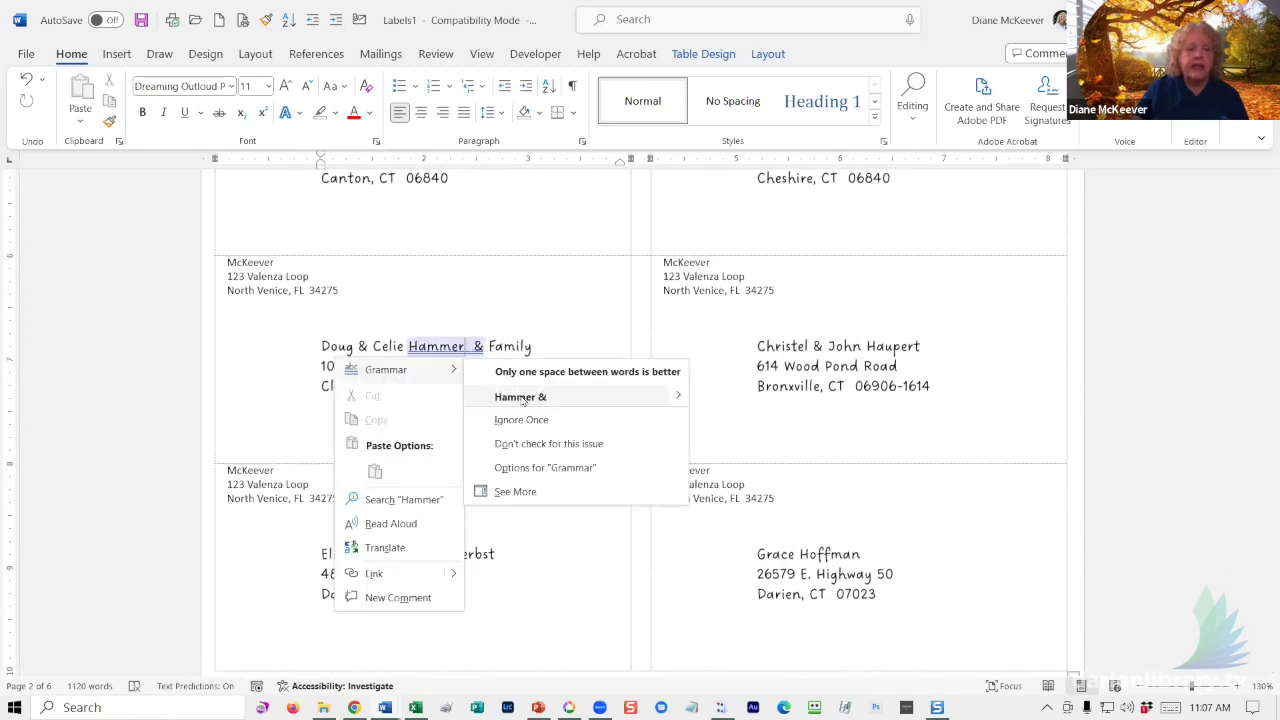
pyautogui.click(543, 394)
pyautogui.scroll(-1, 545, 410)
pyautogui.scroll(-10, 537, 416)
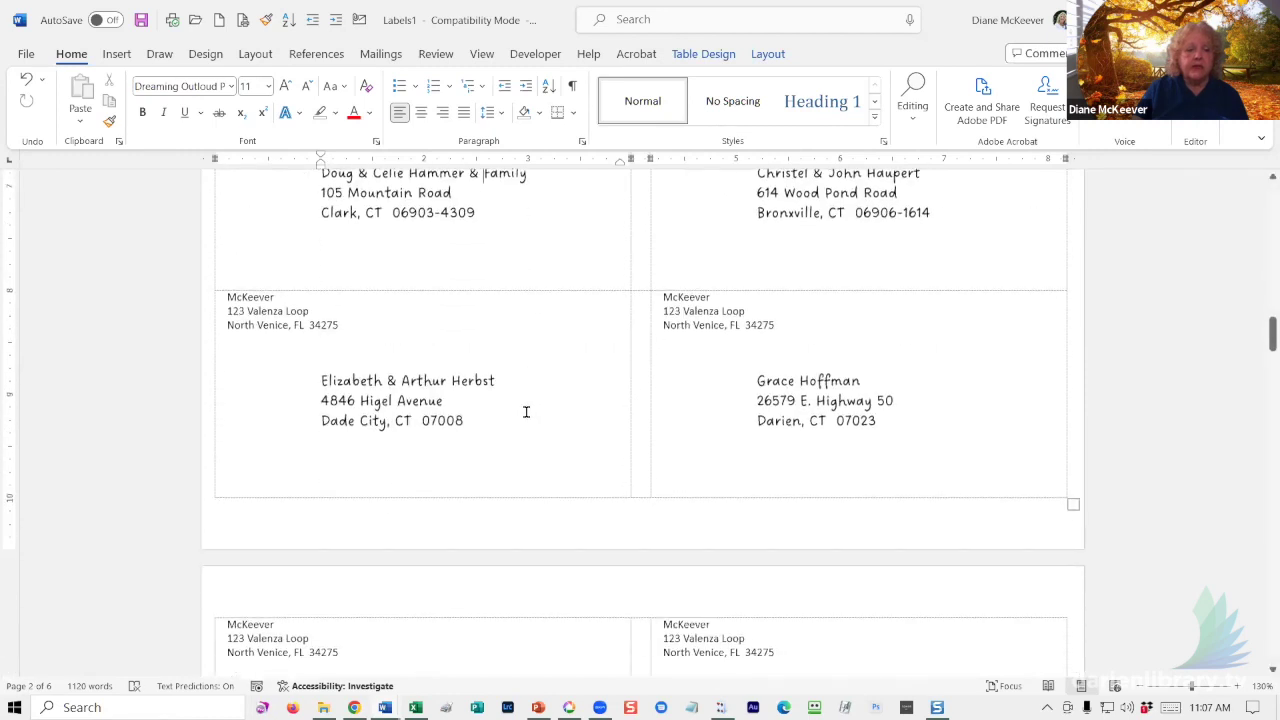
pyautogui.doubleClick(468, 340)
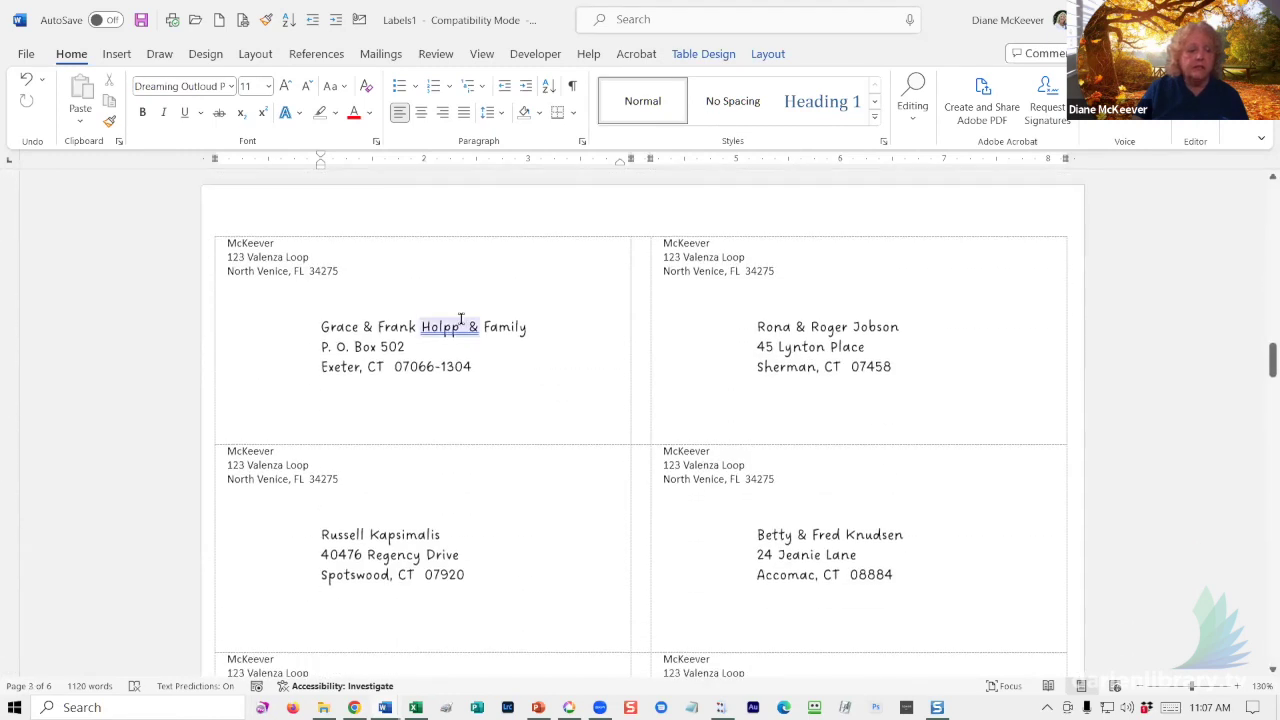
pyautogui.rightClick(468, 340)
pyautogui.click(513, 376)
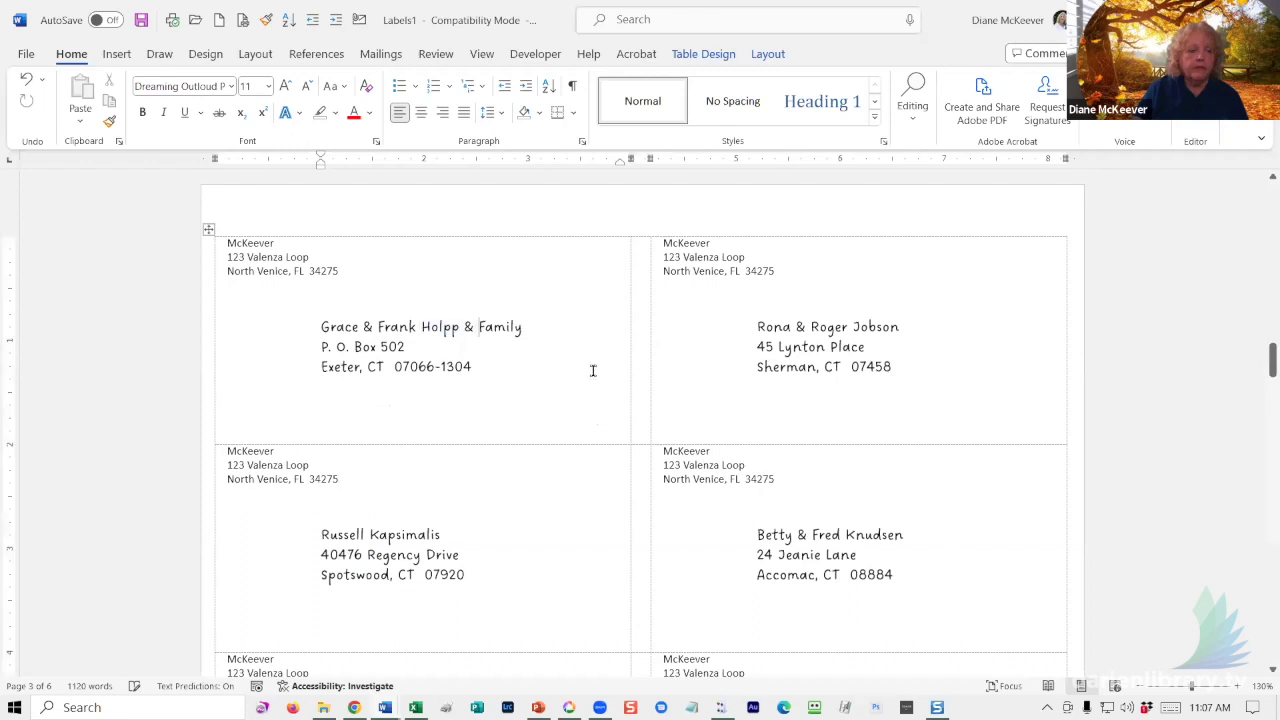
# - Add 'Mr.' before the first recipient's name on page 4
pyautogui.scroll(-7, 551, 383)
pyautogui.scroll(-8, 545, 378)
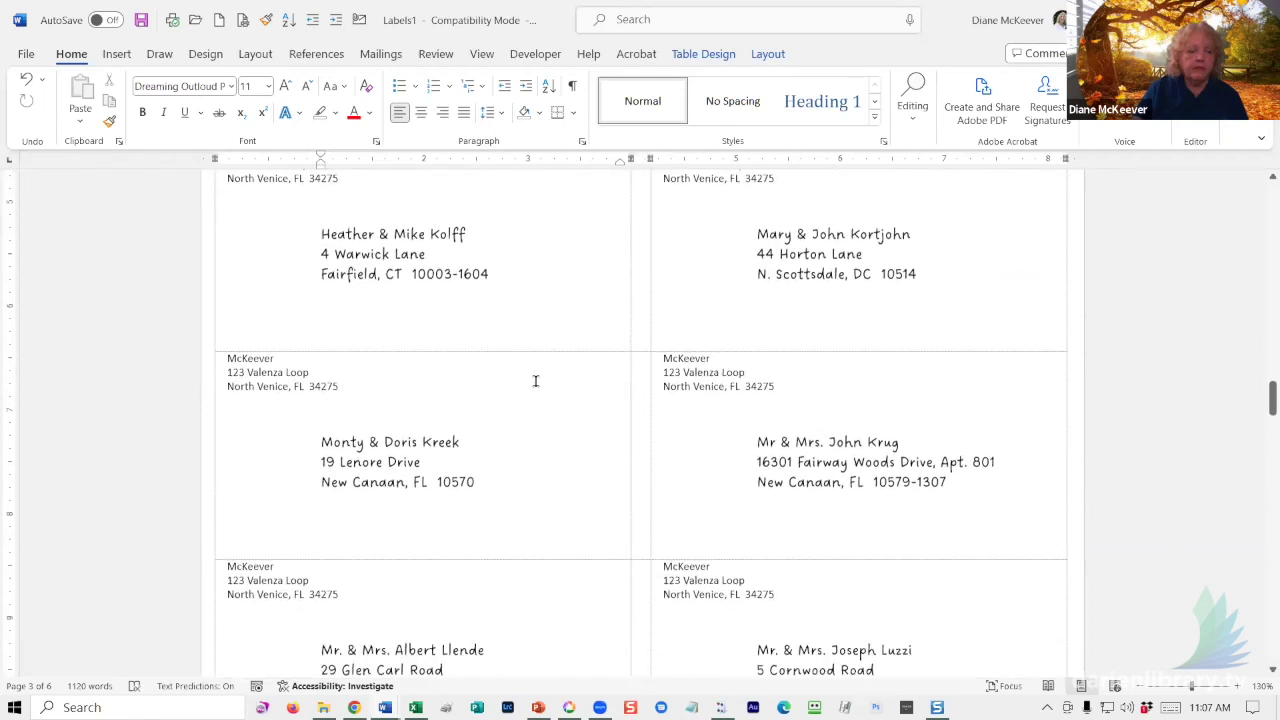
pyautogui.scroll(-7, 530, 378)
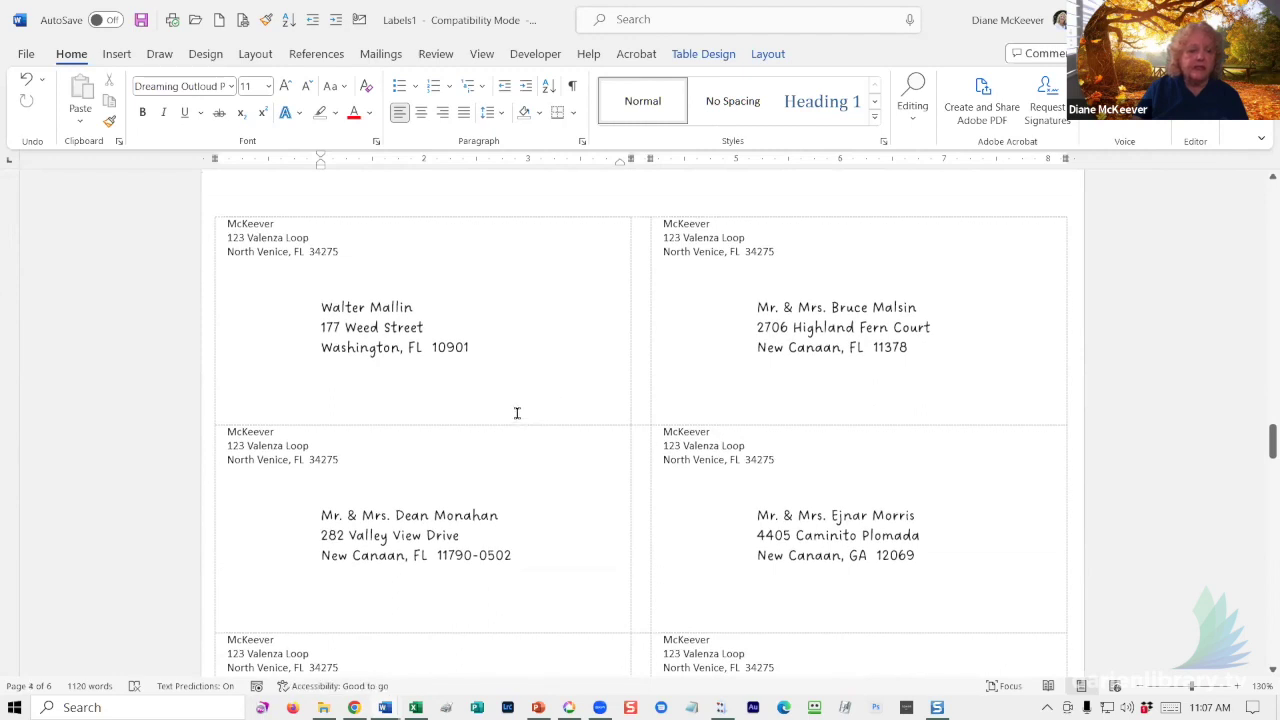
pyautogui.click(383, 307)
pyautogui.press('Home')
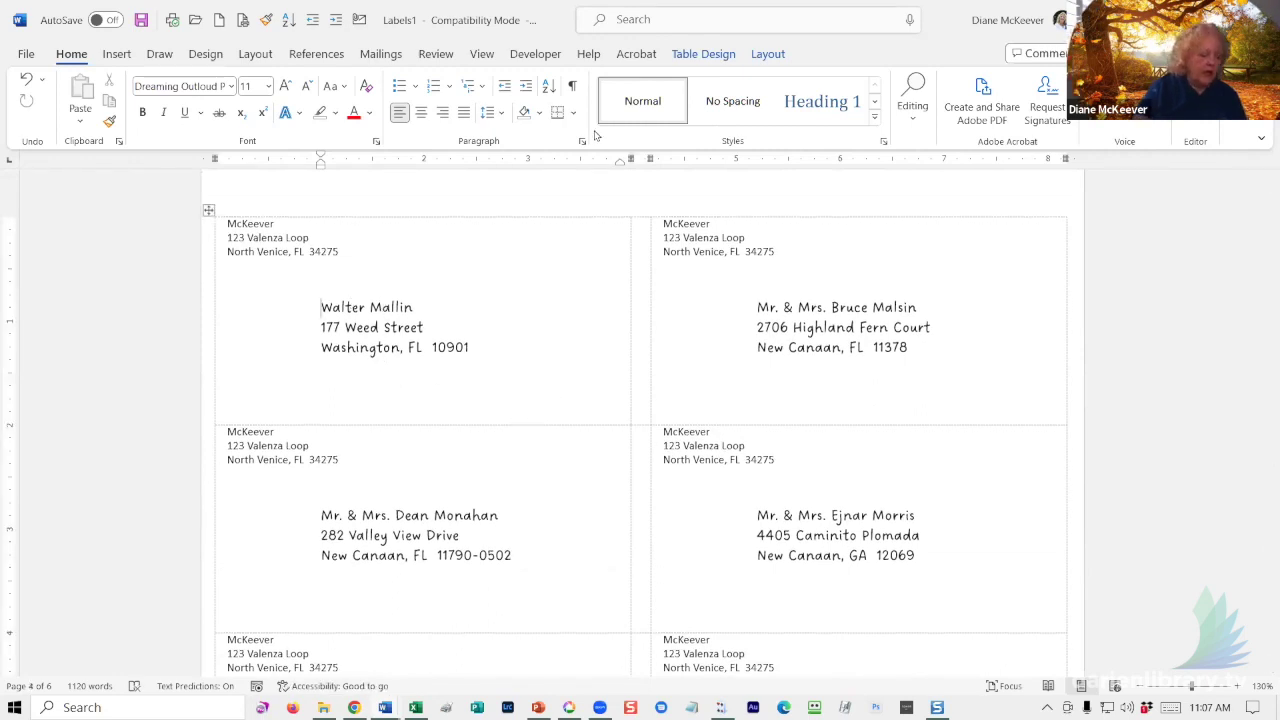
pyautogui.write('Mr.')
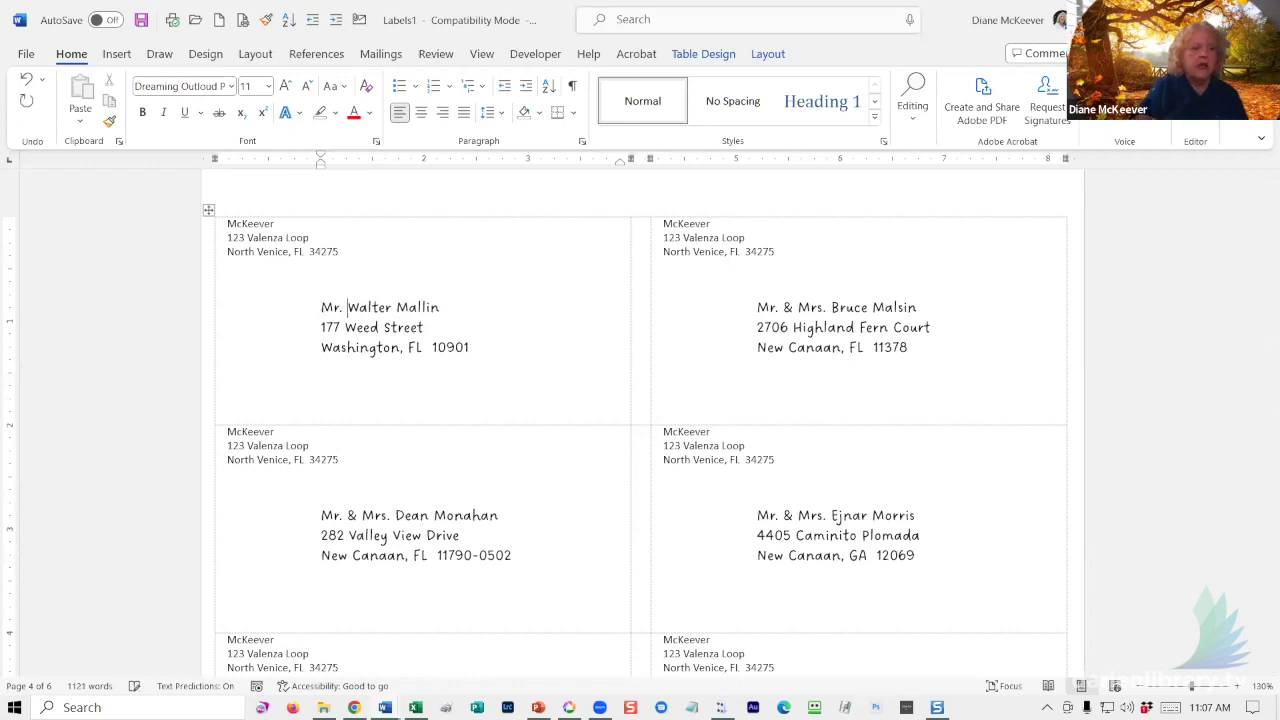
pyautogui.click(752, 535)
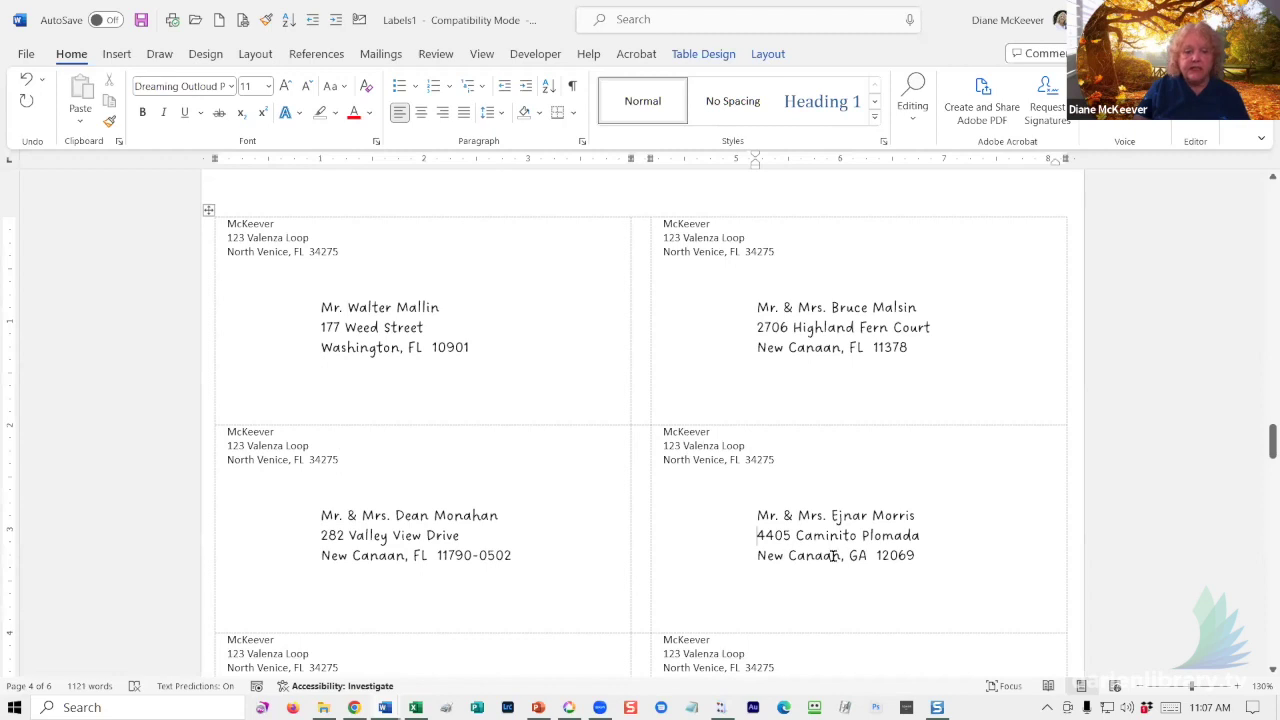
pyautogui.scroll(-1, 827, 545)
pyautogui.scroll(-8, 827, 540)
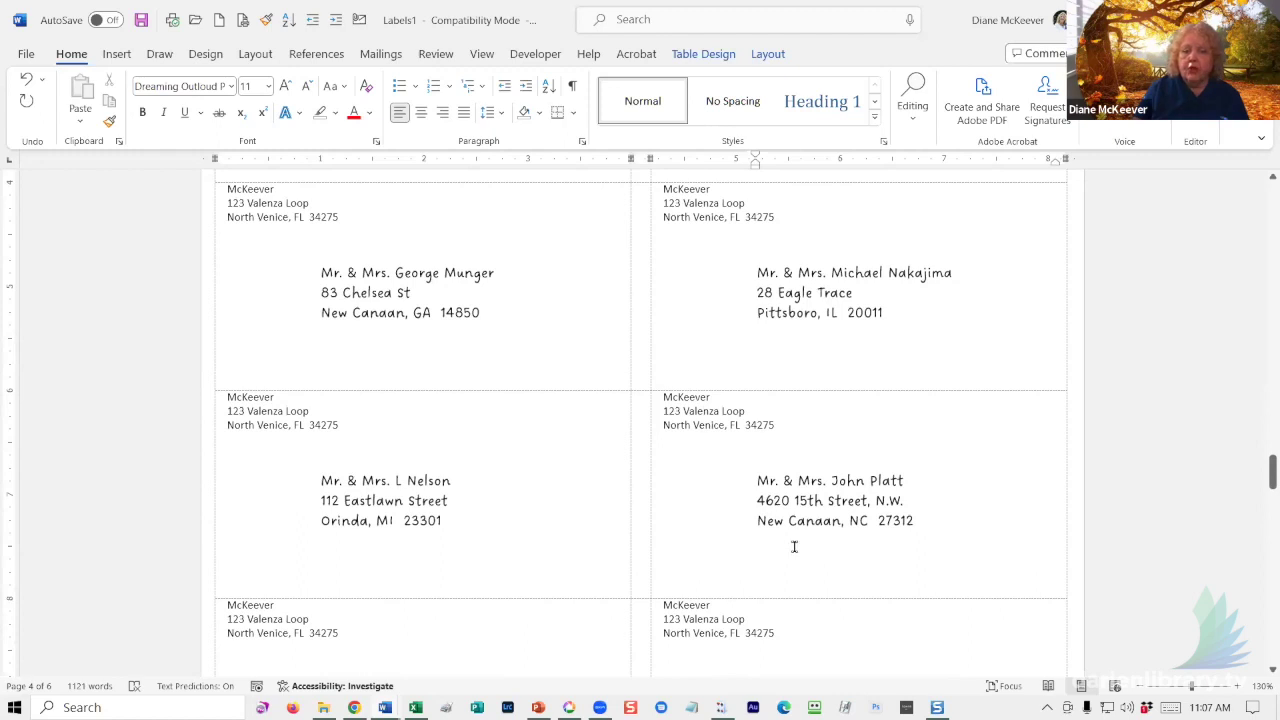
pyautogui.scroll(-2, 800, 543)
pyautogui.scroll(-3, 793, 545)
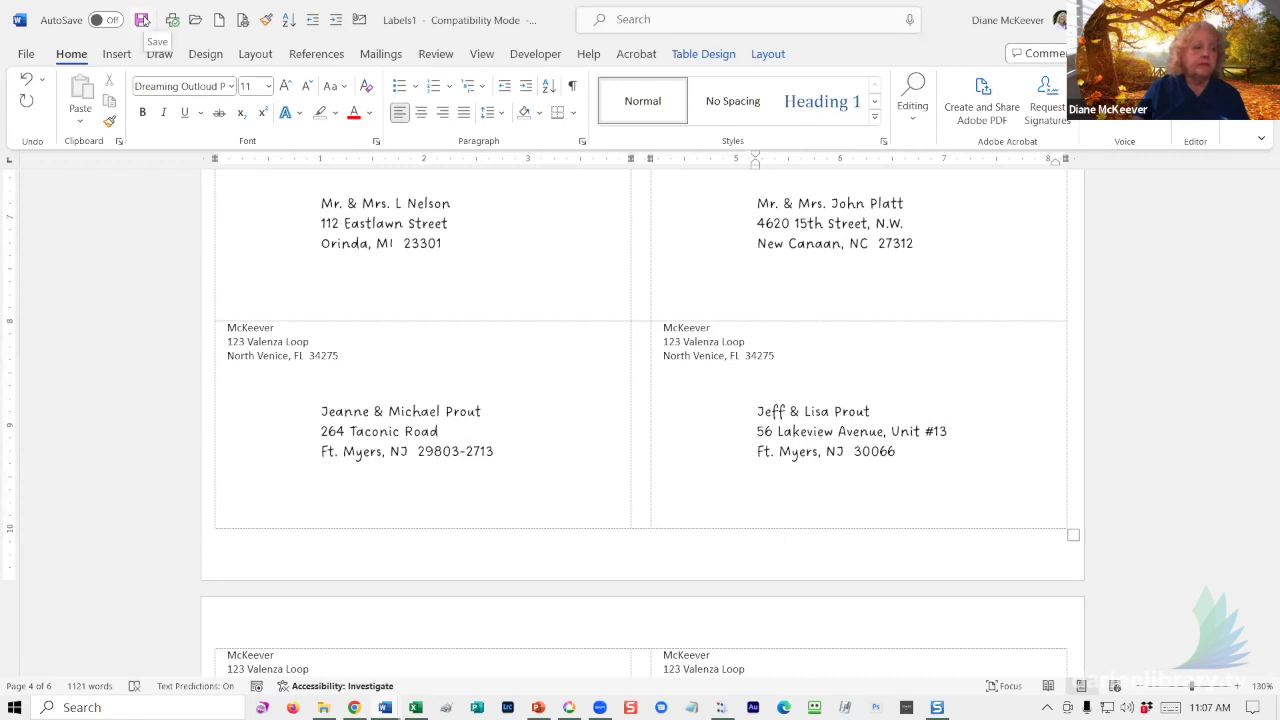
# - Save the merged labels to the Desktop as '2022 Christmas Mailing Labels w return address'
pyautogui.click(142, 20)
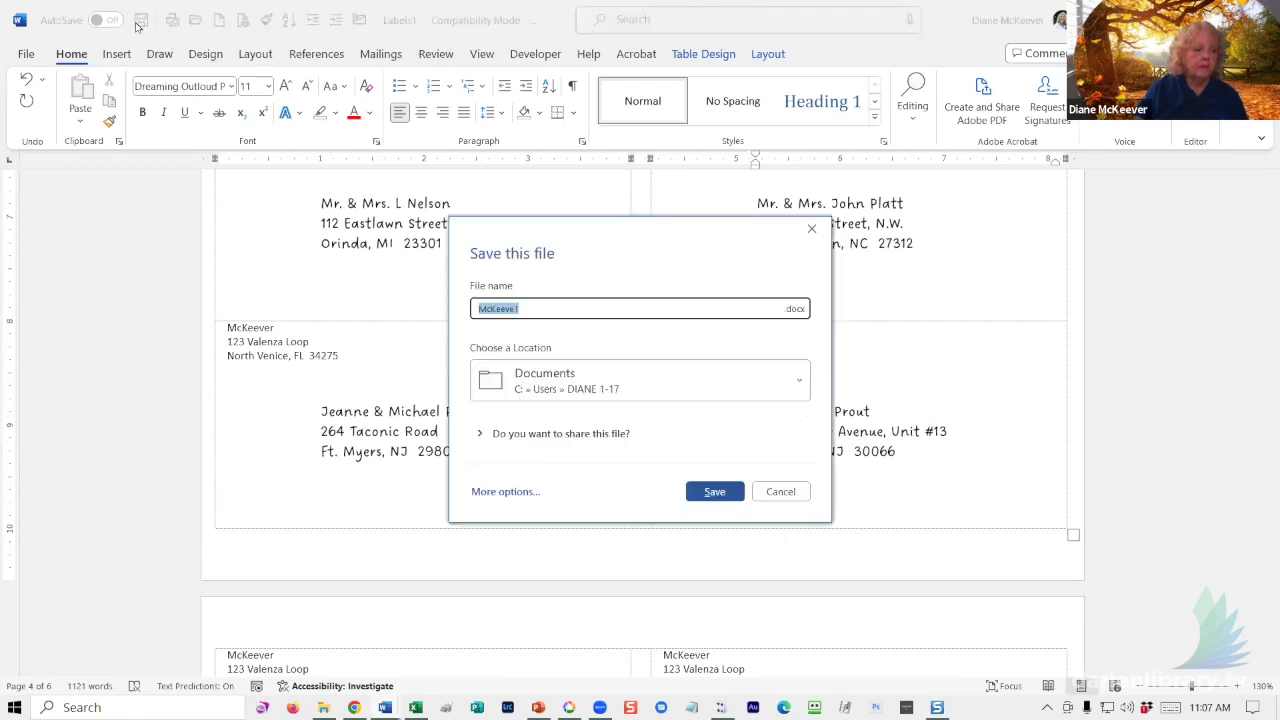
pyautogui.write('2022')
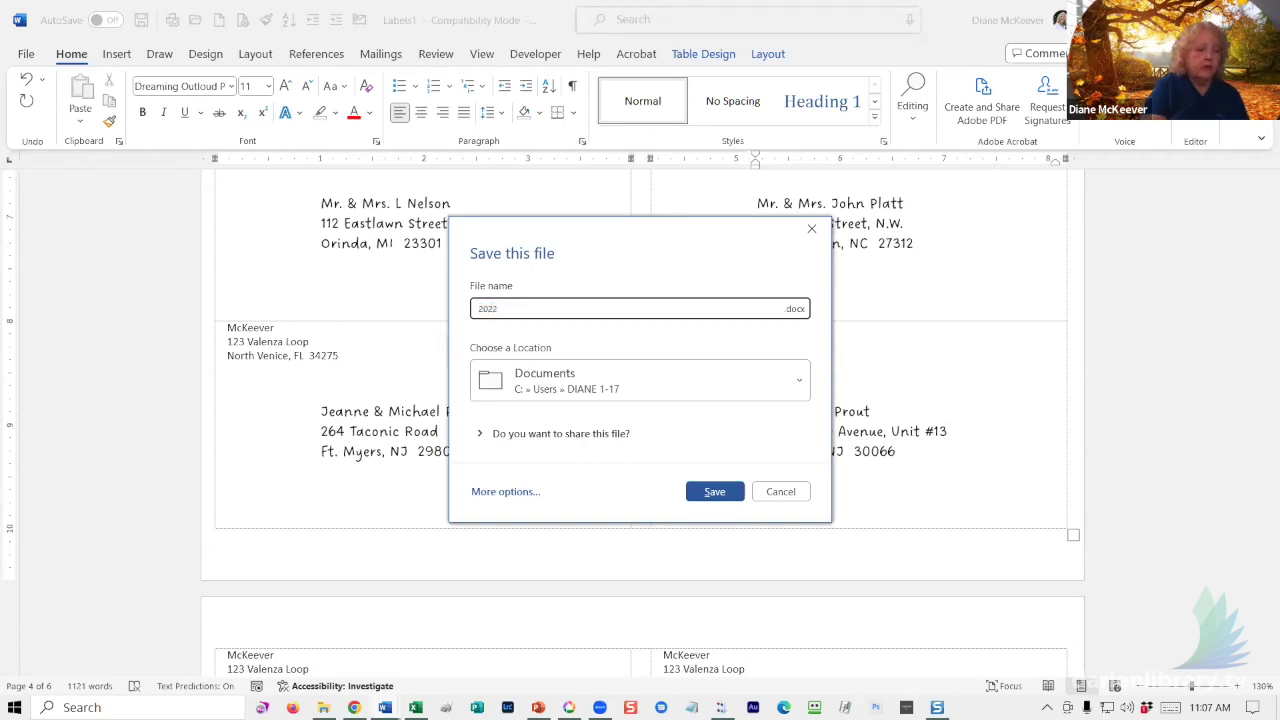
pyautogui.write(' Christmas Mailing Labels w')
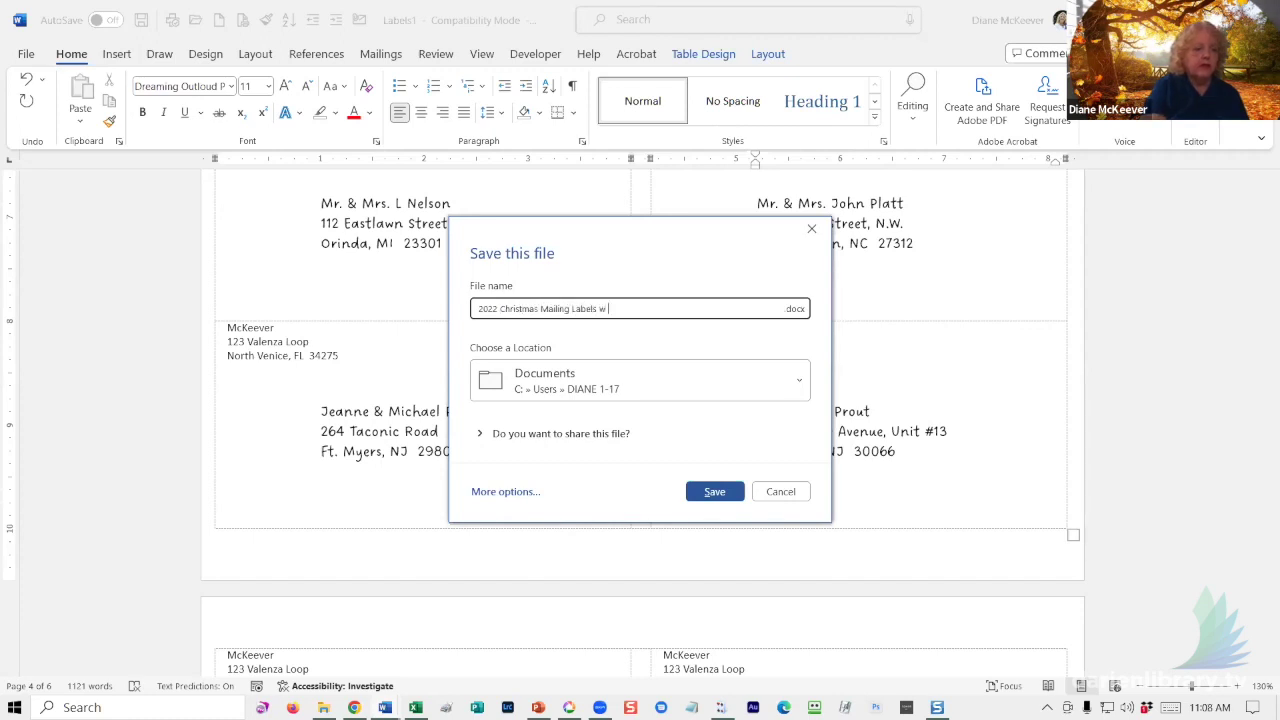
pyautogui.write('turn address')
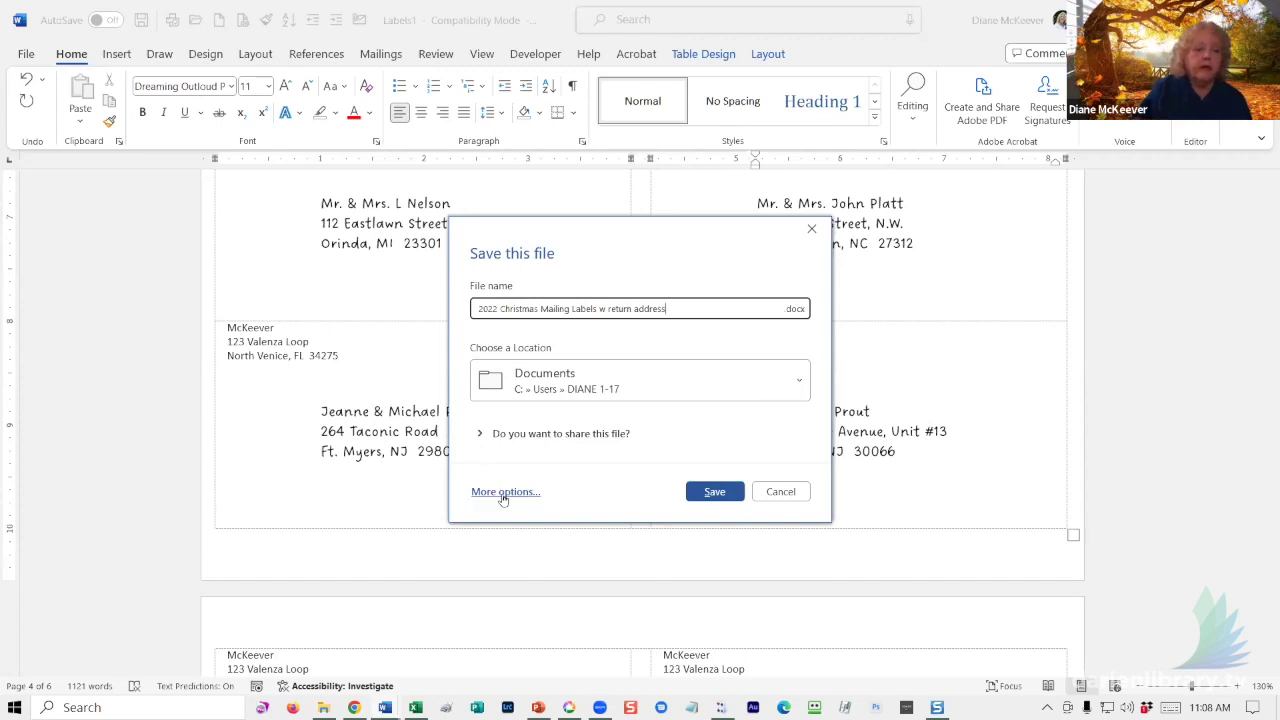
pyautogui.click(568, 387)
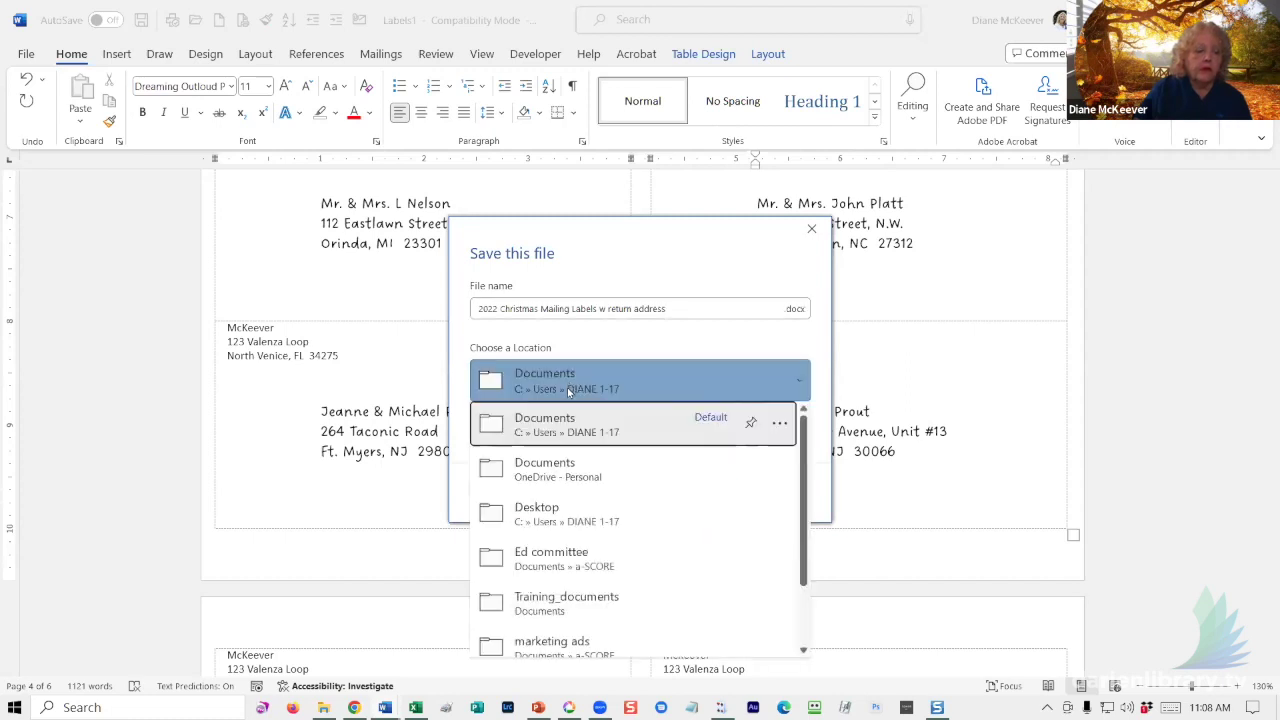
pyautogui.click(547, 516)
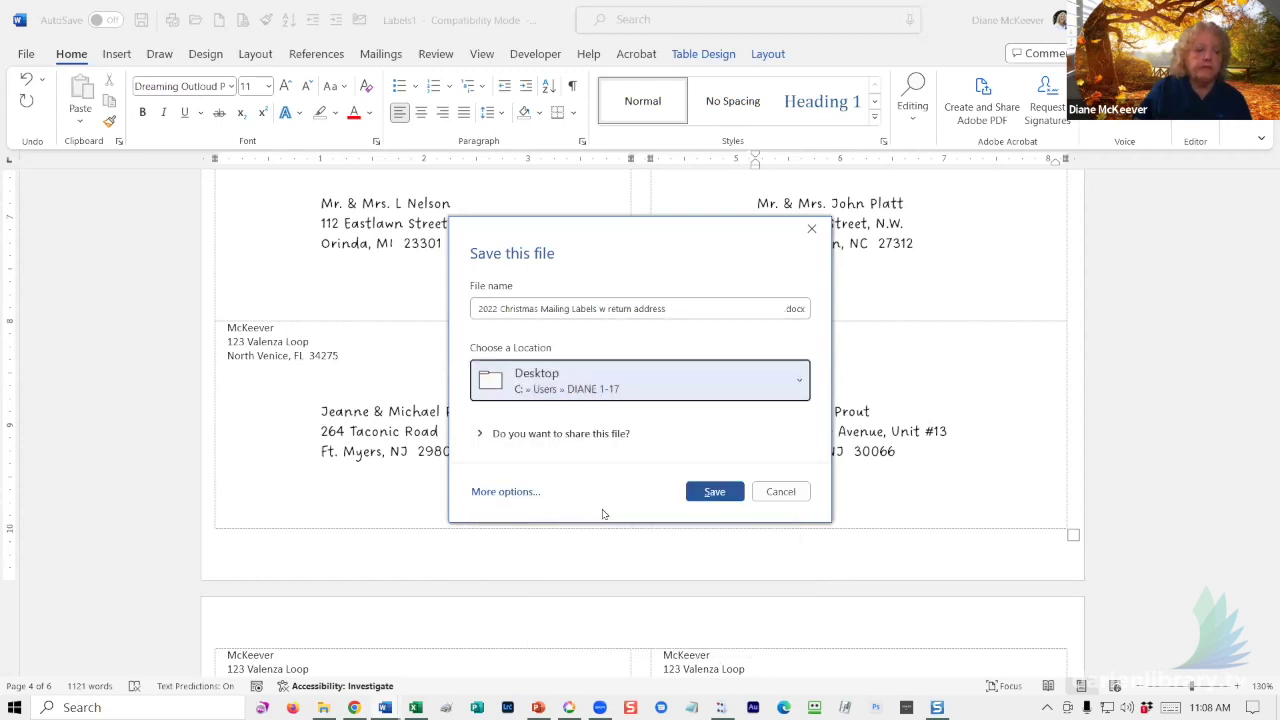
pyautogui.click(716, 492)
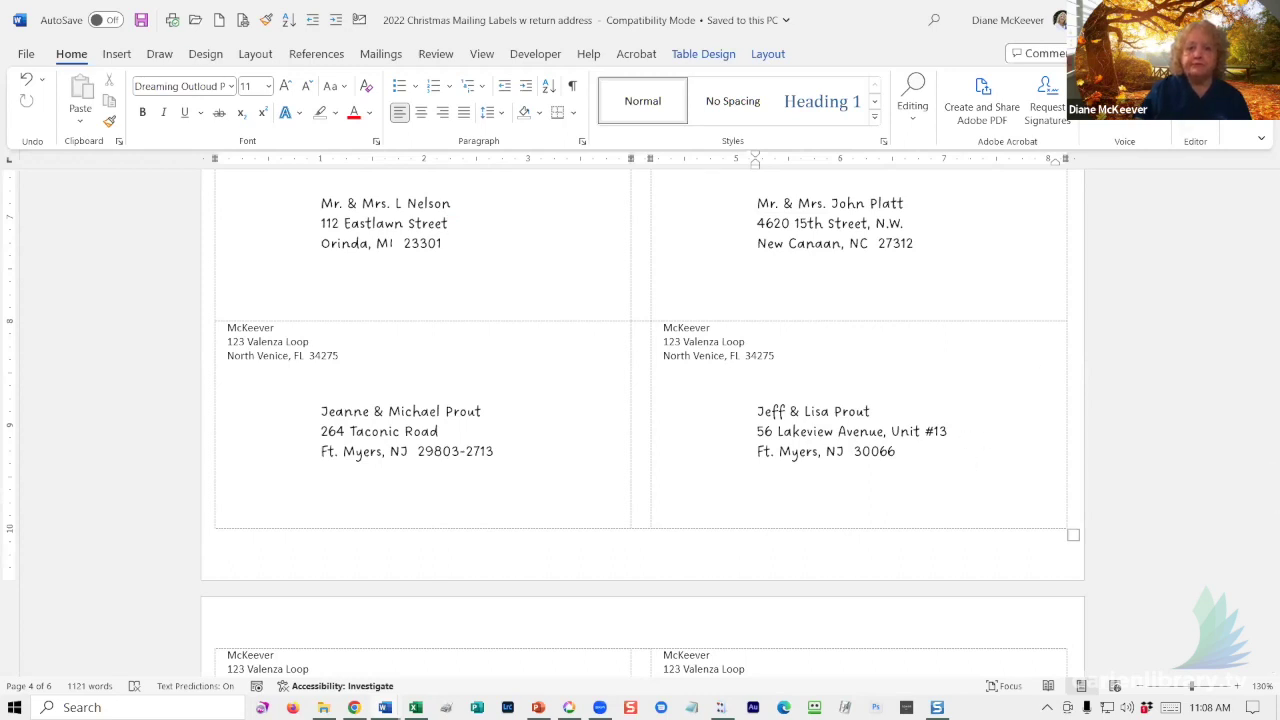
# - Save the label master document to the Desktop as 'Mail merge master for labels w return address'
pyautogui.hotkey('alt', 'Tab')
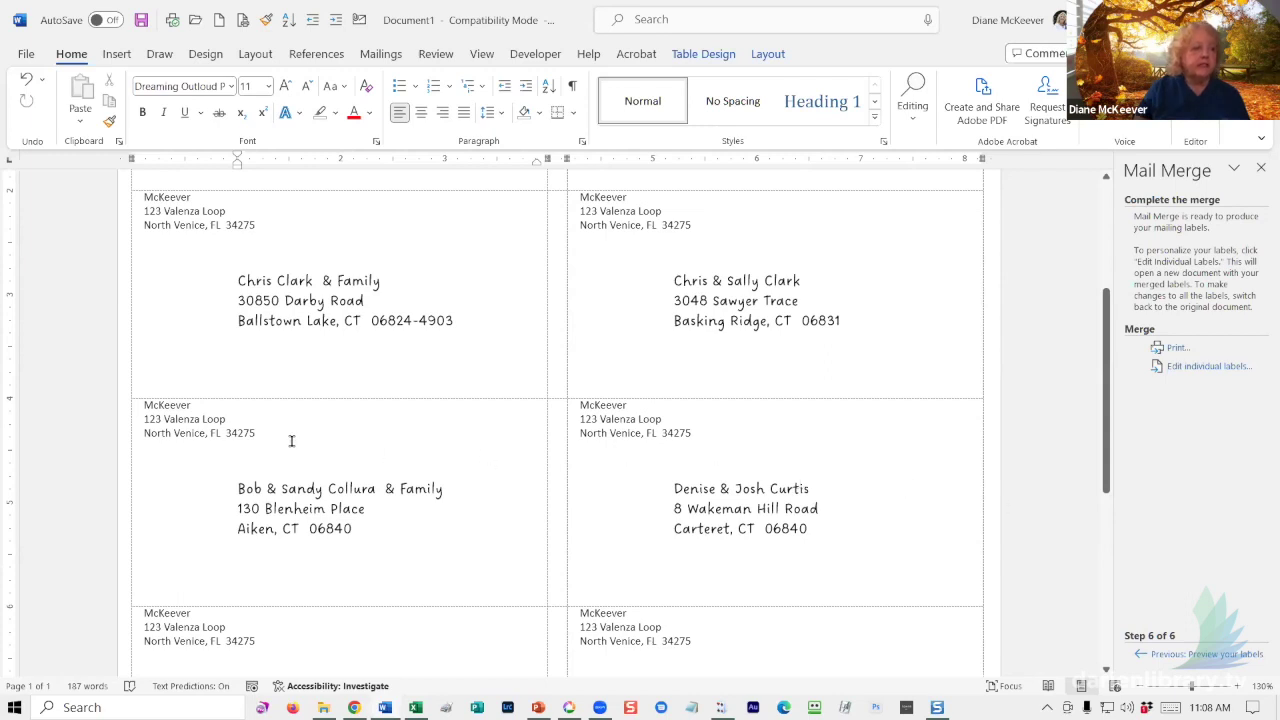
pyautogui.click(26, 54)
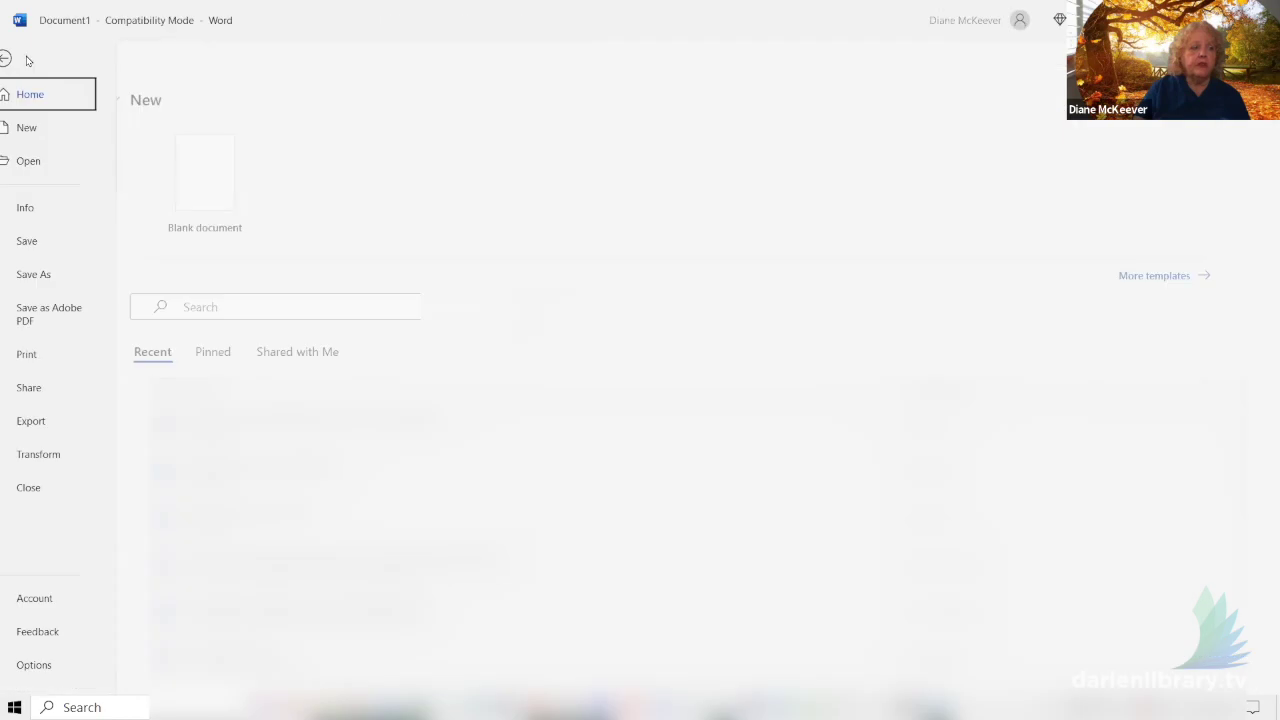
pyautogui.click(53, 274)
pyautogui.click(213, 320)
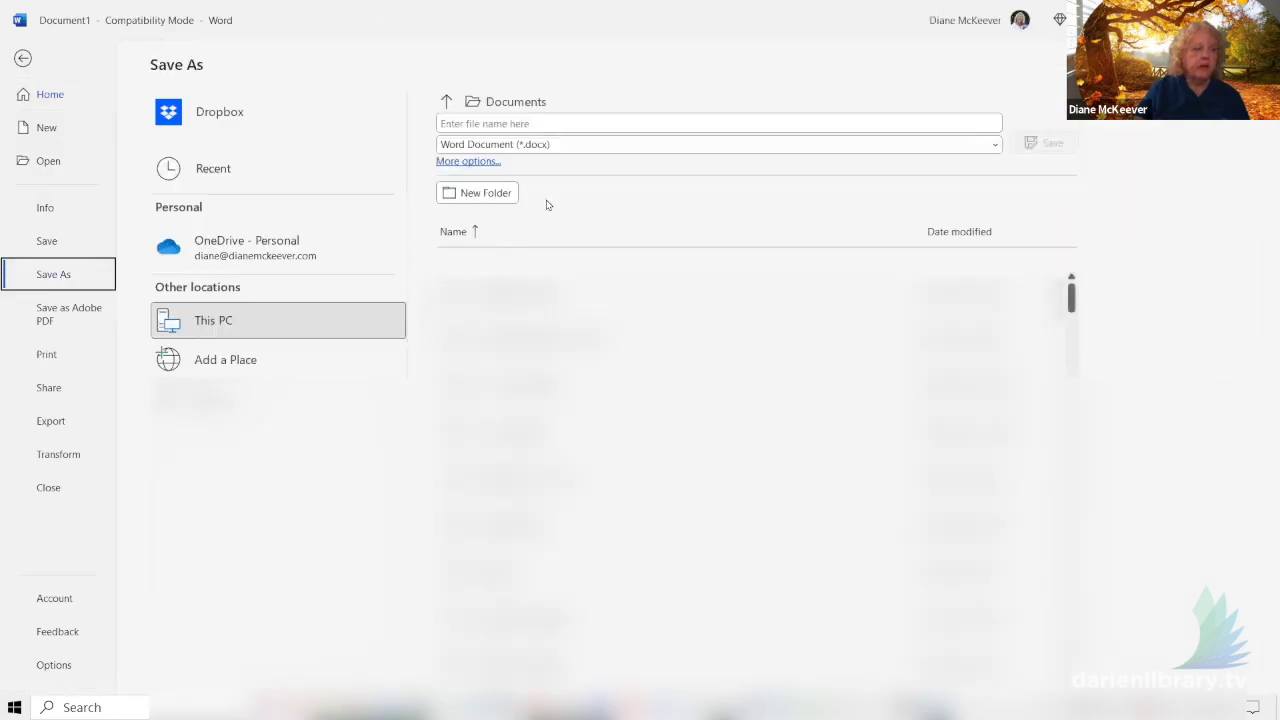
pyautogui.click(562, 121)
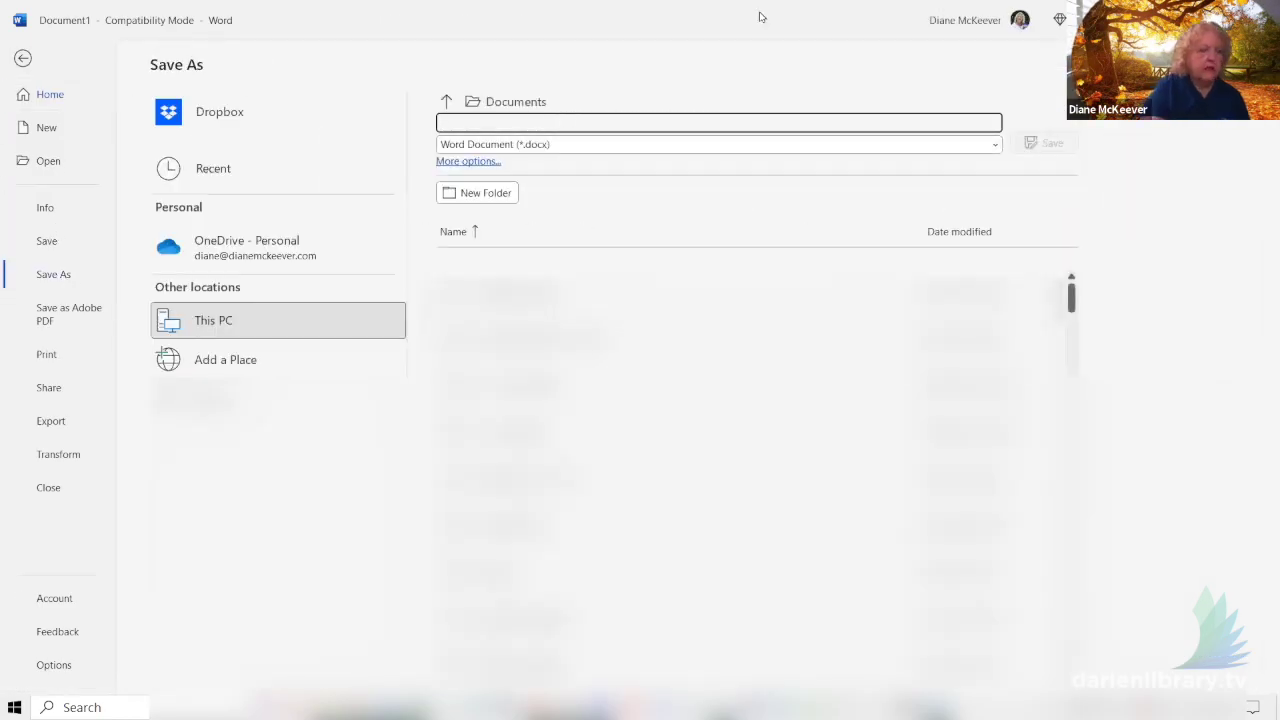
pyautogui.write('Mail merge m')
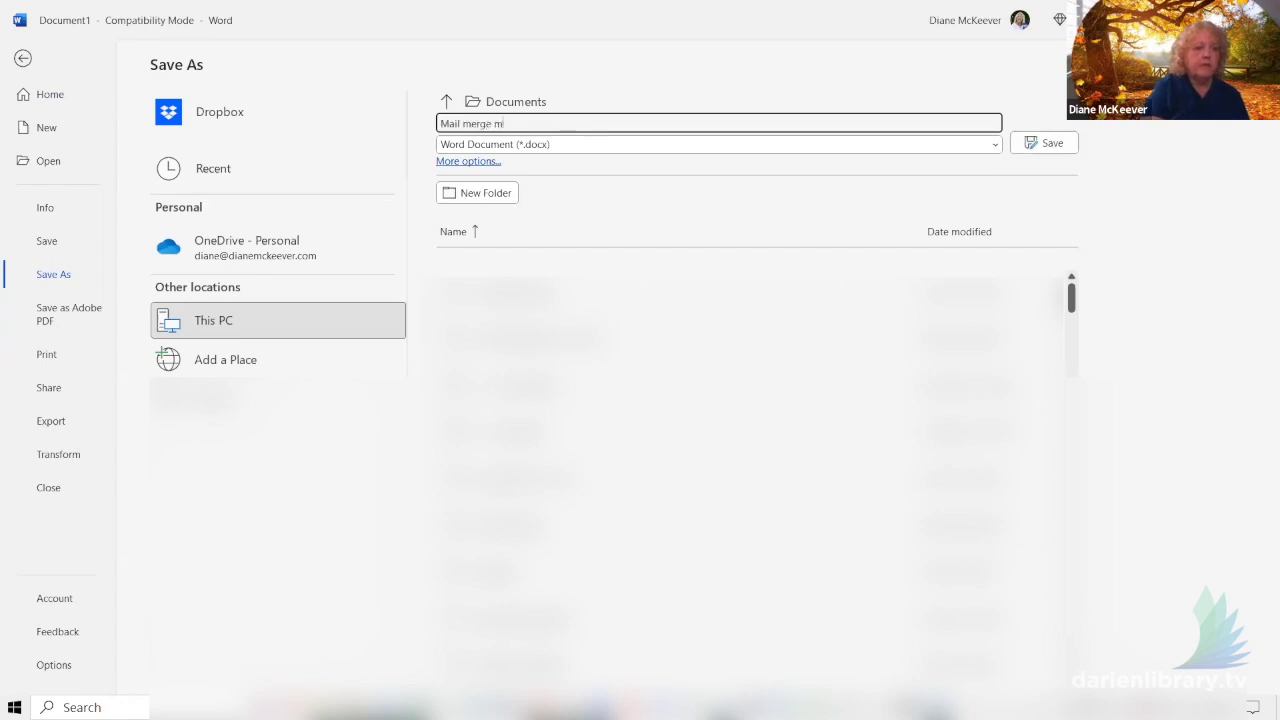
pyautogui.write('aster for labels w re')
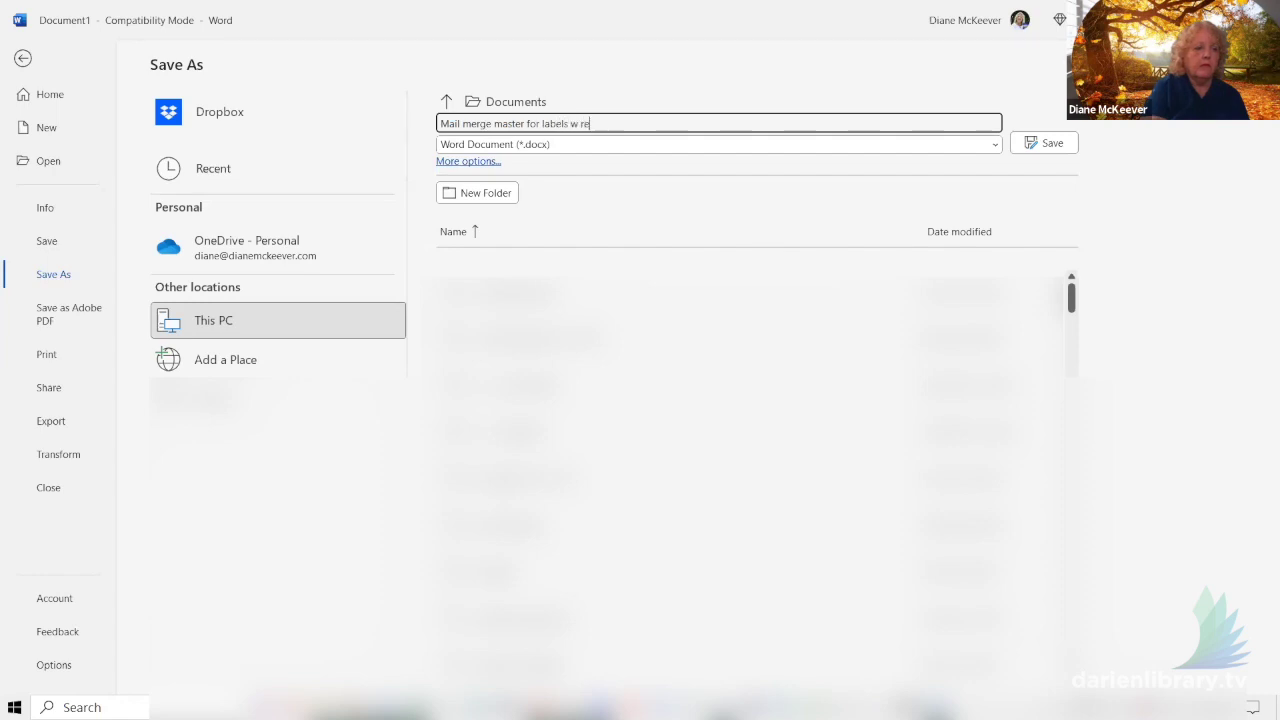
pyautogui.write('turn address')
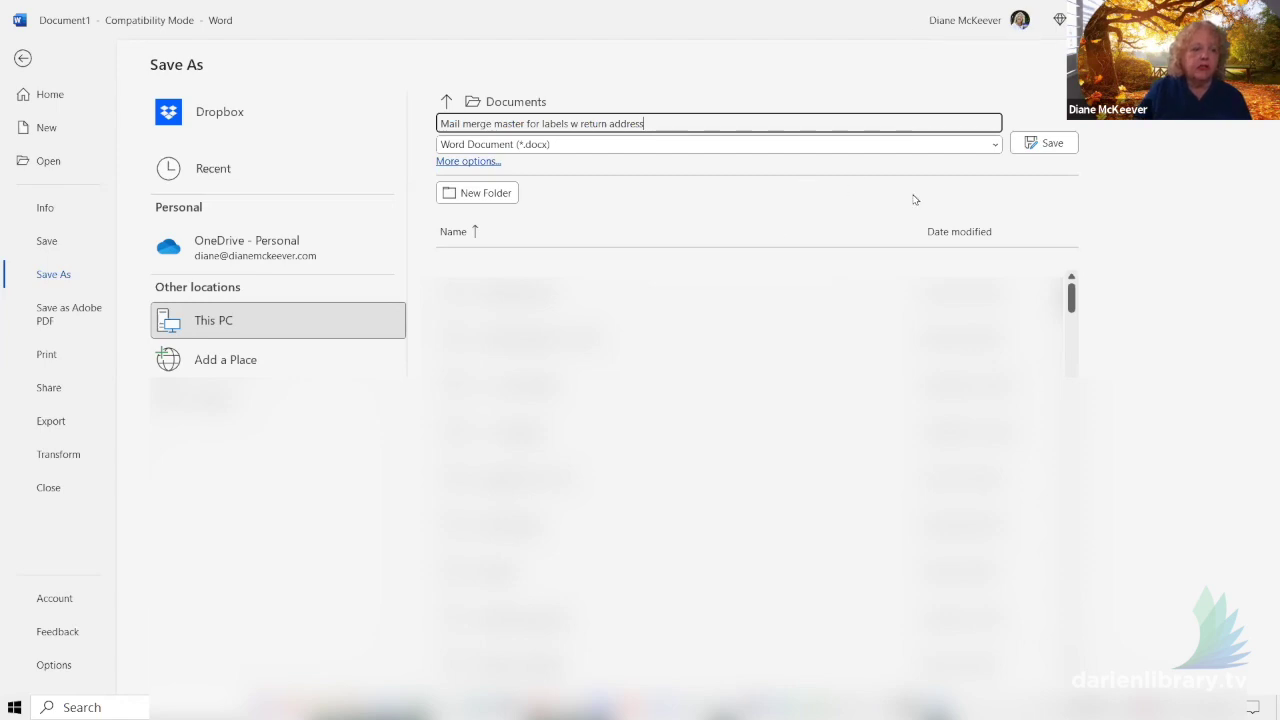
pyautogui.click(226, 405)
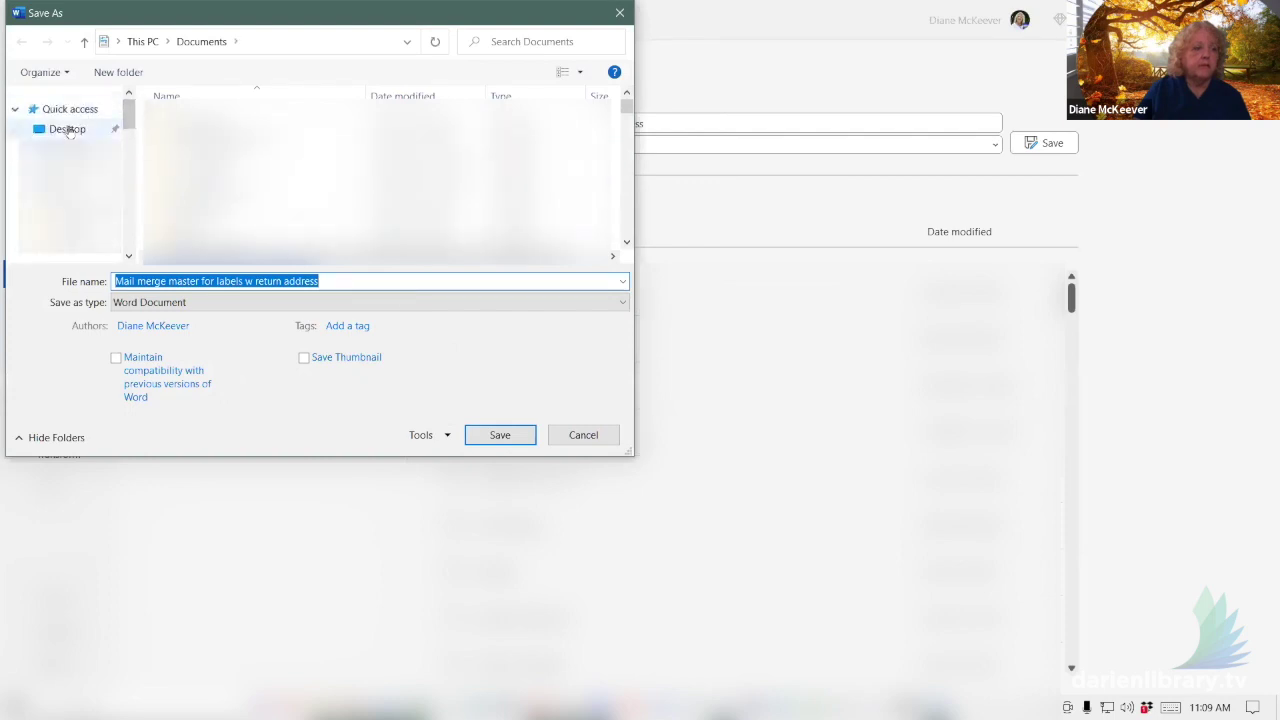
pyautogui.click(68, 129)
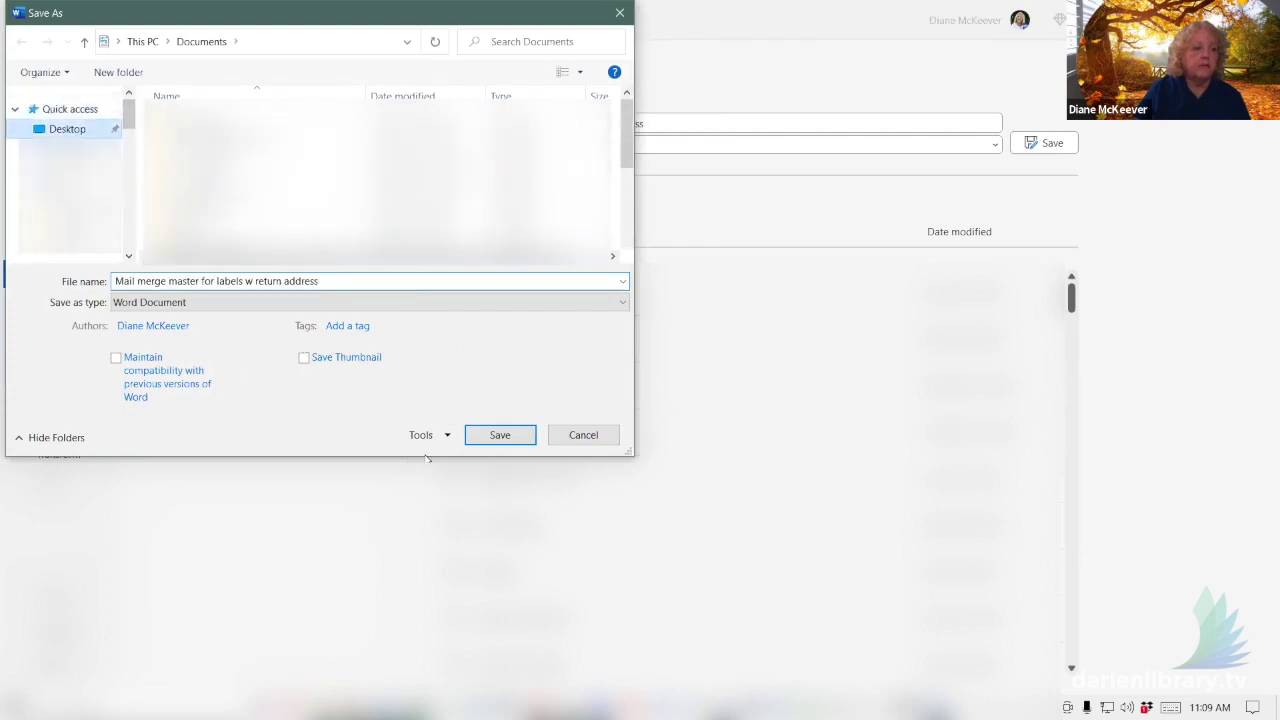
pyautogui.click(498, 438)
pyautogui.hotkey('alt', 'Tab')
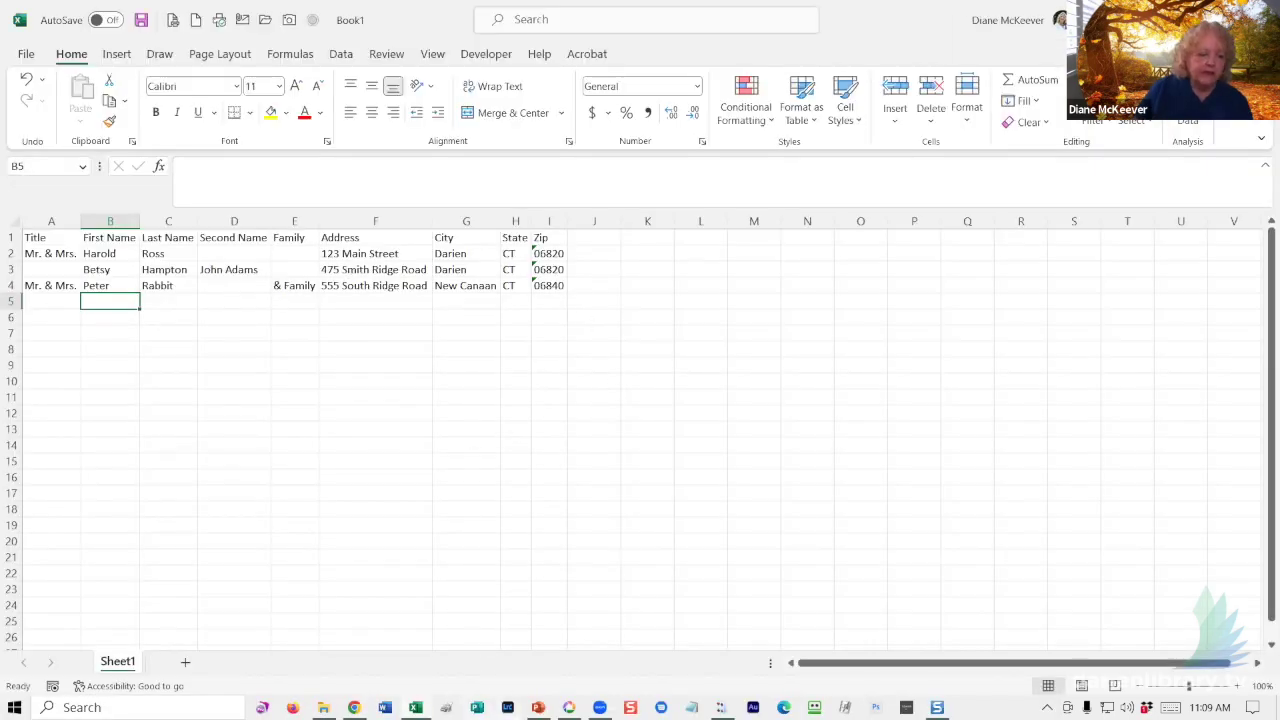
# - Launch the Step-by-Step Mail Merge Wizard from Start Mail Merge on the Mailings tab
pyautogui.hotkey('alt', 'Tab')
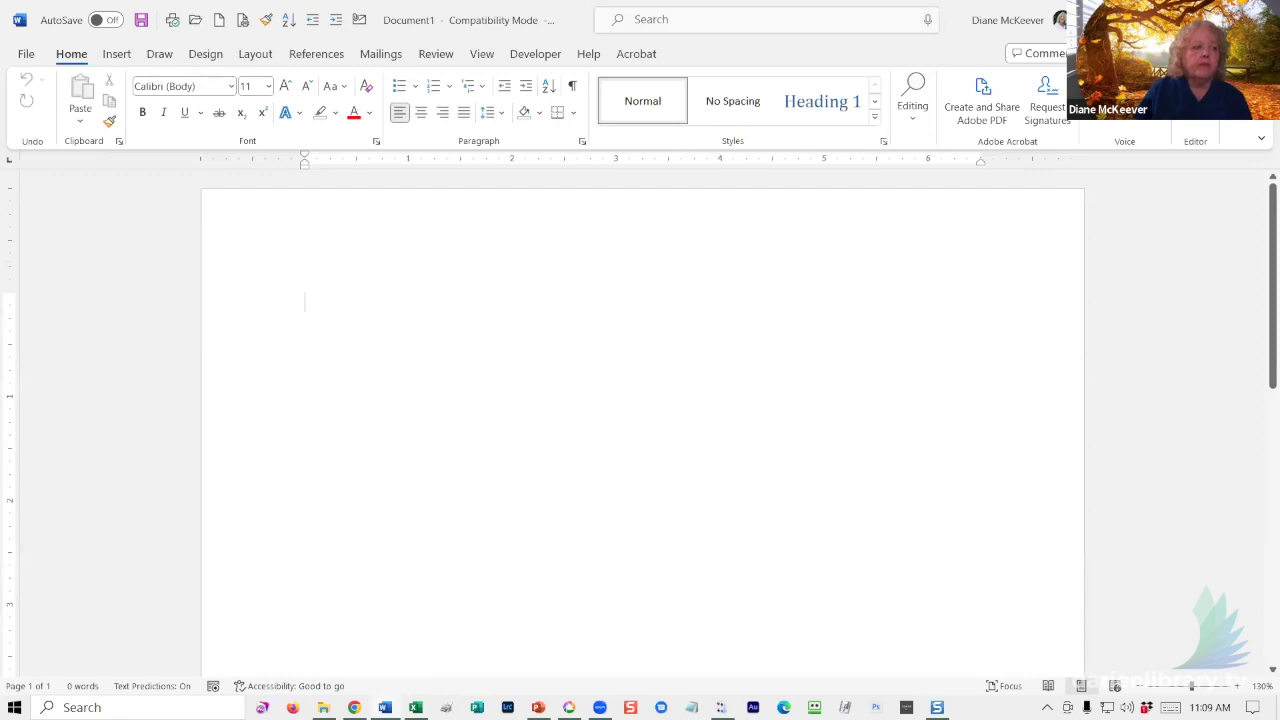
pyautogui.click(378, 55)
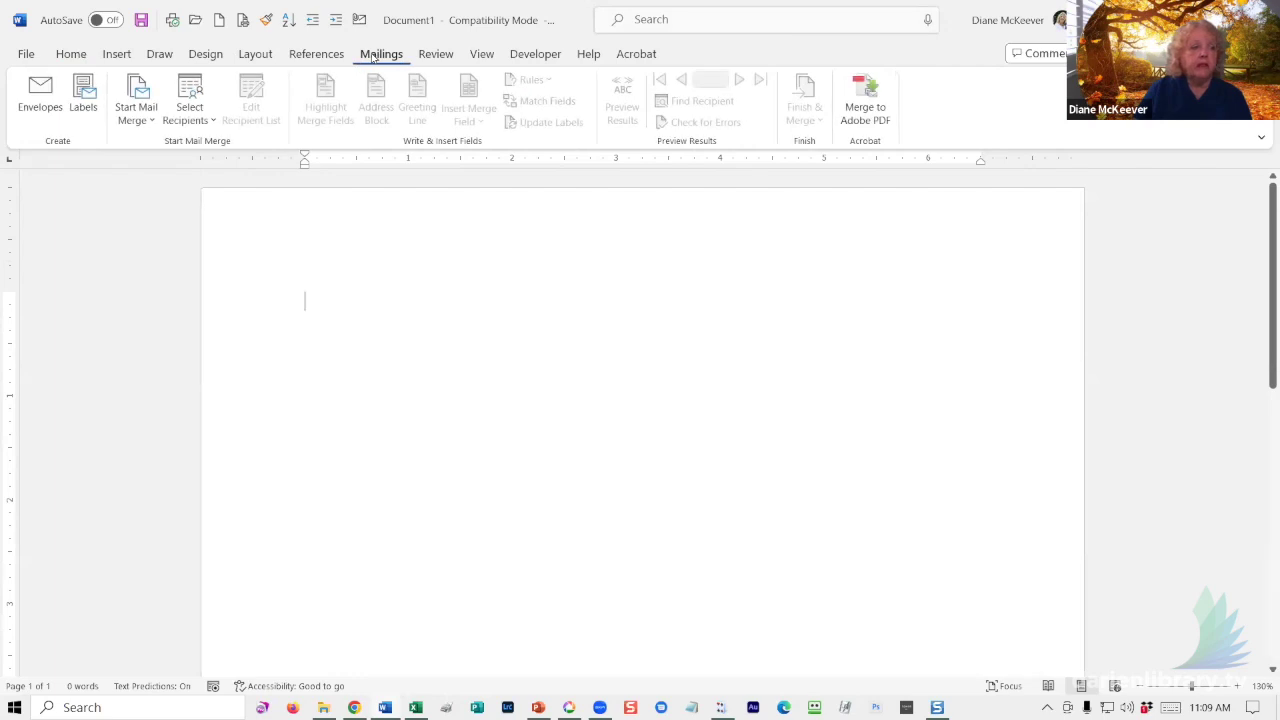
pyautogui.click(140, 120)
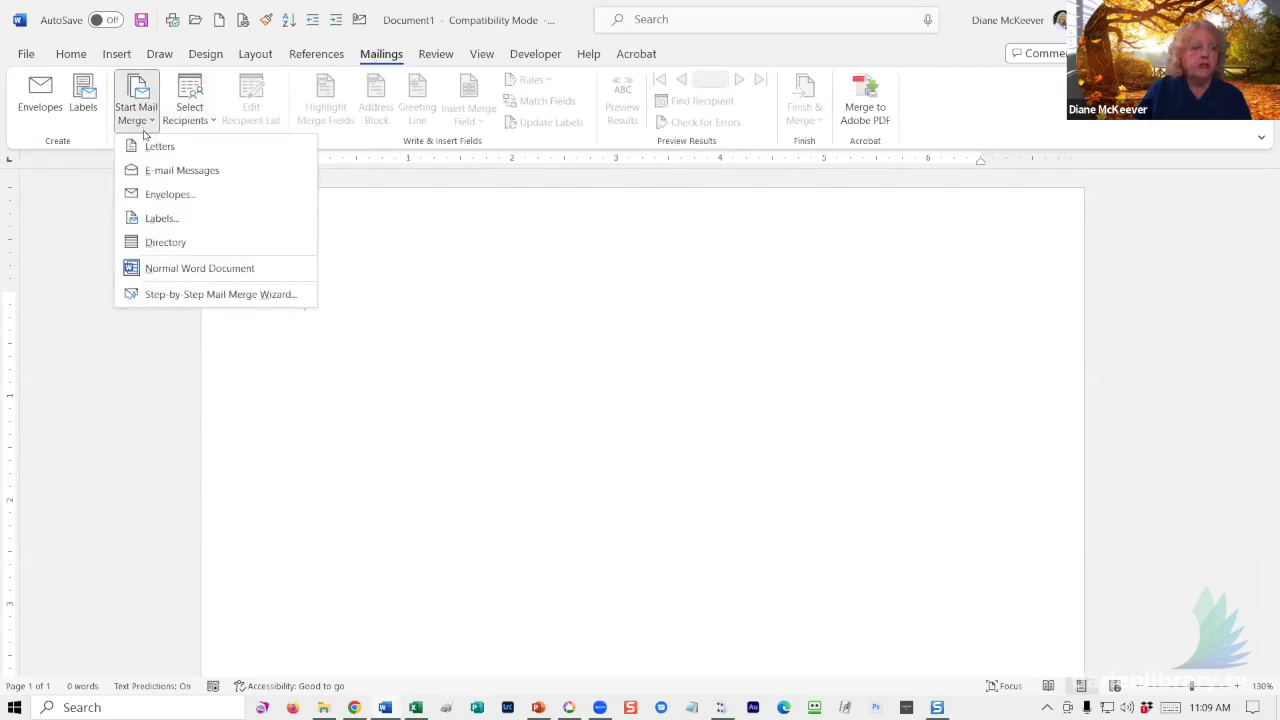
pyautogui.click(154, 295)
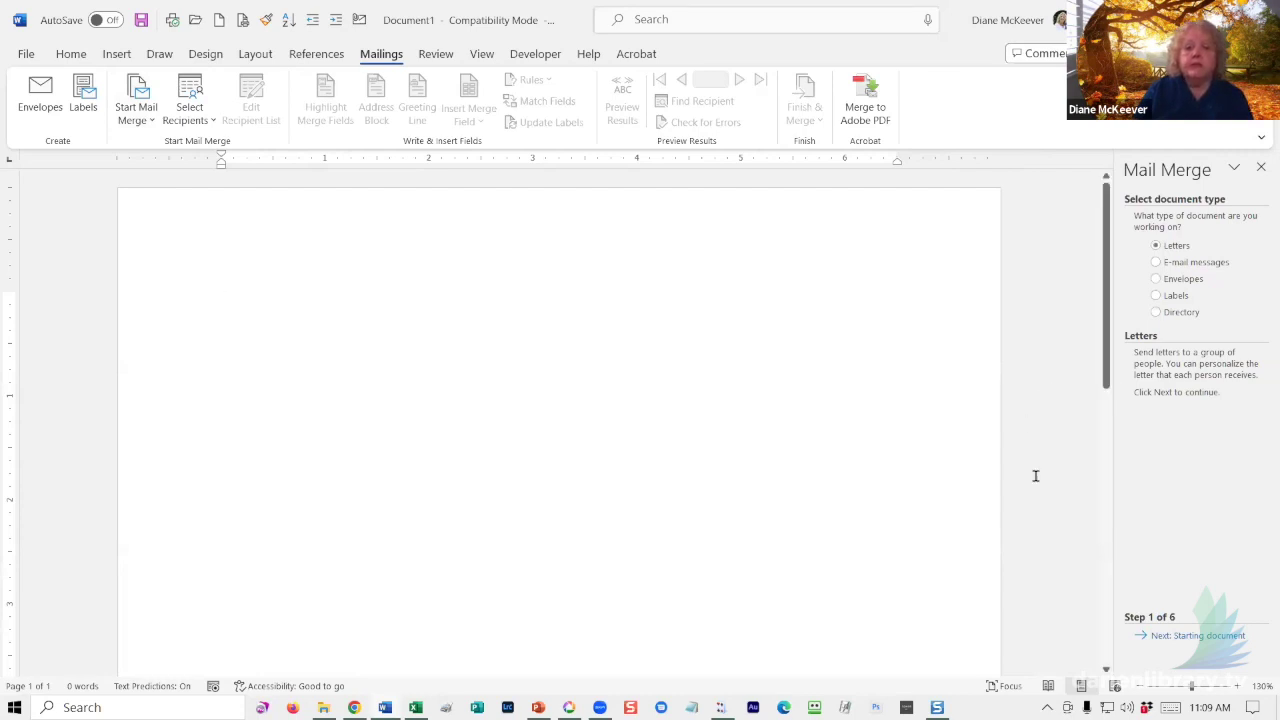
# - Choose Directory as the merge document type and continue to the starting-document step
pyautogui.click(1158, 314)
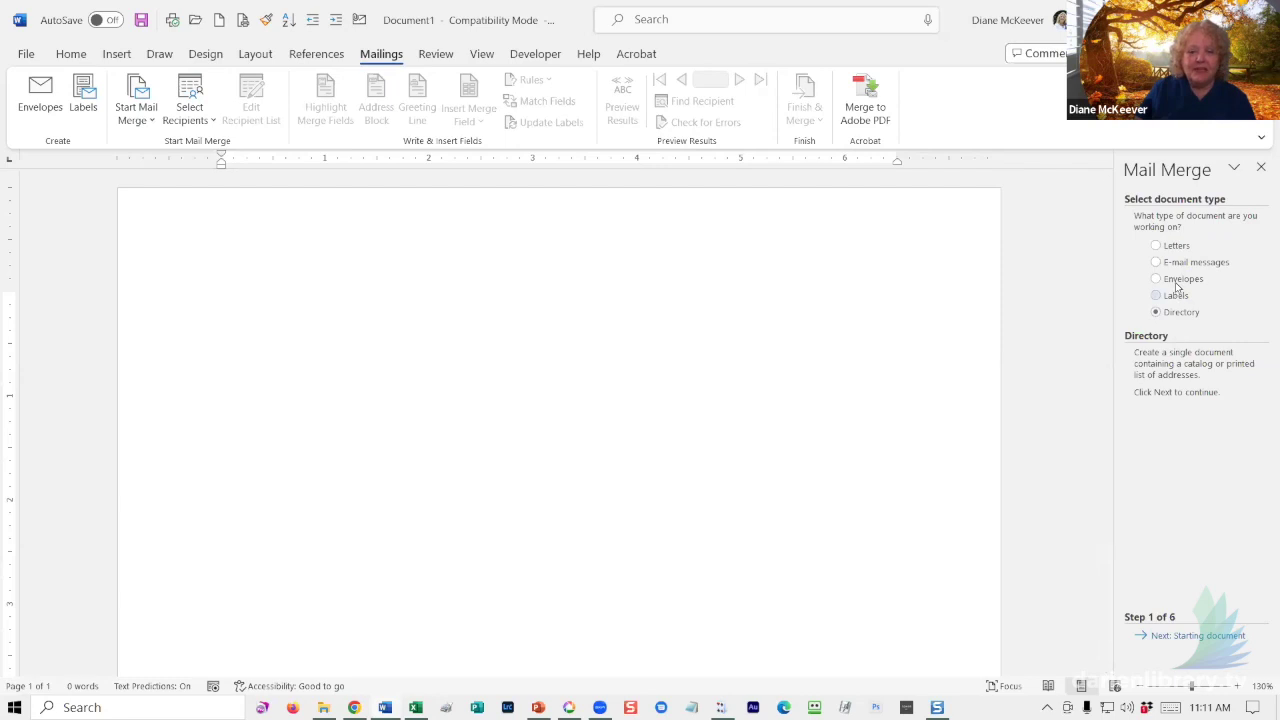
pyautogui.click(1176, 637)
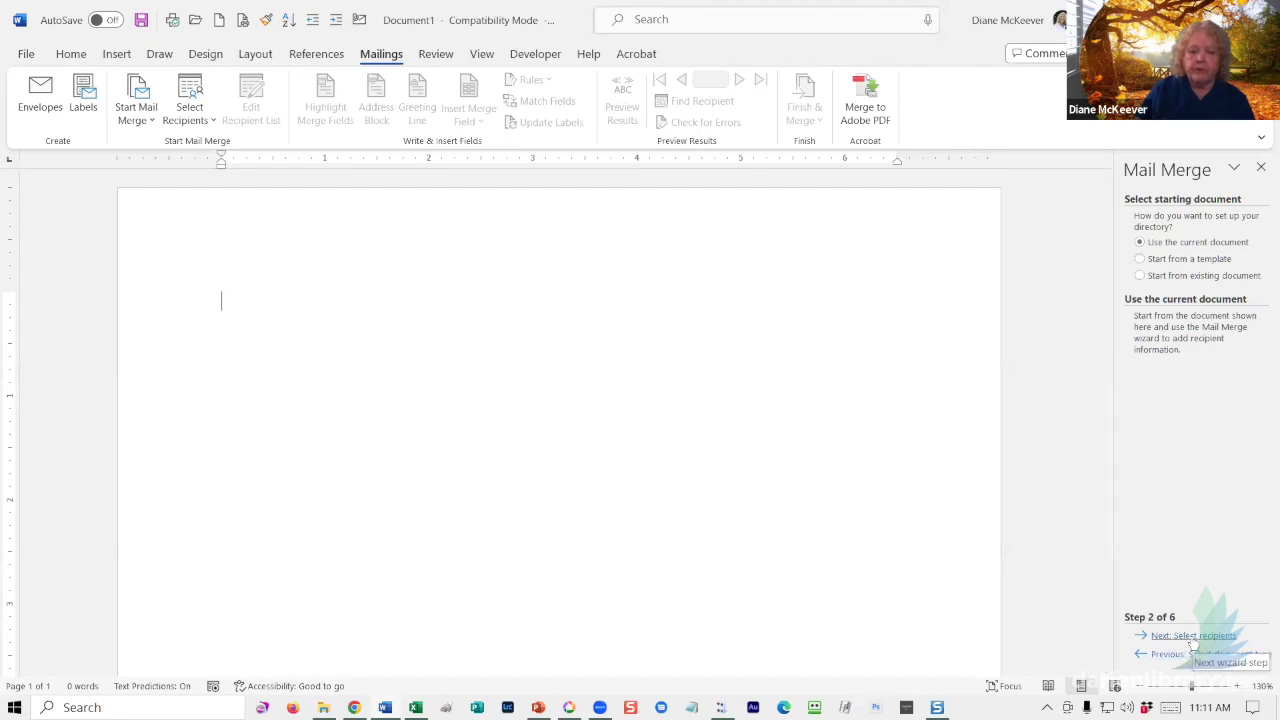
# - Use the Names$ sheet of the Names workbook on the Desktop as the recipient list
pyautogui.click(1193, 637)
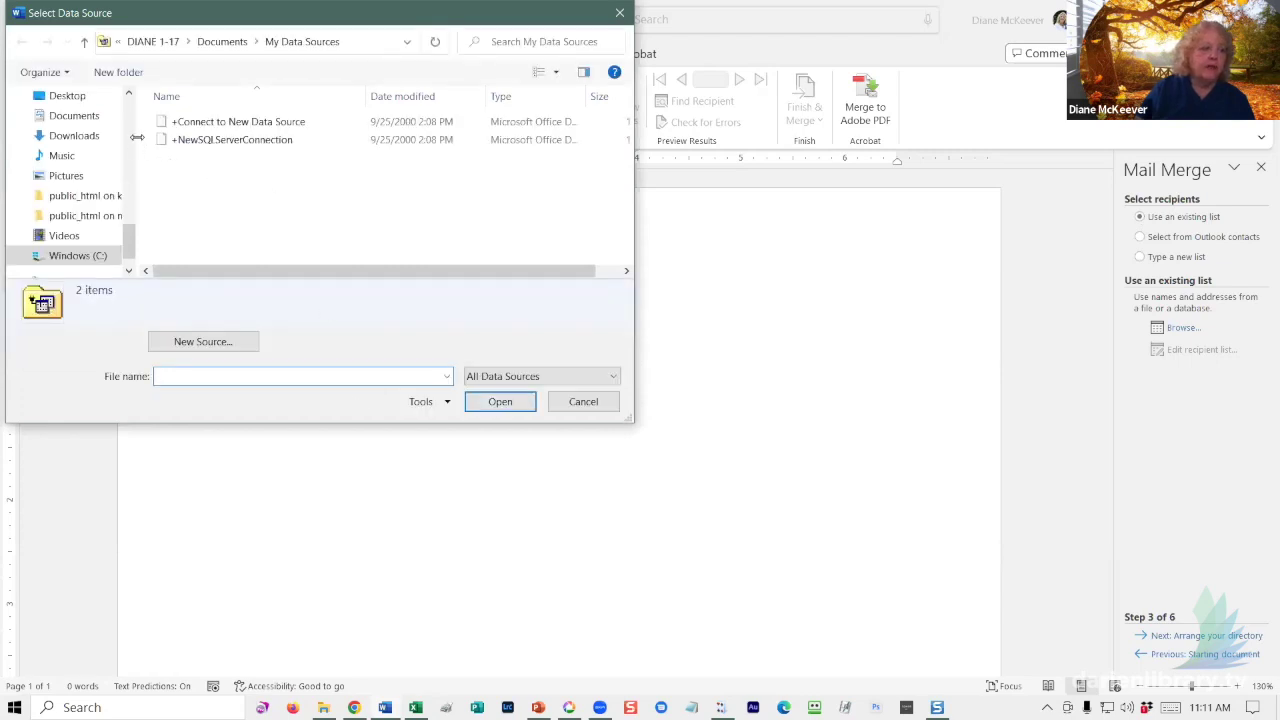
pyautogui.scroll(5, 127, 108)
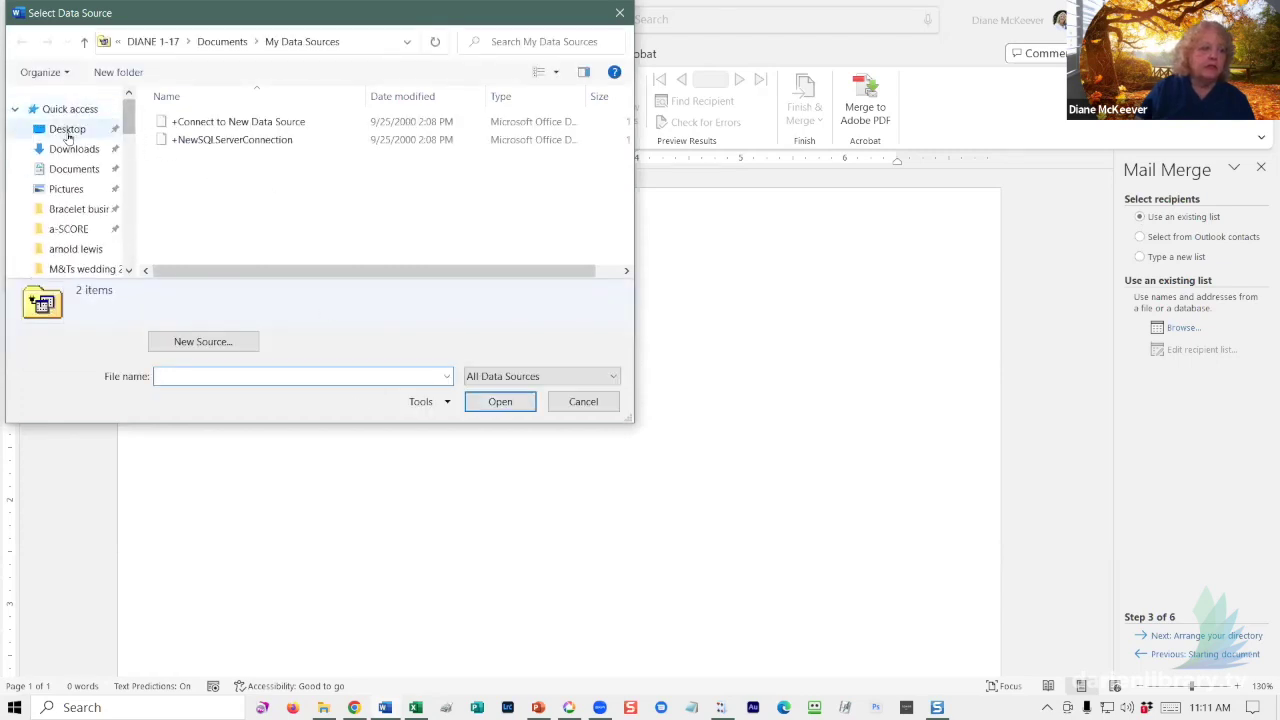
pyautogui.click(68, 132)
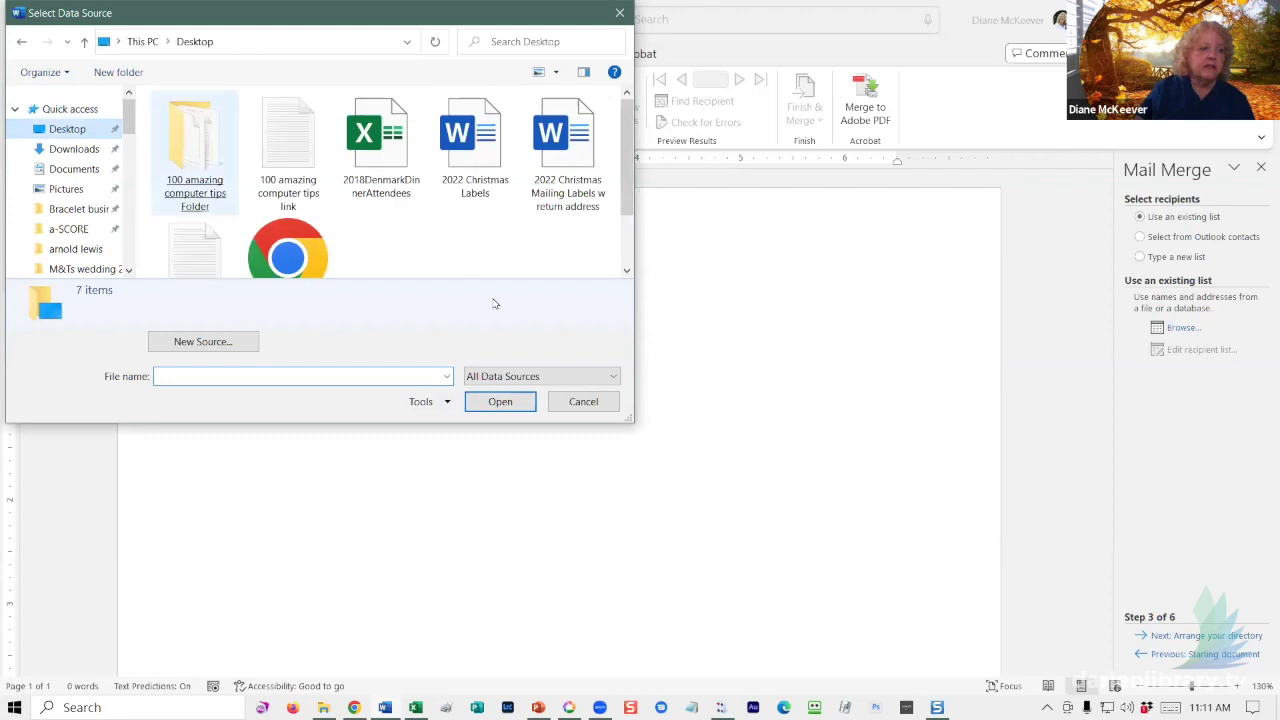
pyautogui.click(627, 272)
pyautogui.click(627, 272)
pyautogui.click(627, 272)
pyautogui.click(627, 272)
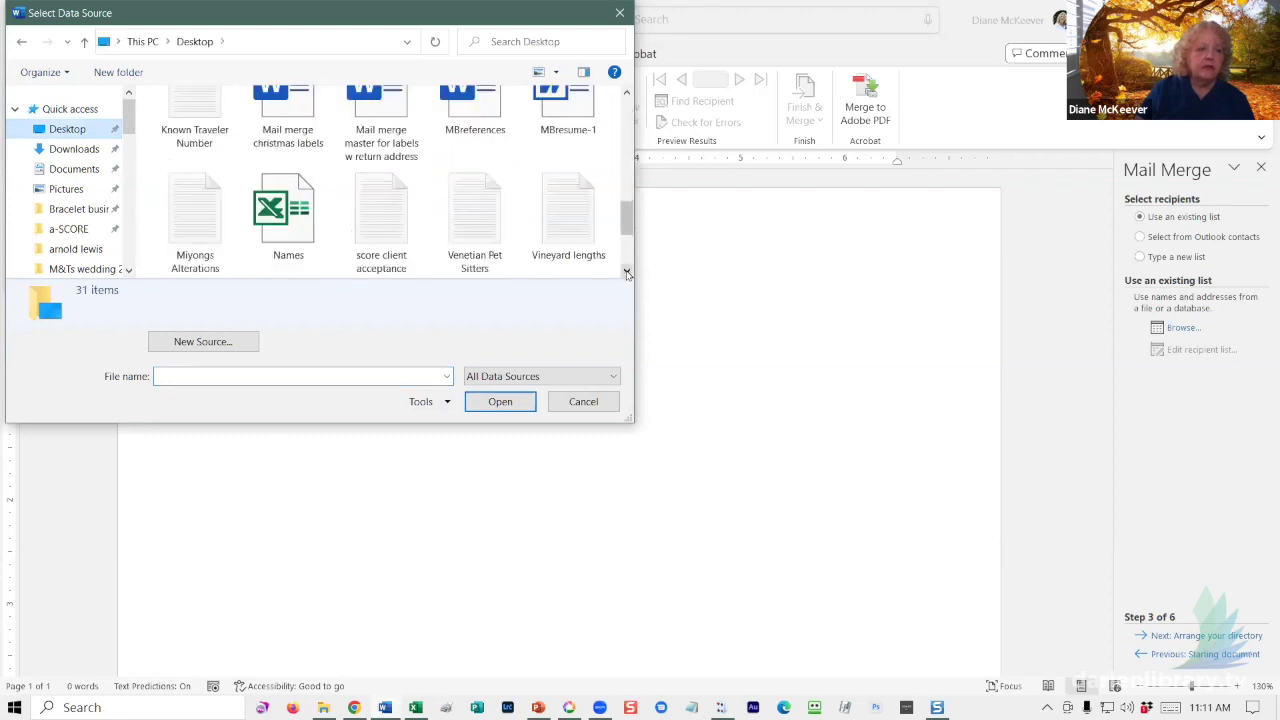
pyautogui.doubleClick(290, 230)
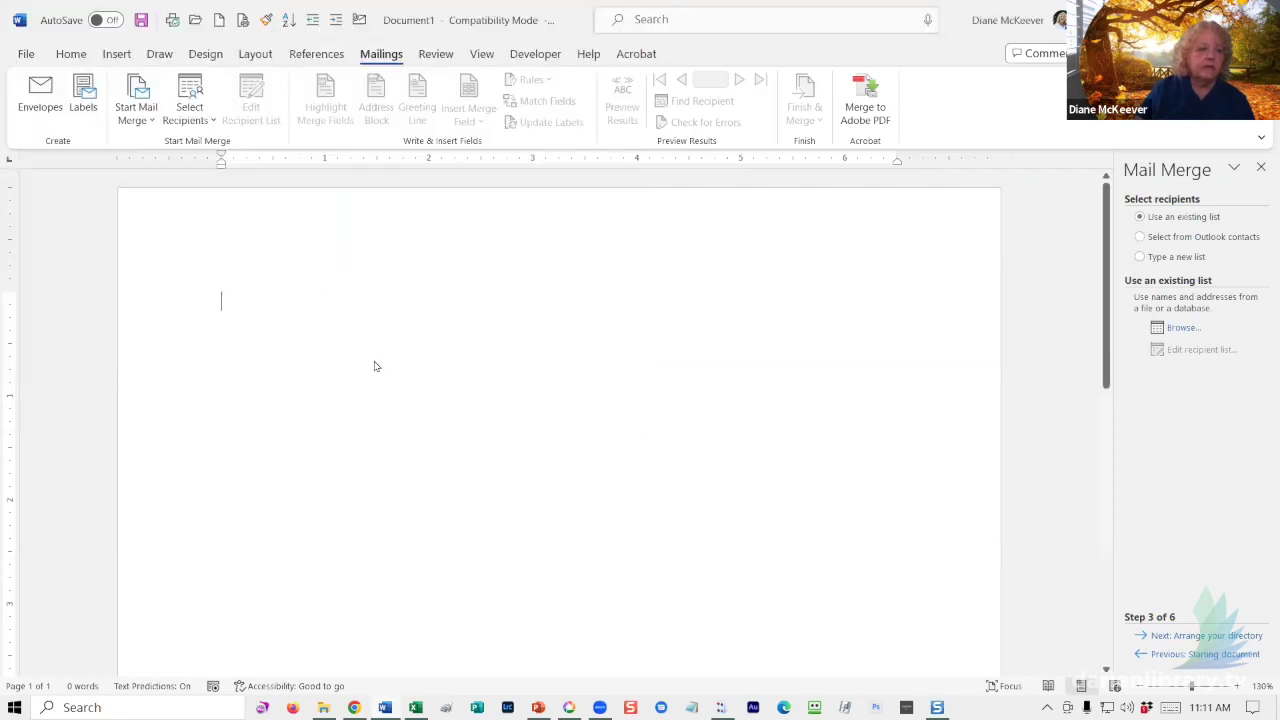
pyautogui.click(712, 417)
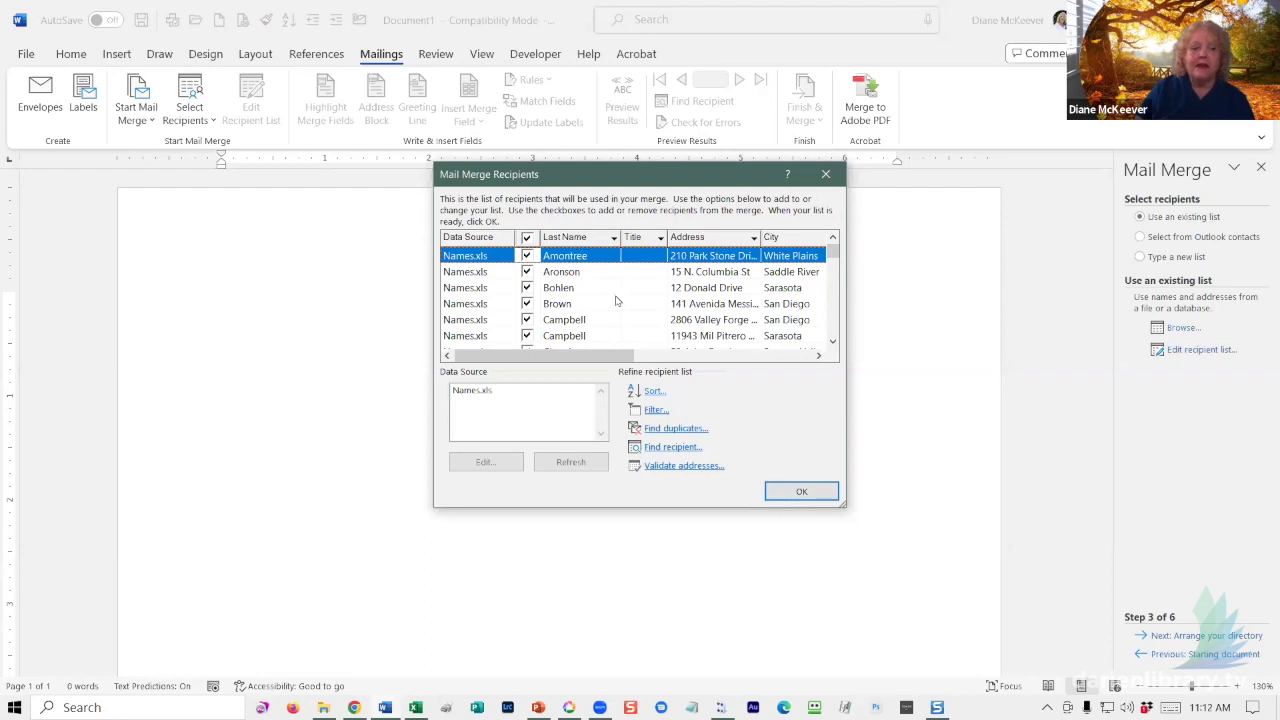
pyautogui.click(792, 497)
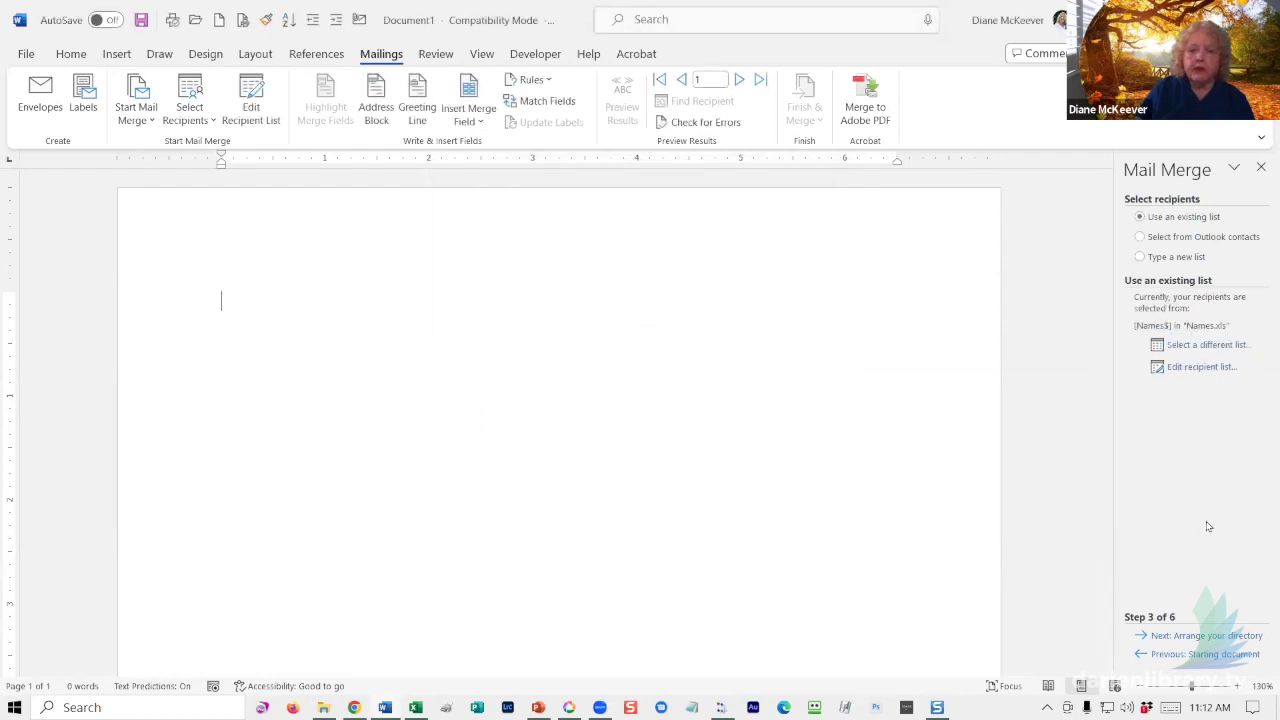
# - Build the name line from the First_Names, Last_Name, Second_Name and Family merge fields
pyautogui.click(1171, 637)
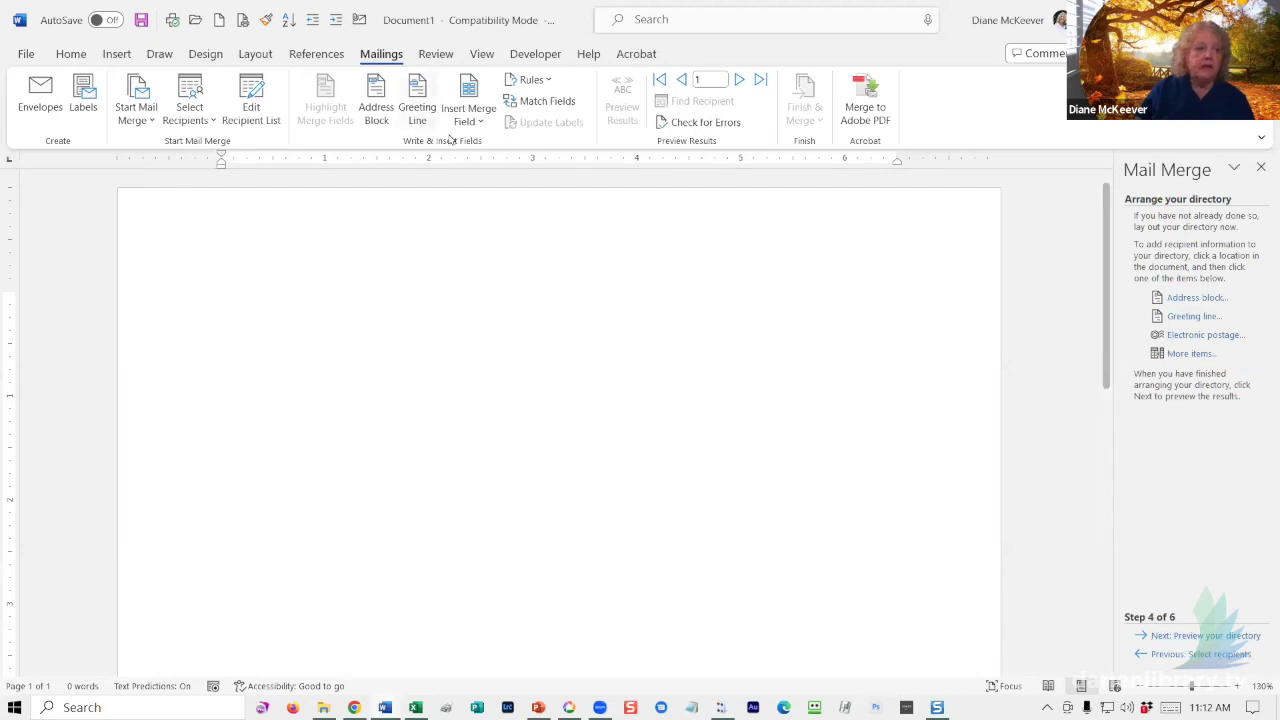
pyautogui.click(472, 124)
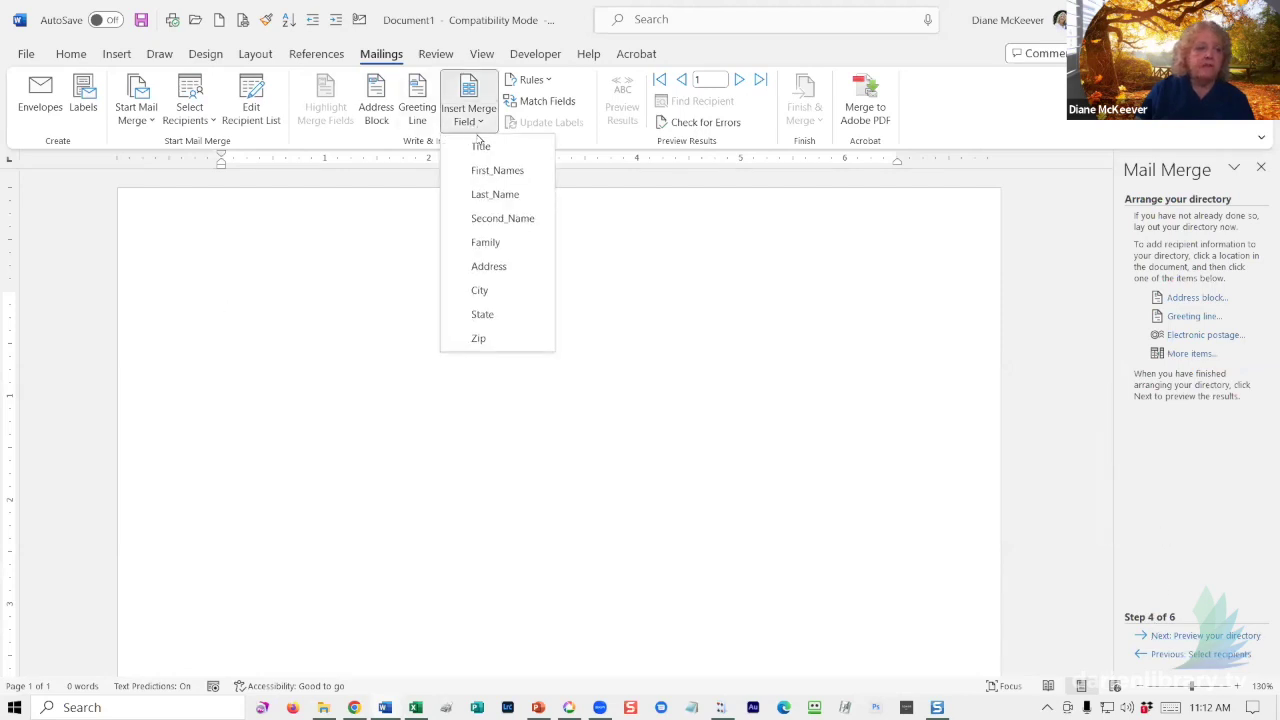
pyautogui.click(495, 170)
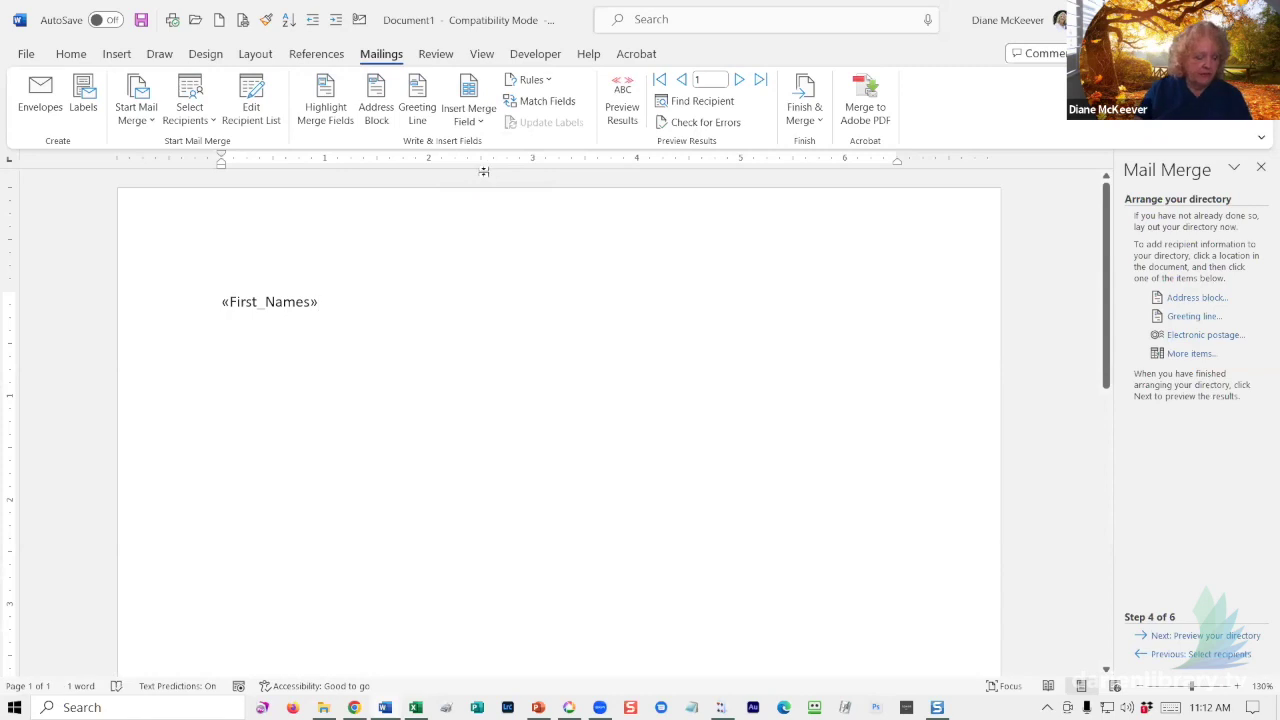
pyautogui.click(484, 122)
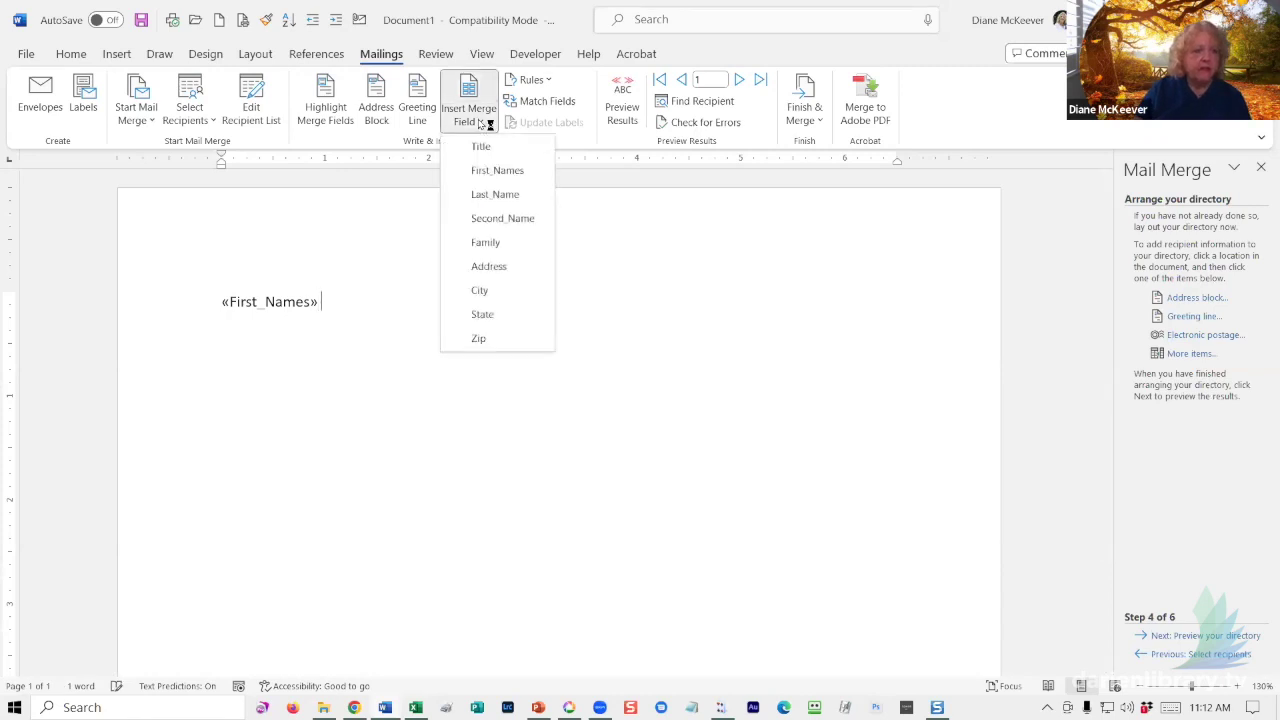
pyautogui.click(500, 196)
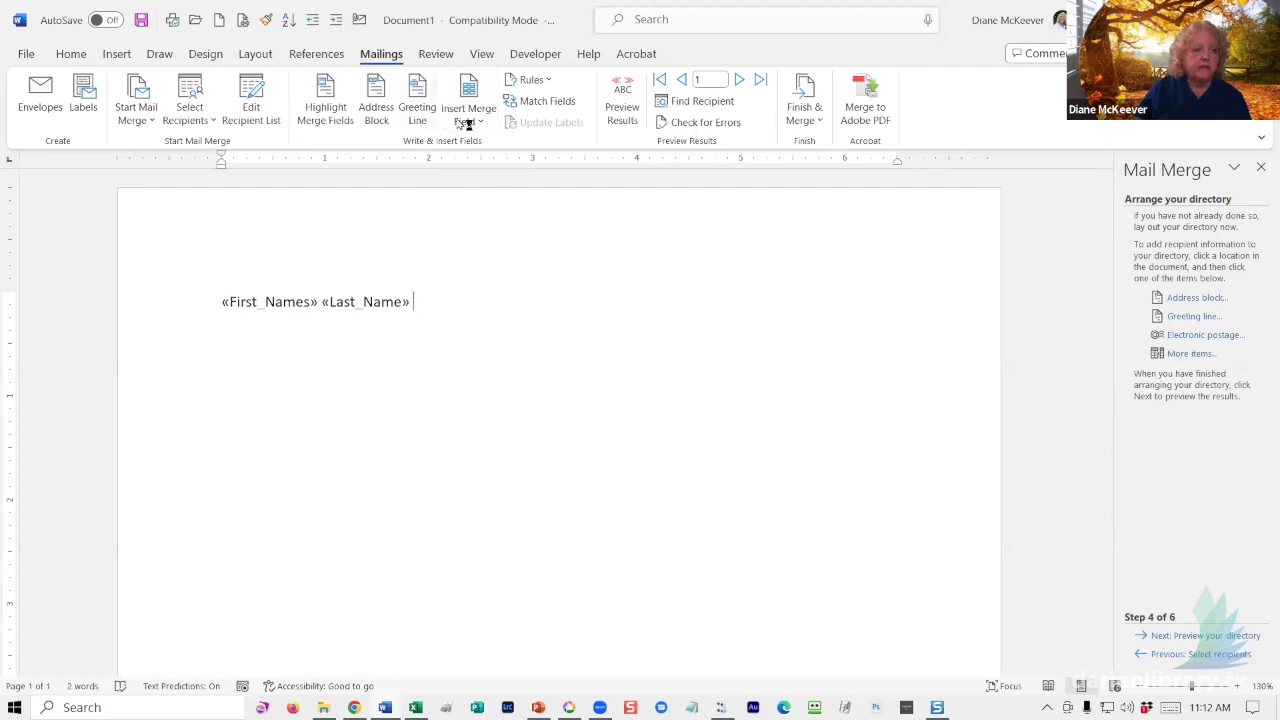
pyautogui.click(465, 120)
pyautogui.click(477, 218)
pyautogui.click(468, 115)
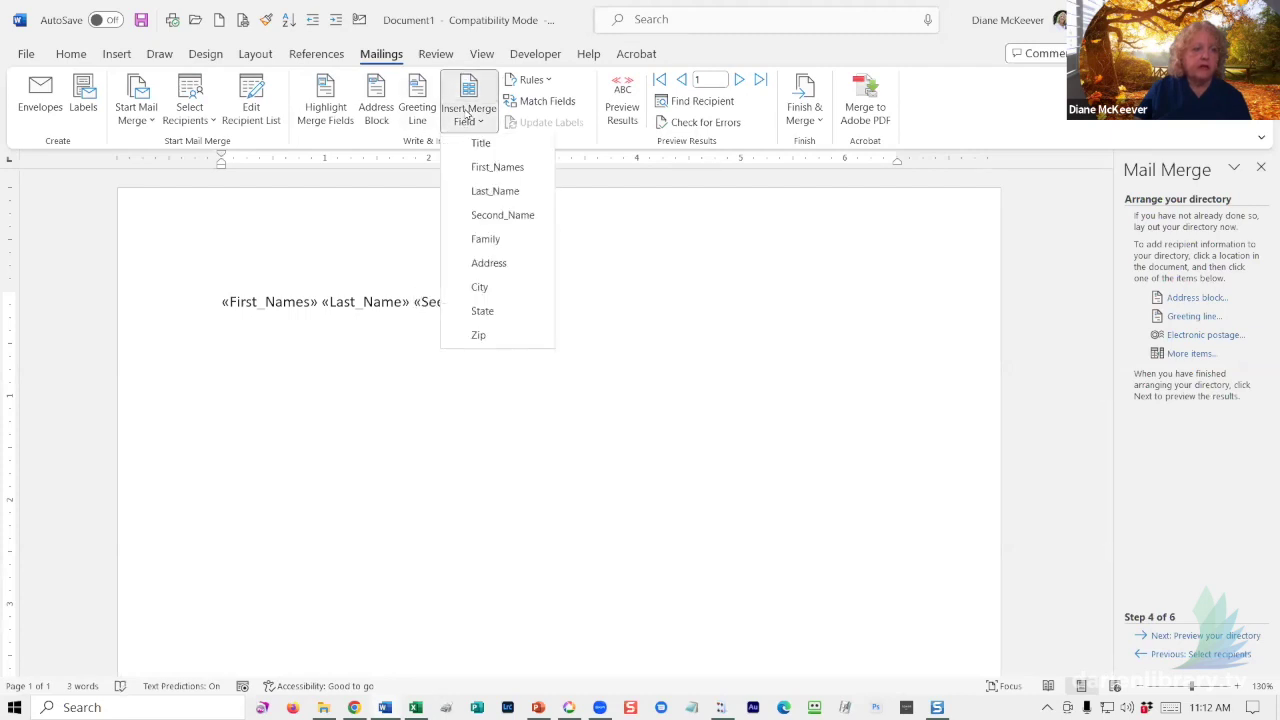
pyautogui.click(501, 244)
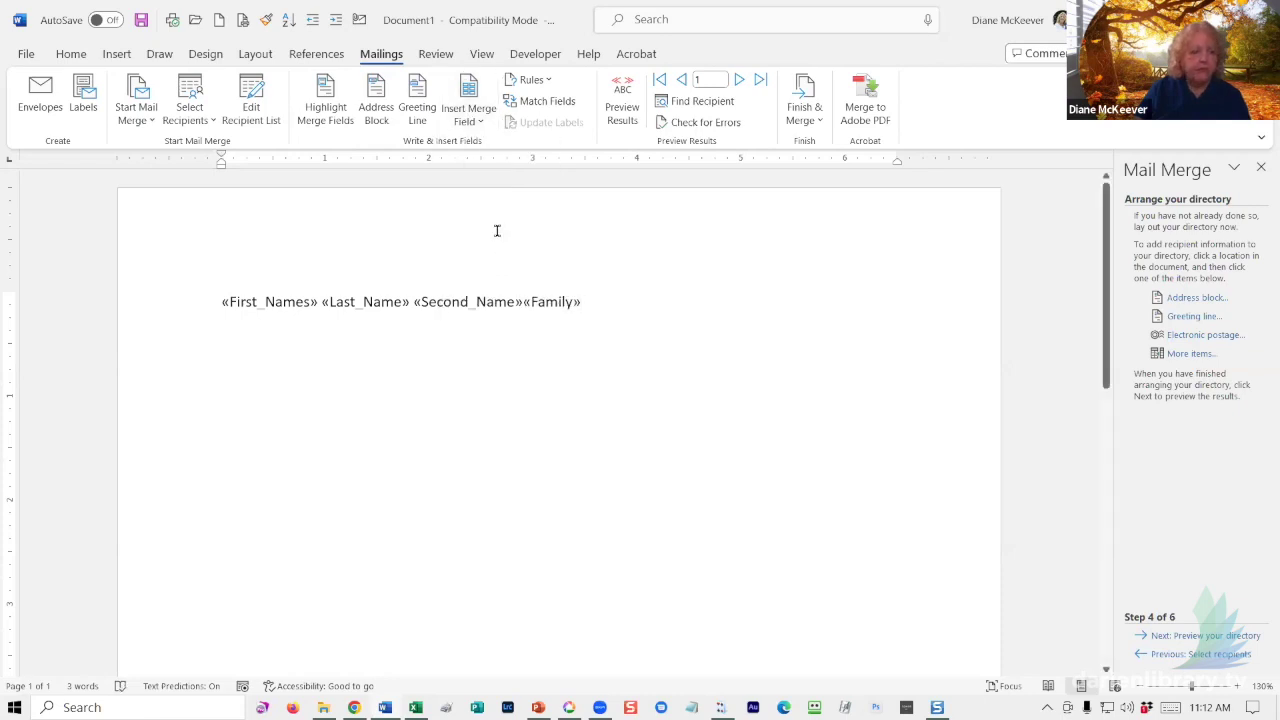
# - Add an Address line and a 'City, State Zip' line of merge fields below the names
pyautogui.press('Return')
pyautogui.click(465, 119)
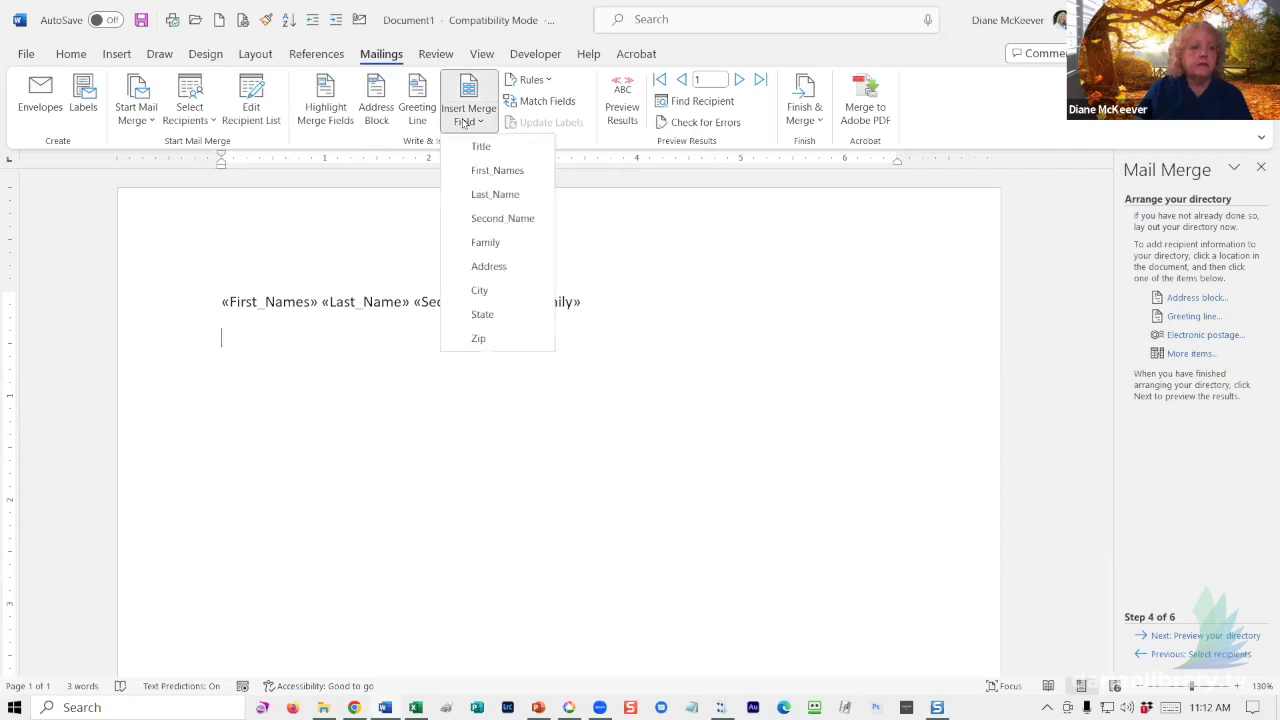
pyautogui.click(493, 265)
pyautogui.press('Return')
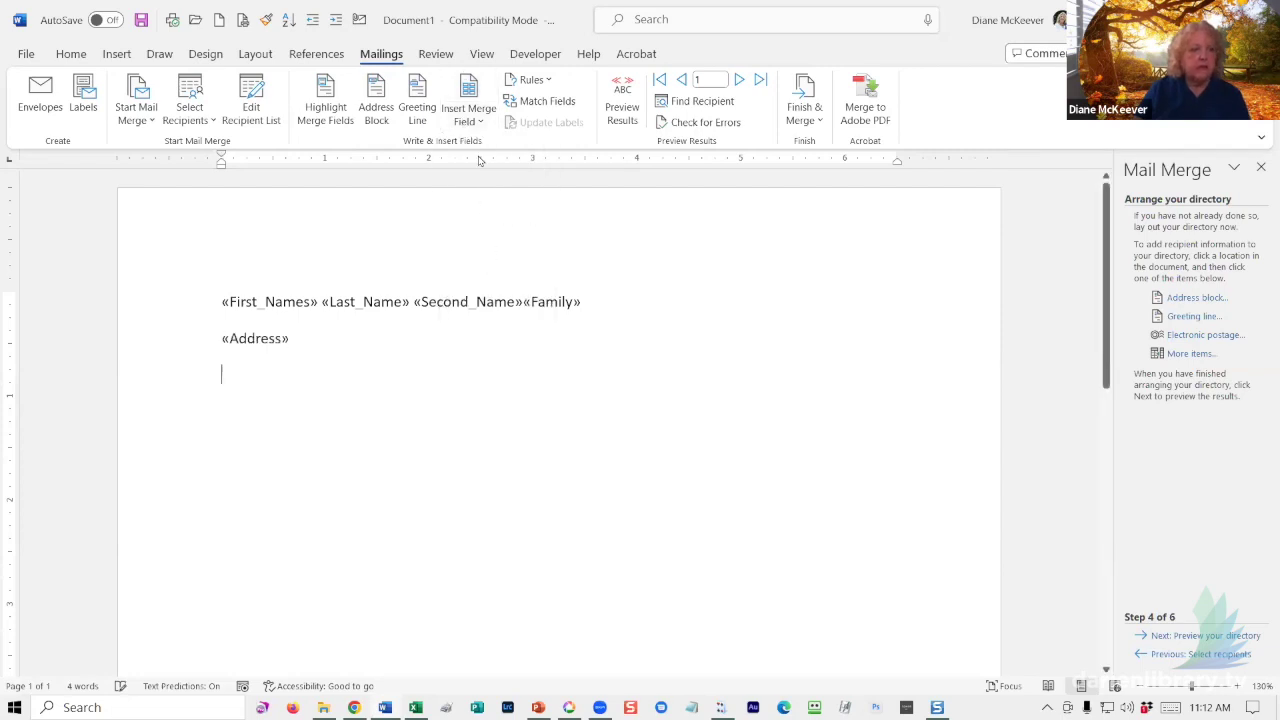
pyautogui.click(481, 119)
pyautogui.click(490, 288)
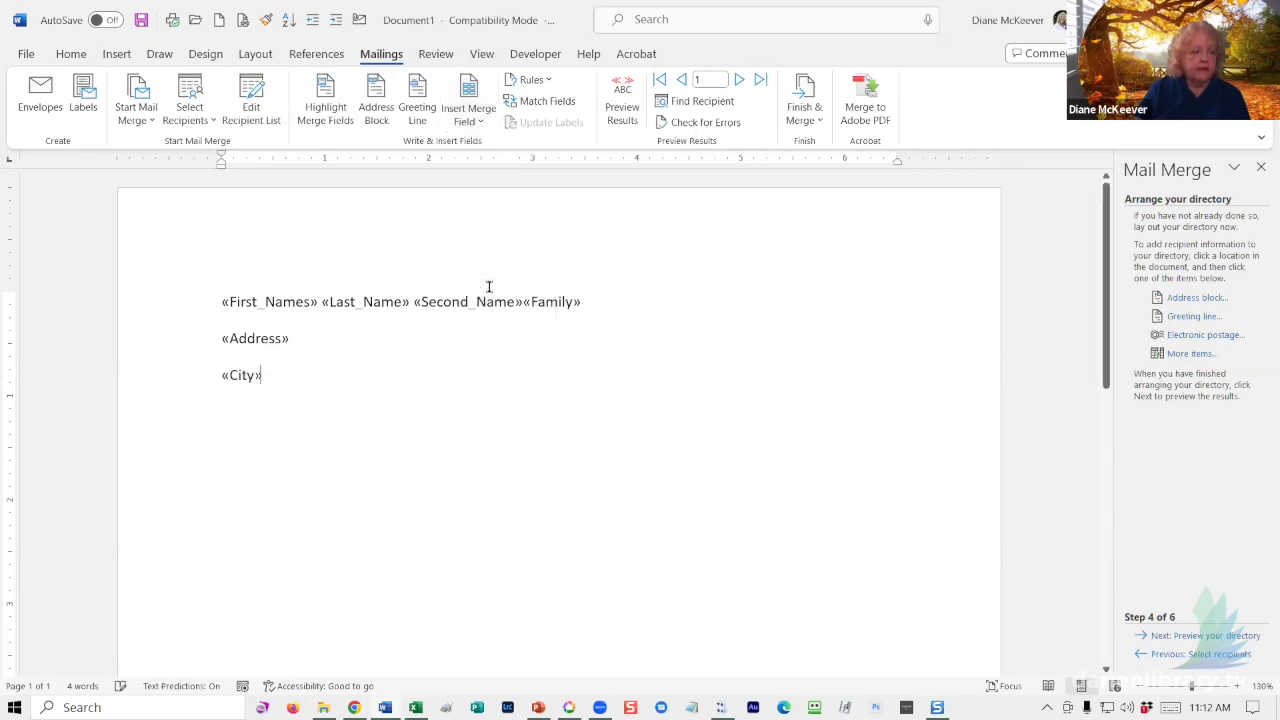
pyautogui.write(',')
pyautogui.click(480, 122)
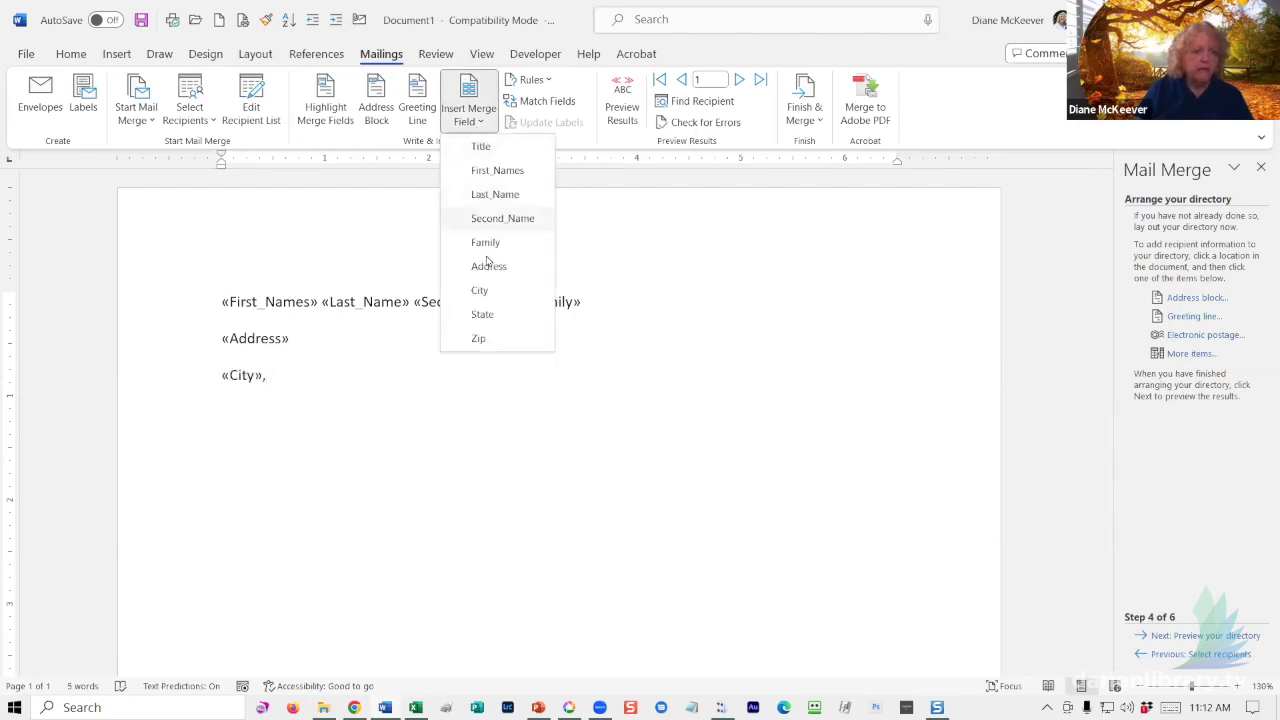
pyautogui.click(484, 316)
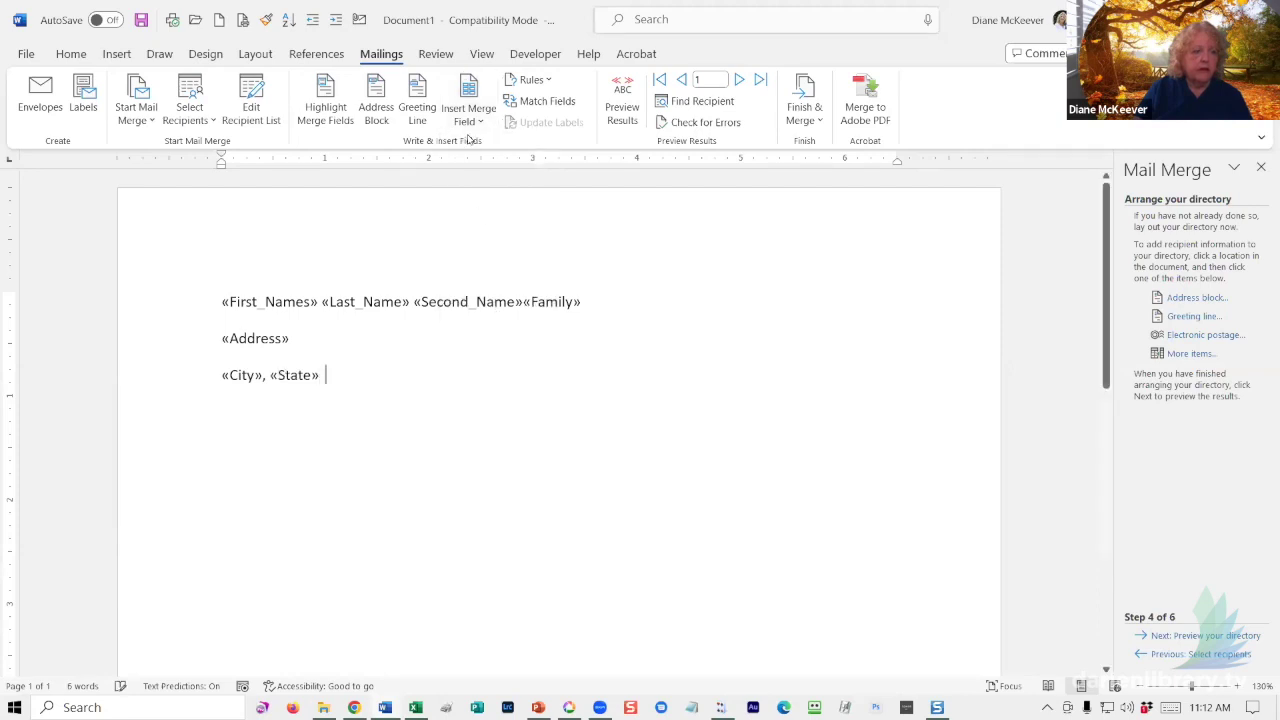
pyautogui.click(468, 118)
pyautogui.click(479, 340)
pyautogui.press('Return')
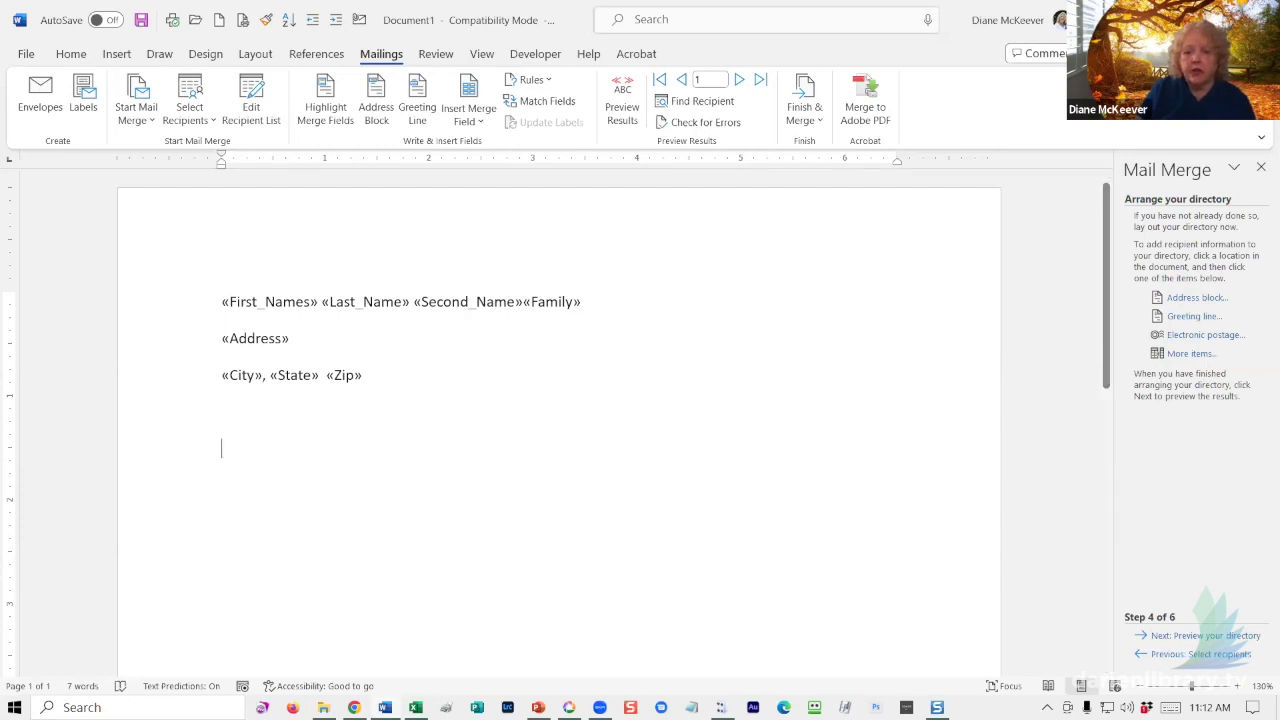
# - Toggle Preview Results to check the directory fields, then advance to Complete the merge
pyautogui.click(1191, 638)
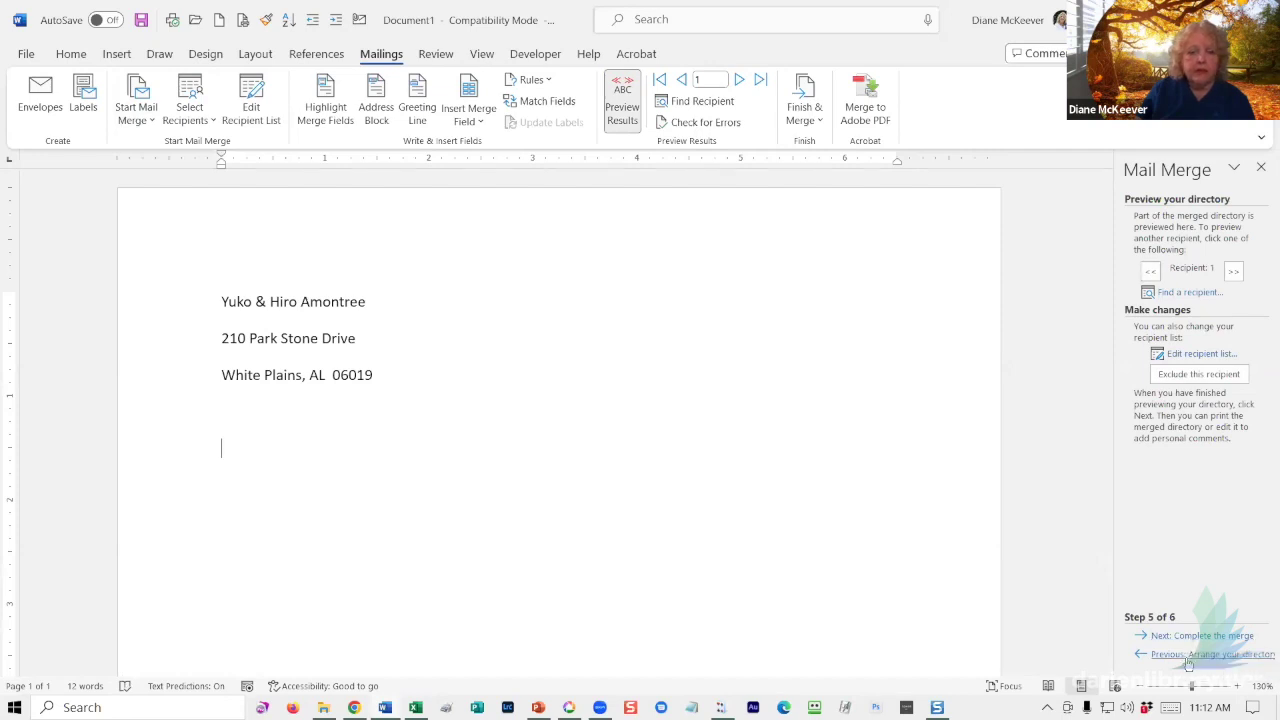
pyautogui.click(1188, 657)
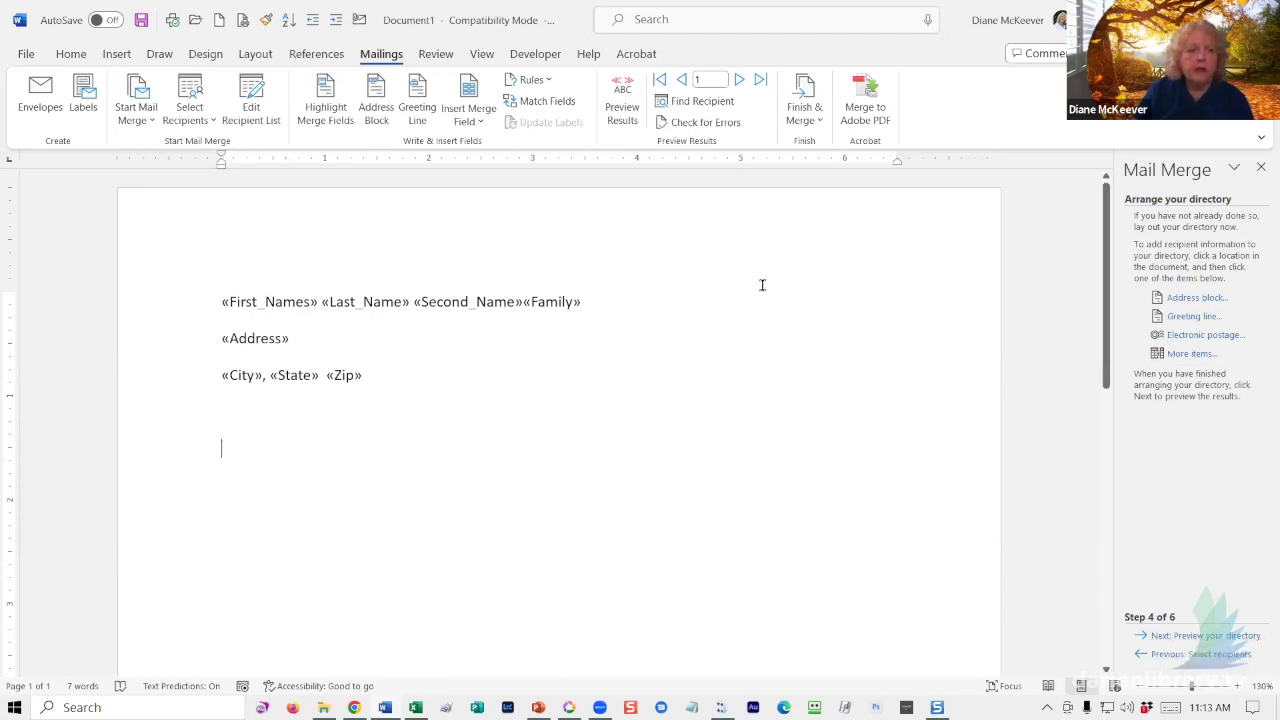
pyautogui.click(622, 100)
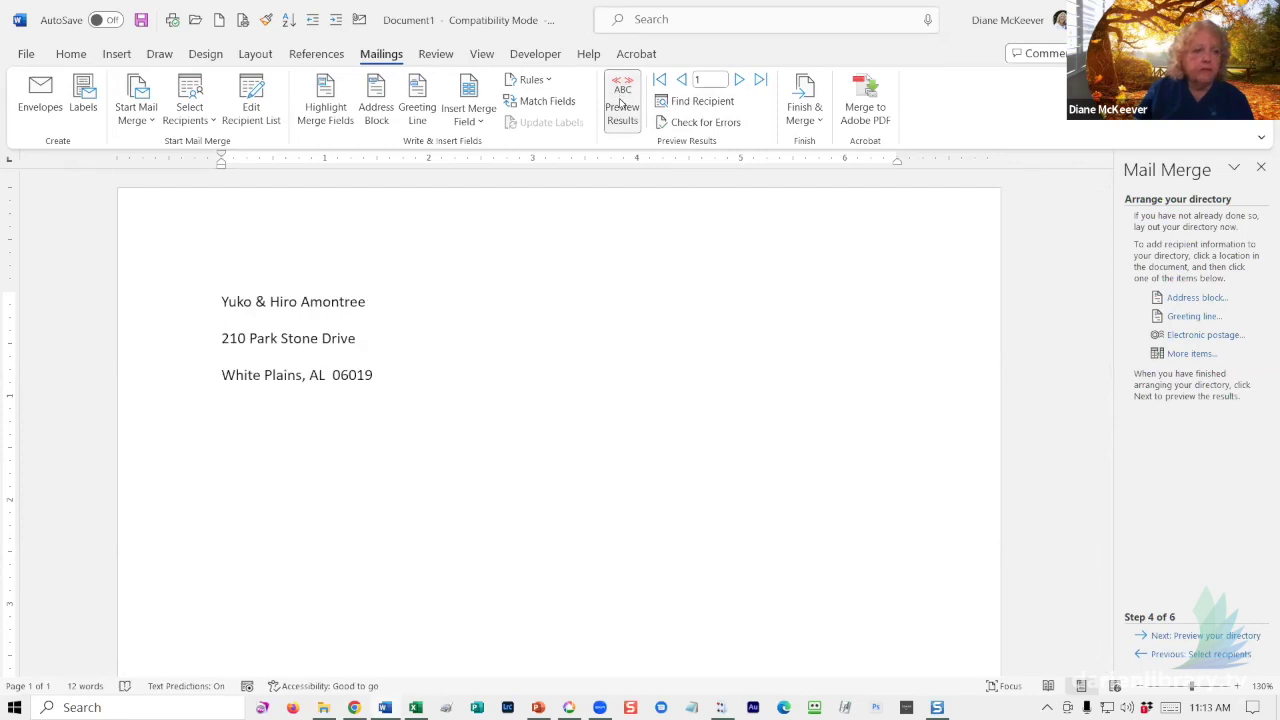
pyautogui.click(622, 100)
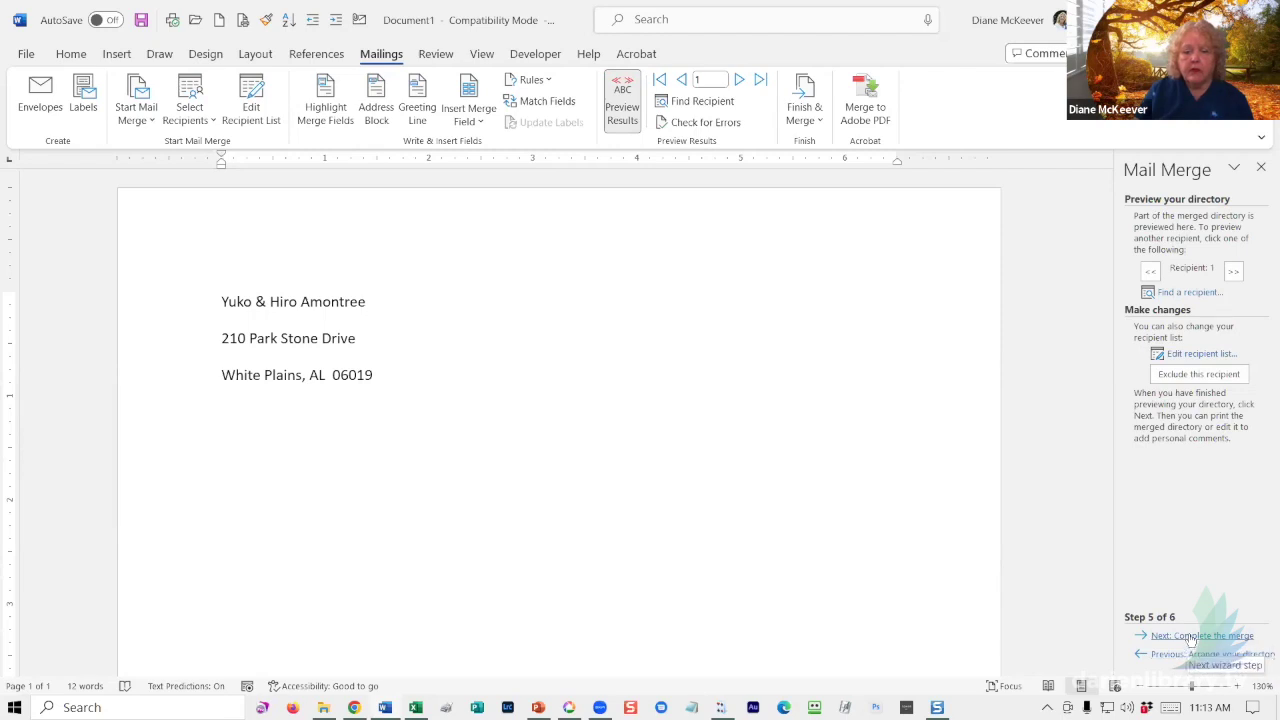
pyautogui.click(1191, 637)
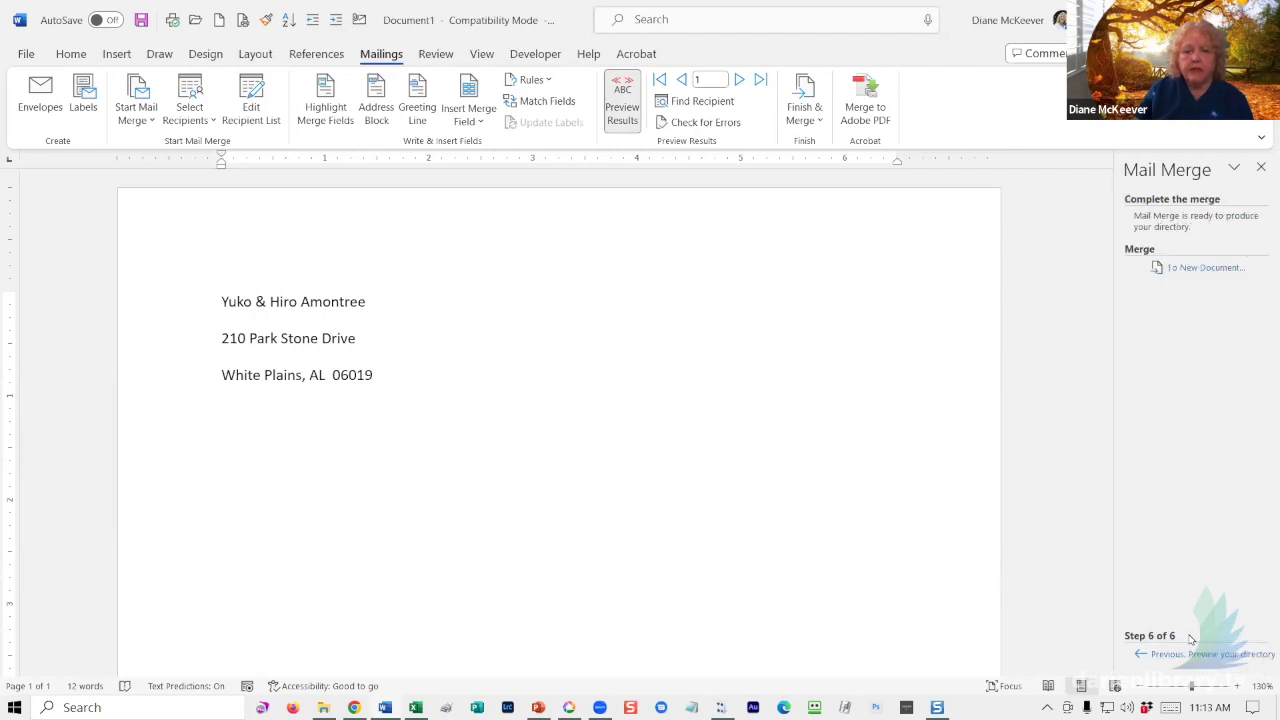
pyautogui.click(1208, 268)
# - Merge all records into a new directory document, Directory1
pyautogui.click(605, 390)
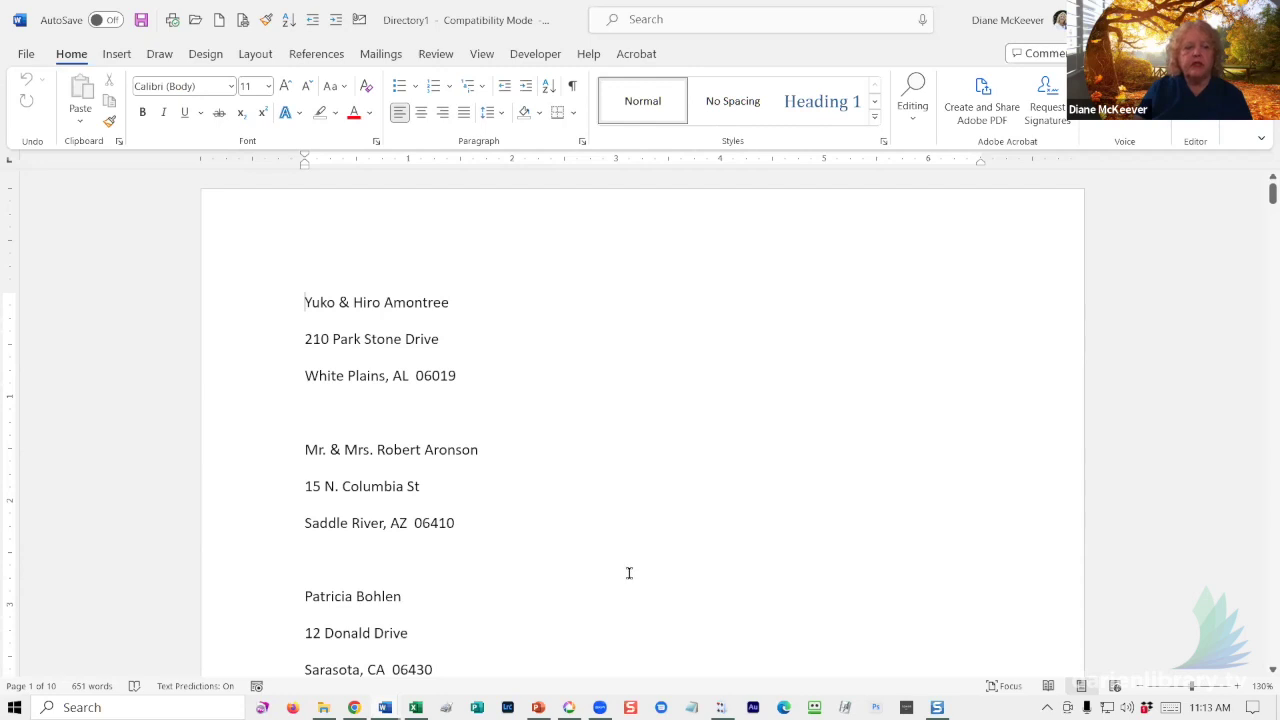
pyautogui.click(299, 458)
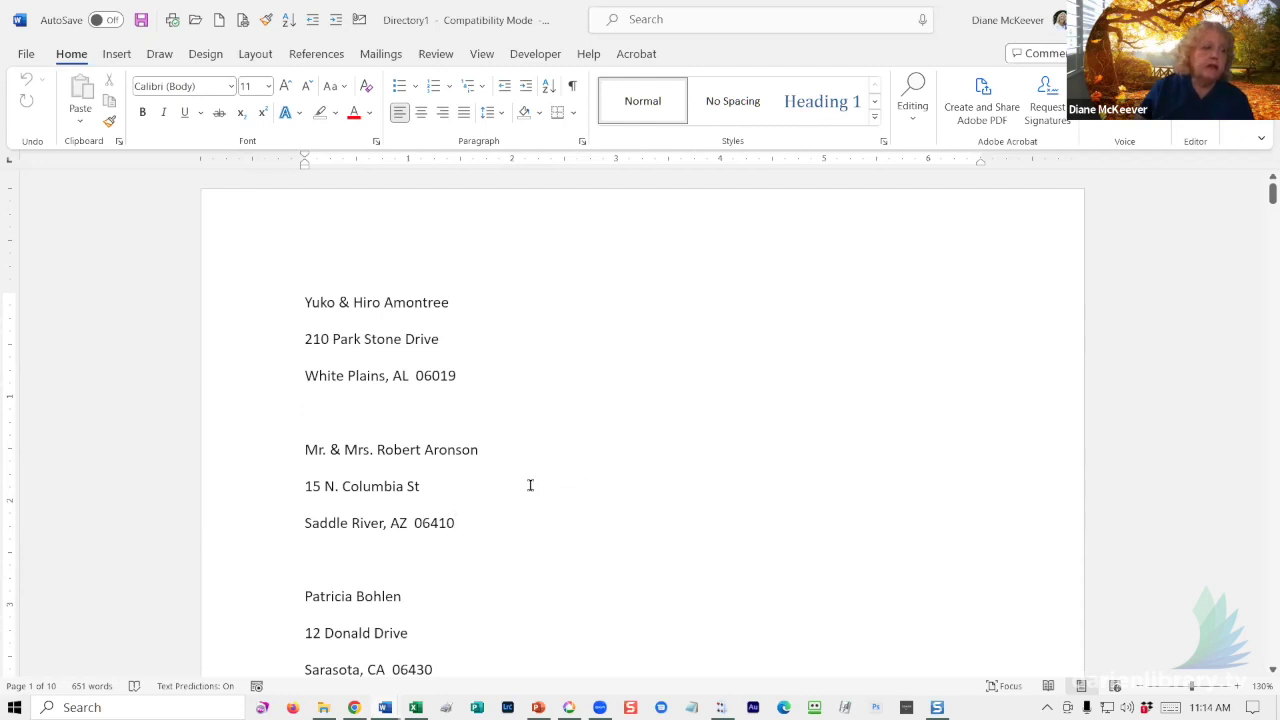
# - Lay the merged directory out in three columns, trying two columns first
pyautogui.click(250, 54)
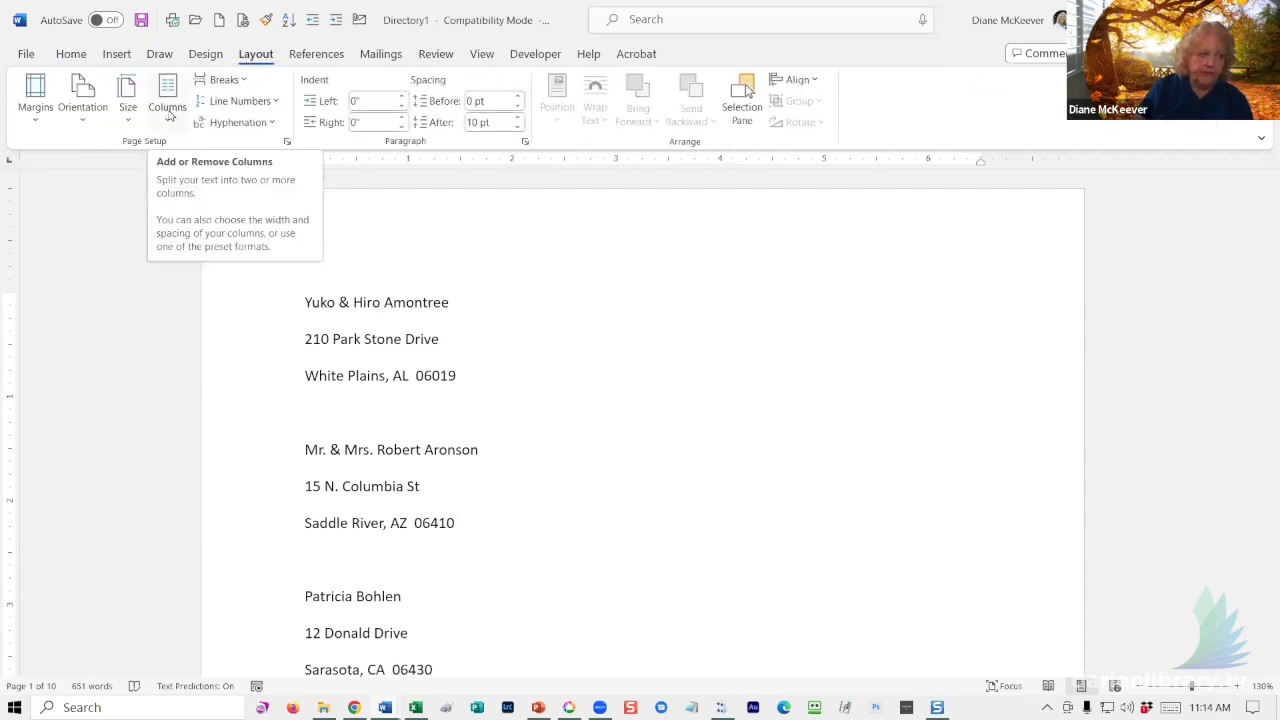
pyautogui.click(170, 115)
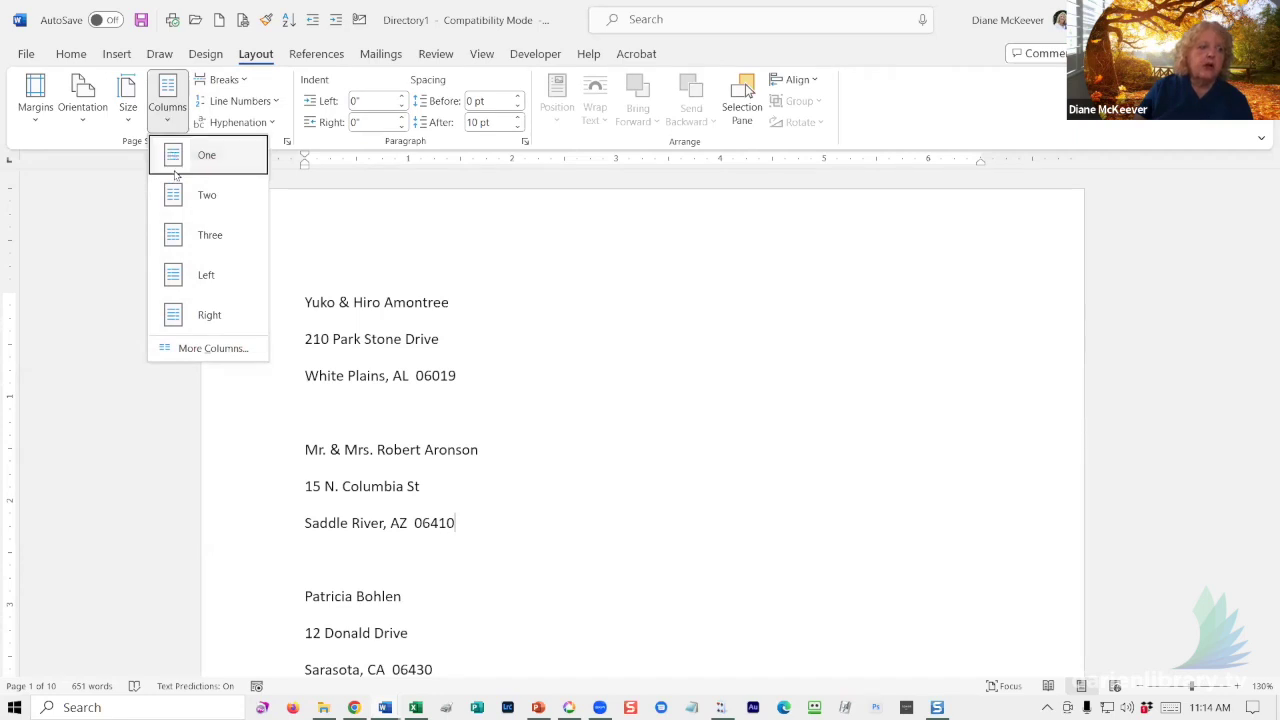
pyautogui.click(175, 210)
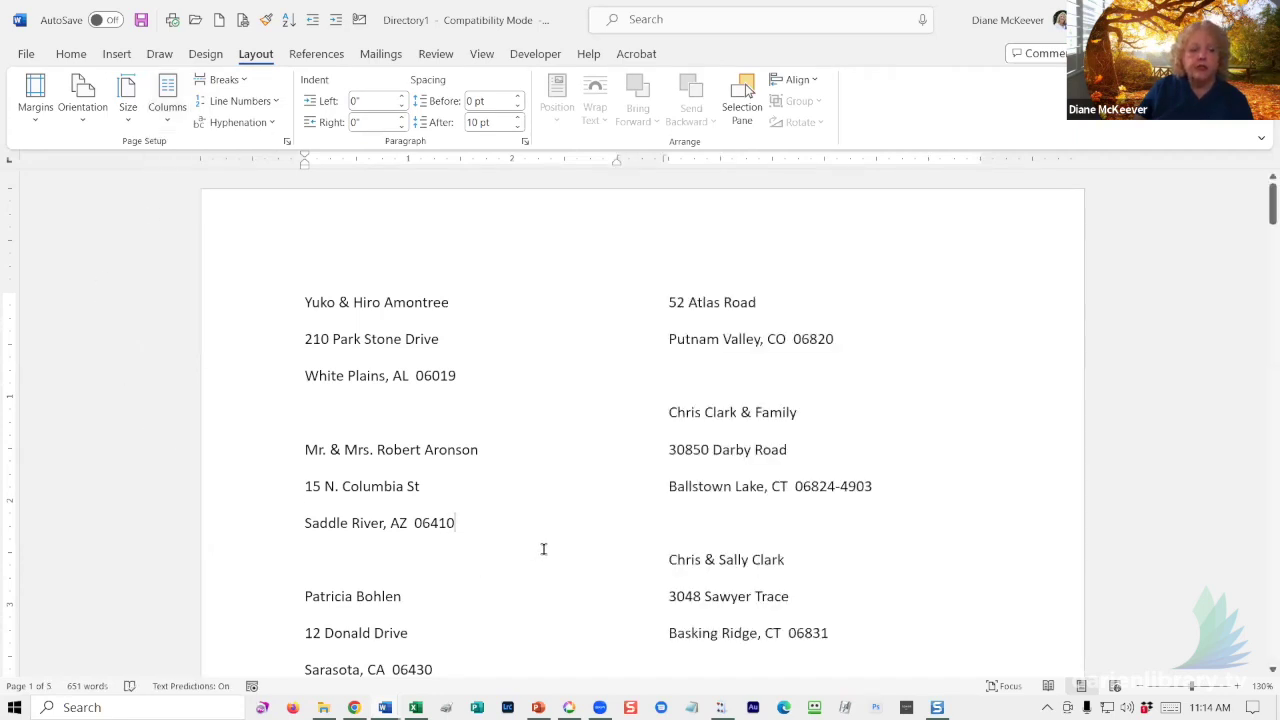
pyautogui.click(175, 122)
pyautogui.click(178, 236)
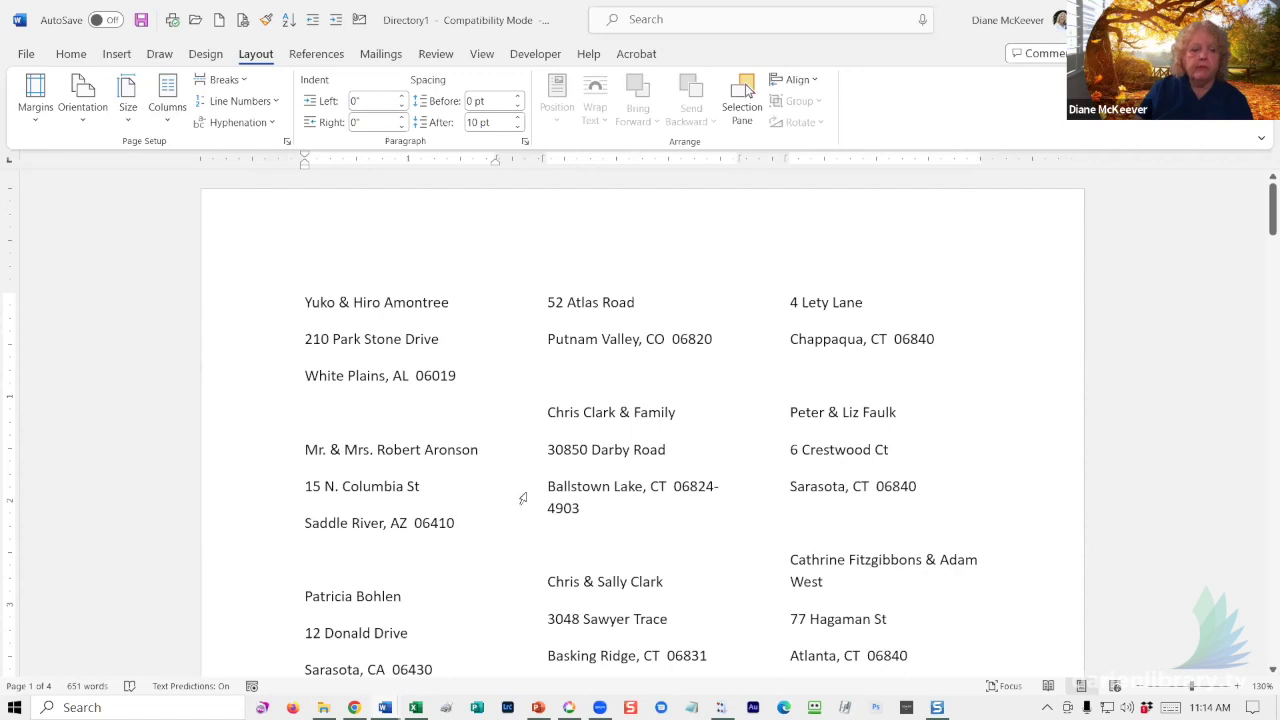
# - Insert a column break before the split address entry to keep it together at the next column's top
pyautogui.scroll(-10, 517, 485)
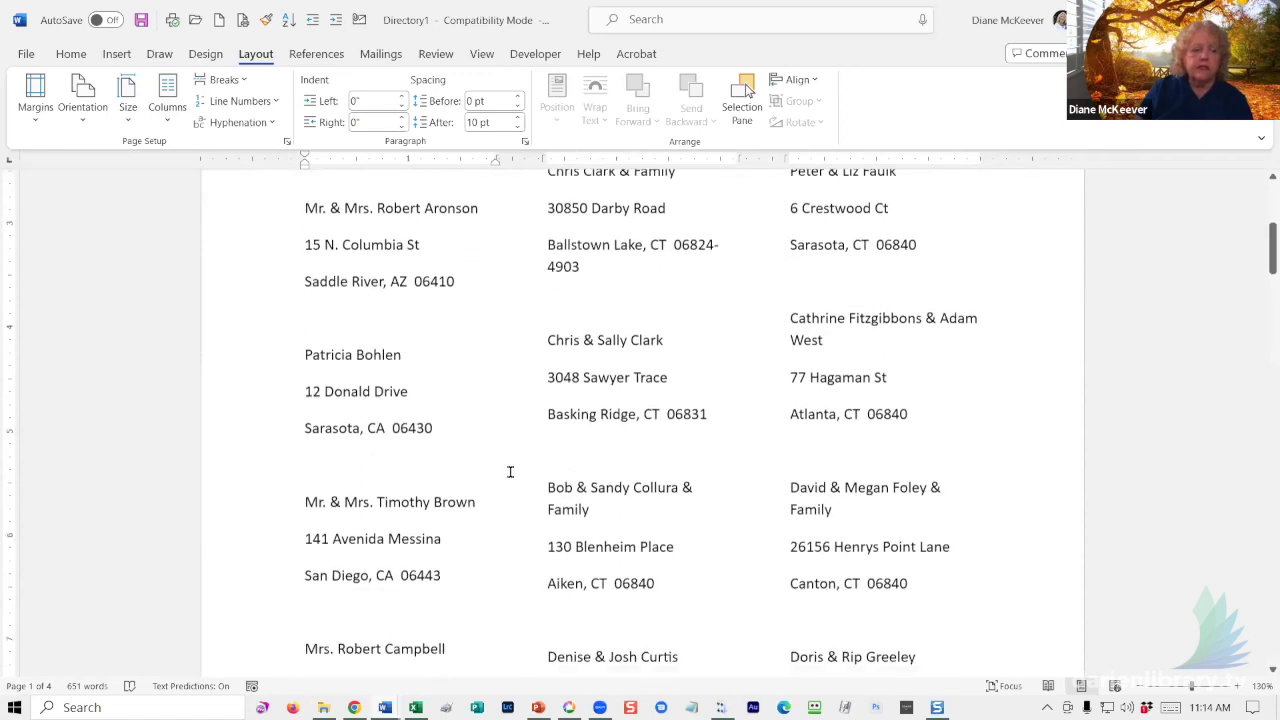
pyautogui.scroll(-1, 490, 471)
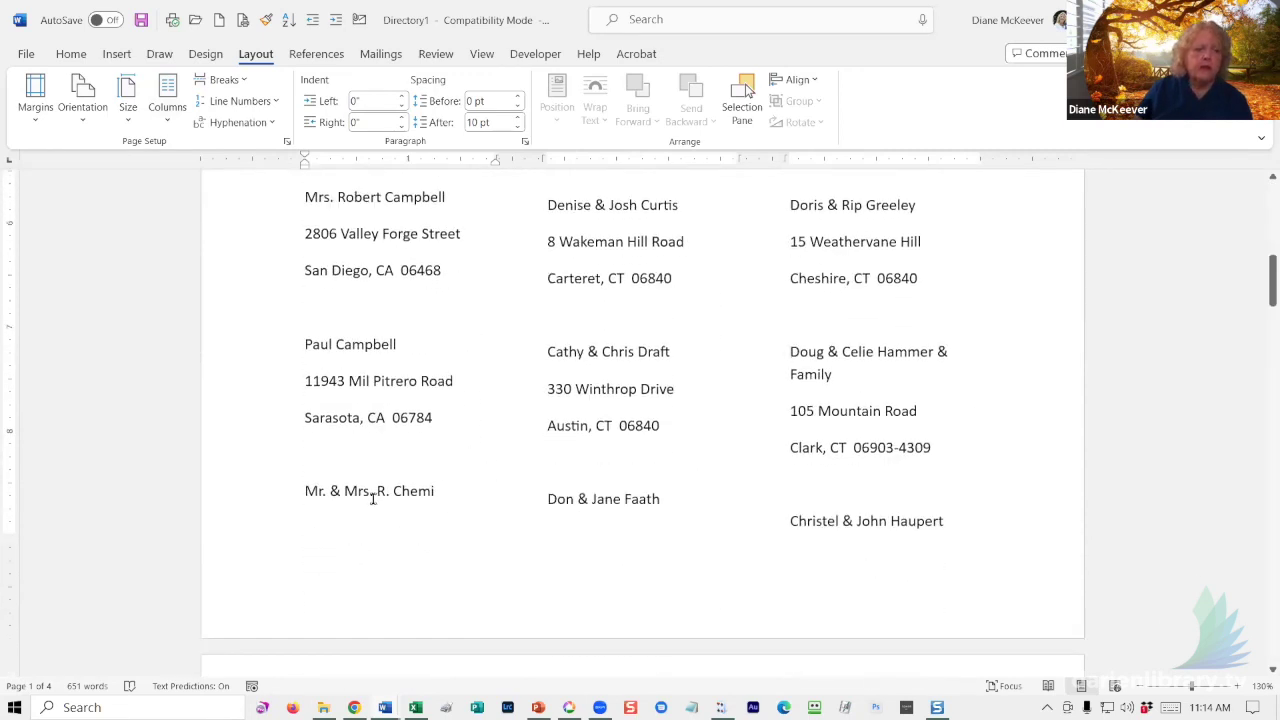
pyautogui.click(299, 492)
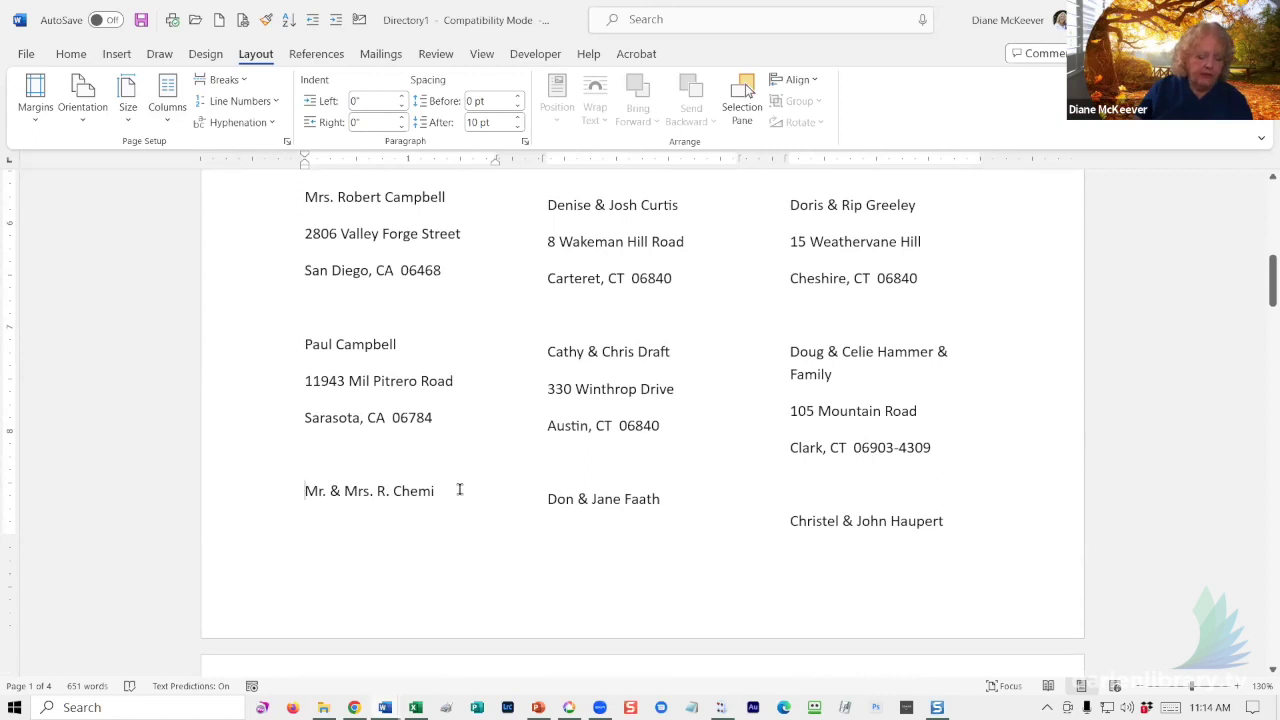
pyautogui.scroll(11, 457, 490)
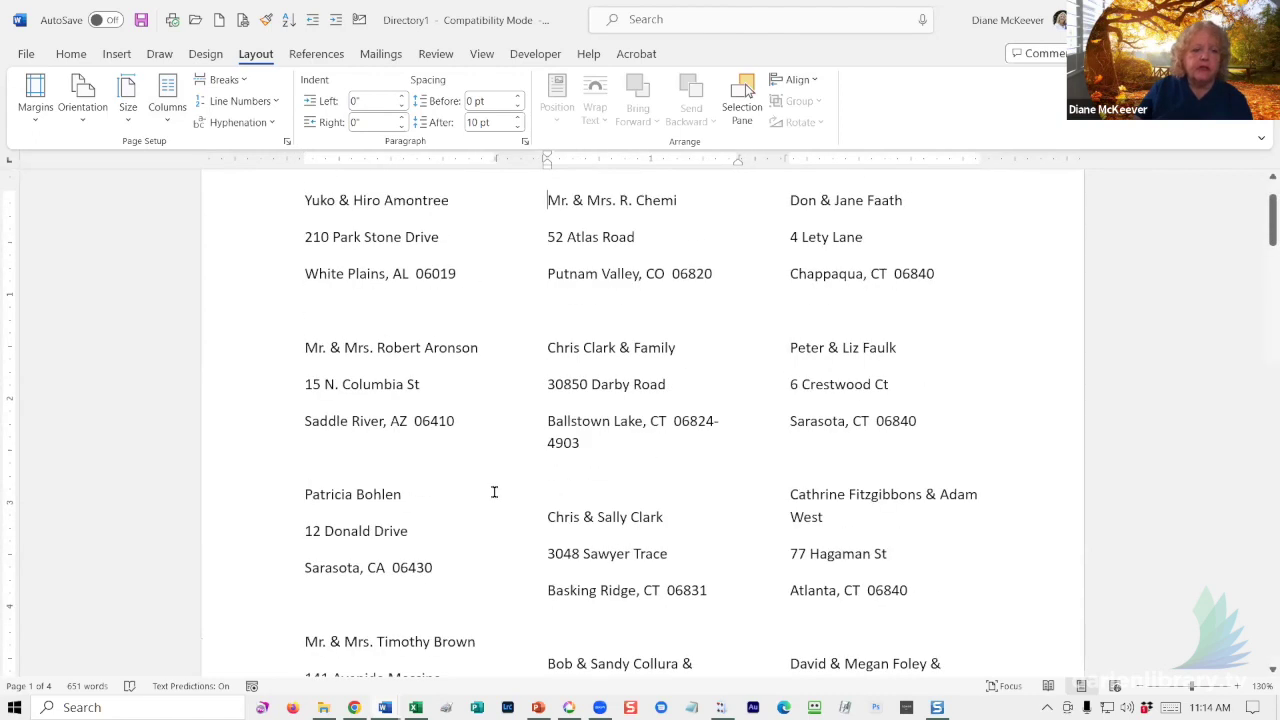
pyautogui.scroll(-6, 494, 492)
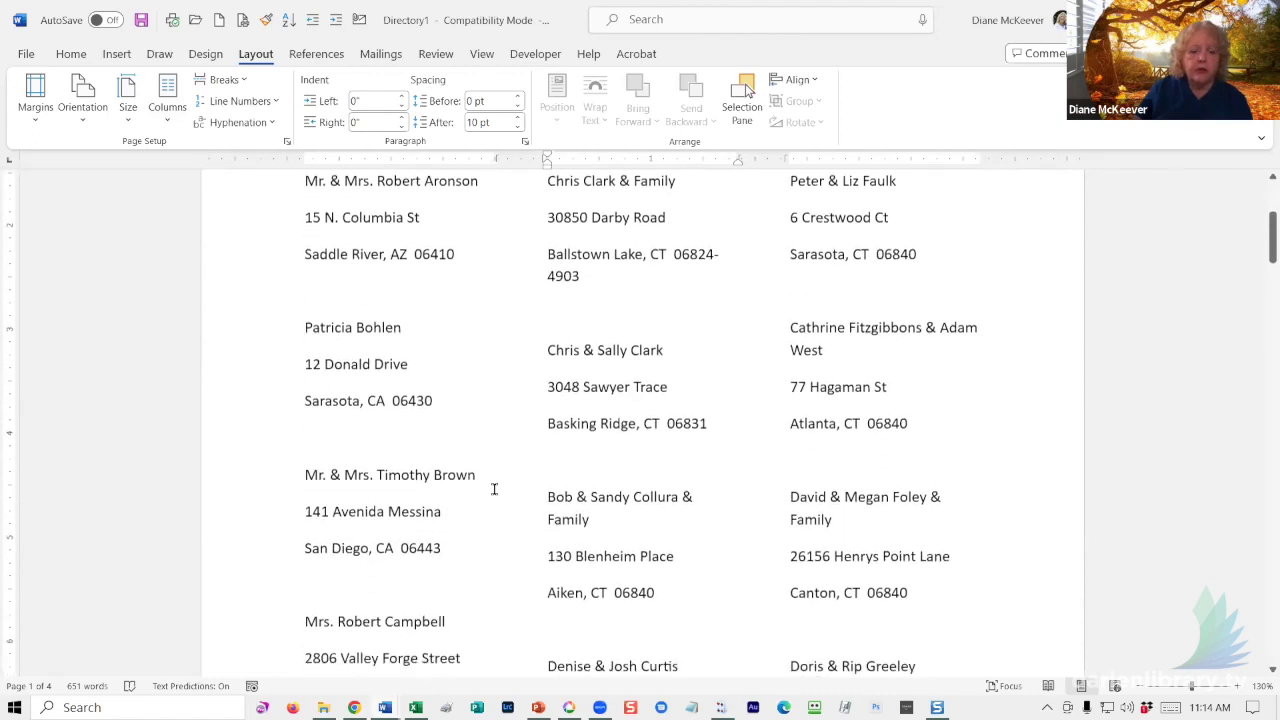
pyautogui.scroll(-6, 494, 489)
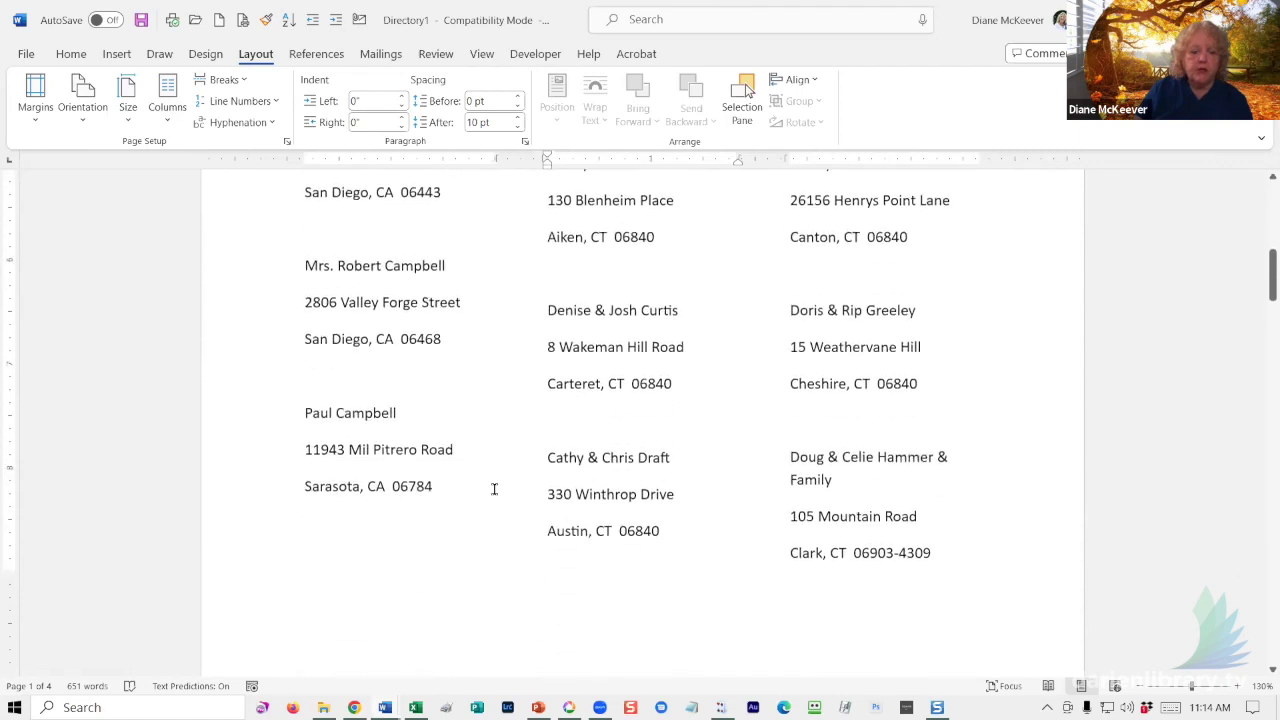
pyautogui.scroll(-7, 489, 493)
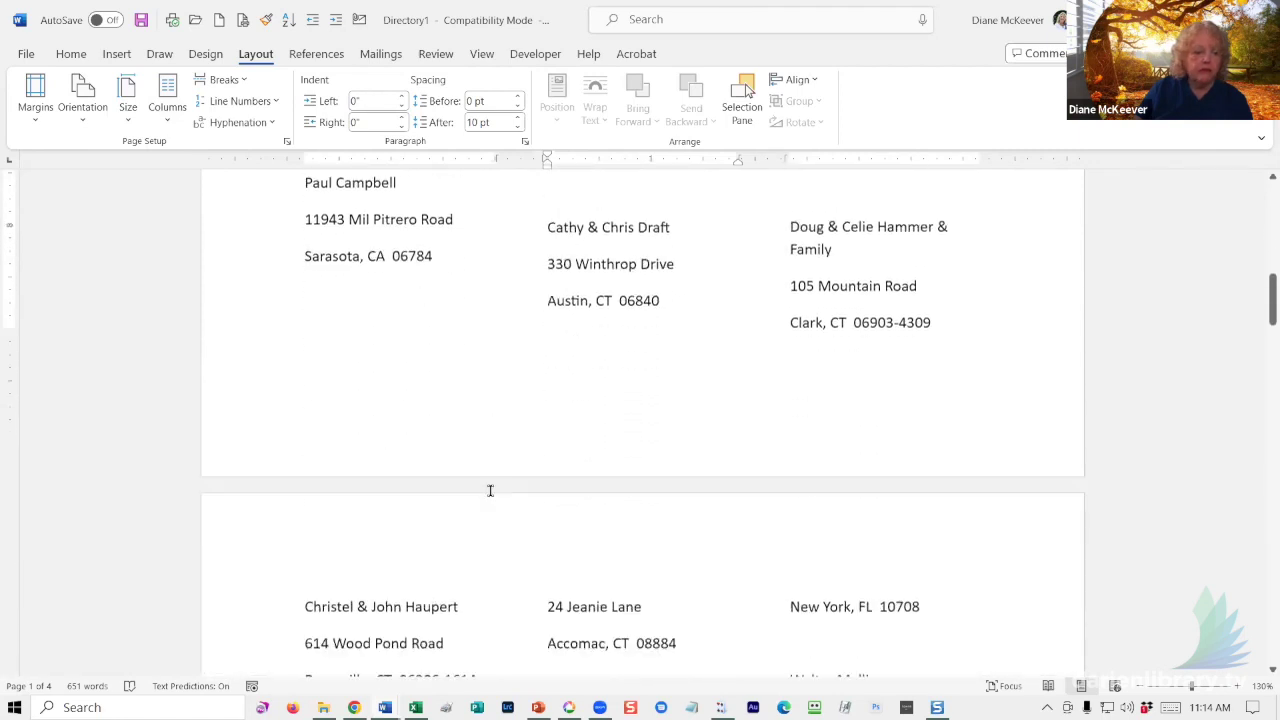
pyautogui.scroll(-11, 490, 485)
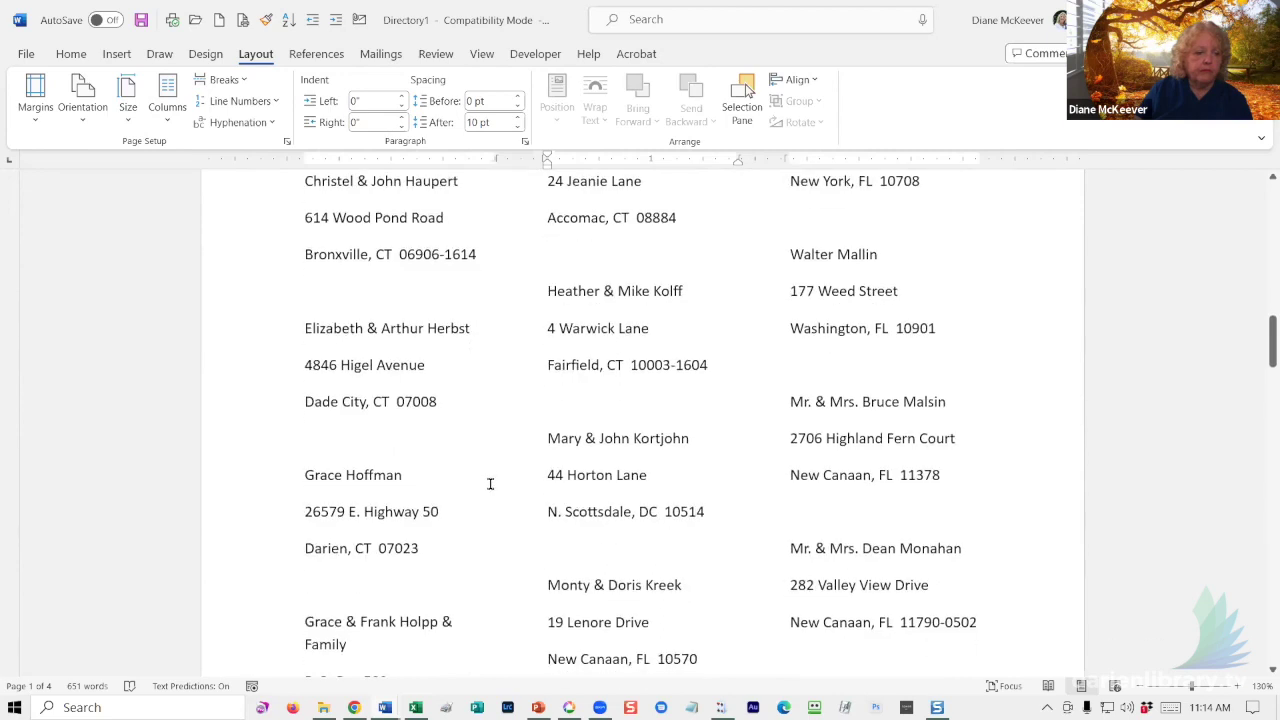
pyautogui.scroll(-7, 480, 485)
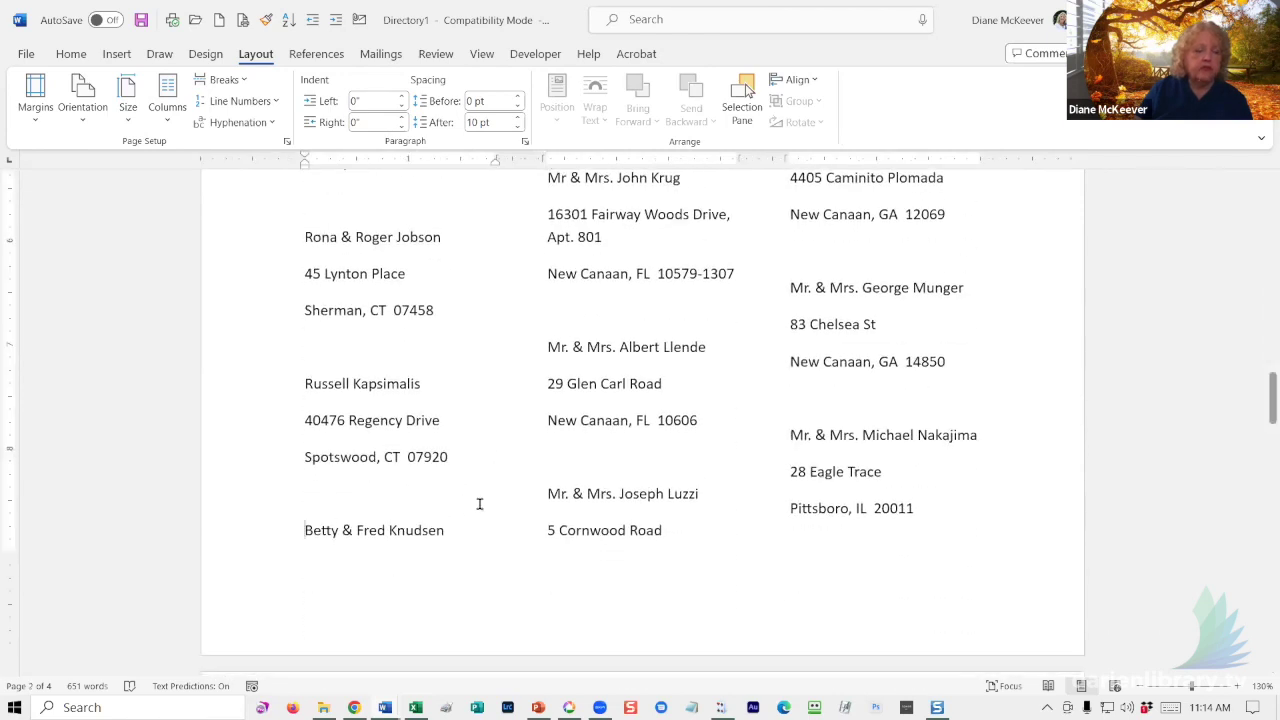
pyautogui.hotkey('ctrl', 'shift', 'Return')
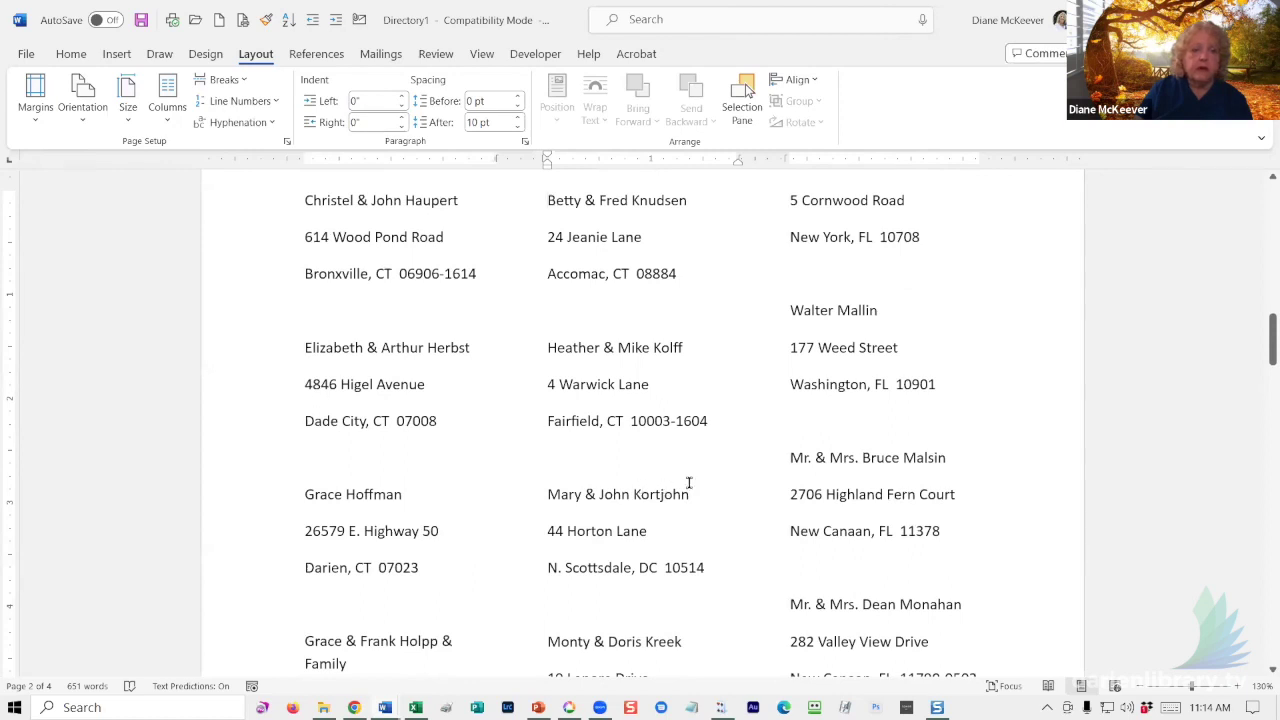
pyautogui.scroll(-11, 674, 505)
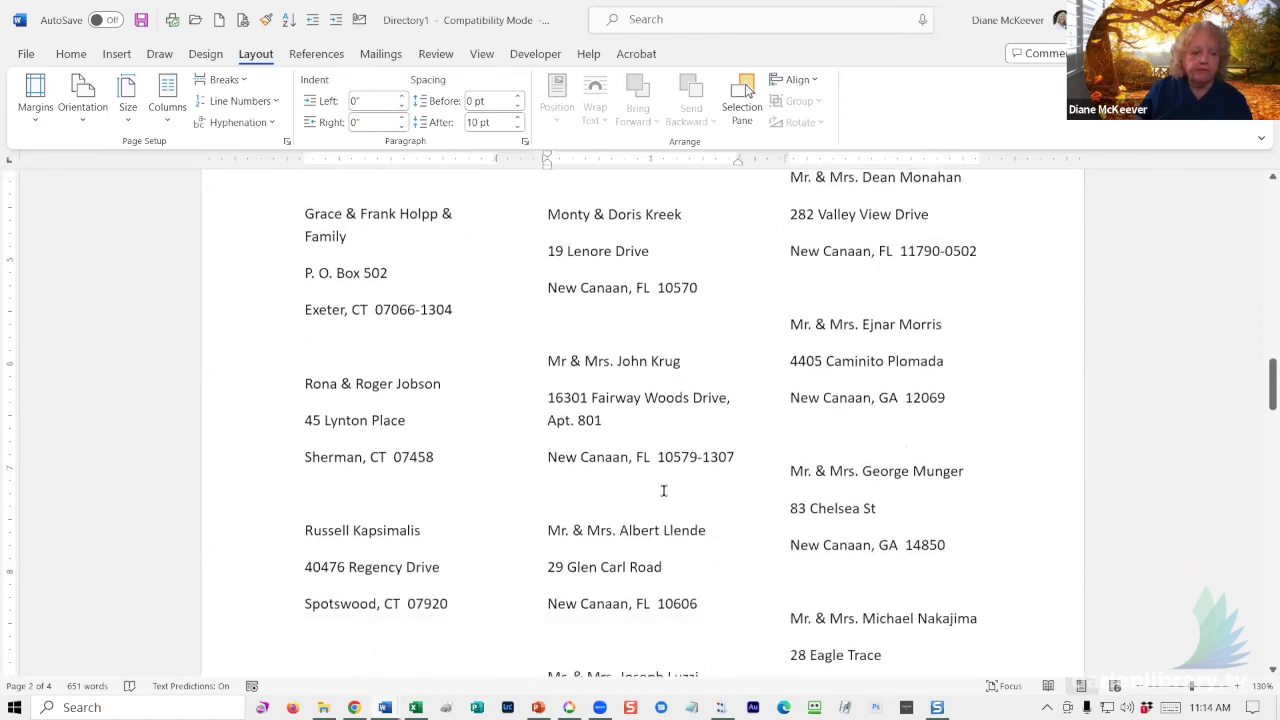
pyautogui.scroll(-2, 654, 492)
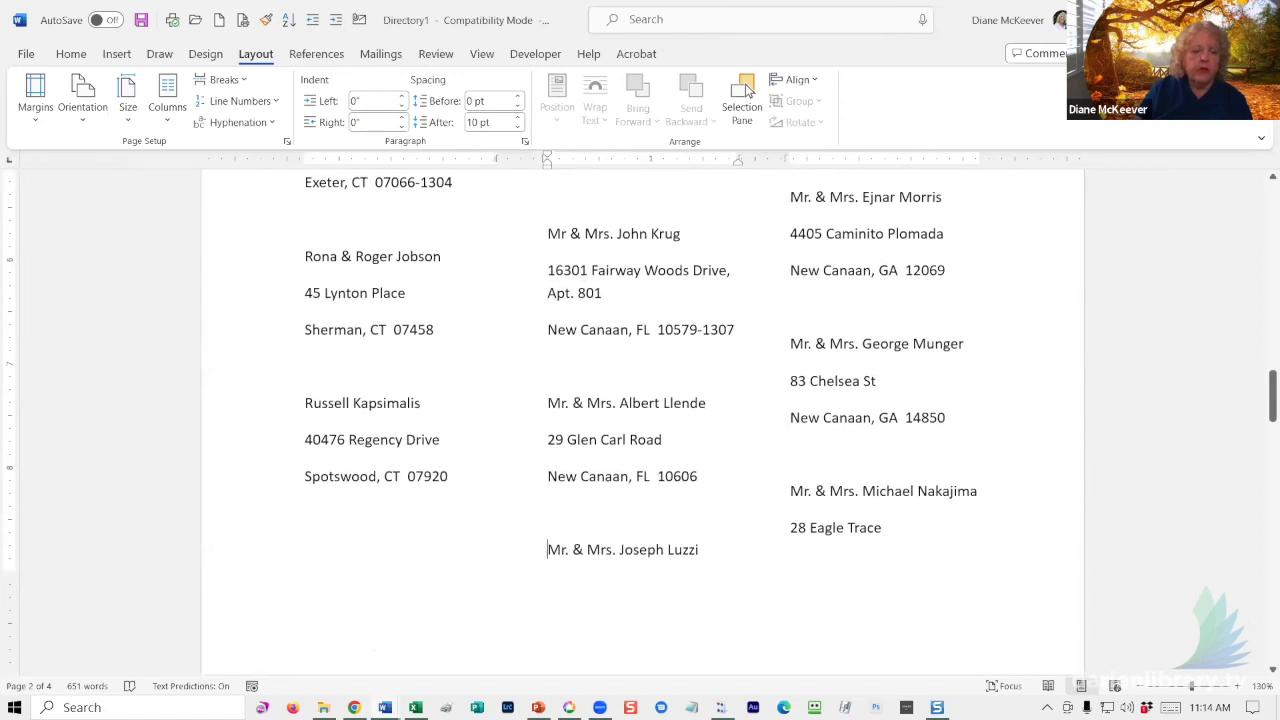
pyautogui.hotkey('ctrl', 'shift', 'Return')
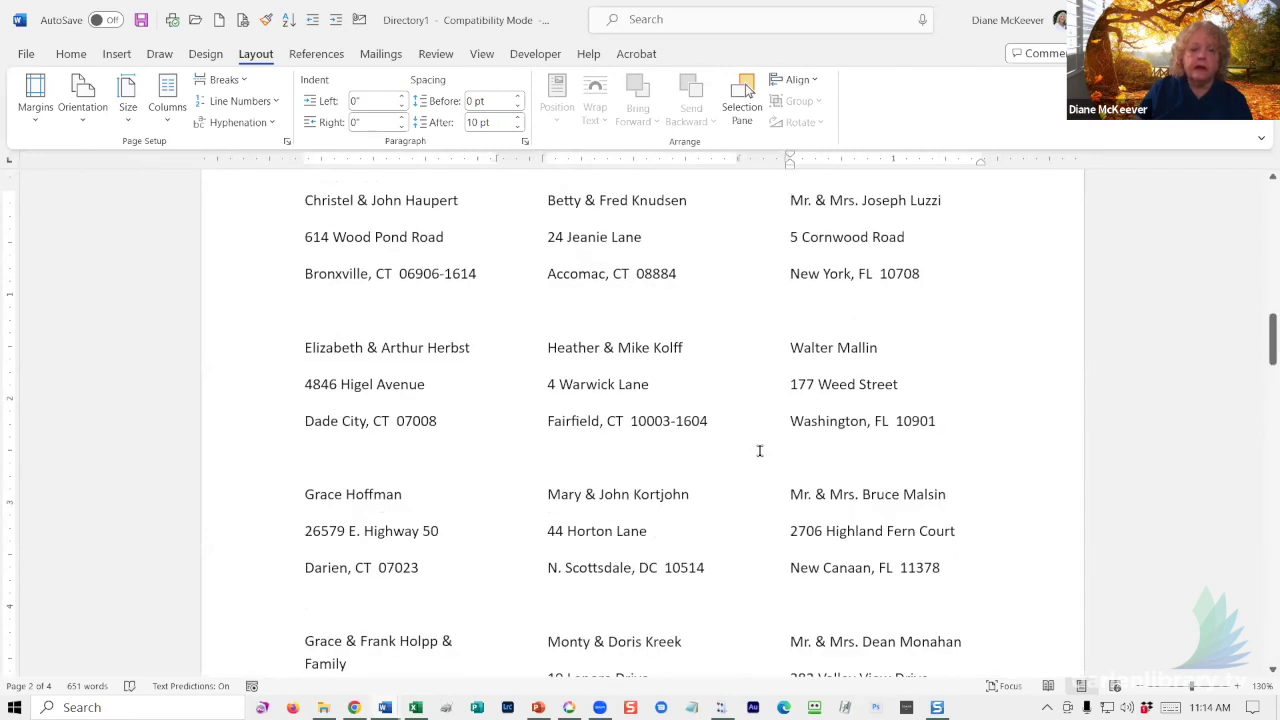
pyautogui.scroll(-6, 759, 451)
pyautogui.scroll(-7, 754, 459)
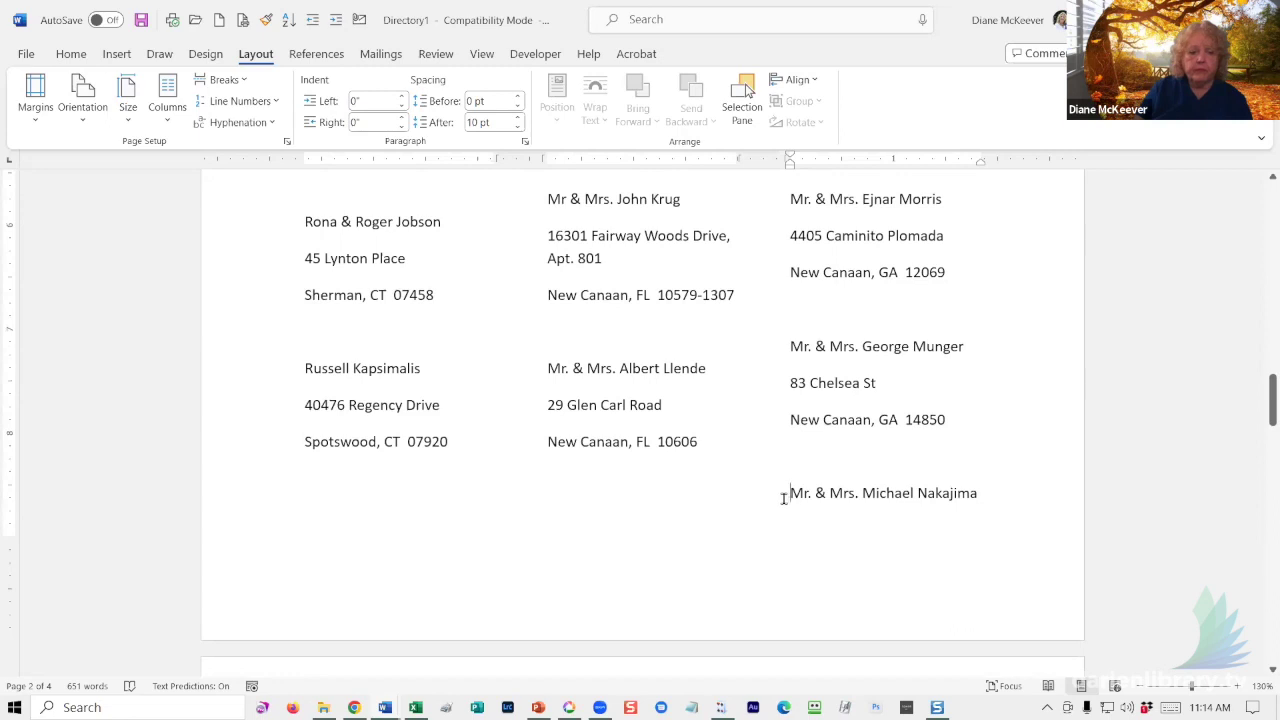
pyautogui.hotkey('ctrl', 'shift', 'Return')
pyautogui.scroll(-8, 766, 500)
pyautogui.scroll(-10, 506, 554)
pyautogui.scroll(-5, 491, 540)
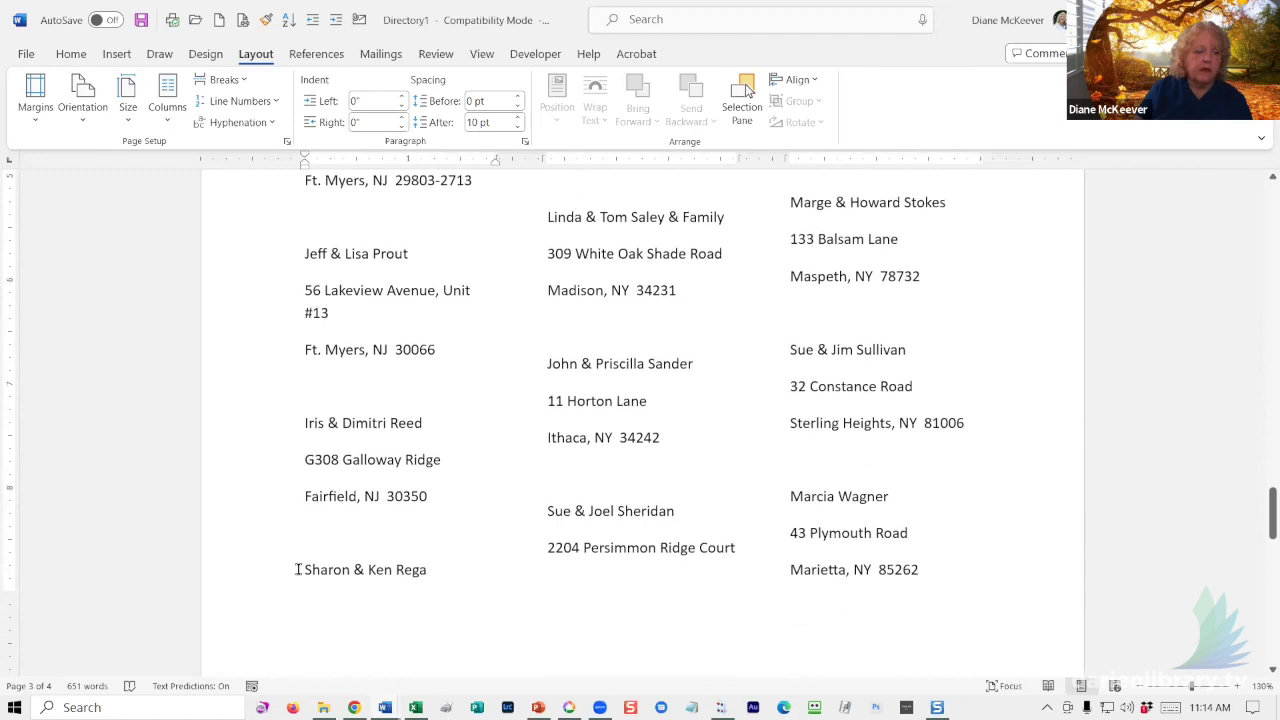
pyautogui.click(300, 569)
pyautogui.hotkey('ctrl', 'shift', 'Return')
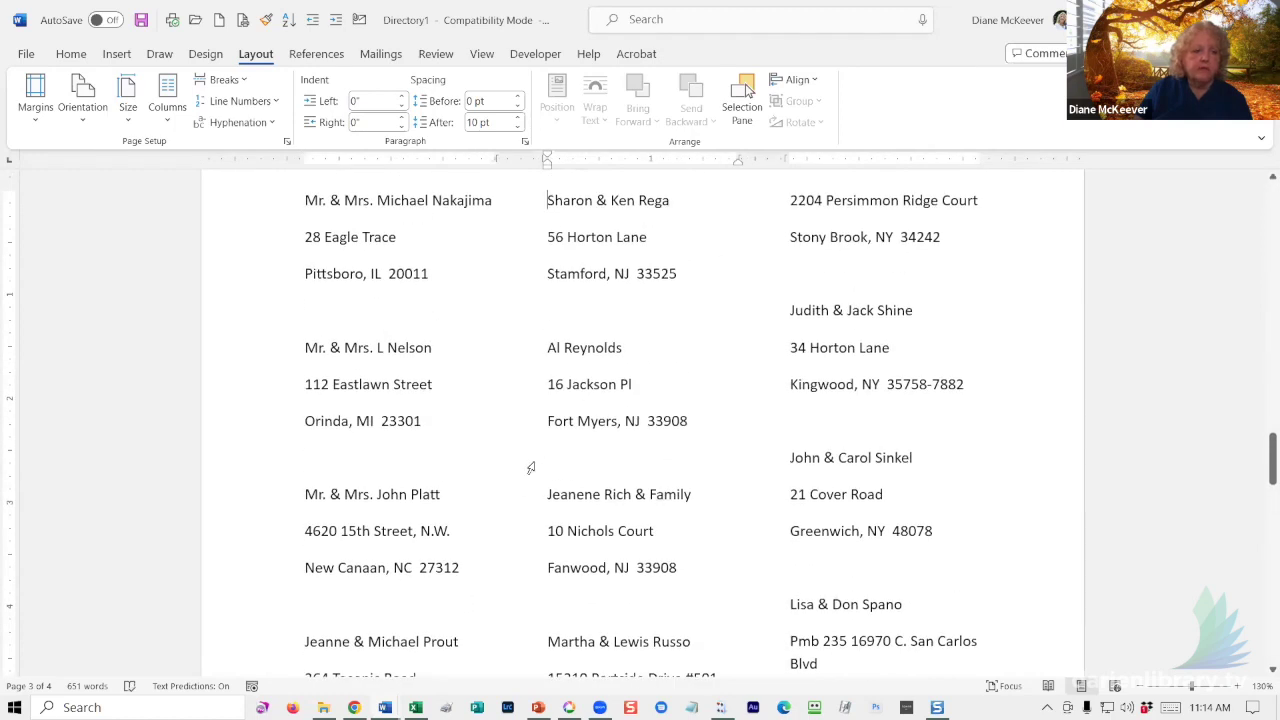
pyautogui.scroll(-8, 528, 473)
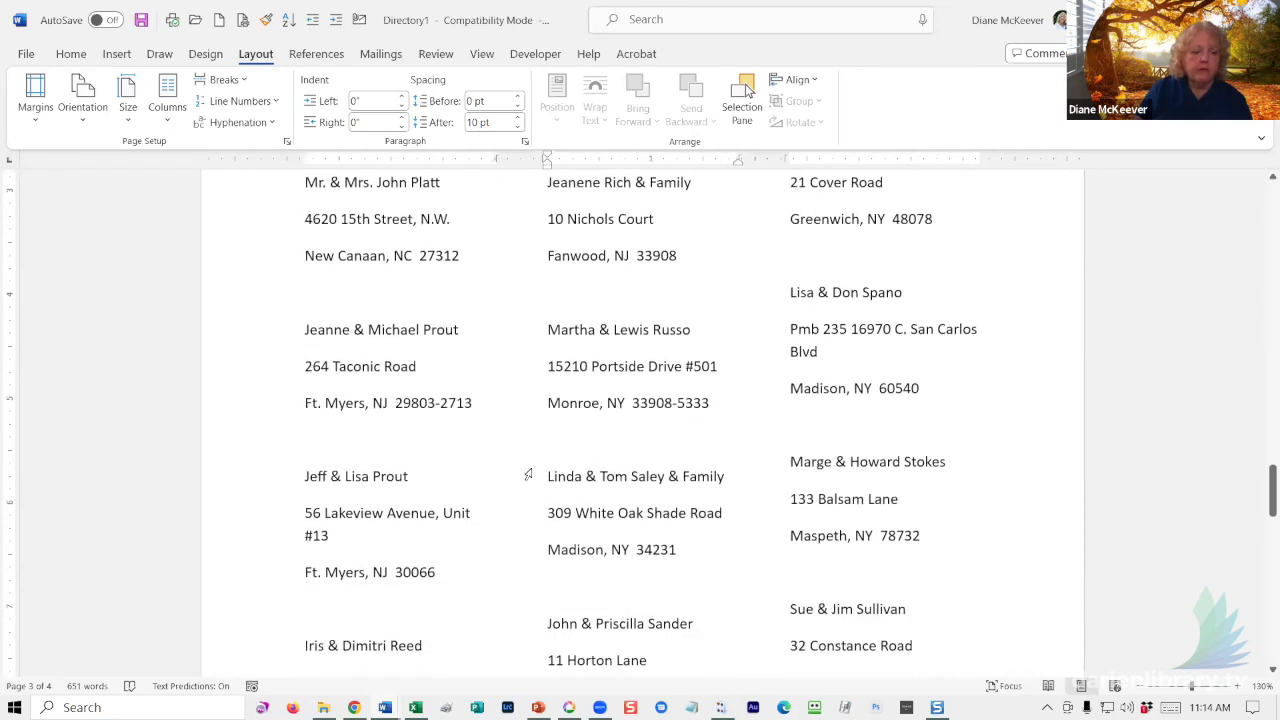
pyautogui.scroll(-3, 530, 476)
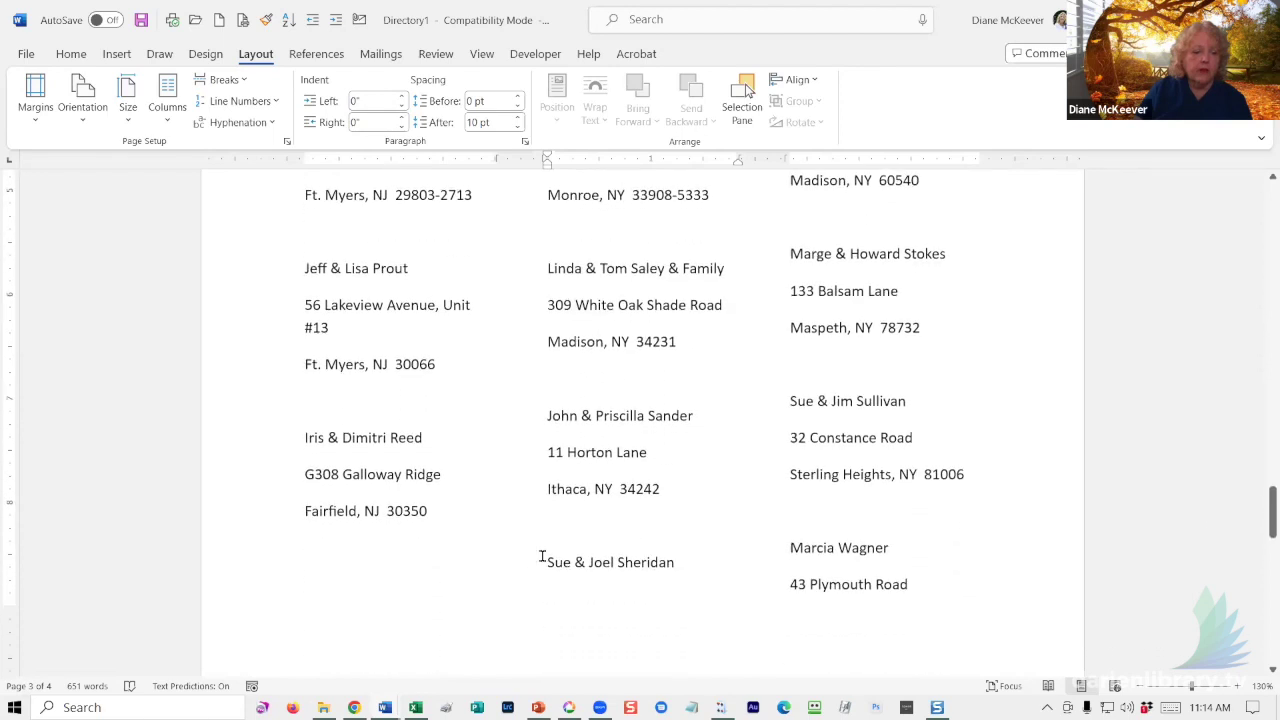
pyautogui.hotkey('ctrl', 'shift', 'Return')
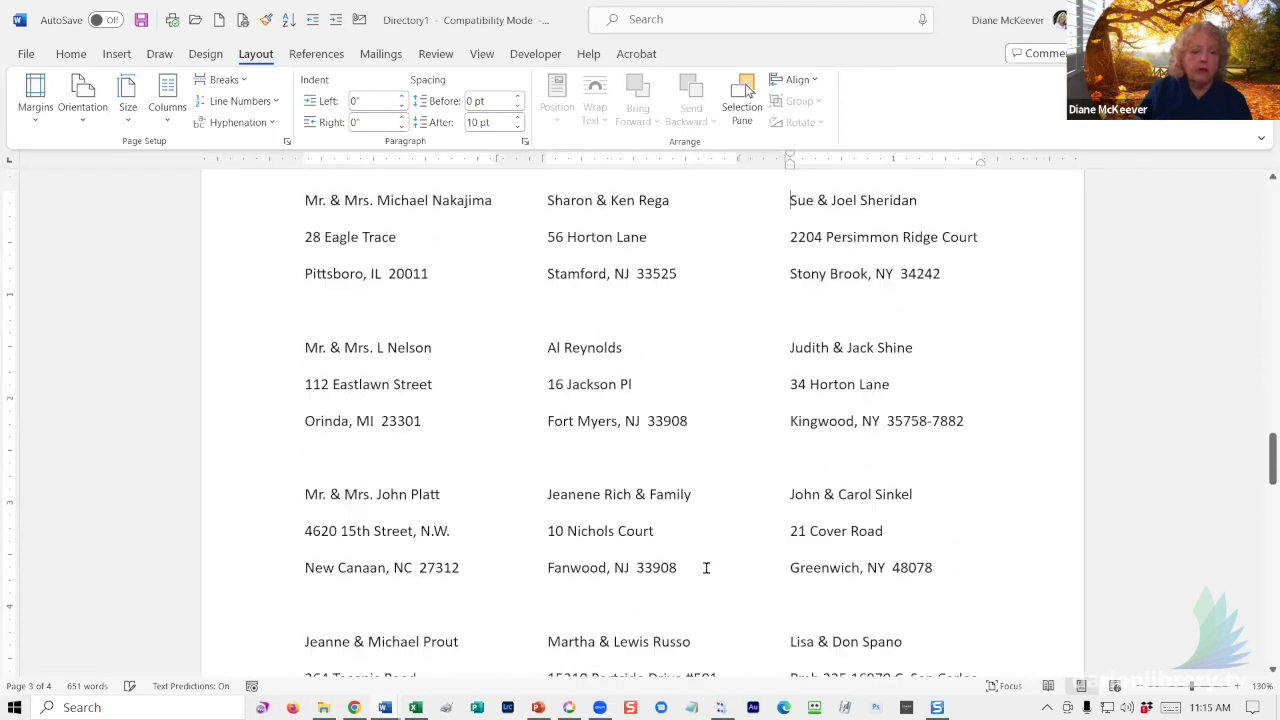
pyautogui.scroll(-10, 718, 536)
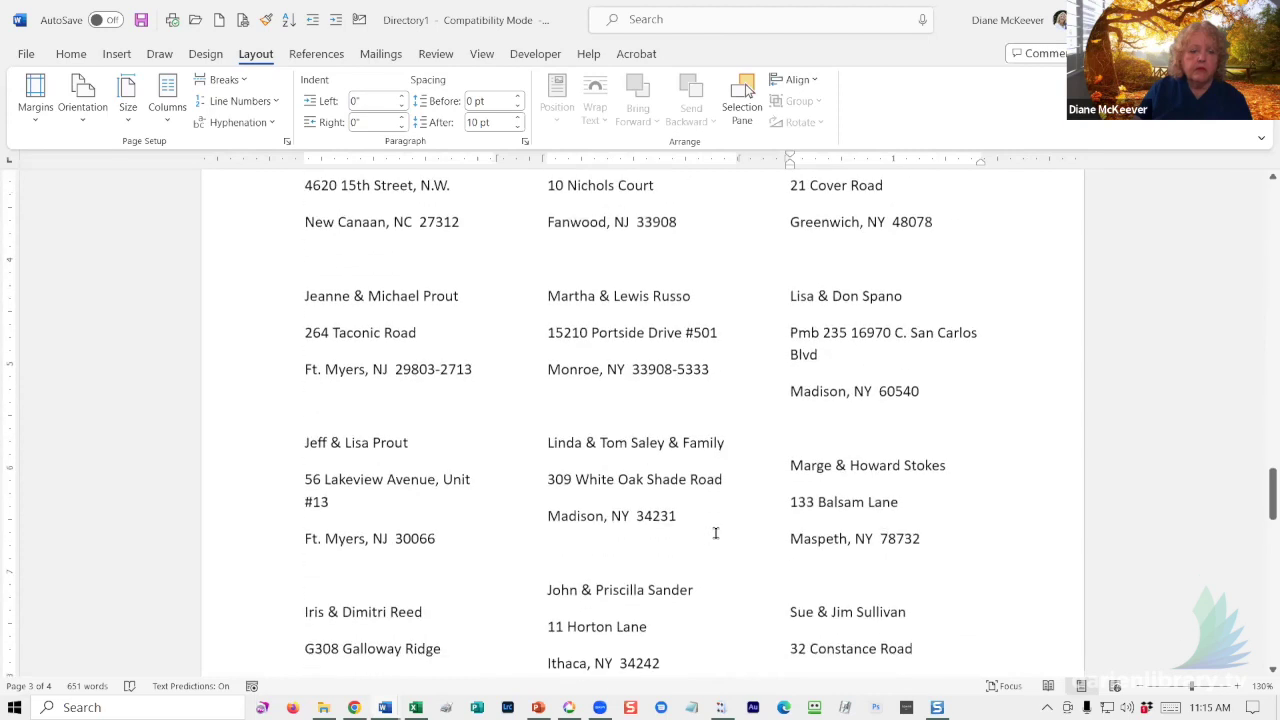
pyautogui.scroll(-2, 740, 535)
pyautogui.click(789, 522)
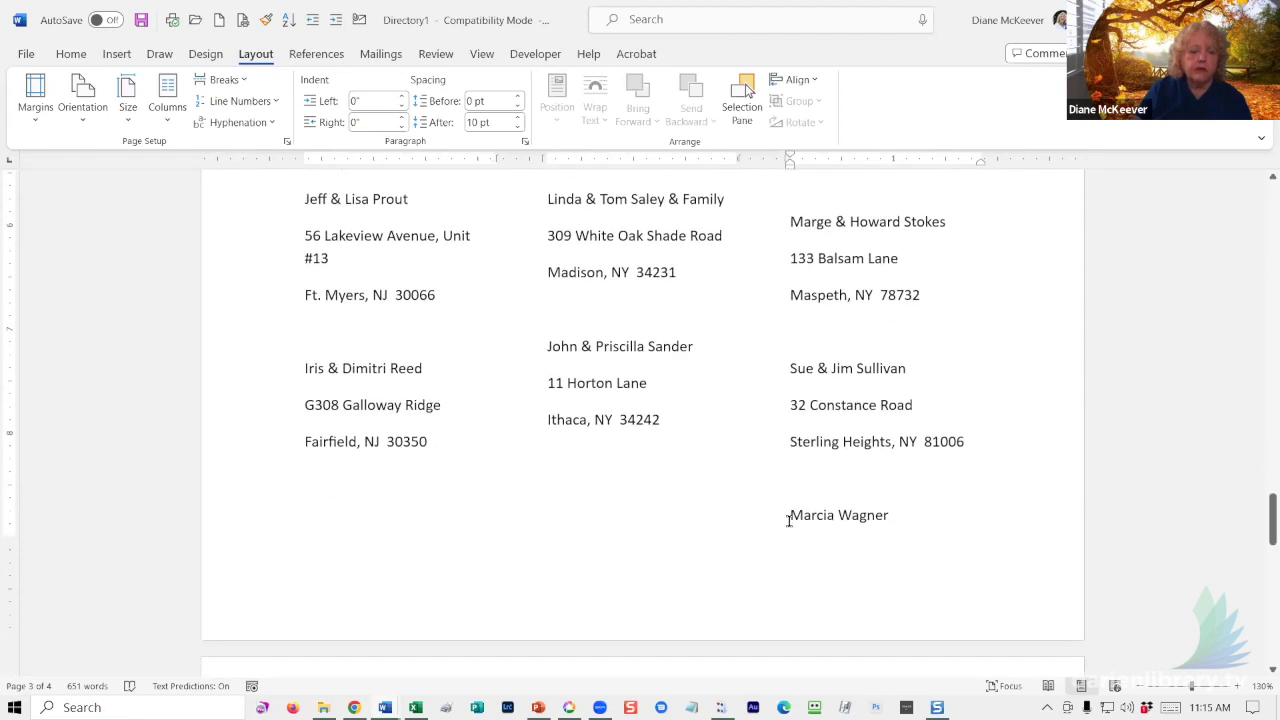
pyautogui.hotkey('ctrl', 'shift', 'Return')
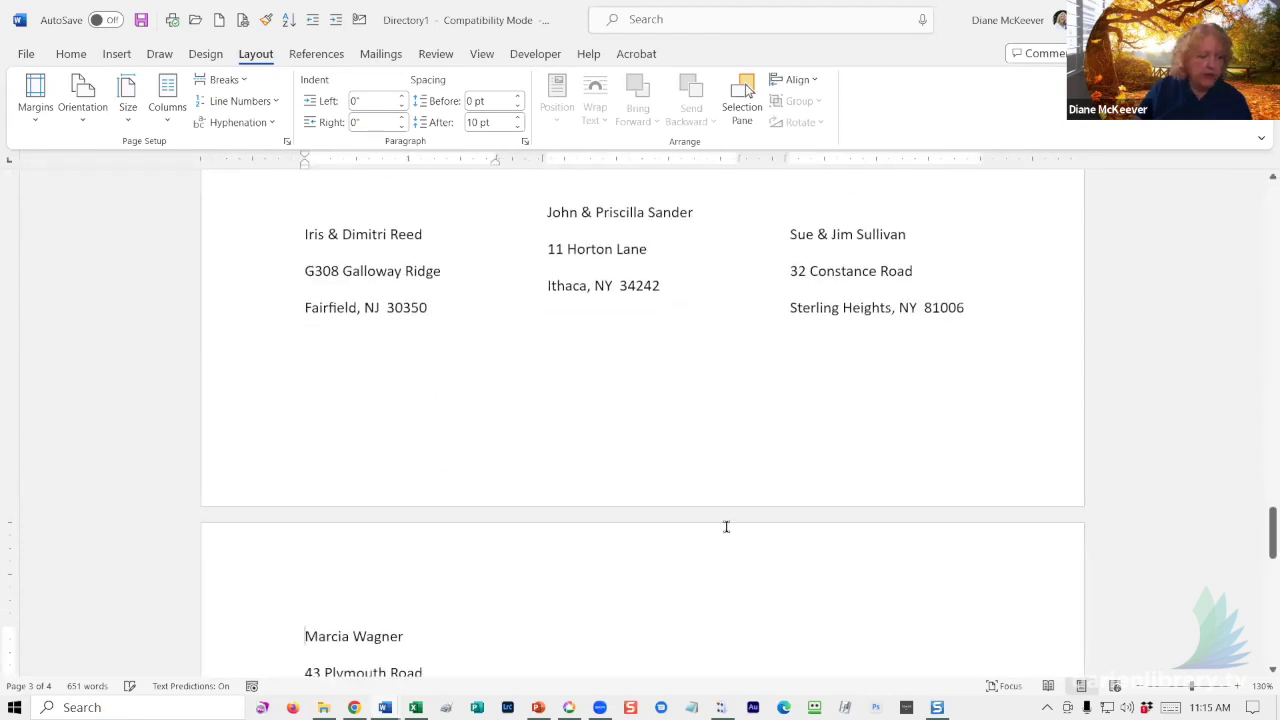
pyautogui.scroll(-5, 730, 522)
pyautogui.scroll(-8, 719, 526)
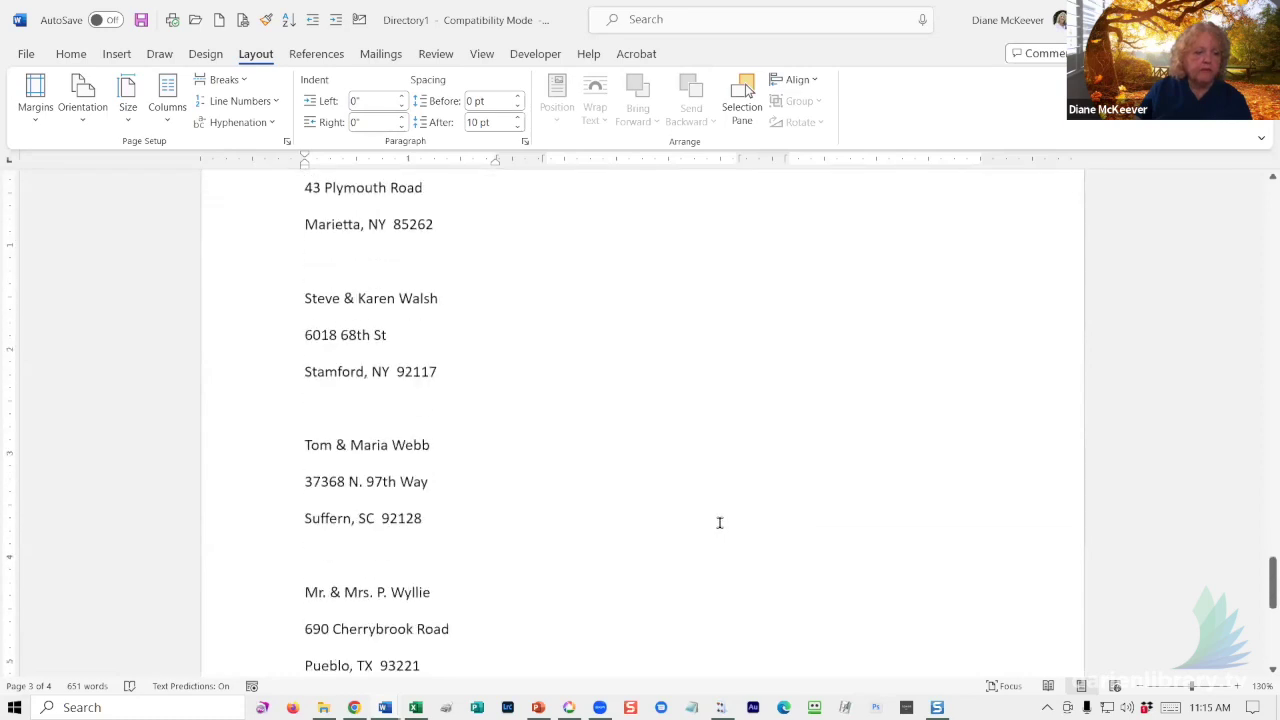
pyautogui.scroll(-3, 717, 525)
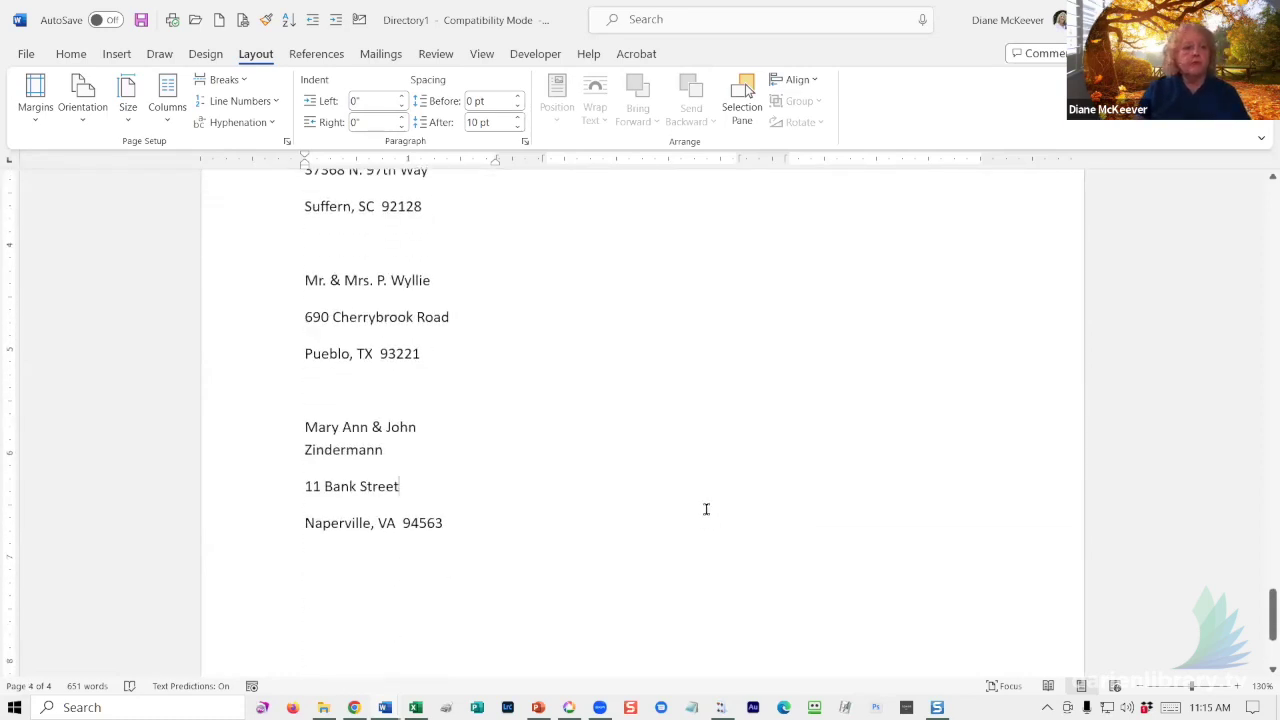
pyautogui.scroll(8, 702, 506)
pyautogui.scroll(7, 694, 501)
pyautogui.scroll(8, 695, 492)
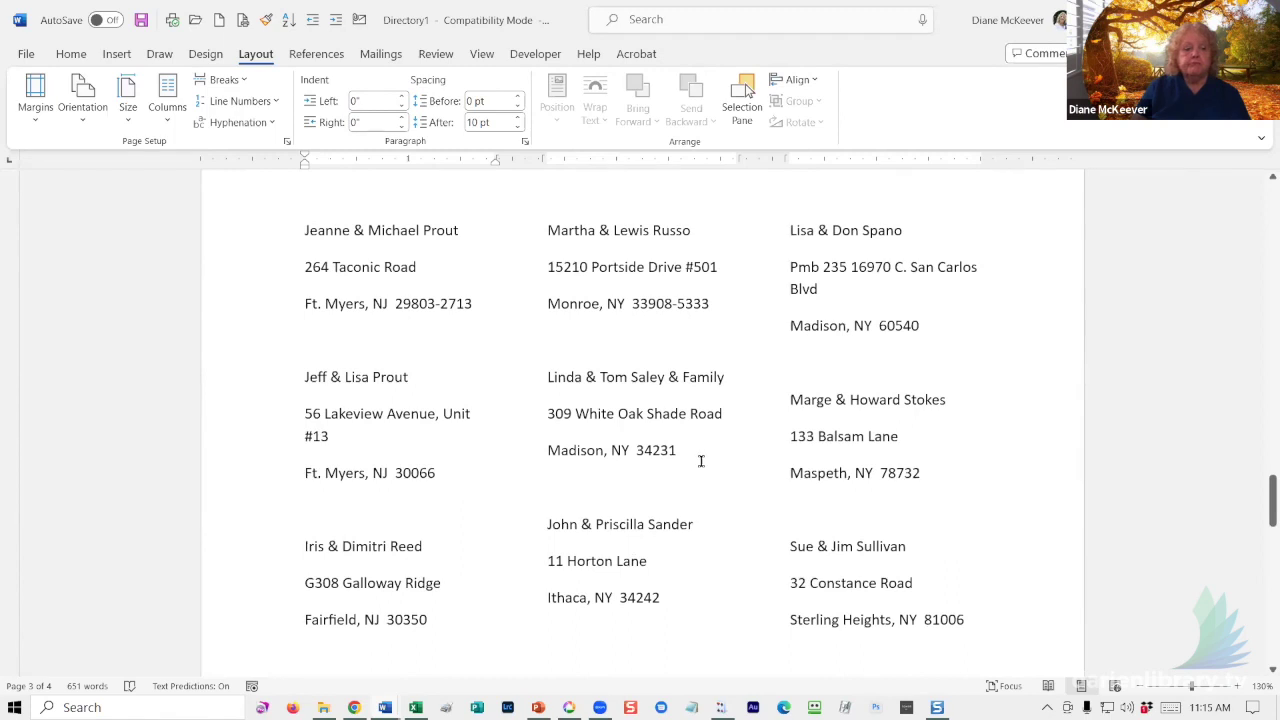
pyautogui.scroll(11, 700, 455)
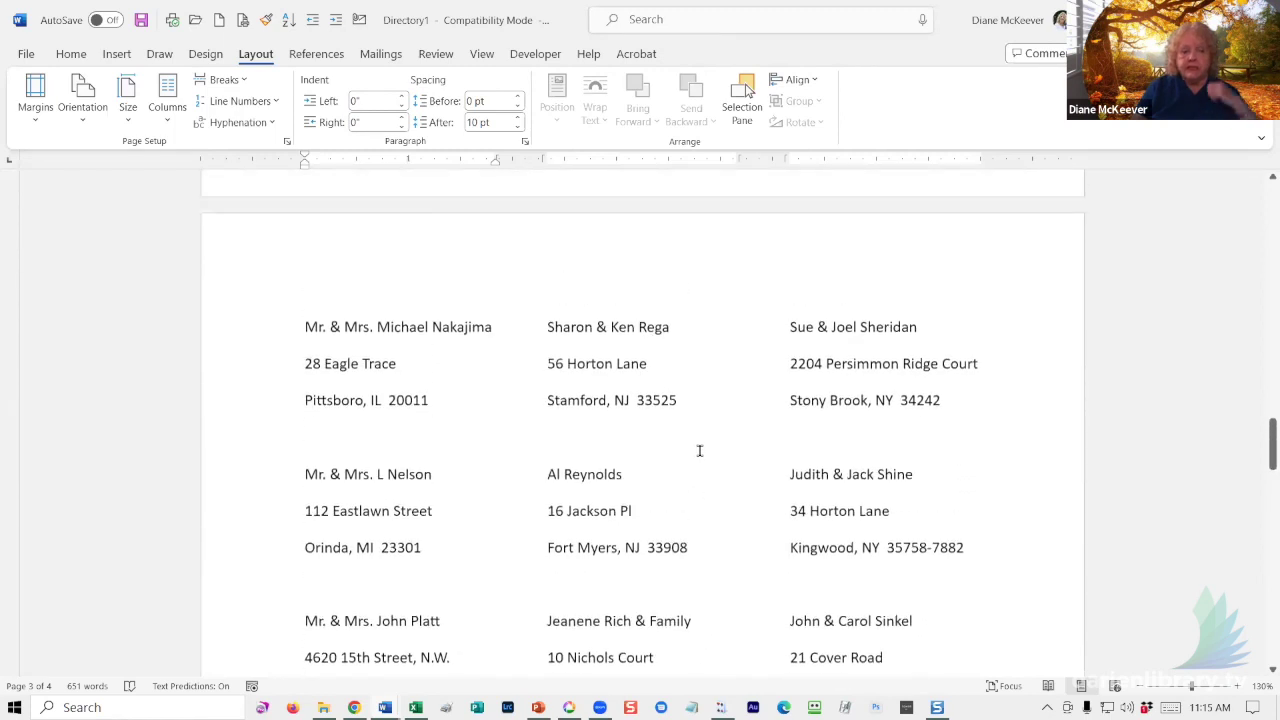
pyautogui.scroll(1, 700, 451)
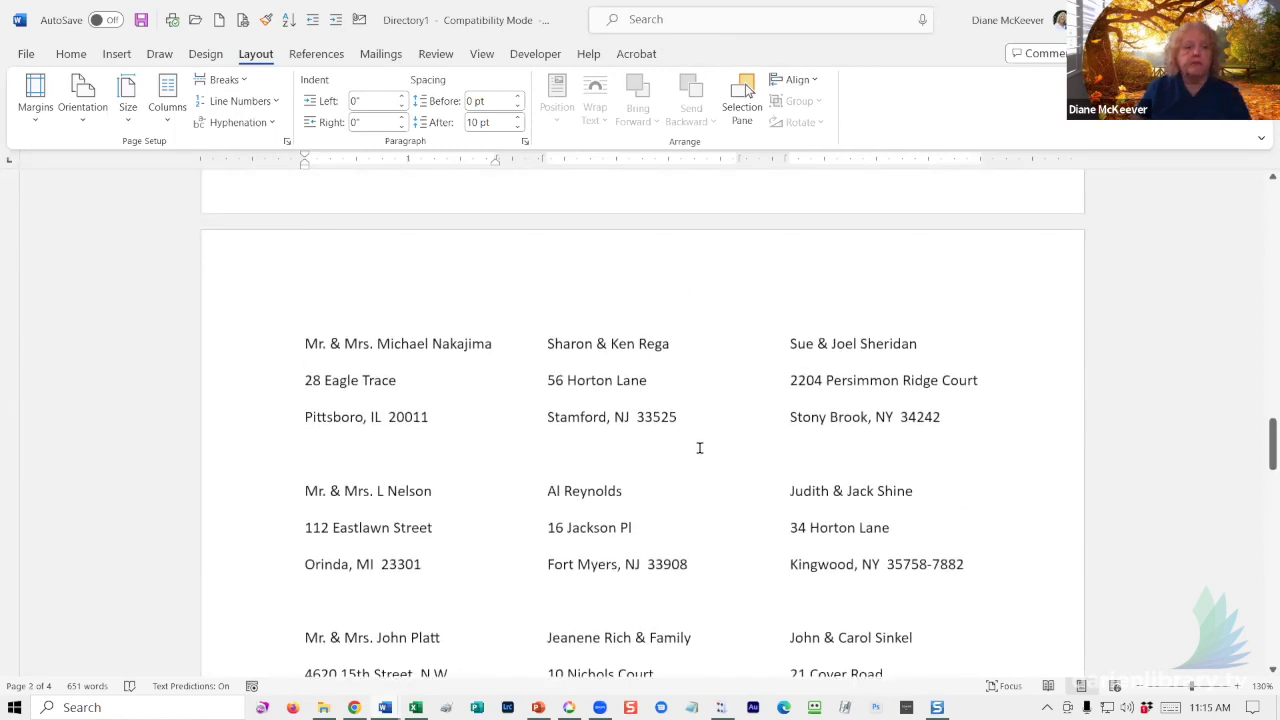
pyautogui.scroll(8, 666, 417)
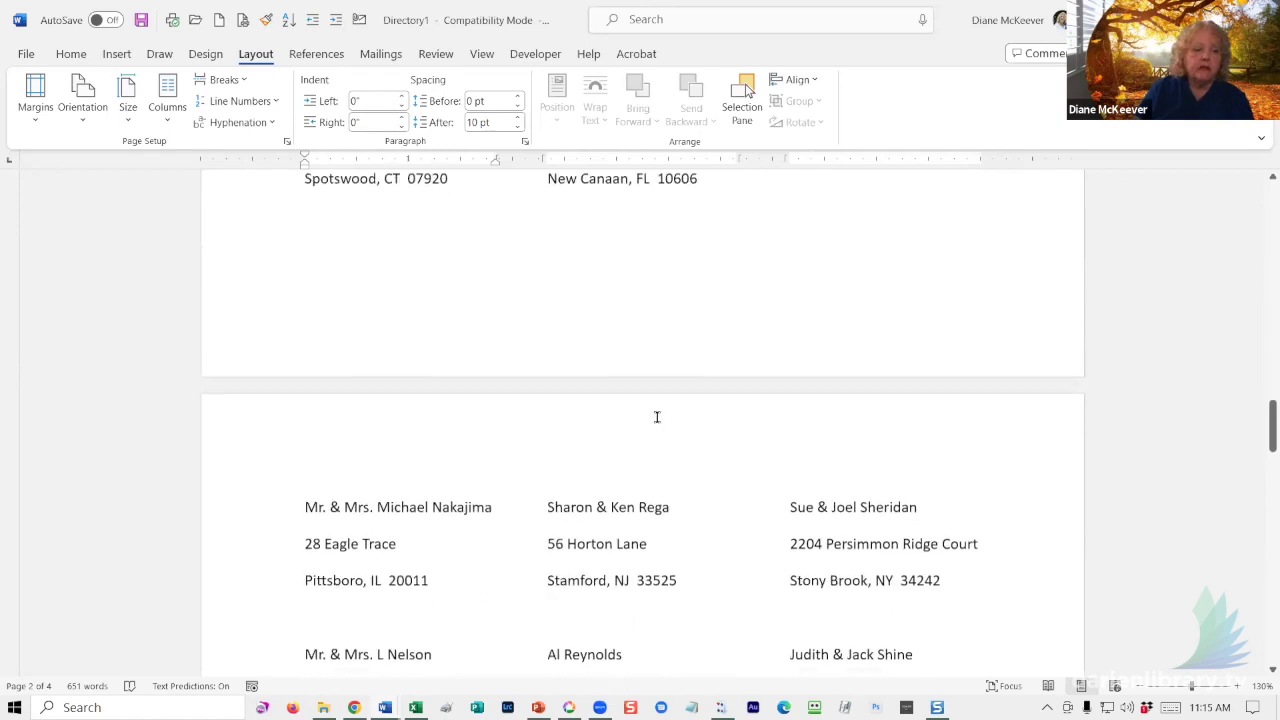
pyautogui.scroll(10, 628, 407)
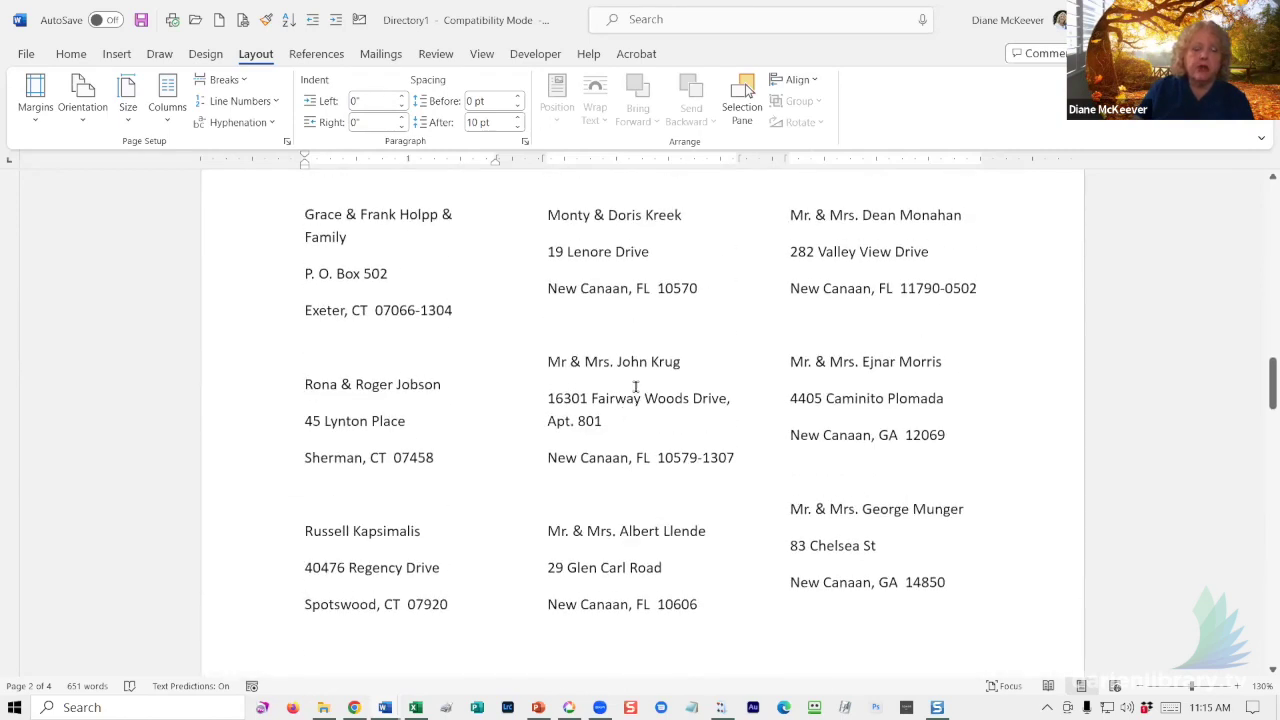
pyautogui.scroll(3, 624, 385)
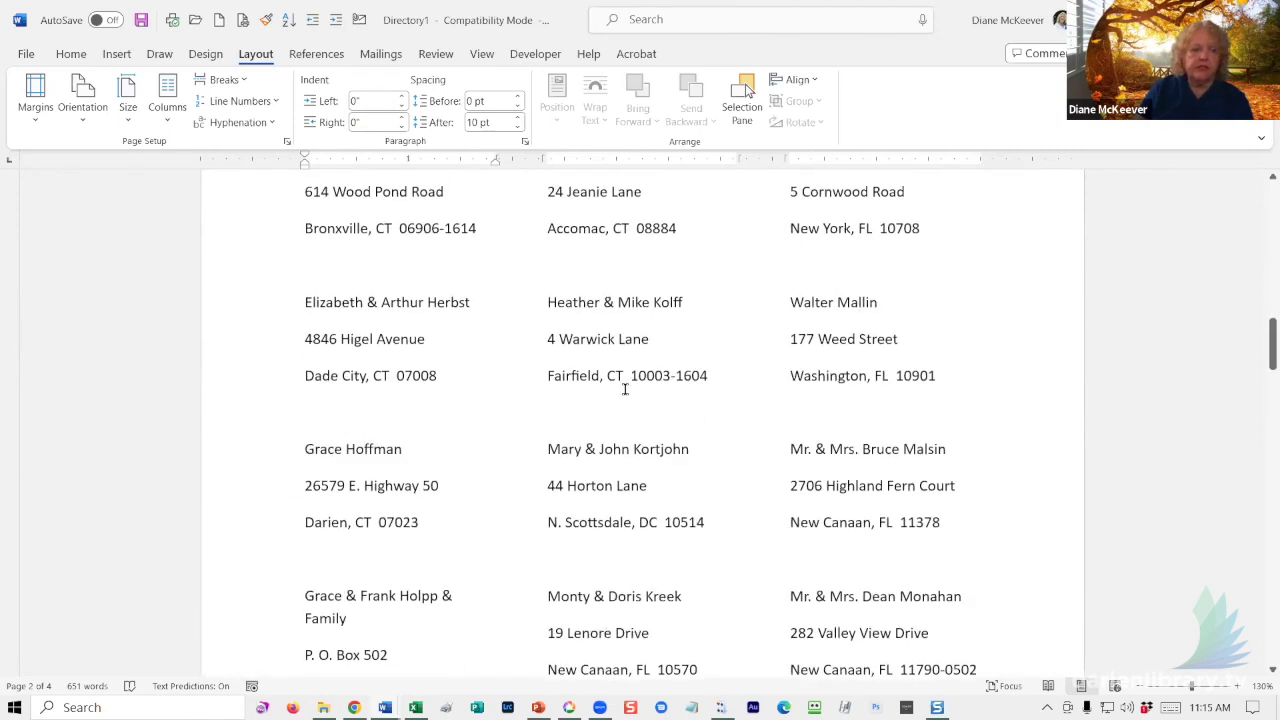
pyautogui.scroll(4, 620, 390)
pyautogui.click(503, 277)
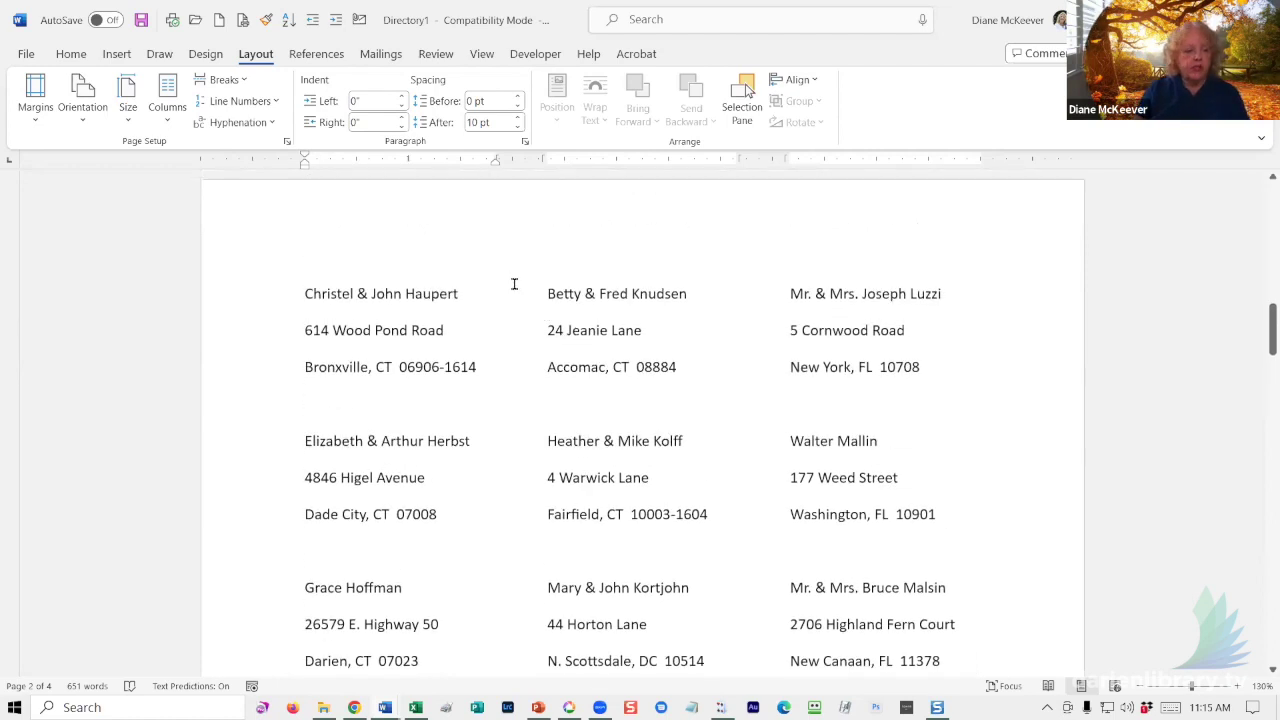
pyautogui.hotkey('ctrl', 'a')
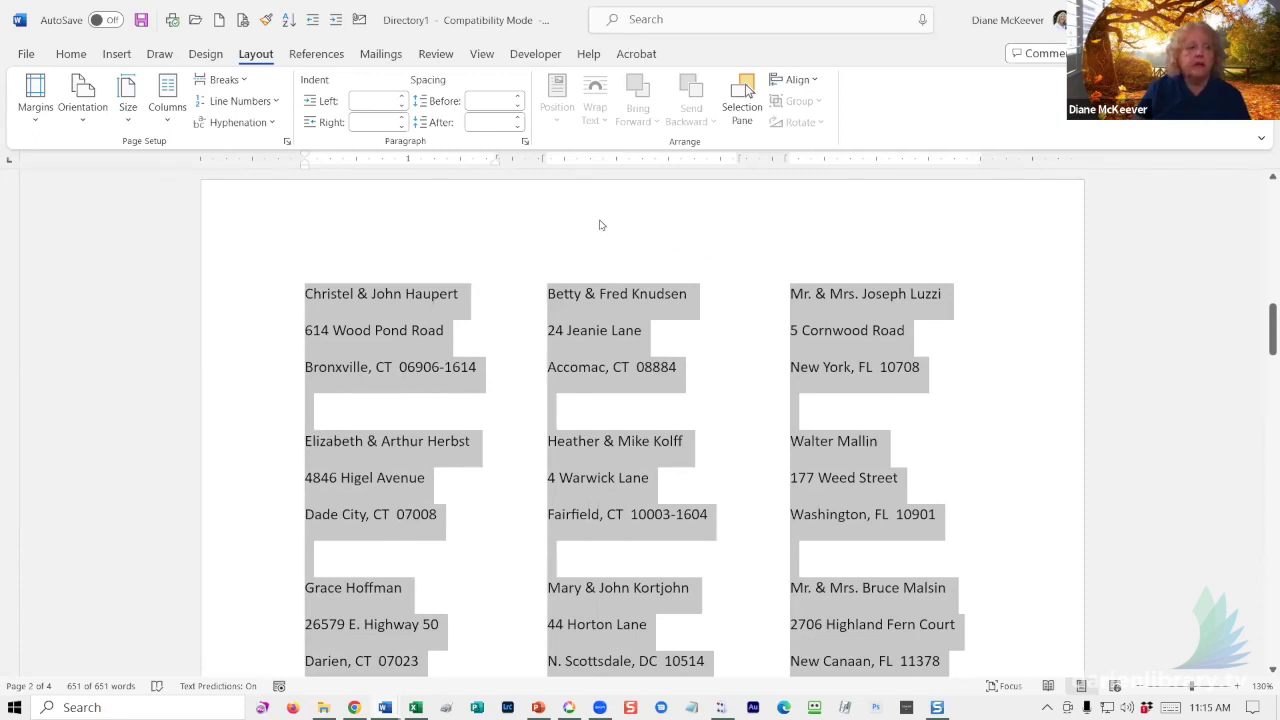
# - Enlarge the font of all the selected directory addresses
pyautogui.click(27, 55)
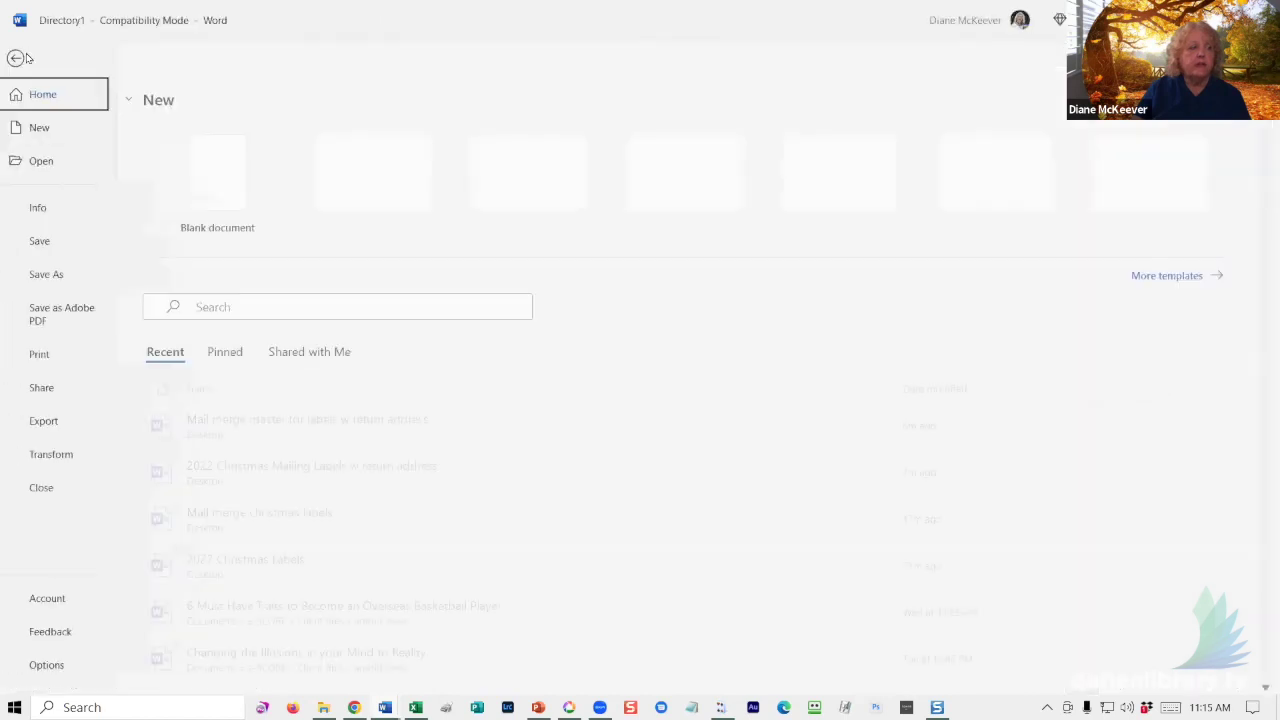
pyautogui.click(23, 60)
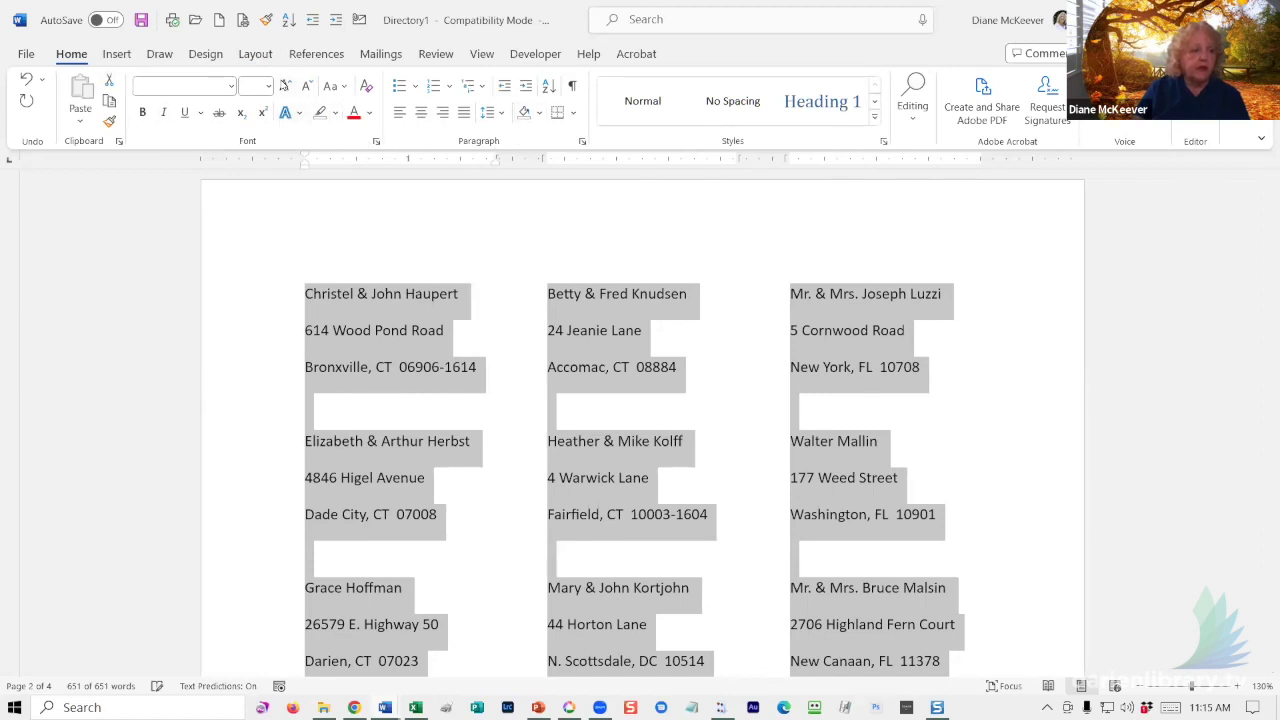
pyautogui.click(285, 85)
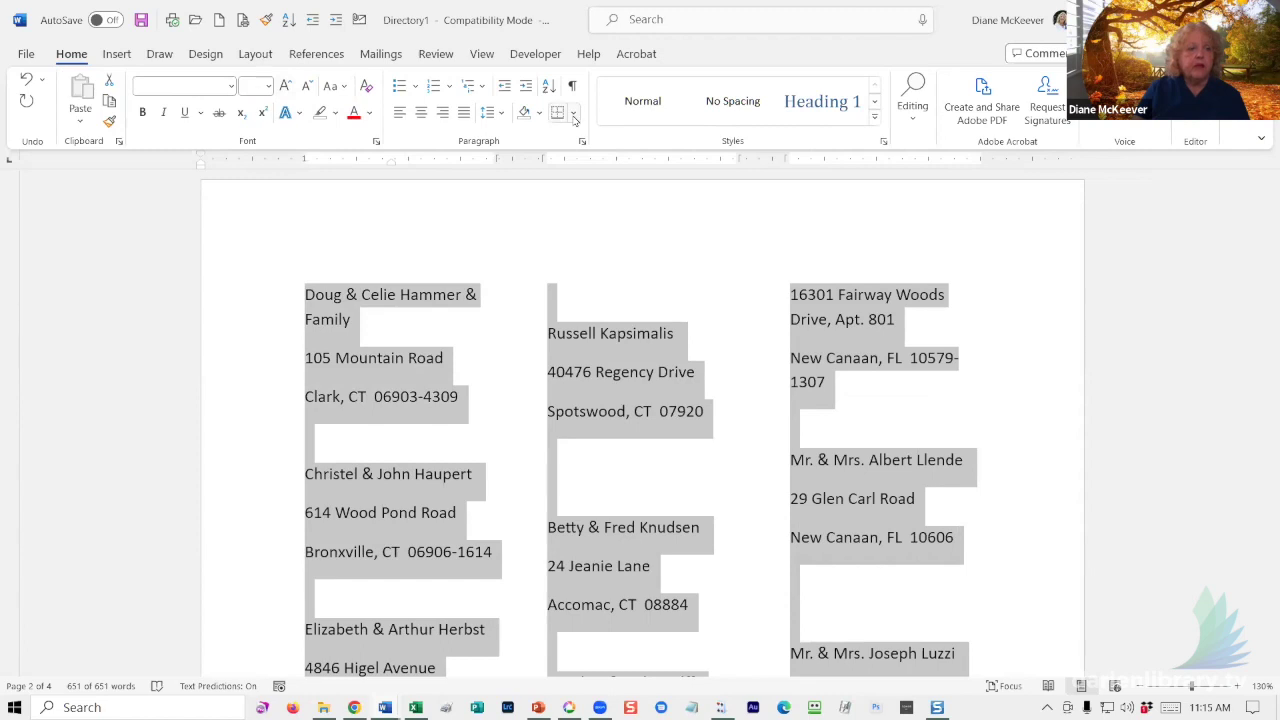
# - Set line spacing to 1.0 and remove the space after each paragraph
pyautogui.click(502, 114)
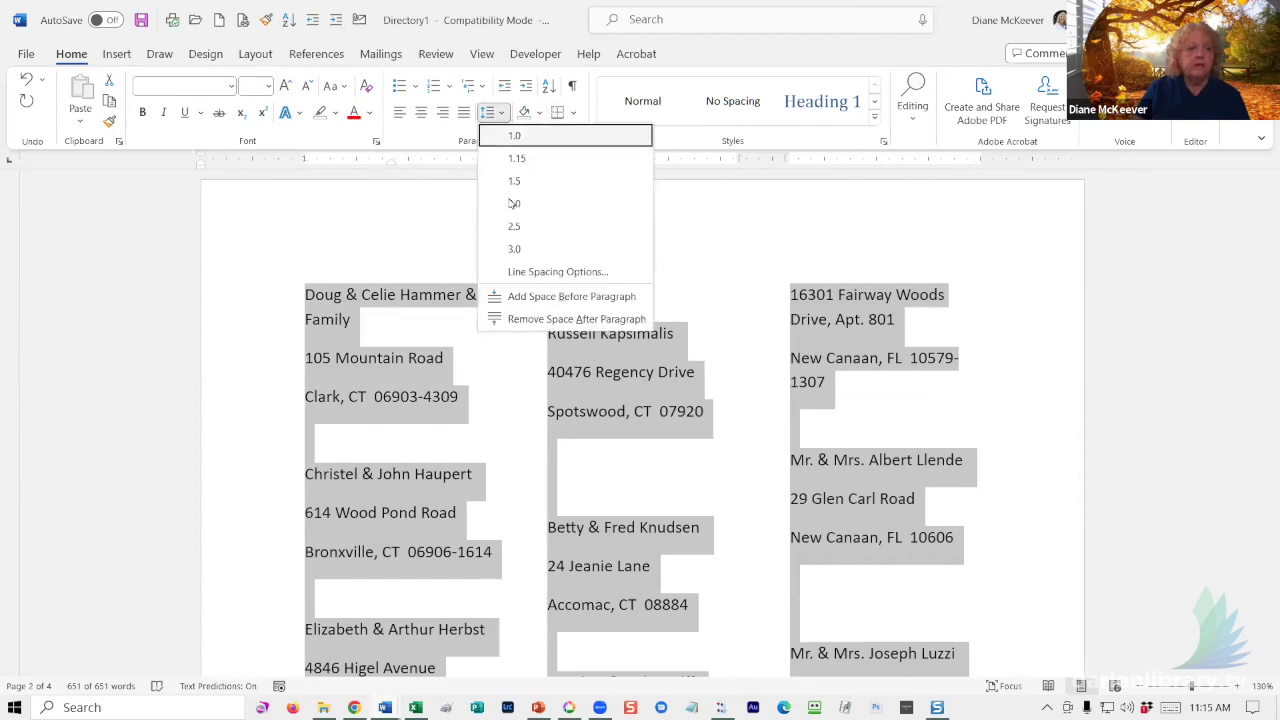
pyautogui.click(514, 141)
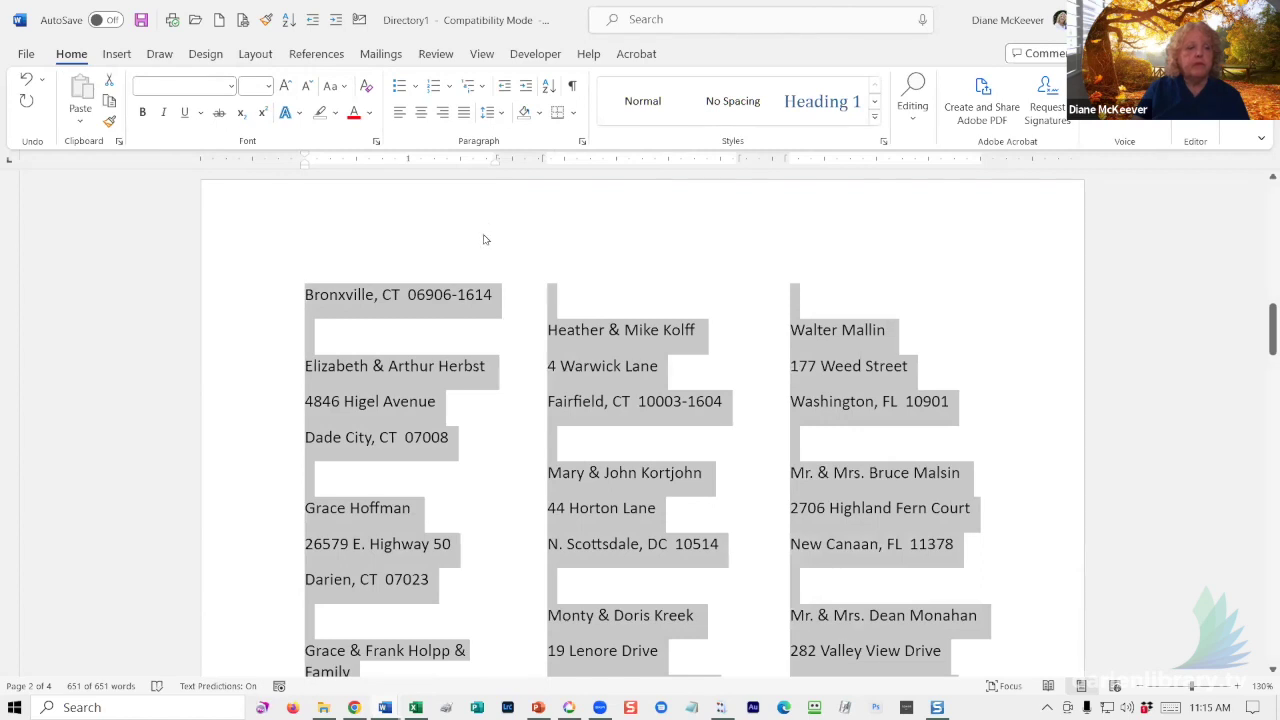
pyautogui.click(499, 117)
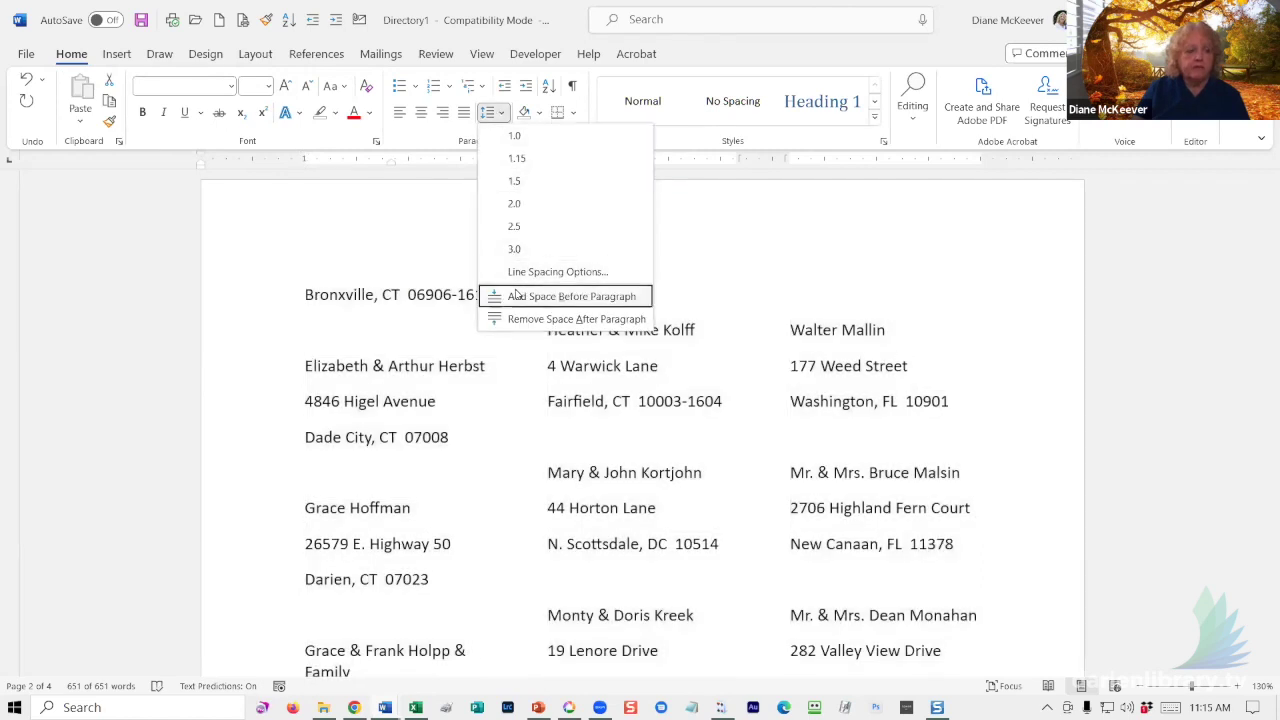
pyautogui.click(519, 319)
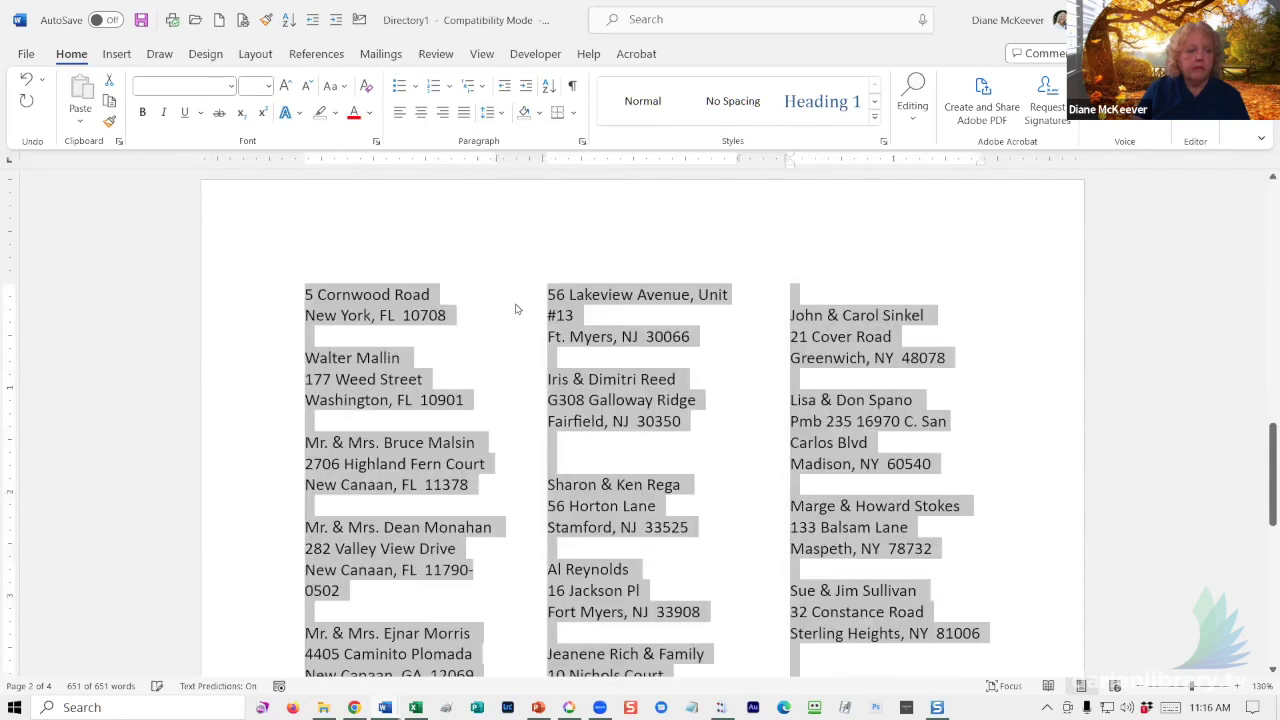
pyautogui.click(511, 300)
pyautogui.scroll(8, 490, 310)
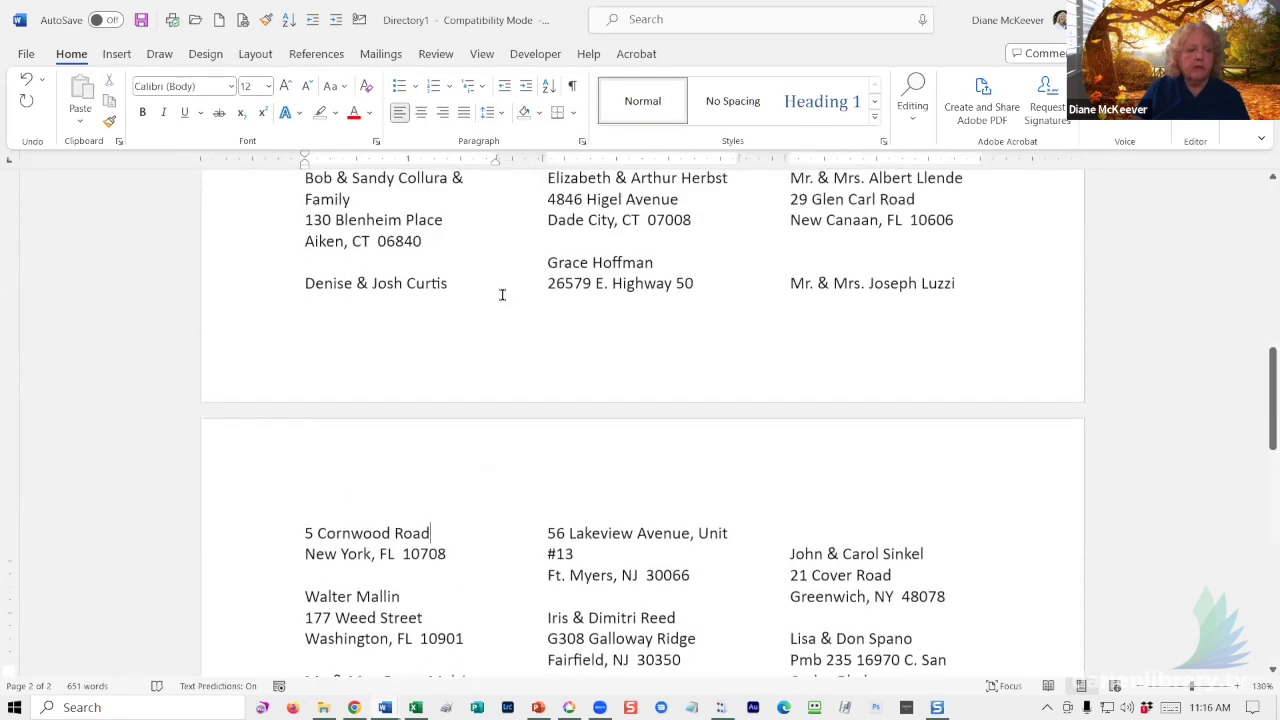
pyautogui.scroll(12, 483, 300)
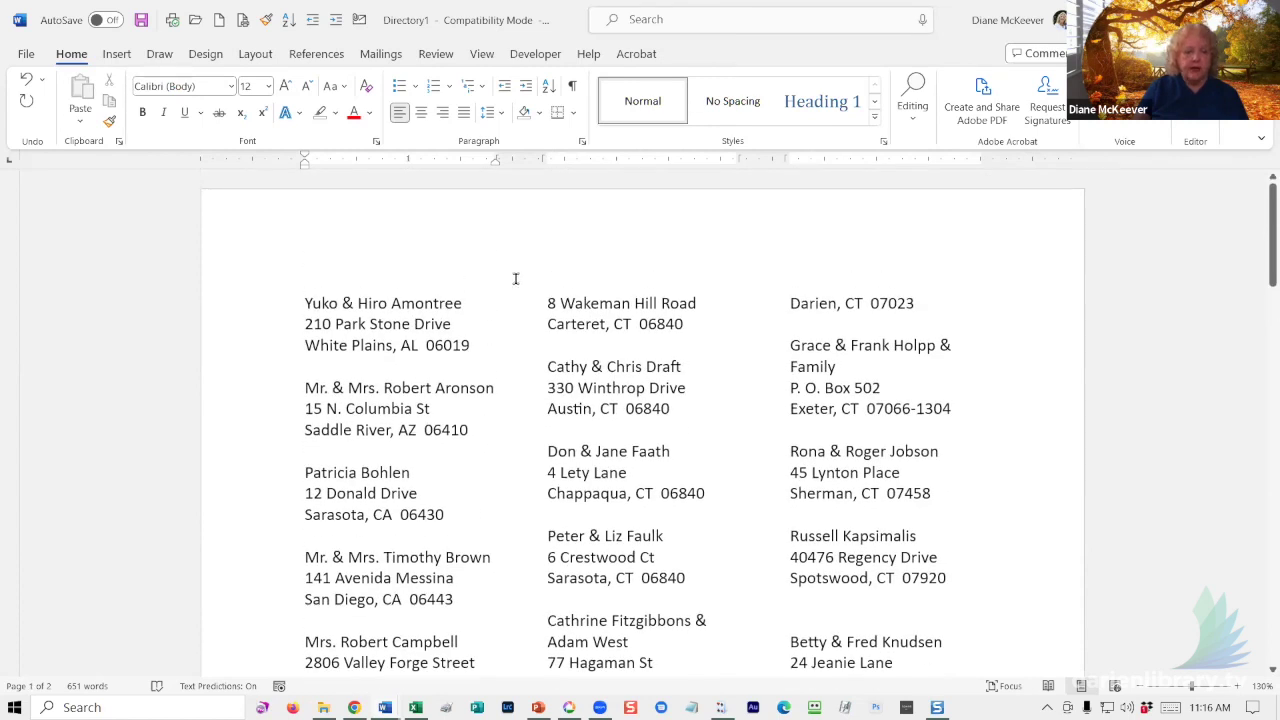
pyautogui.scroll(-3, 516, 278)
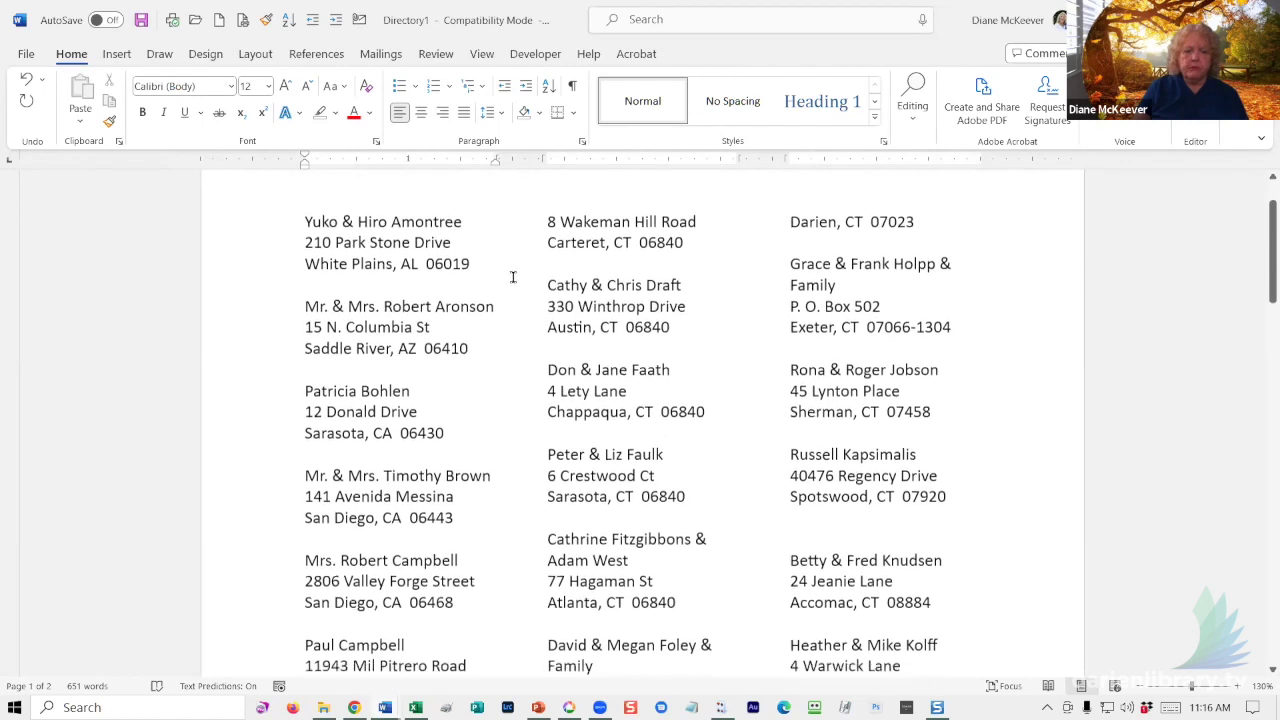
pyautogui.click(505, 289)
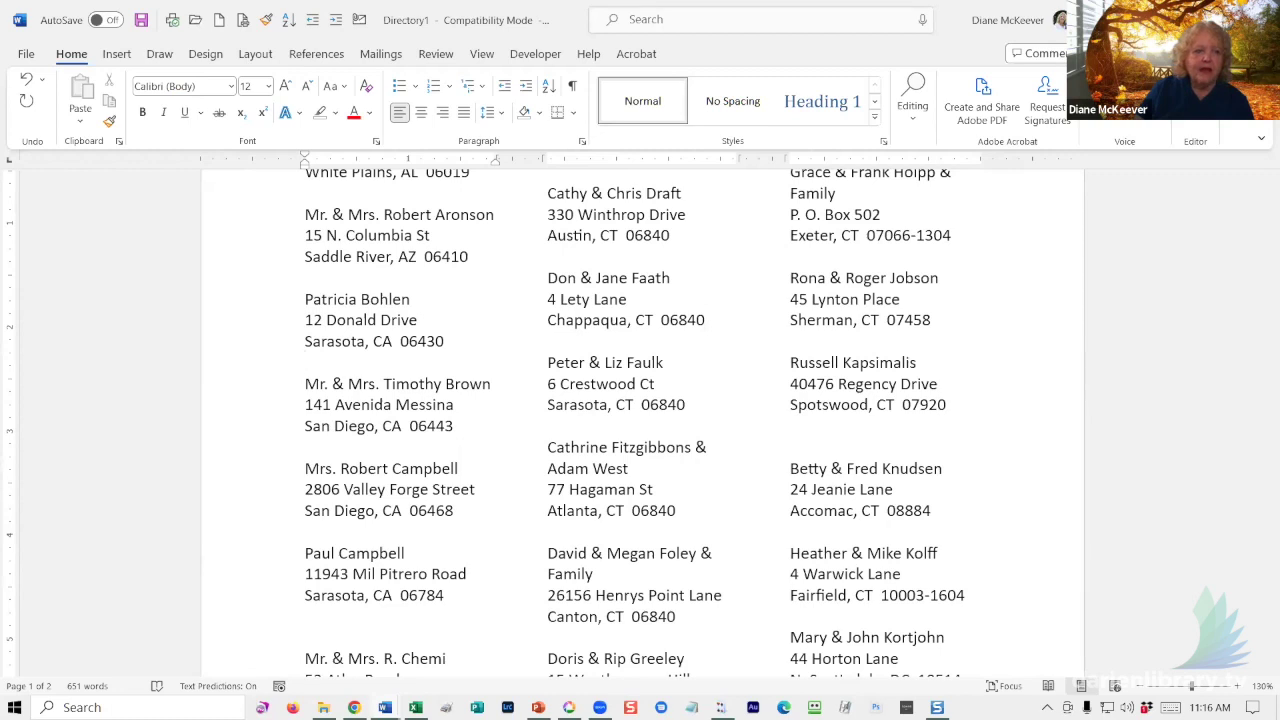
# - Close the Directory1 and mail-merge documents without saving, then switch to Google Contacts in Chrome
pyautogui.hotkey('ctrl', 'w')
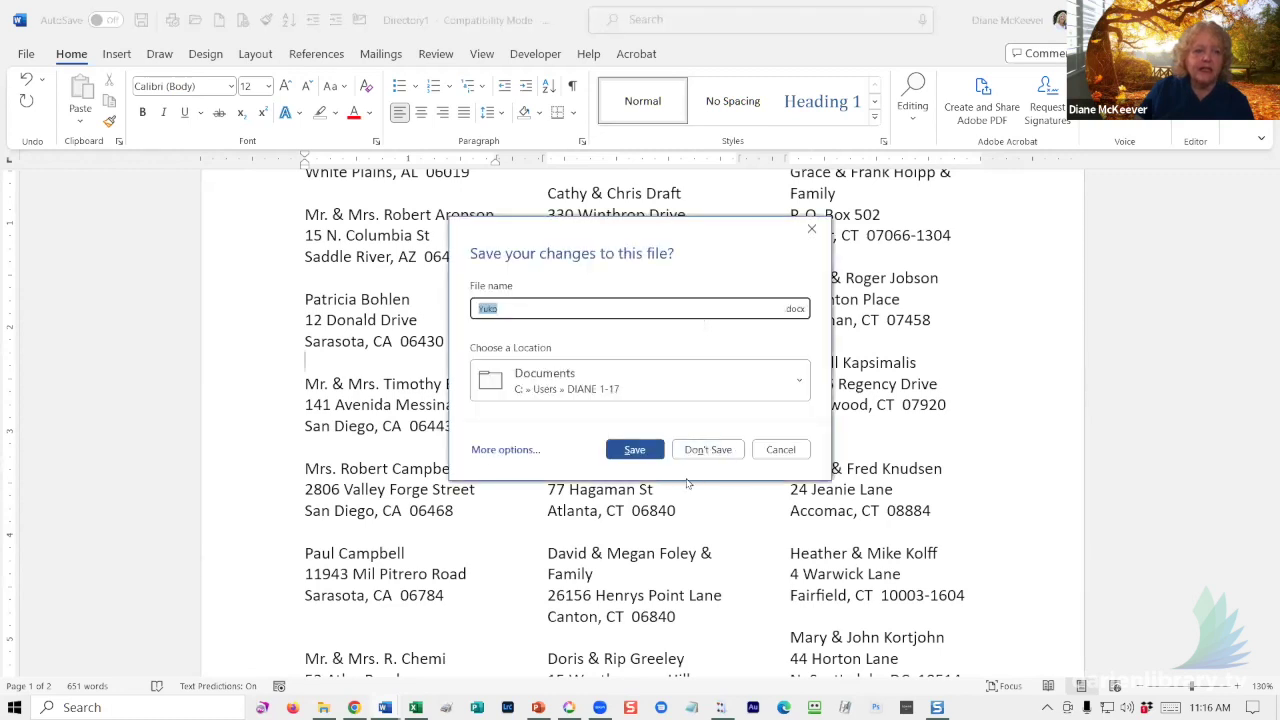
pyautogui.click(716, 450)
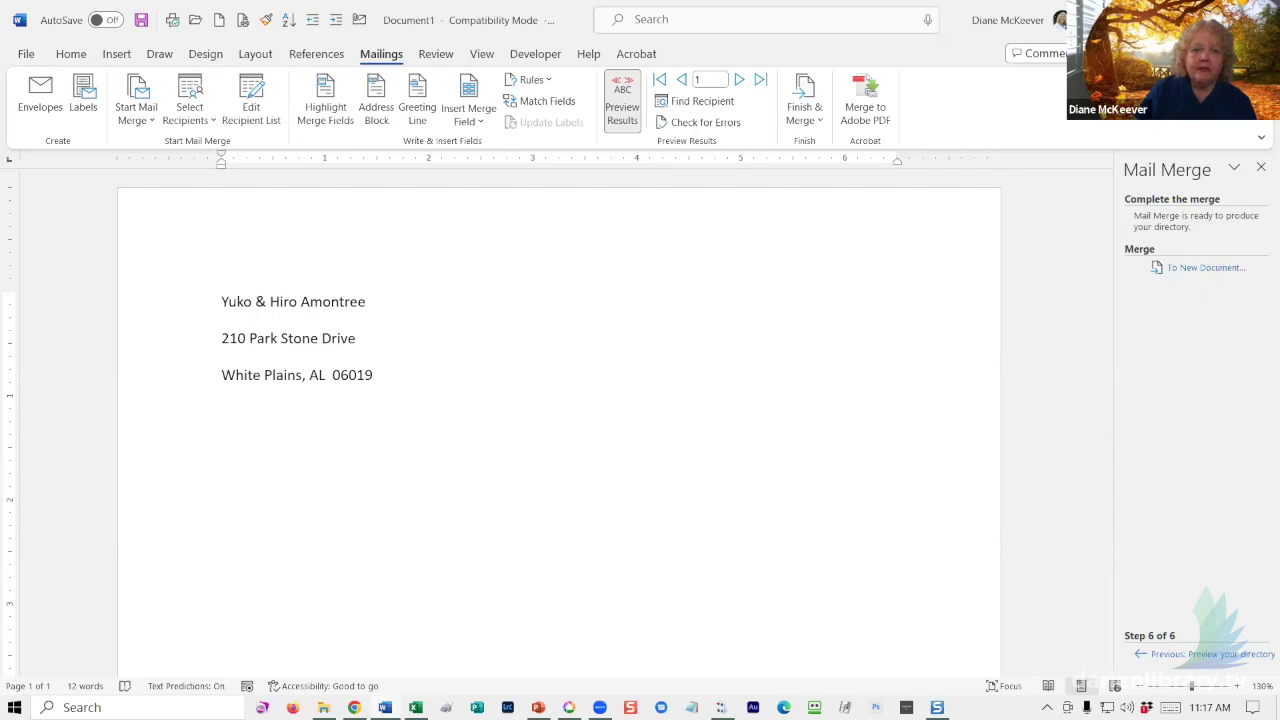
pyautogui.hotkey('alt', 'F4')
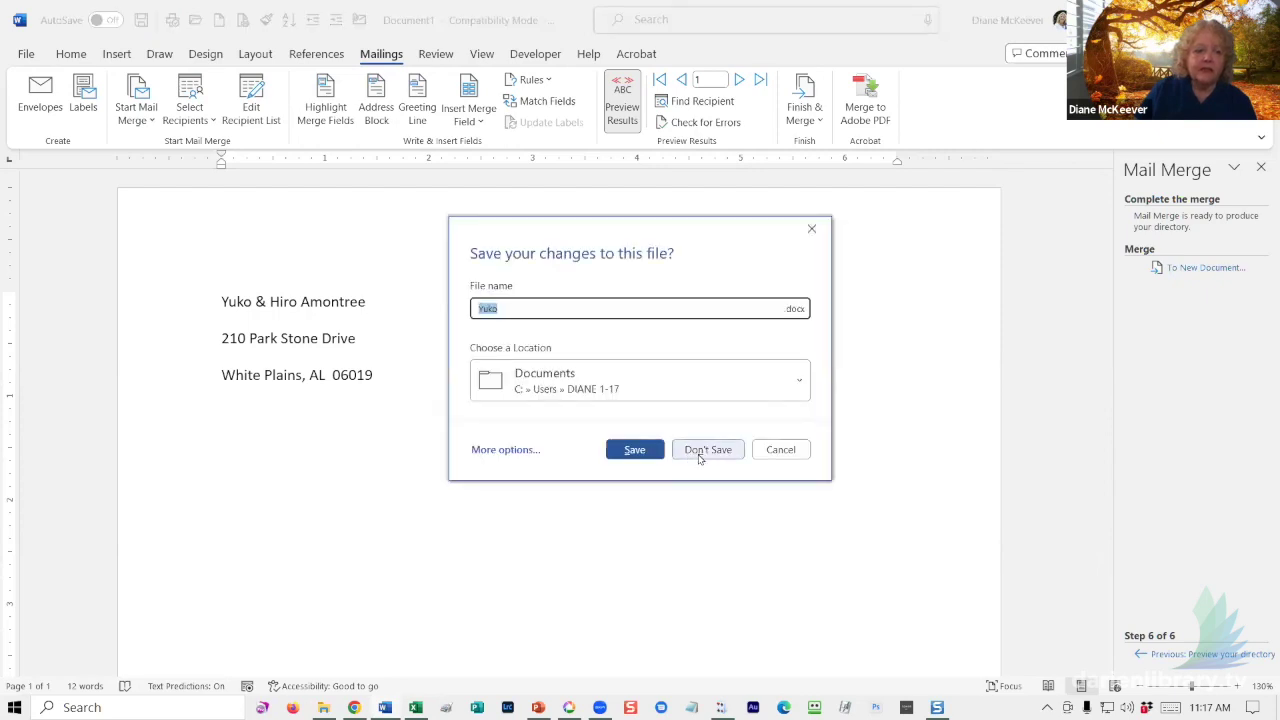
pyautogui.click(700, 456)
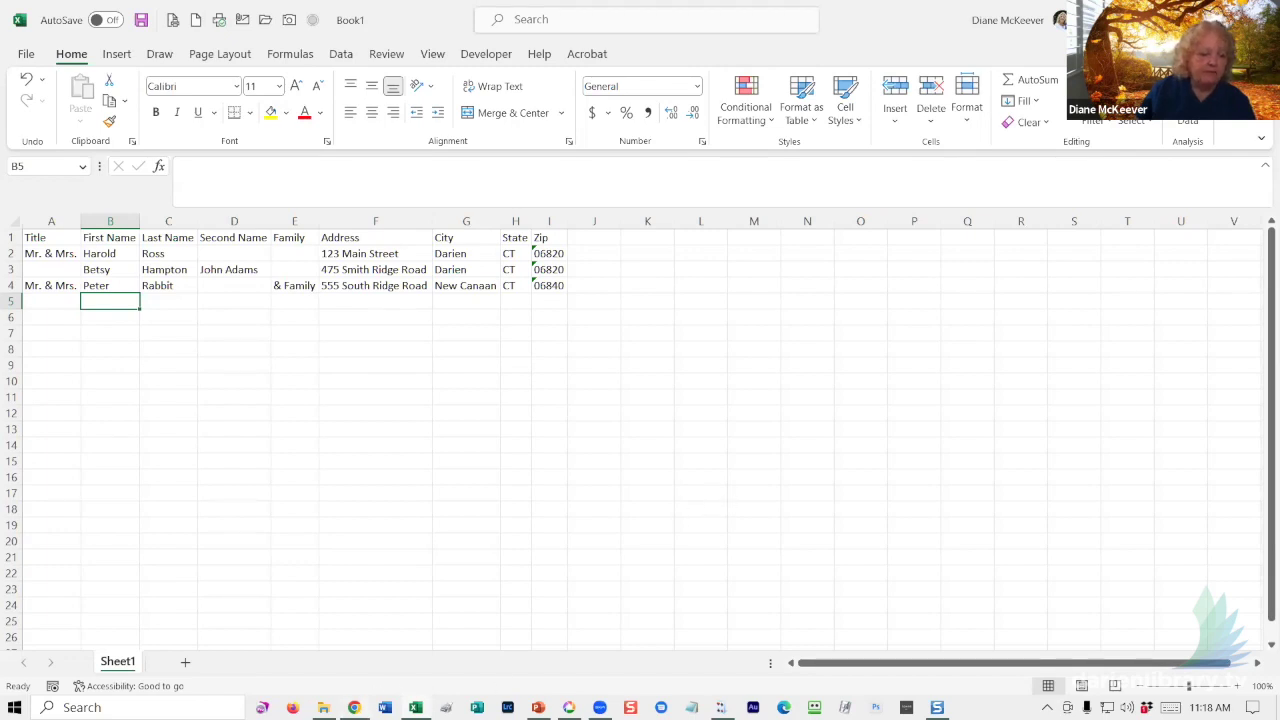
pyautogui.moveTo(354, 707)
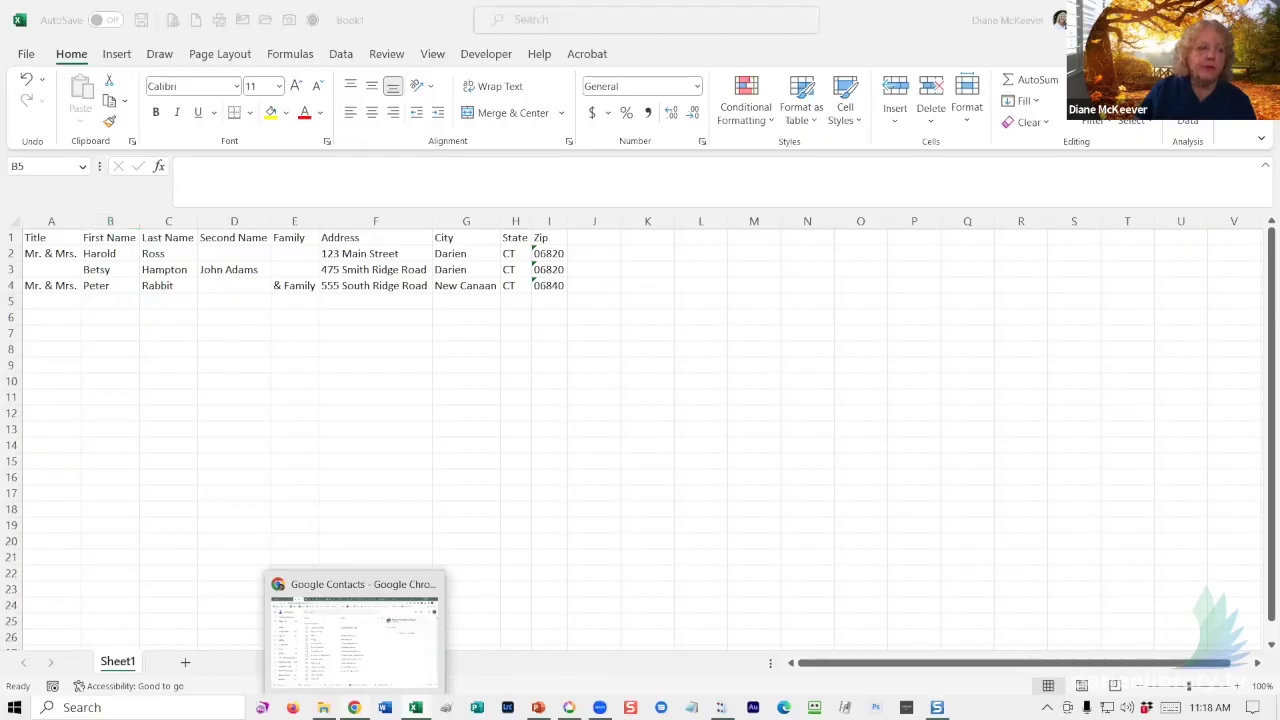
pyautogui.click(354, 635)
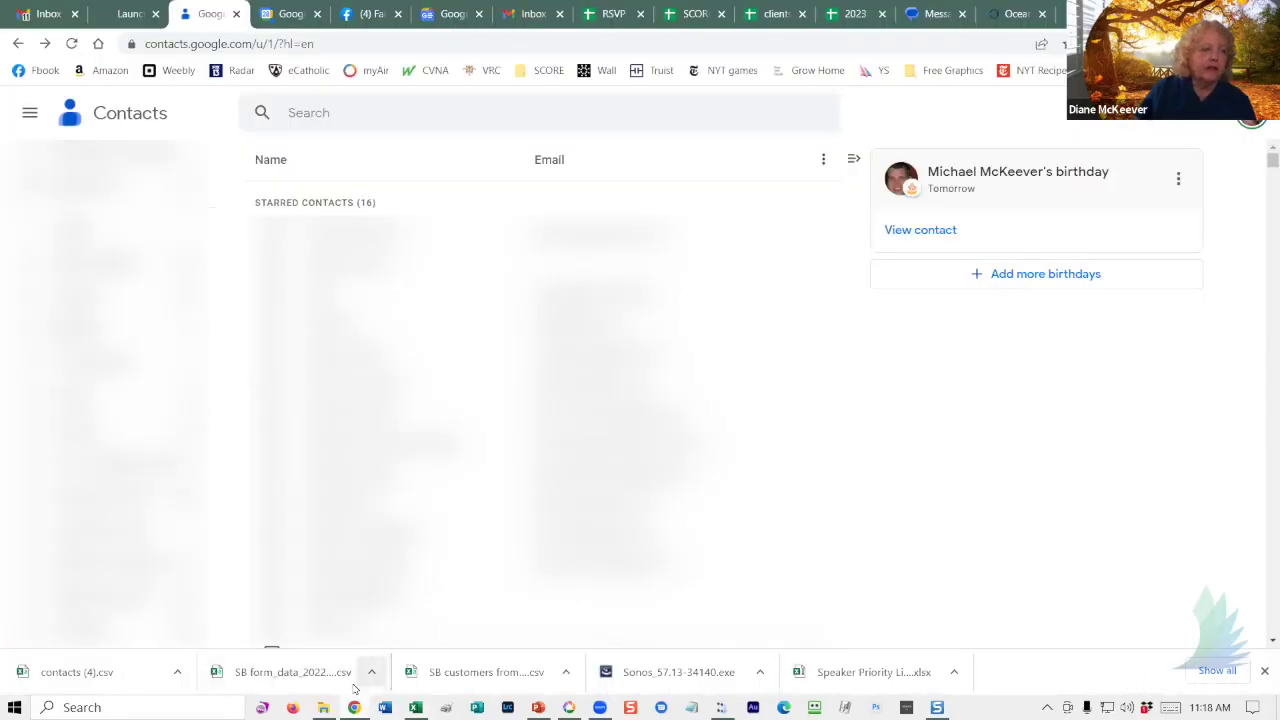
# - Open the Export contacts dialog from the Google Contacts sidebar
pyautogui.scroll(2, 105, 390)
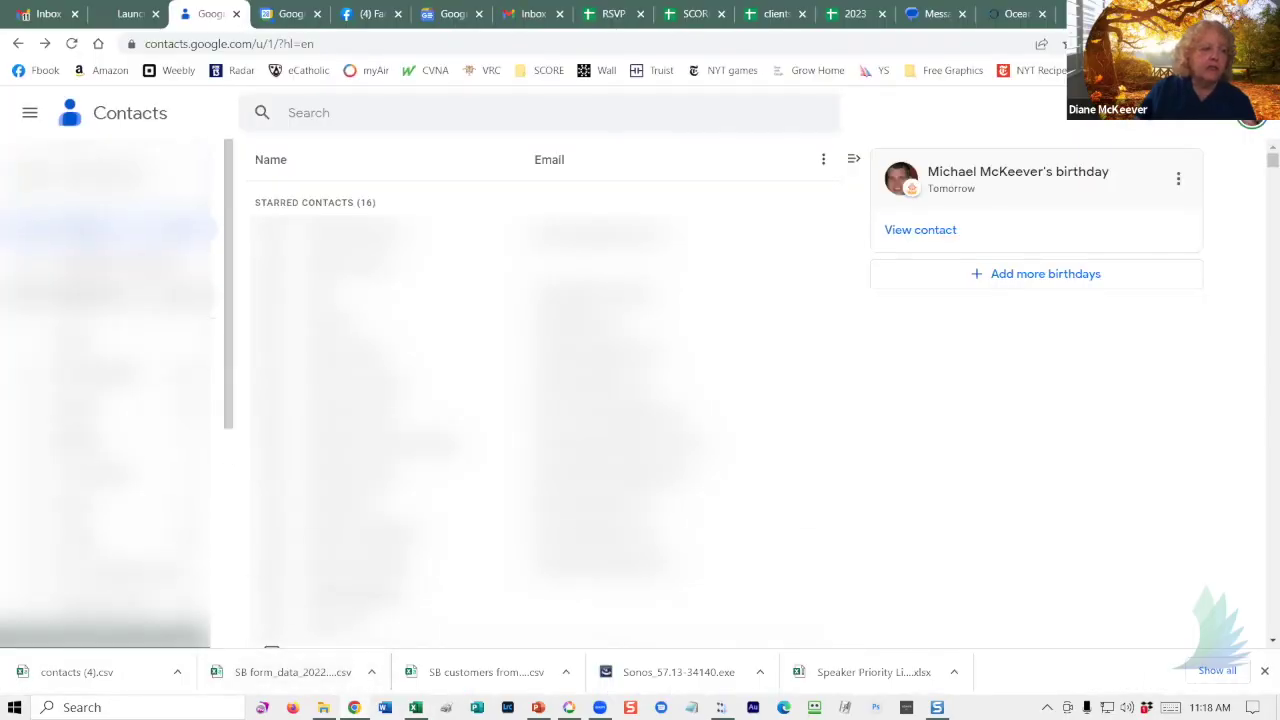
pyautogui.scroll(-4, 75, 505)
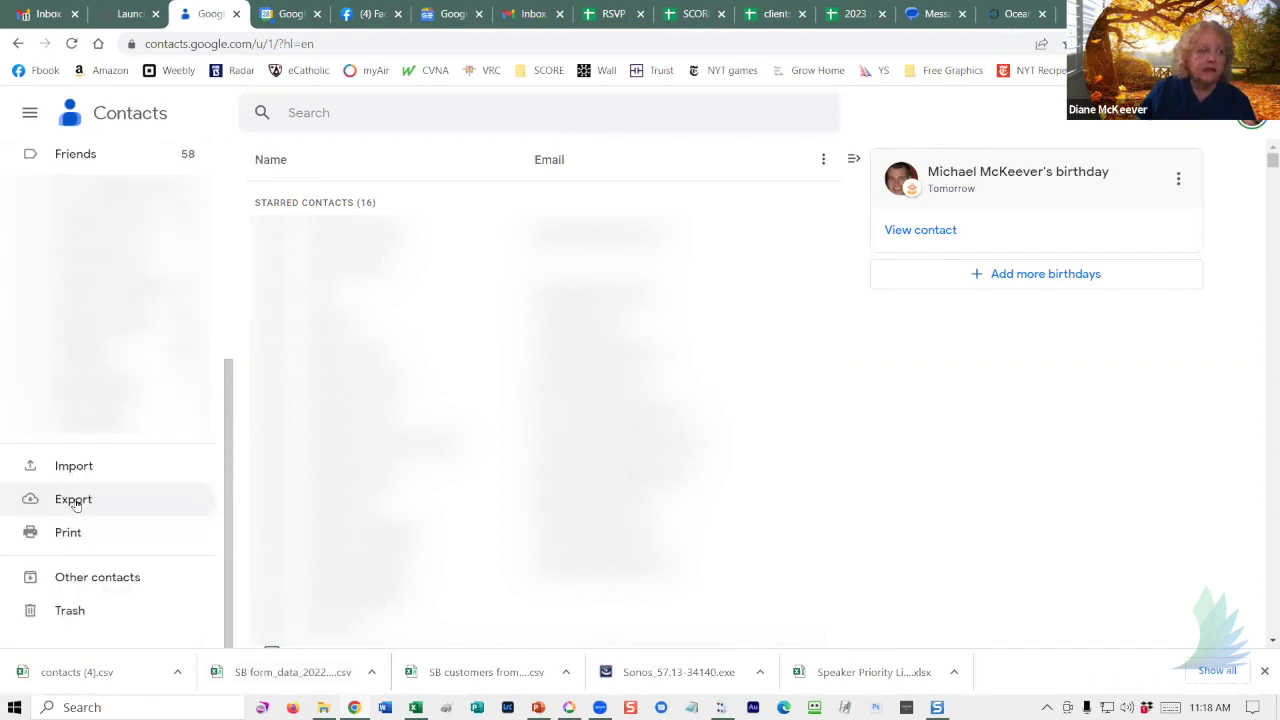
pyautogui.click(73, 499)
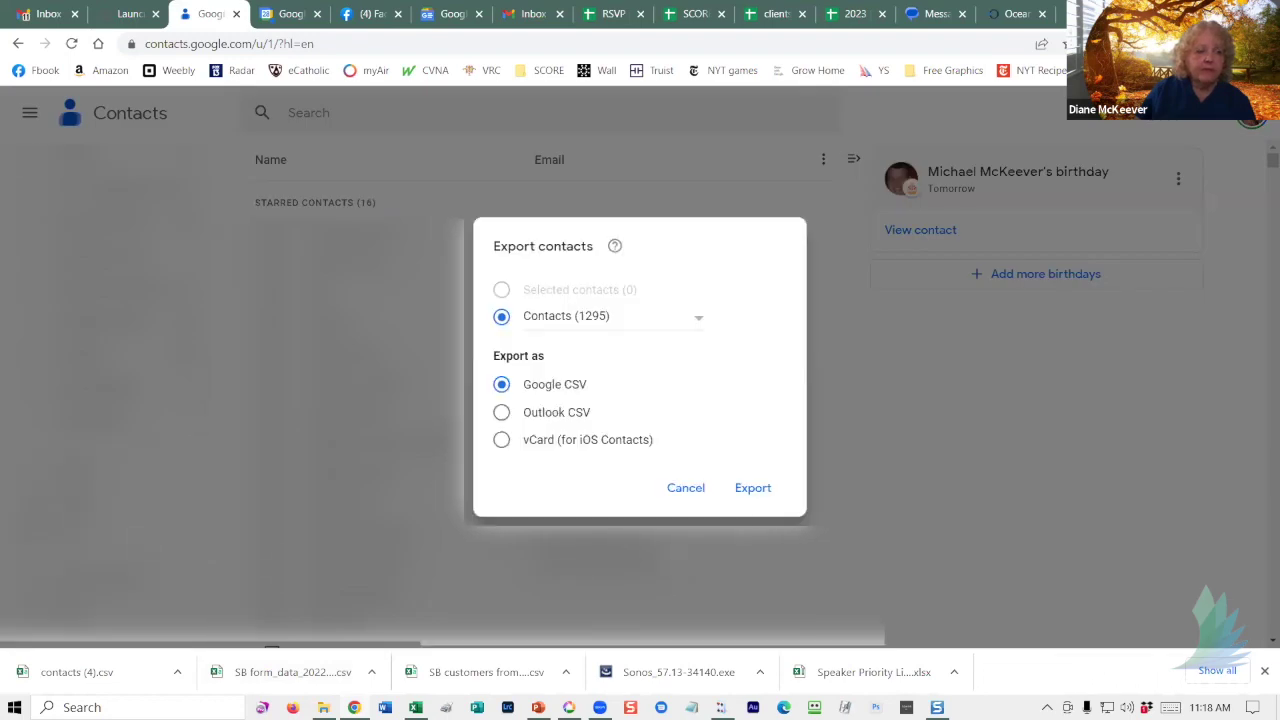
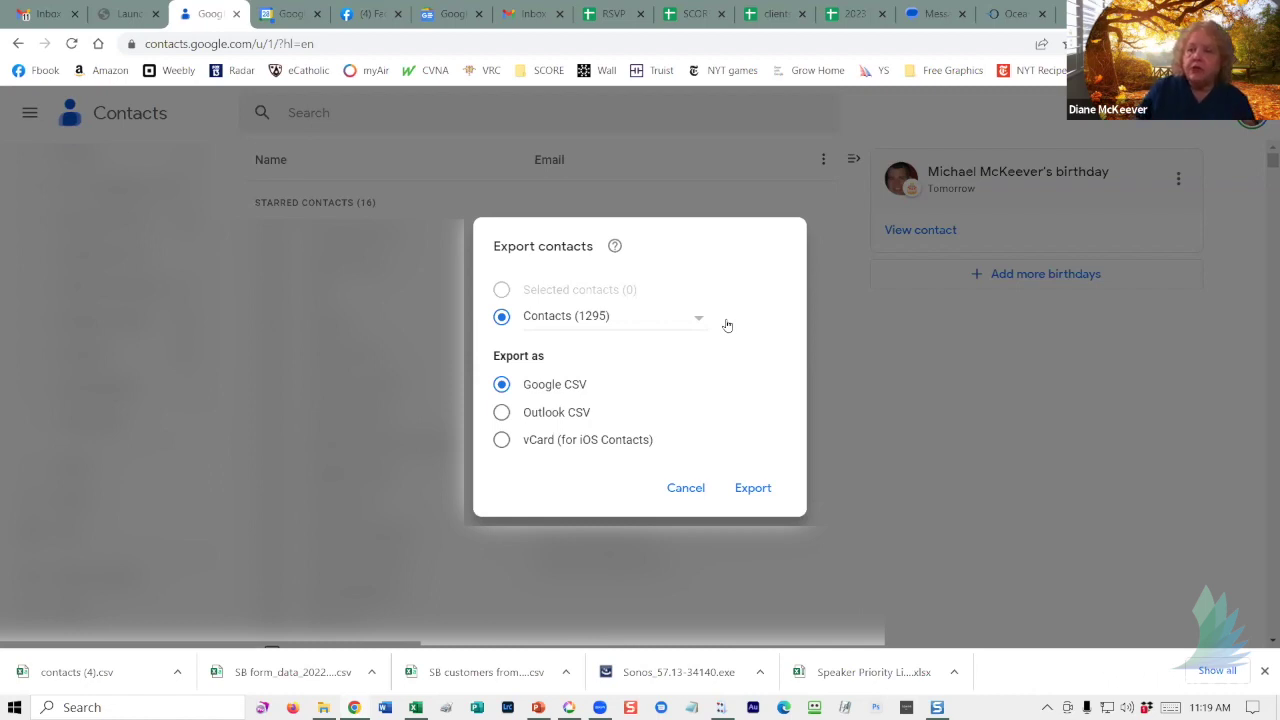
# - Export all contacts as a Google CSV, save it, and open contacts (5).csv in Excel
pyautogui.click(752, 490)
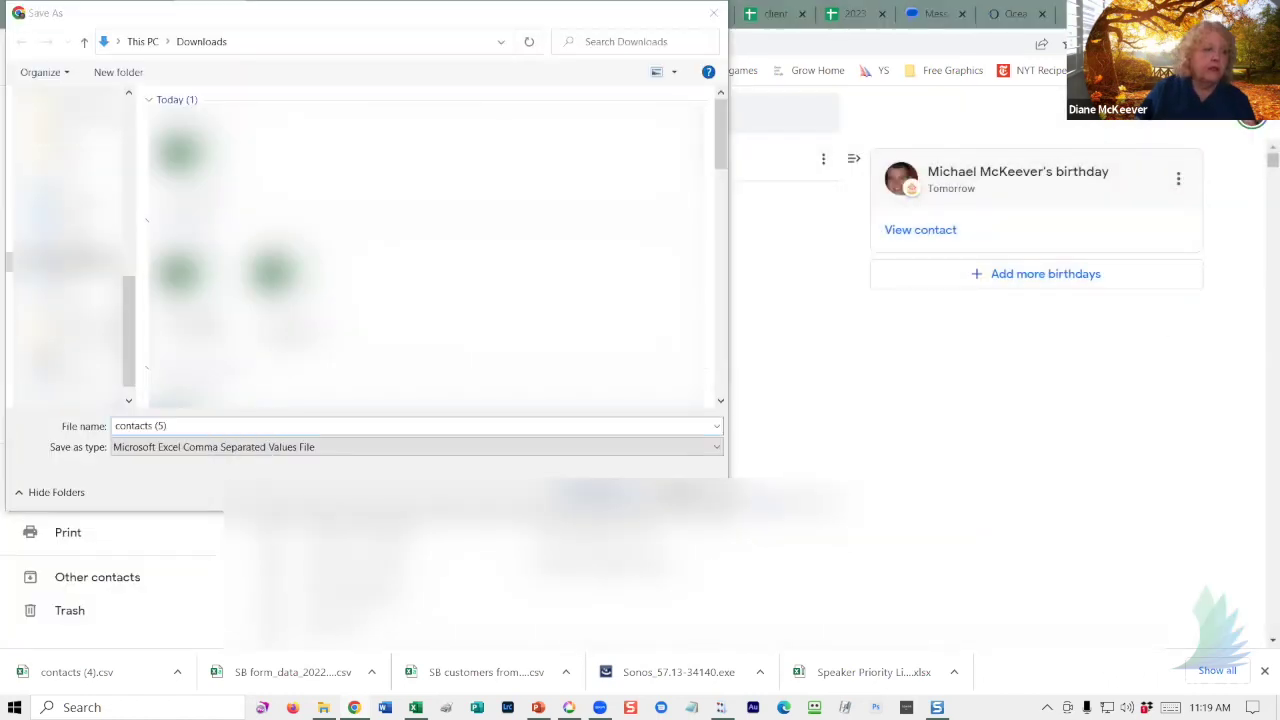
pyautogui.press('Return')
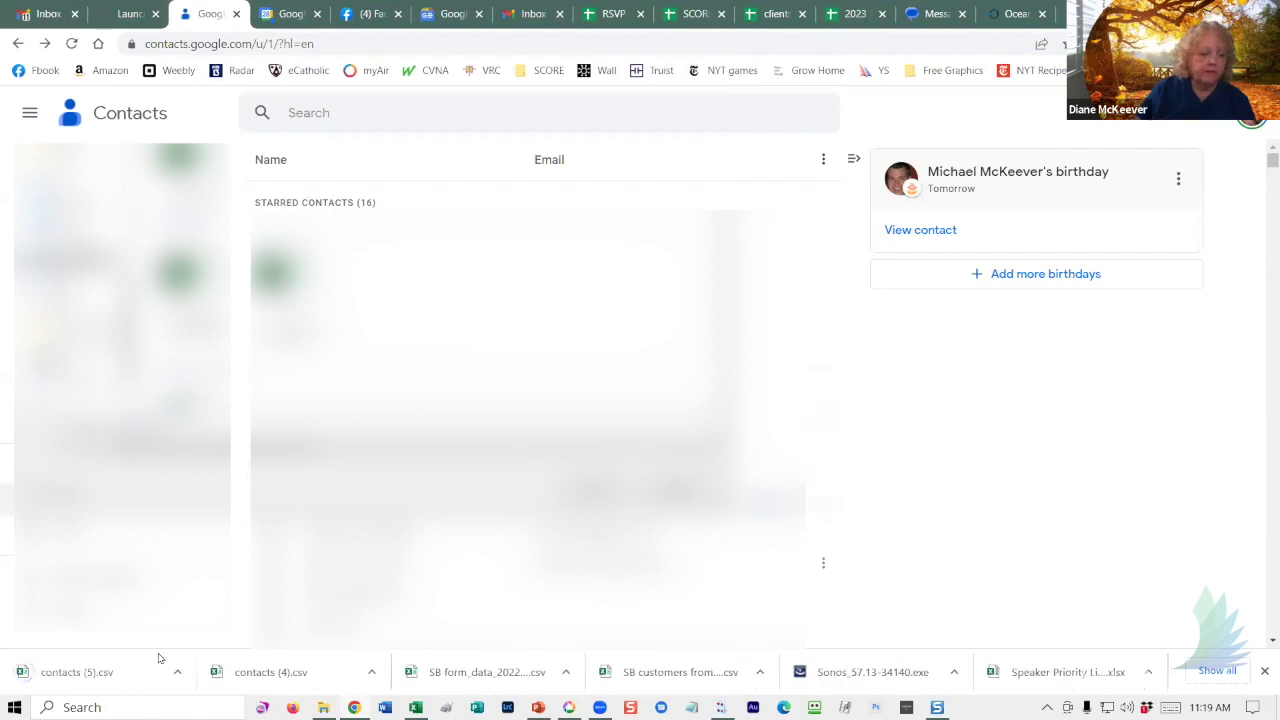
pyautogui.click(104, 676)
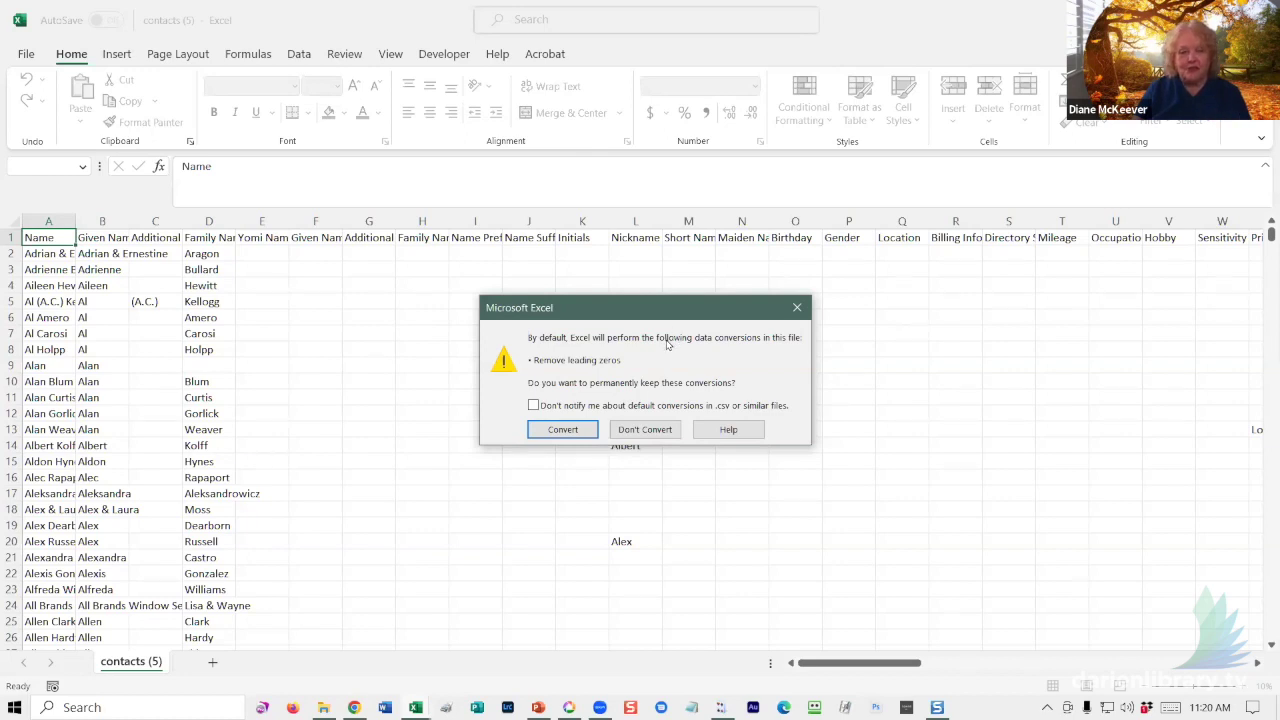
# - Choose Don't Convert to keep leading zeros, then select the entire worksheet
pyautogui.click(650, 432)
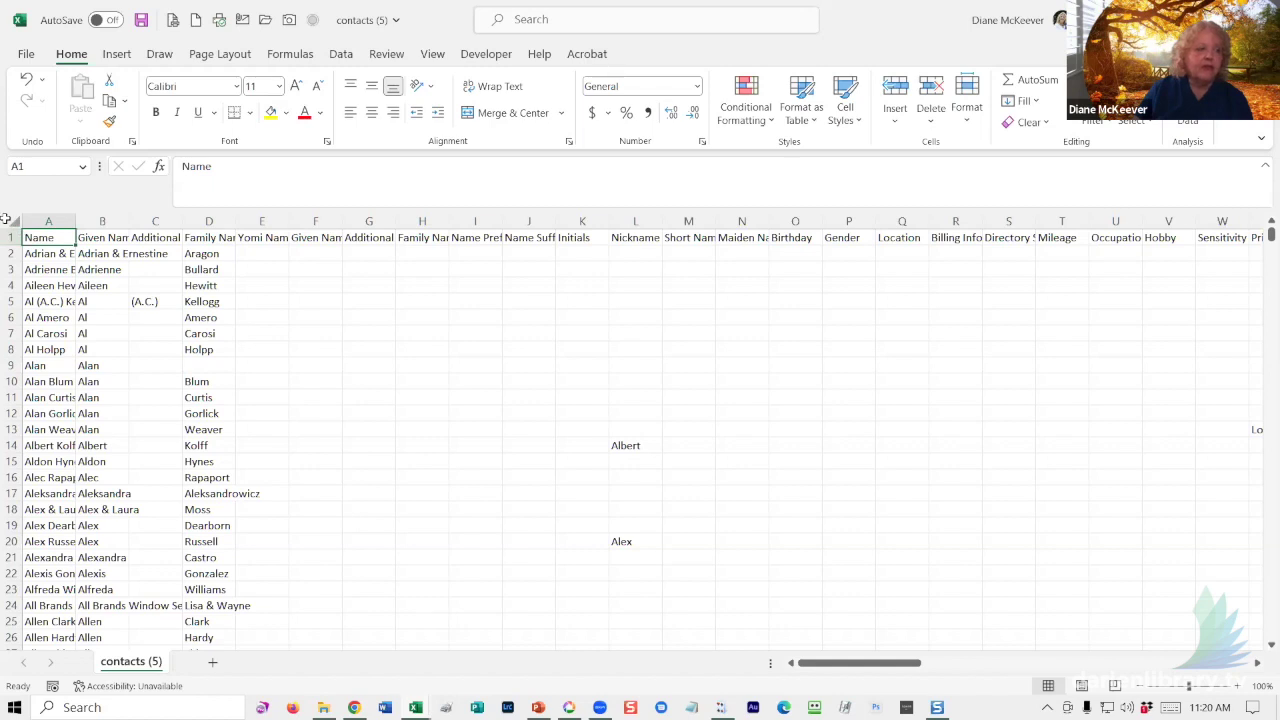
pyautogui.click(8, 219)
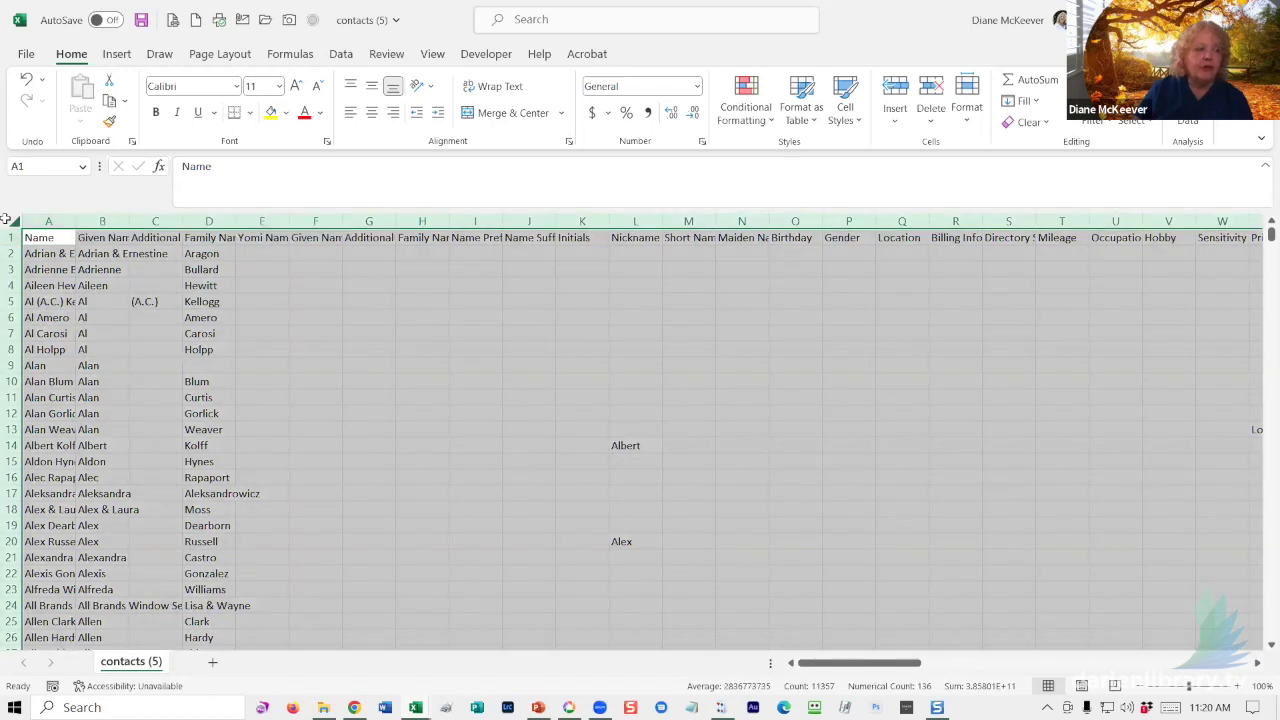
# - AutoFit every column of the contacts sheet to its contents, then deselect the sheet
pyautogui.doubleClick(72, 220)
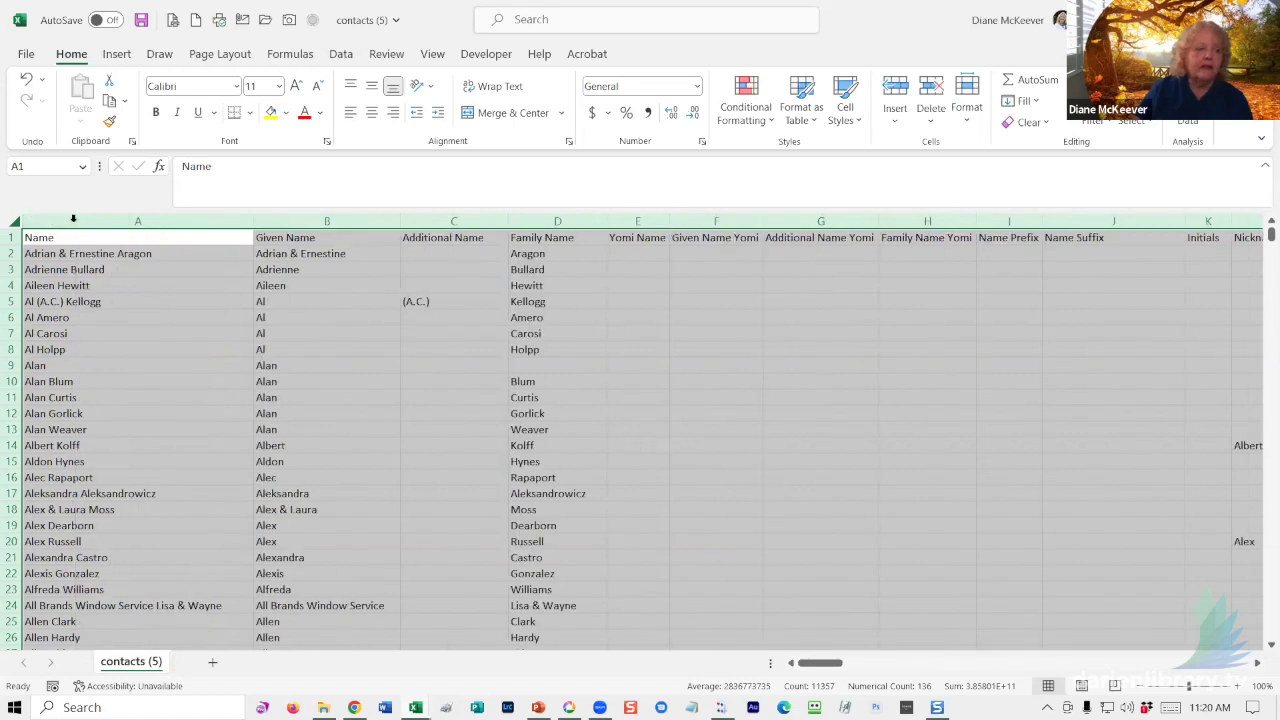
pyautogui.click(145, 318)
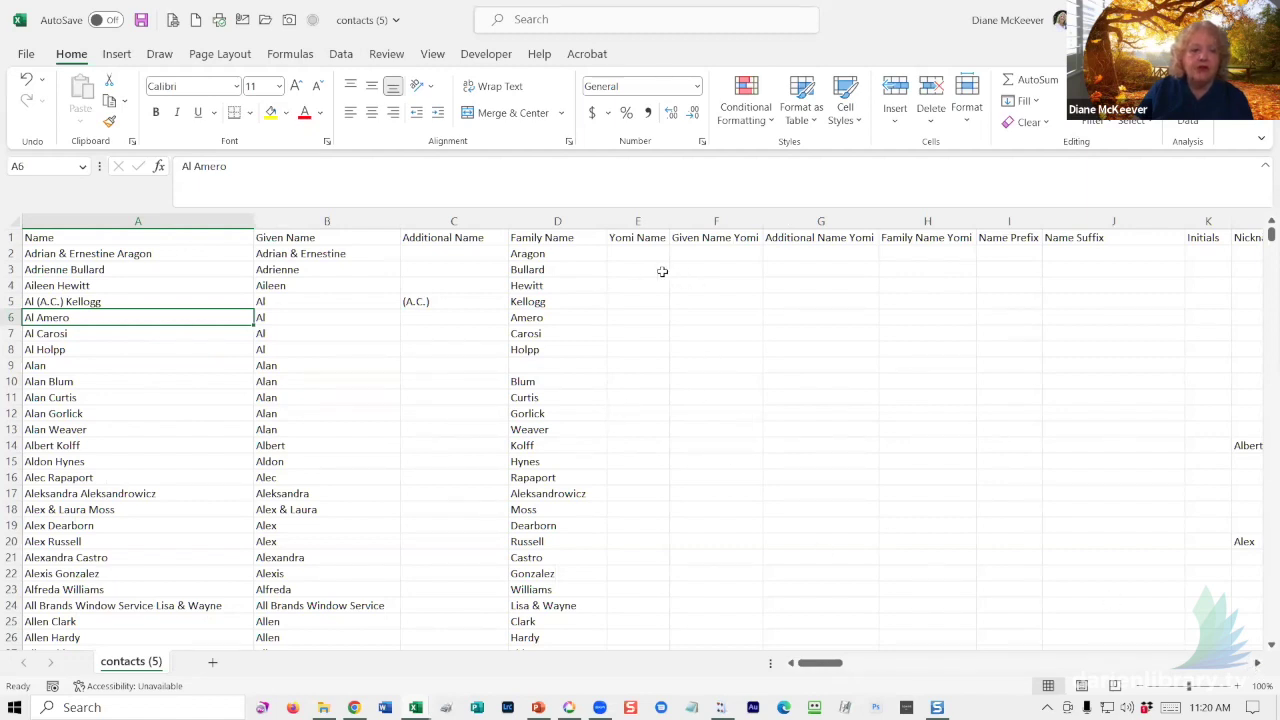
pyautogui.click(626, 221)
pyautogui.moveTo(678, 228); pyautogui.dragTo(977, 214)
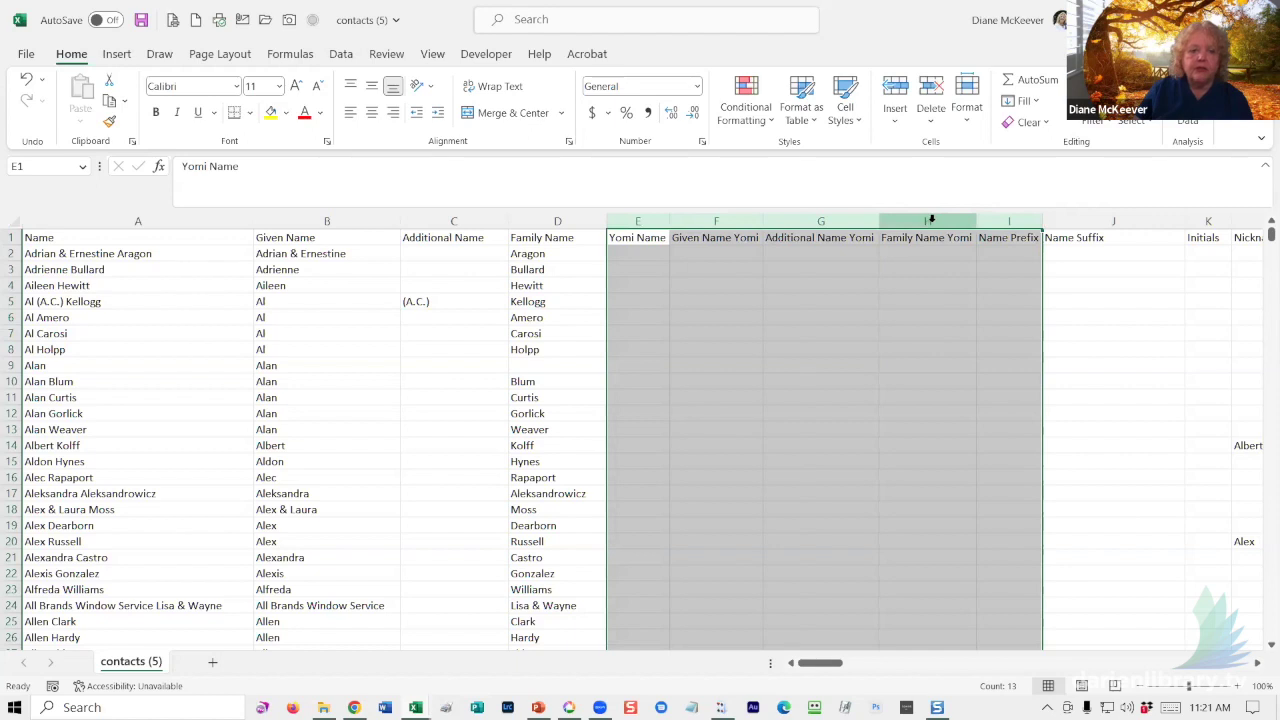
pyautogui.rightClick(940, 237)
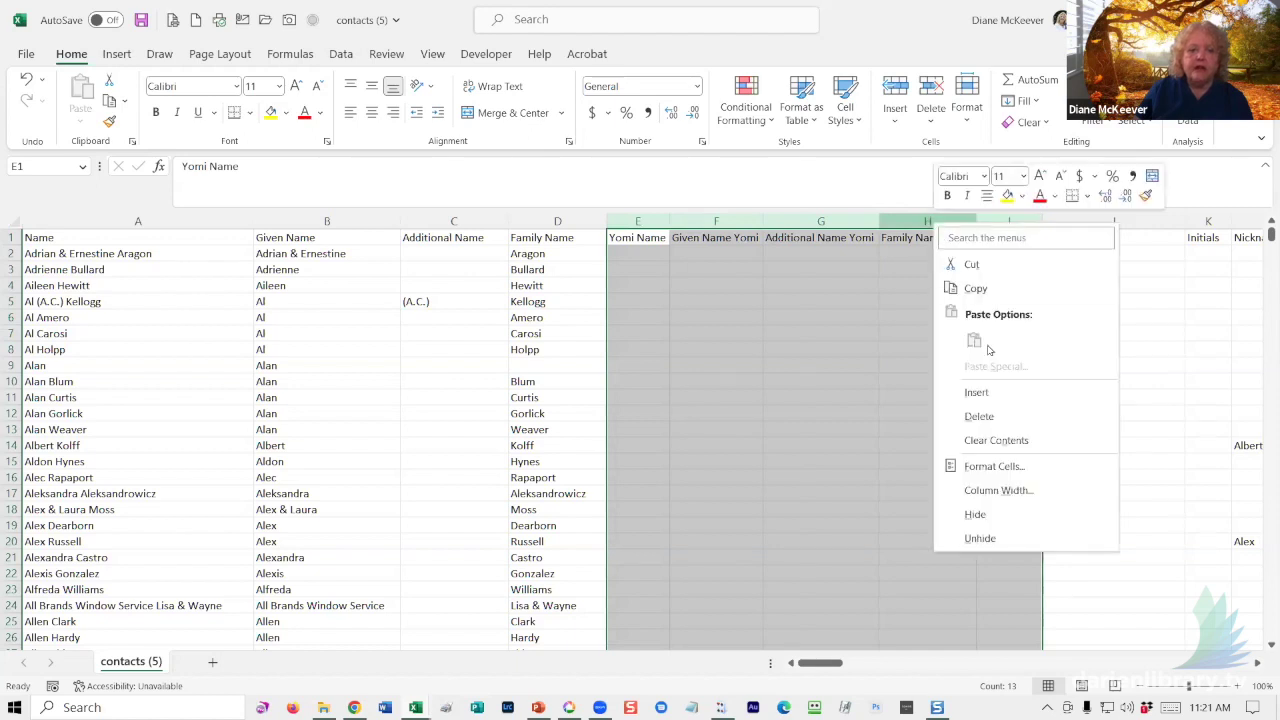
pyautogui.click(977, 417)
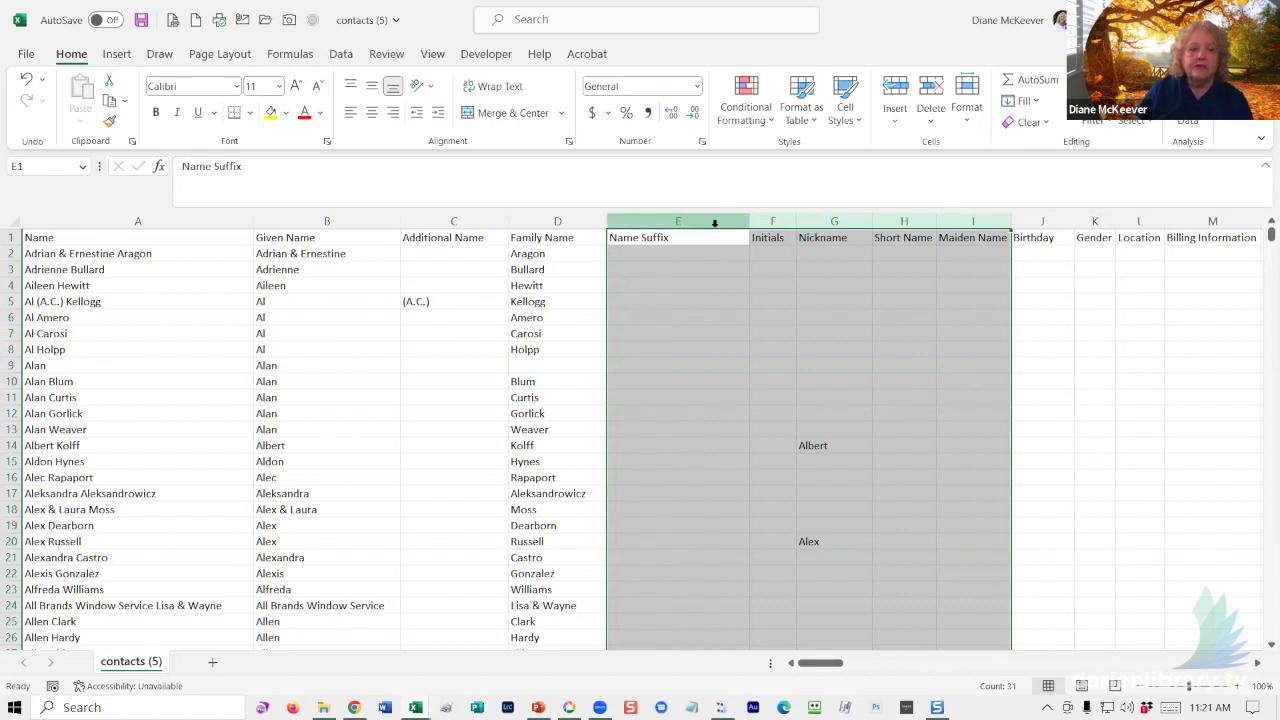
pyautogui.rightClick(714, 223)
pyautogui.click(762, 421)
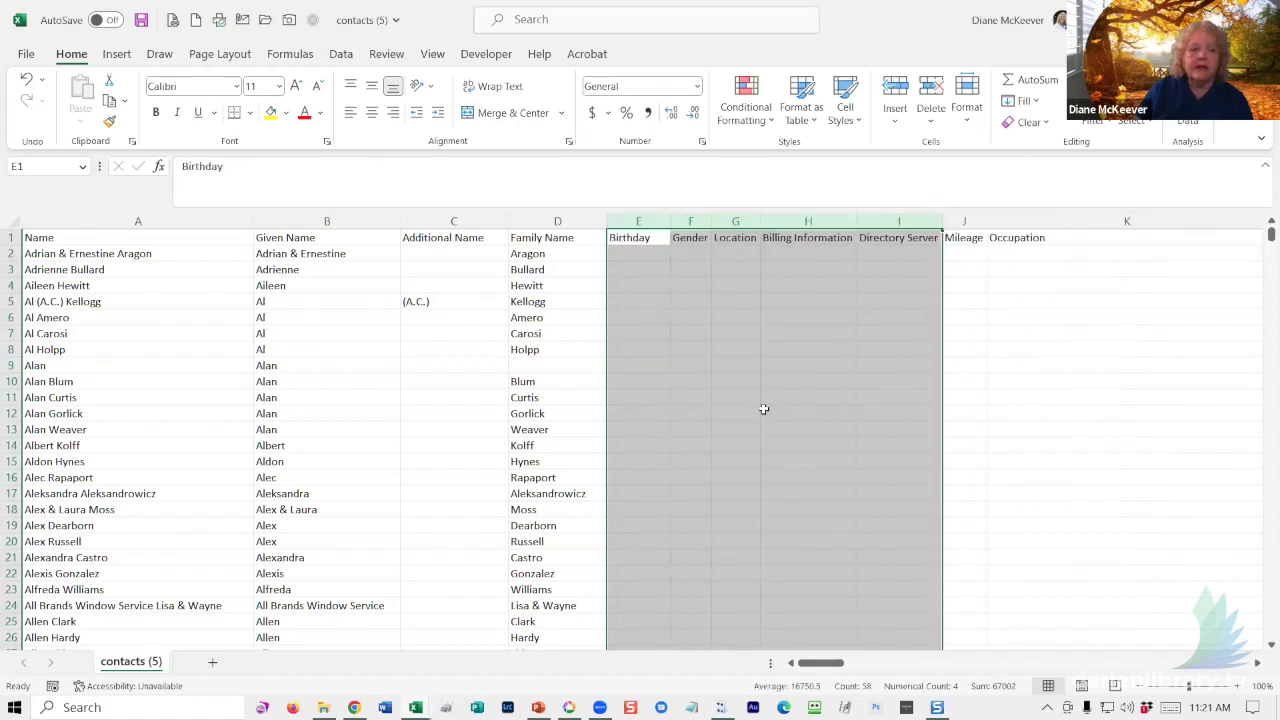
pyautogui.rightClick(641, 219)
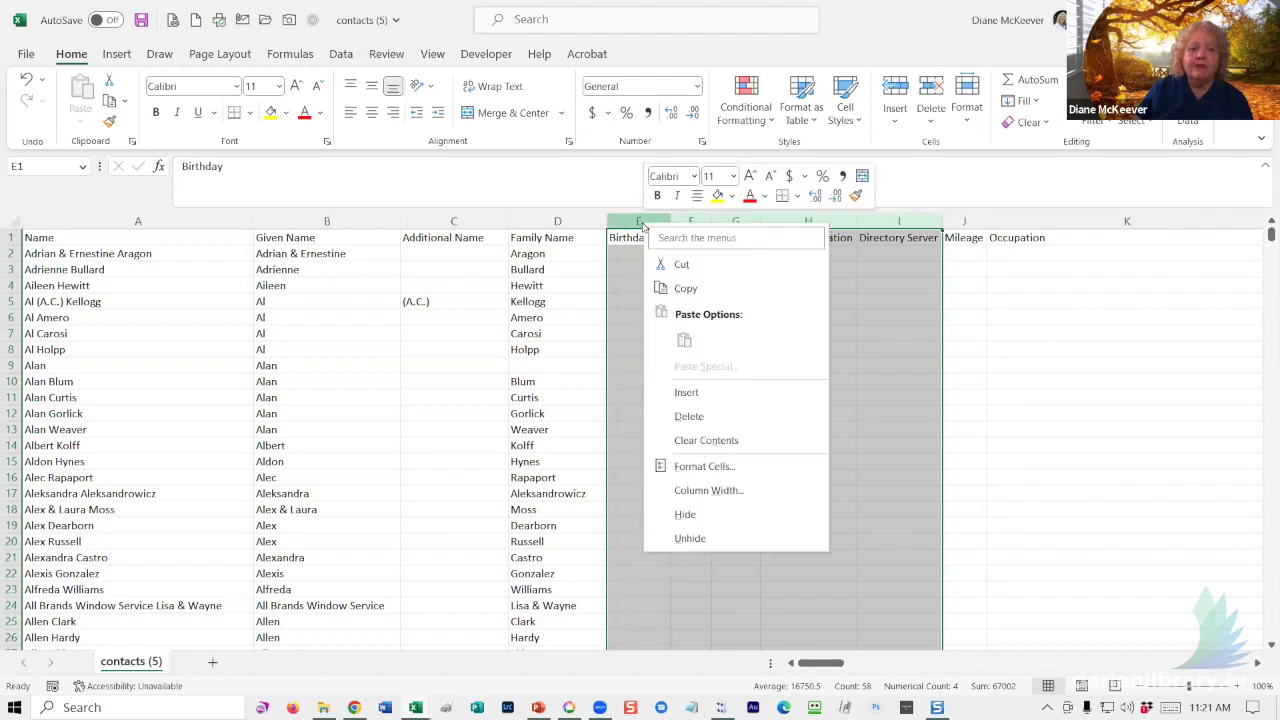
pyautogui.click(689, 416)
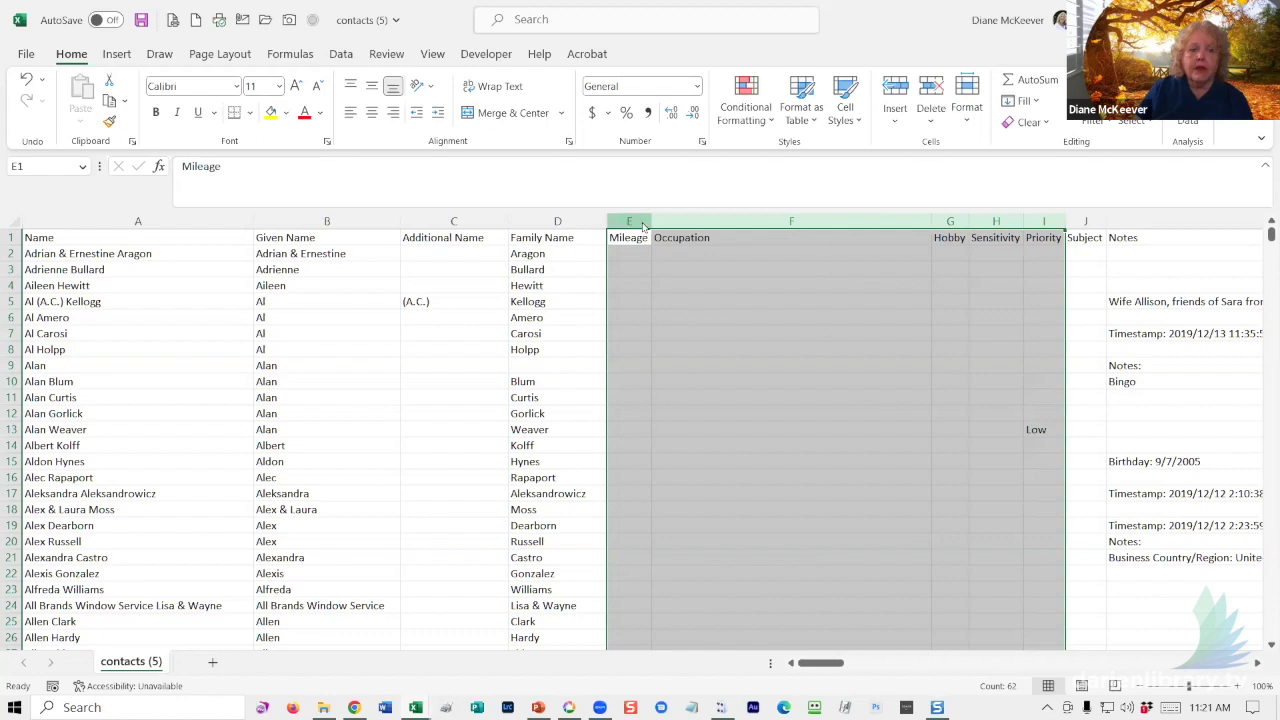
pyautogui.rightClick(643, 227)
pyautogui.click(687, 414)
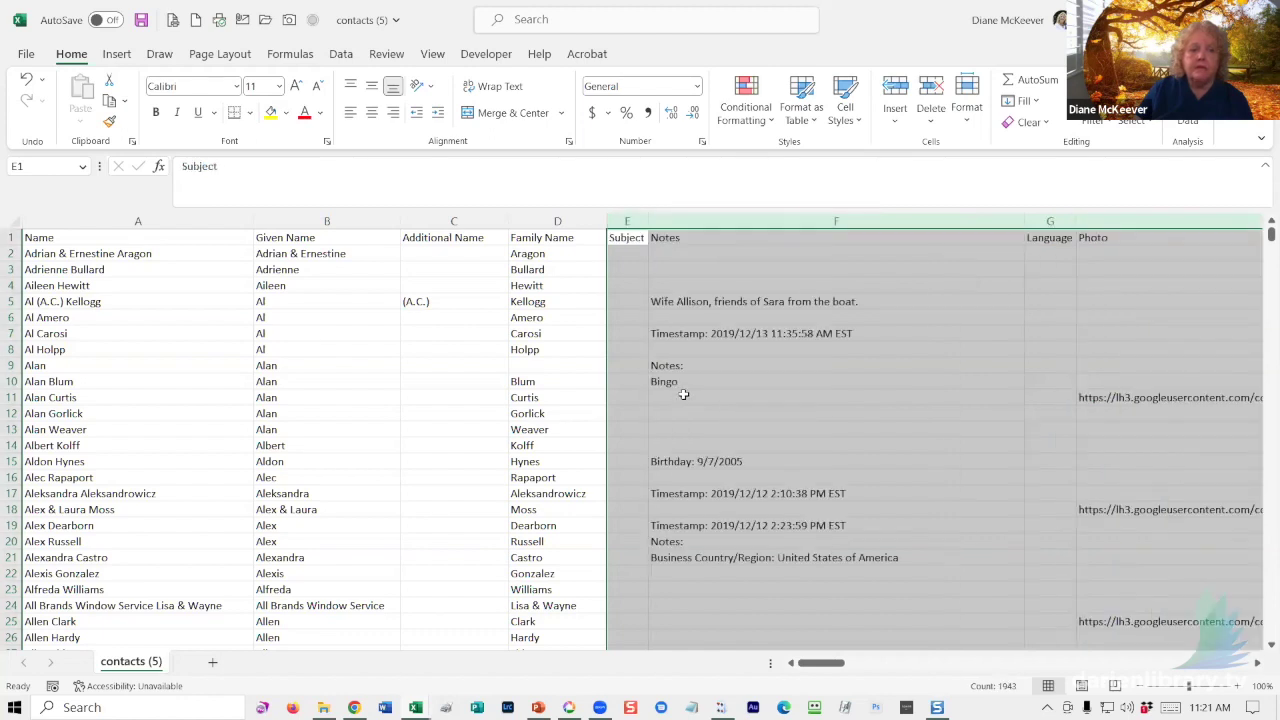
pyautogui.click(777, 221)
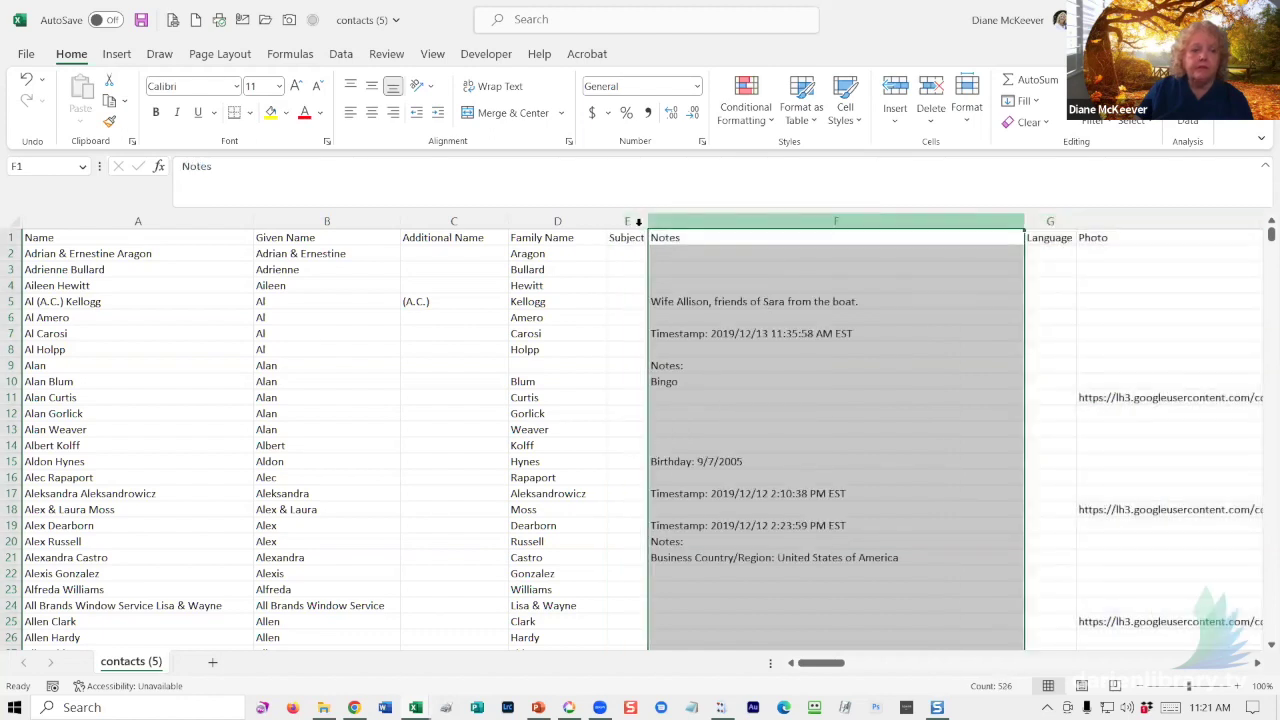
pyautogui.moveTo(629, 221); pyautogui.dragTo(677, 229)
pyautogui.rightClick(678, 224)
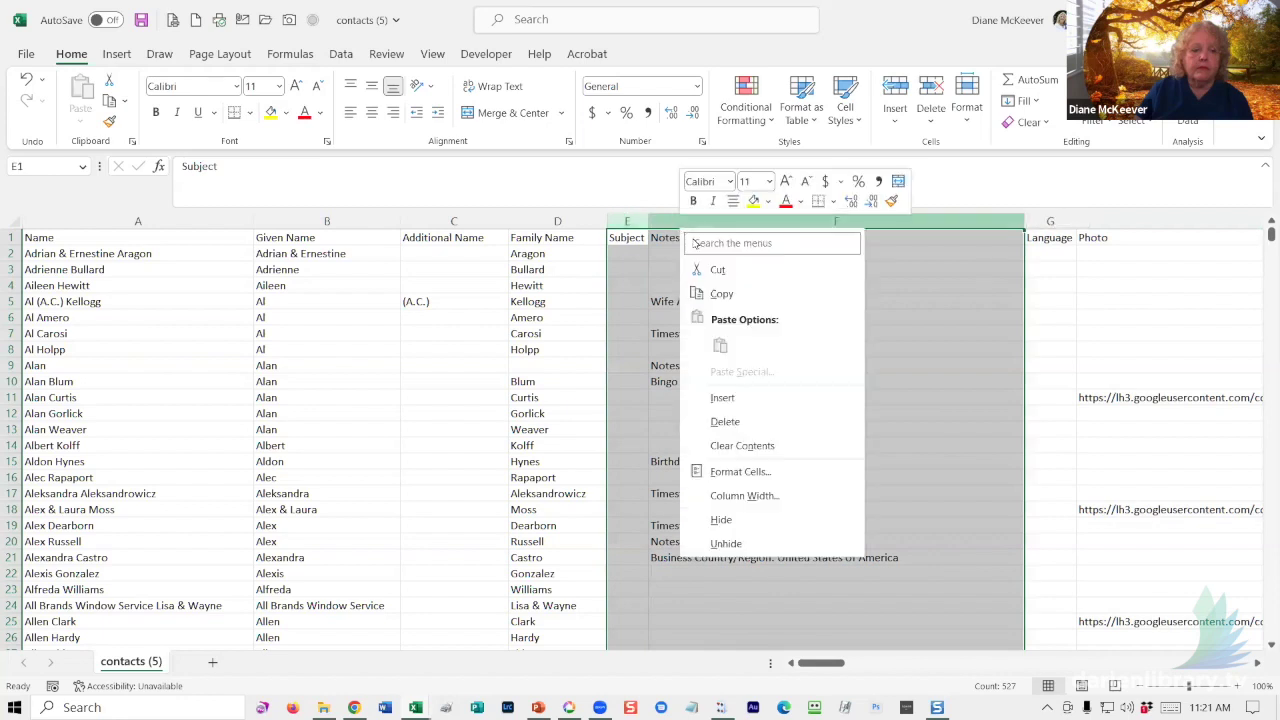
pyautogui.click(732, 418)
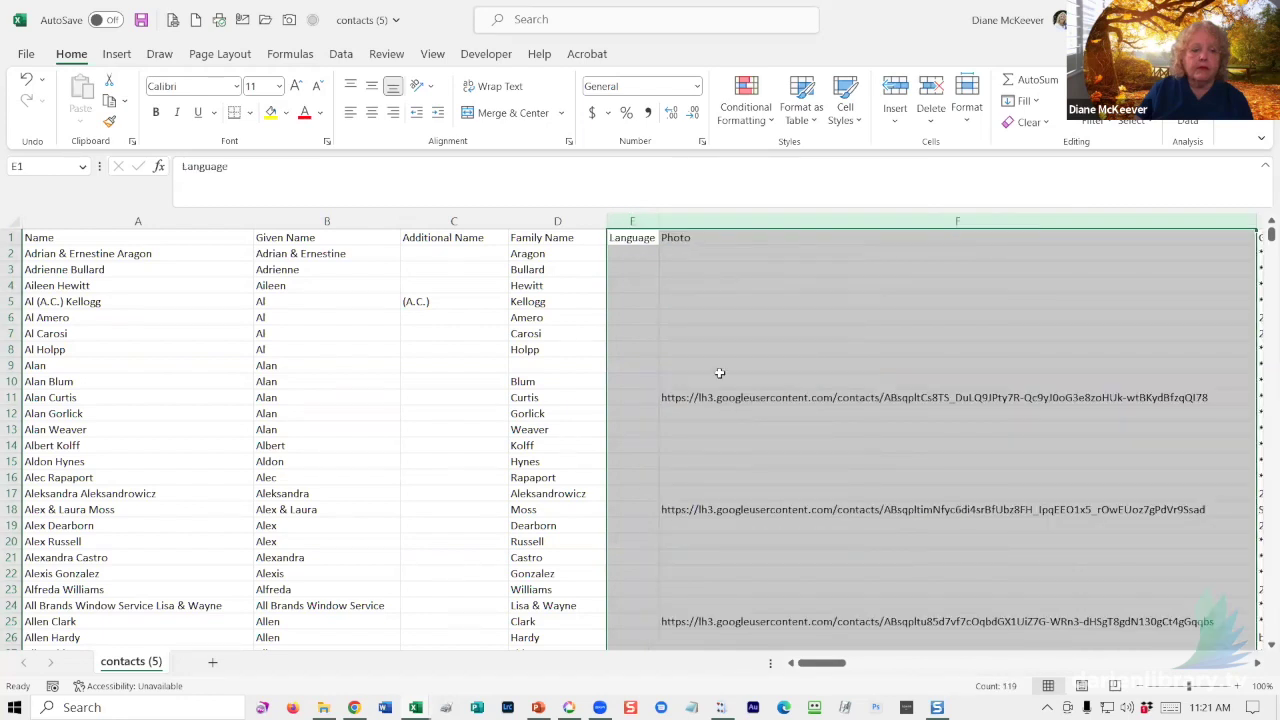
pyautogui.rightClick(692, 223)
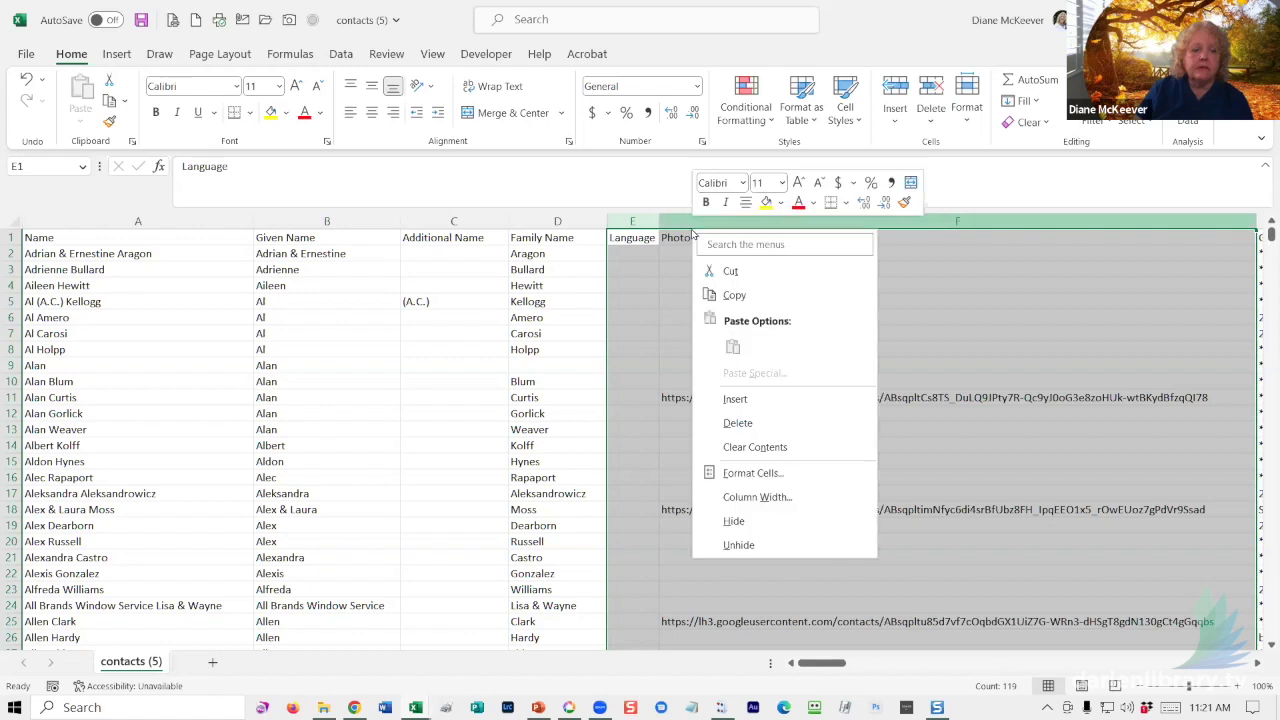
pyautogui.click(737, 422)
pyautogui.click(760, 345)
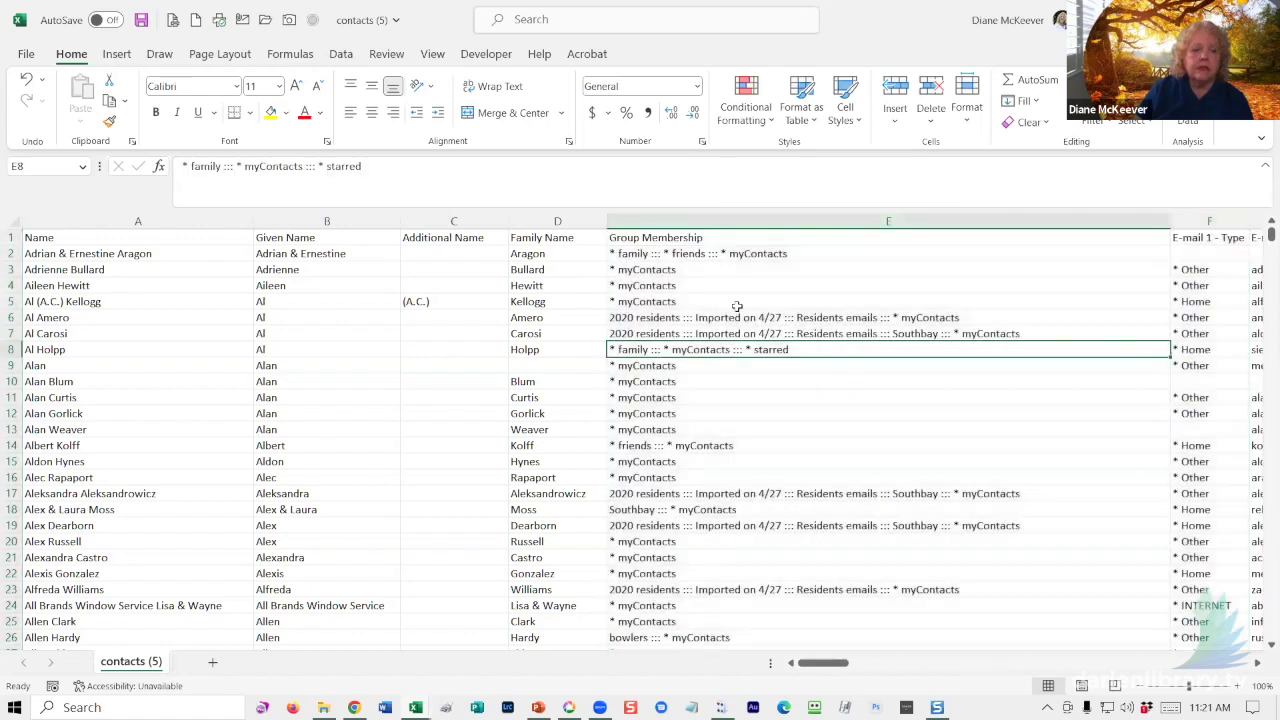
pyautogui.rightClick(690, 226)
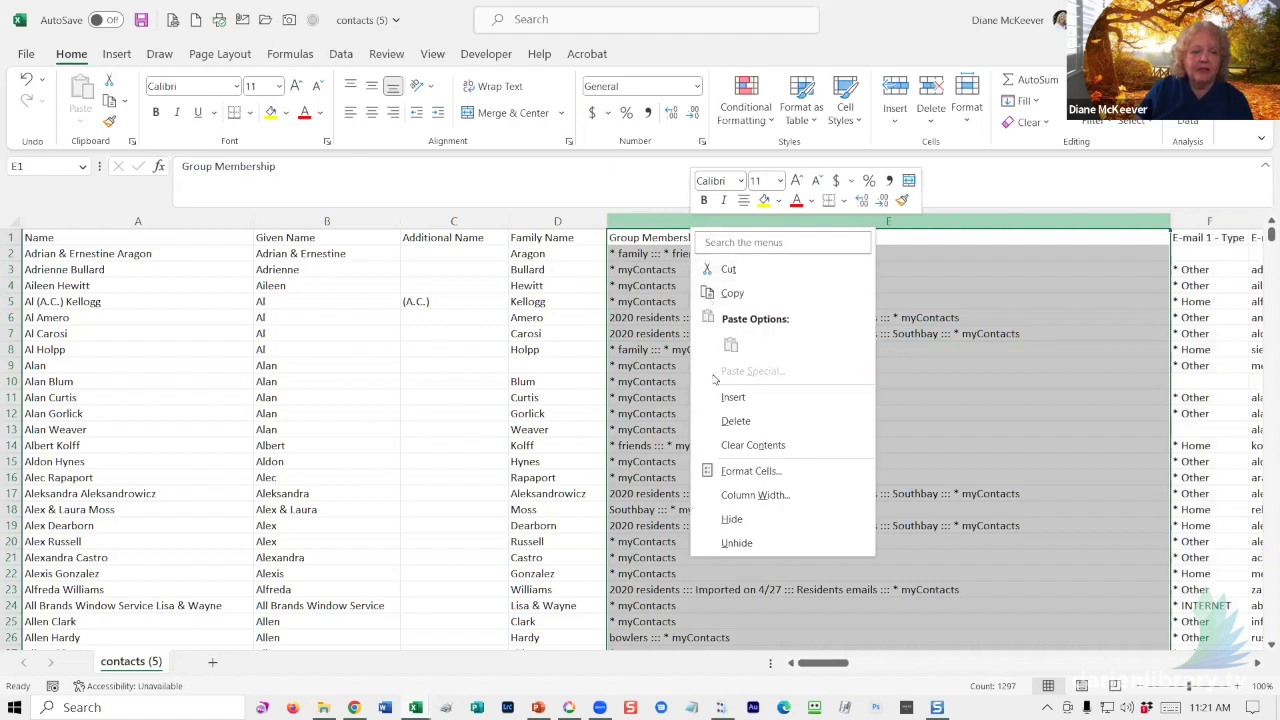
pyautogui.click(727, 423)
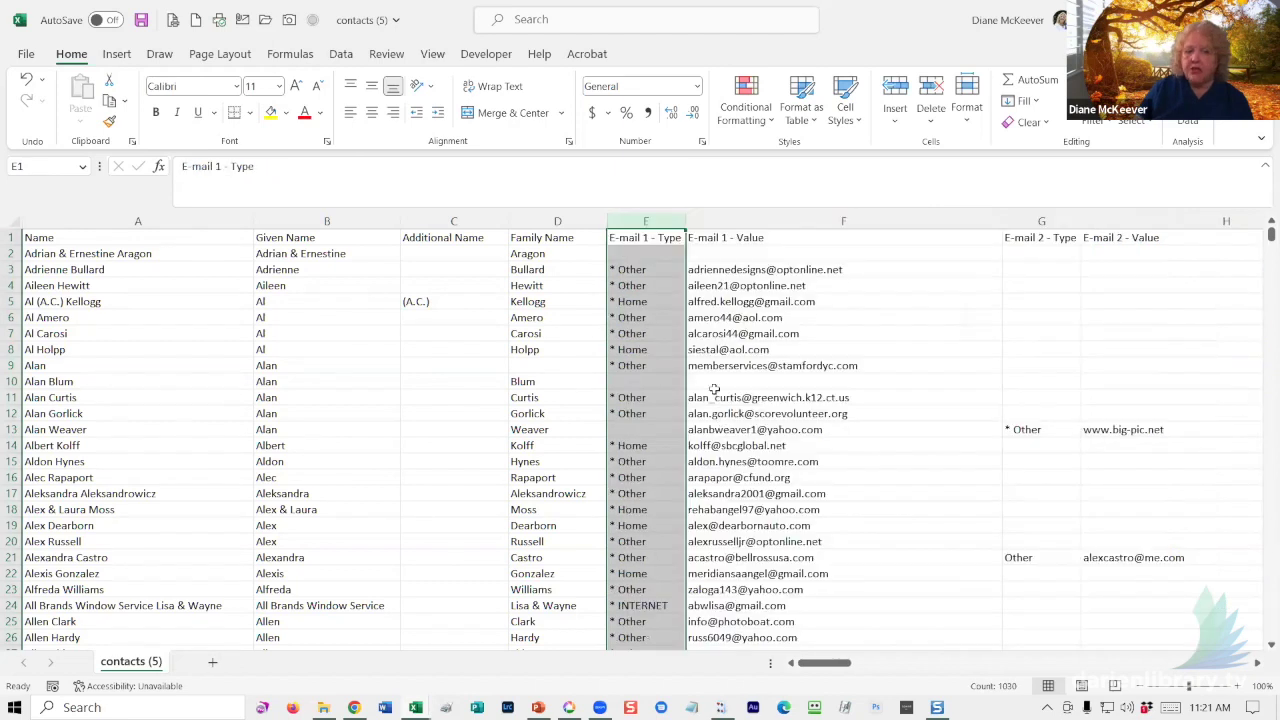
pyautogui.rightClick(624, 221)
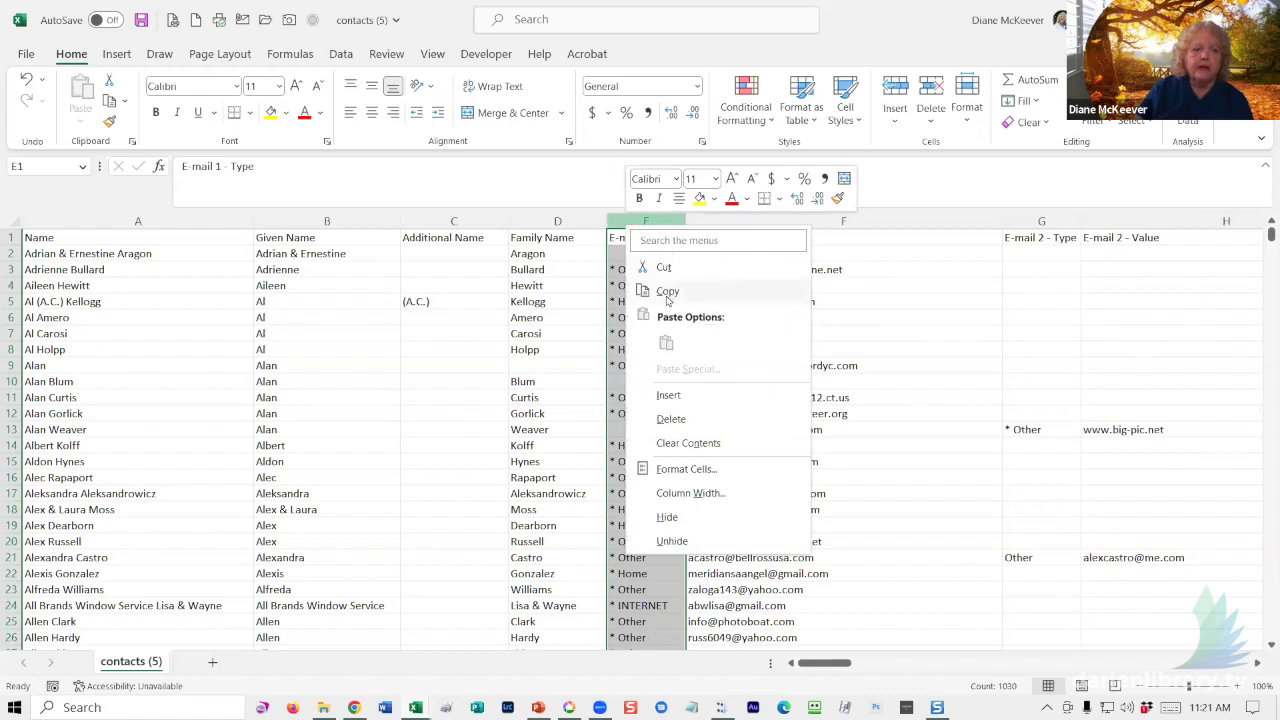
pyautogui.click(676, 420)
pyautogui.click(874, 350)
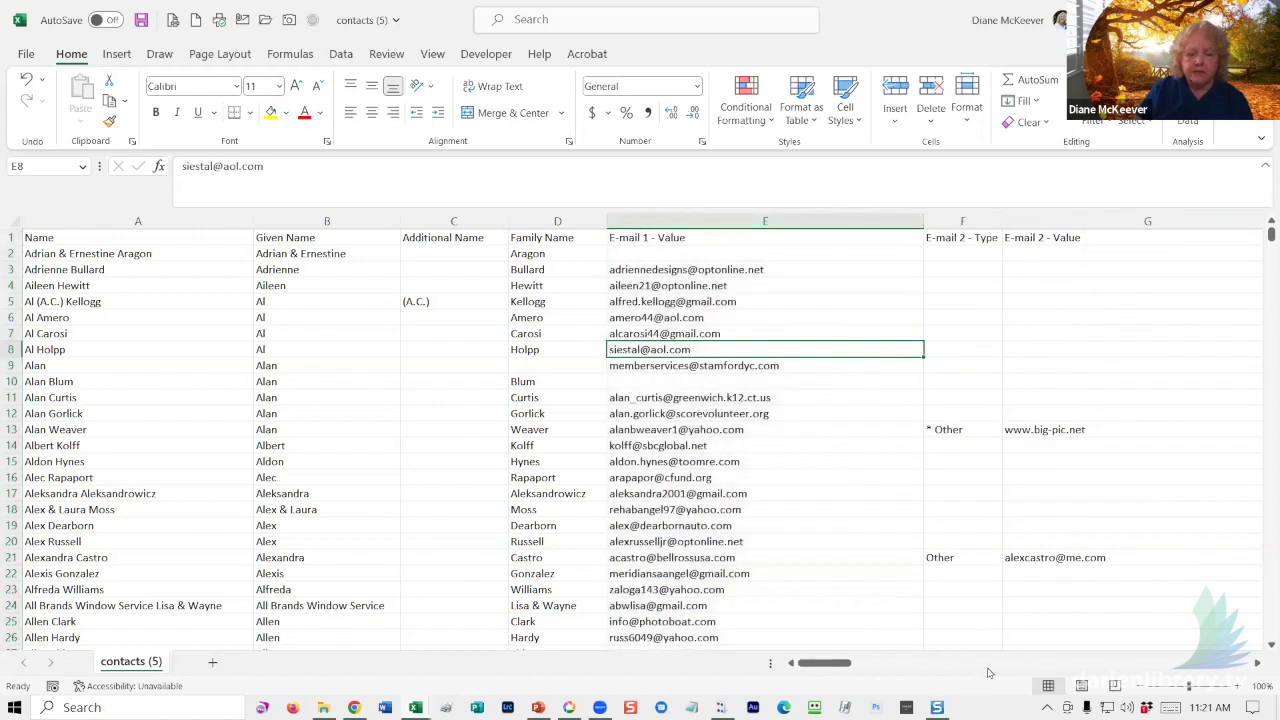
pyautogui.moveTo(850, 667); pyautogui.dragTo(874, 668)
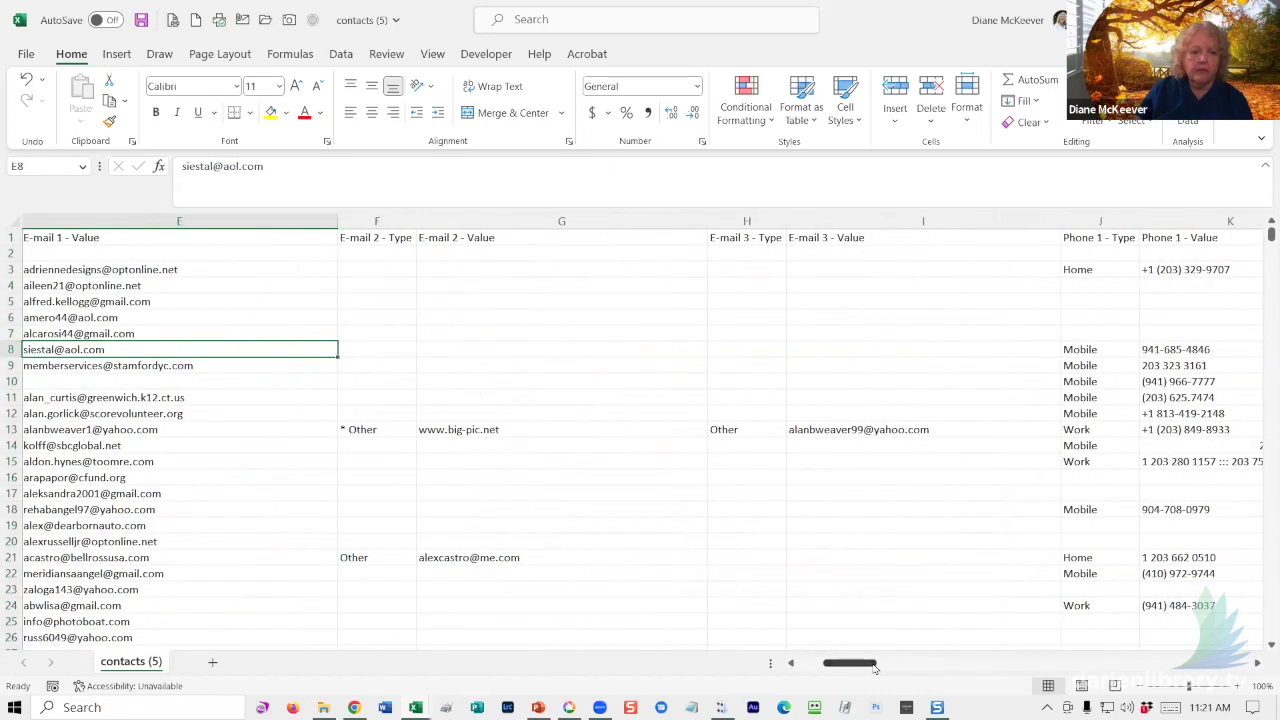
pyautogui.click(368, 221)
pyautogui.moveTo(424, 237); pyautogui.dragTo(806, 218)
pyautogui.rightClick(806, 218)
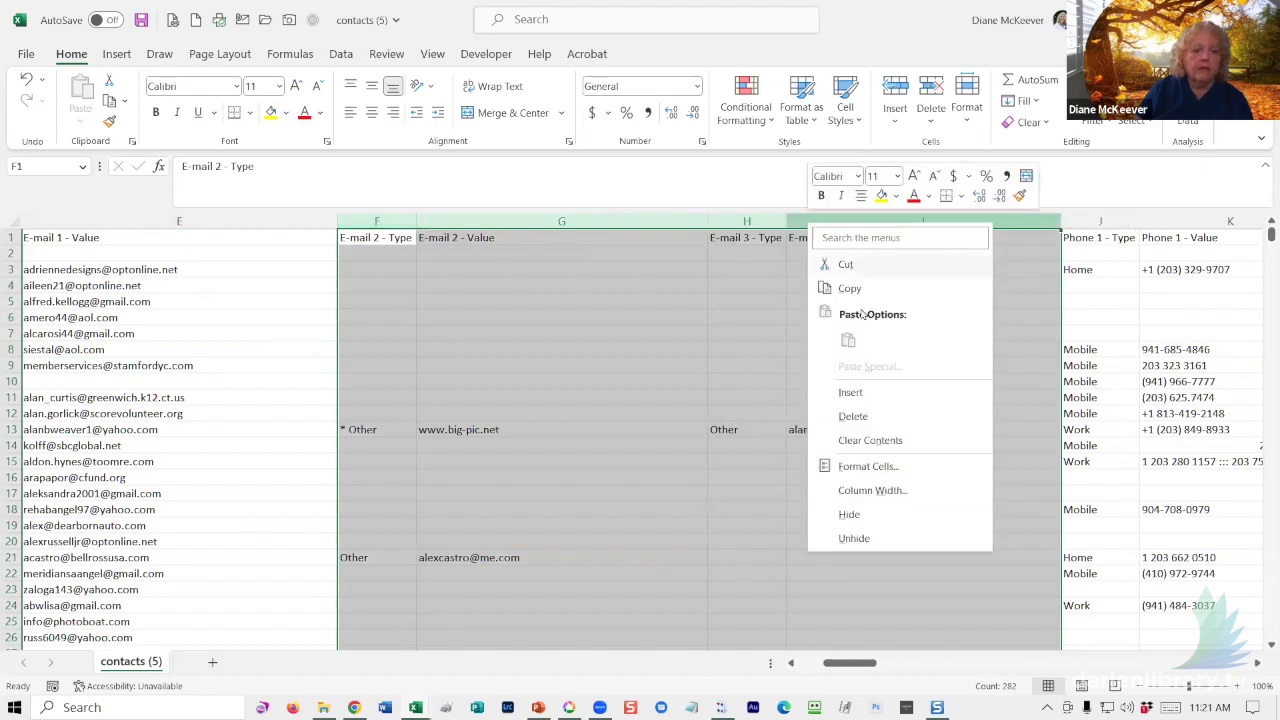
pyautogui.click(853, 414)
pyautogui.click(909, 347)
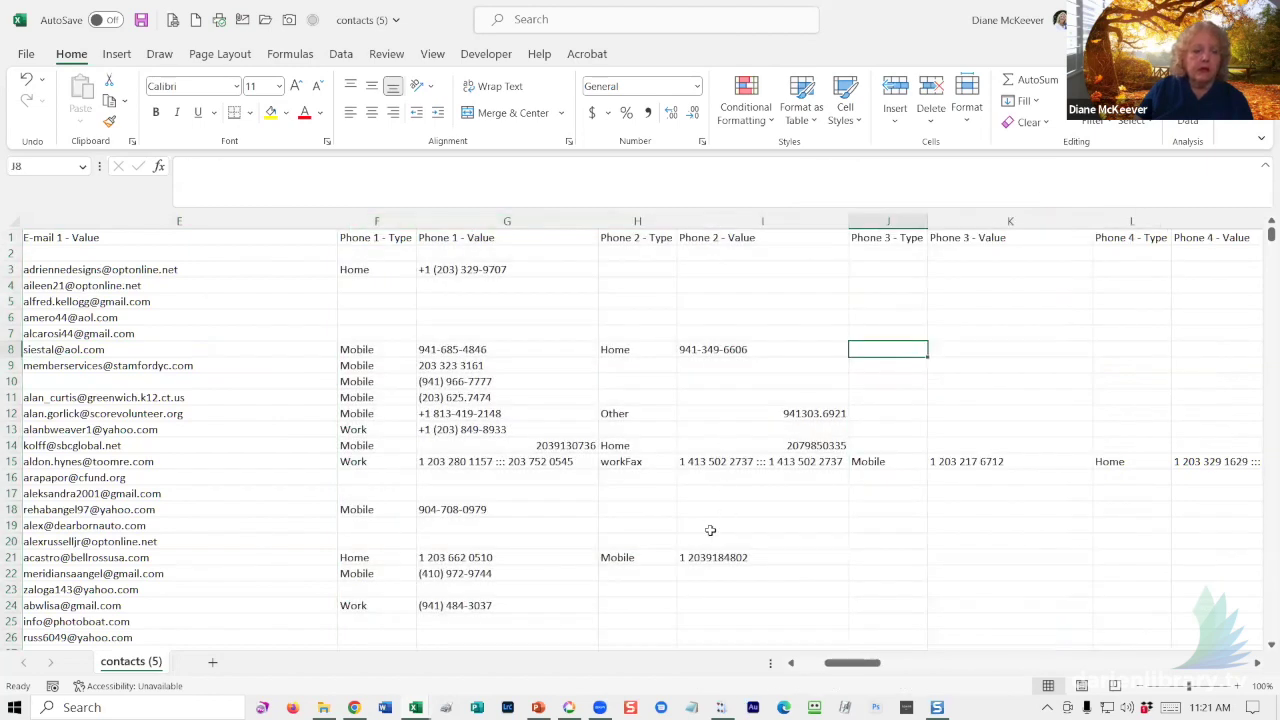
pyautogui.moveTo(855, 663); pyautogui.dragTo(828, 663)
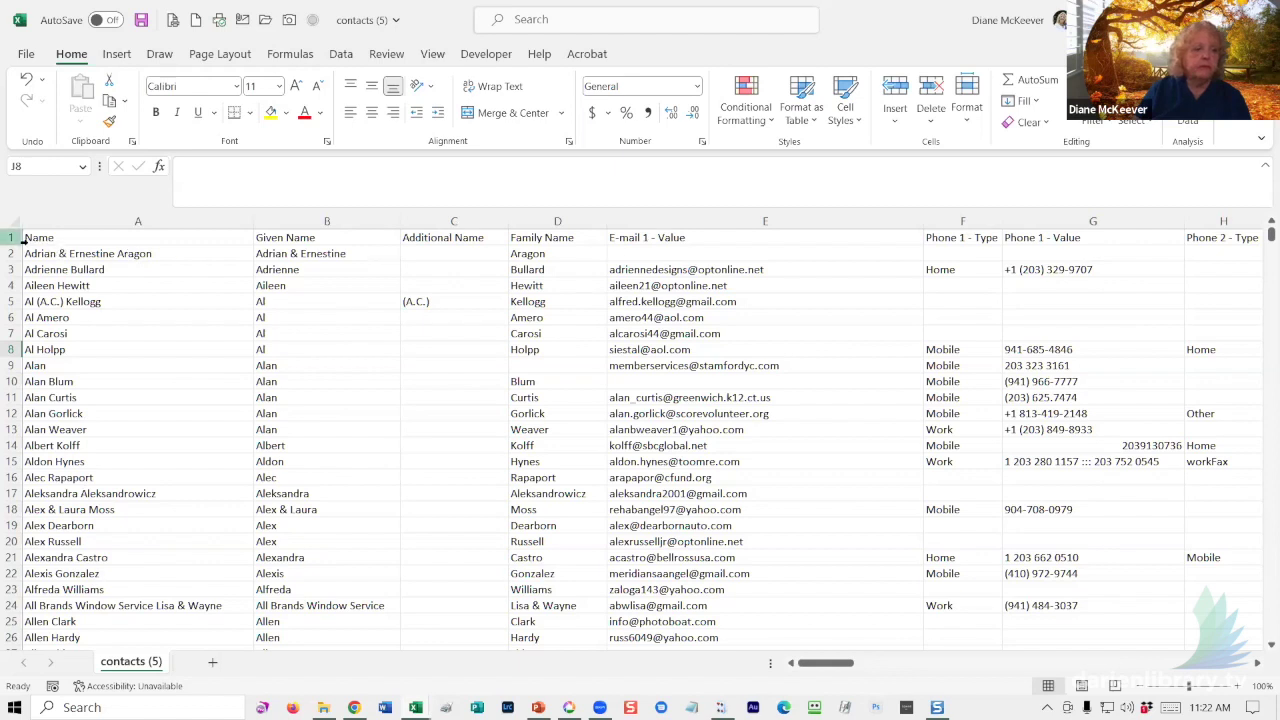
# - Save contacts (5) in Downloads as an Excel Workbook (*.xlsx) instead of CSV (Comma delimited)
pyautogui.click(284, 430)
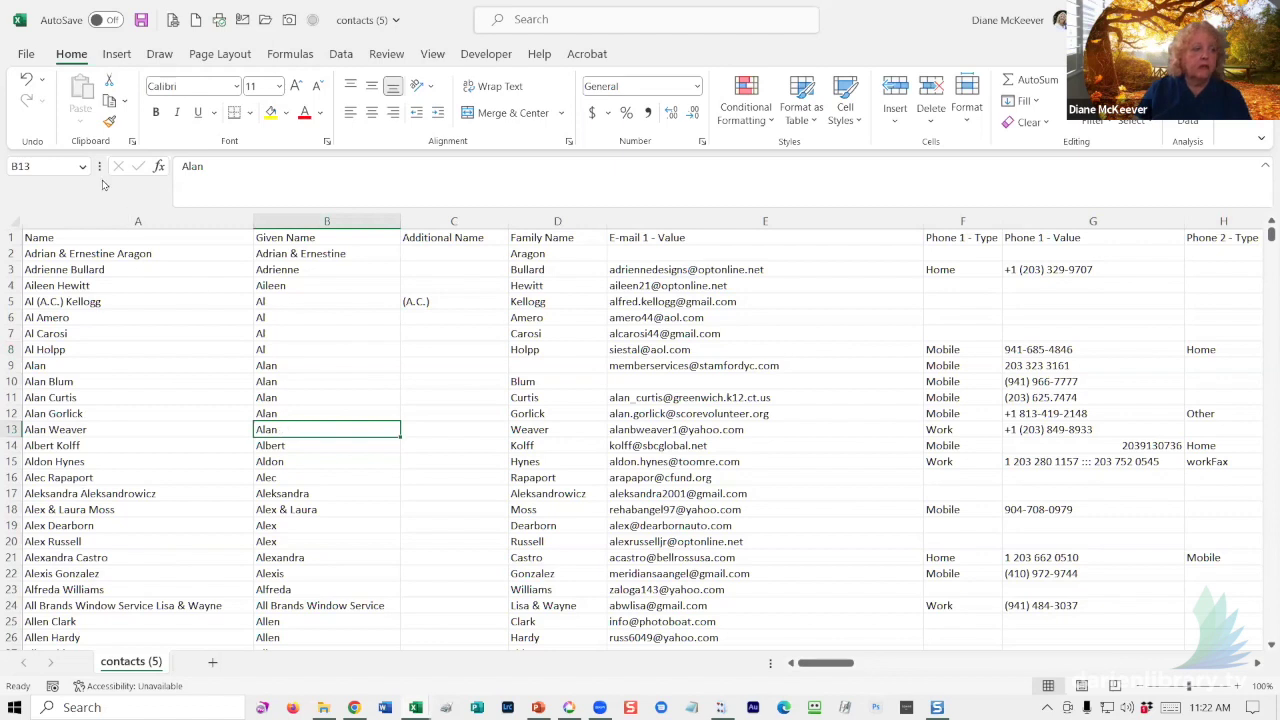
pyautogui.click(25, 55)
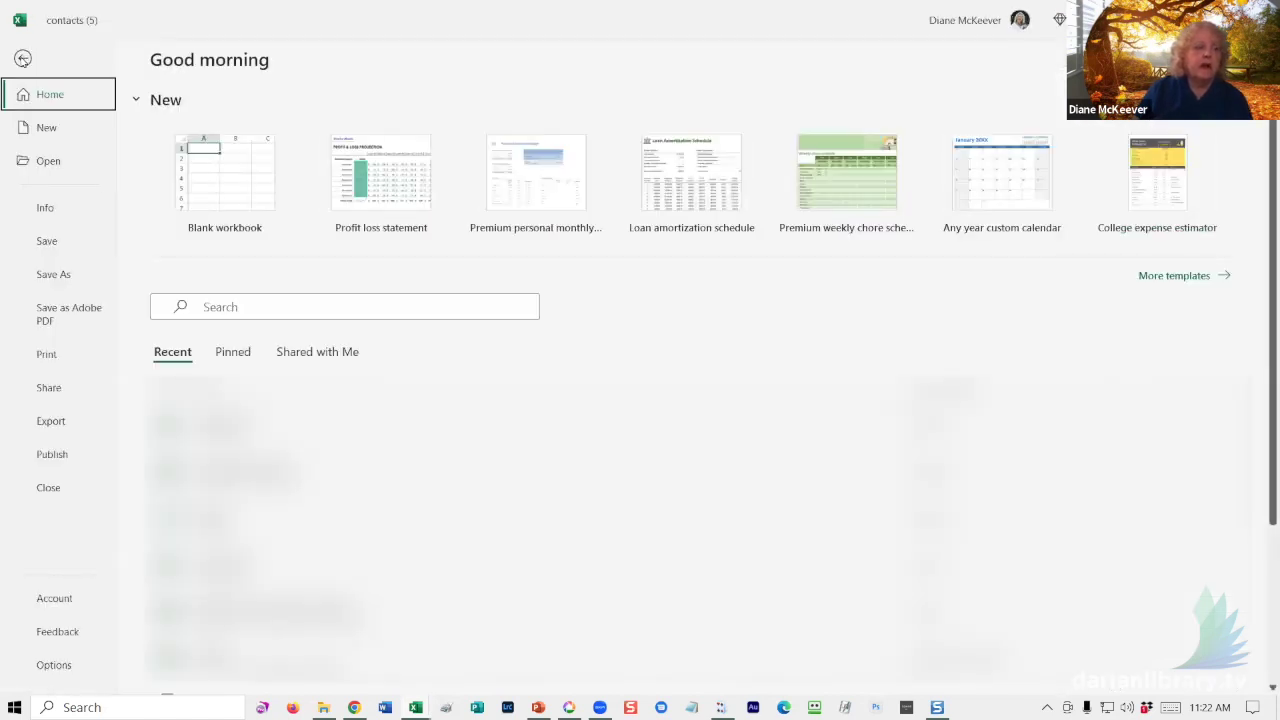
pyautogui.click(43, 276)
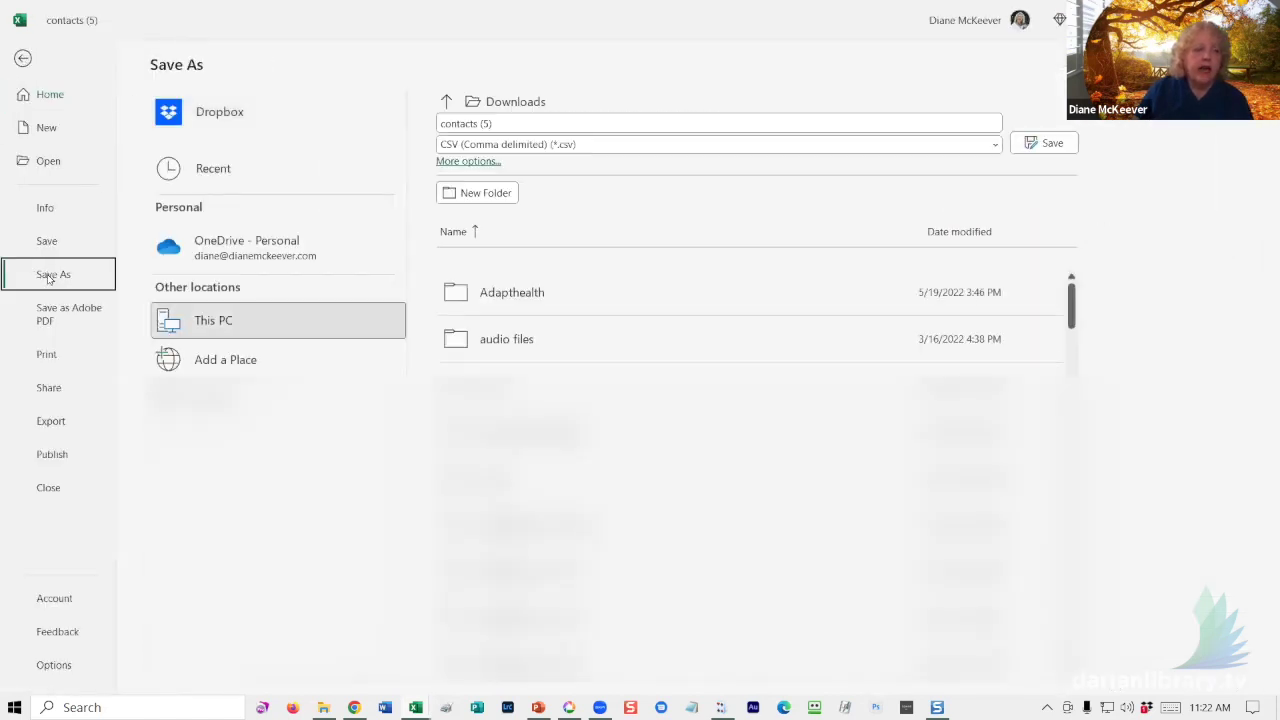
pyautogui.click(515, 147)
pyautogui.click(500, 145)
pyautogui.click(500, 146)
pyautogui.click(486, 163)
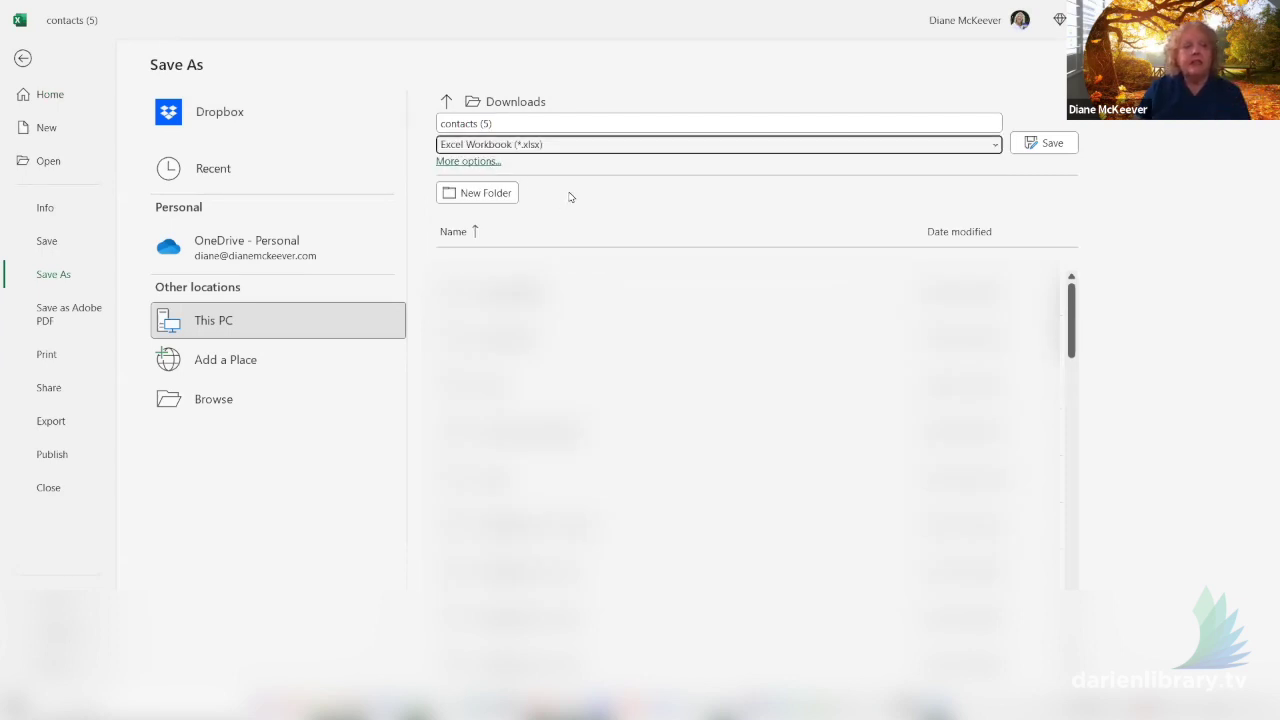
pyautogui.press('Return')
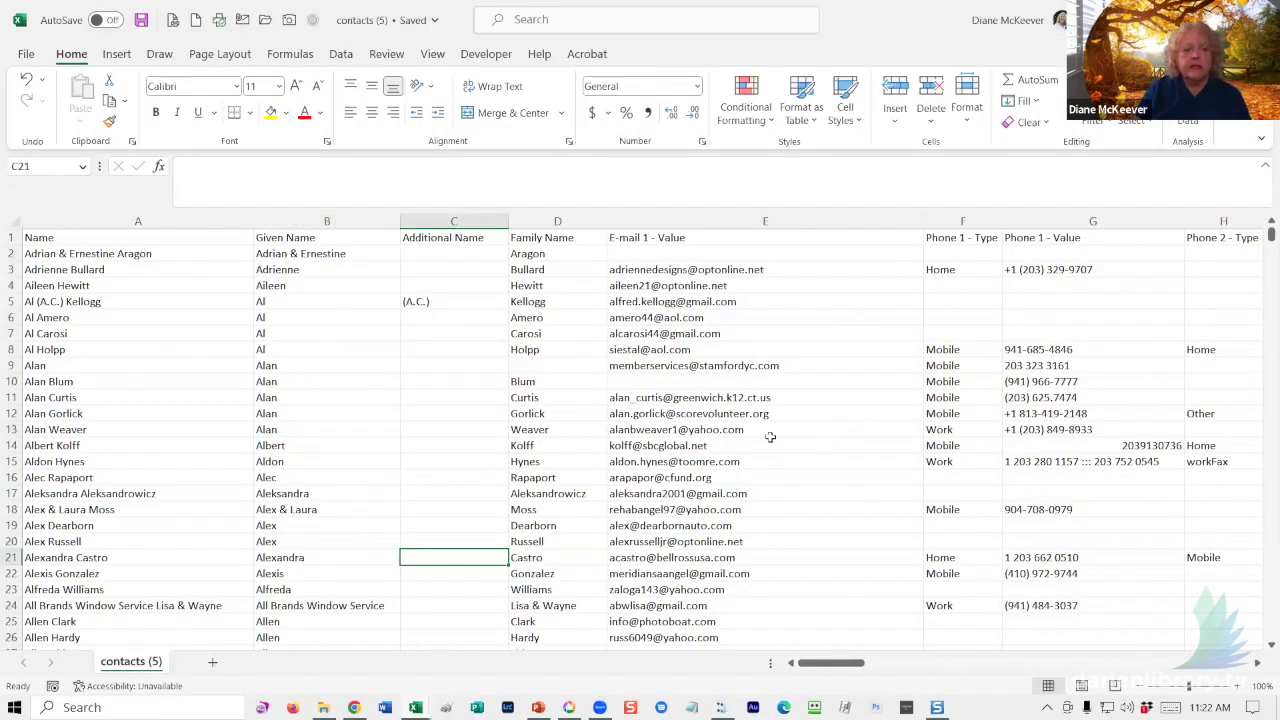
# - Scroll through the contacts list, then switch to the Book1 mailing-list workbook
pyautogui.click(522, 397)
pyautogui.scroll(-9, 560, 420)
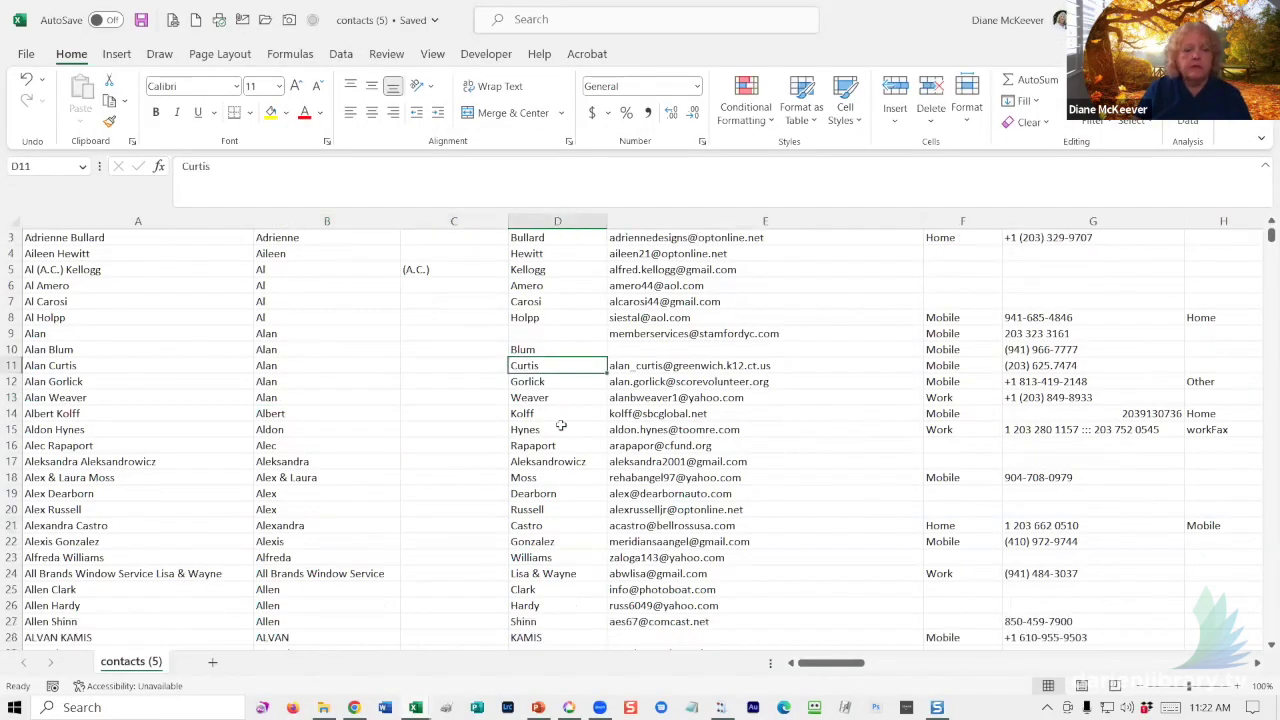
pyautogui.scroll(-5, 573, 432)
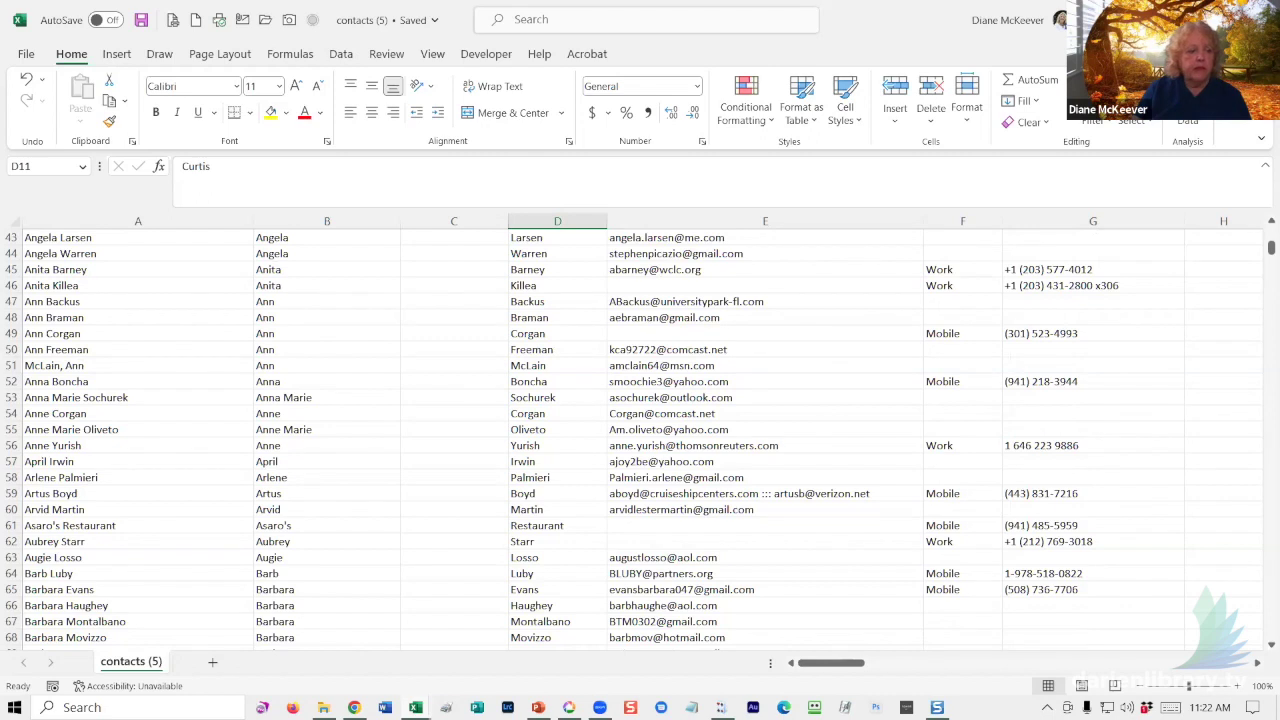
pyautogui.hotkey('alt', 'Tab')
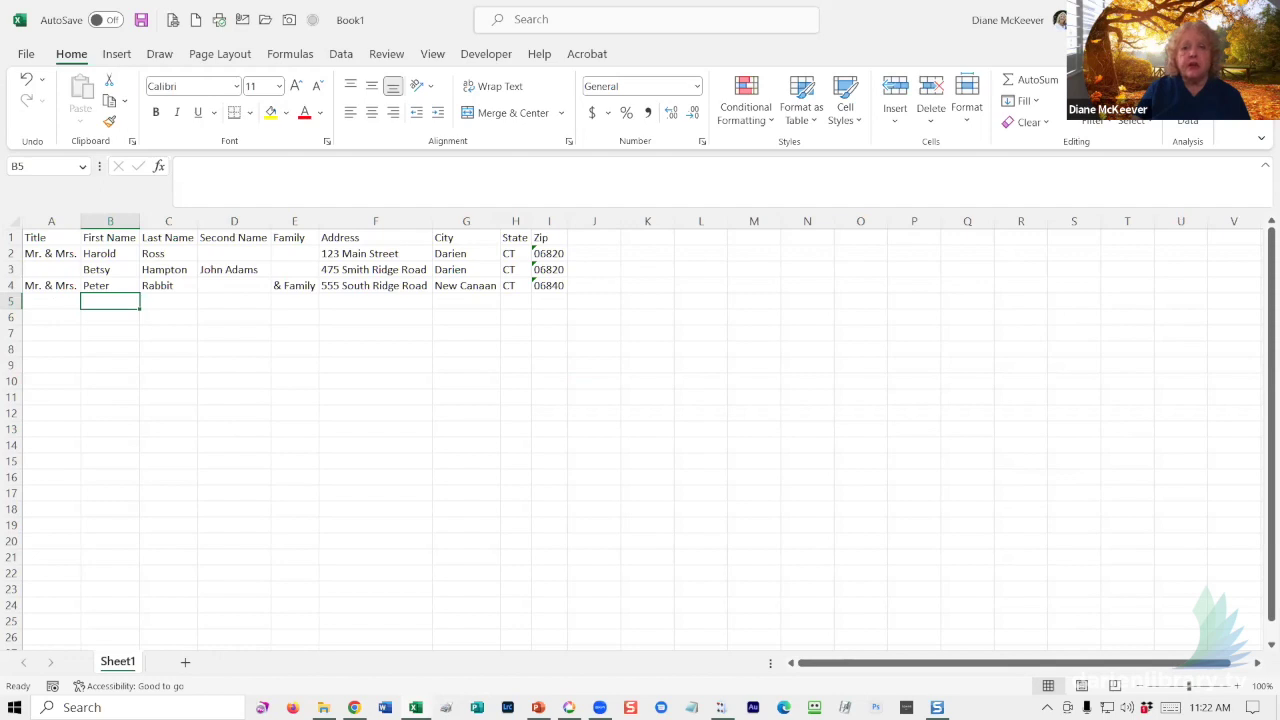
# - Close Book1 with Don't Save and bring the blank Word document forward
pyautogui.click(1258, 19)
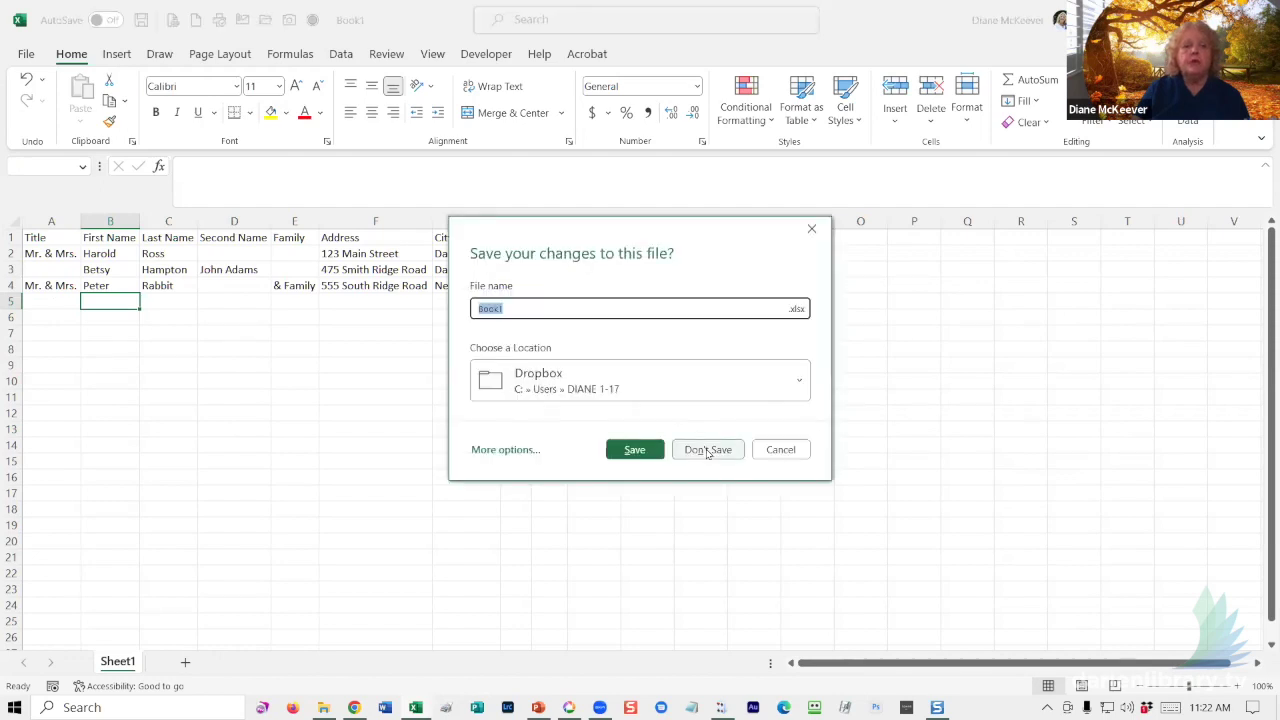
pyautogui.click(708, 450)
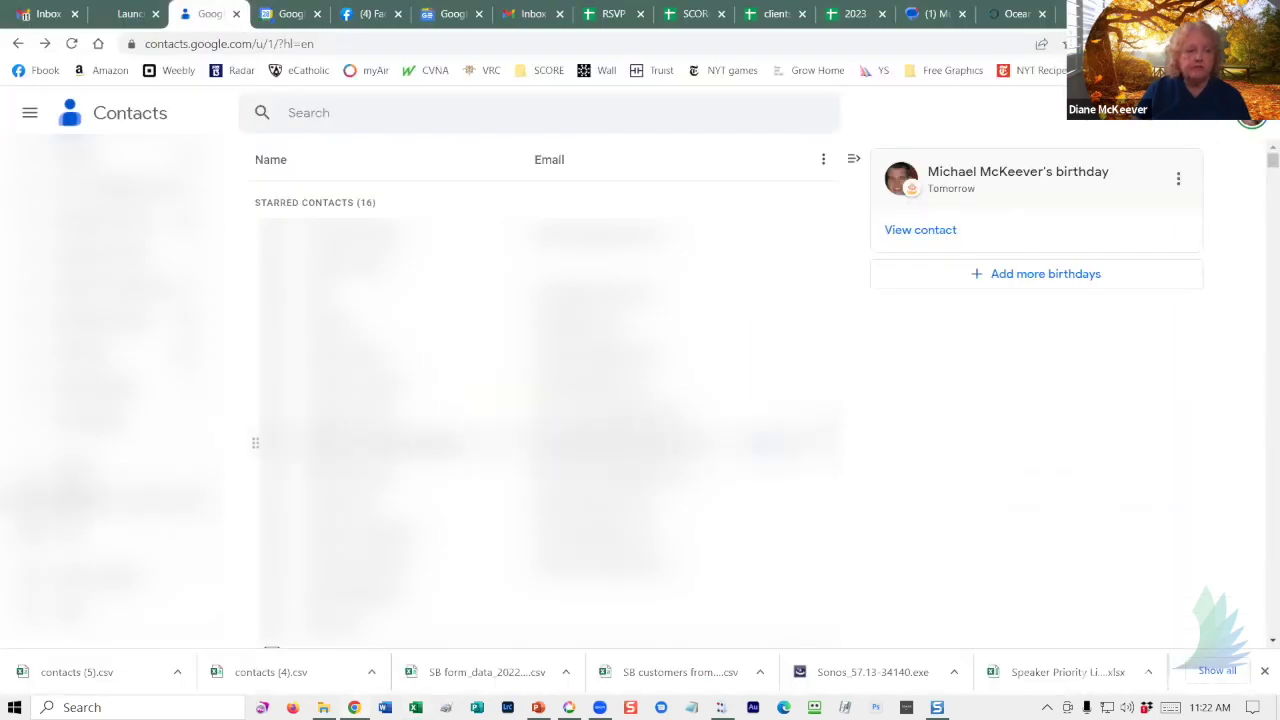
pyautogui.click(385, 707)
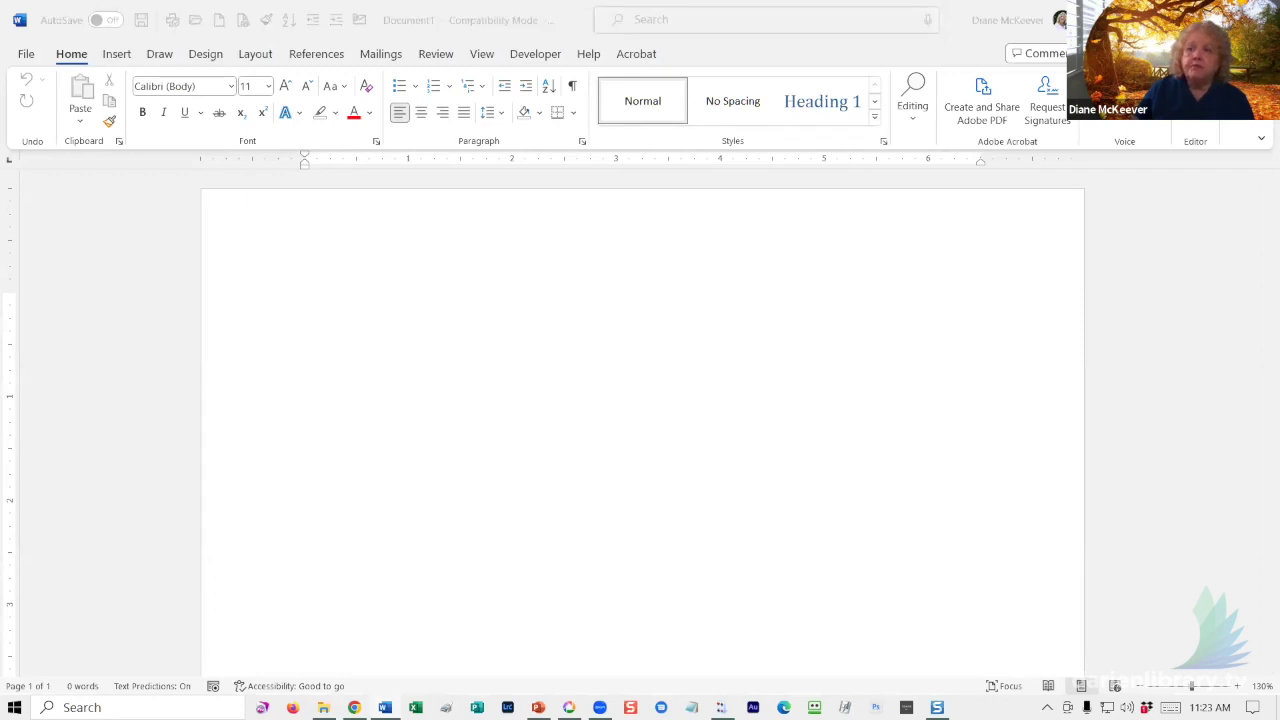
# - Launch the Step-by-Step Mail Merge Wizard from Mailings > Start Mail Merge
pyautogui.click(342, 308)
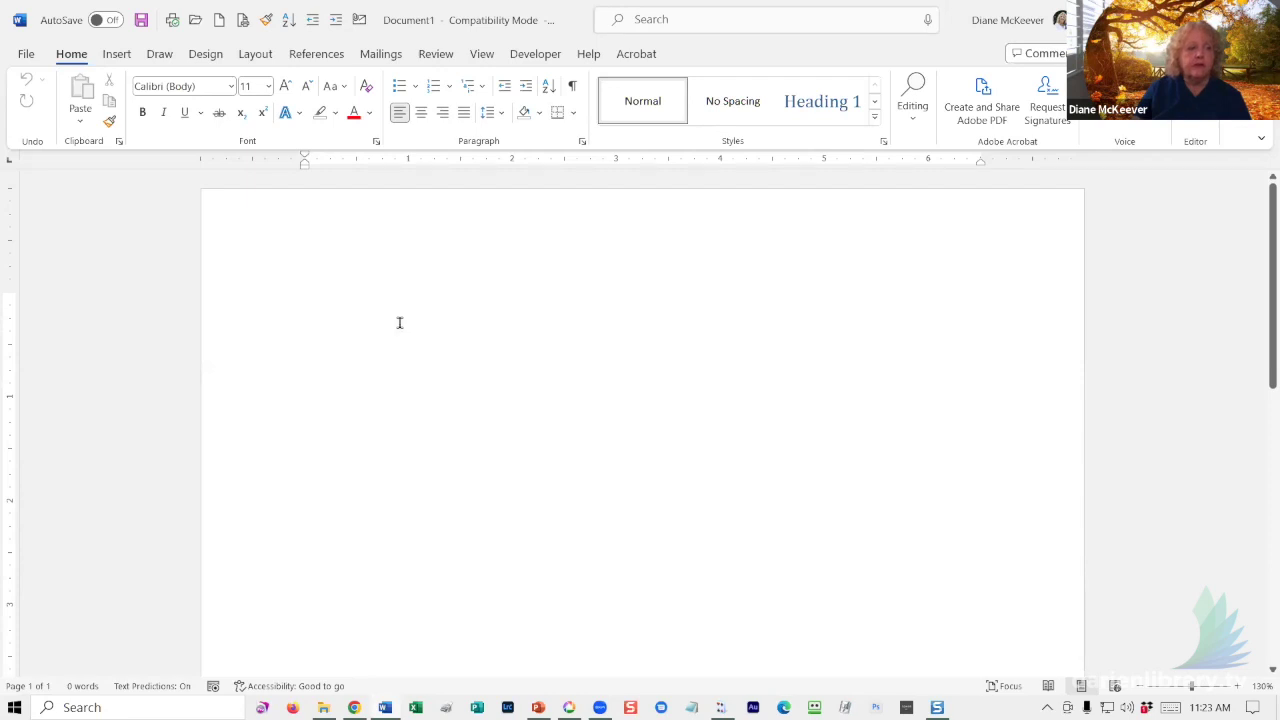
pyautogui.click(380, 55)
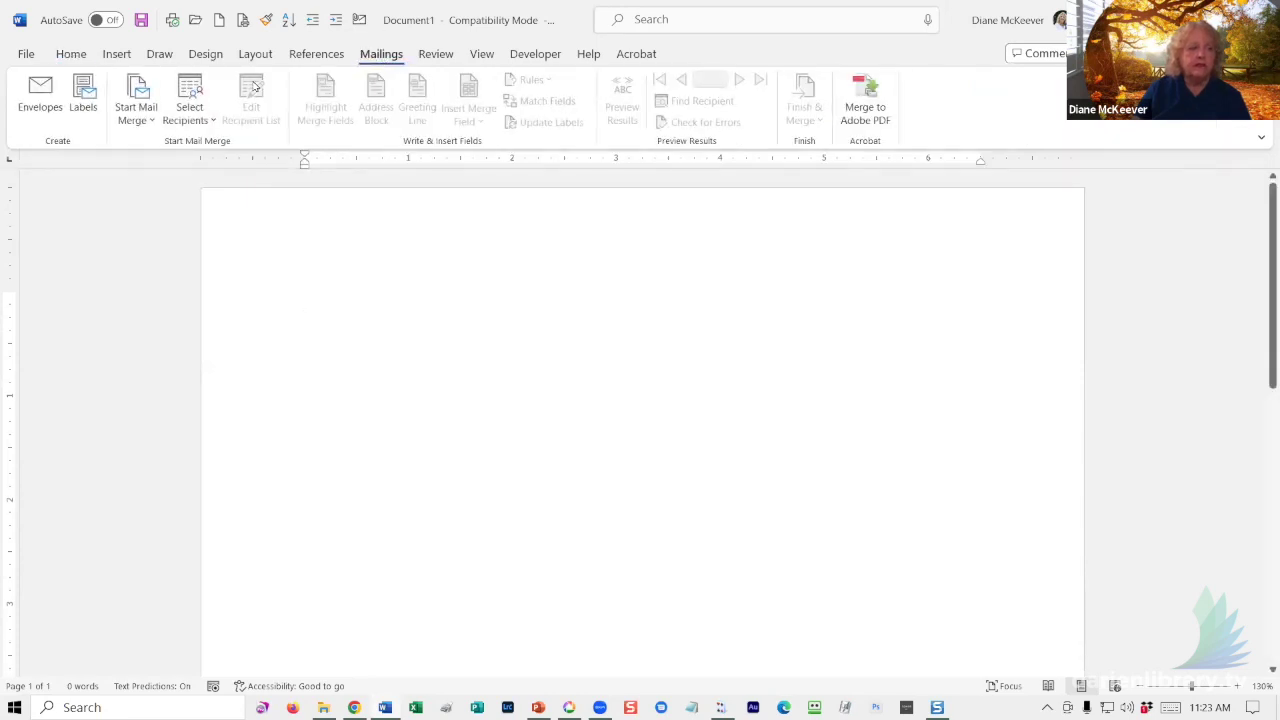
pyautogui.click(144, 121)
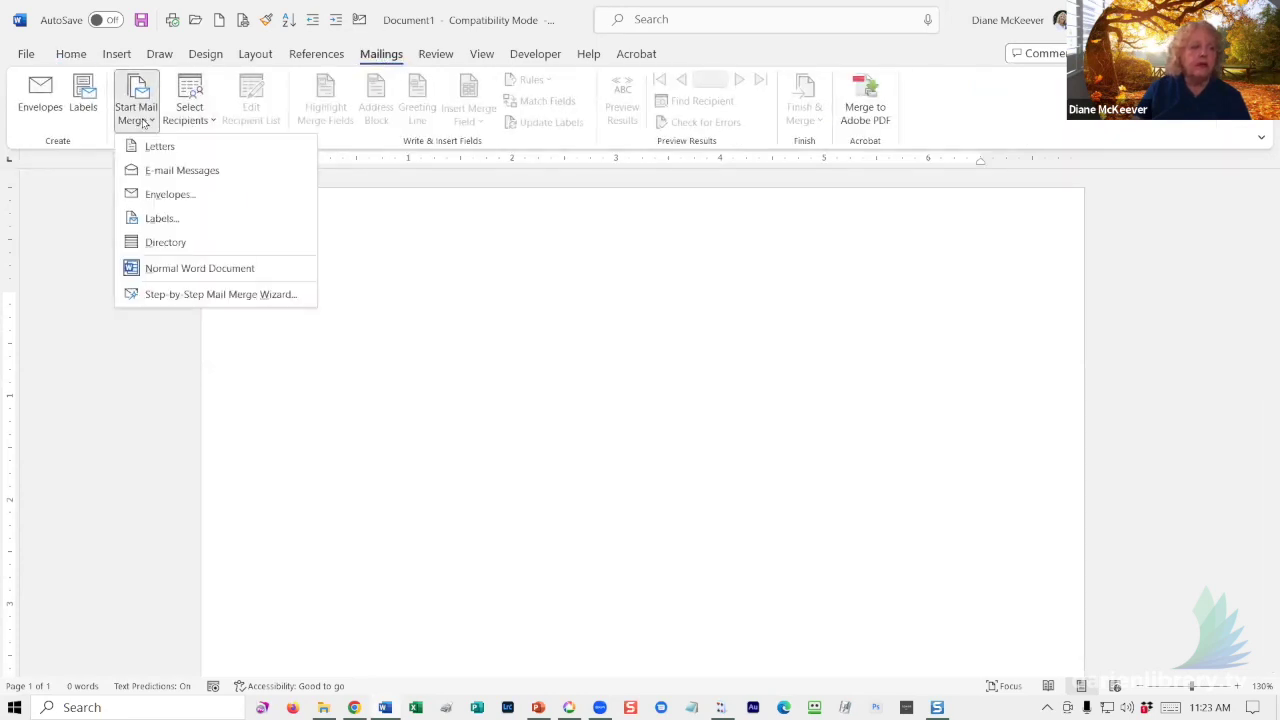
pyautogui.click(152, 296)
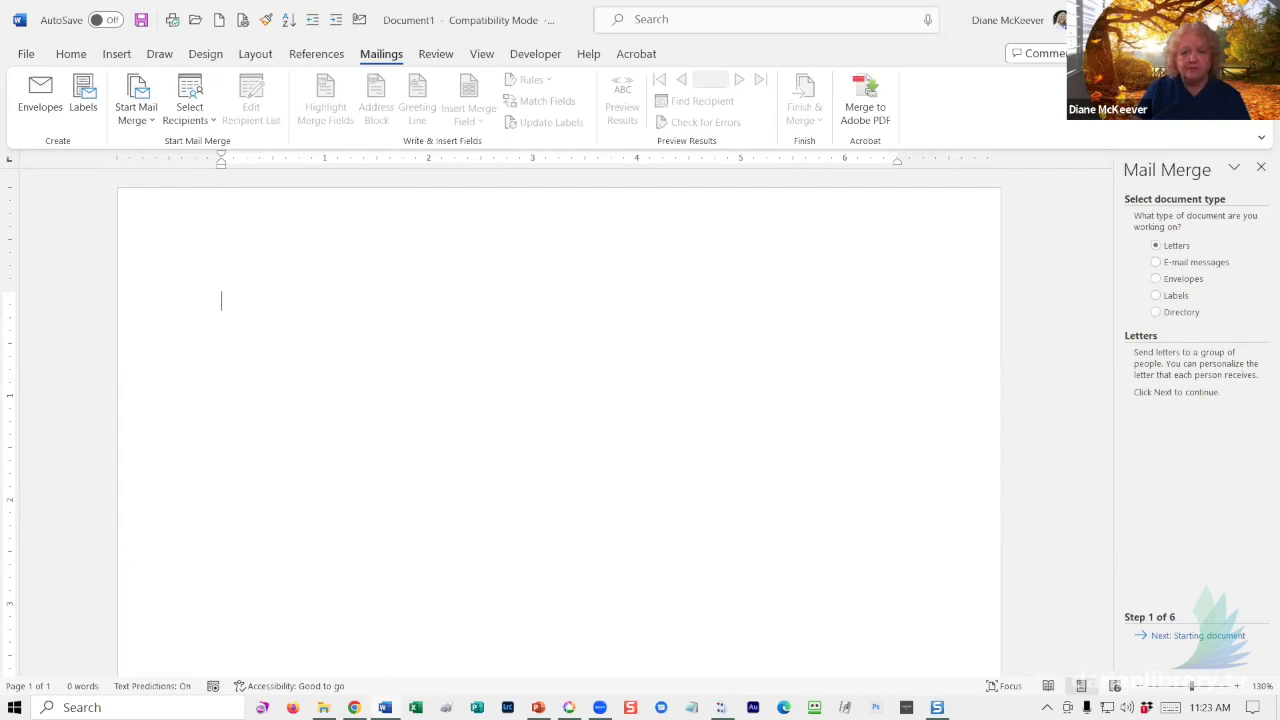
# - Choose Directory, keep the current document as the start, and browse for an existing recipient list
pyautogui.click(1182, 313)
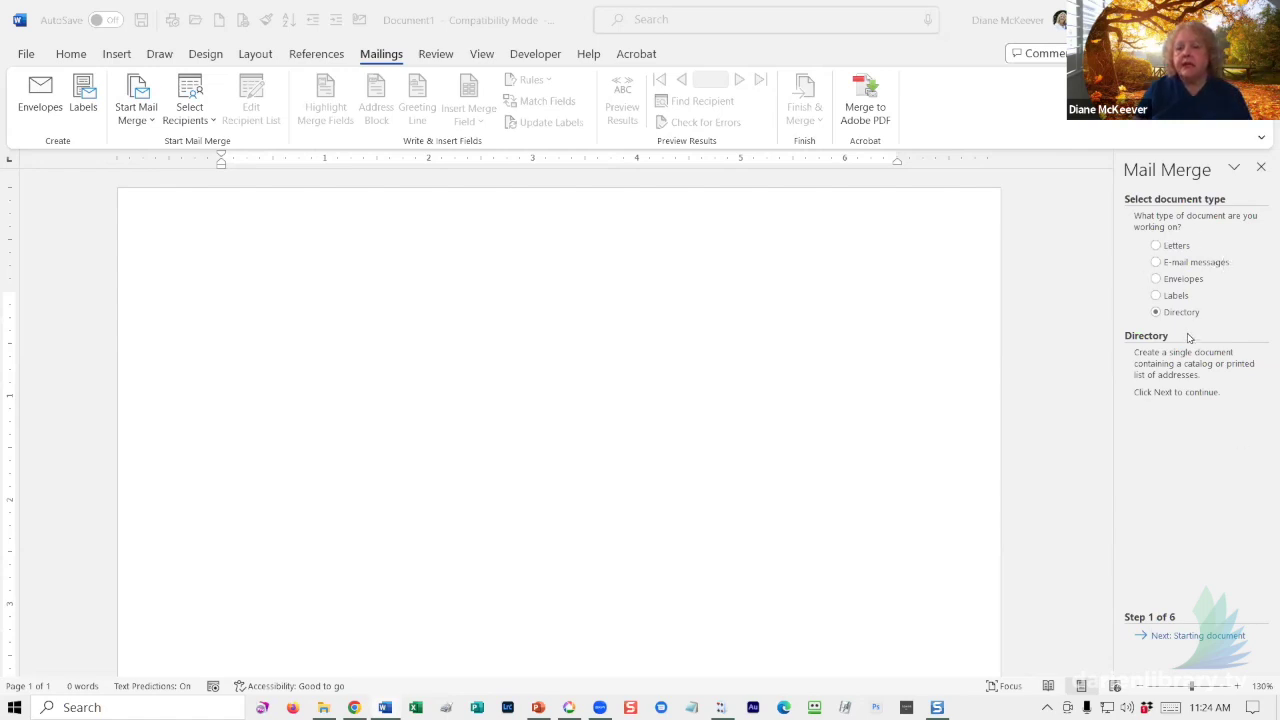
pyautogui.click(479, 314)
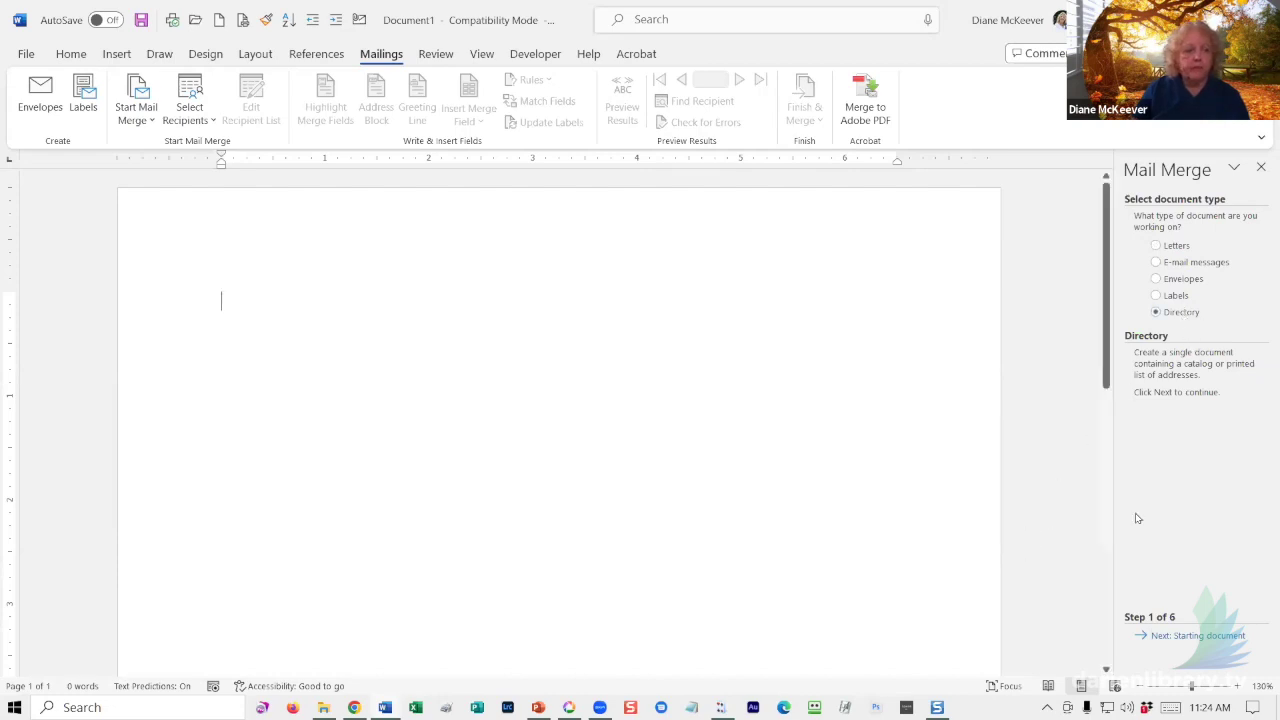
pyautogui.click(1177, 638)
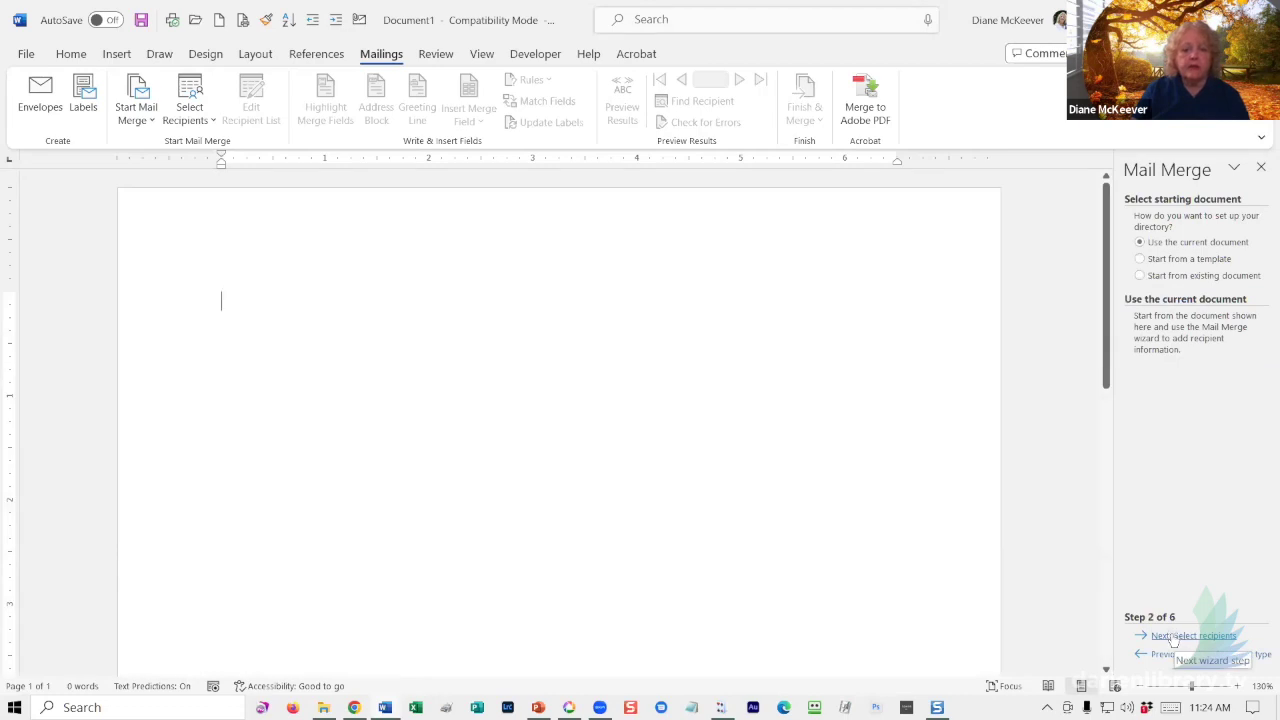
pyautogui.click(1175, 638)
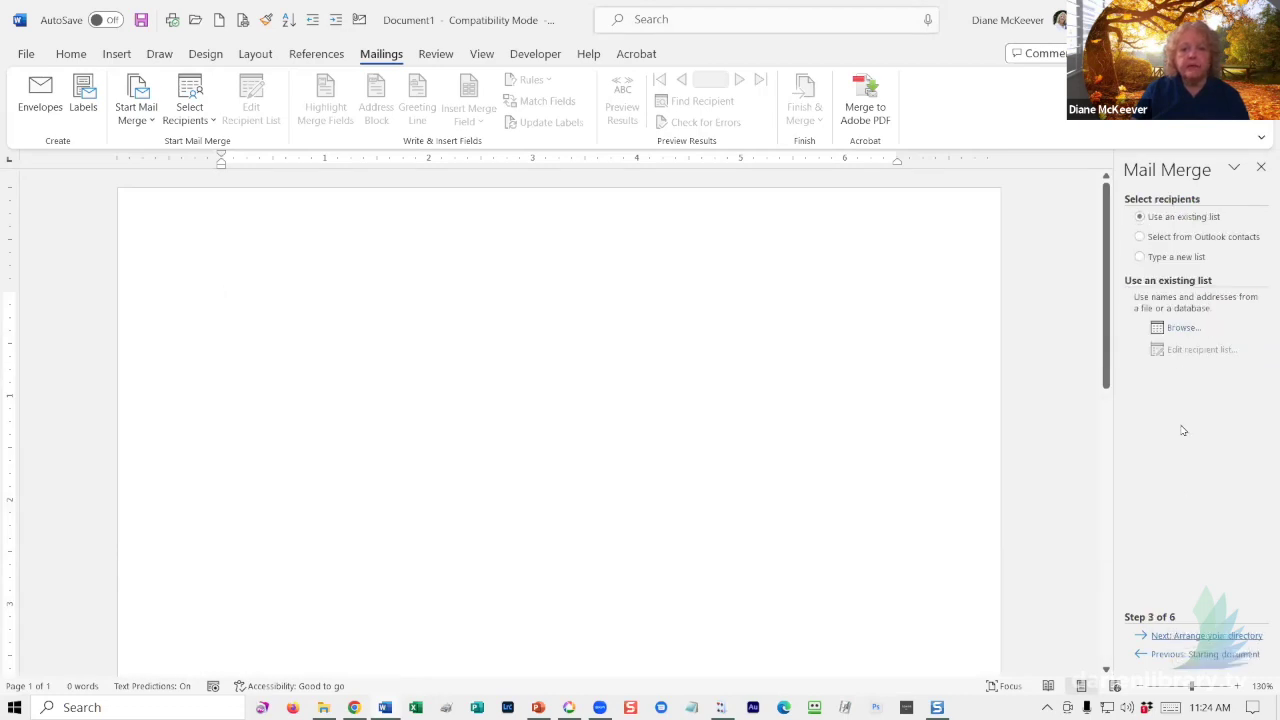
pyautogui.click(1168, 328)
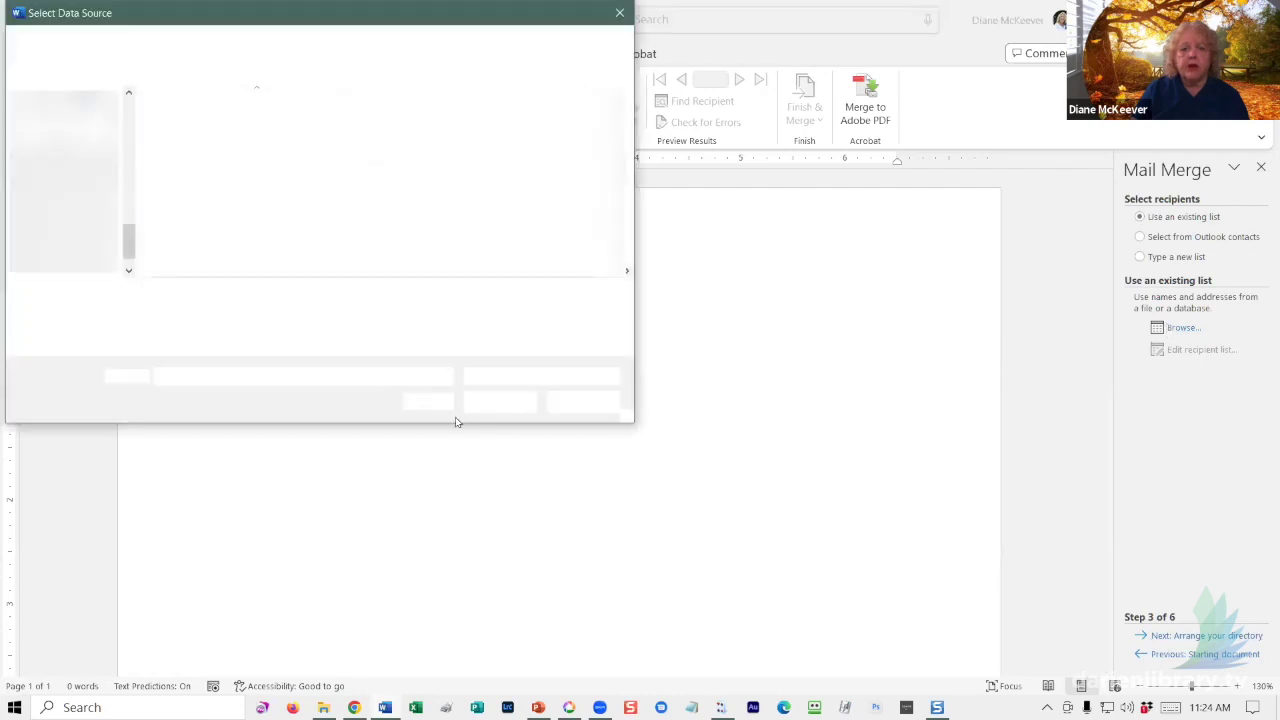
# - Open the contacts (5).xlsx workbook from Downloads as the recipient data source
pyautogui.scroll(5, 132, 106)
pyautogui.click(60, 149)
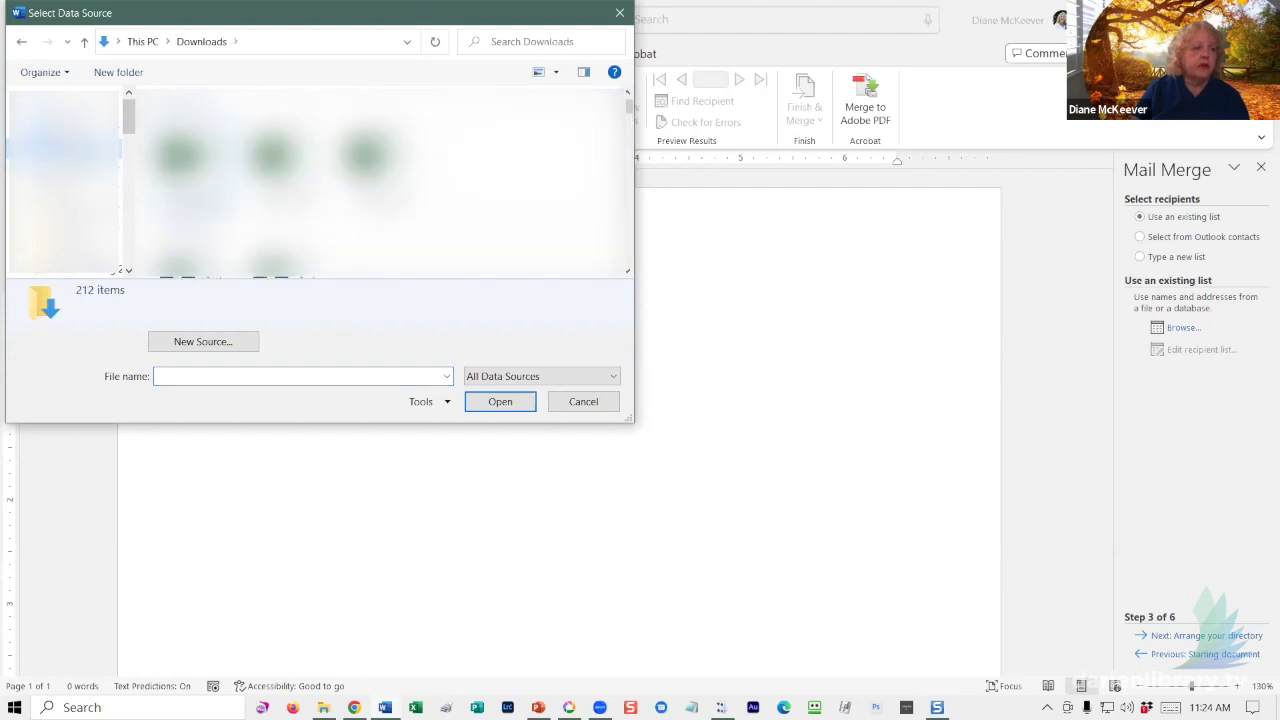
pyautogui.click(215, 145)
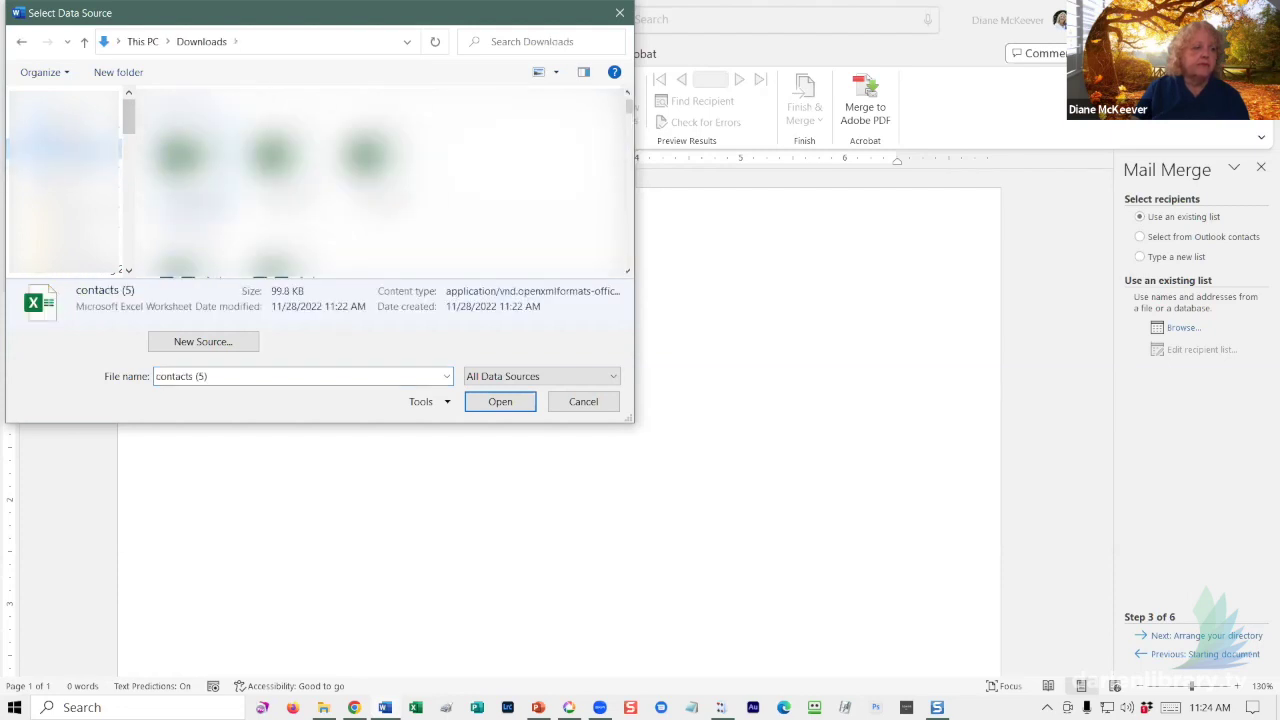
pyautogui.click(275, 165)
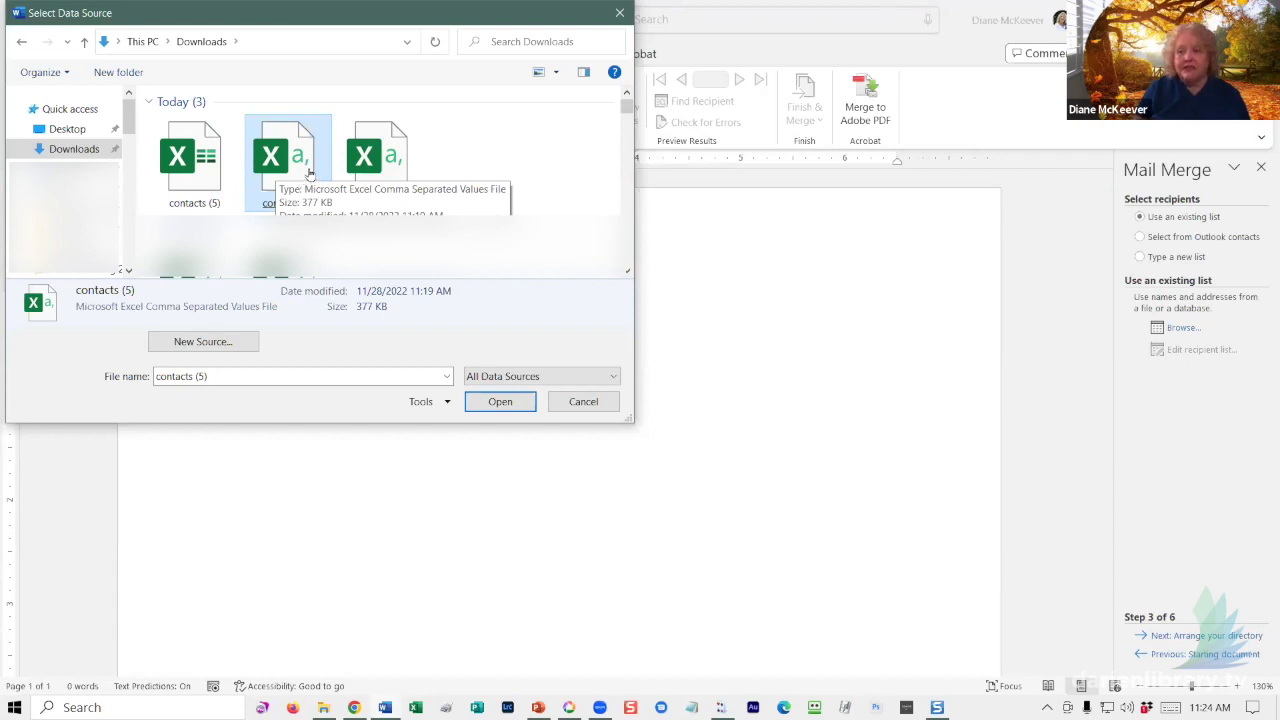
pyautogui.click(194, 173)
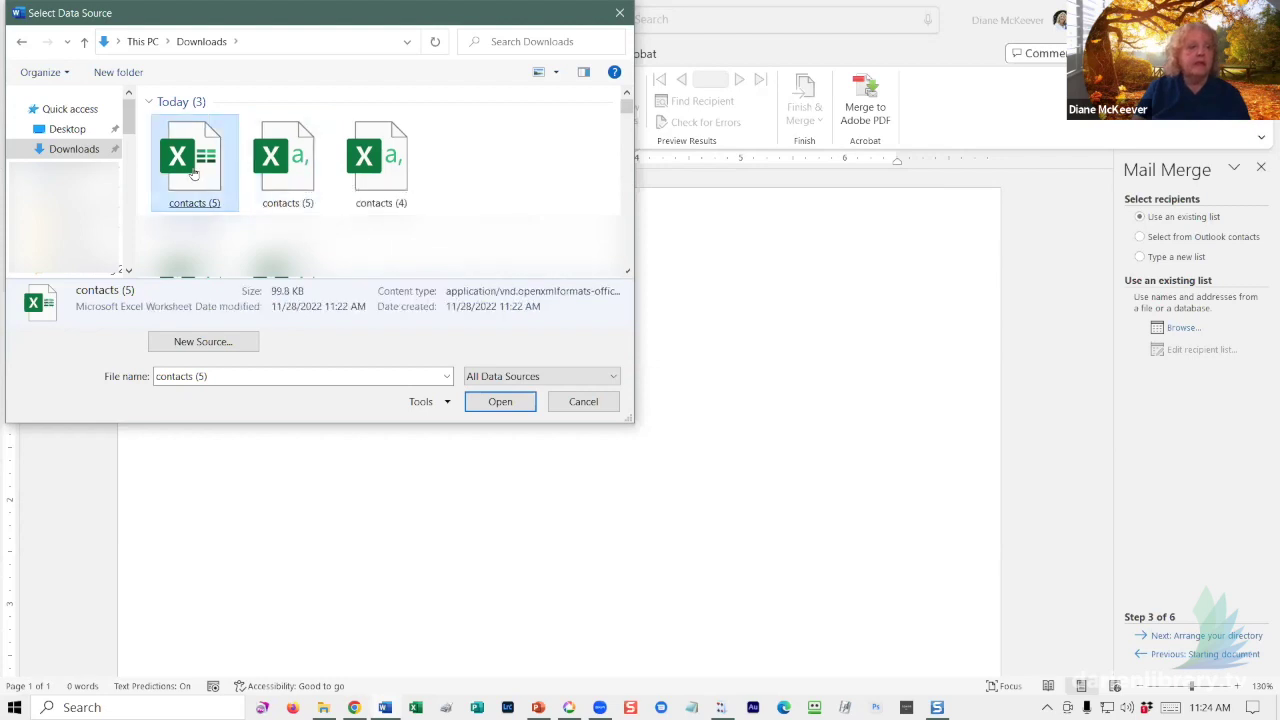
pyautogui.doubleClick(194, 173)
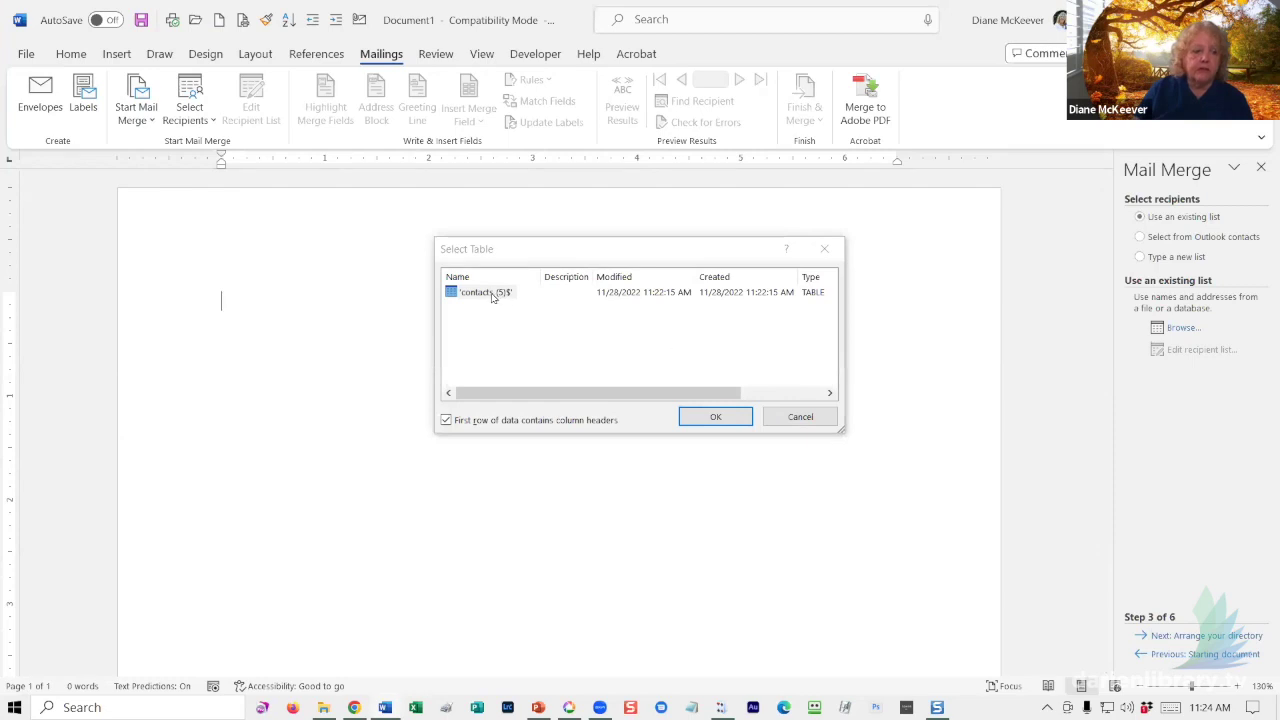
# - Use the contacts (5)$ sheet as recipients and sort the list by Family Name
pyautogui.click(492, 295)
pyautogui.click(718, 418)
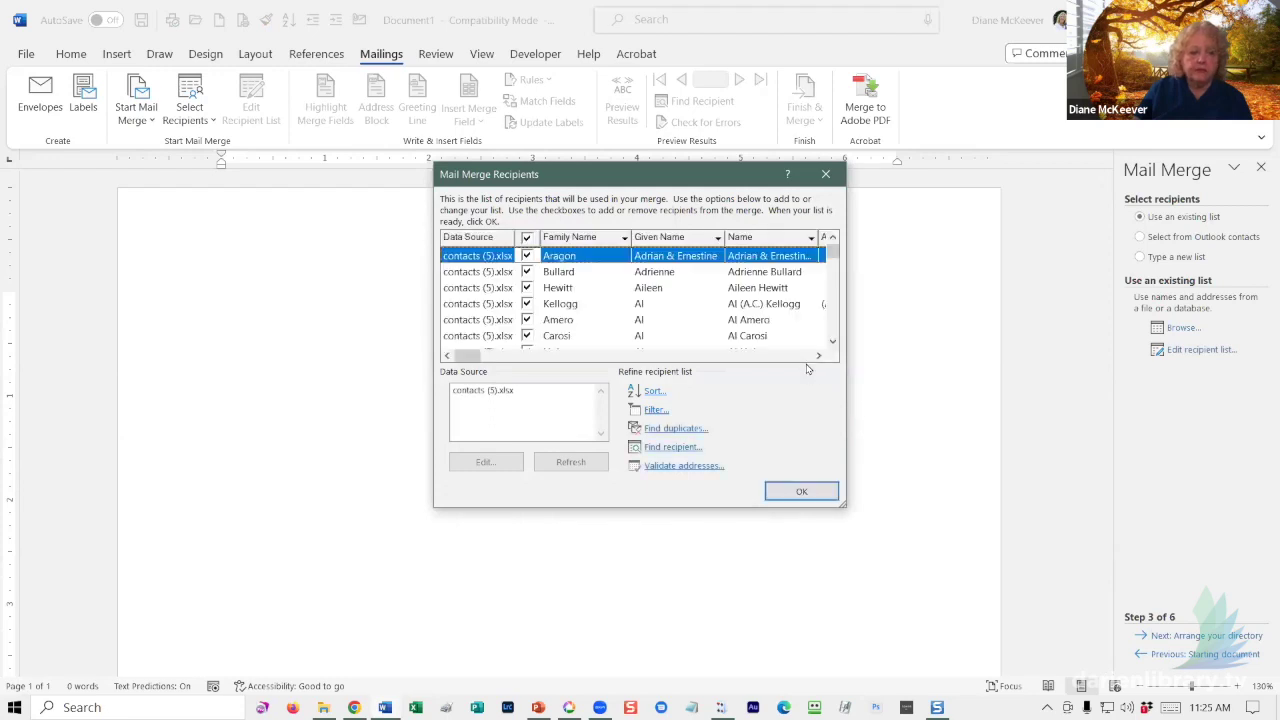
pyautogui.scroll(-3, 725, 320)
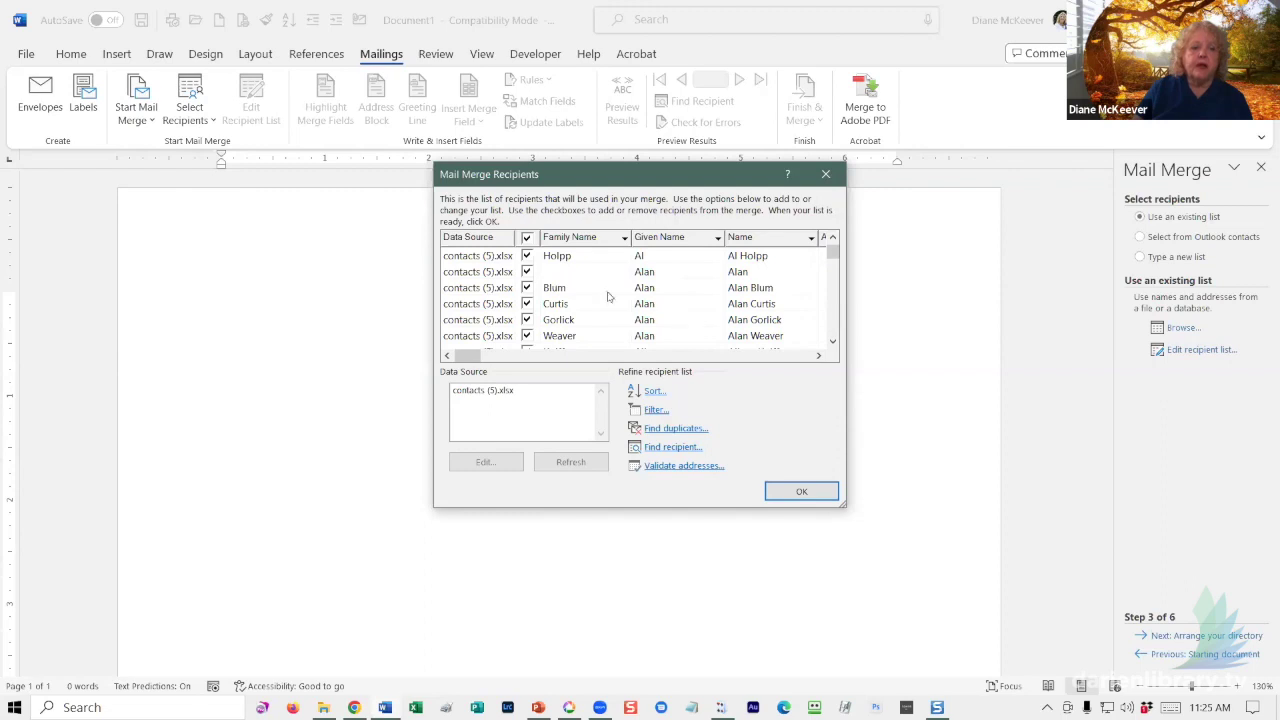
pyautogui.click(527, 274)
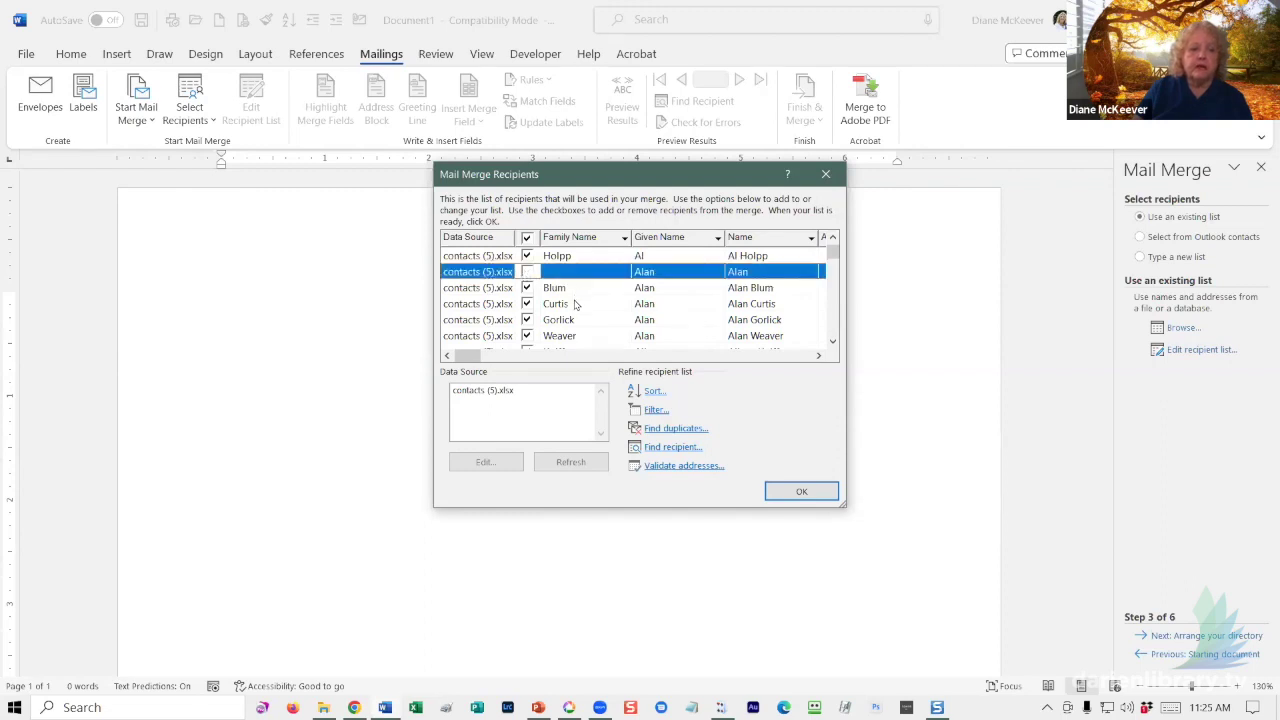
pyautogui.scroll(-3, 575, 304)
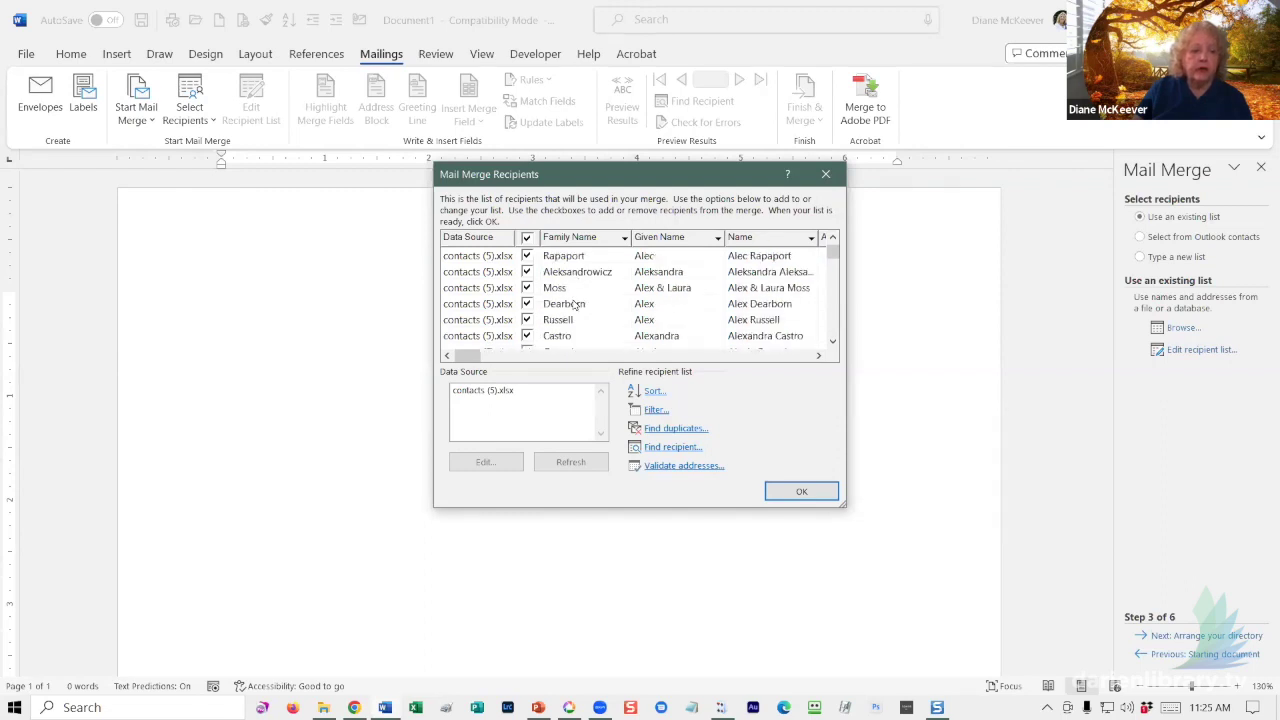
pyautogui.scroll(-3, 588, 319)
pyautogui.scroll(-1, 588, 313)
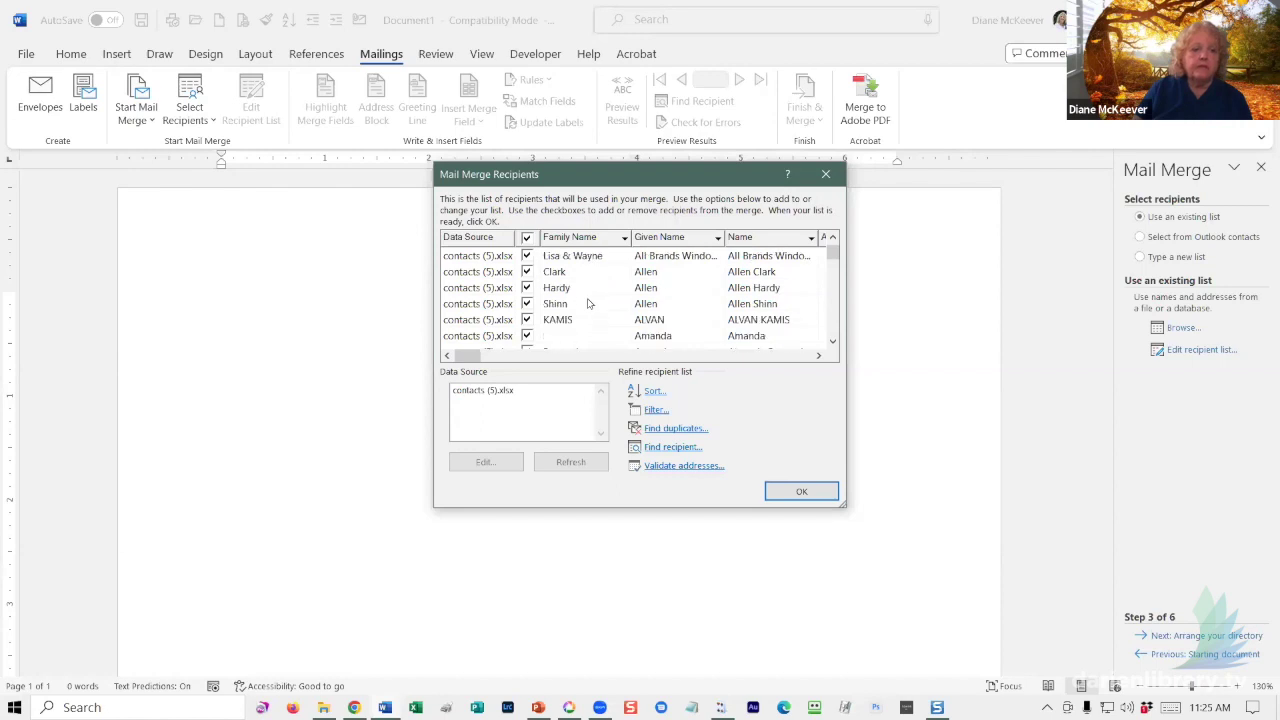
pyautogui.click(578, 242)
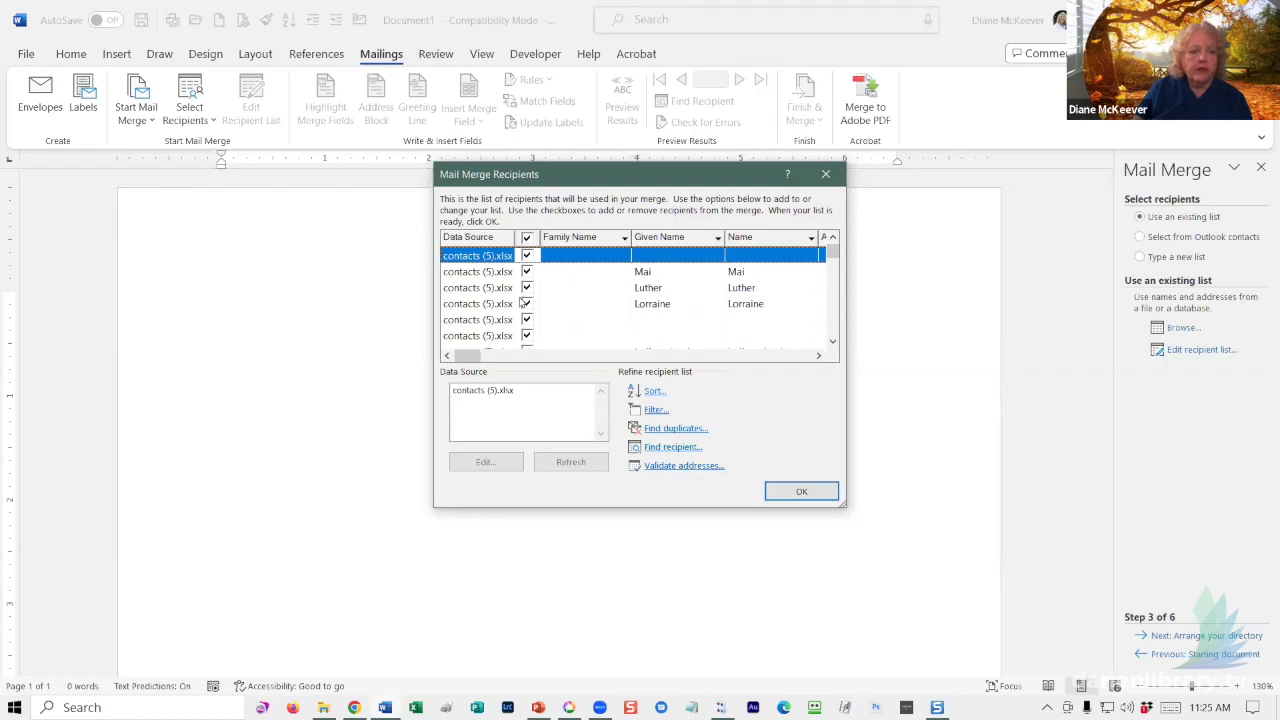
# - Uncheck the first batch of recipients that have no family name
pyautogui.click(527, 256)
pyautogui.click(527, 272)
pyautogui.click(527, 288)
pyautogui.click(527, 304)
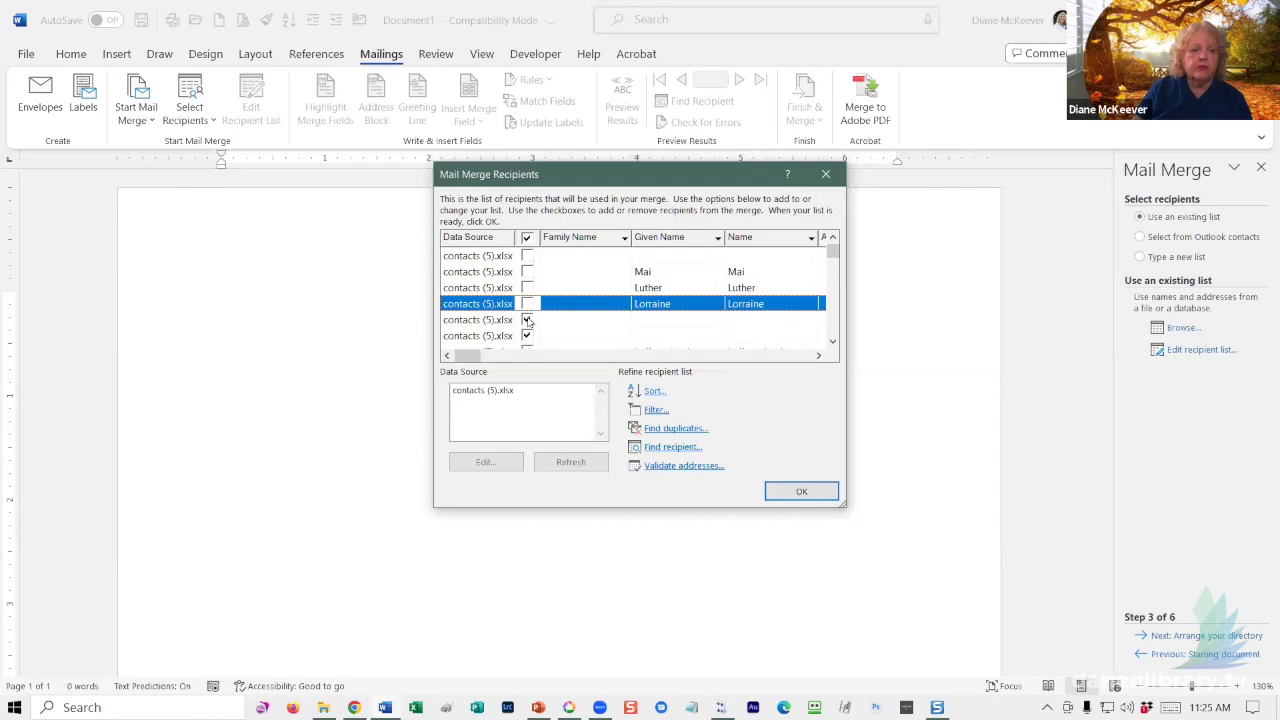
pyautogui.click(527, 320)
pyautogui.click(527, 336)
pyautogui.scroll(-3, 578, 320)
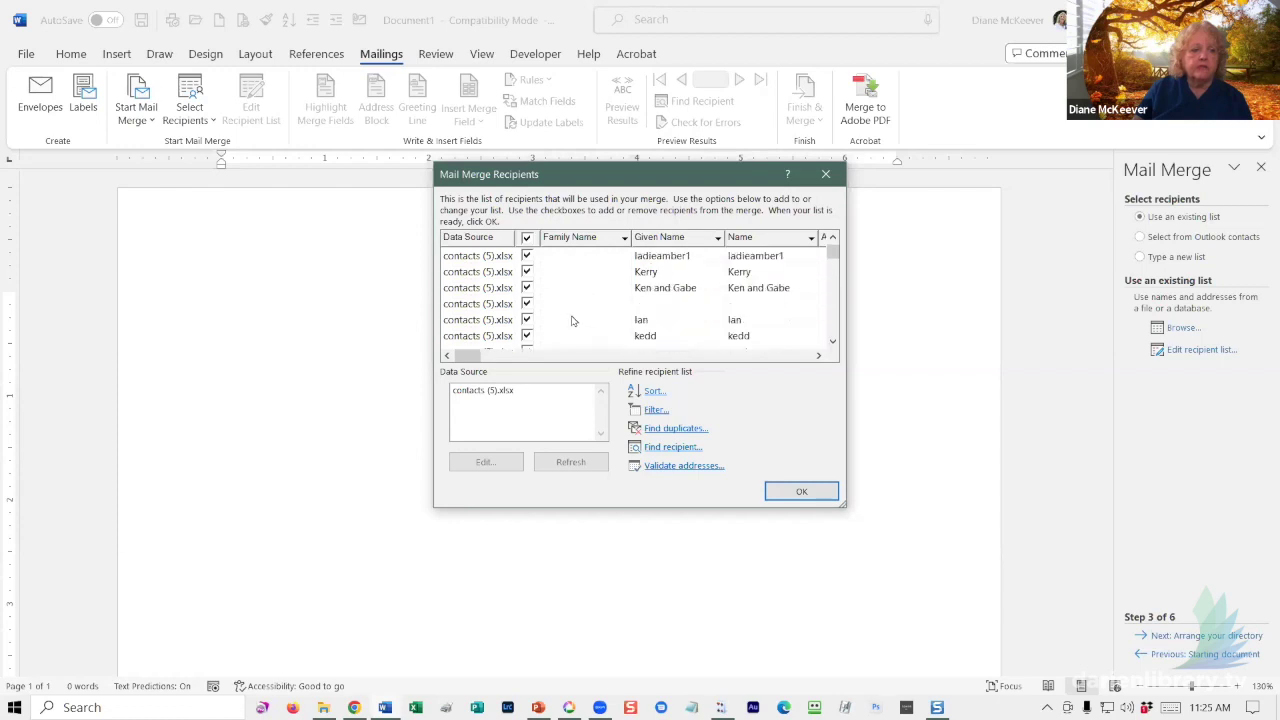
pyautogui.scroll(1, 573, 320)
pyautogui.click(528, 289)
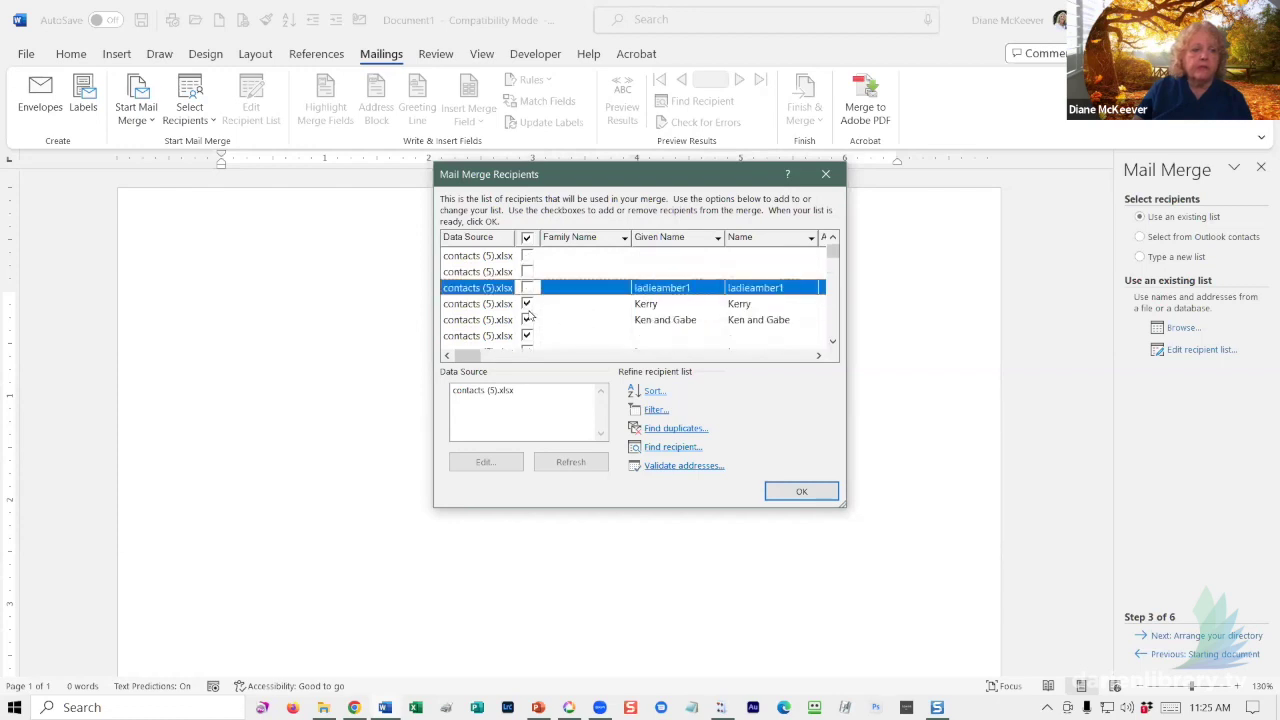
pyautogui.click(531, 305)
pyautogui.click(527, 304)
pyautogui.click(527, 320)
pyautogui.click(527, 336)
# - Uncheck the remaining blank-family-name recipients, re-sort by Family Name, and accept the list
pyautogui.scroll(-3, 563, 297)
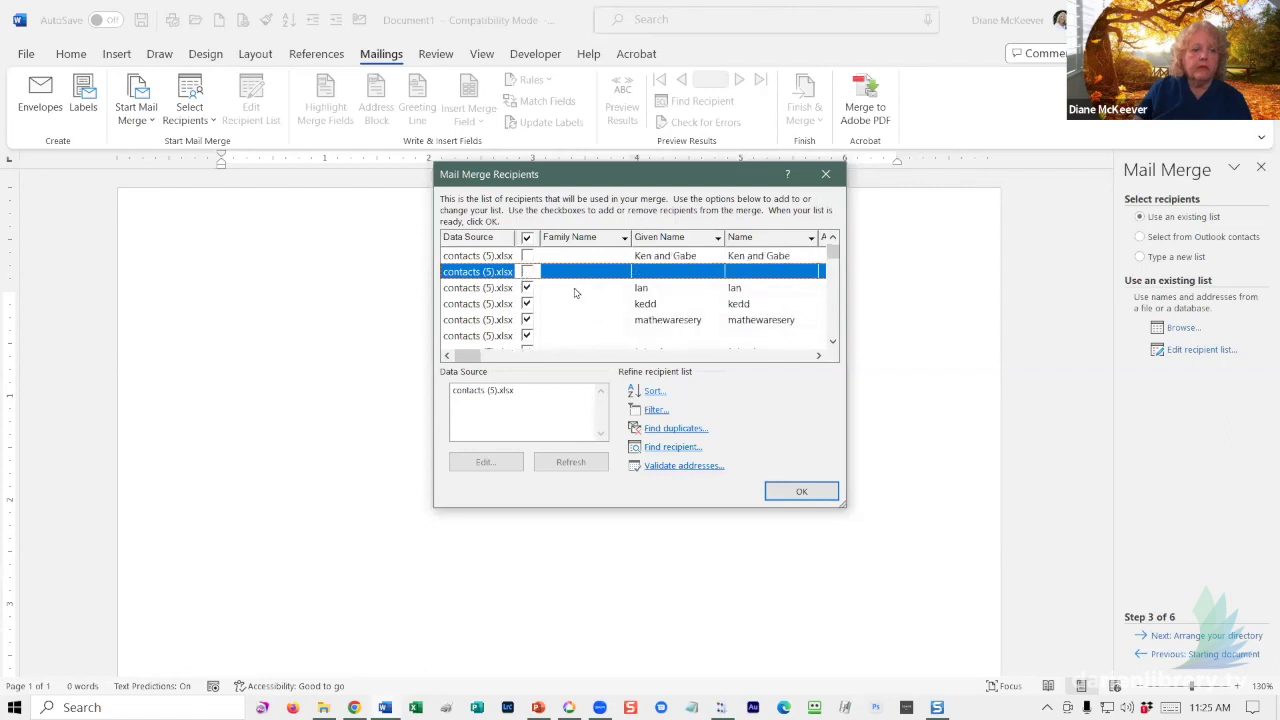
pyautogui.click(527, 256)
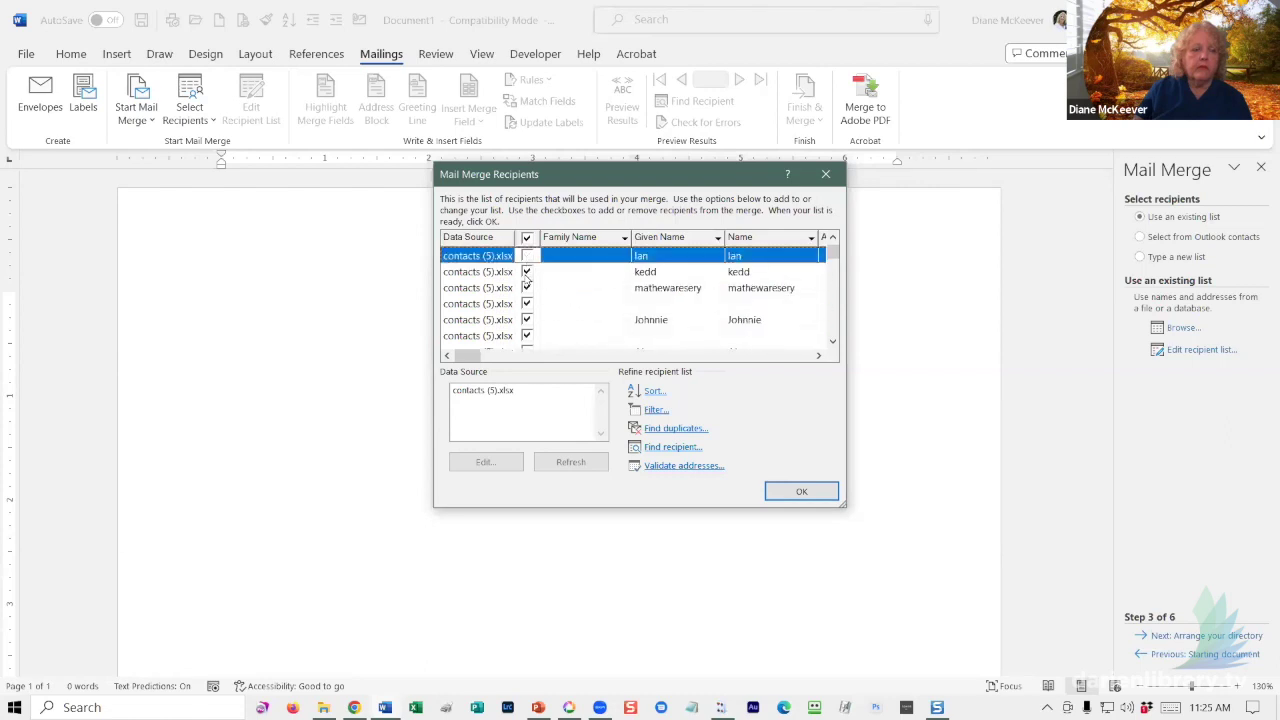
pyautogui.click(527, 272)
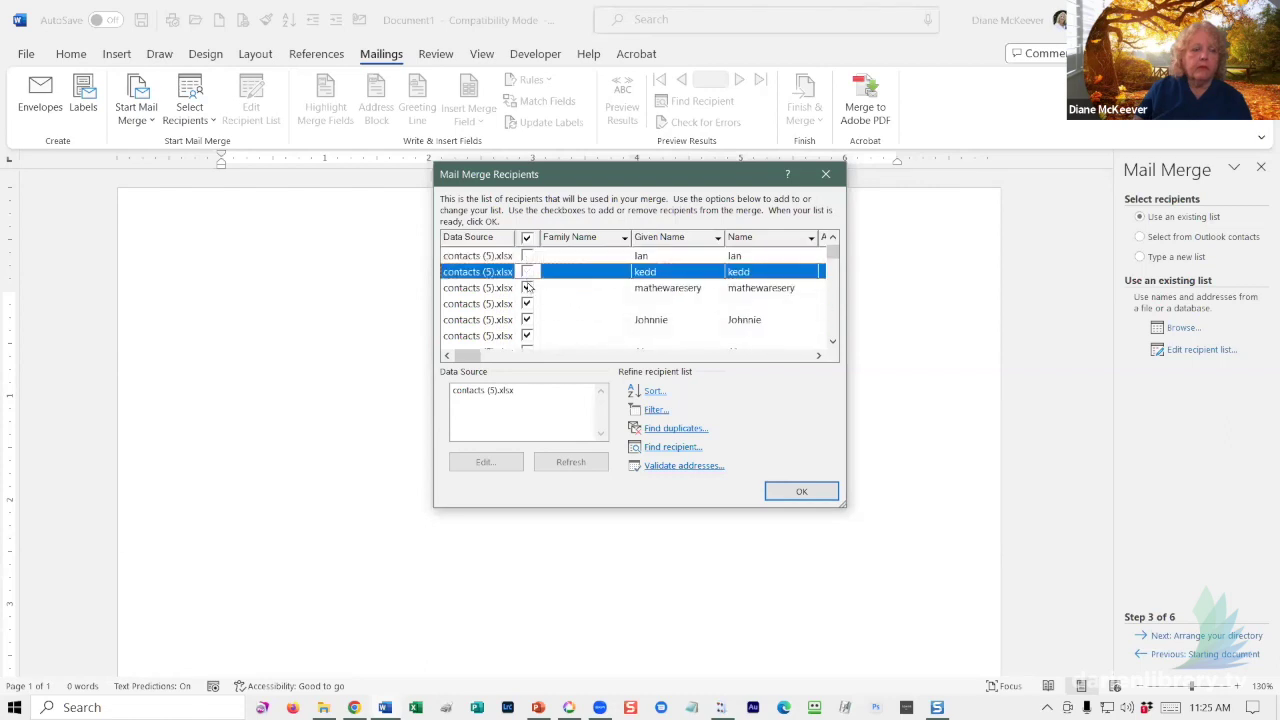
pyautogui.click(527, 336)
pyautogui.click(527, 320)
pyautogui.click(527, 304)
pyautogui.click(527, 272)
pyautogui.click(527, 288)
pyautogui.click(527, 272)
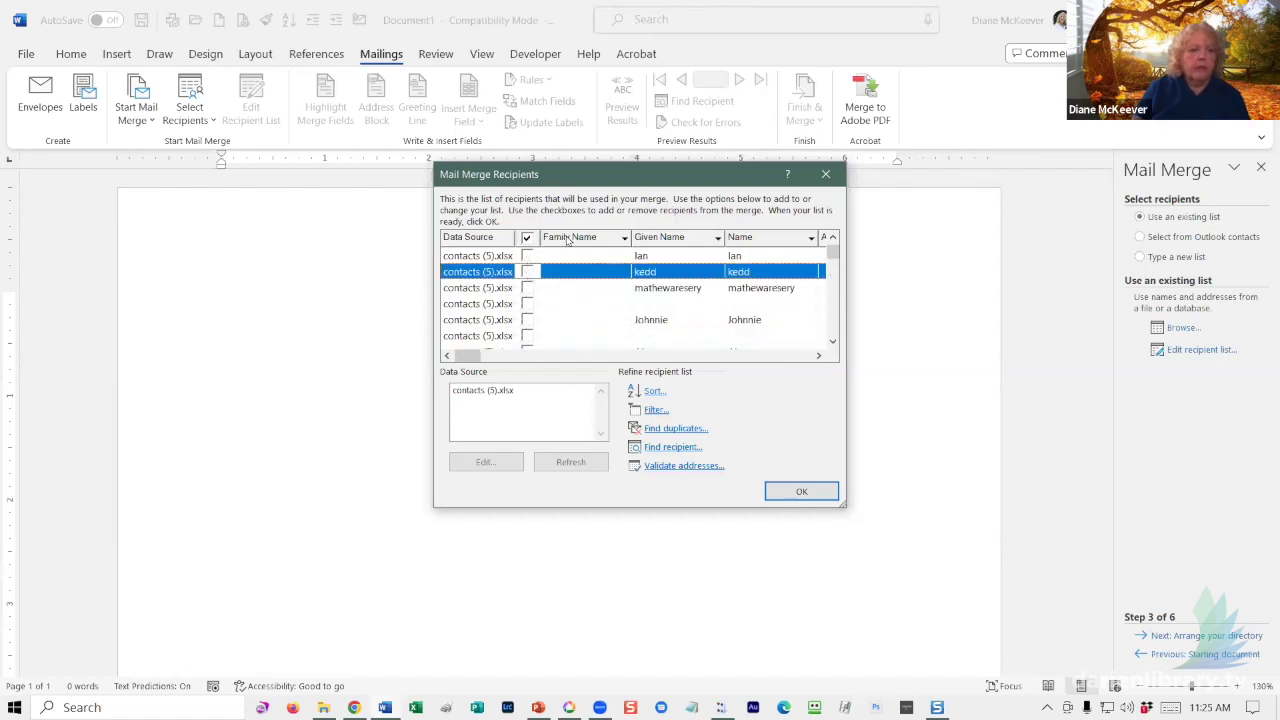
pyautogui.click(567, 240)
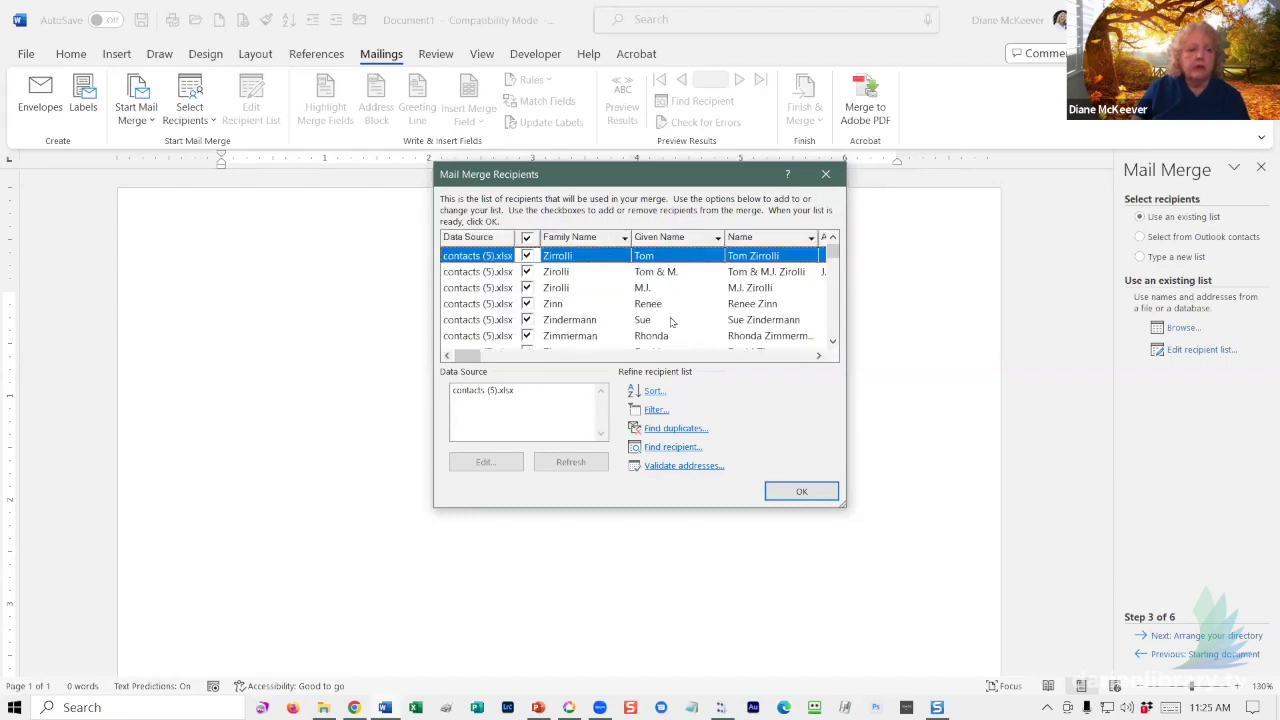
pyautogui.click(800, 492)
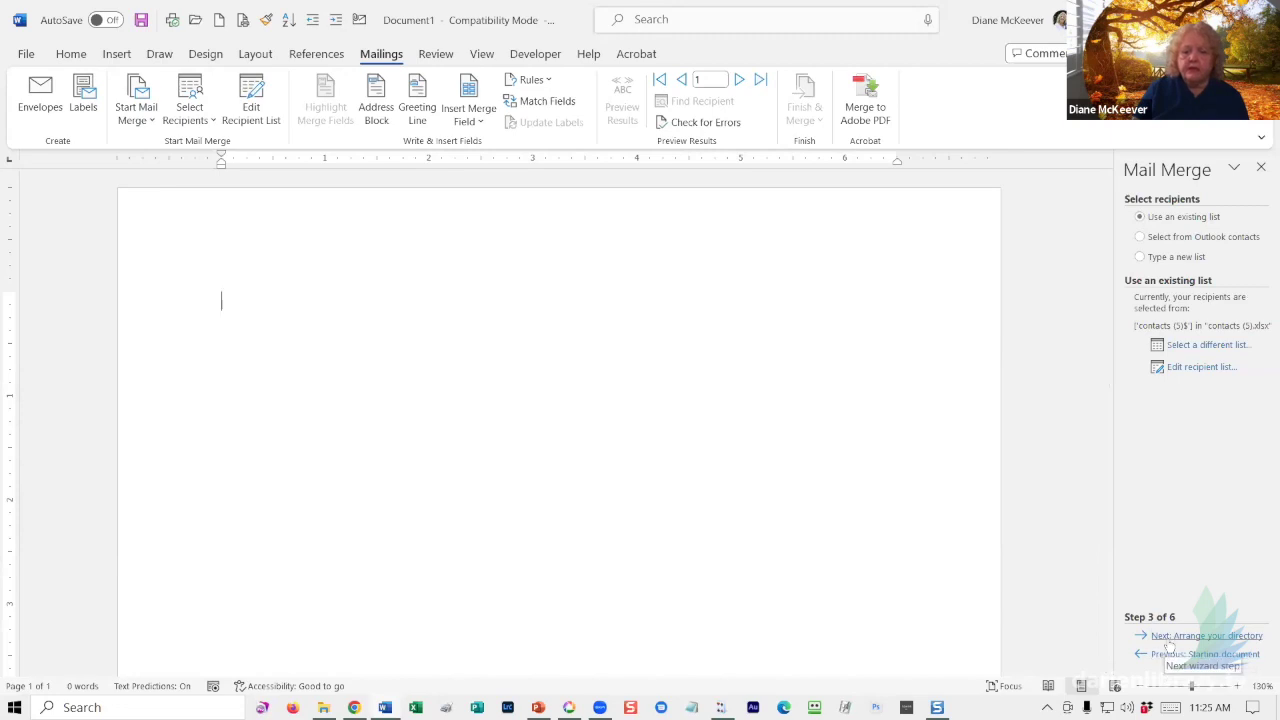
# - Build the entry as «Family_Name», «Given_Name» and briefly preview it with the first contact's data
pyautogui.click(1165, 637)
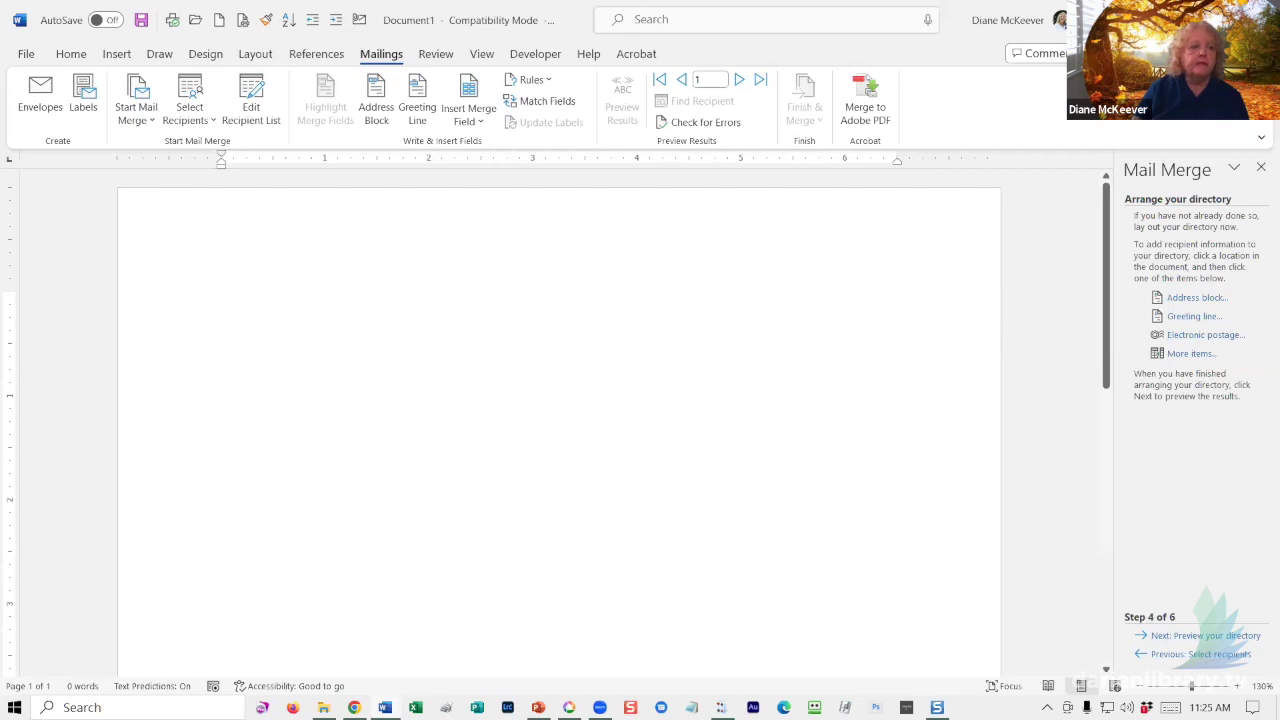
pyautogui.click(472, 121)
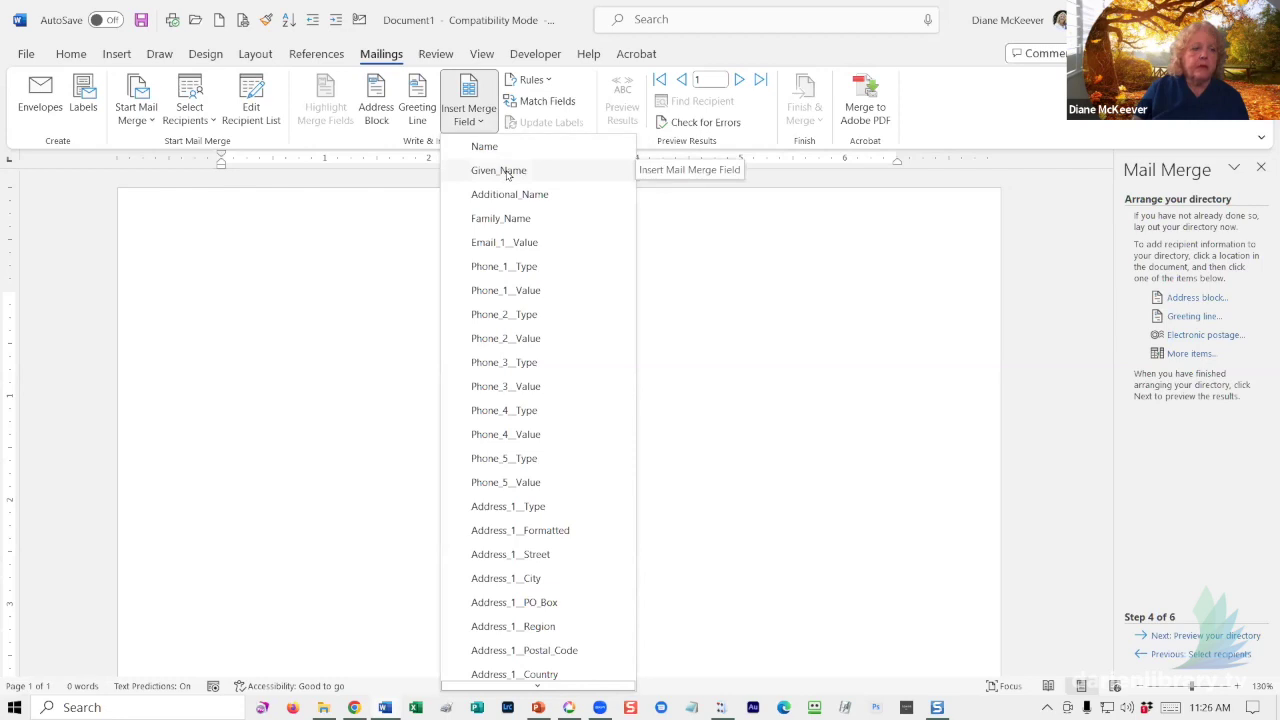
pyautogui.click(493, 218)
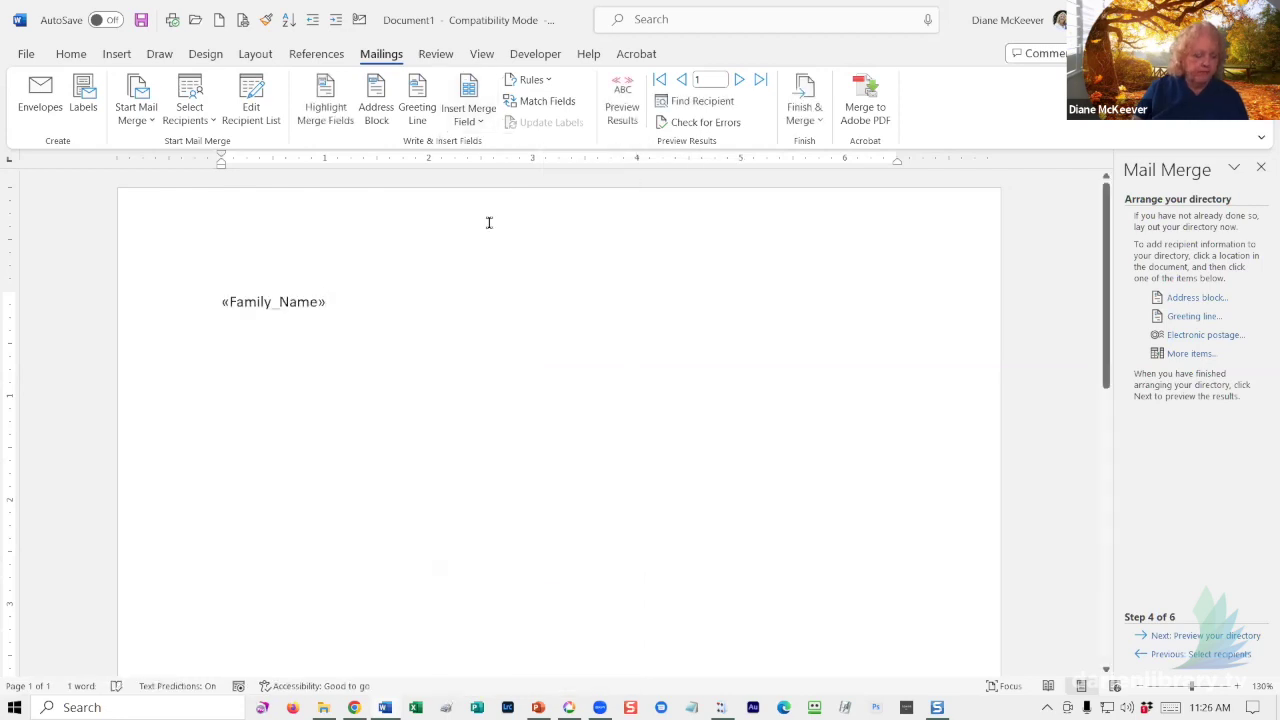
pyautogui.write(',')
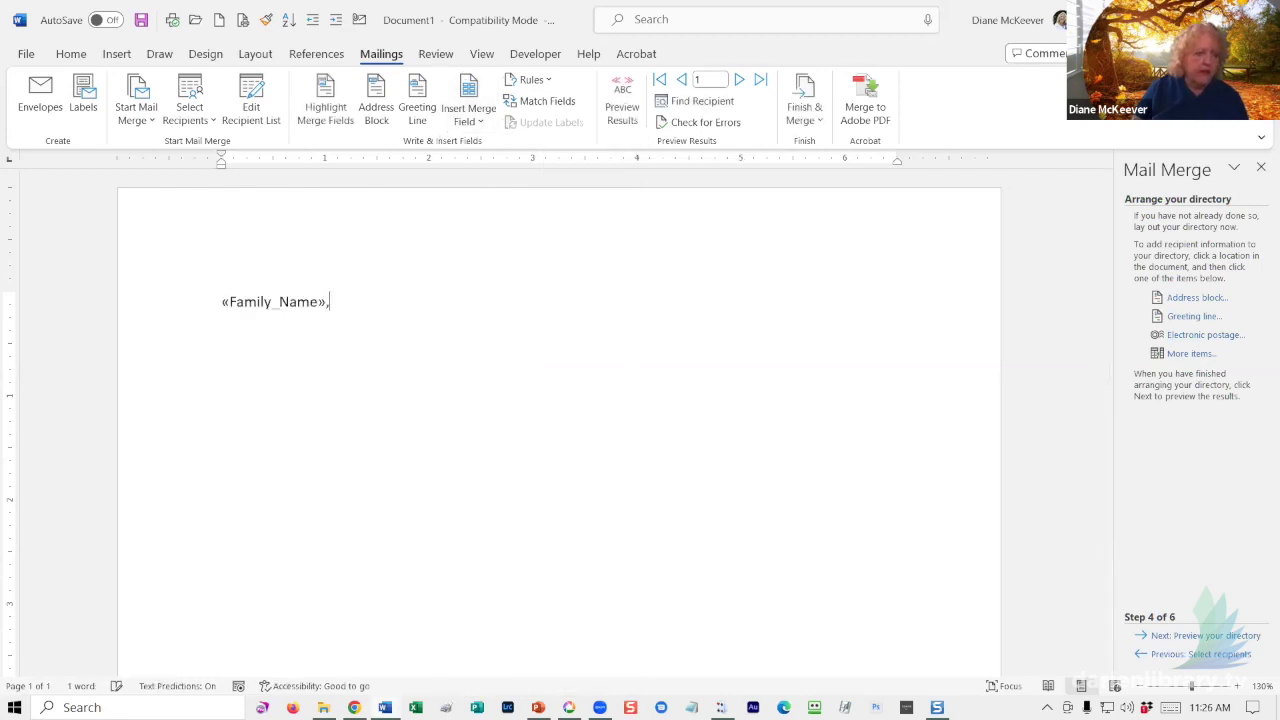
pyautogui.click(480, 121)
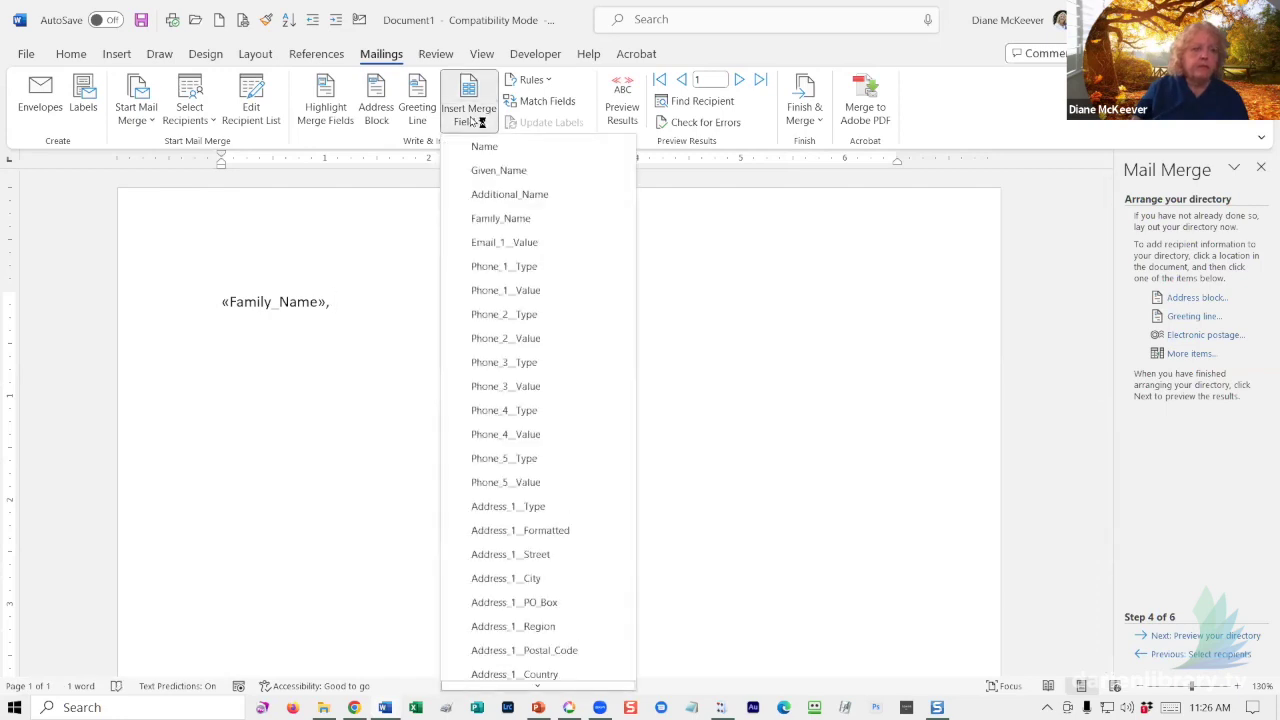
pyautogui.click(492, 172)
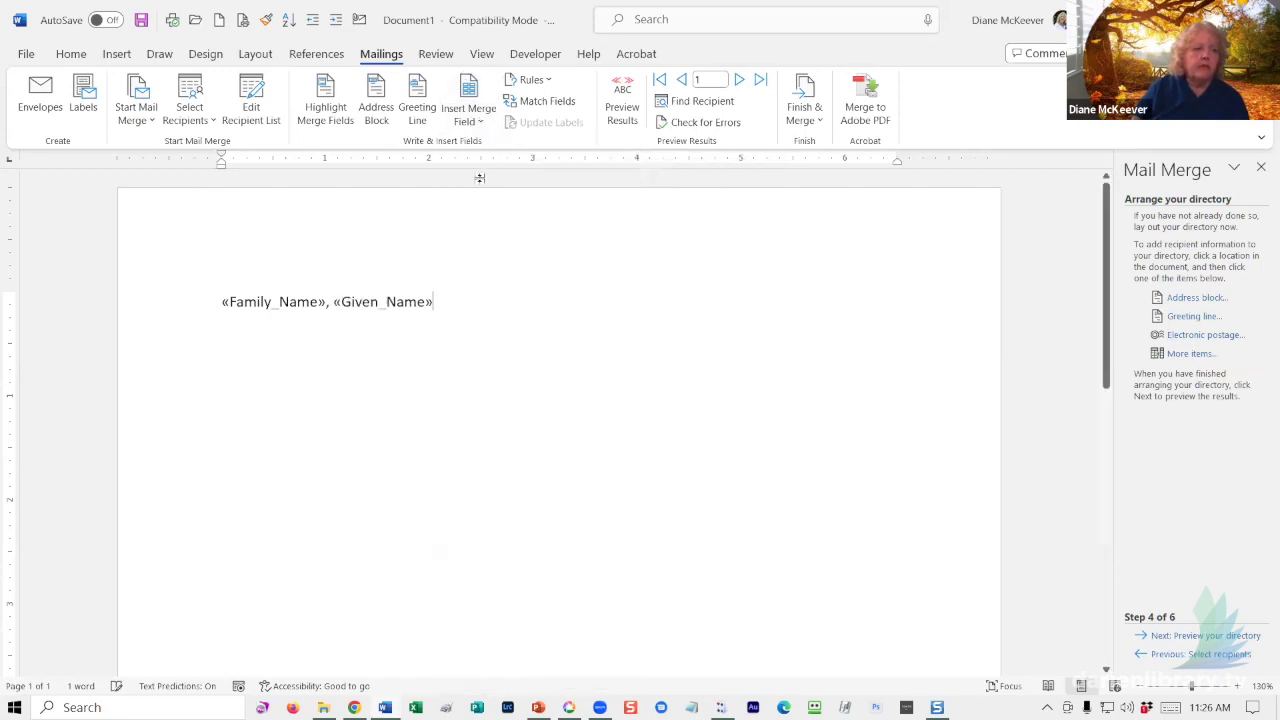
pyautogui.click(617, 108)
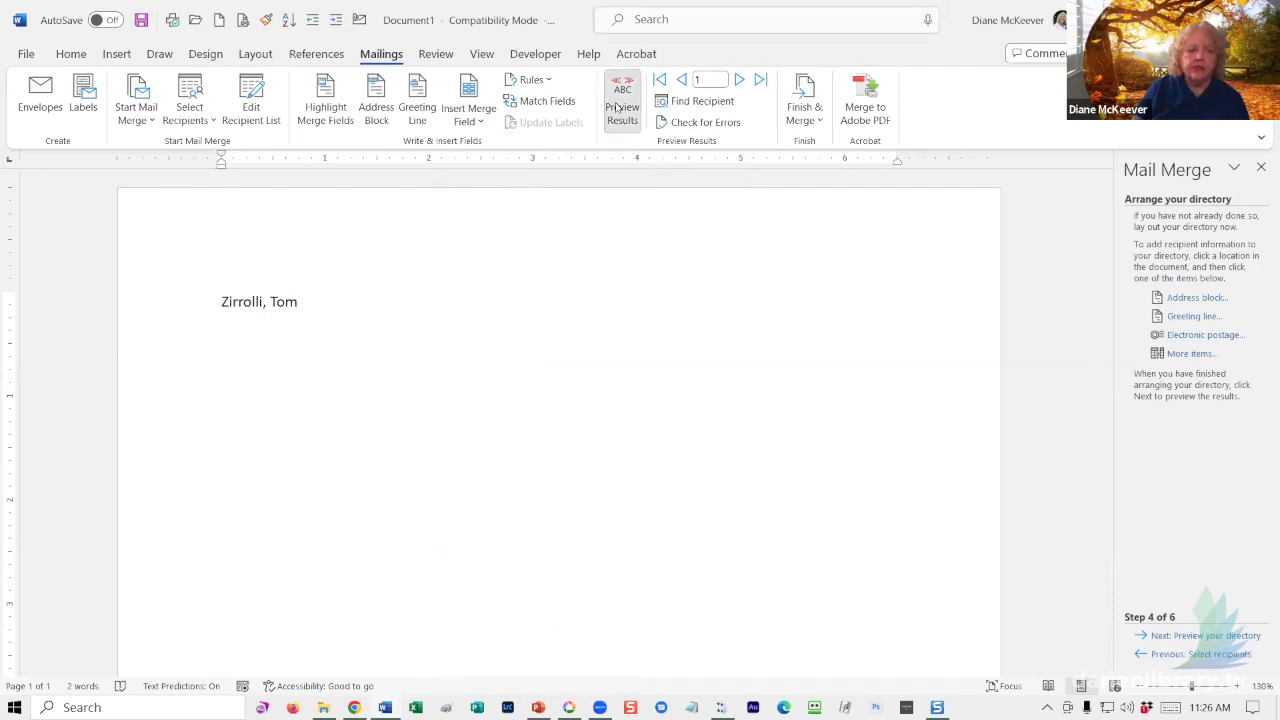
pyautogui.click(617, 108)
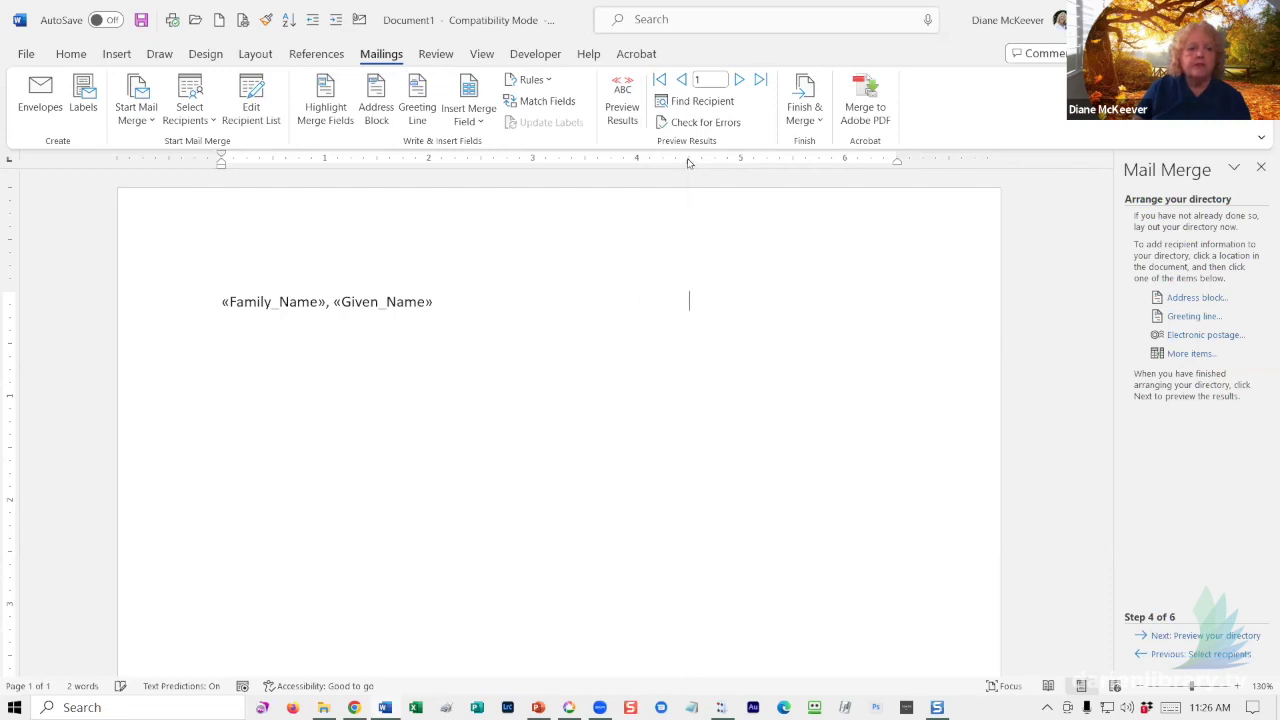
# - Give the 4.5" tab stop a dotted leader
pyautogui.doubleClick(688, 160)
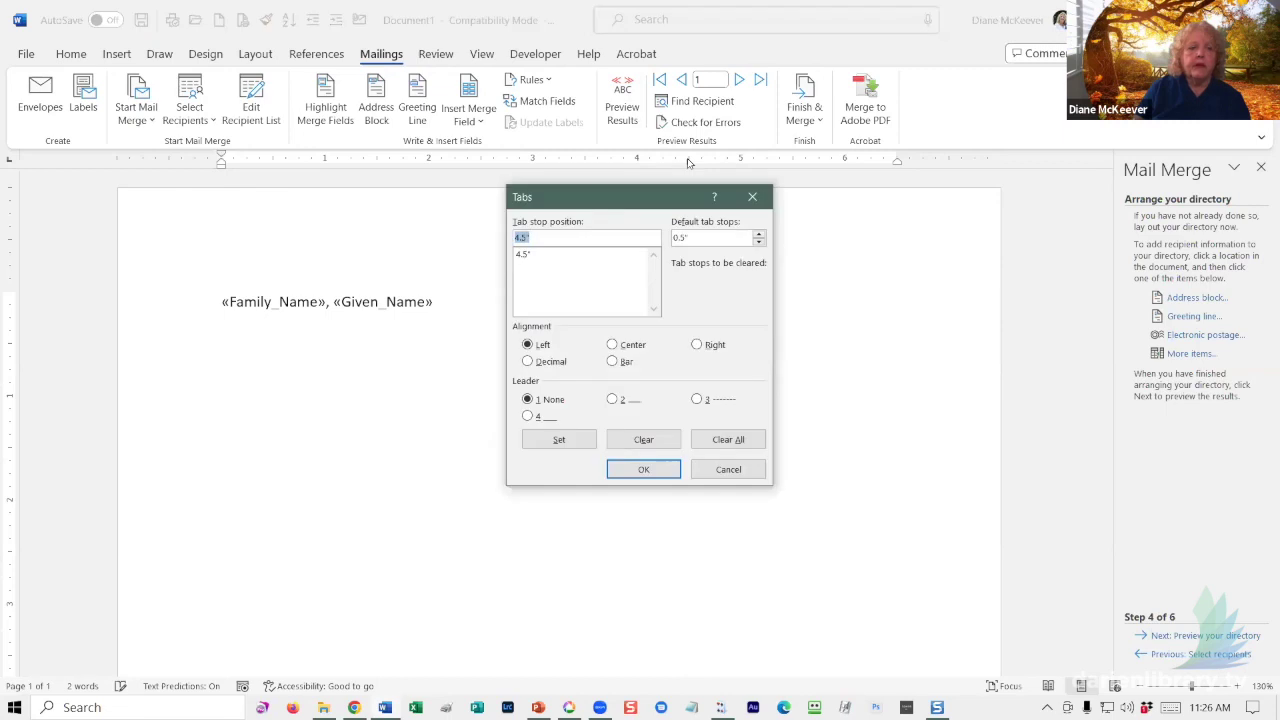
pyautogui.click(613, 400)
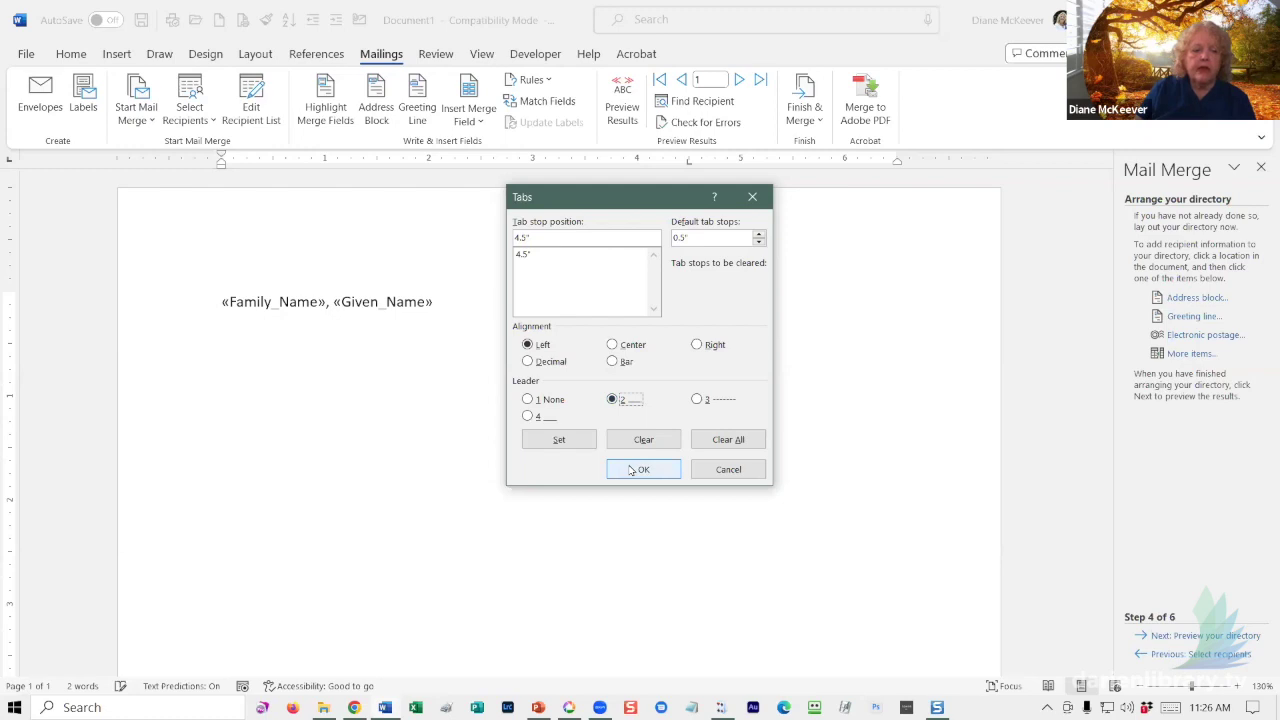
pyautogui.click(632, 471)
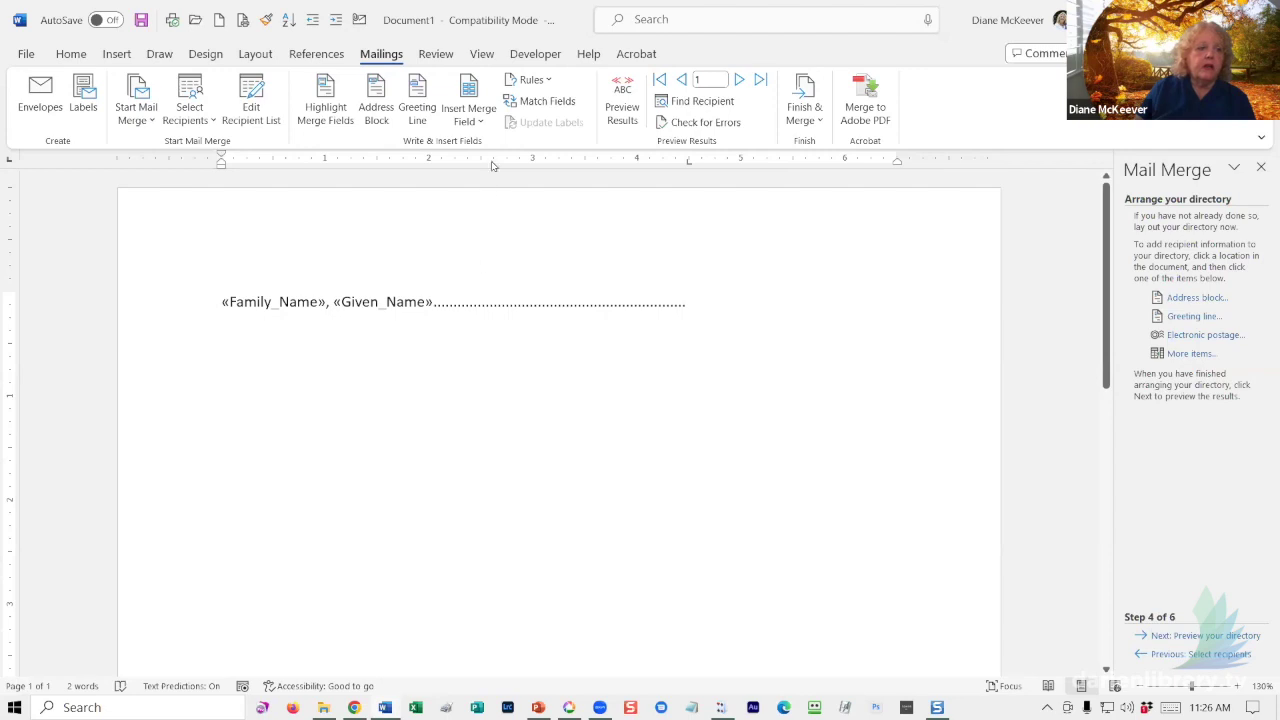
# - Insert the Phone_1__Value field after the dotted leader and preview the first contact's entry
pyautogui.click(474, 119)
pyautogui.click(474, 119)
pyautogui.click(474, 121)
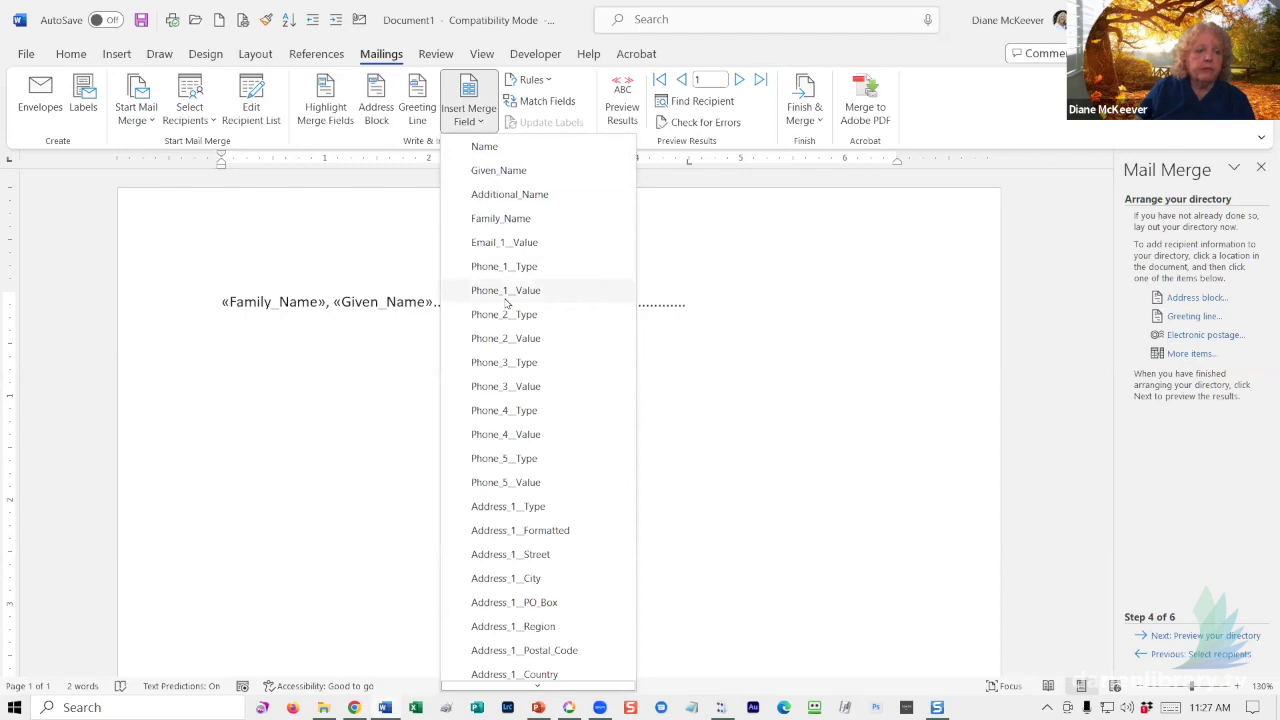
pyautogui.click(505, 300)
pyautogui.click(619, 100)
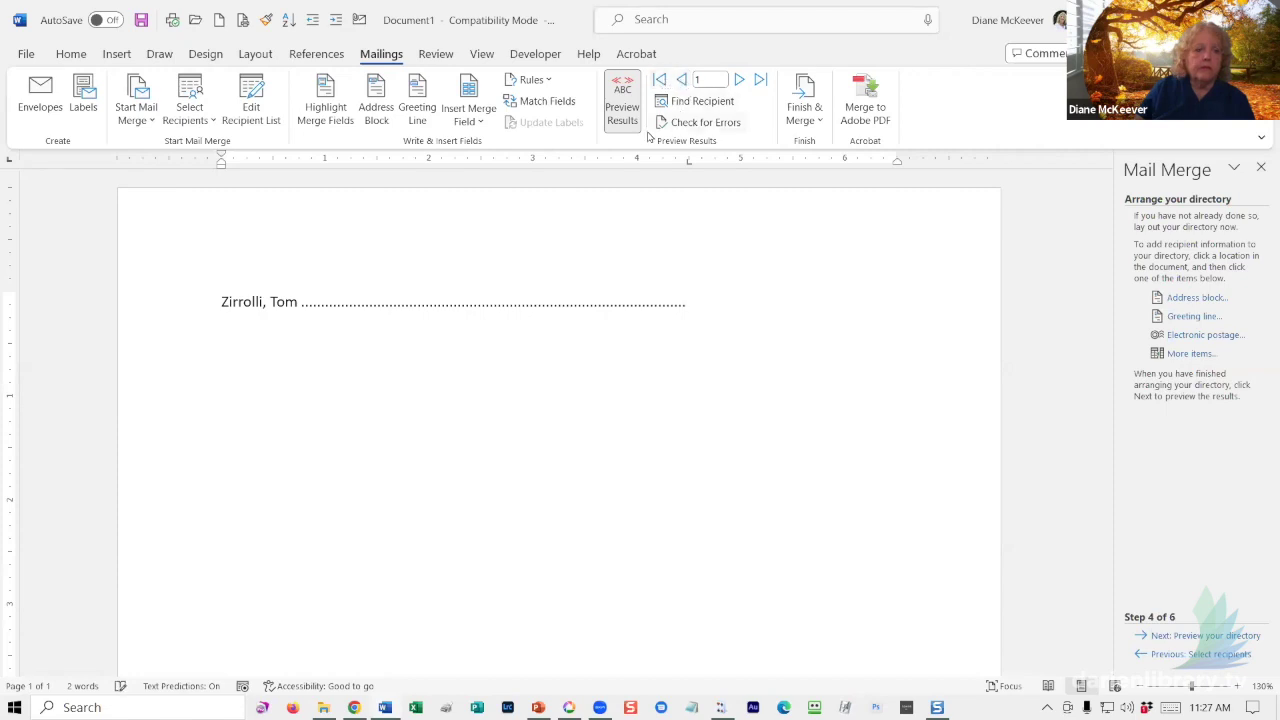
# - Turn off Preview Results so the «Family_Name», «Given_Name» and «Phone_1__Value» fields show again
pyautogui.click(623, 103)
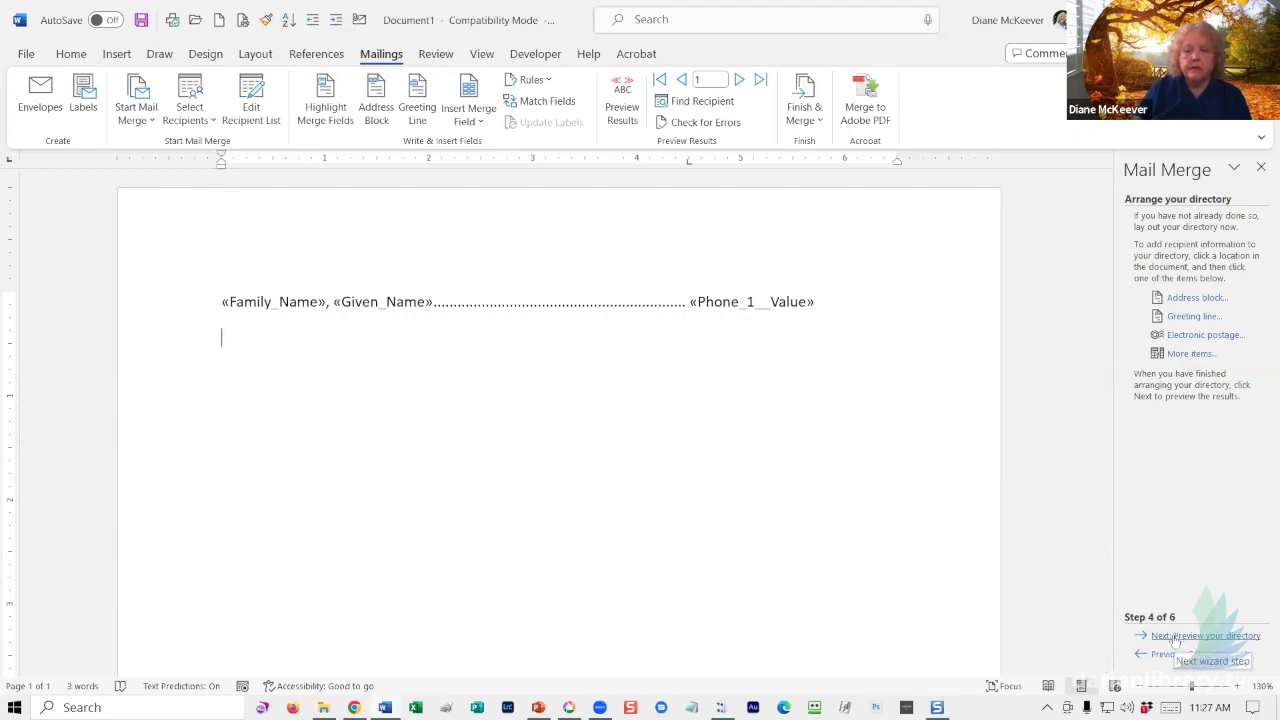
# - Complete the merge, sending all records to a new Directory1 document
pyautogui.click(1168, 636)
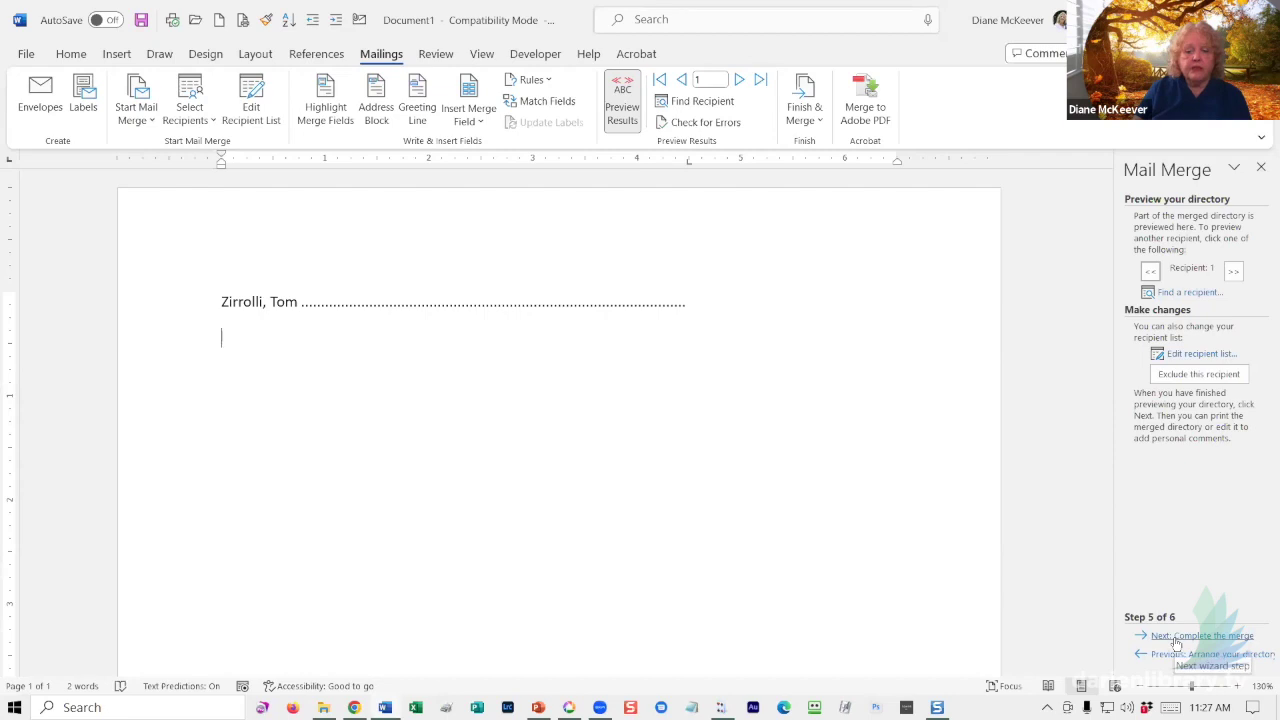
pyautogui.click(1176, 638)
pyautogui.click(1189, 268)
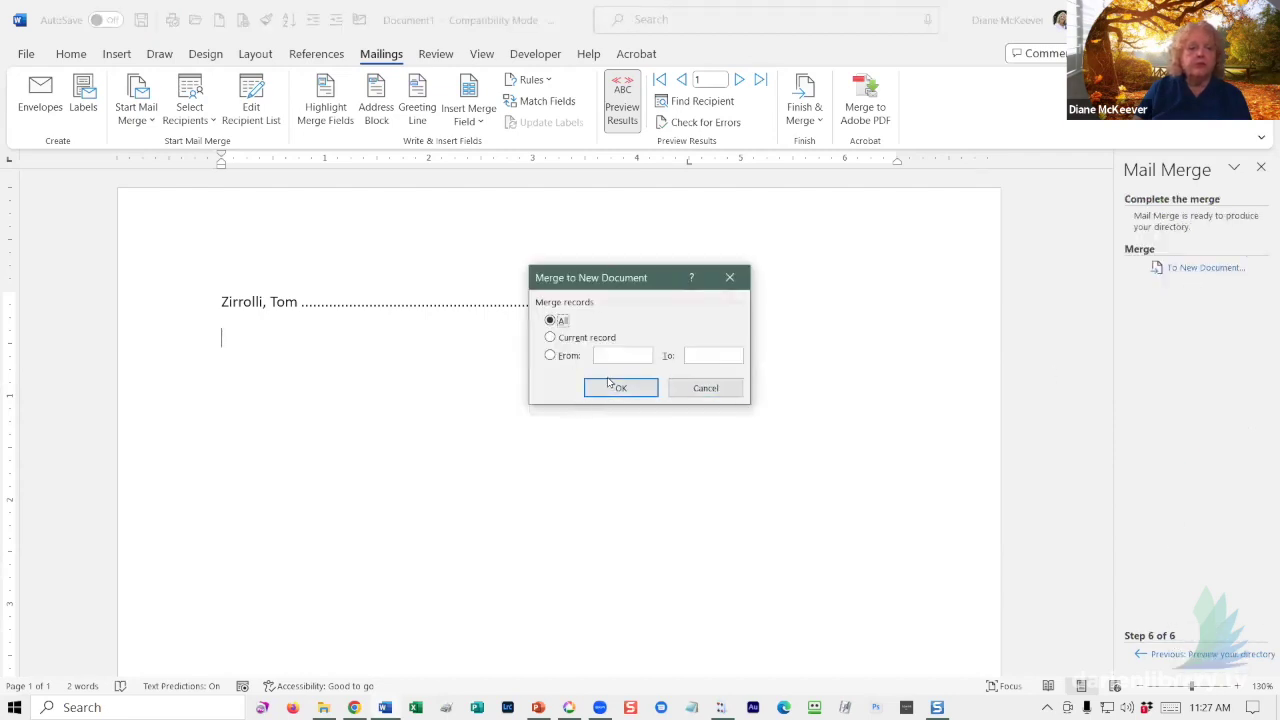
pyautogui.click(617, 388)
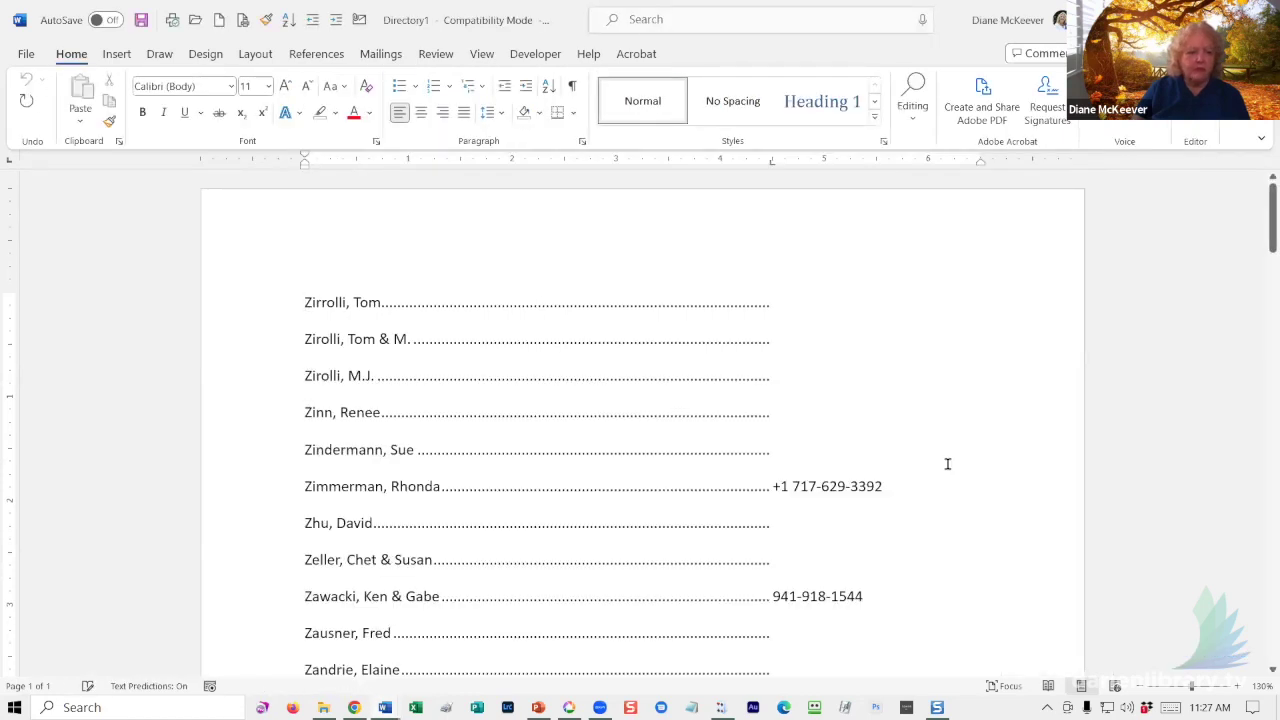
# - Scroll through the merged Directory1 listing, then switch back to Document1
pyautogui.scroll(-5, 951, 456)
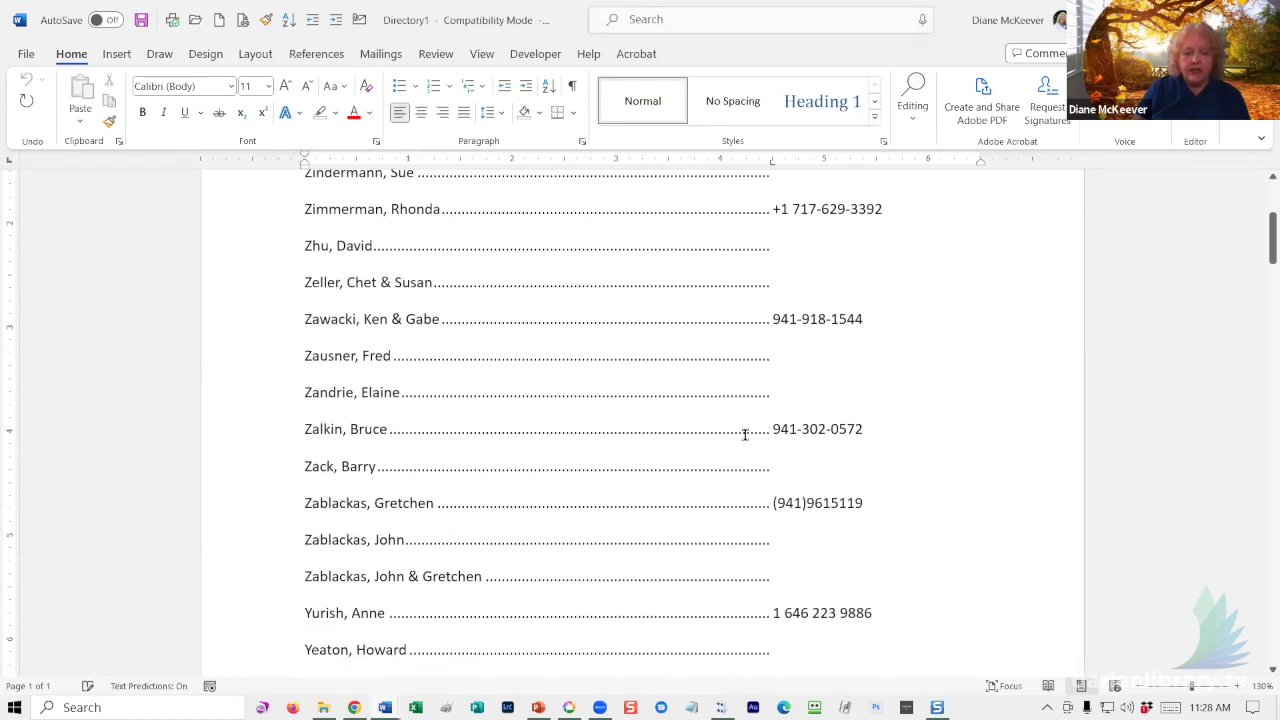
pyautogui.scroll(-3, 942, 476)
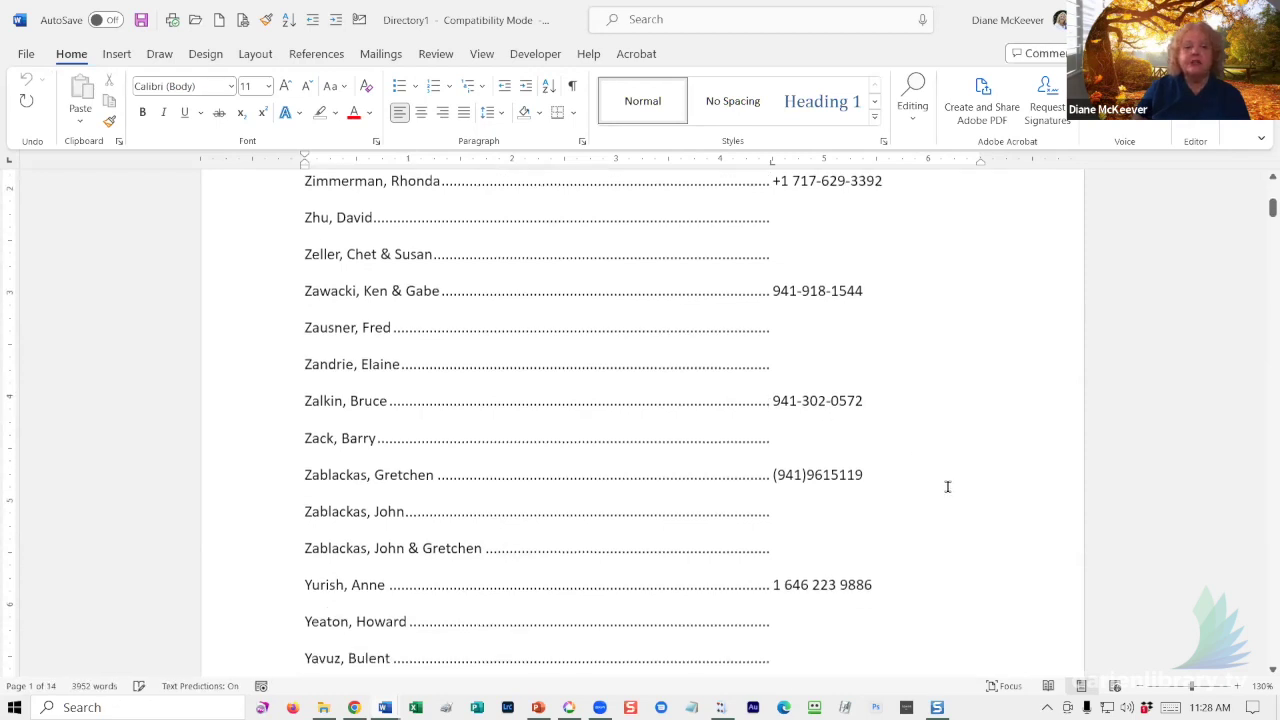
pyautogui.scroll(-5, 942, 476)
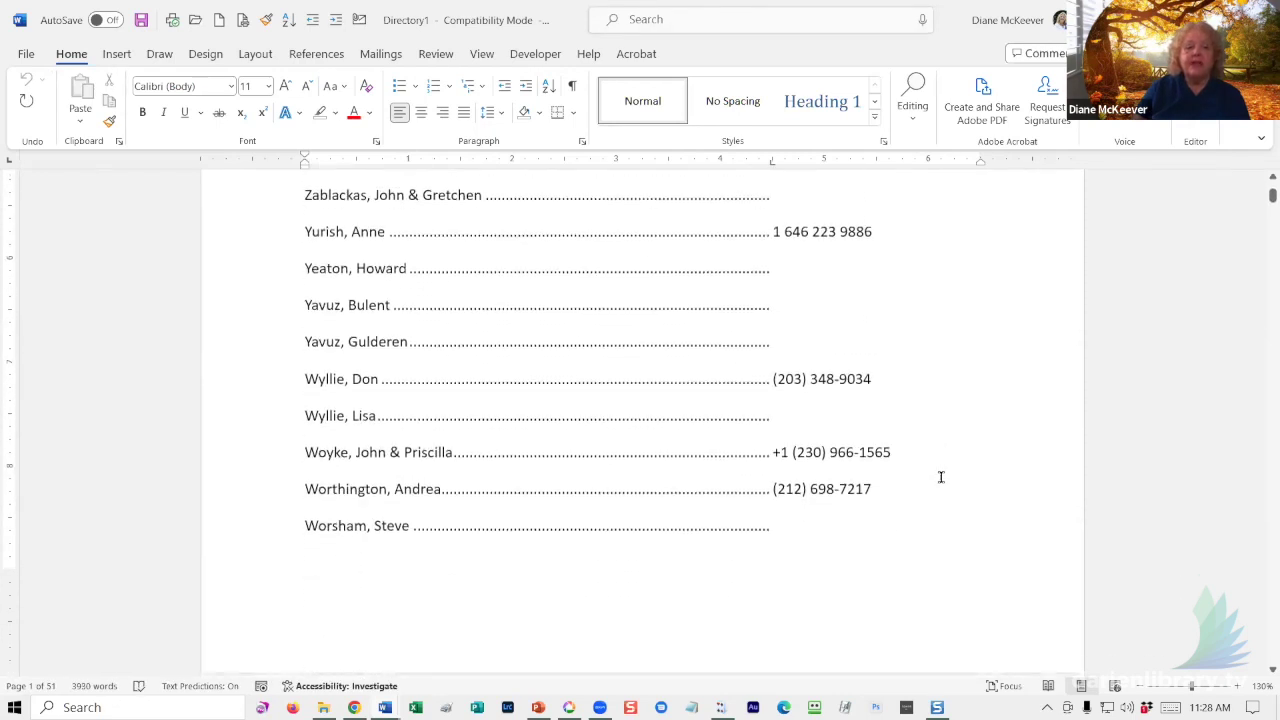
pyautogui.scroll(-5, 941, 477)
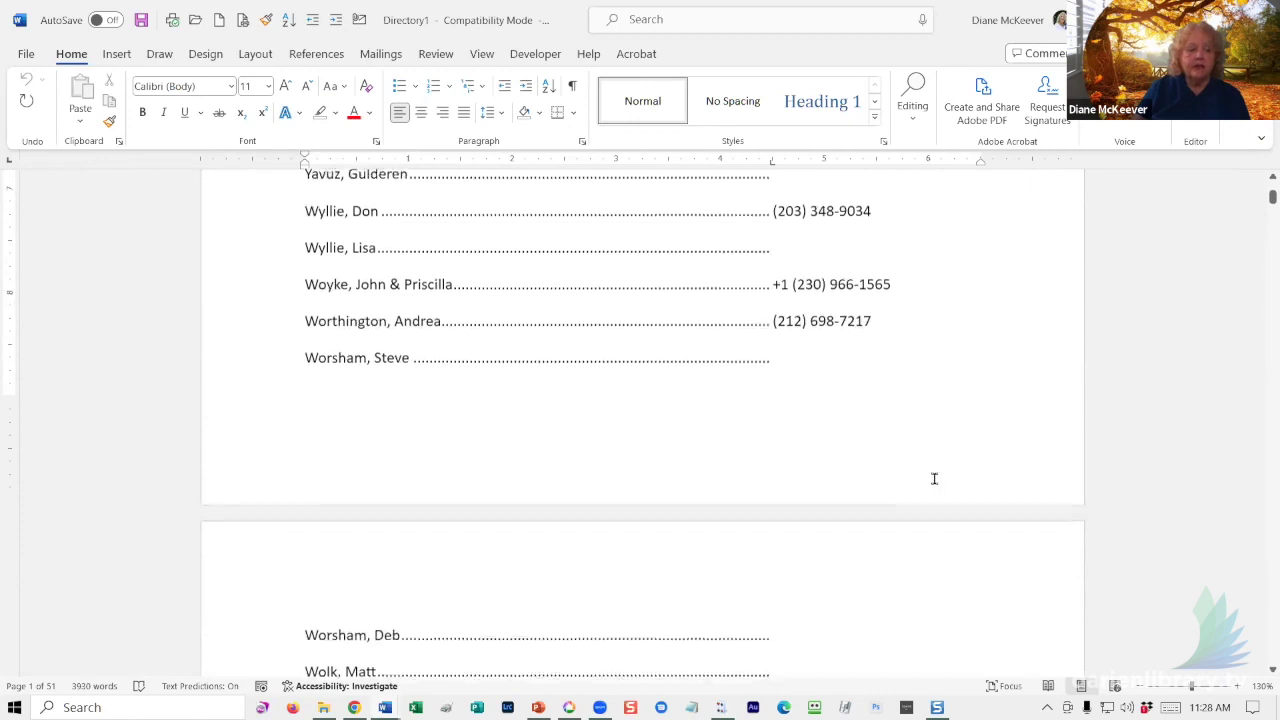
pyautogui.scroll(-8, 930, 480)
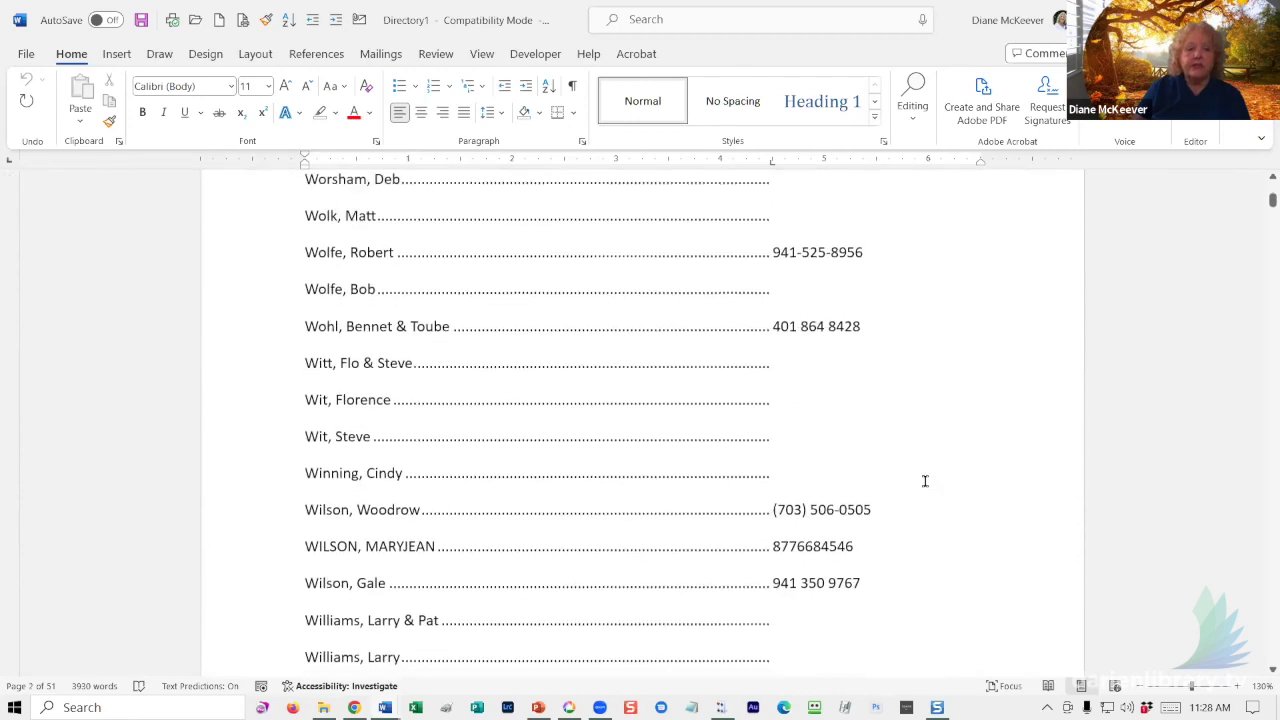
pyautogui.scroll(-8, 925, 480)
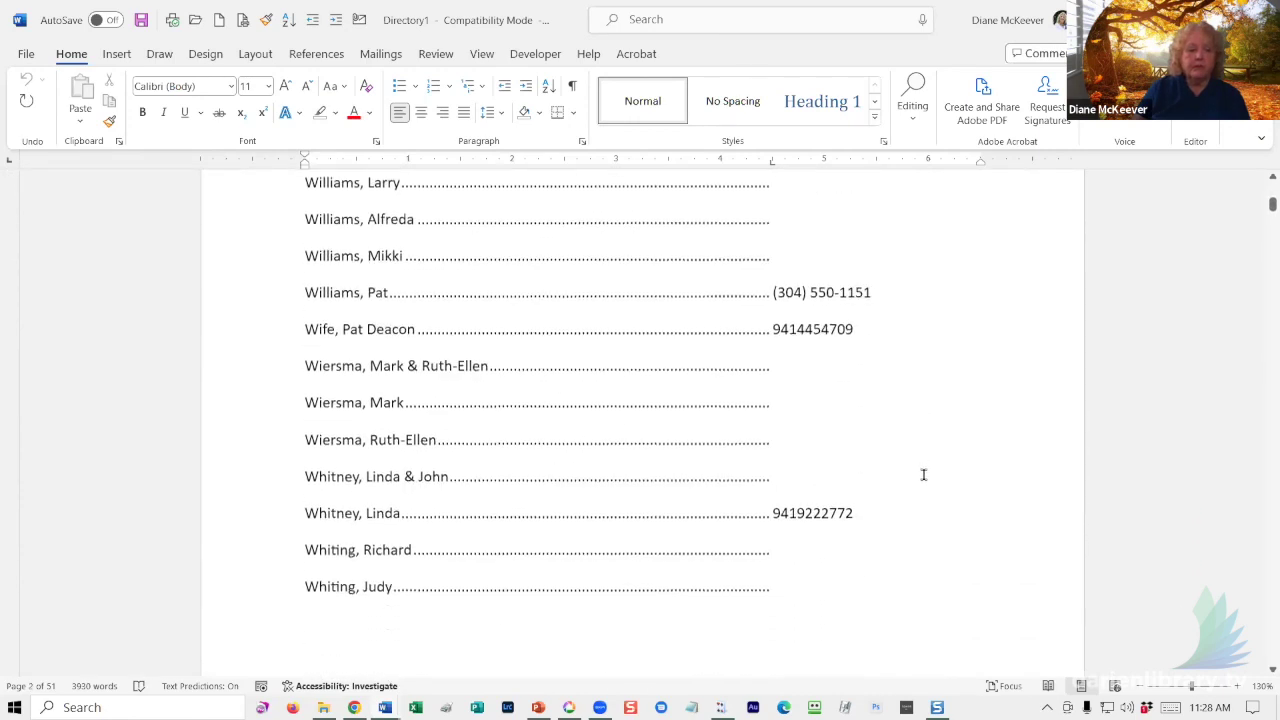
pyautogui.scroll(-9, 924, 474)
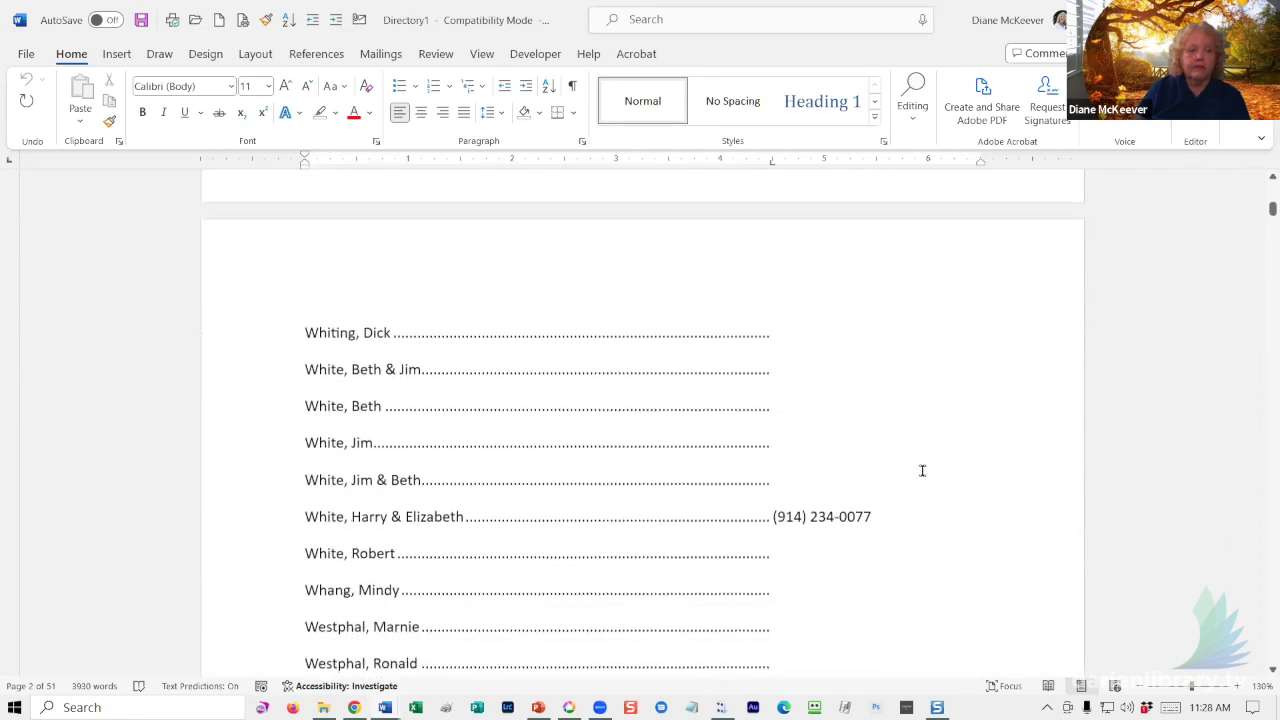
pyautogui.scroll(-4, 921, 476)
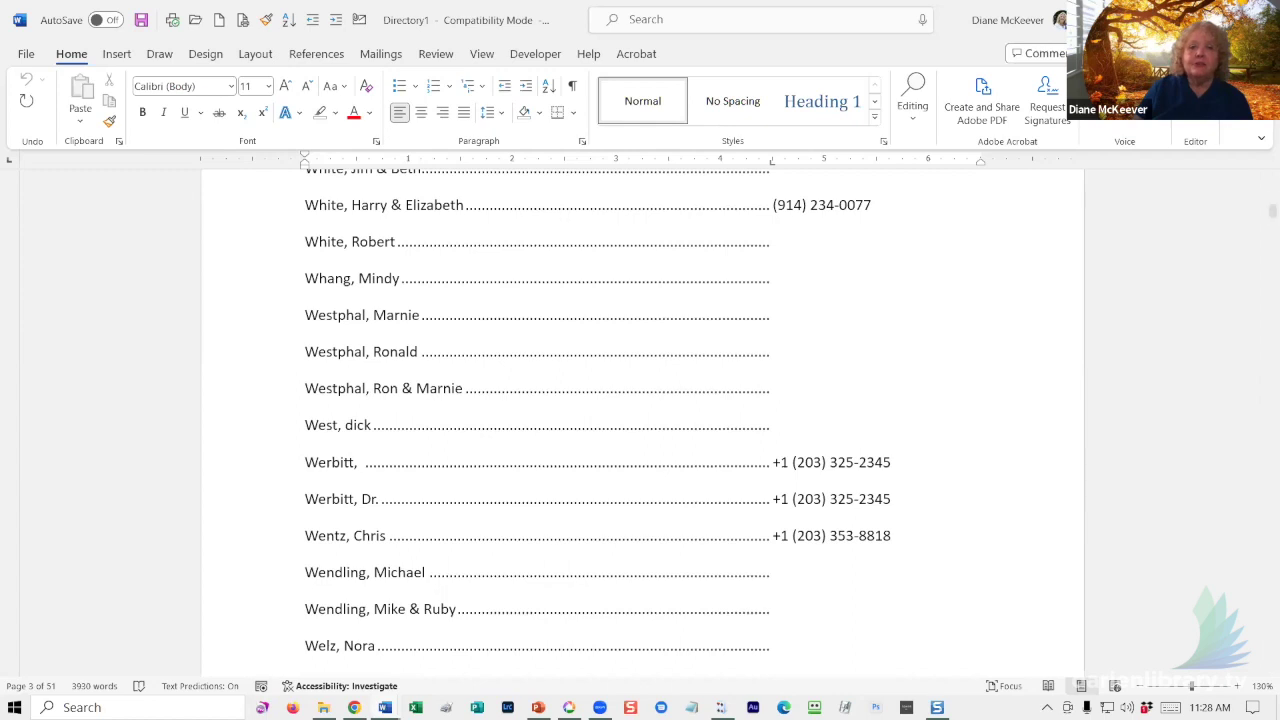
pyautogui.scroll(5, 783, 440)
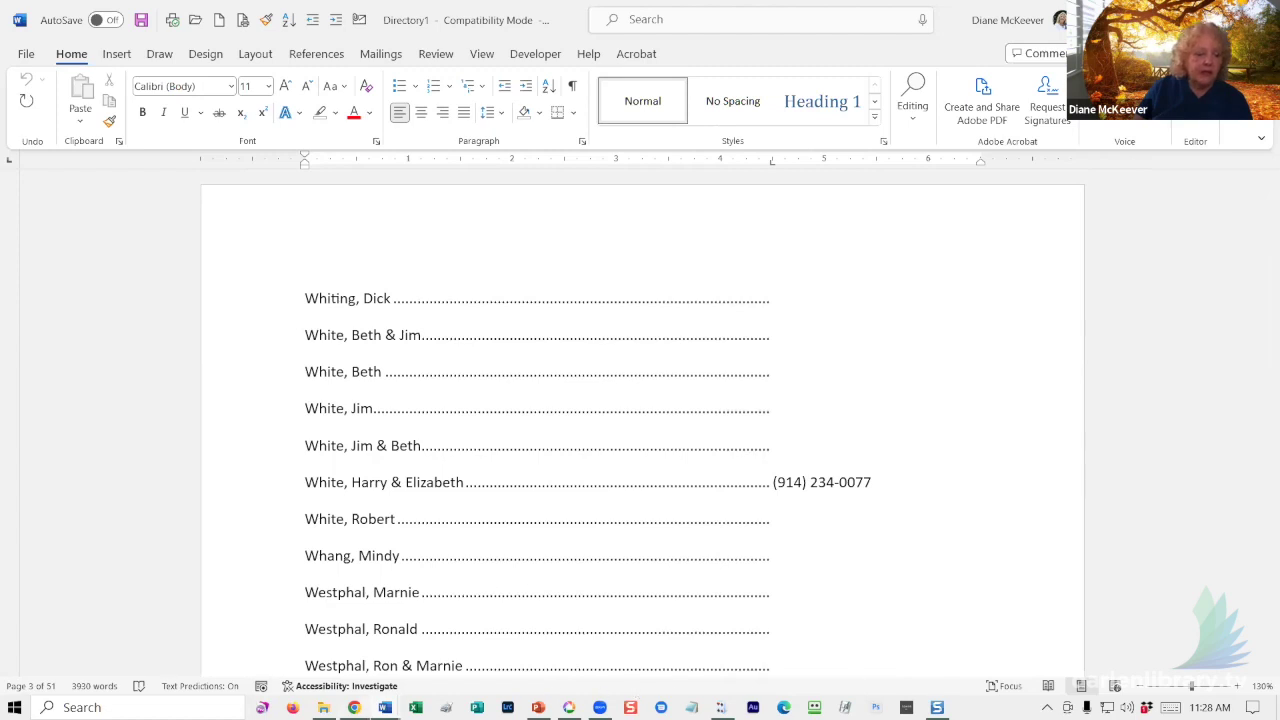
pyautogui.moveTo(385, 707)
pyautogui.click(355, 655)
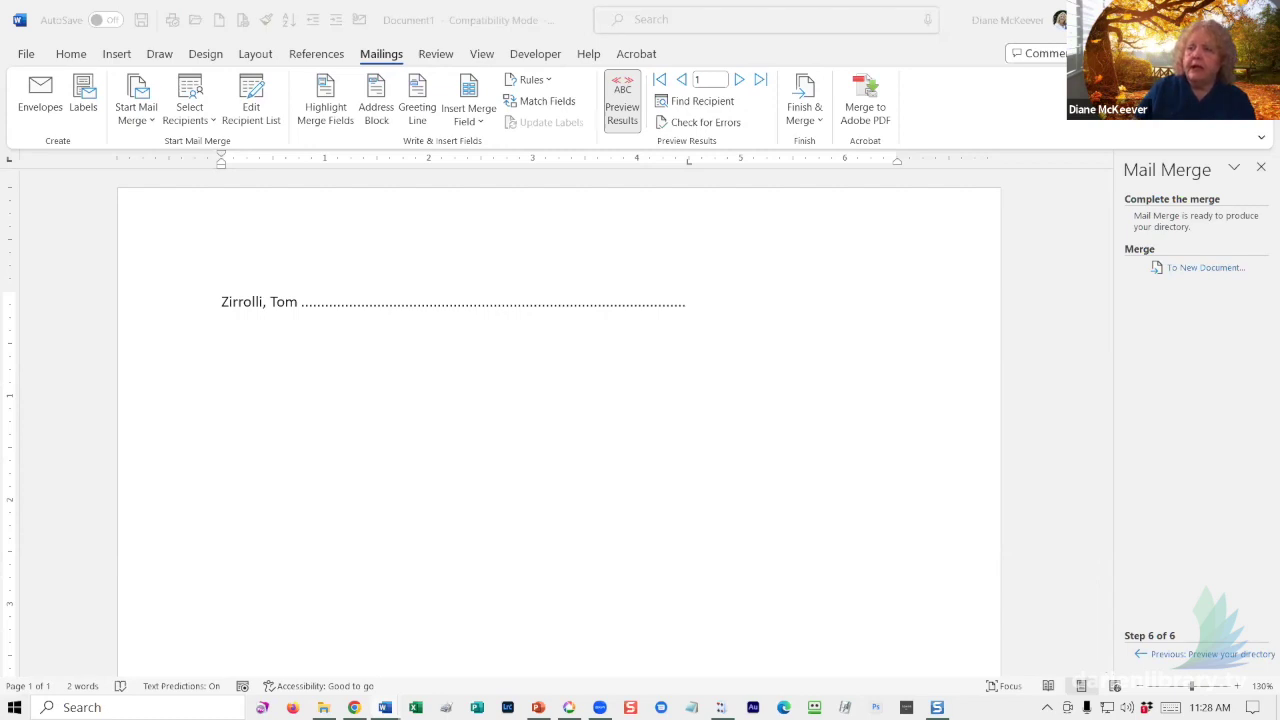
# - Change the 4.5" tab stop's leader from dots to dashes
pyautogui.click(685, 309)
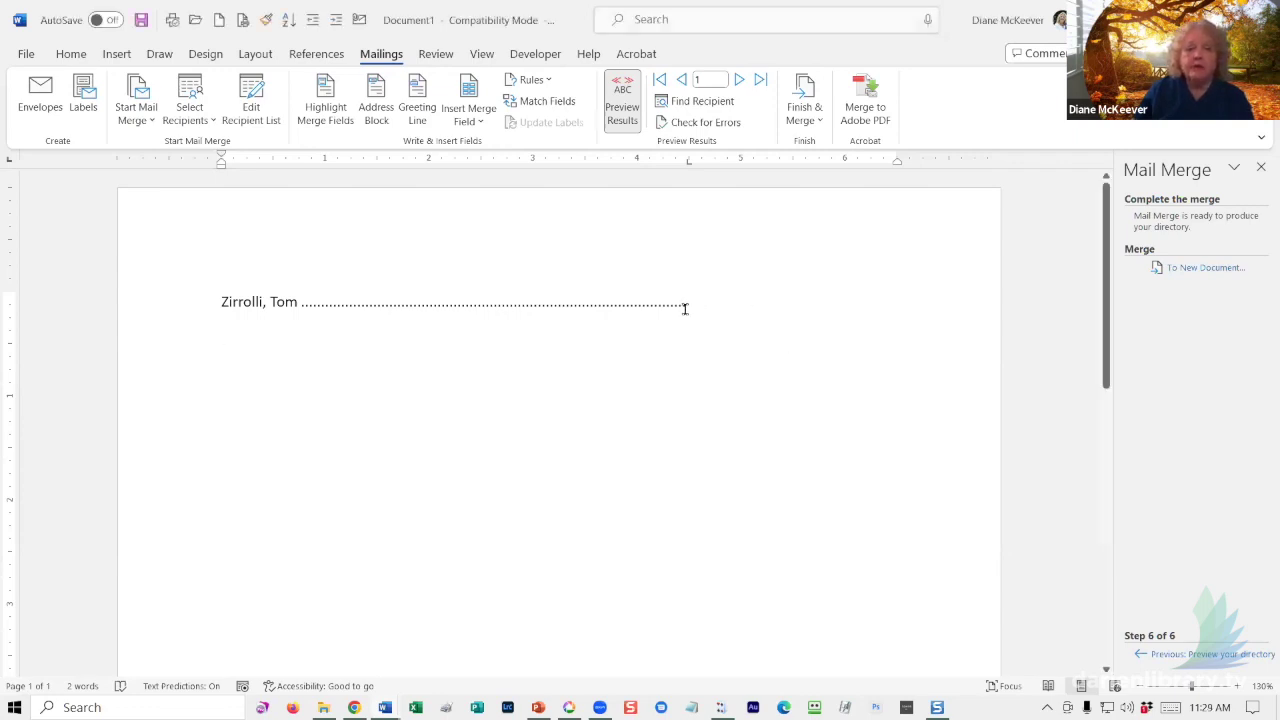
pyautogui.click(686, 303)
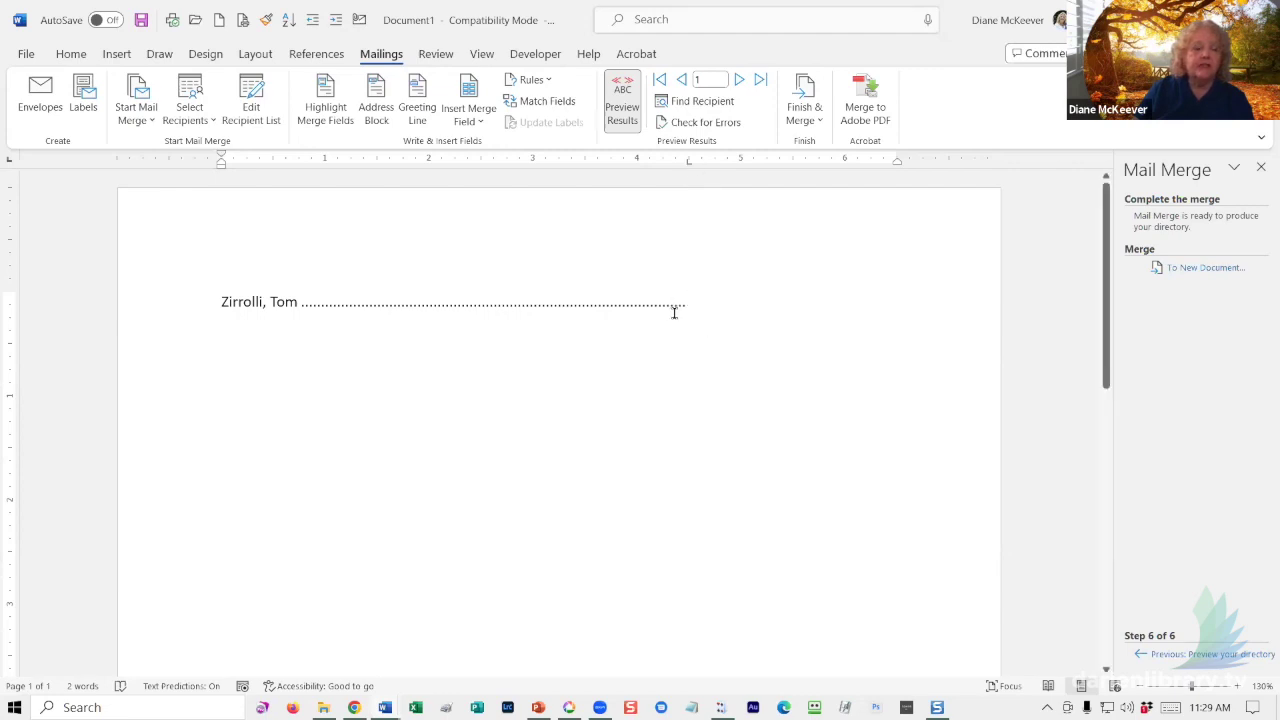
pyautogui.doubleClick(688, 162)
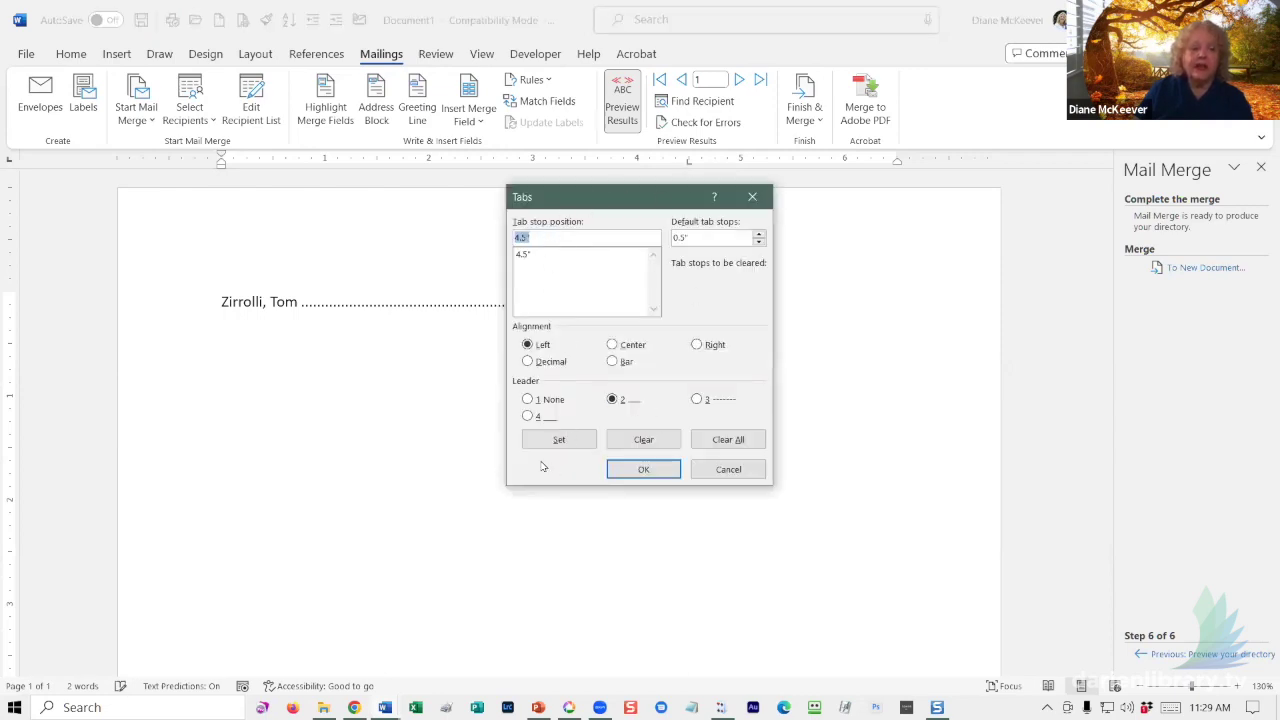
pyautogui.click(612, 400)
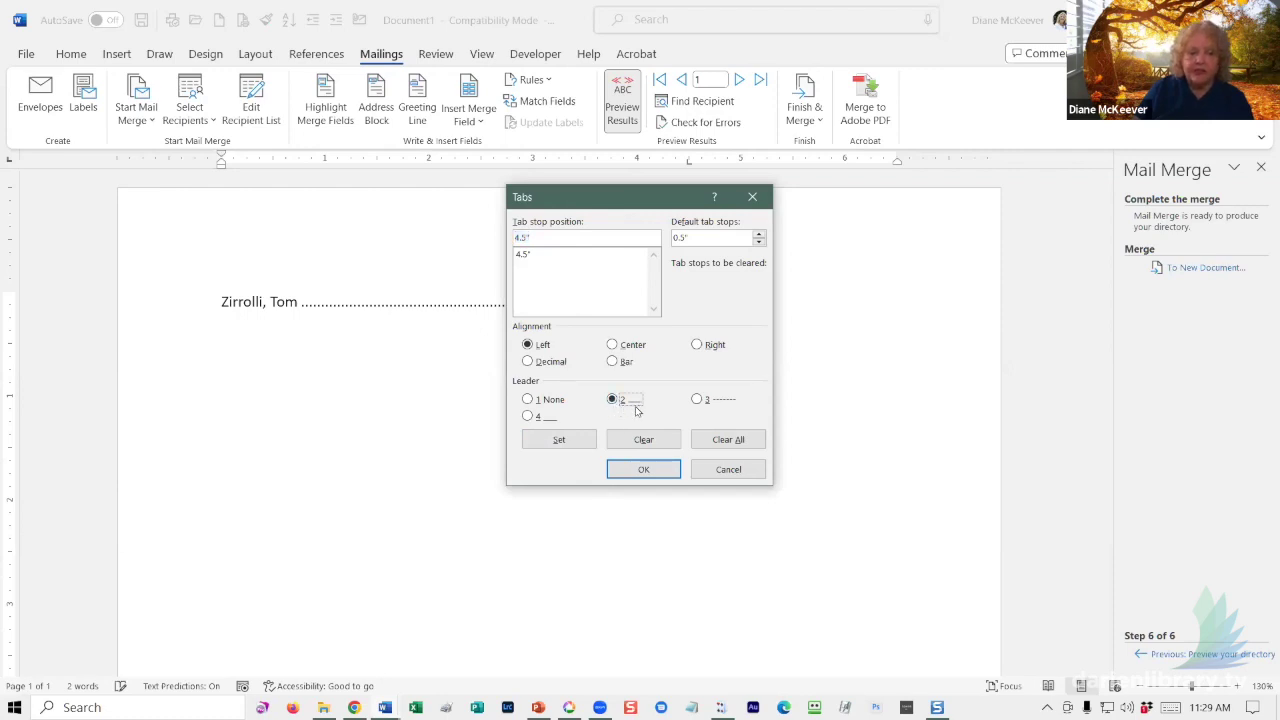
pyautogui.click(697, 400)
pyautogui.click(644, 469)
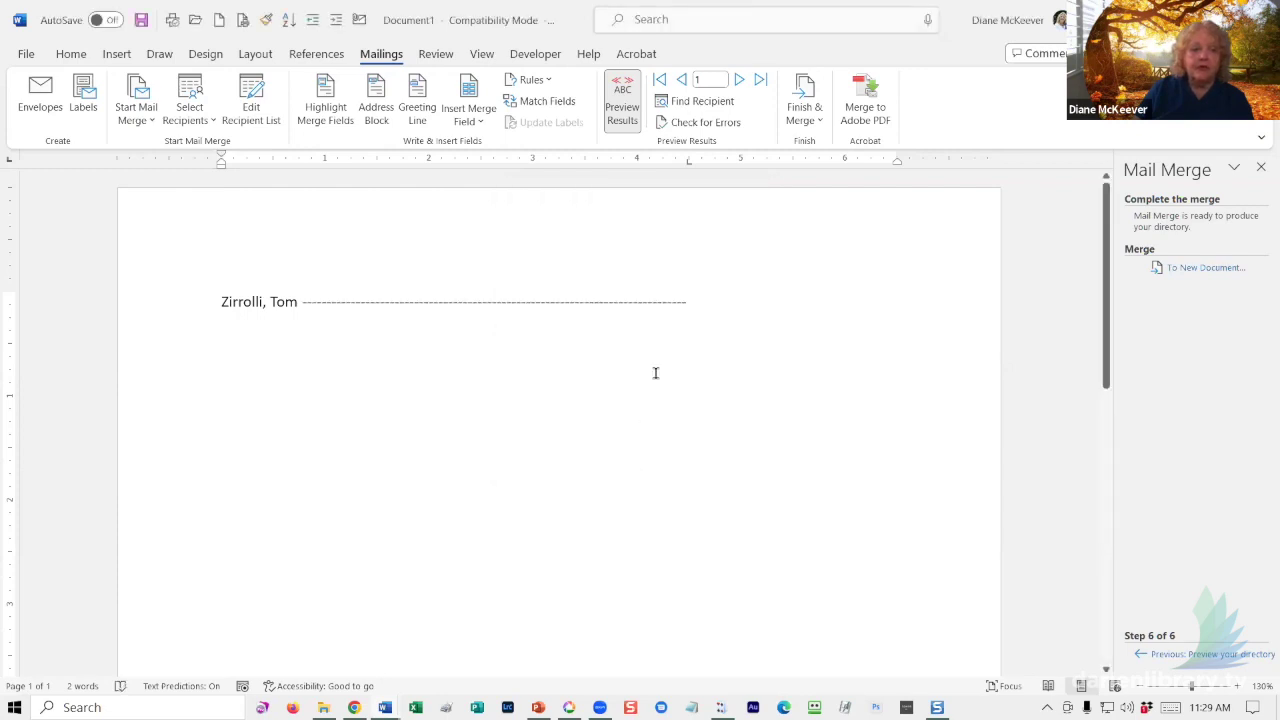
# - Switch the 4.5" tab stop's leader to a solid underline
pyautogui.doubleClick(688, 163)
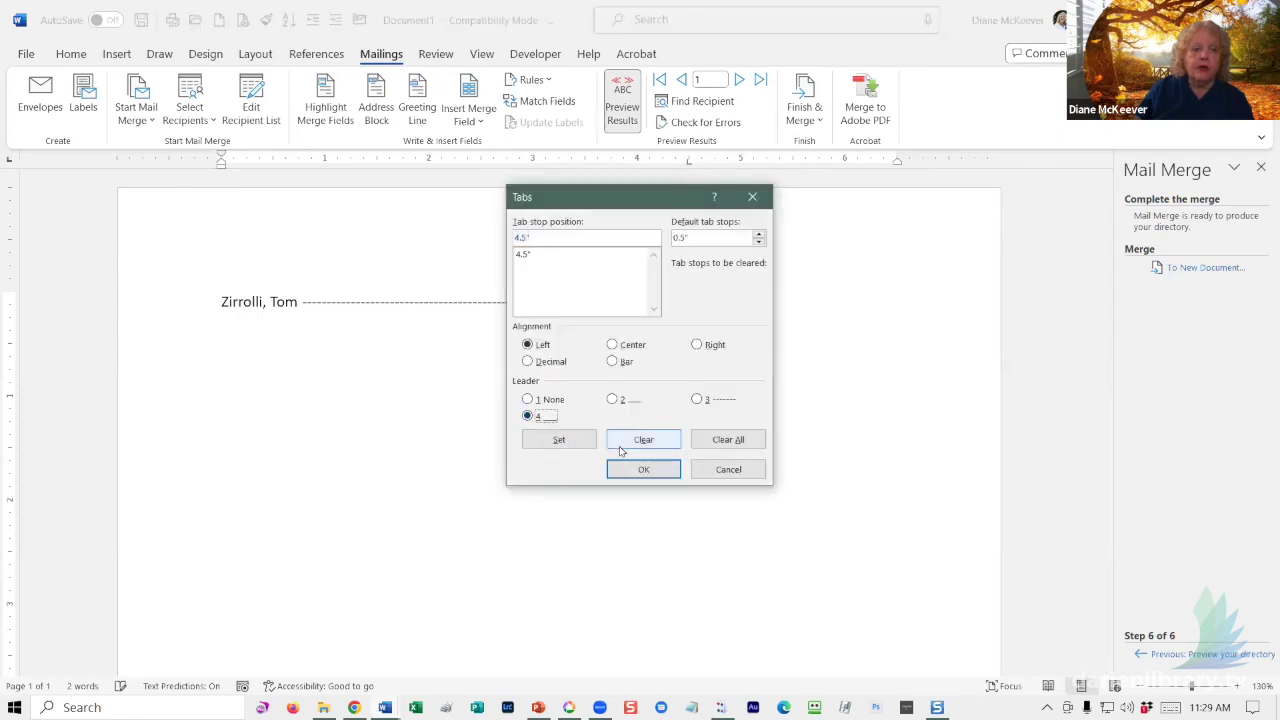
pyautogui.click(563, 440)
pyautogui.click(640, 470)
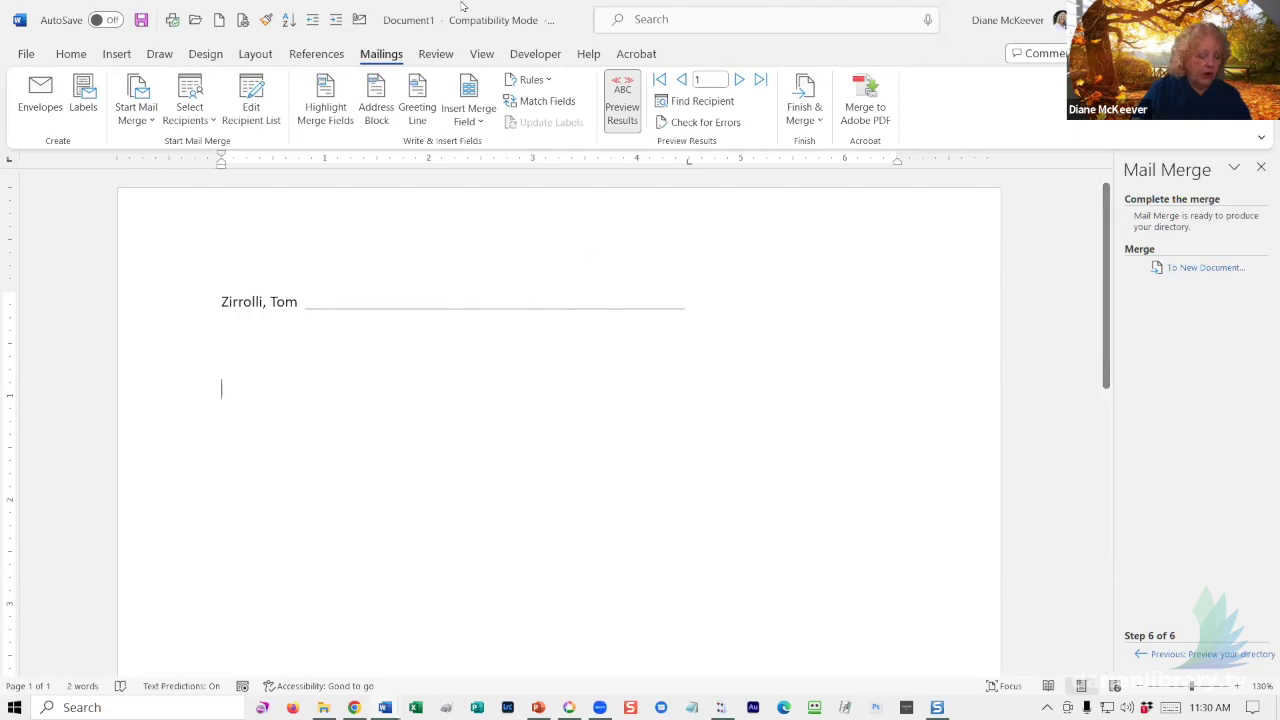
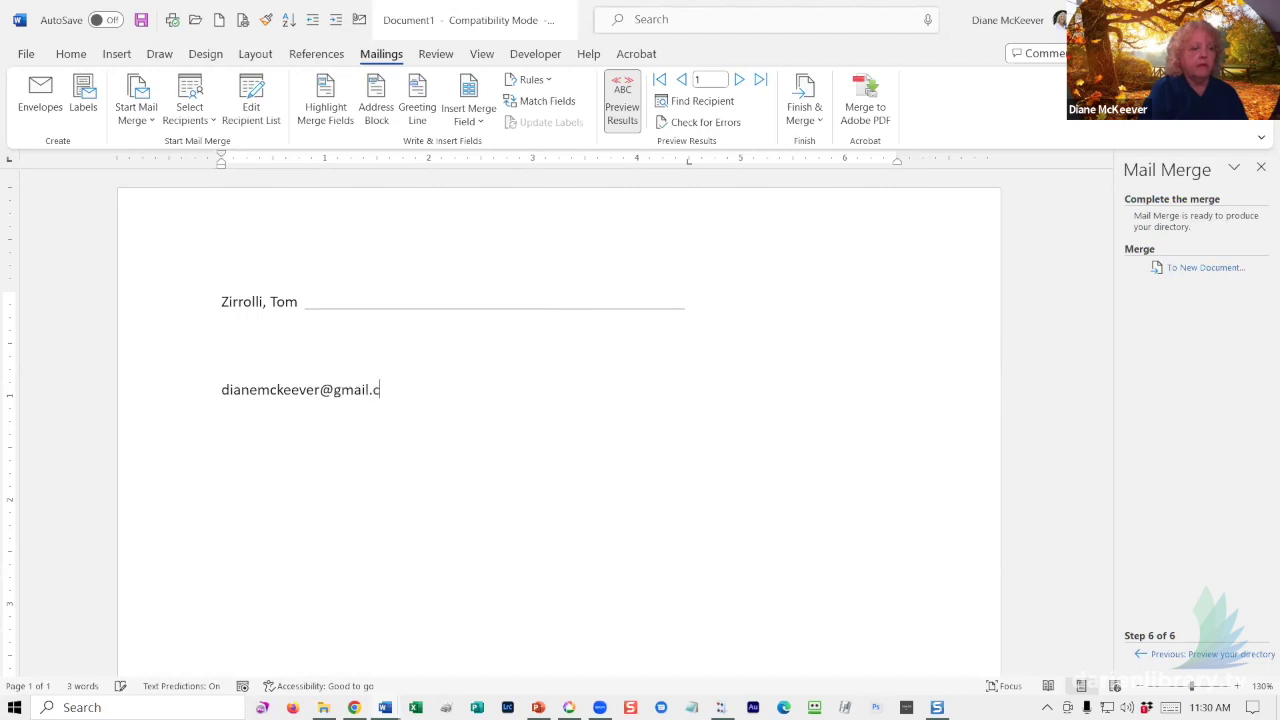